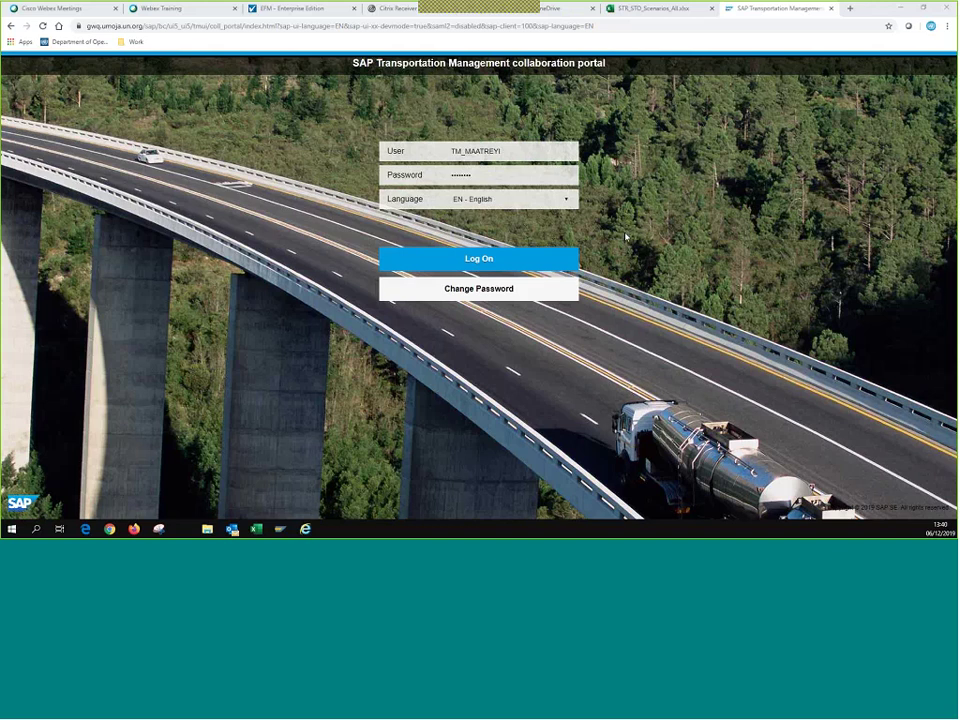
Log on to the collaboration portal with the receiving plant user name from the STR_STO_Scenarios_All workbook and the account password.
{"action": "left_click", "coordinate": [456, 264]}
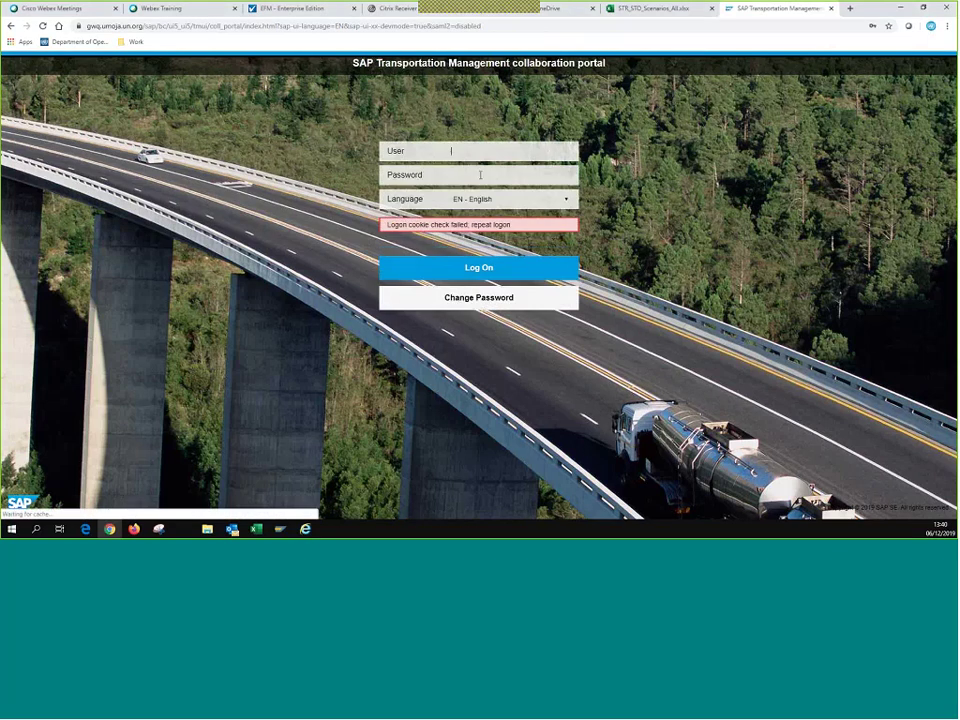
{"action": "left_click", "coordinate": [674, 14]}
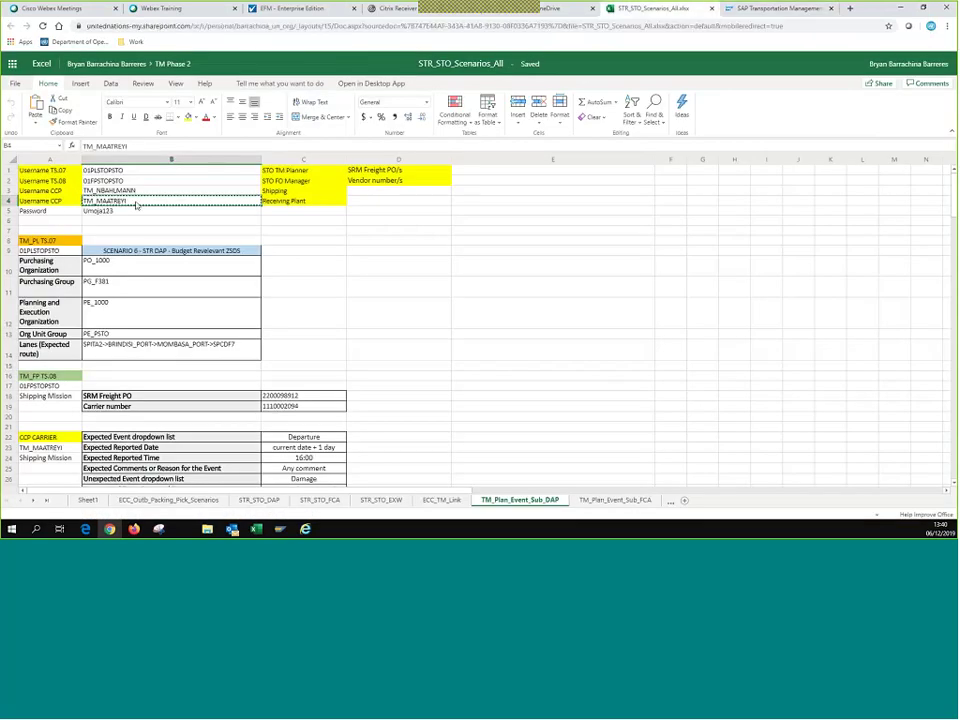
{"action": "left_click", "coordinate": [780, 10]}
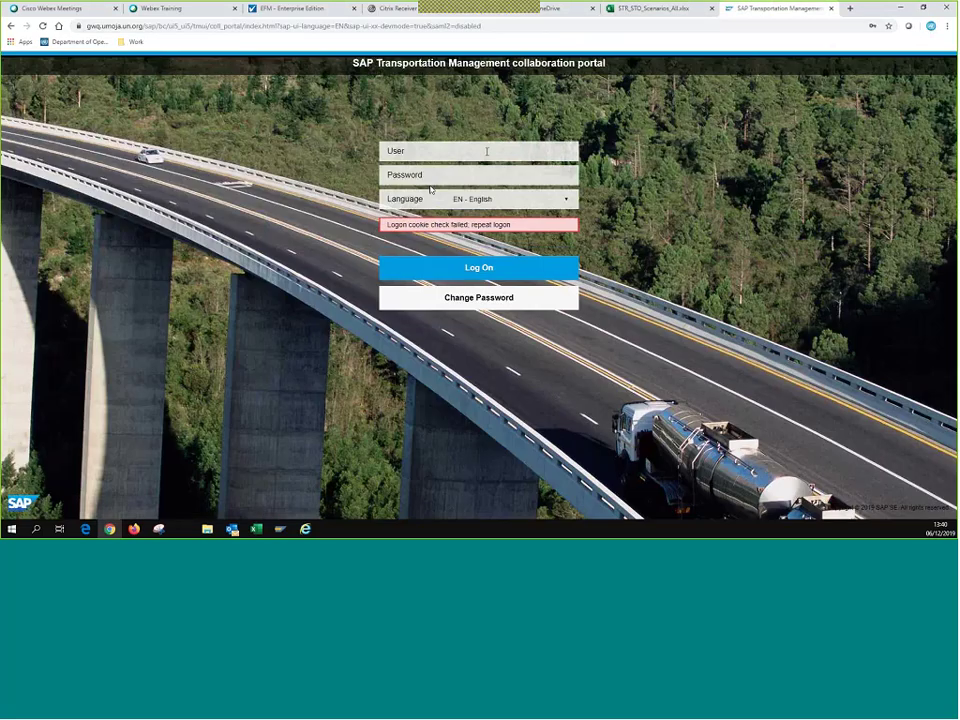
{"action": "left_click", "coordinate": [487, 151]}
{"action": "left_click", "coordinate": [478, 172]}
{"action": "type", "text": "*****"}
{"action": "key", "text": "Return"}
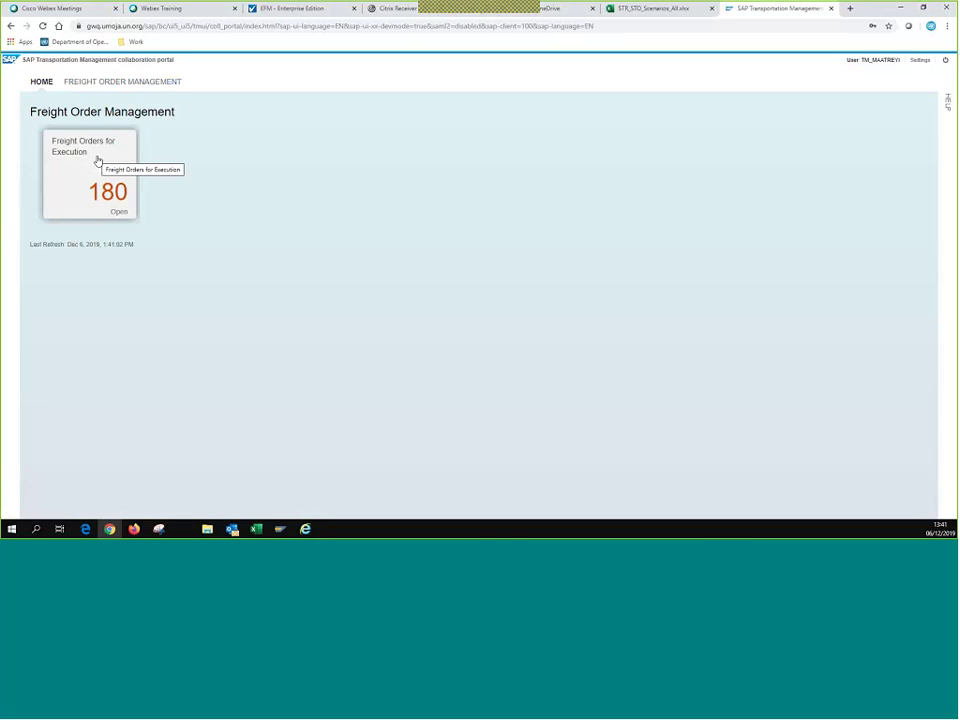
Open the Freight Orders for Execution list, enlarge the page and widen the Next Open Event column to fit its heading.
{"action": "left_click", "coordinate": [133, 199]}
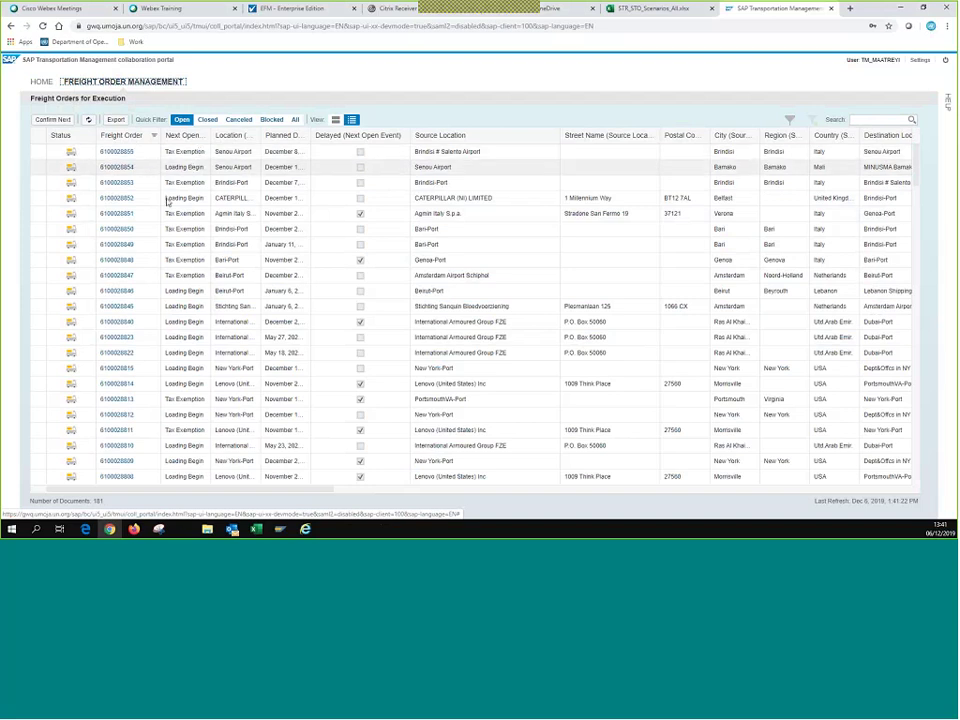
{"action": "key", "text": "ctrl+plus"}
{"action": "key", "text": "ctrl+plus"}
{"action": "key", "text": "ctrl+plus"}
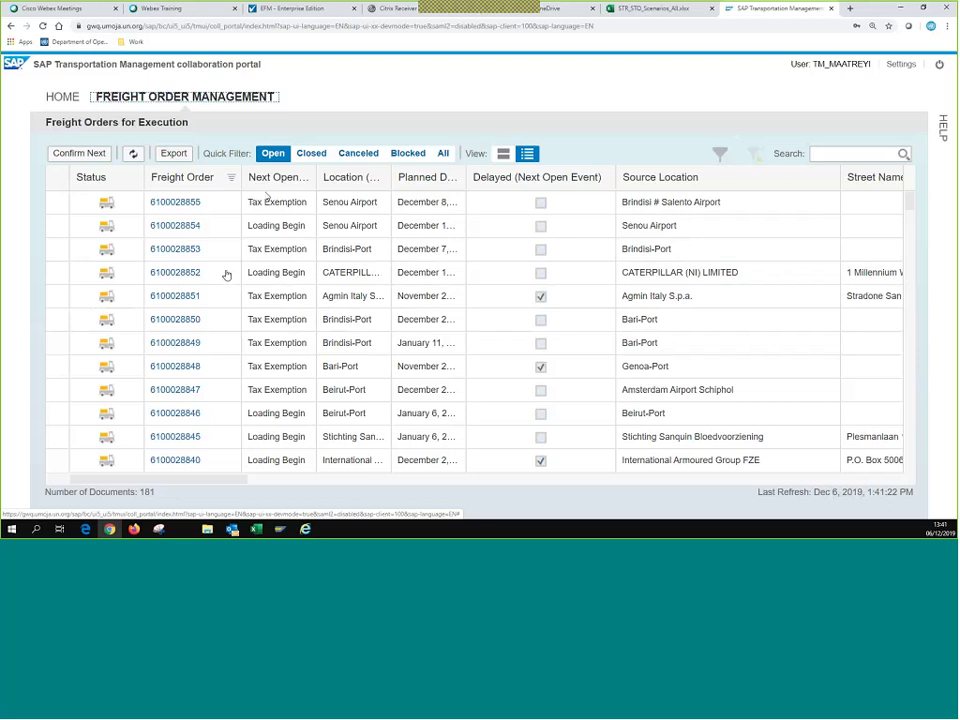
{"action": "left_click_drag", "start_coordinate": [316, 177], "coordinate": [355, 188]}
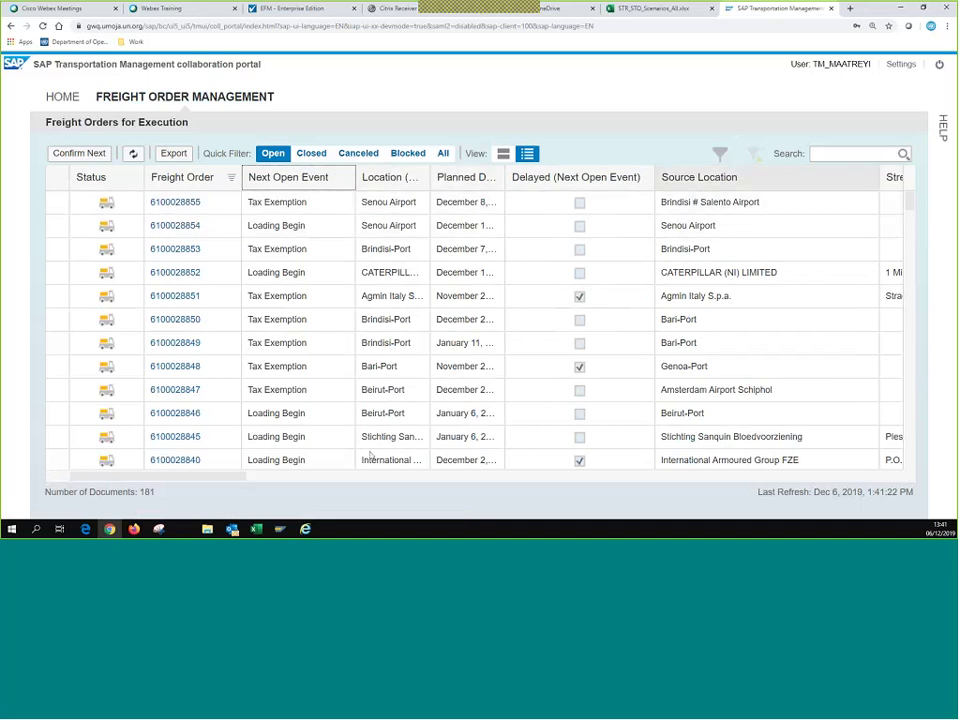
Review the remaining freight order columns through to MOU Ref, widening the Shipper column to fit its full names.
{"action": "left_click_drag", "start_coordinate": [235, 478], "coordinate": [568, 478]}
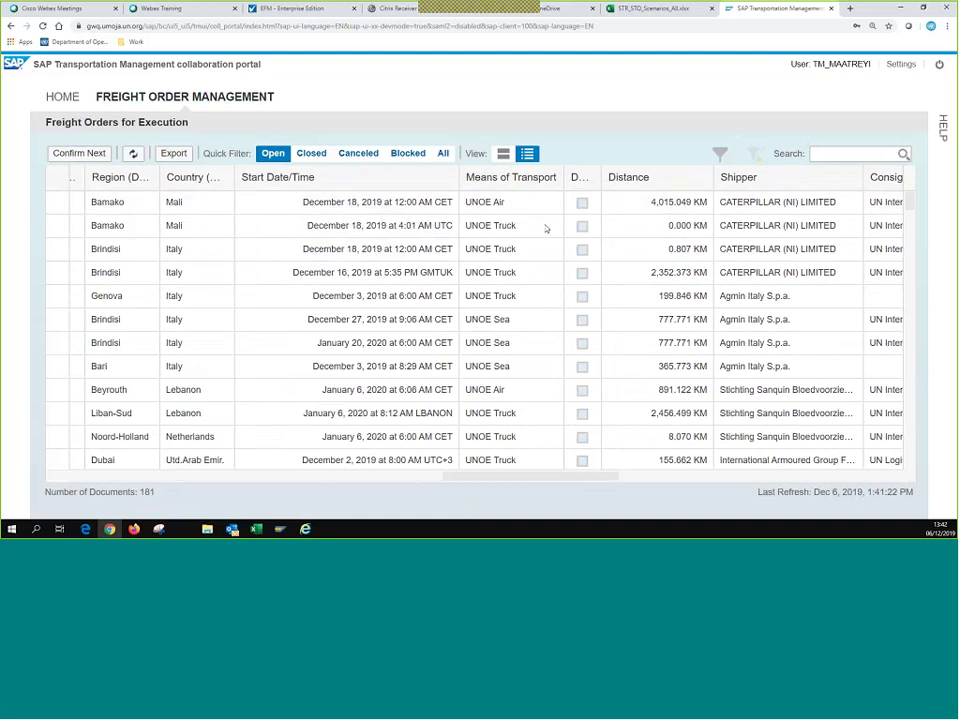
{"action": "left_click_drag", "start_coordinate": [564, 481], "coordinate": [624, 480]}
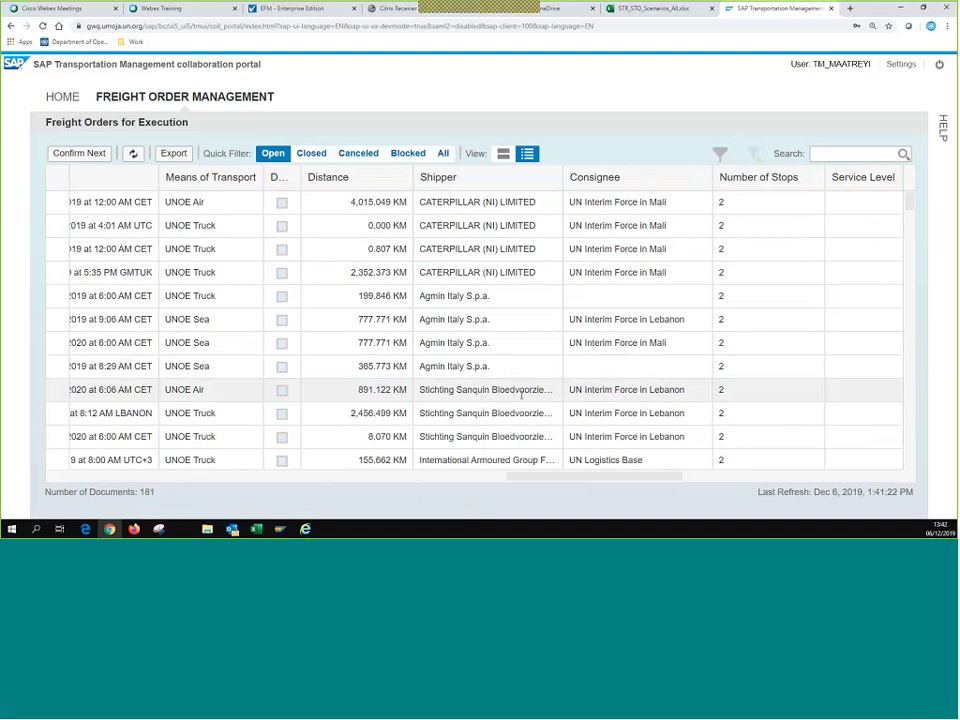
{"action": "left_click_drag", "start_coordinate": [563, 177], "coordinate": [593, 177]}
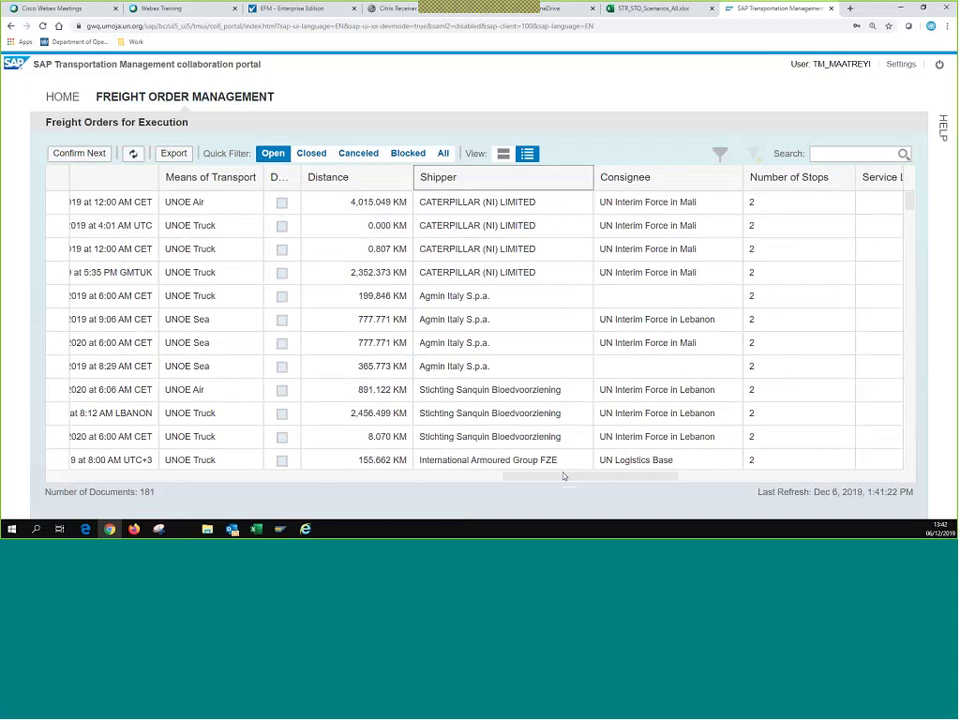
{"action": "left_click_drag", "start_coordinate": [561, 479], "coordinate": [633, 479]}
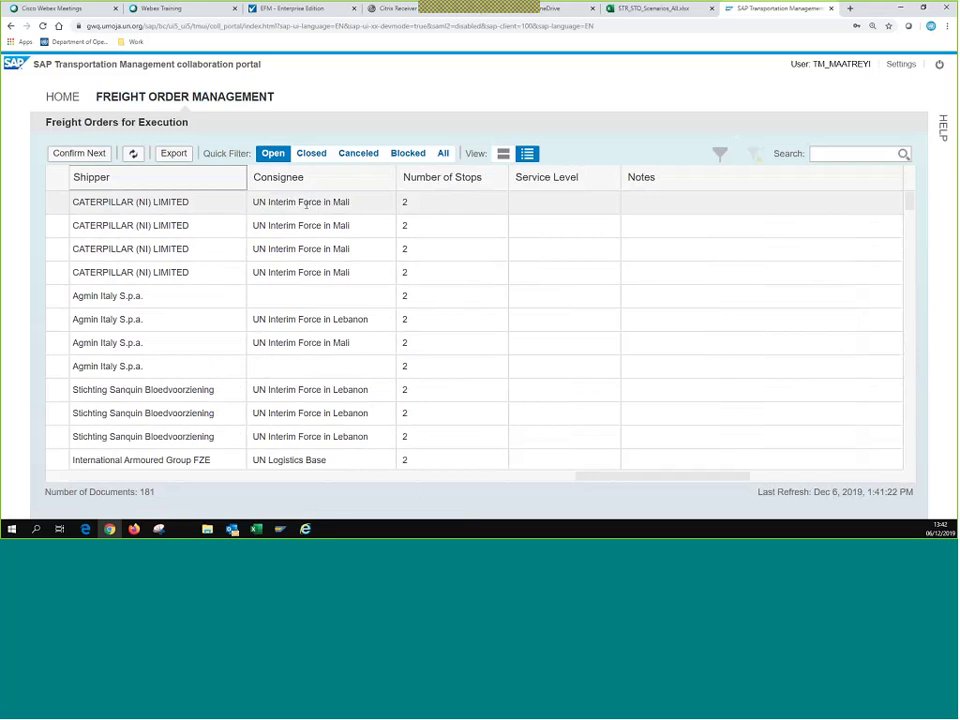
{"action": "left_click_drag", "start_coordinate": [608, 483], "coordinate": [835, 468]}
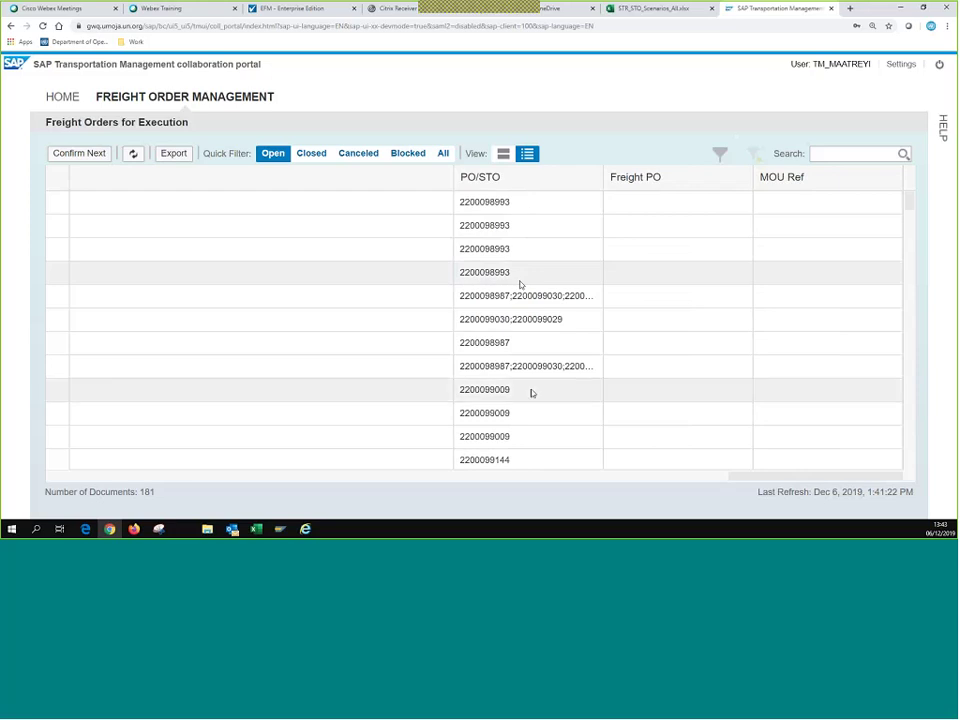
Examine the PO/STO column's sorting and column options and the start date filter for freight order execution.
{"action": "left_click", "coordinate": [526, 180]}
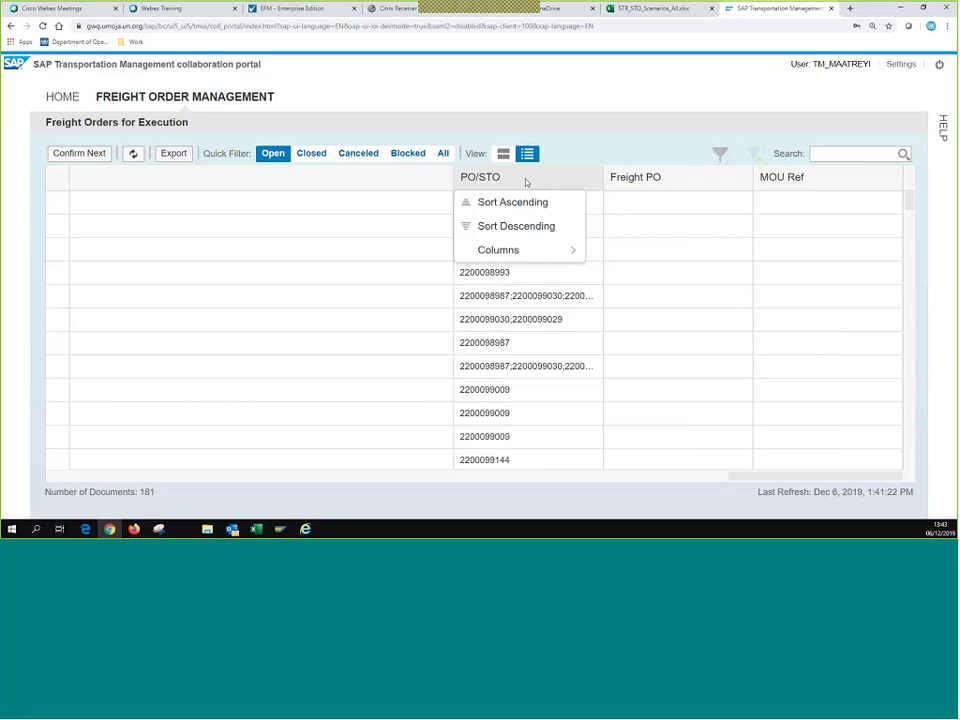
{"action": "left_click", "coordinate": [541, 252]}
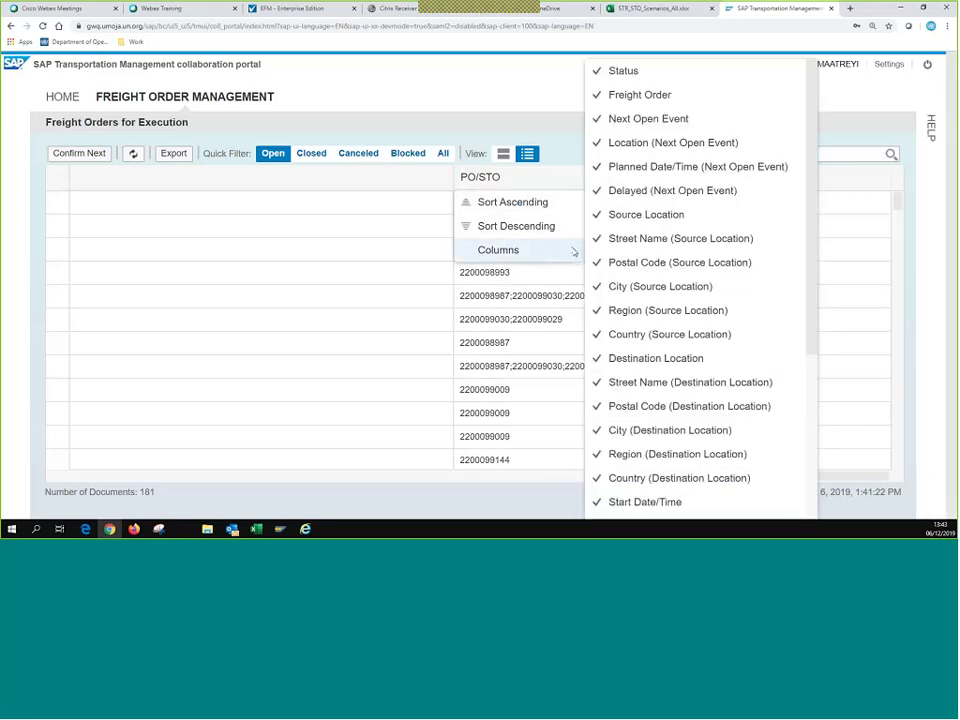
{"action": "left_click", "coordinate": [549, 160]}
{"action": "left_click", "coordinate": [826, 154]}
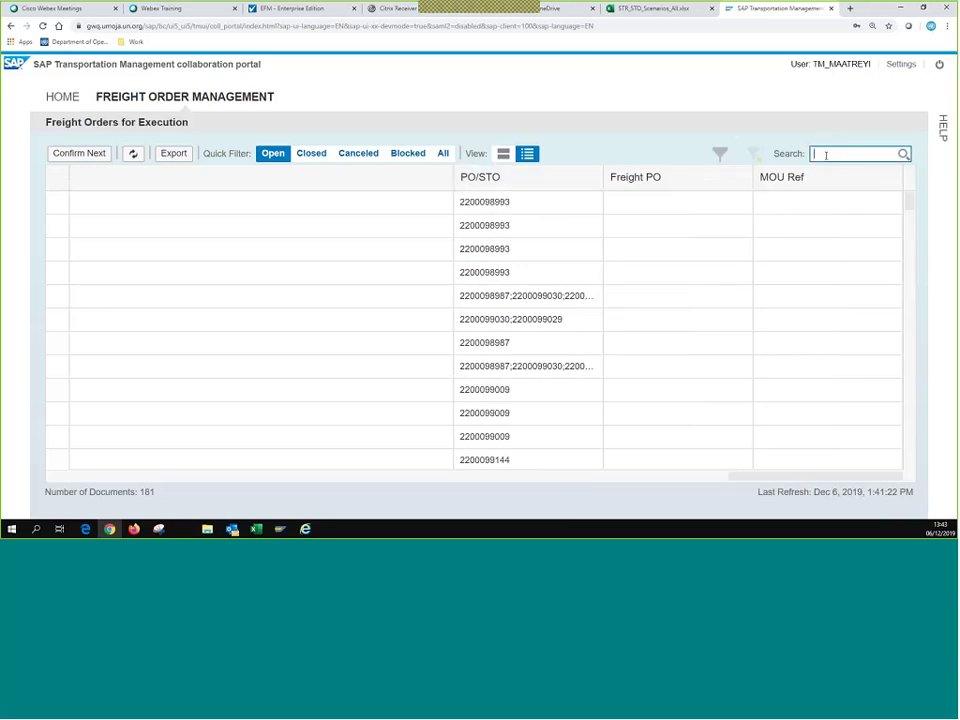
{"action": "left_click", "coordinate": [720, 155]}
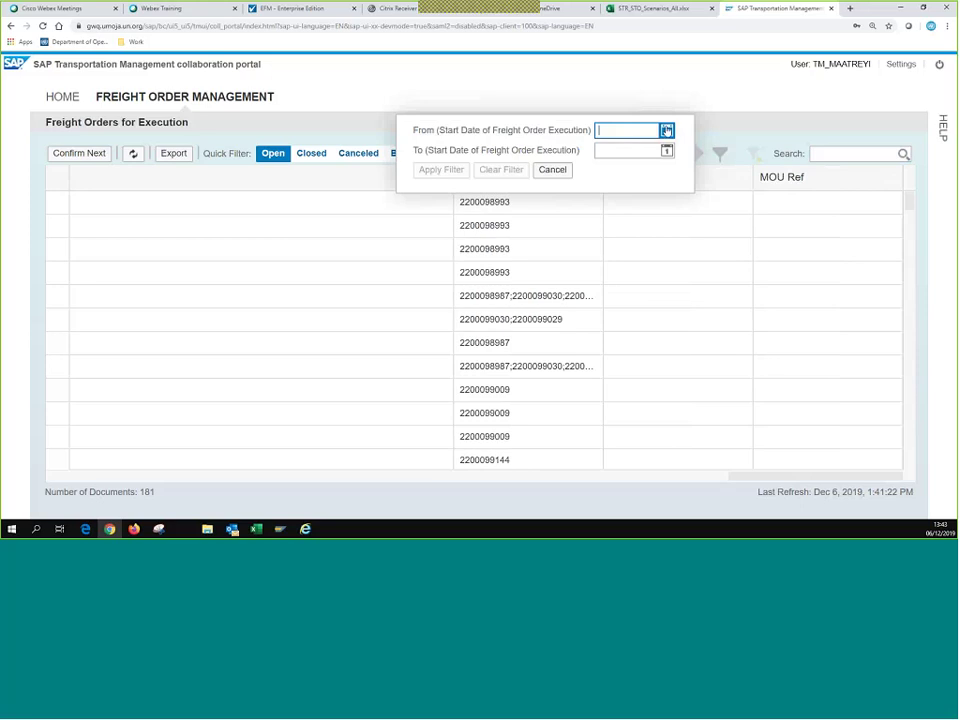
{"action": "left_click", "coordinate": [552, 170]}
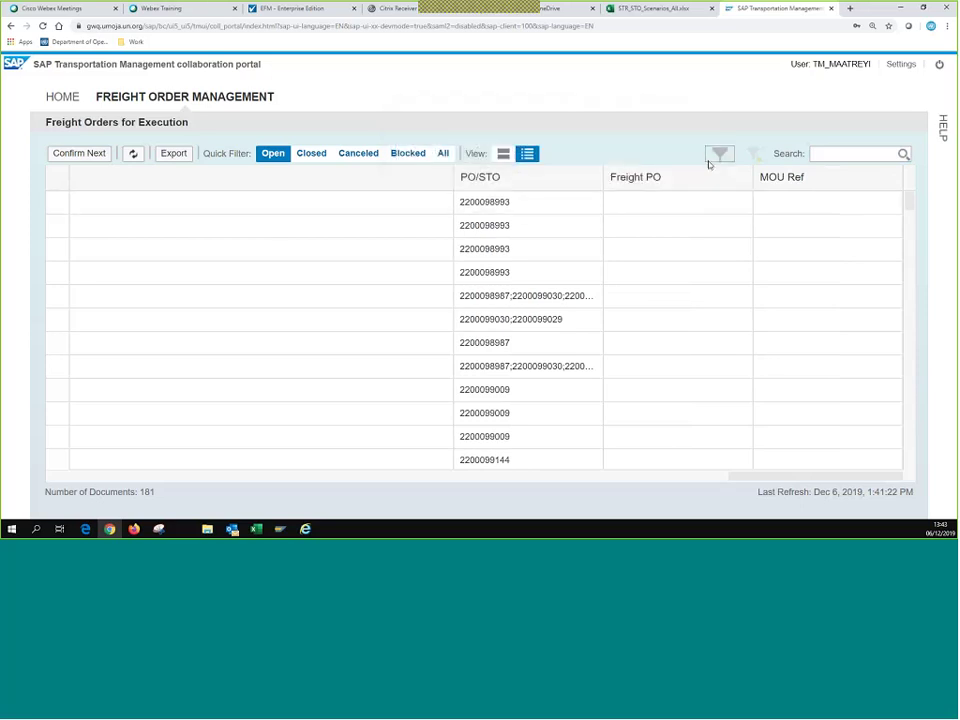
Copy the PO/STO number from the first row and search the freight order list for it.
{"action": "left_click", "coordinate": [821, 156]}
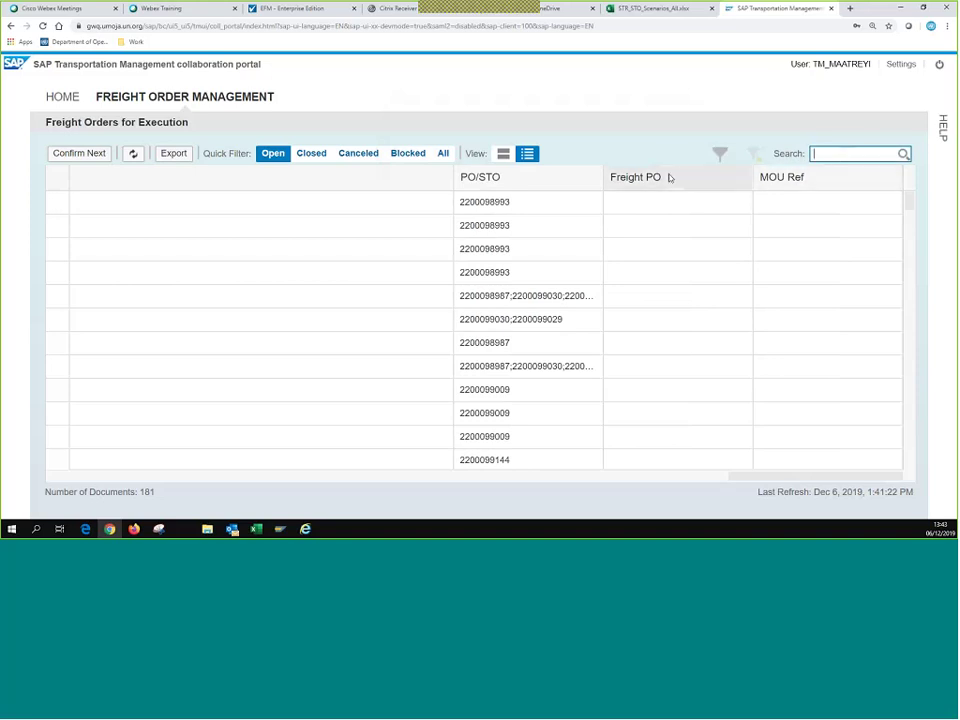
{"action": "left_click", "coordinate": [507, 203]}
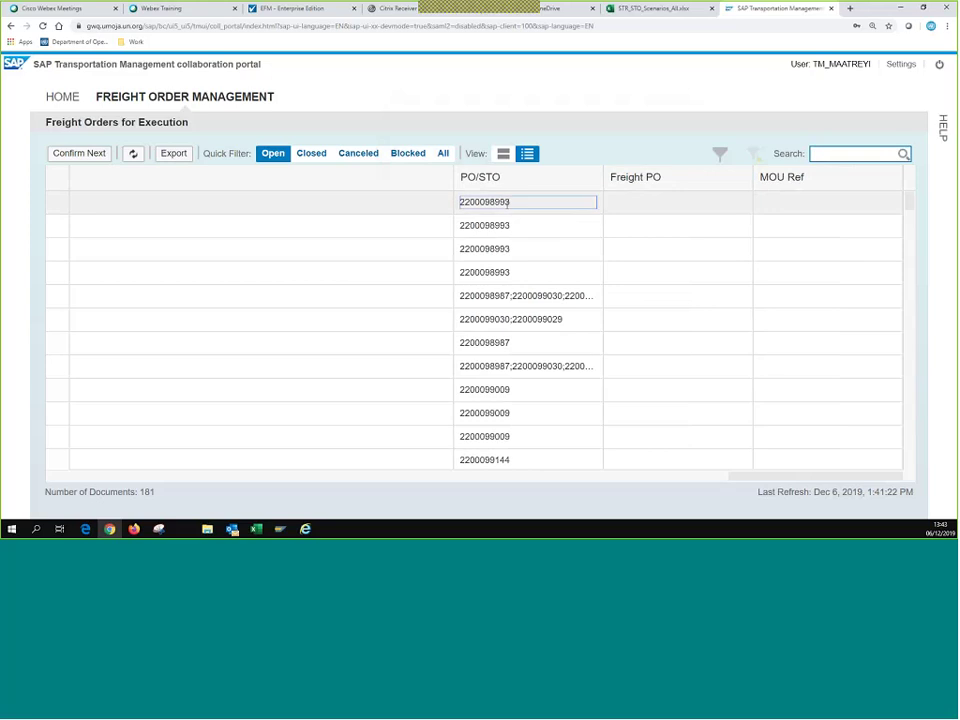
{"action": "double_click", "coordinate": [507, 203]}
{"action": "key", "text": "ctrl+c"}
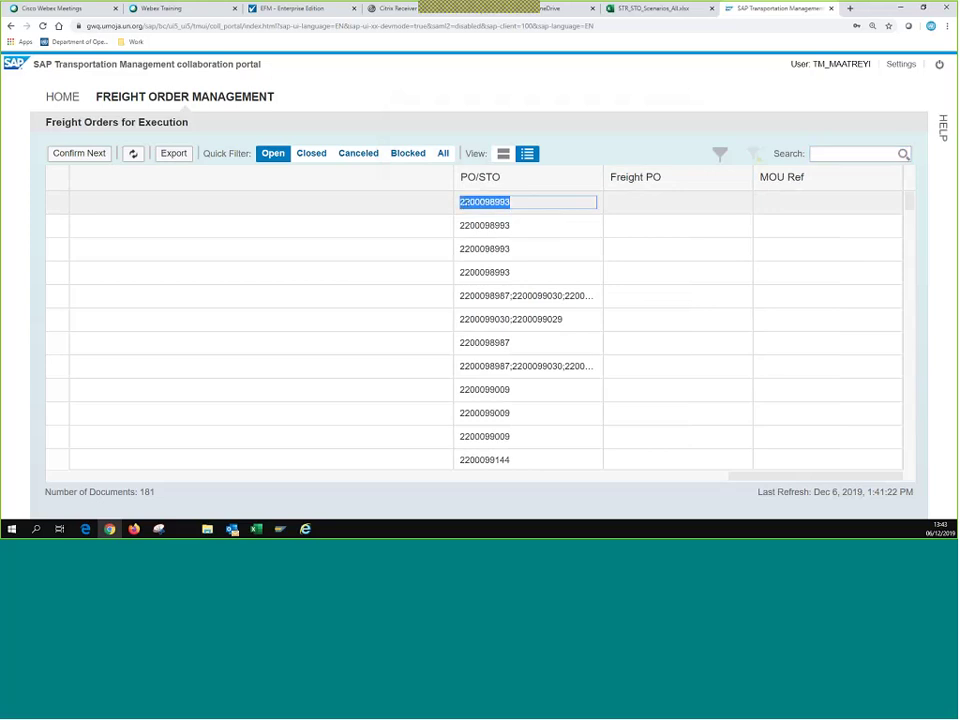
{"action": "left_click", "coordinate": [838, 154]}
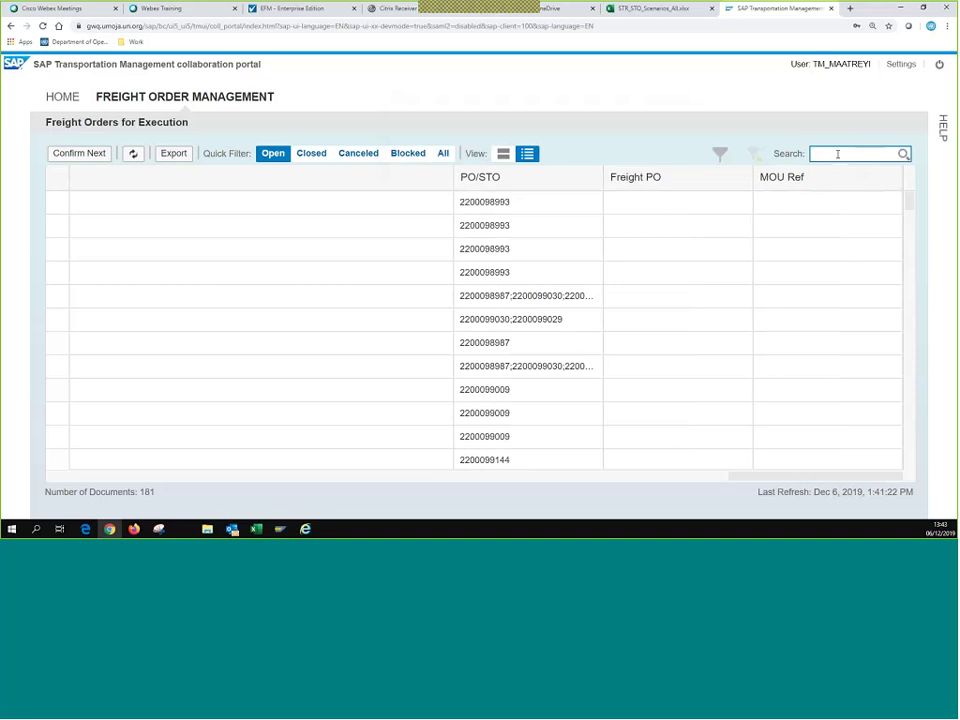
{"action": "key", "text": "ctrl+v"}
{"action": "key", "text": "Return"}
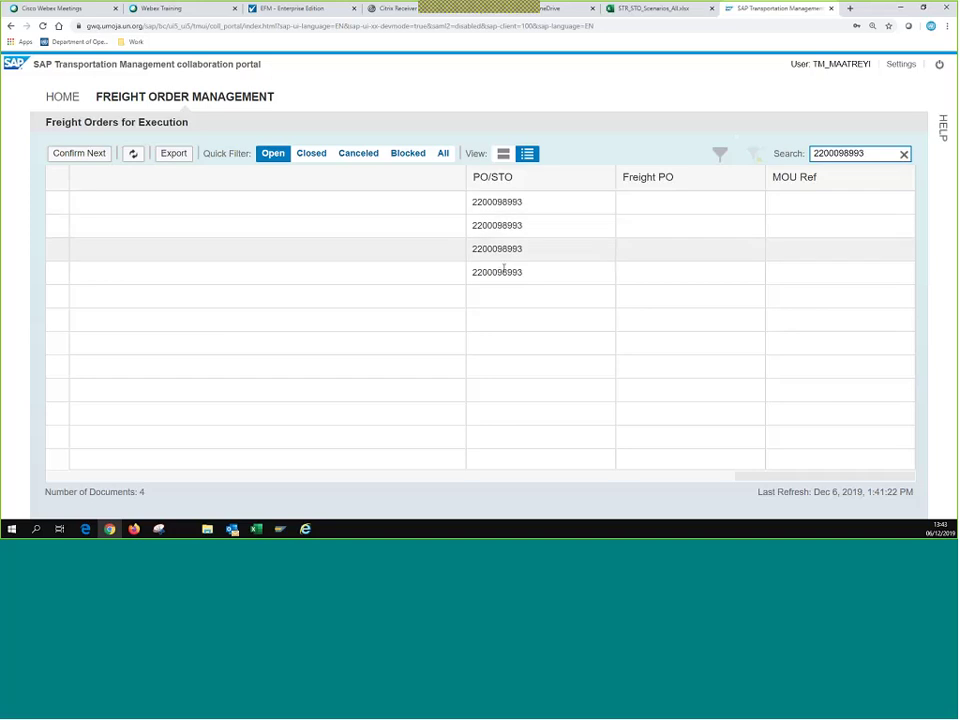
Examine the filtered freight orders across their columns, from status and next open event to shipper, consignee and PO/STO.
{"action": "left_click_drag", "start_coordinate": [820, 477], "coordinate": [36, 480]}
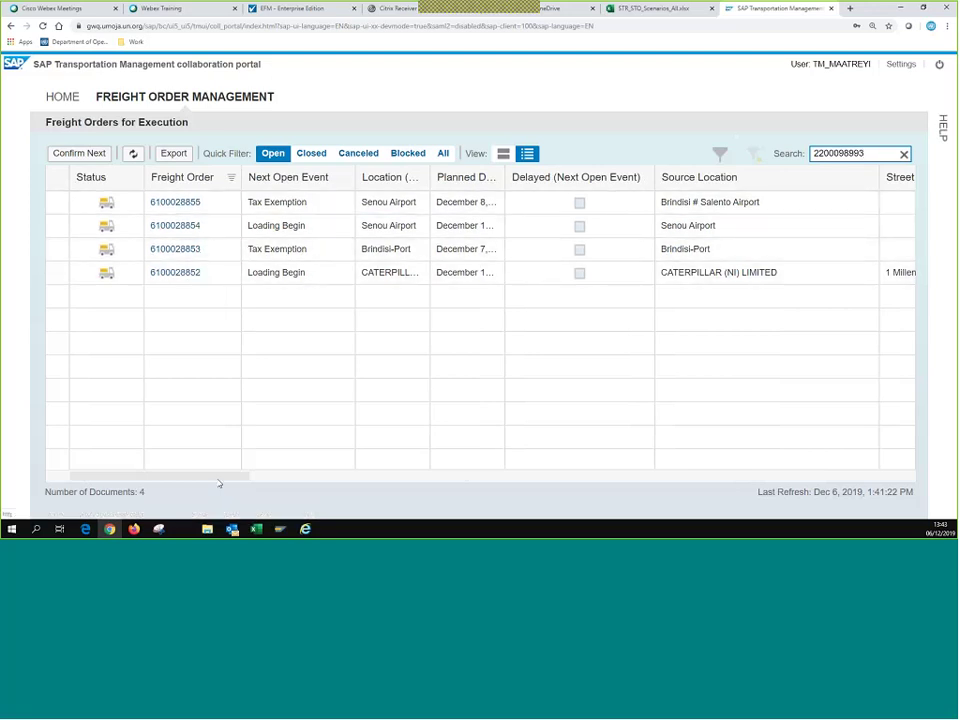
{"action": "scroll", "coordinate": [175, 248], "scroll_direction": "right", "scroll_amount": 10}
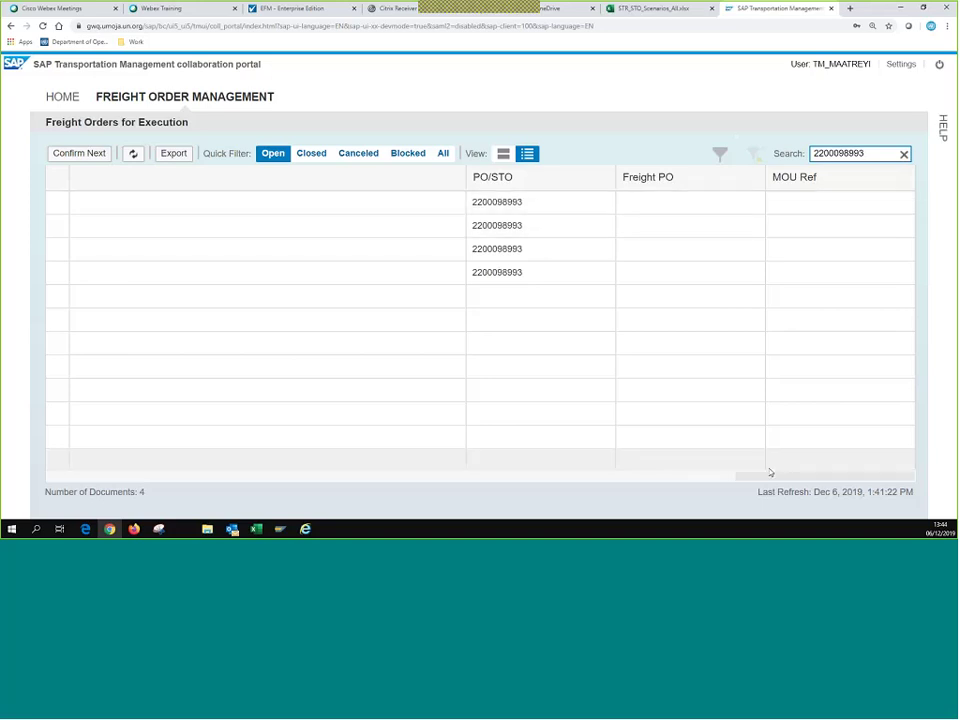
{"action": "left_click_drag", "start_coordinate": [658, 490], "coordinate": [530, 498]}
{"action": "scroll", "coordinate": [424, 501], "scroll_direction": "left", "scroll_amount": 5}
{"action": "scroll", "coordinate": [424, 501], "scroll_direction": "right", "scroll_amount": 4}
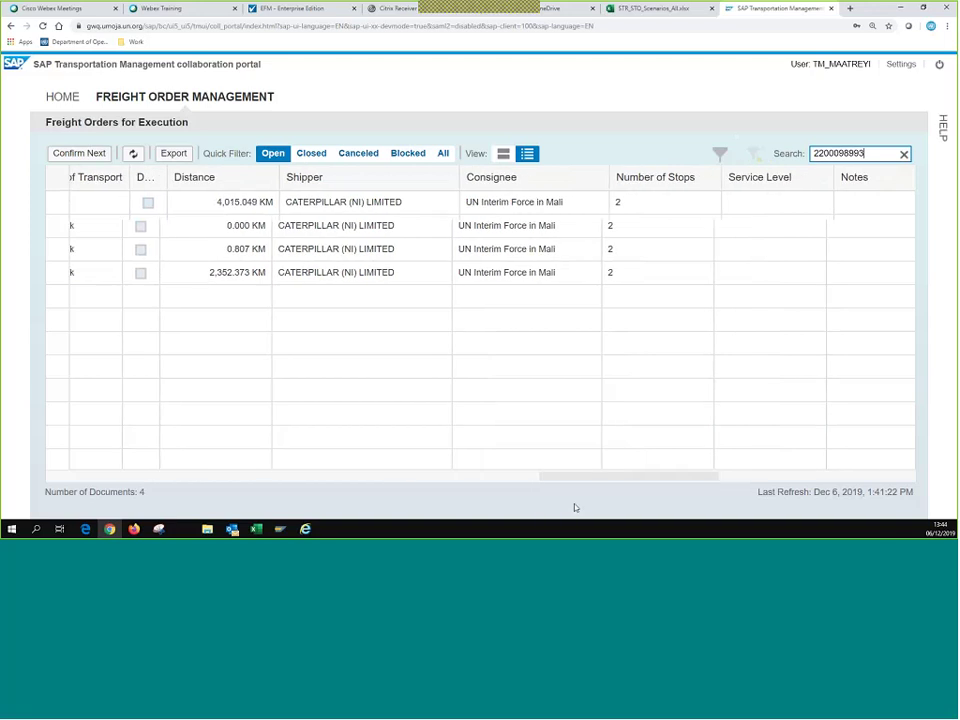
{"action": "scroll", "coordinate": [113, 486], "scroll_direction": "left", "scroll_amount": 6}
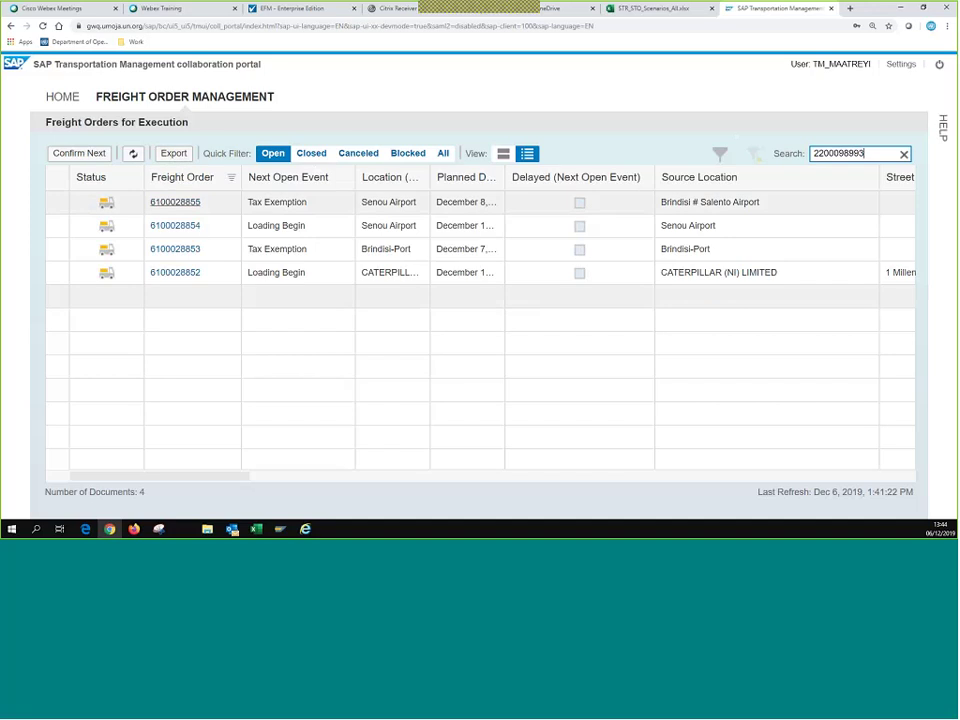
Select the first freight order in the filtered list and start confirming its next planned event.
{"action": "left_click", "coordinate": [146, 199]}
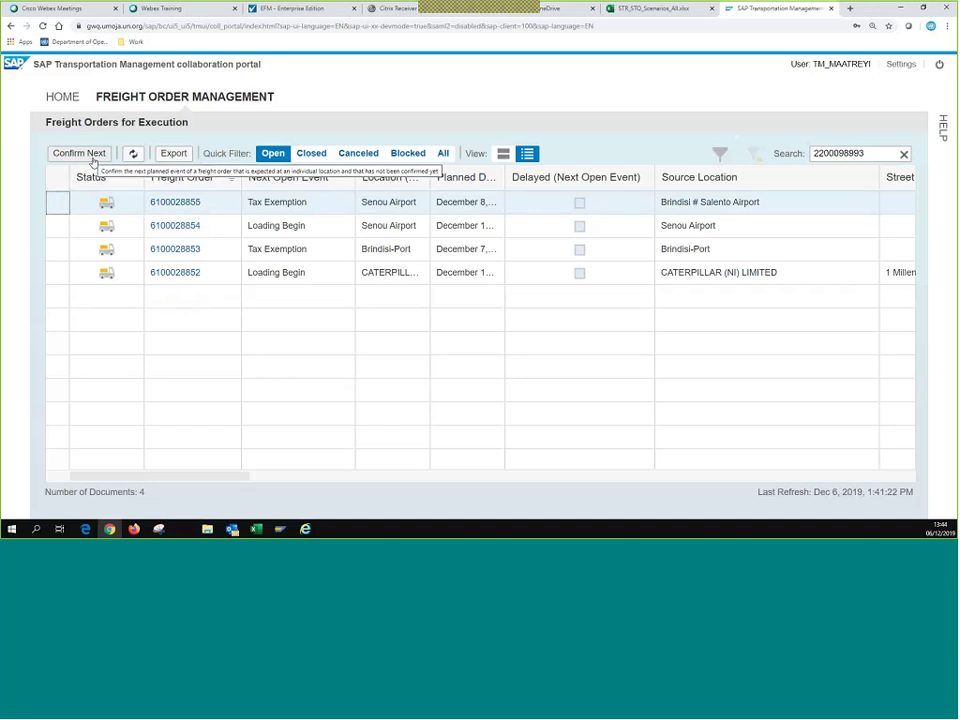
{"action": "left_click", "coordinate": [165, 204]}
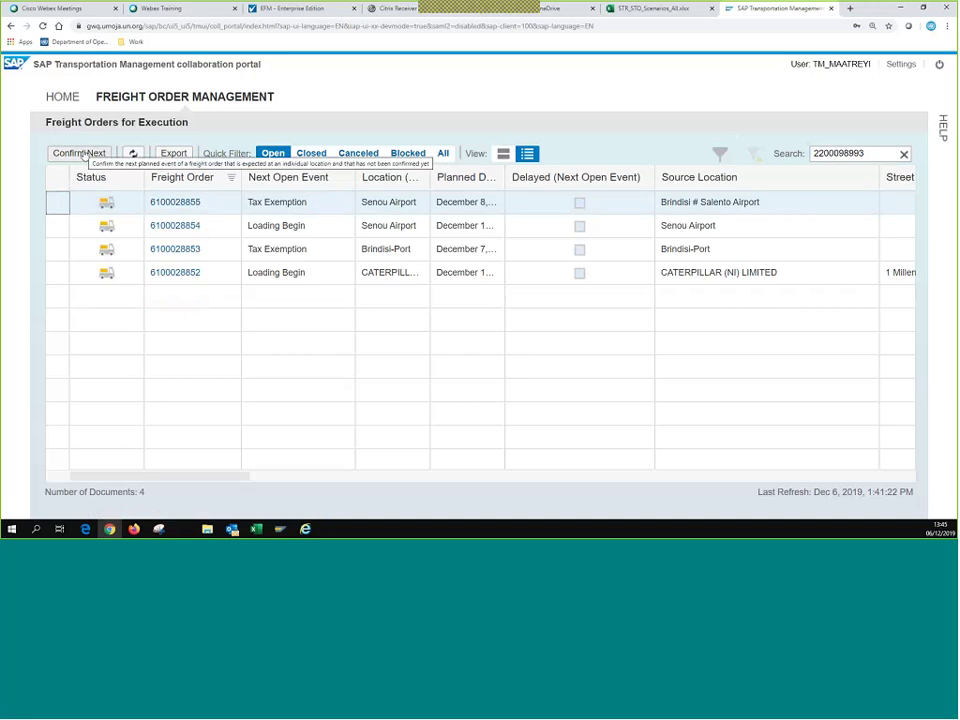
{"action": "mouse_move", "coordinate": [109, 207]}
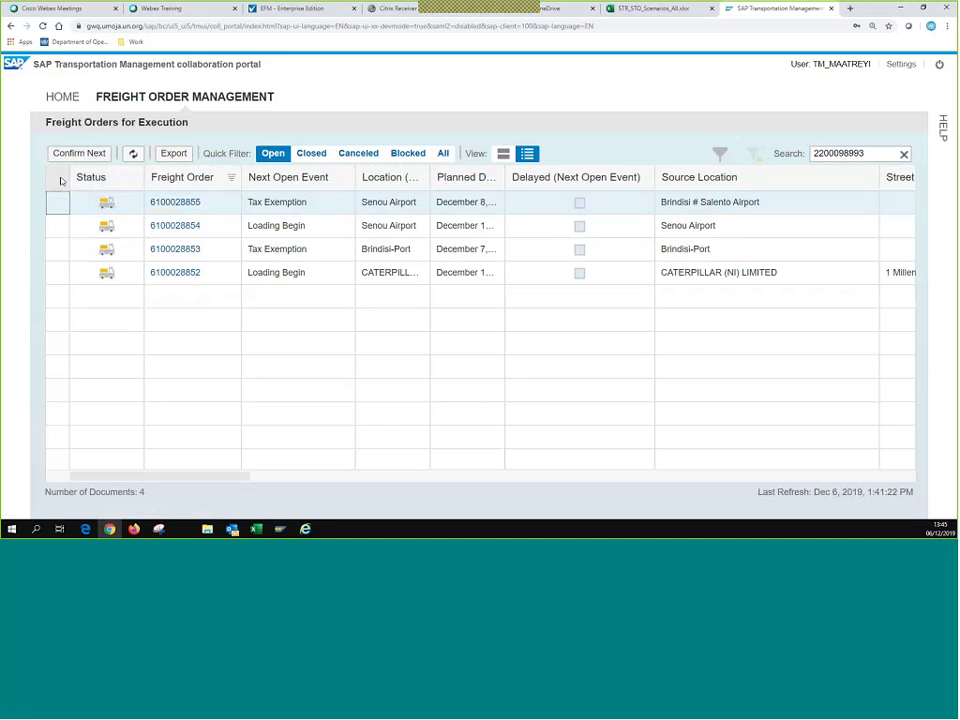
{"action": "left_click", "coordinate": [86, 158]}
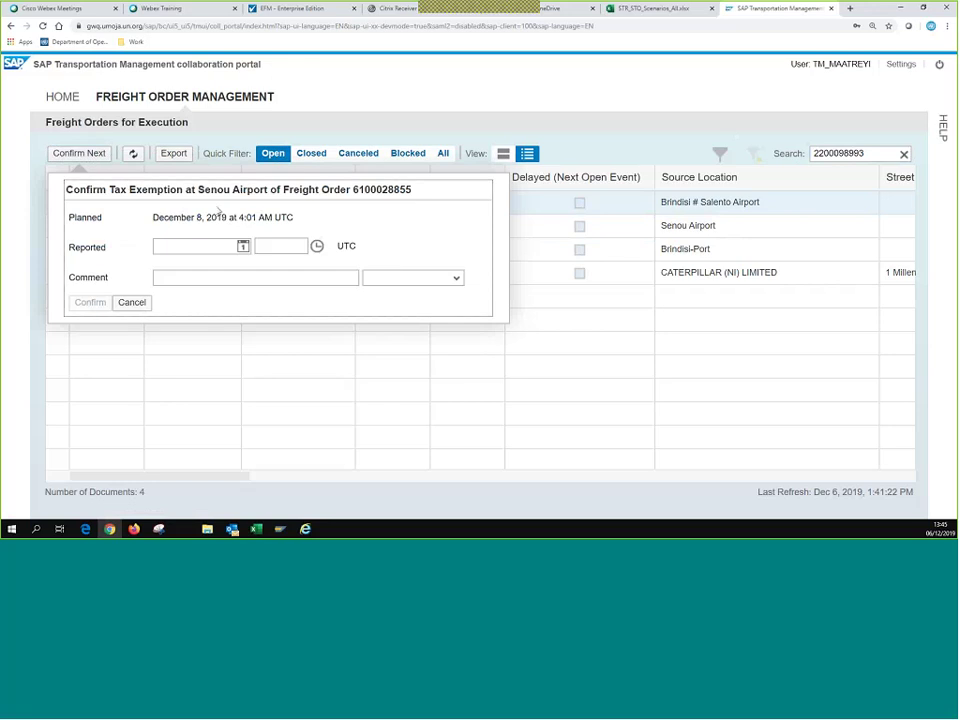
Set the reported date and time of the Tax Exemption event to Dec 6, 2019 at 1:45 PM.
{"action": "key", "text": "Tab"}
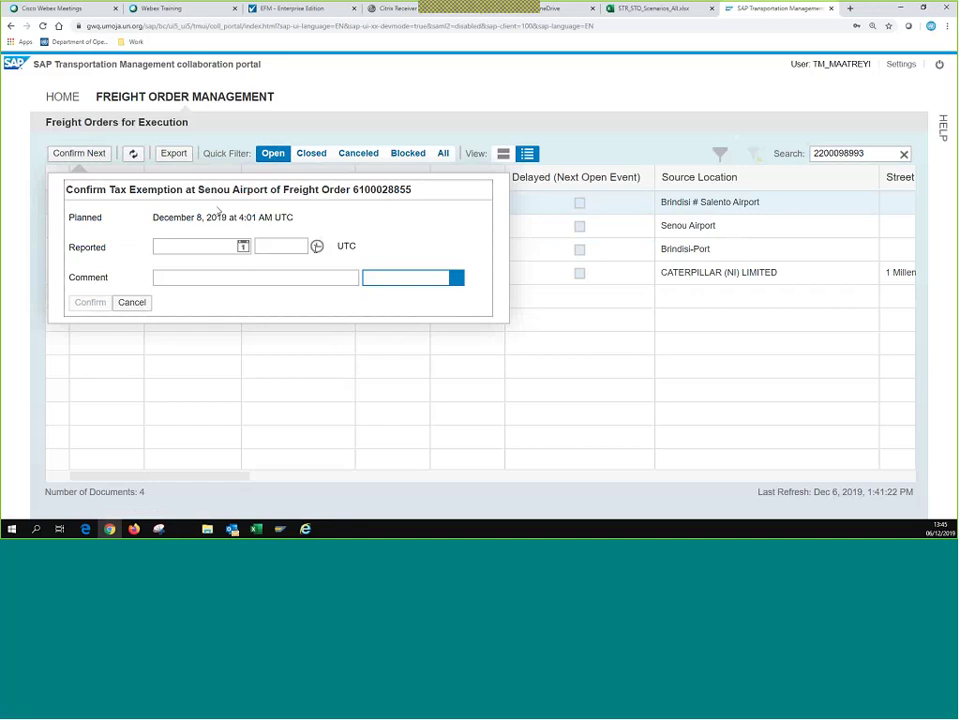
{"action": "left_click", "coordinate": [219, 213]}
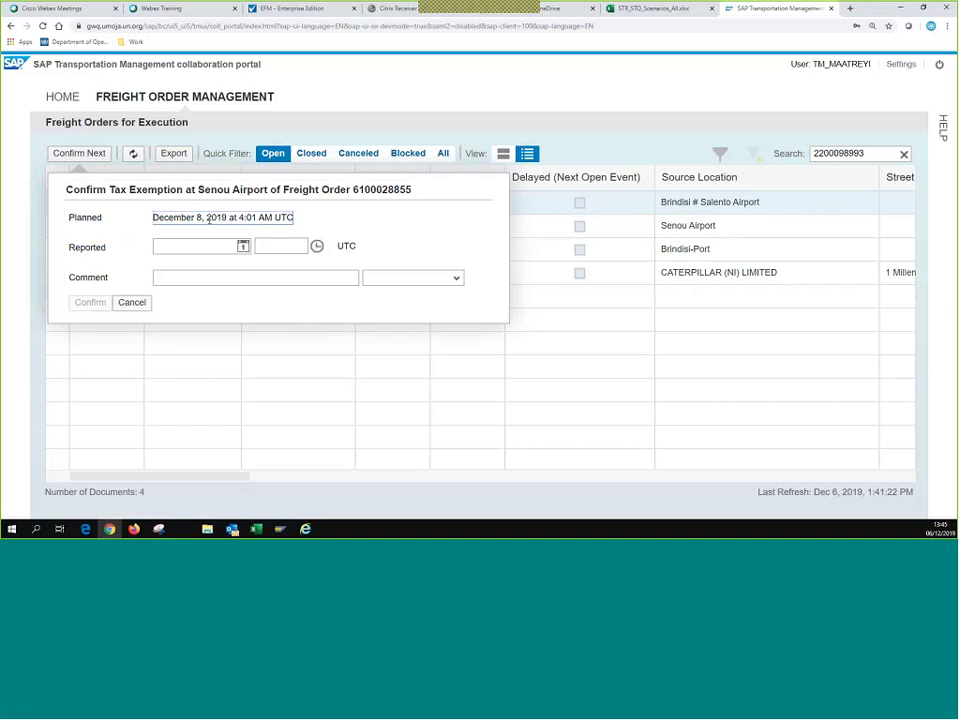
{"action": "left_click_drag", "start_coordinate": [157, 217], "coordinate": [299, 216]}
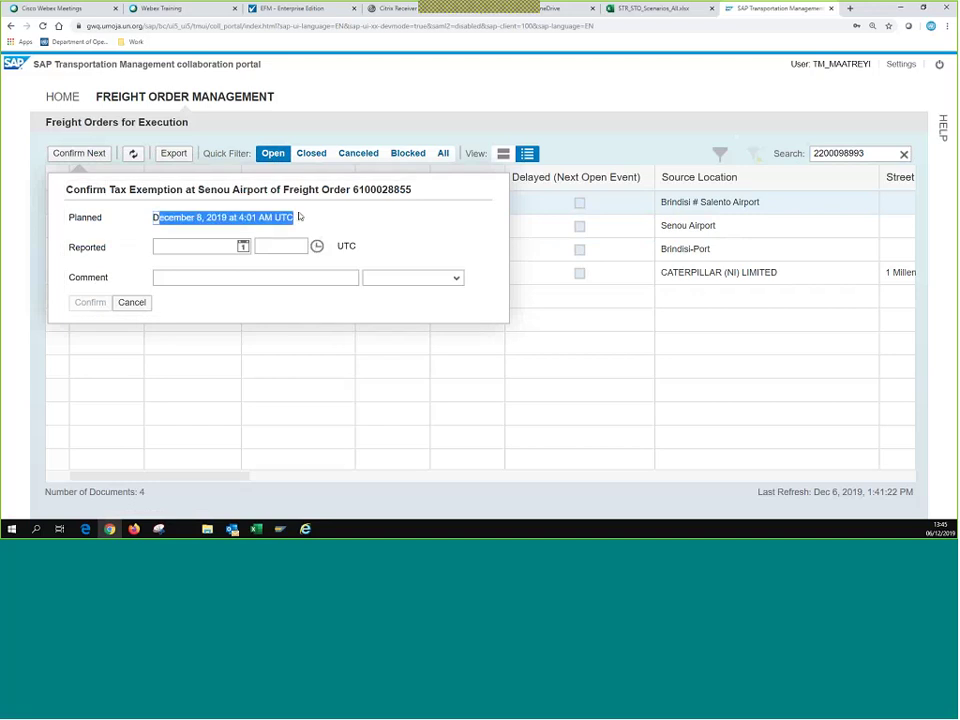
{"action": "left_click", "coordinate": [250, 280]}
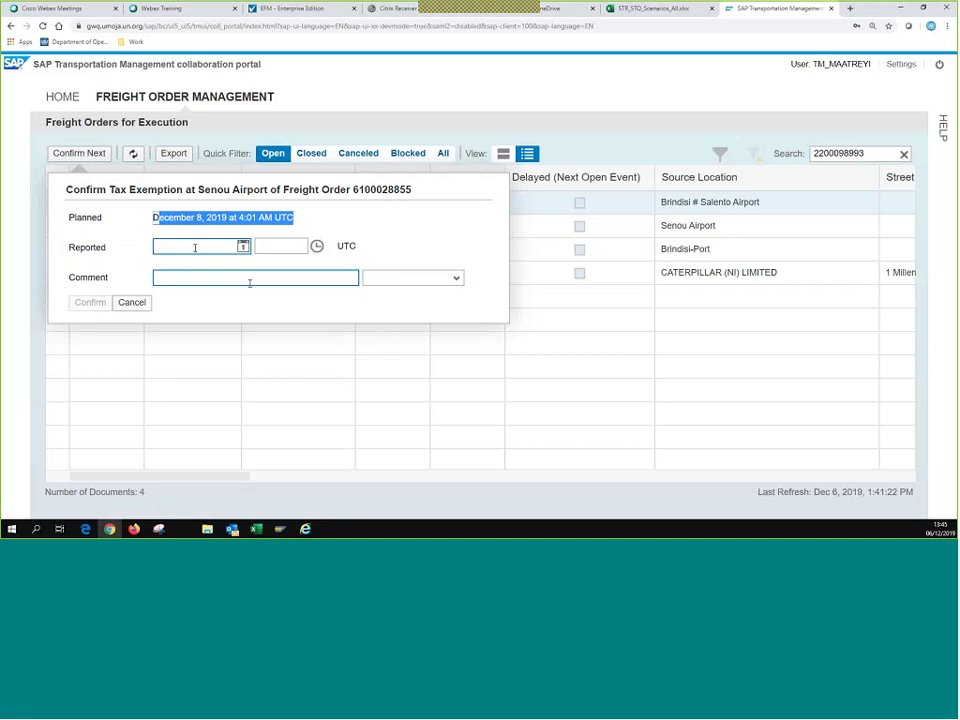
{"action": "left_click", "coordinate": [243, 246]}
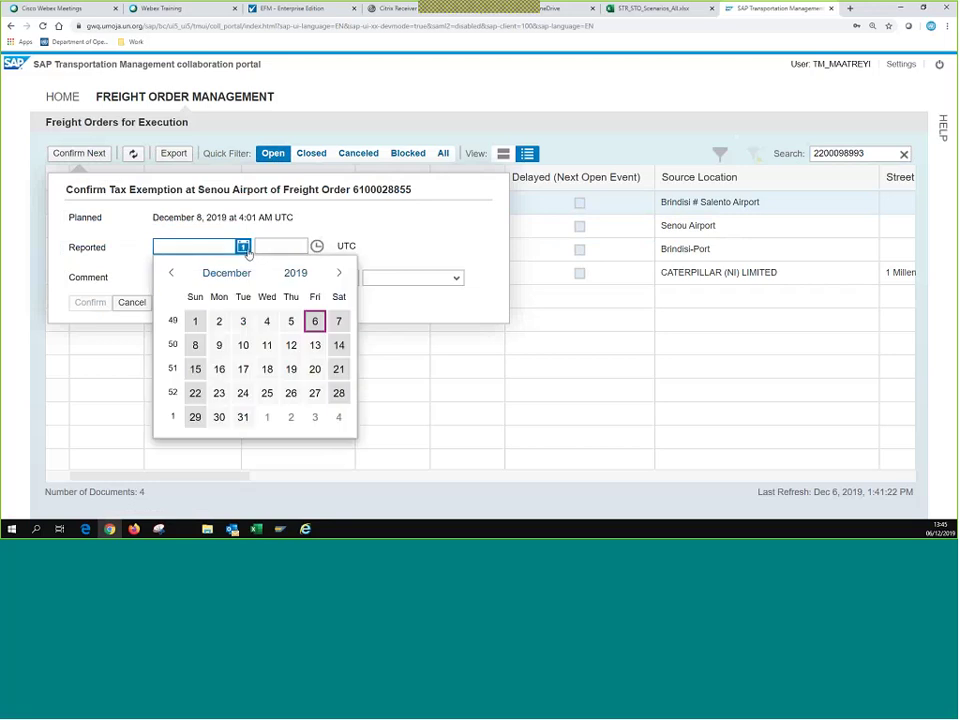
{"action": "left_click", "coordinate": [315, 320]}
{"action": "left_click", "coordinate": [290, 246]}
{"action": "type", "text": "13:45"}
Add the comment "No issues" without a reason and confirm the Tax Exemption event.
{"action": "left_click", "coordinate": [275, 279]}
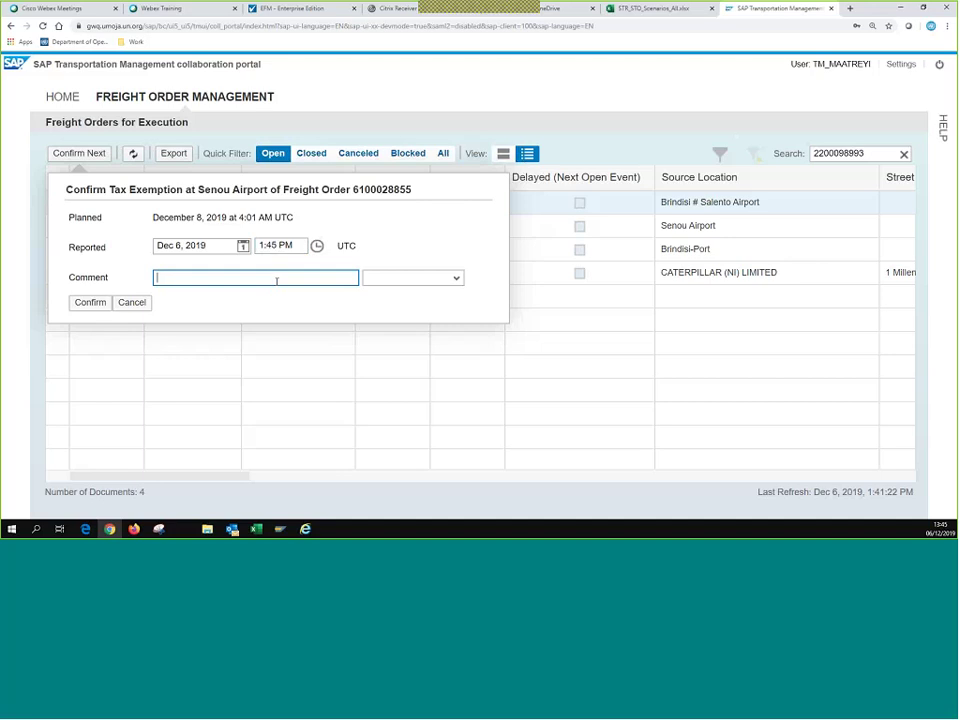
{"action": "type", "text": "No issues"}
{"action": "left_click", "coordinate": [456, 281]}
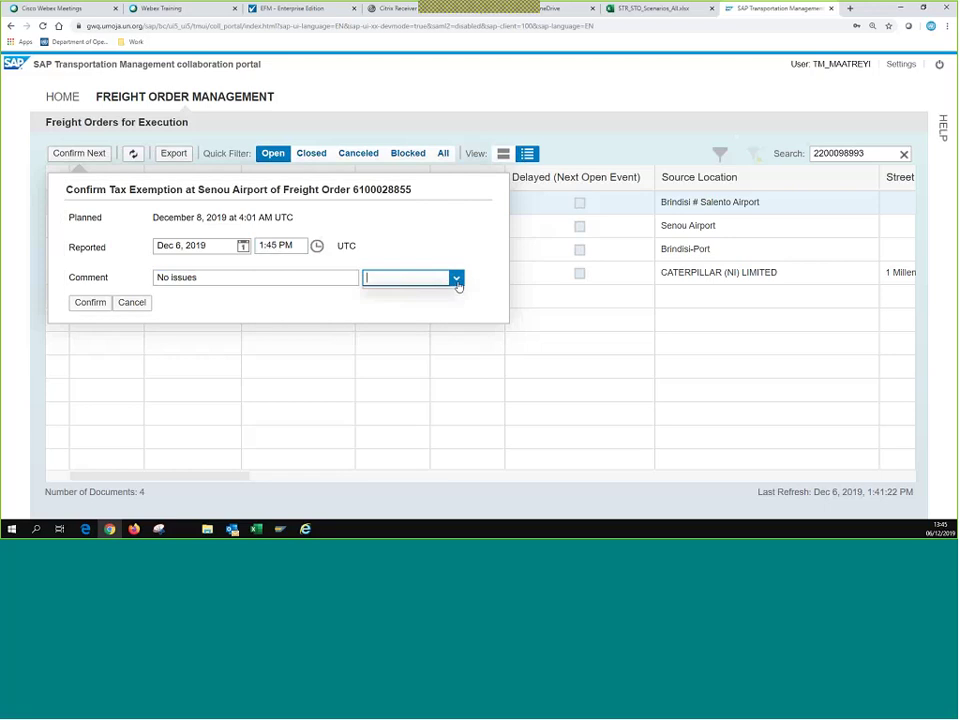
{"action": "left_click", "coordinate": [79, 303]}
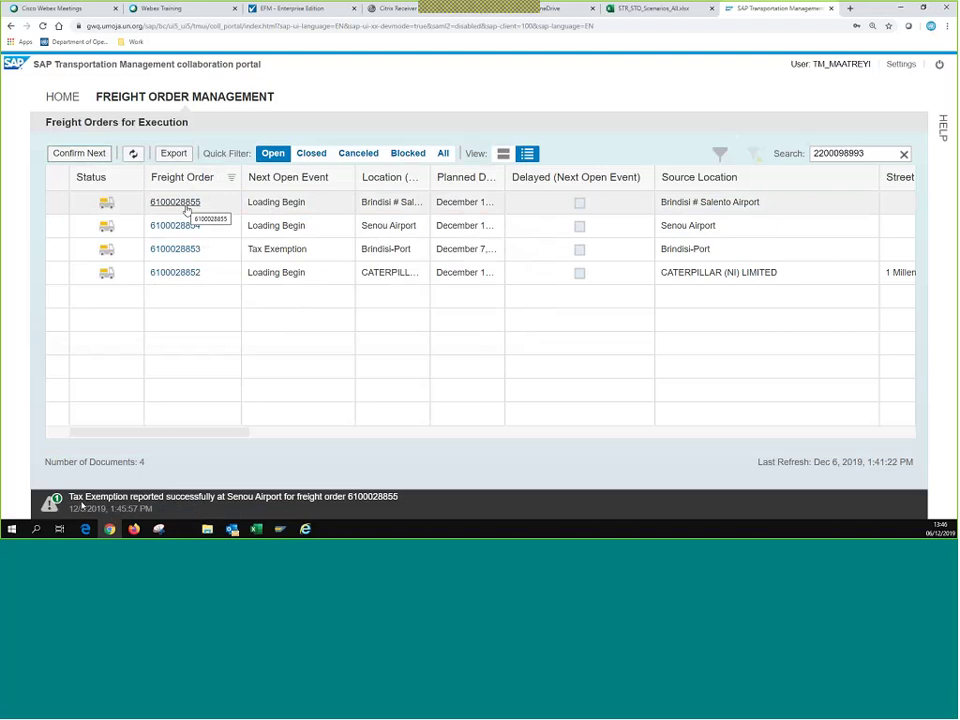
Open the details of the first freight order in the list and review its general information and business partners.
{"action": "mouse_move", "coordinate": [124, 497]}
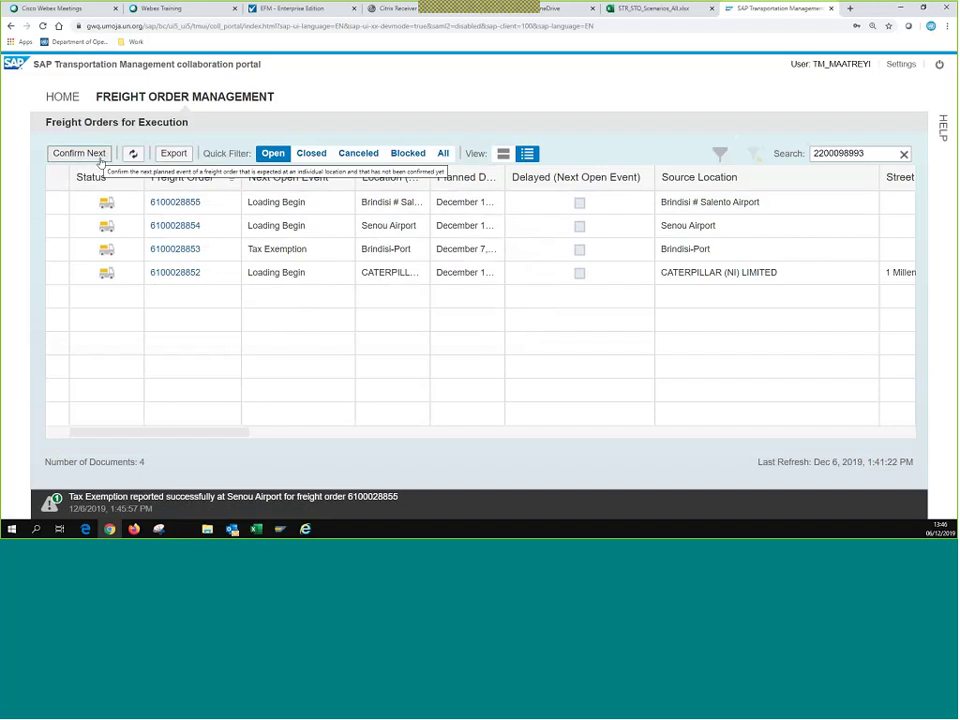
{"action": "left_click", "coordinate": [181, 208]}
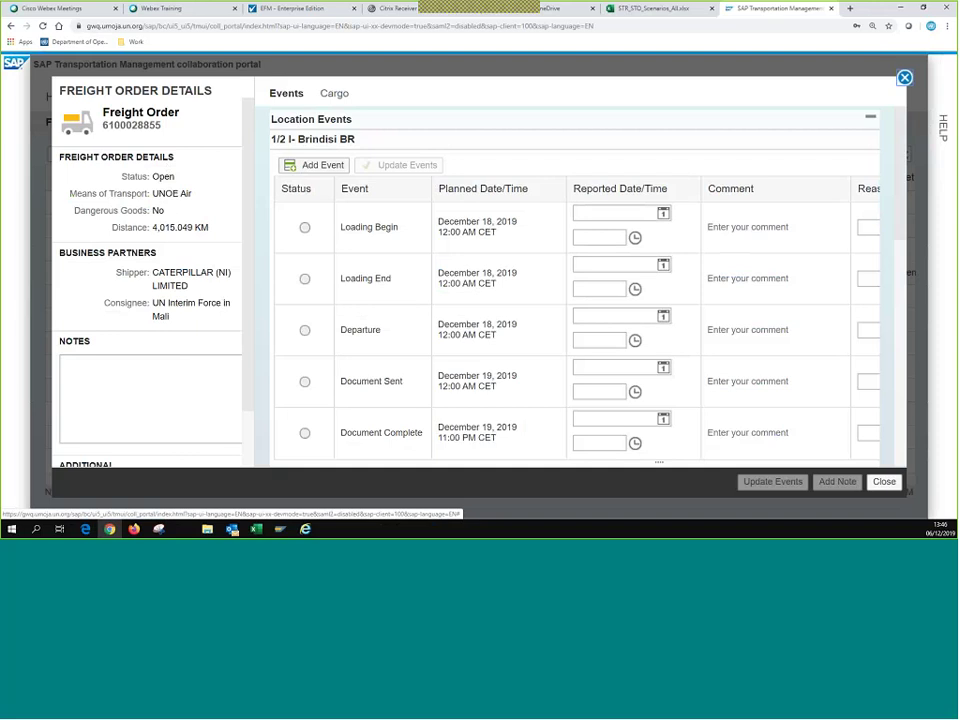
{"action": "double_click", "coordinate": [131, 125]}
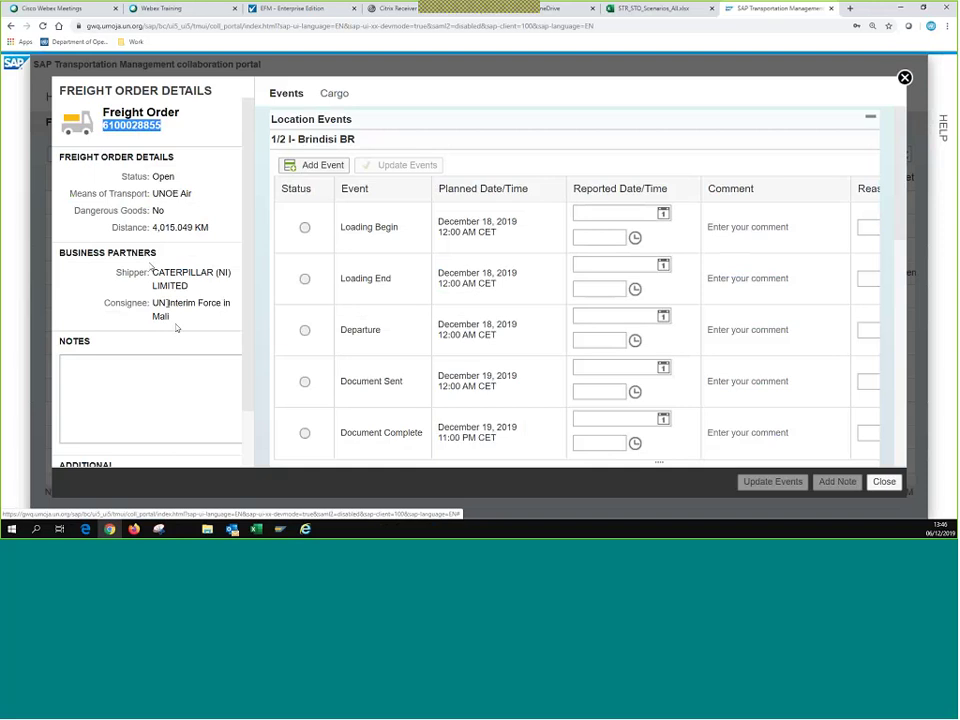
{"action": "scroll", "coordinate": [176, 327], "scroll_direction": "down", "scroll_amount": 1}
Add the note "This is a test 06/12/2019" to the freight order.
{"action": "left_click", "coordinate": [99, 305]}
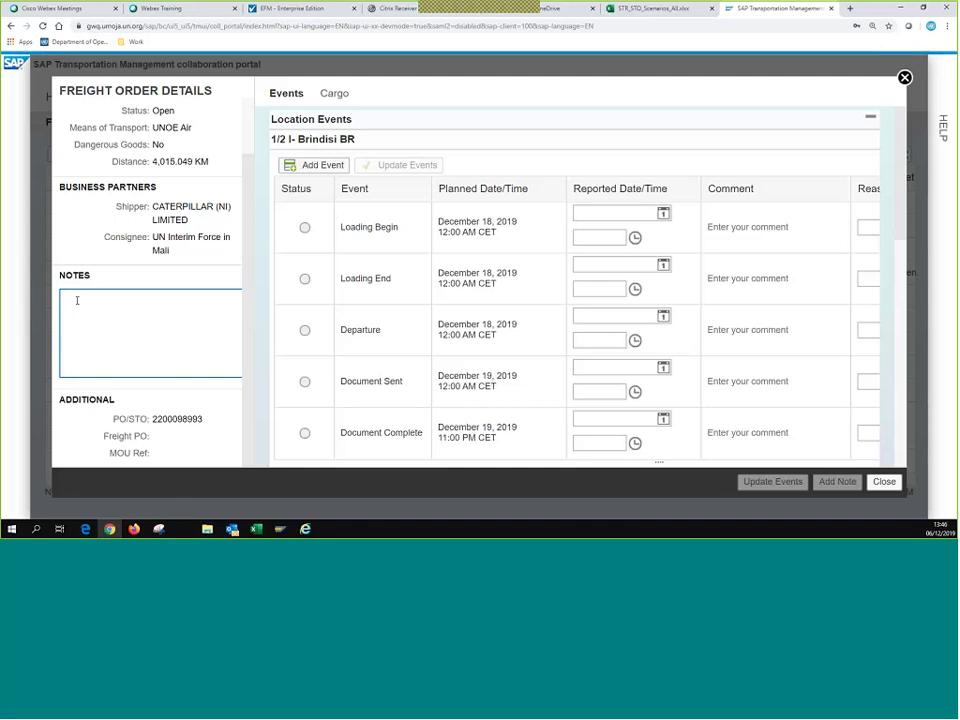
{"action": "left_click", "coordinate": [138, 305]}
{"action": "type", "text": "This is a      test 06/12/2"}
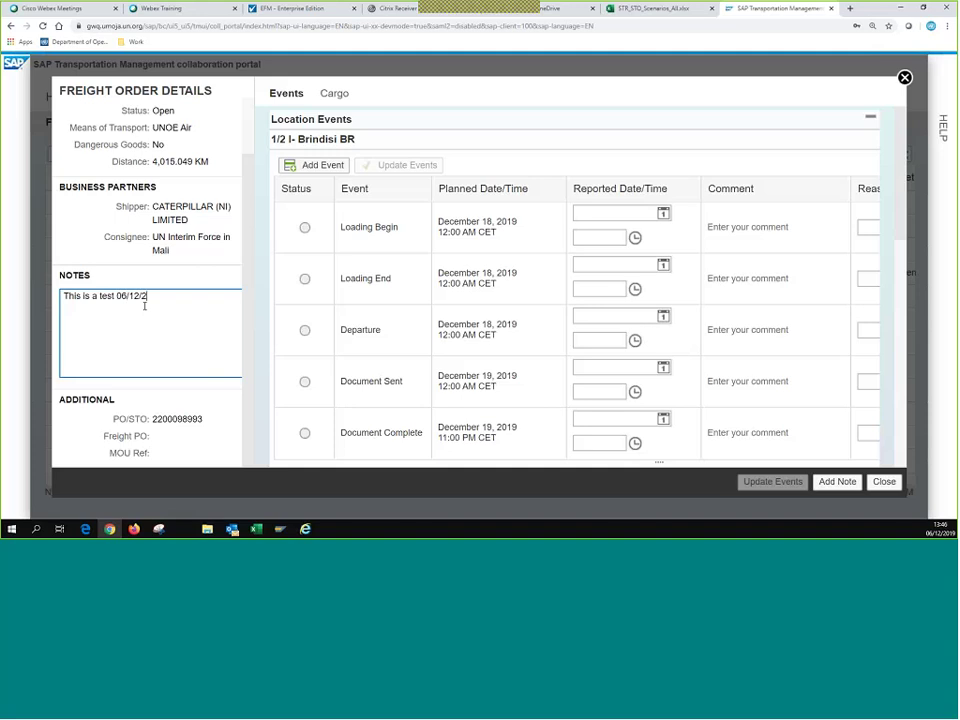
{"action": "type", "text": "019"}
{"action": "left_click", "coordinate": [840, 482]}
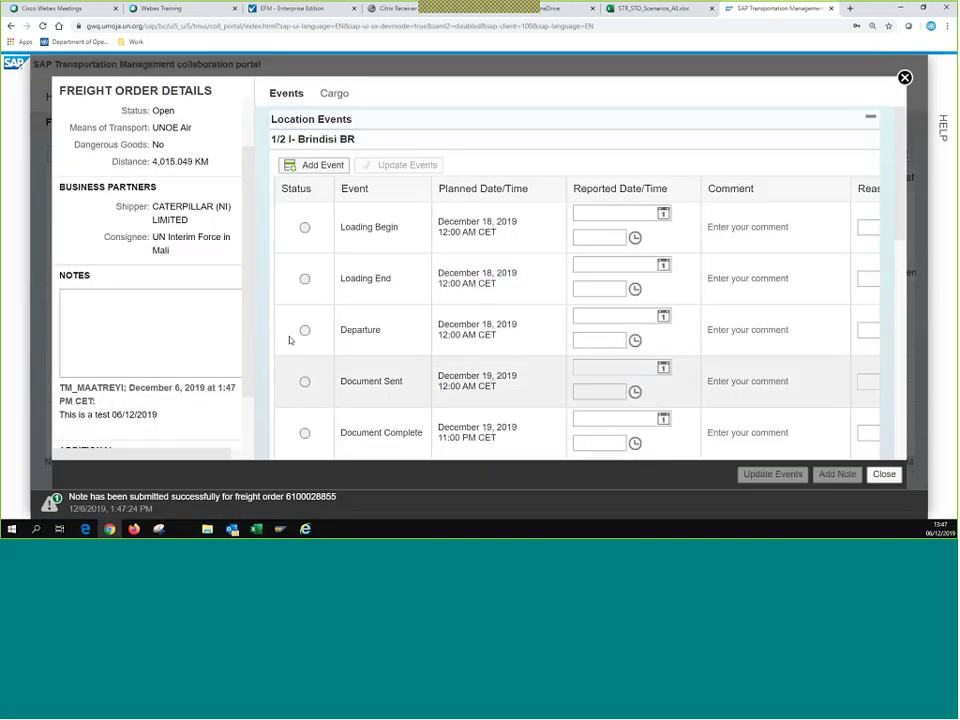
Add a second note to the freight order reading "Another test" followed by the person's first name in capitals.
{"action": "scroll", "coordinate": [175, 352], "scroll_direction": "down", "scroll_amount": 1}
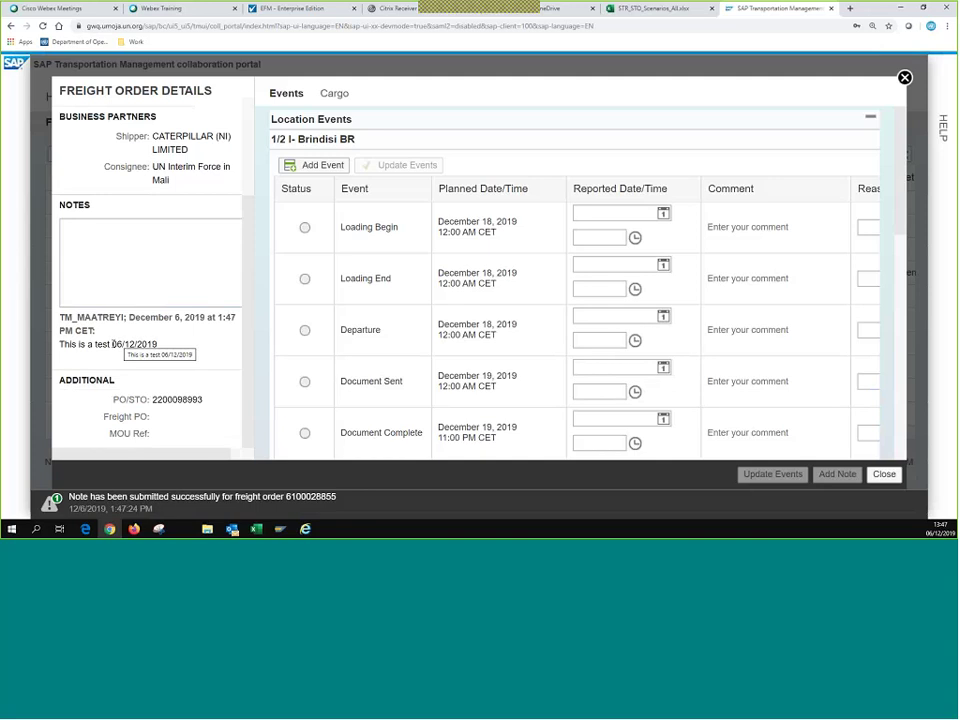
{"action": "left_click_drag", "start_coordinate": [114, 343], "coordinate": [158, 344]}
{"action": "left_click", "coordinate": [160, 221]}
{"action": "type", "text": "An"}
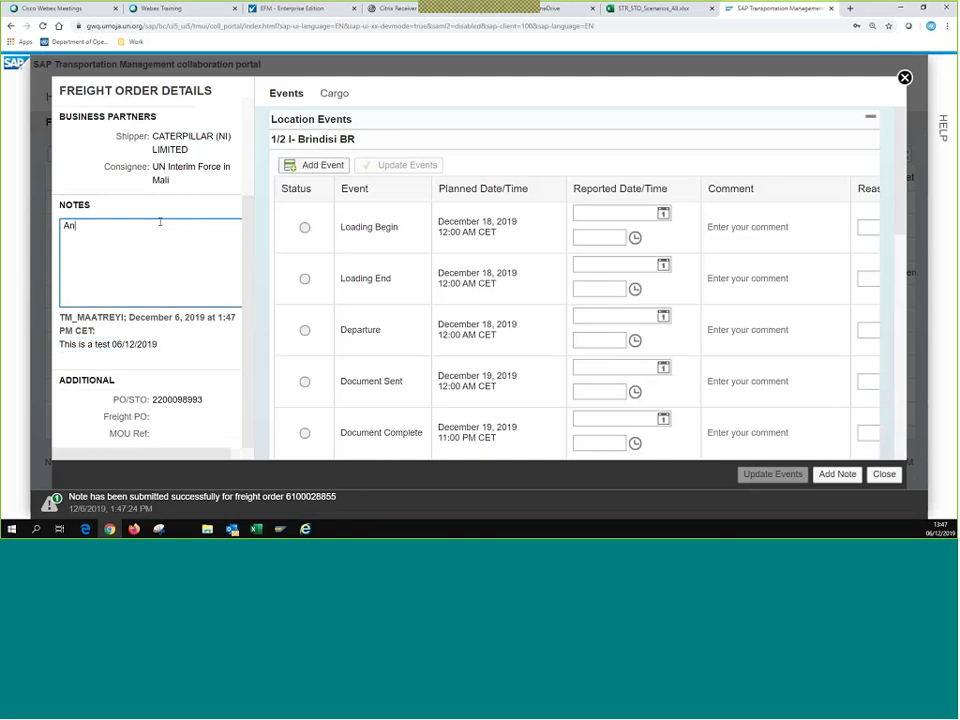
{"action": "type", "text": "other test BRYAN"}
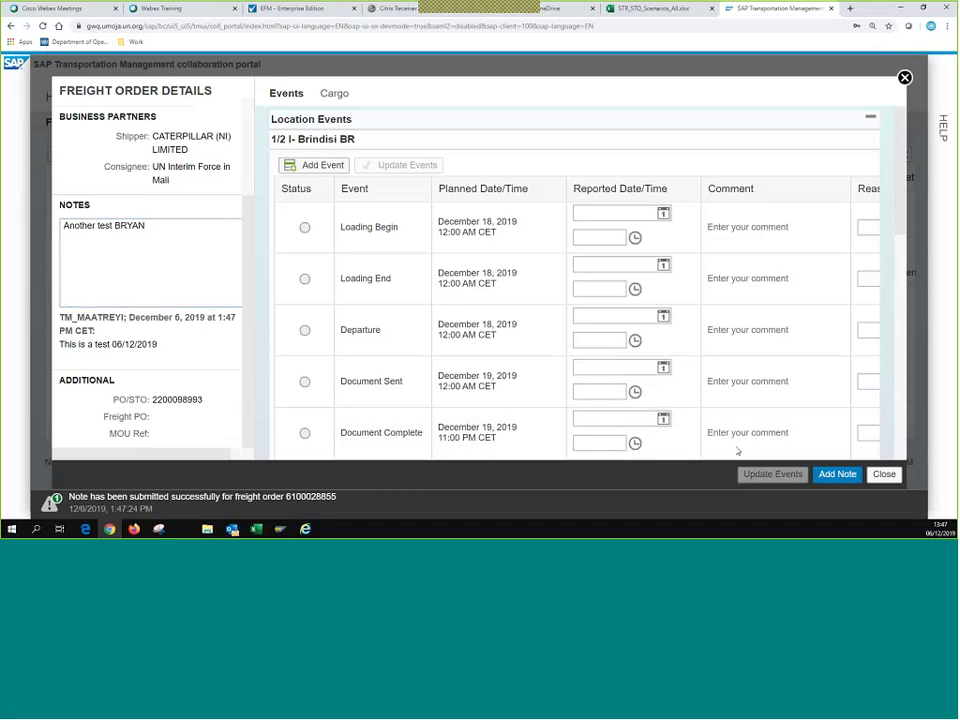
{"action": "left_click", "coordinate": [837, 474]}
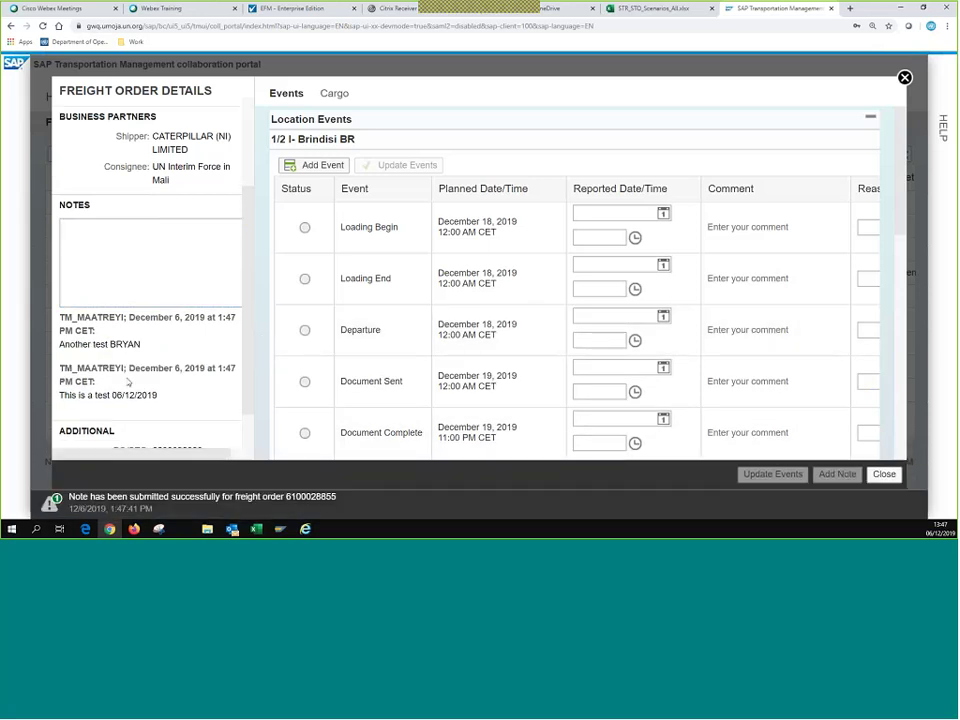
{"action": "scroll", "coordinate": [176, 206], "scroll_direction": "up", "scroll_amount": 3}
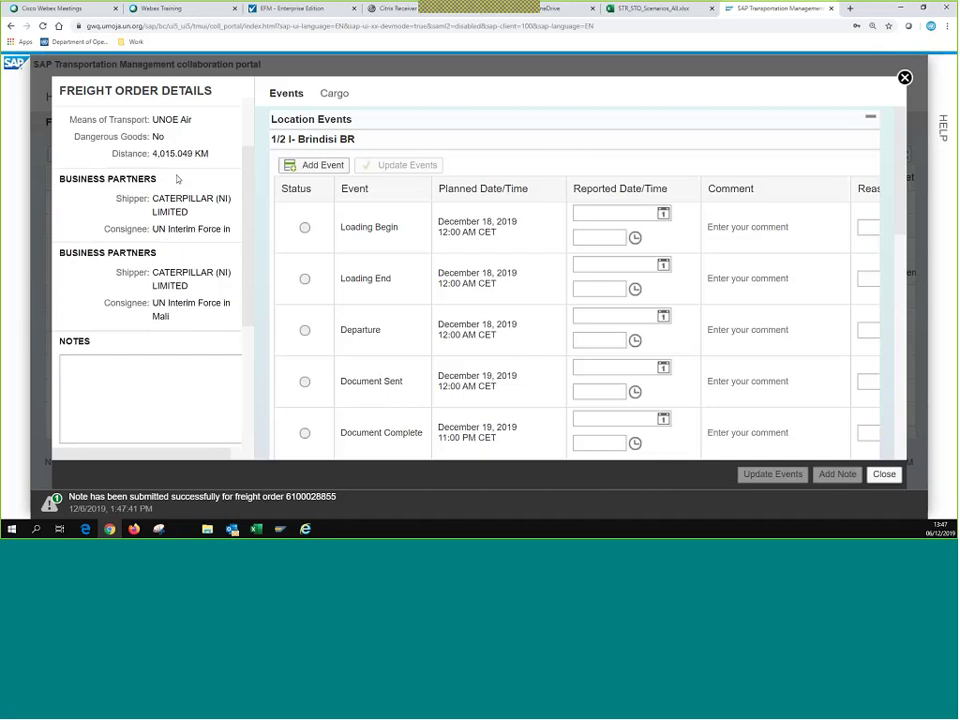
{"action": "left_click_drag", "start_coordinate": [157, 126], "coordinate": [111, 128]}
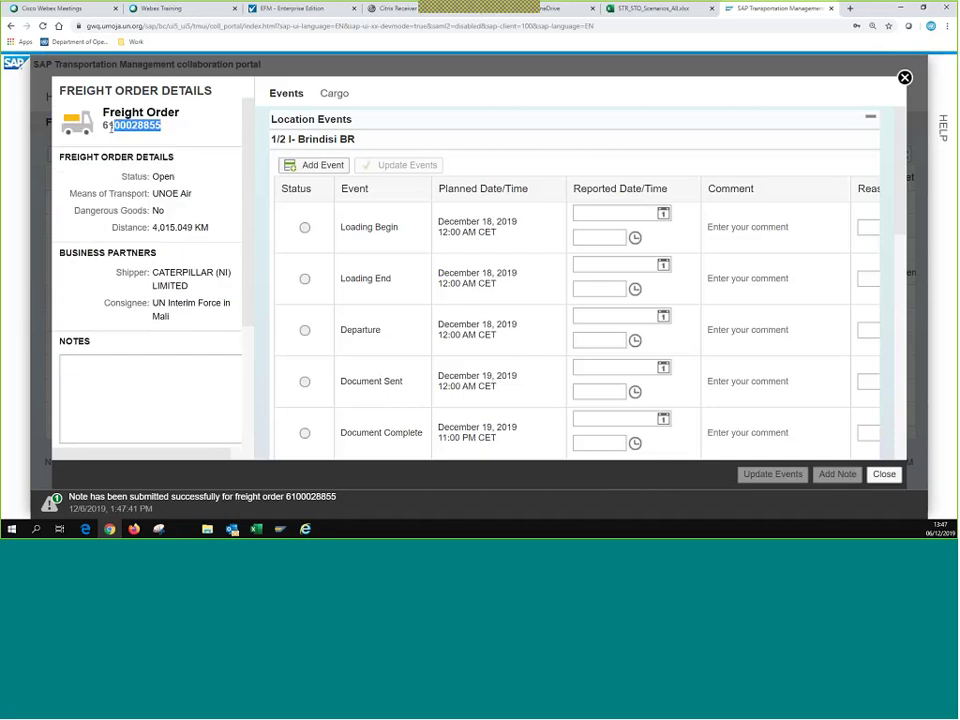
{"action": "scroll", "coordinate": [85, 269], "scroll_direction": "down", "scroll_amount": 4}
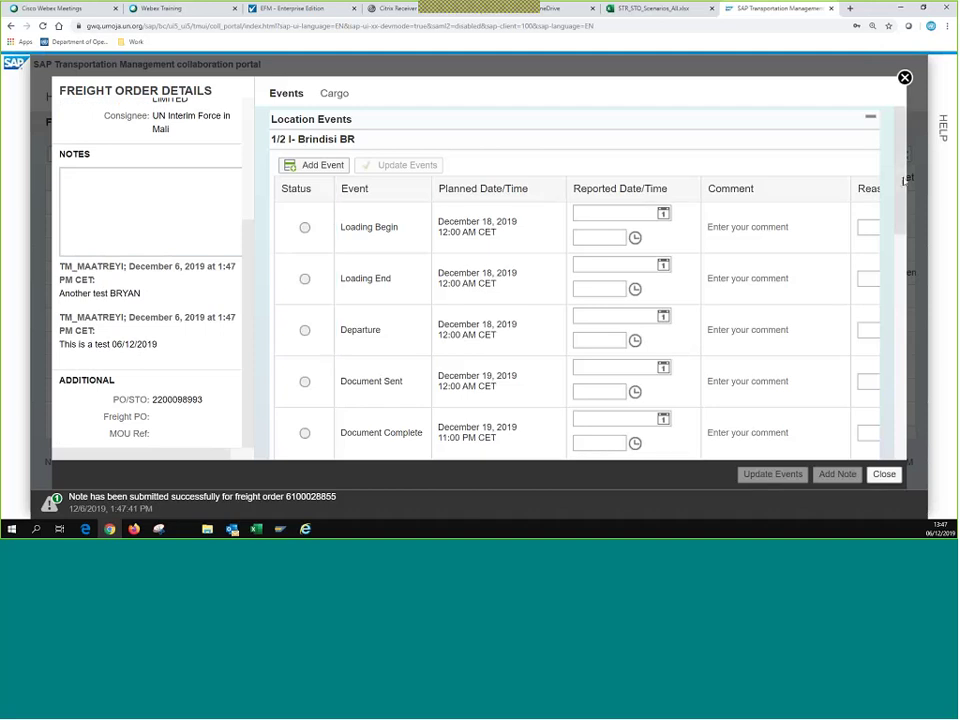
Upload the file UN Holidays 2019 from the Desktop folder as an attachment to the freight order.
{"action": "scroll", "coordinate": [900, 200], "scroll_direction": "down", "scroll_amount": 5}
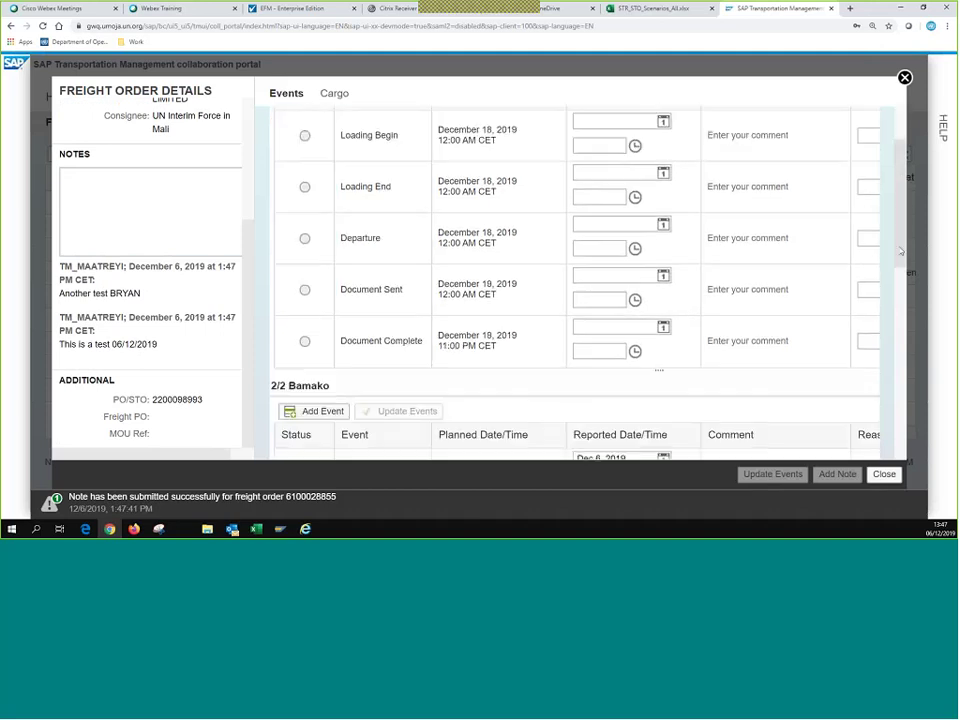
{"action": "left_click_drag", "start_coordinate": [895, 308], "coordinate": [901, 432]}
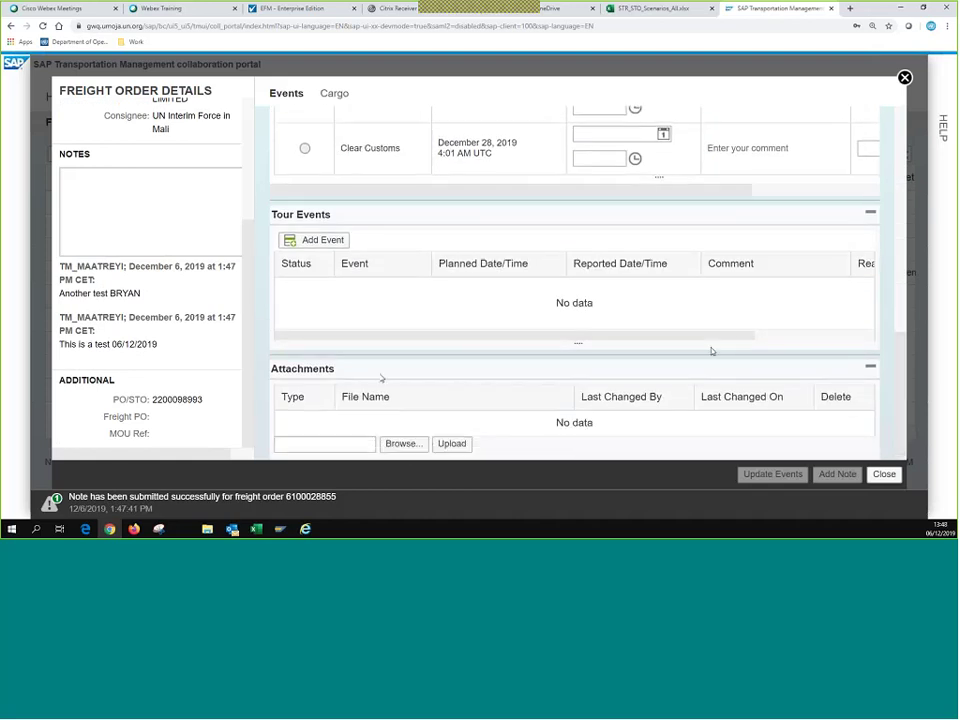
{"action": "left_click", "coordinate": [410, 450]}
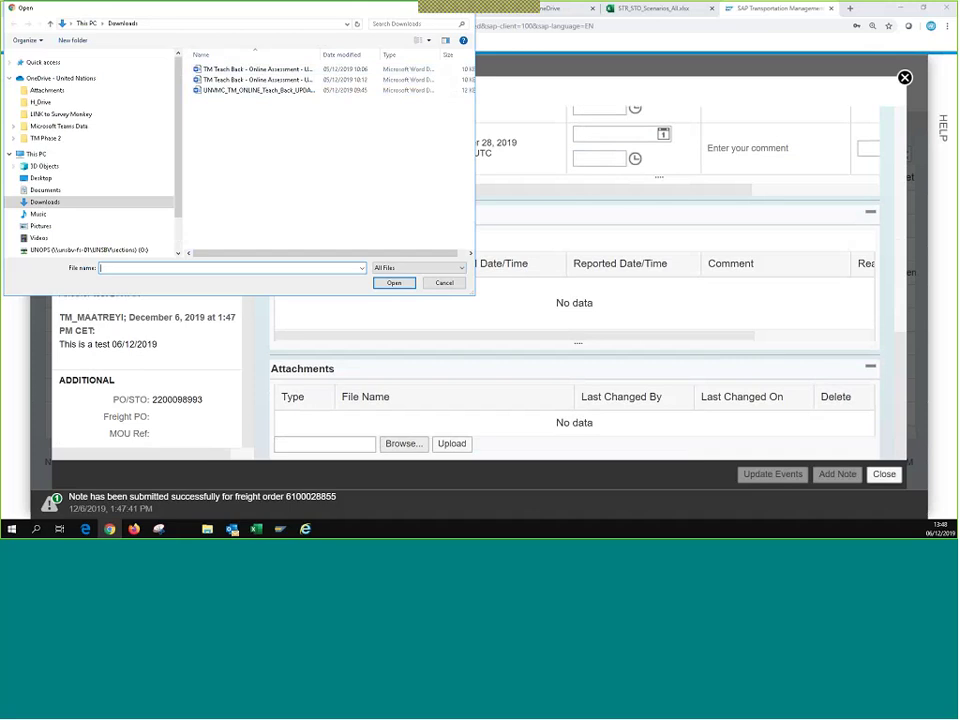
{"action": "left_click", "coordinate": [45, 179]}
{"action": "scroll", "coordinate": [245, 125], "scroll_direction": "down", "scroll_amount": 5}
{"action": "scroll", "coordinate": [241, 116], "scroll_direction": "down", "scroll_amount": 5}
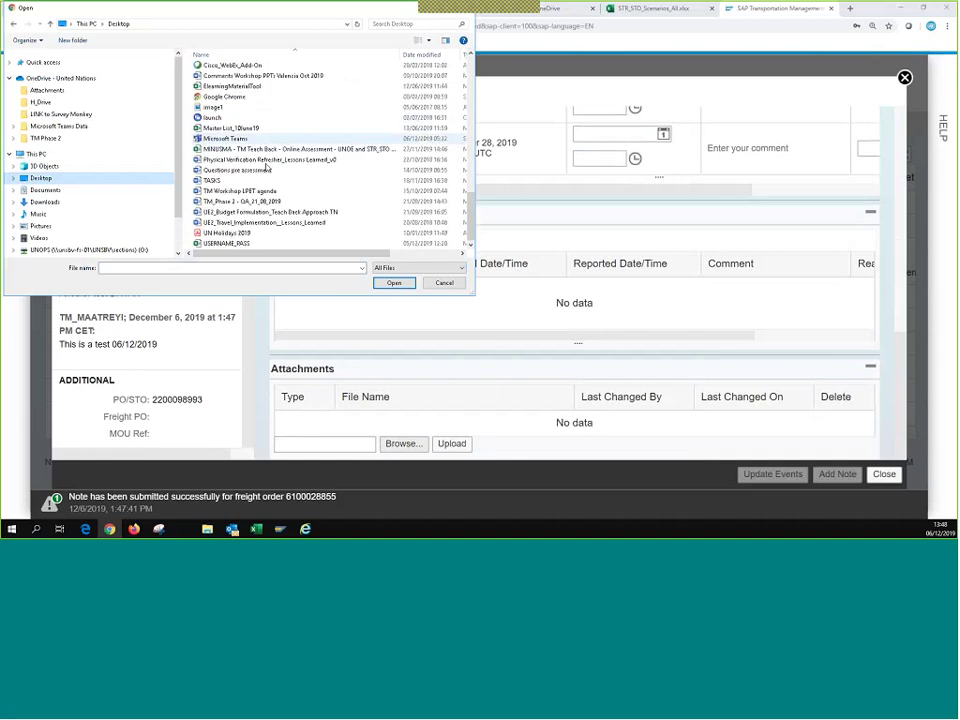
{"action": "scroll", "coordinate": [252, 121], "scroll_direction": "up", "scroll_amount": 1}
{"action": "scroll", "coordinate": [252, 190], "scroll_direction": "down", "scroll_amount": 1}
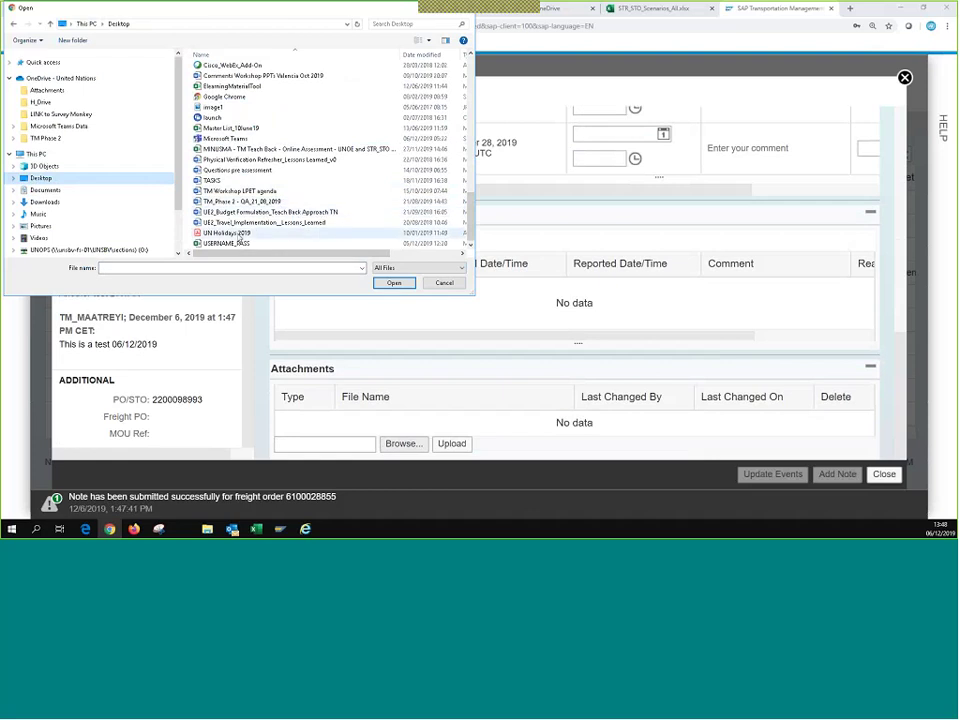
{"action": "left_click", "coordinate": [240, 233]}
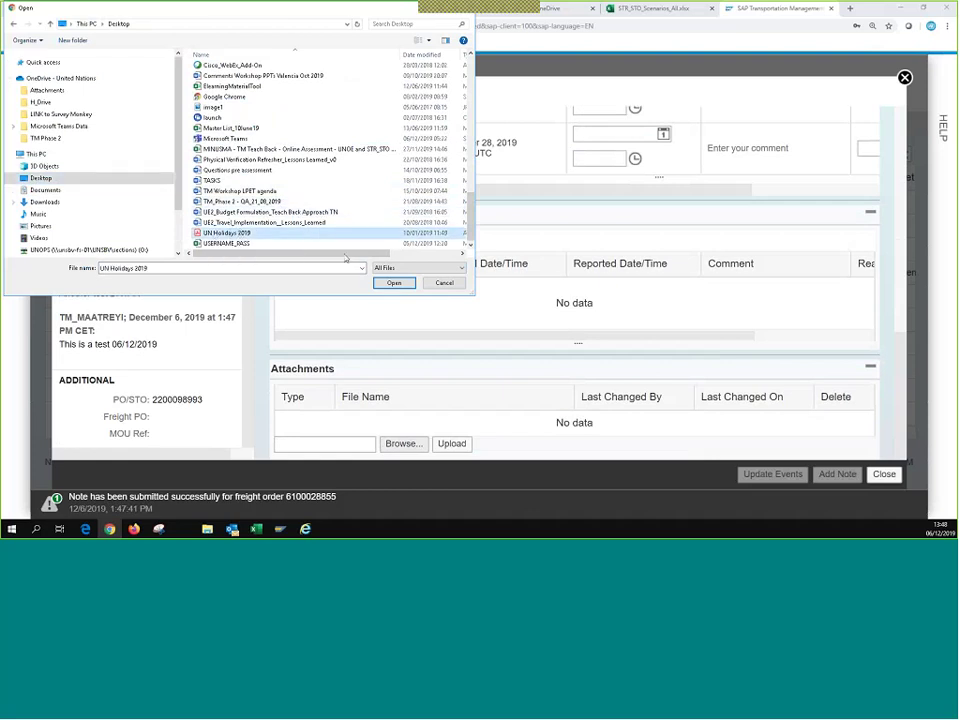
{"action": "left_click", "coordinate": [394, 283]}
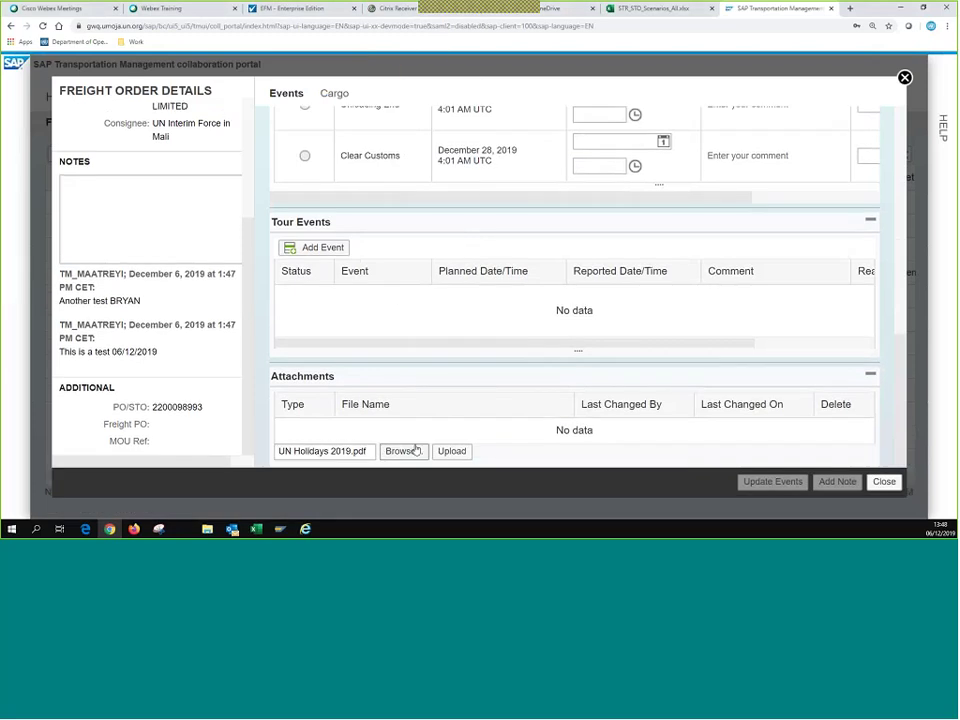
{"action": "left_click", "coordinate": [455, 452]}
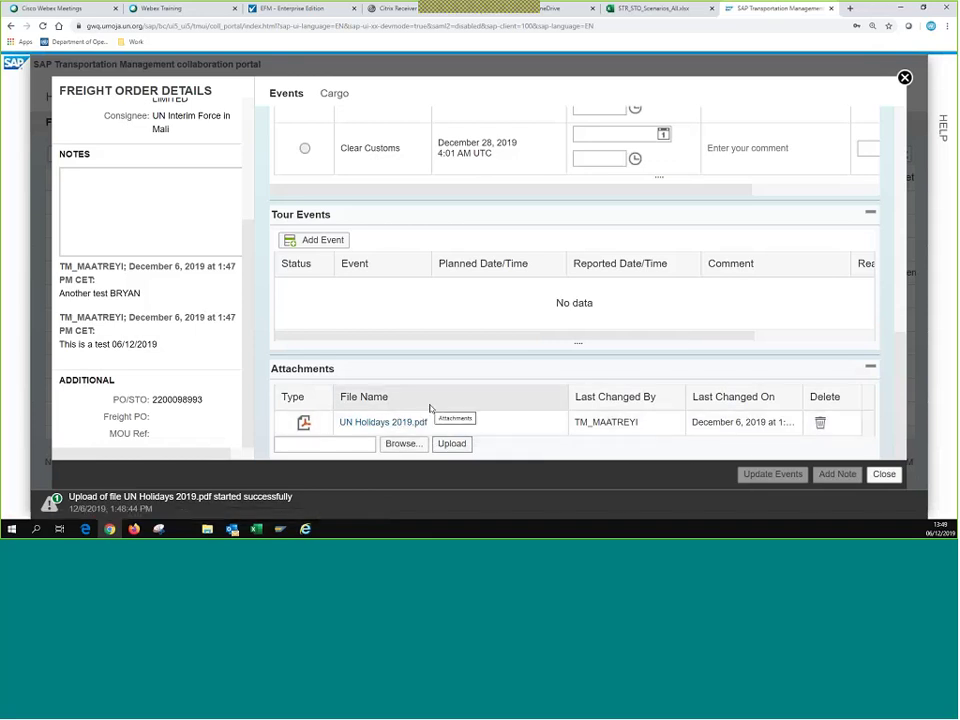
Examine the location events at the Brindisi and Bamako stops, with their planned and reported dates, comments and reasons.
{"action": "scroll", "coordinate": [433, 370], "scroll_direction": "up", "scroll_amount": 5}
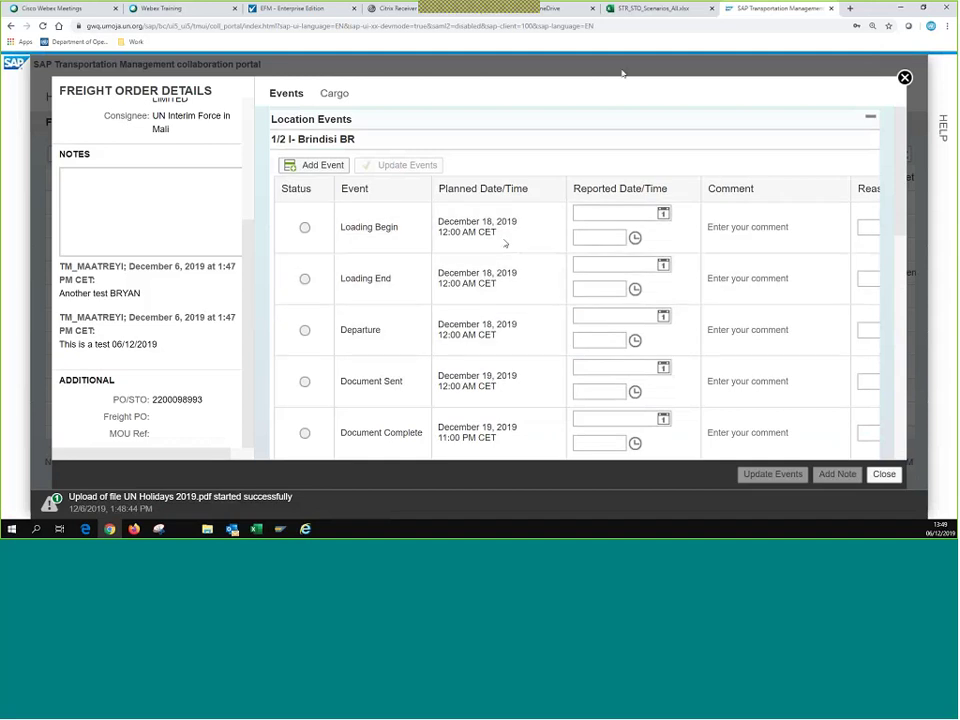
{"action": "key", "text": "ctrl+minus"}
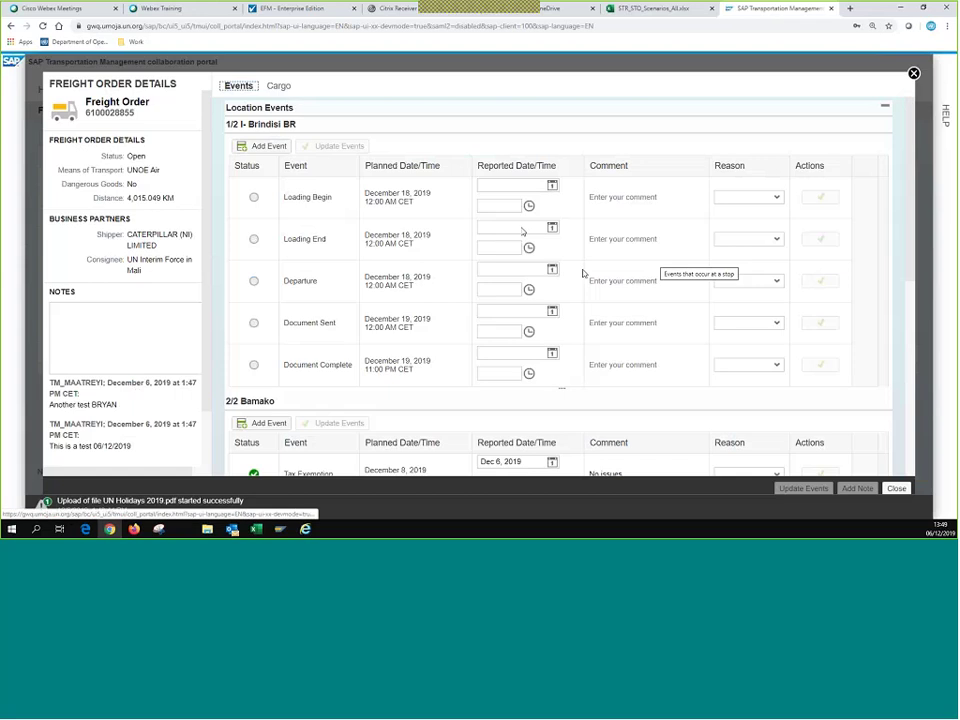
{"action": "key", "text": "ctrl+minus"}
{"action": "key", "text": "ctrl+plus"}
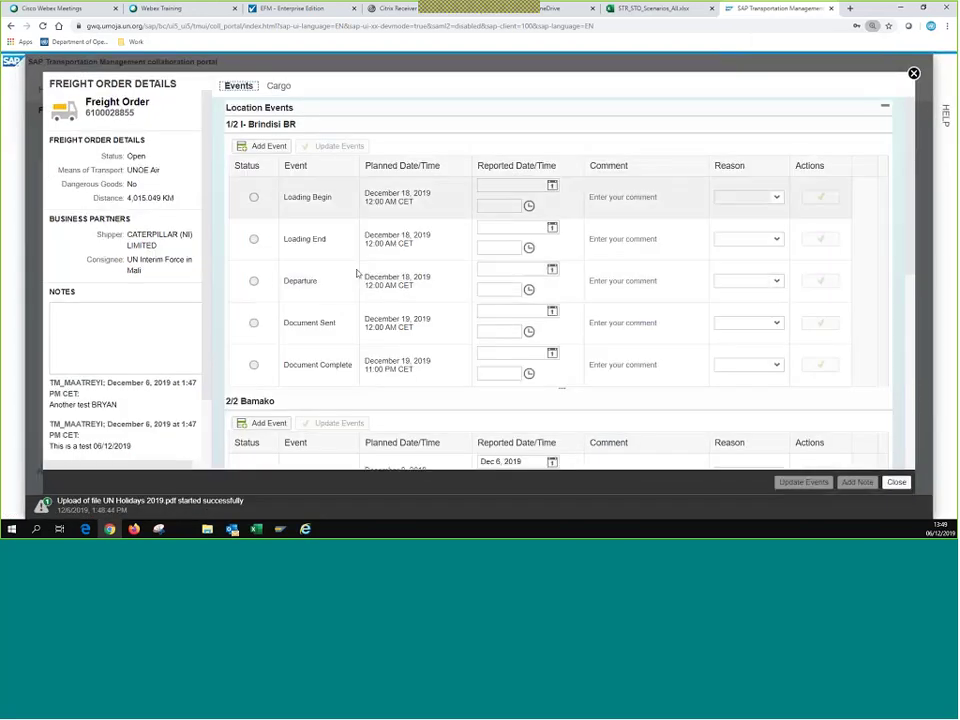
{"action": "left_click", "coordinate": [512, 269]}
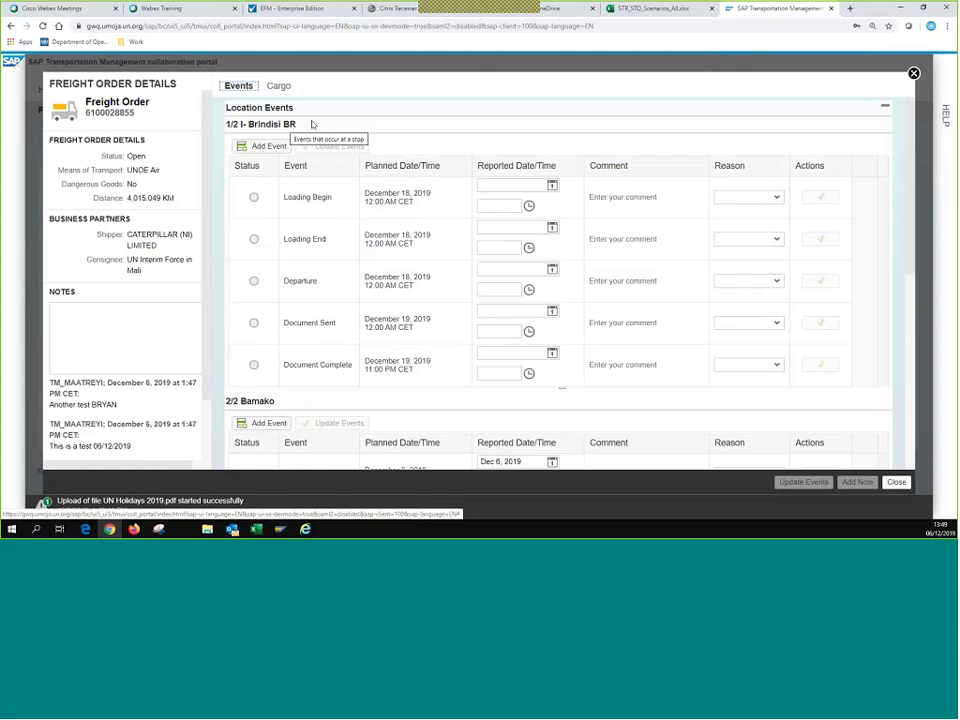
{"action": "scroll", "coordinate": [290, 300], "scroll_direction": "down", "scroll_amount": 1}
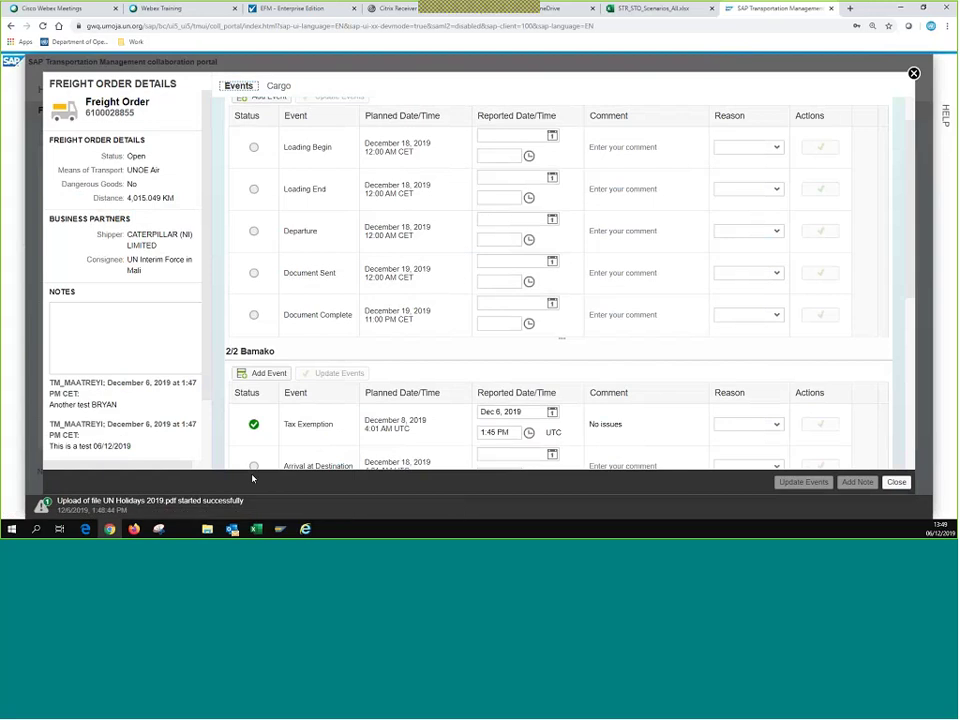
{"action": "scroll", "coordinate": [364, 215], "scroll_direction": "down", "scroll_amount": 3}
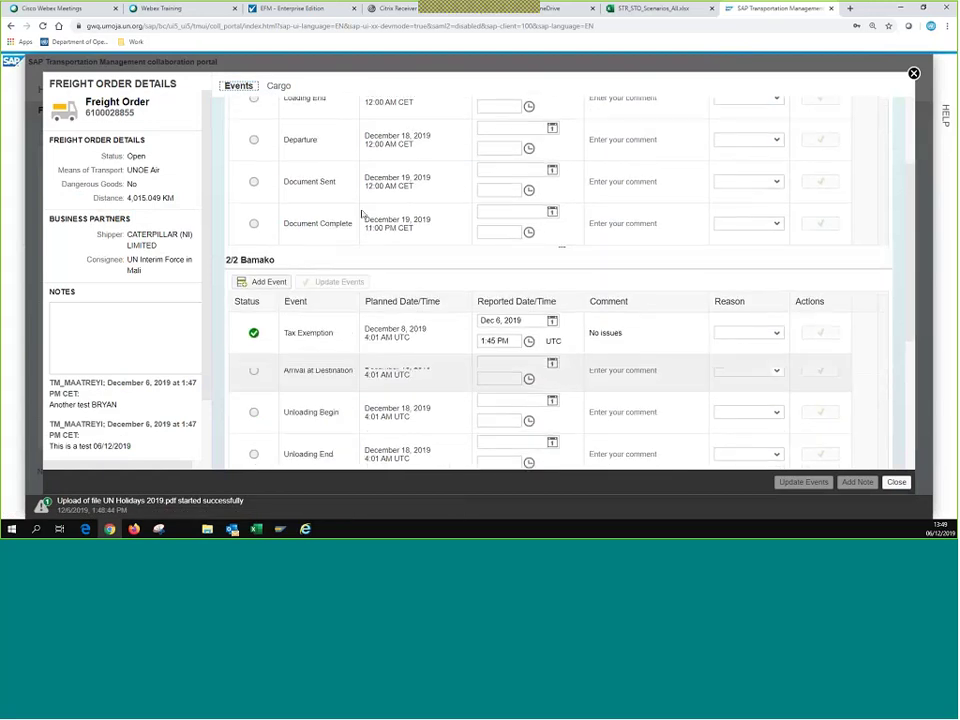
Check the freight order's number and the comment on the Tax Exemption event at the Bamako stop.
{"action": "scroll", "coordinate": [357, 205], "scroll_direction": "up", "scroll_amount": 4}
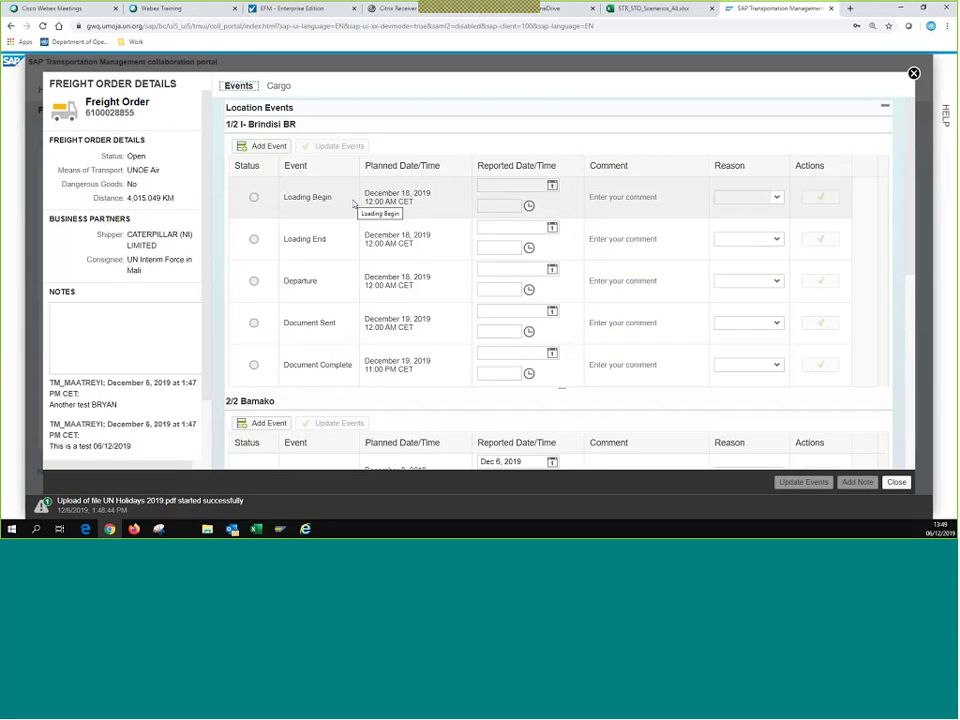
{"action": "double_click", "coordinate": [110, 112]}
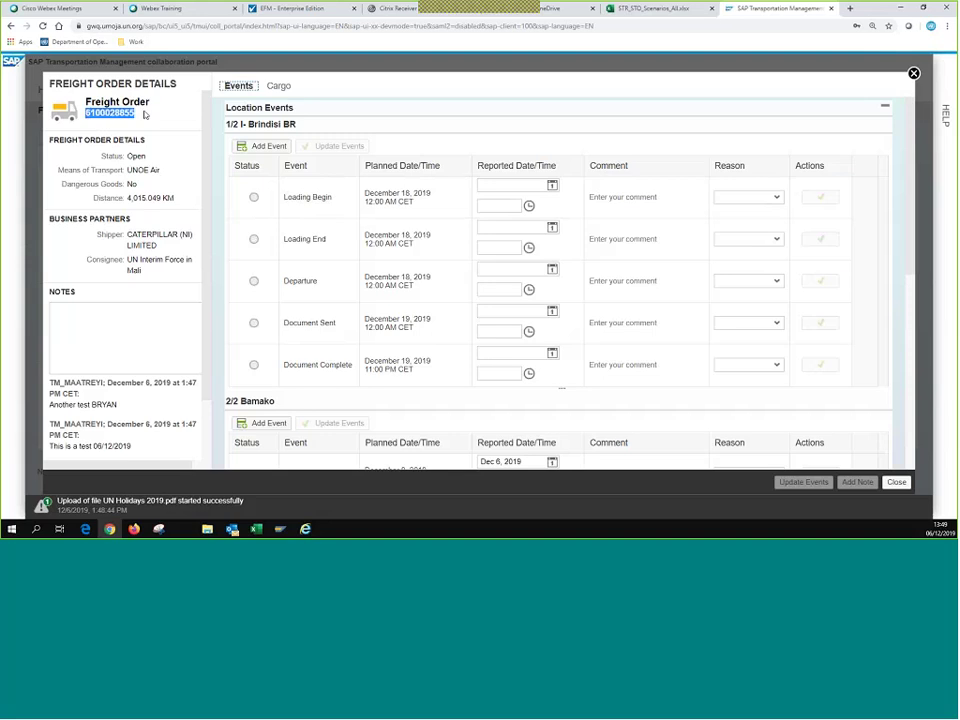
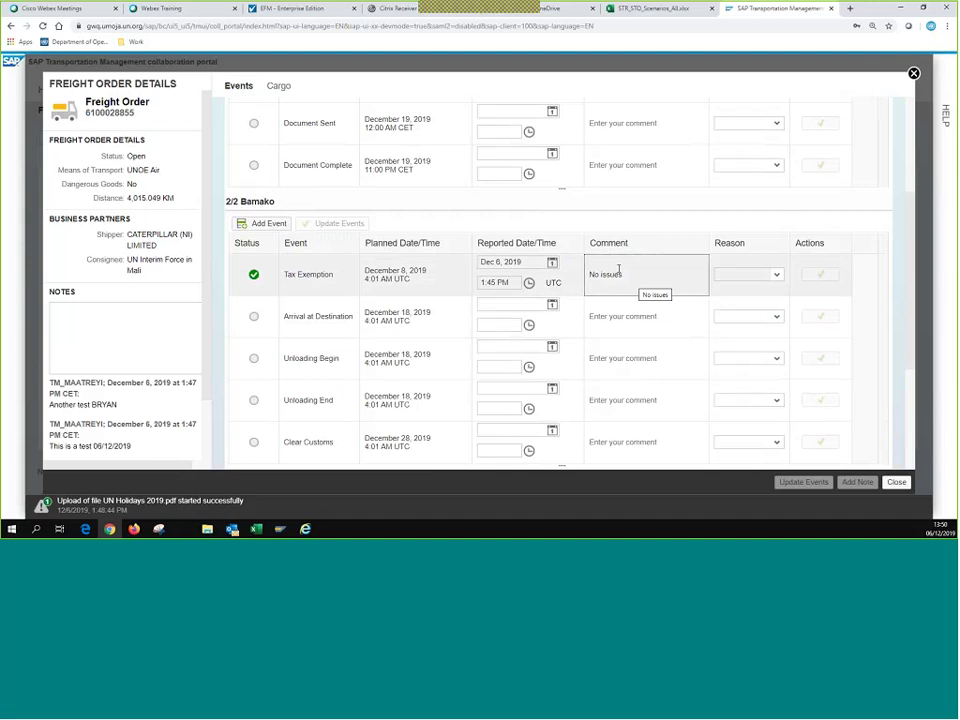
{"action": "left_click_drag", "start_coordinate": [617, 274], "coordinate": [590, 279]}
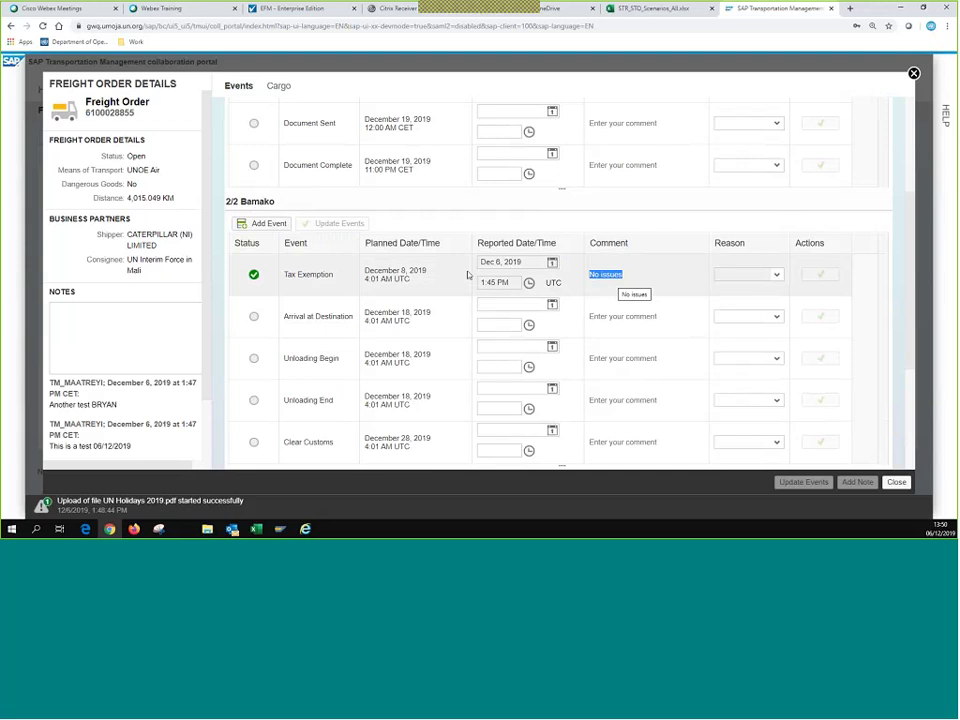
Report Brindisi's Loading Begin event for Dec 6, 2019 at 1:50 PM with the comment "I want to see this in TM" and update the events.
{"action": "scroll", "coordinate": [336, 272], "scroll_direction": "up", "scroll_amount": 5}
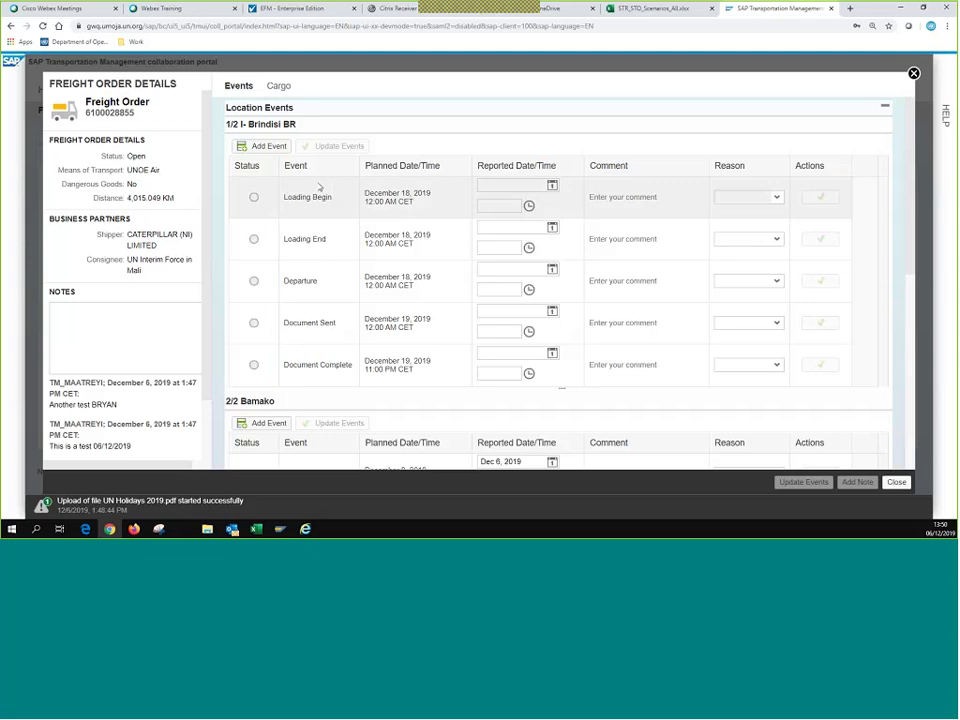
{"action": "left_click", "coordinate": [504, 185]}
{"action": "left_click", "coordinate": [552, 186]}
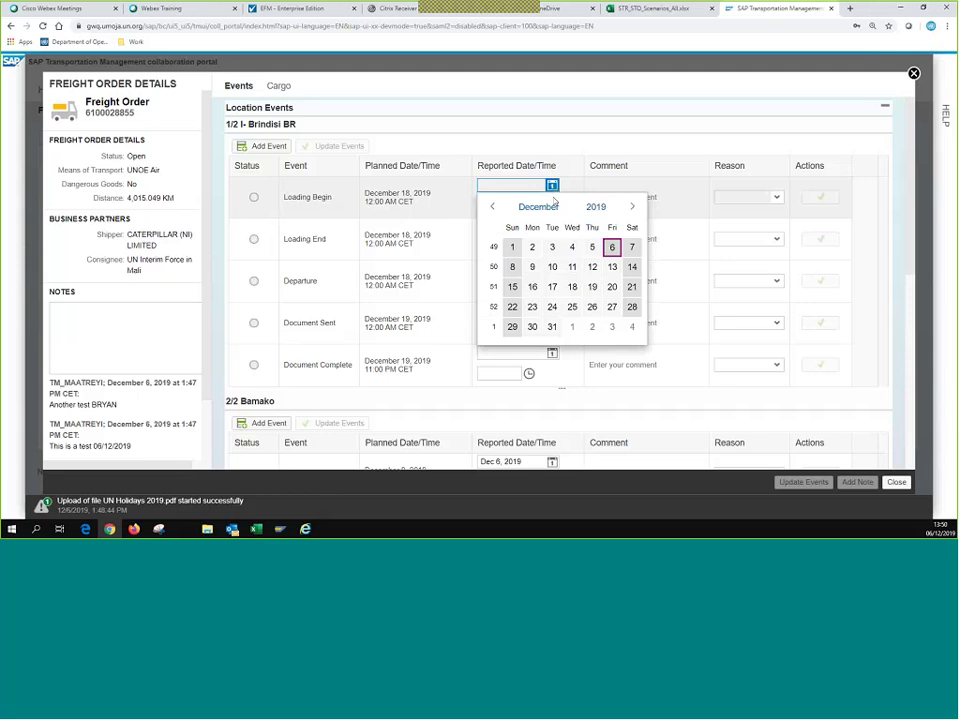
{"action": "left_click", "coordinate": [612, 247]}
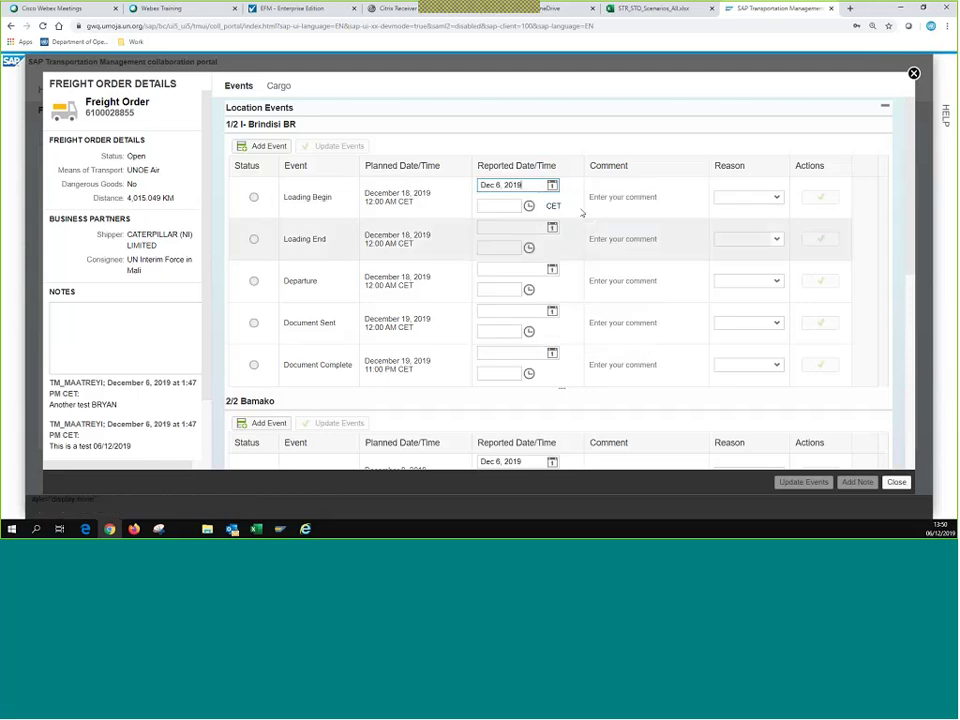
{"action": "left_click", "coordinate": [489, 205]}
{"action": "type", "text": "13"}
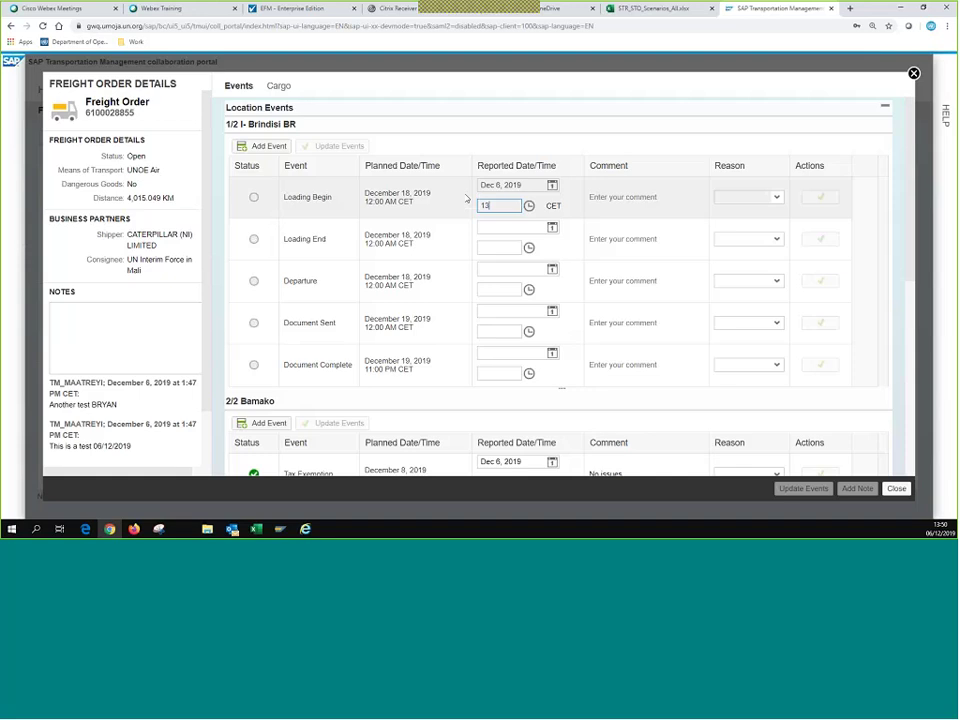
{"action": "type", "text": ":50"}
{"action": "left_click", "coordinate": [605, 203]}
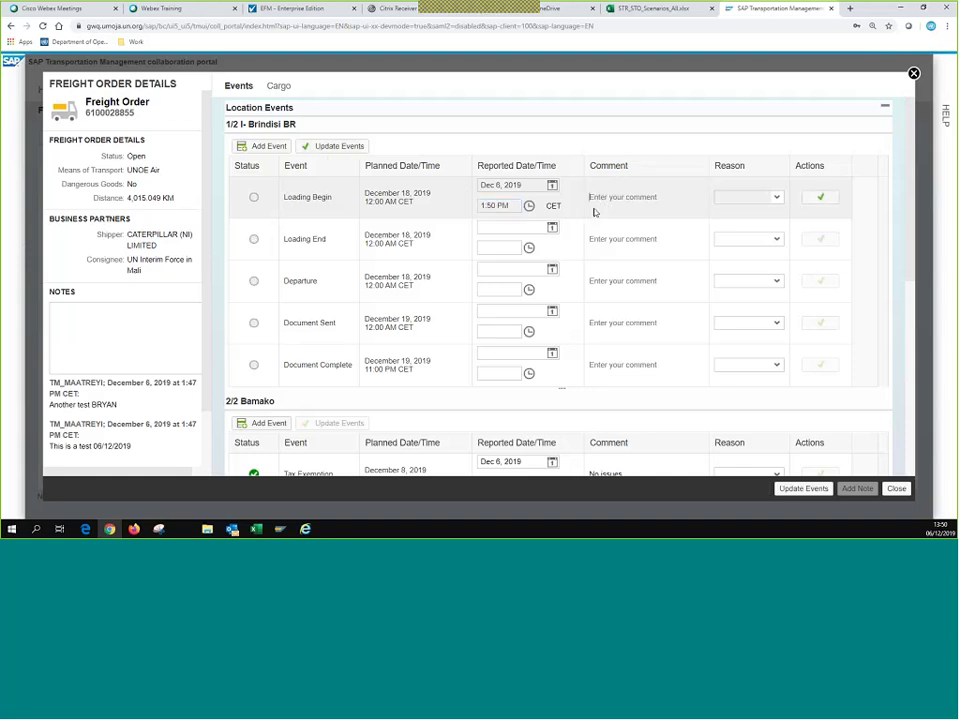
{"action": "type", "text": "I want to see this in TM"}
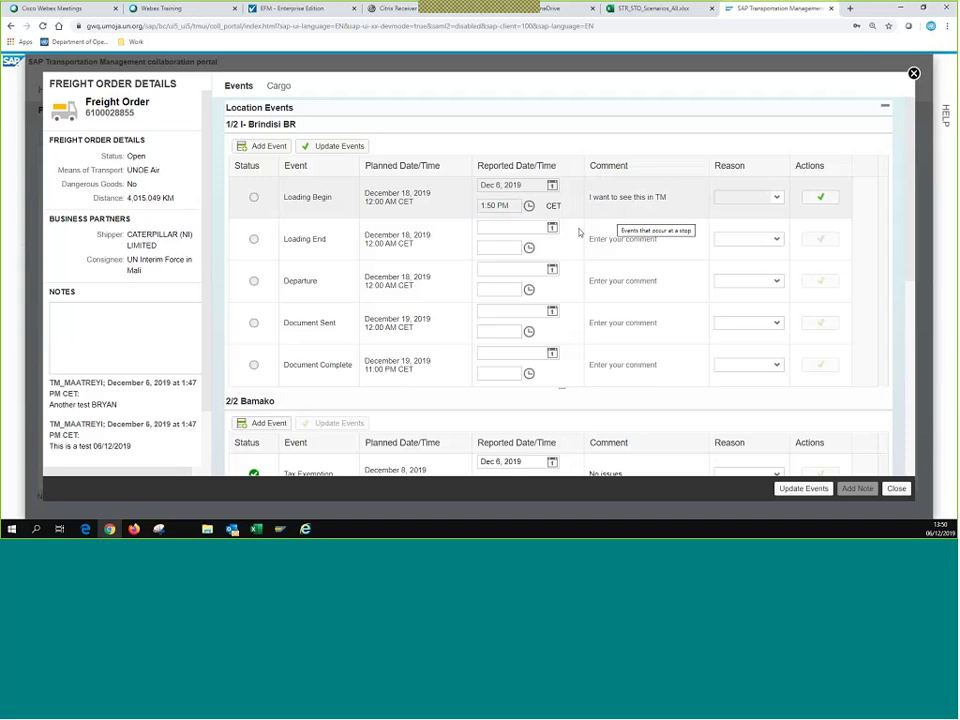
{"action": "left_click", "coordinate": [339, 147]}
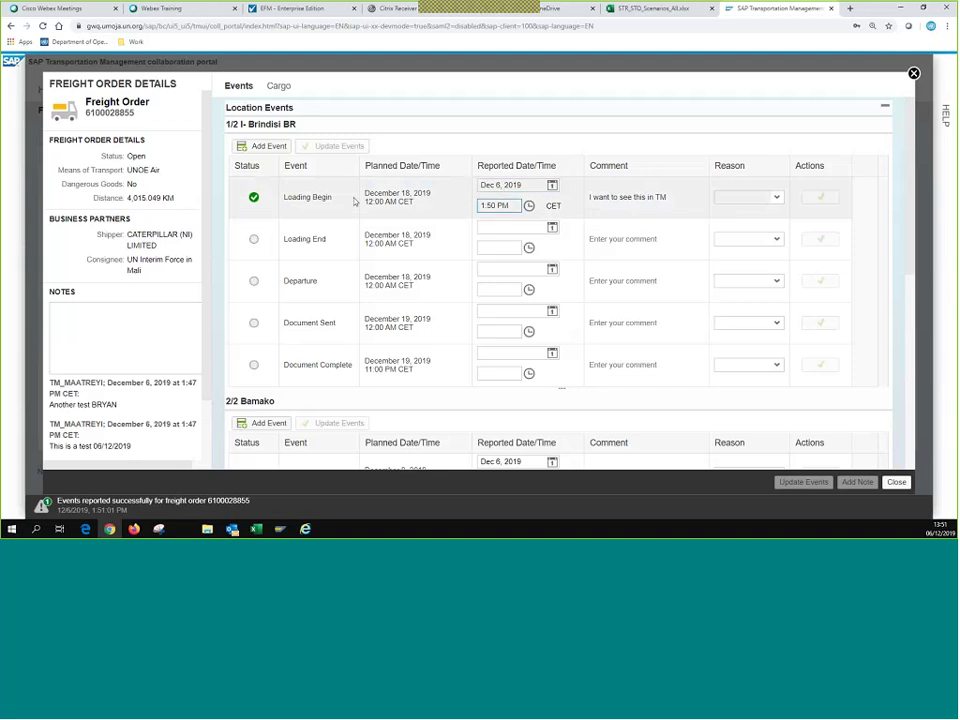
Try Dec 7, 2019 as the Loading Begin reported date, set it back to Dec 6, 2019 and update the events.
{"action": "left_click", "coordinate": [552, 186]}
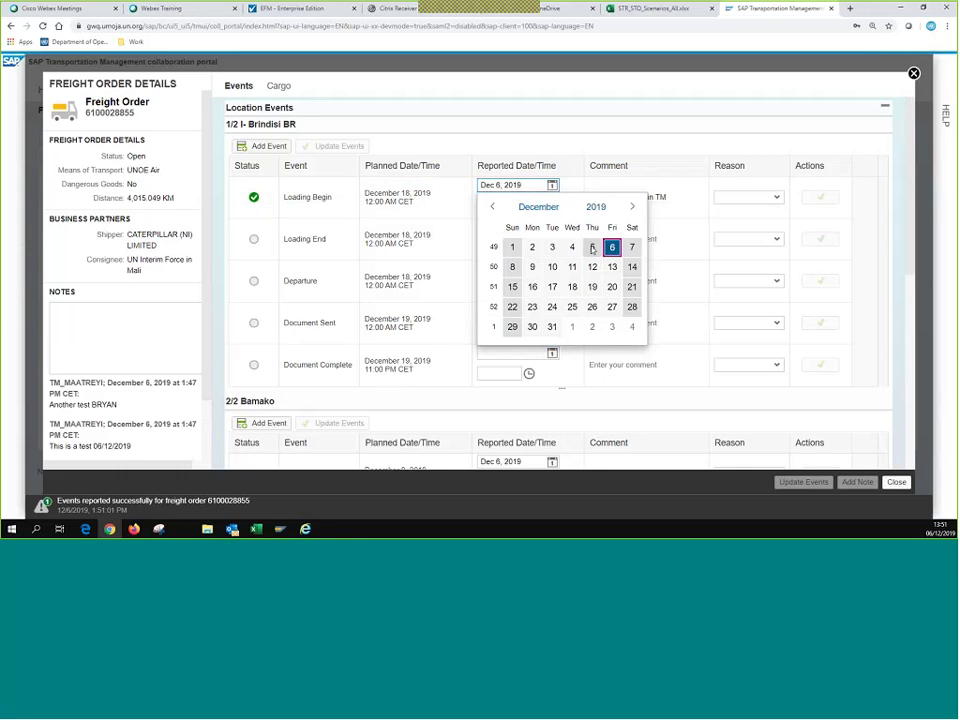
{"action": "left_click", "coordinate": [632, 247]}
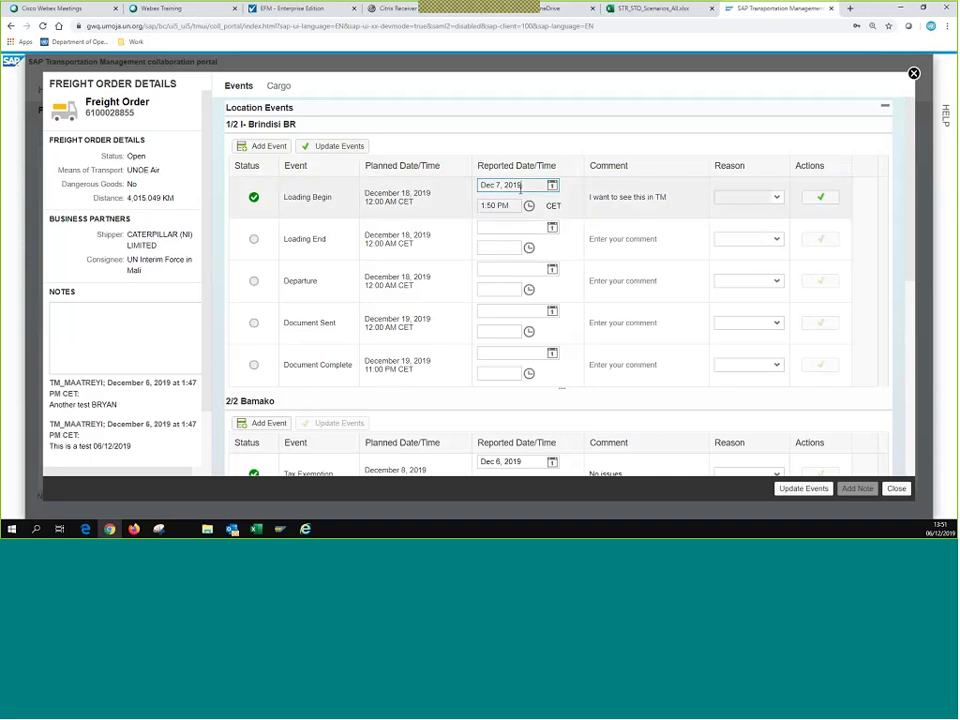
{"action": "left_click", "coordinate": [552, 185]}
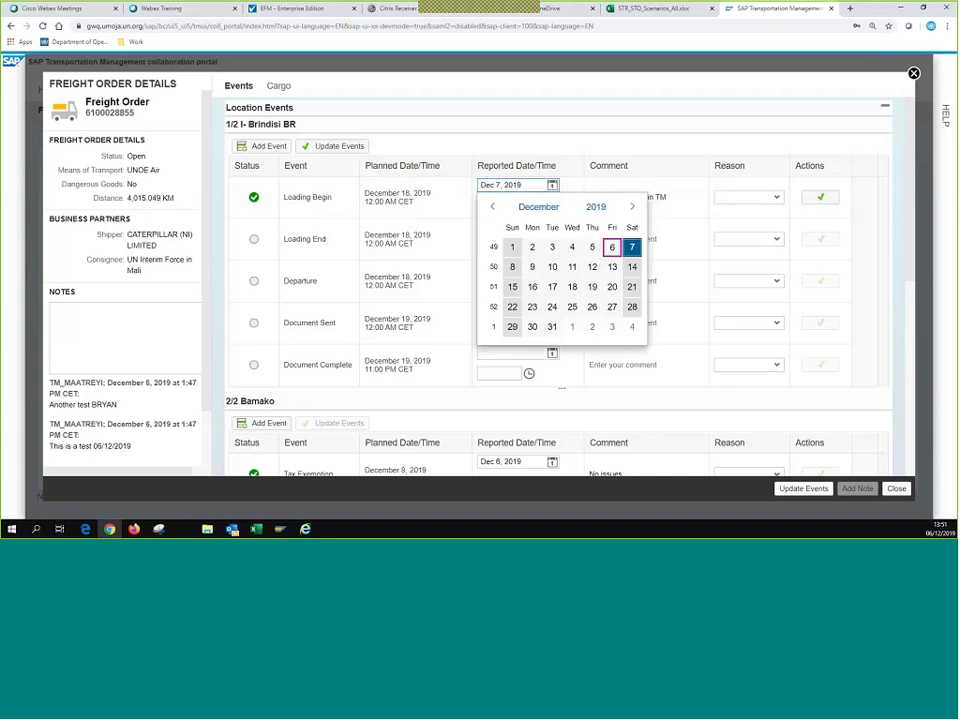
{"action": "left_click", "coordinate": [612, 243]}
{"action": "left_click", "coordinate": [340, 147]}
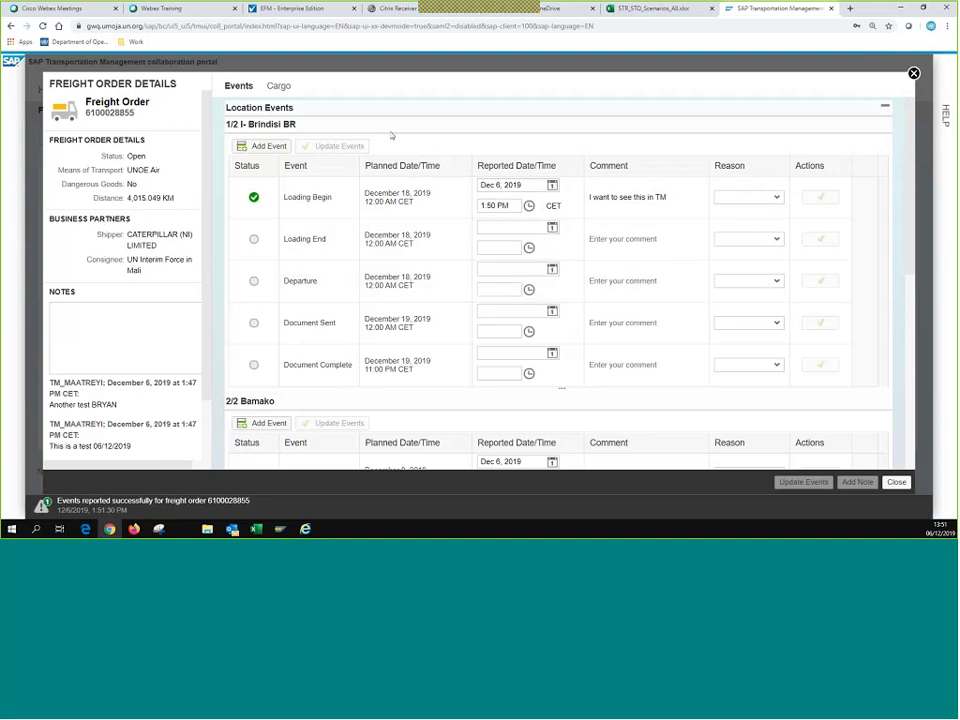
{"action": "left_click", "coordinate": [267, 150]}
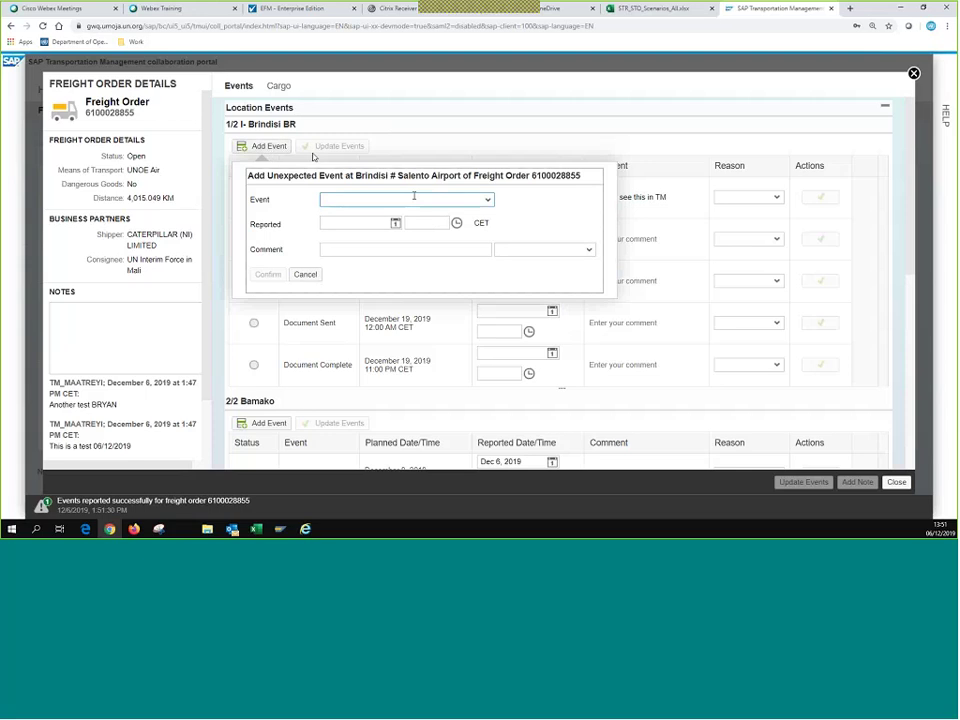
{"action": "left_click", "coordinate": [485, 200]}
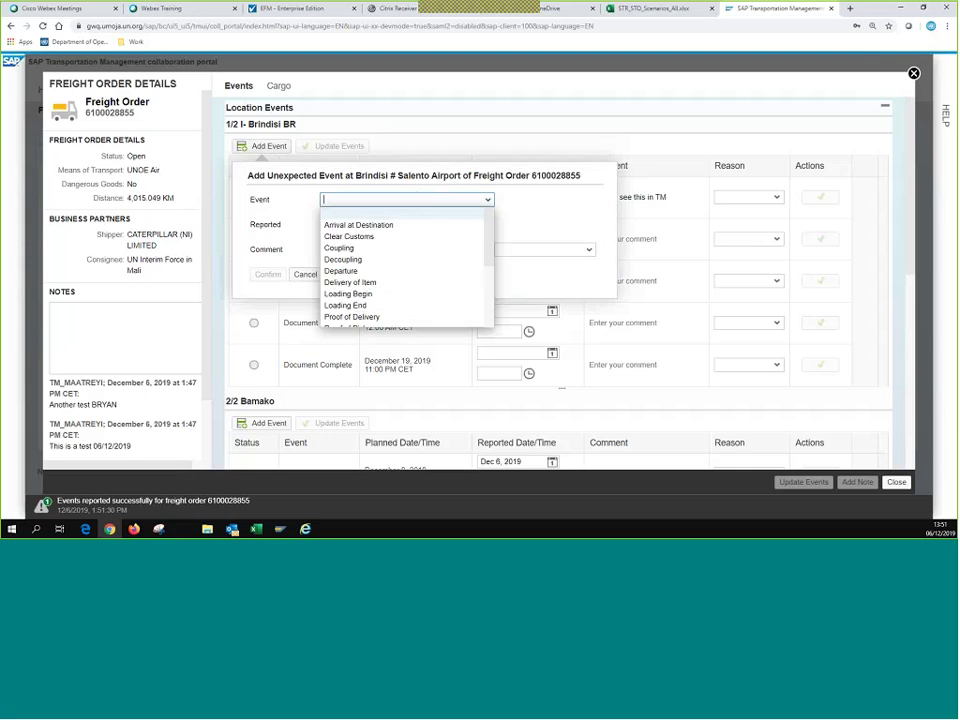
{"action": "key", "text": "Escape"}
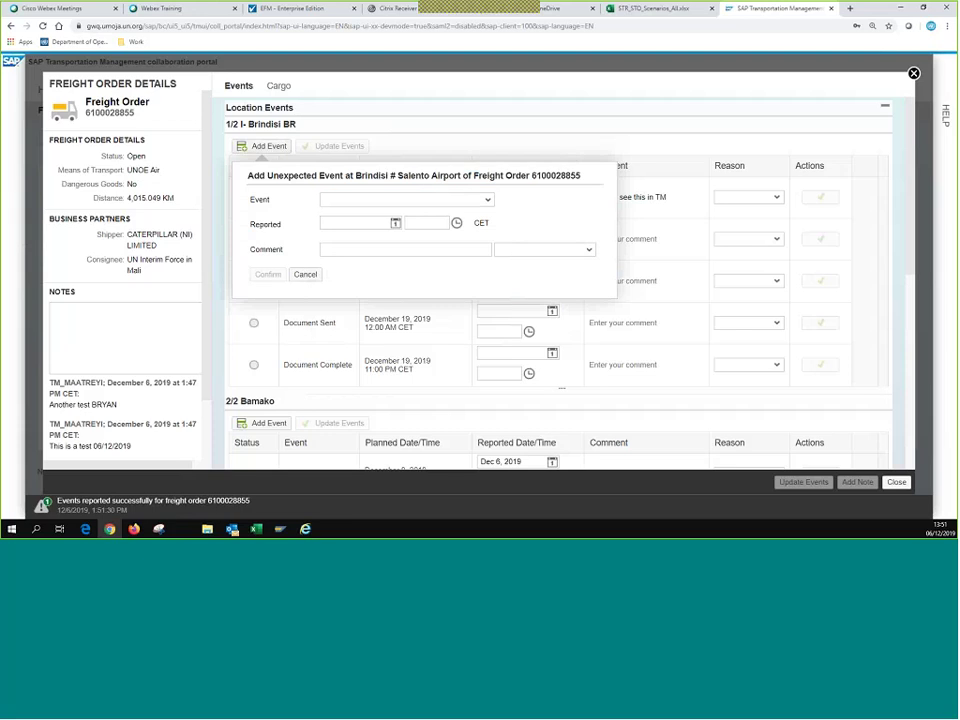
{"action": "left_click", "coordinate": [305, 274]}
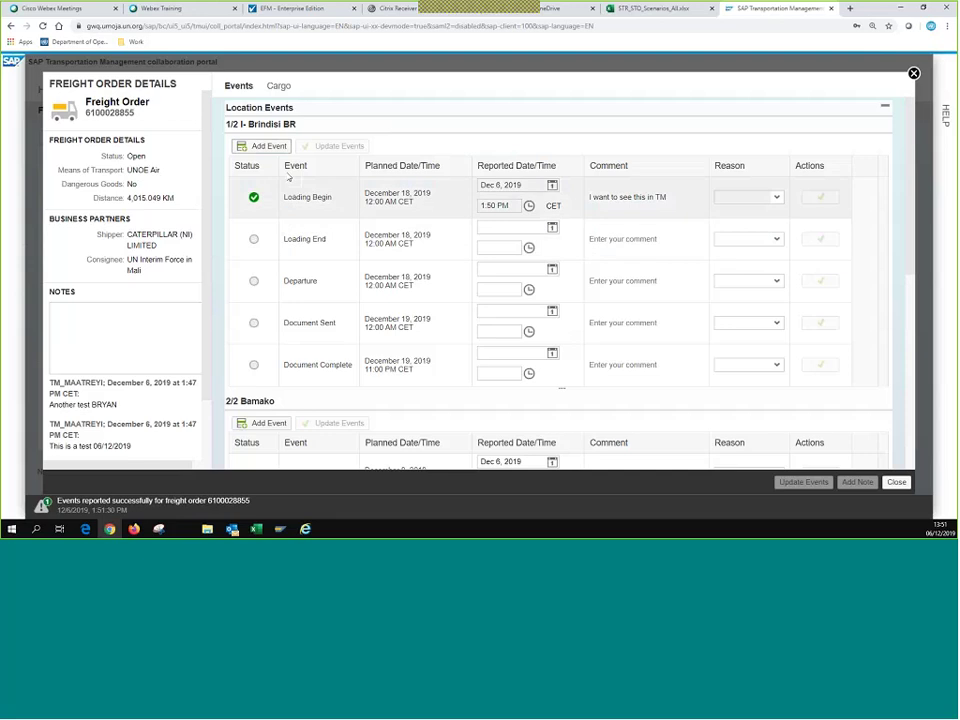
Start adding an unexpected Loading End event at the Brindisi stop with the reported date Dec 6, 2019.
{"action": "left_click", "coordinate": [268, 147]}
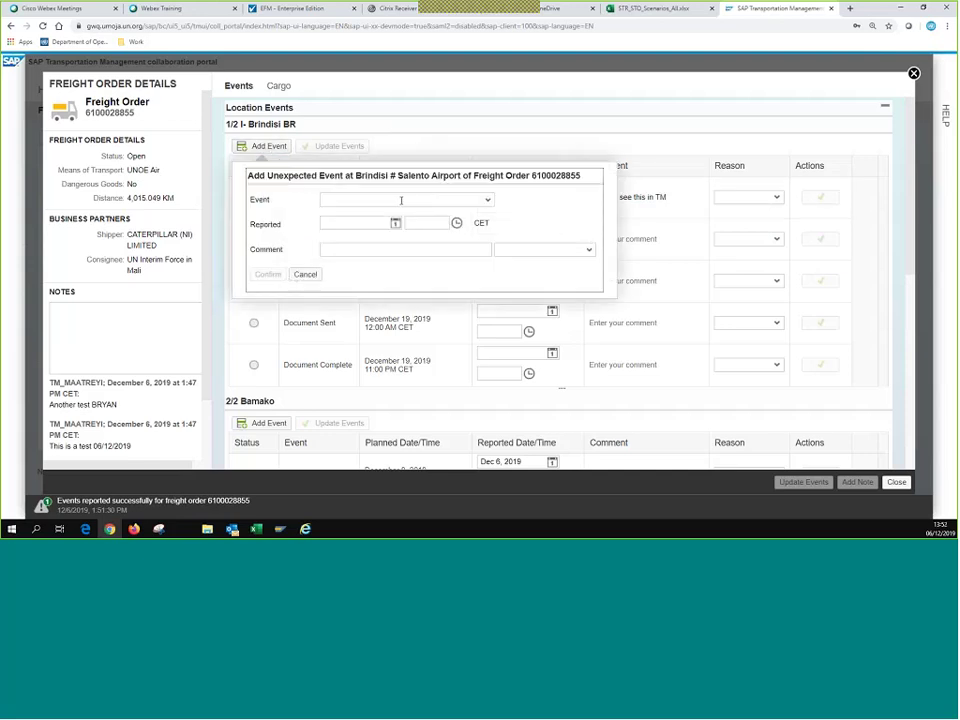
{"action": "left_click", "coordinate": [488, 199]}
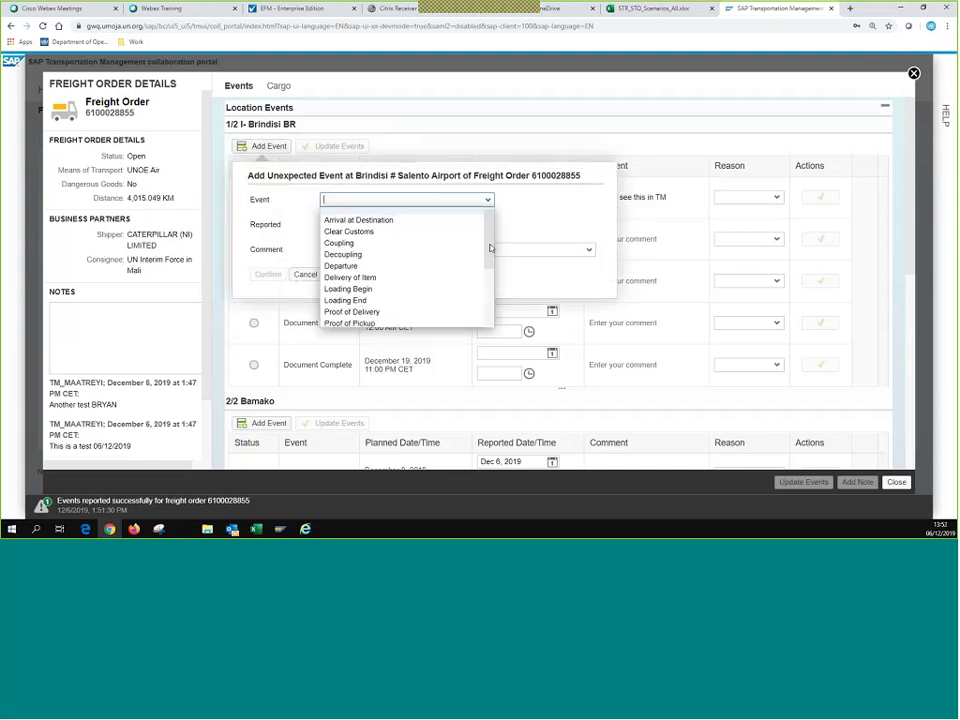
{"action": "left_click_drag", "start_coordinate": [491, 249], "coordinate": [491, 256]}
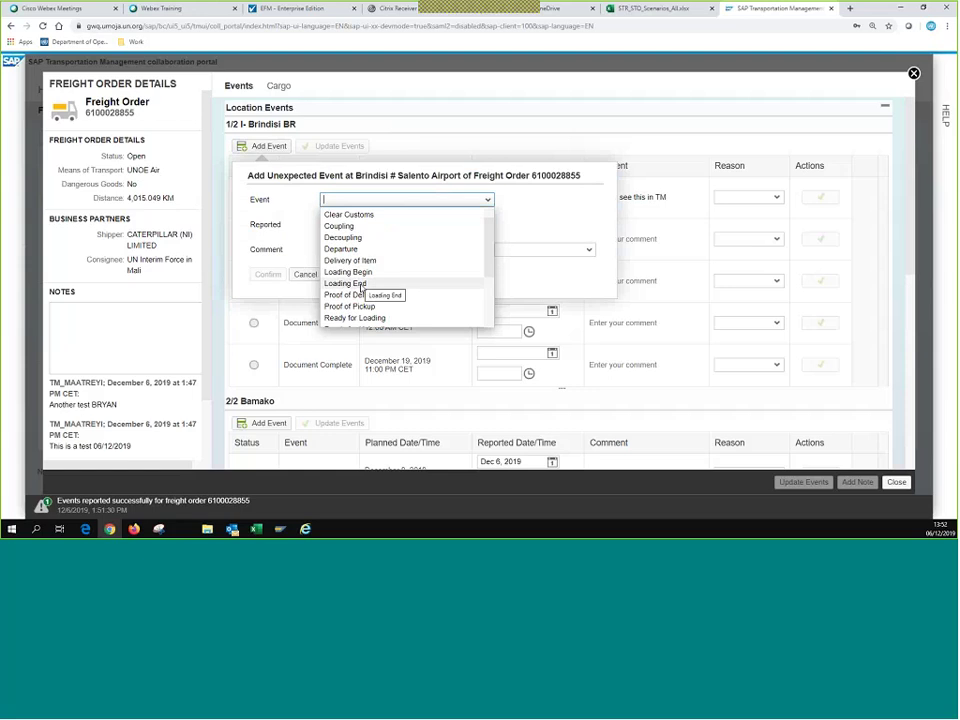
{"action": "left_click", "coordinate": [360, 284]}
{"action": "left_click", "coordinate": [395, 223]}
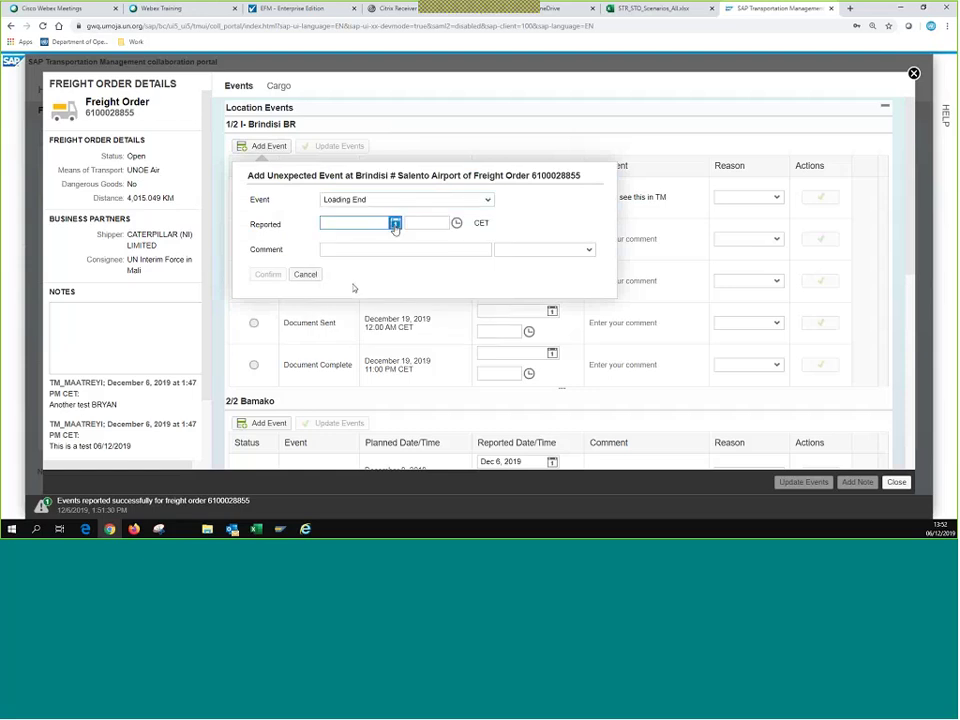
{"action": "left_click", "coordinate": [456, 285]}
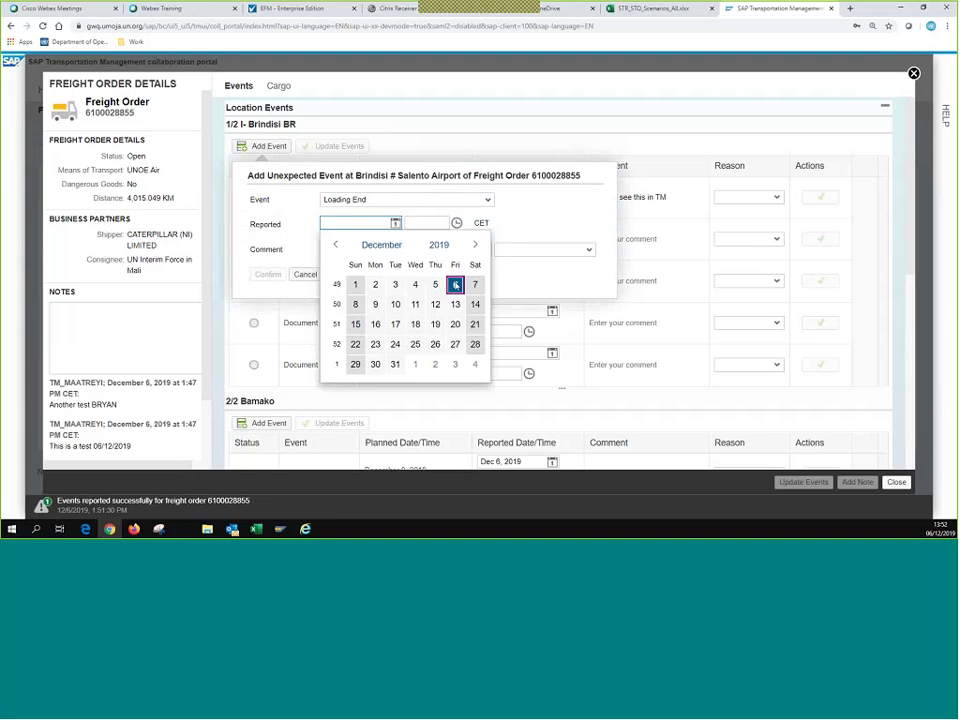
Set the Loading End event's reported time to 2:00 PM, enter the comment "Another Check for TM" and confirm the event.
{"action": "left_click", "coordinate": [430, 223]}
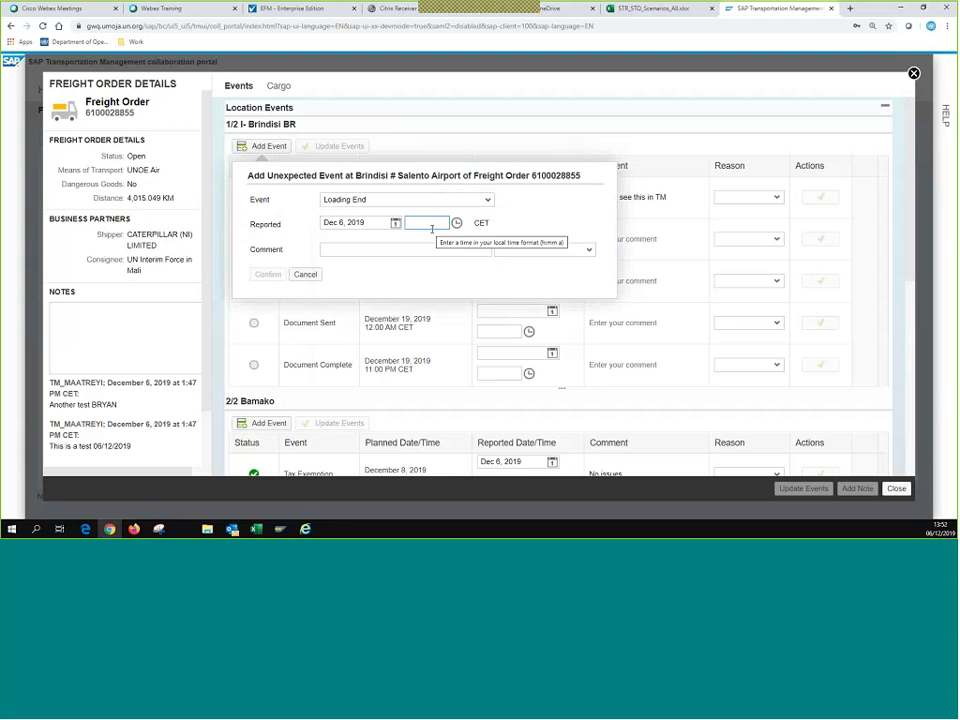
{"action": "type", "text": "14"}
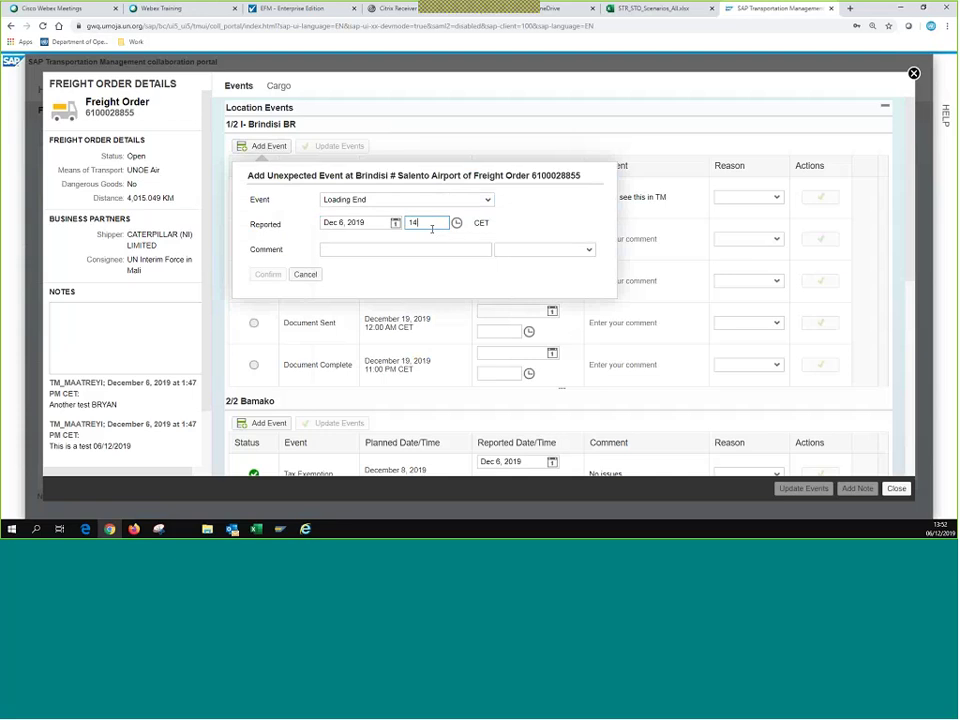
{"action": "type", "text": ":00"}
{"action": "left_click", "coordinate": [417, 249]}
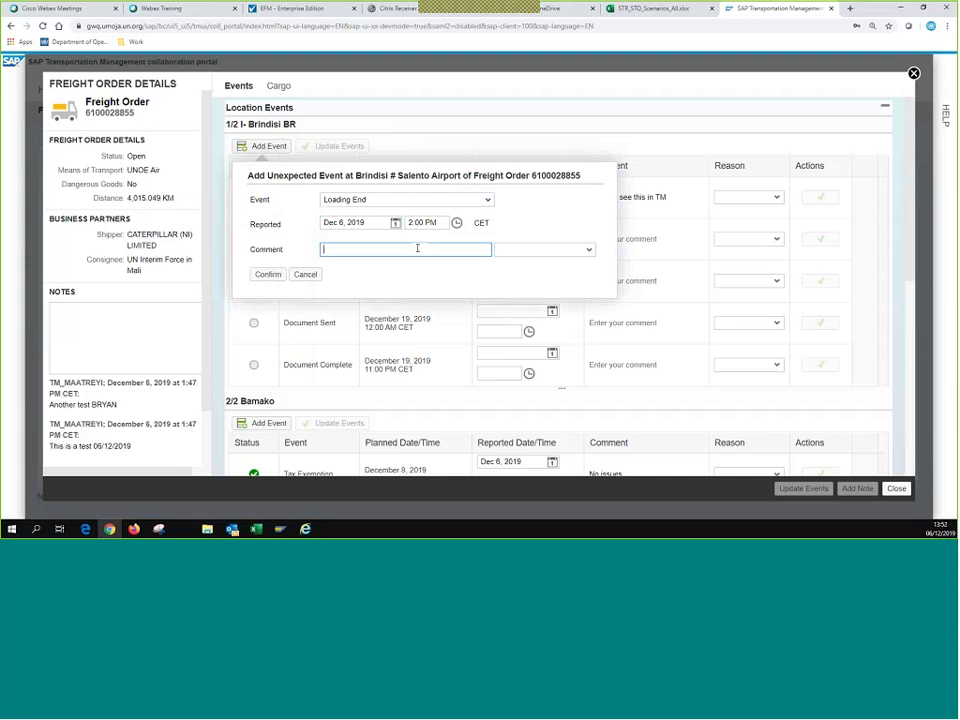
{"action": "type", "text": "Another Check for TM"}
{"action": "left_click", "coordinate": [270, 271]}
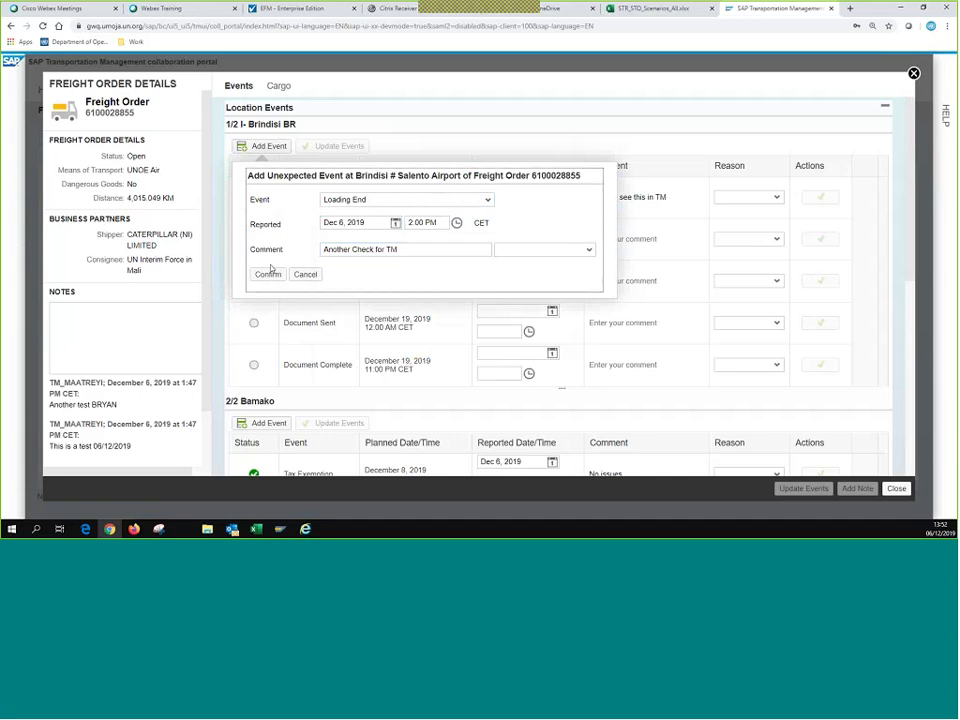
{"action": "left_click", "coordinate": [264, 274]}
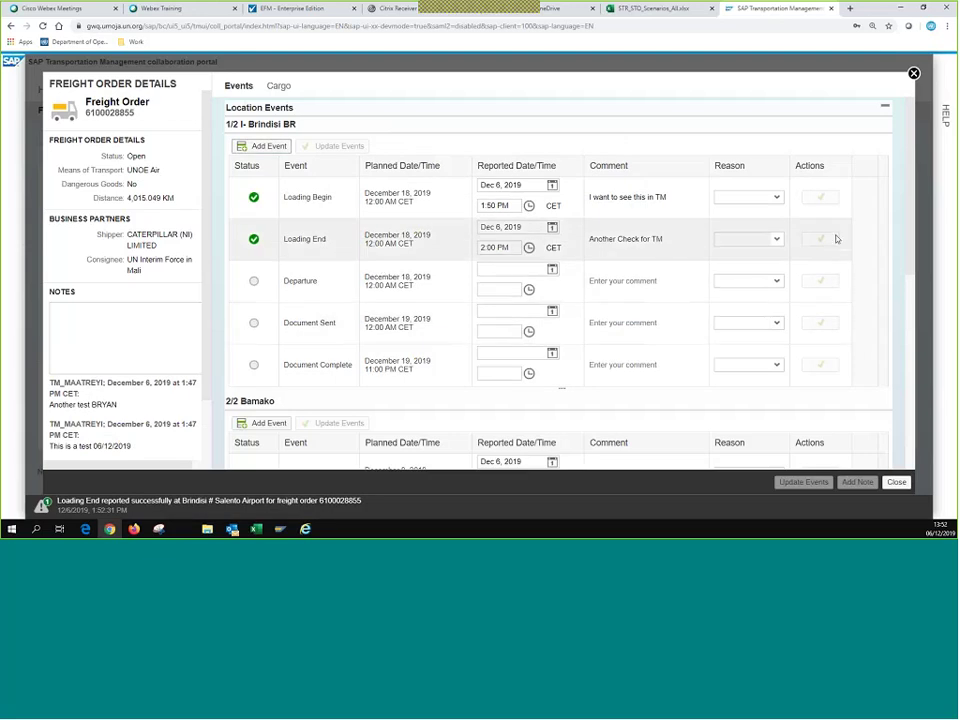
Add another unexpected Loading End event at Brindisi for Dec 6, 2019 at 2:00 PM with the comment "MISTAKE" and confirm it.
{"action": "left_click", "coordinate": [270, 148]}
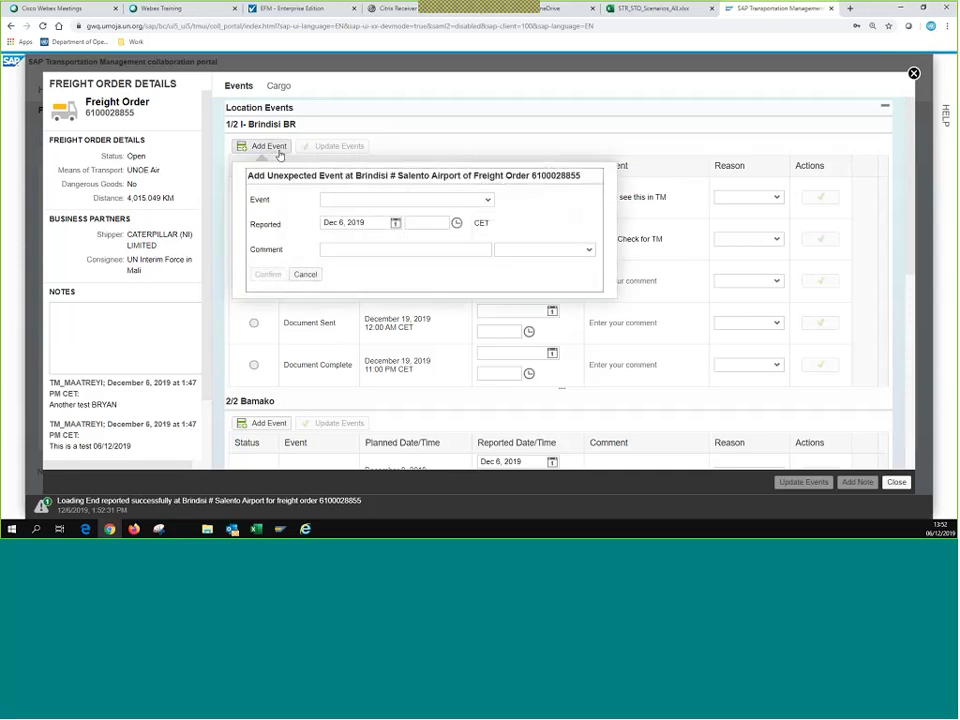
{"action": "left_click", "coordinate": [487, 199]}
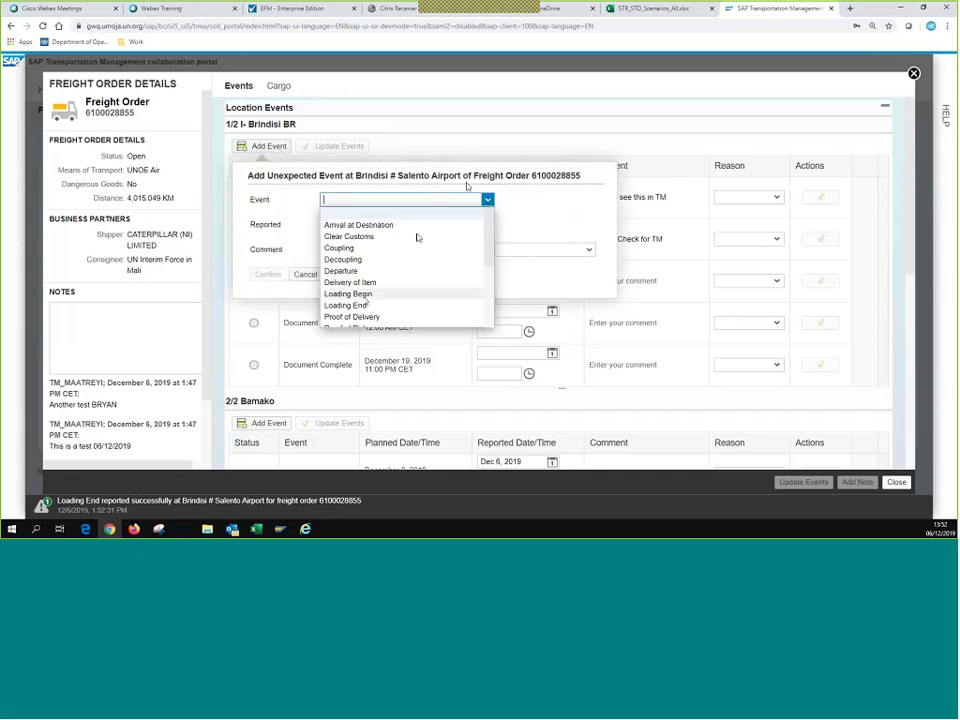
{"action": "left_click", "coordinate": [350, 305]}
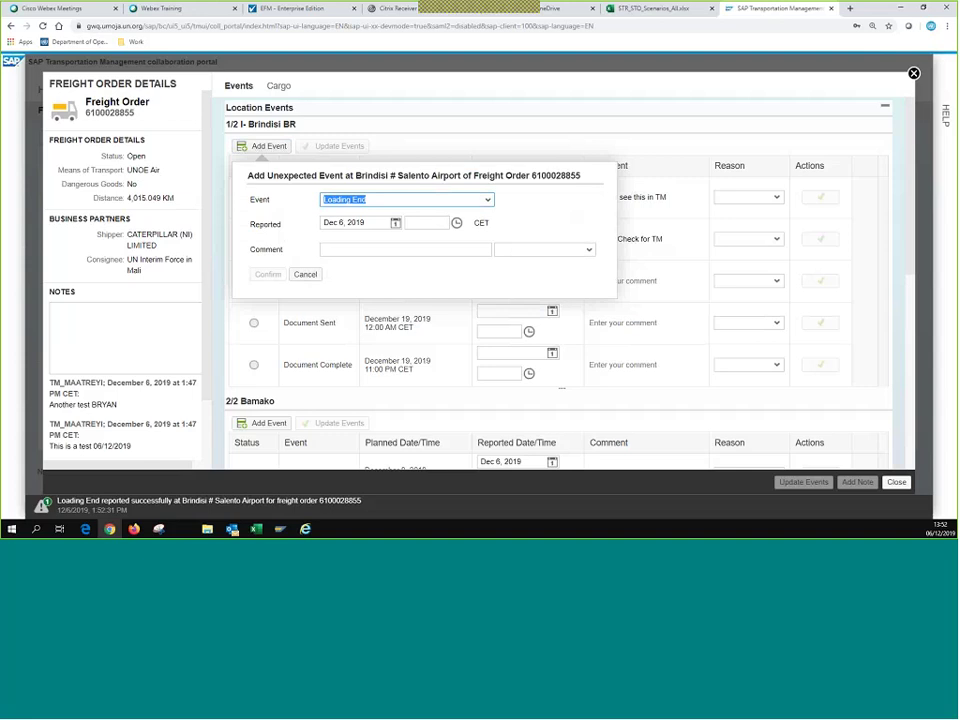
{"action": "left_click", "coordinate": [440, 222]}
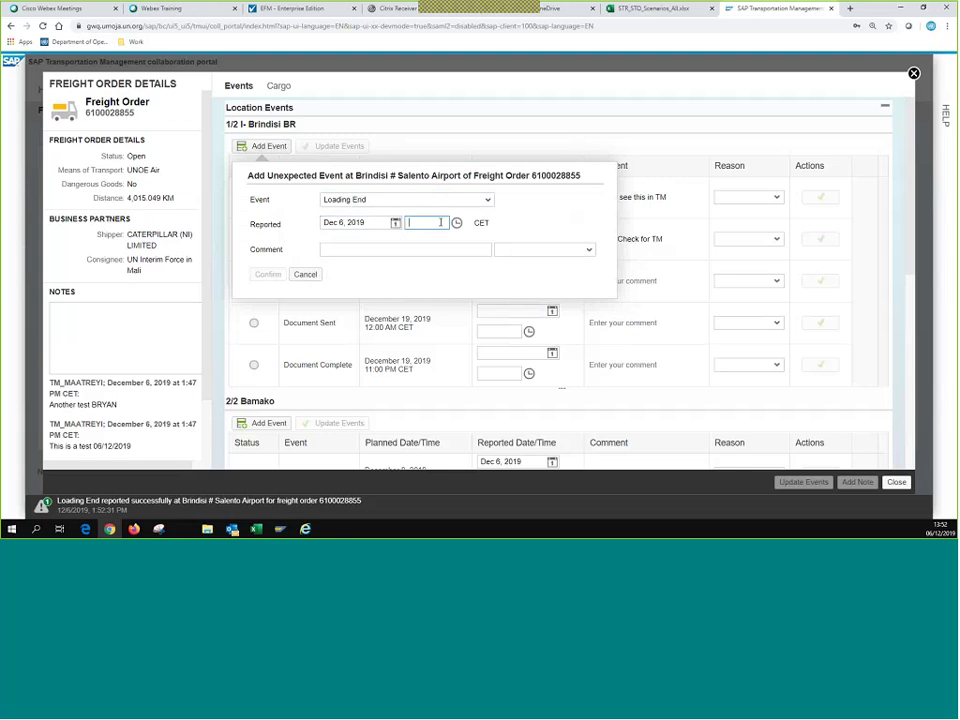
{"action": "type", "text": "14:00"}
{"action": "left_click", "coordinate": [431, 248]}
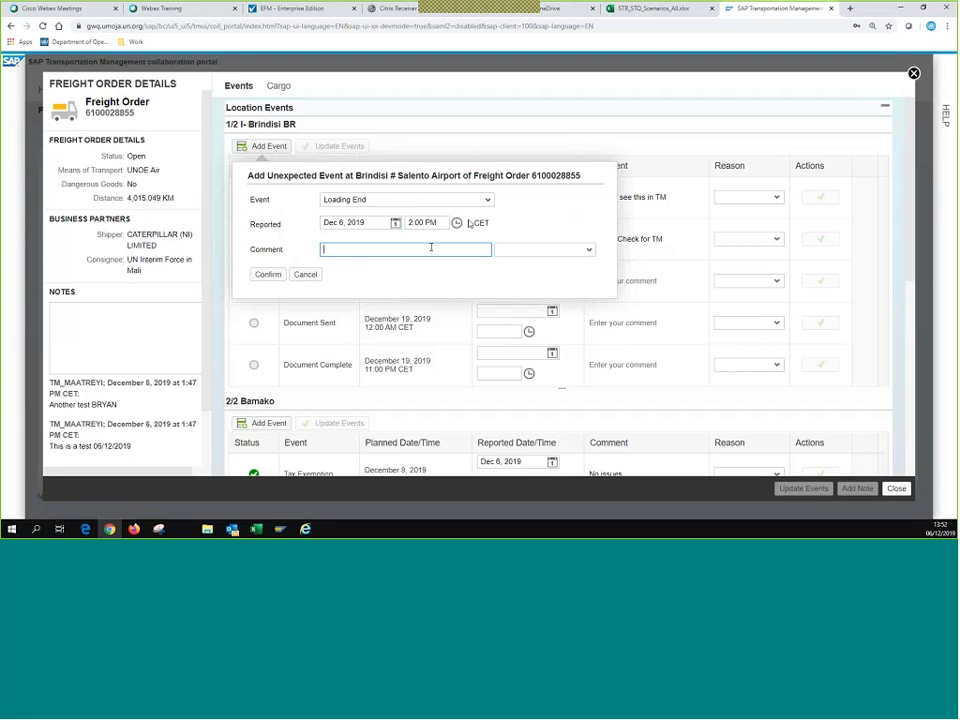
{"action": "type", "text": "MISTAKE"}
{"action": "left_click", "coordinate": [268, 275]}
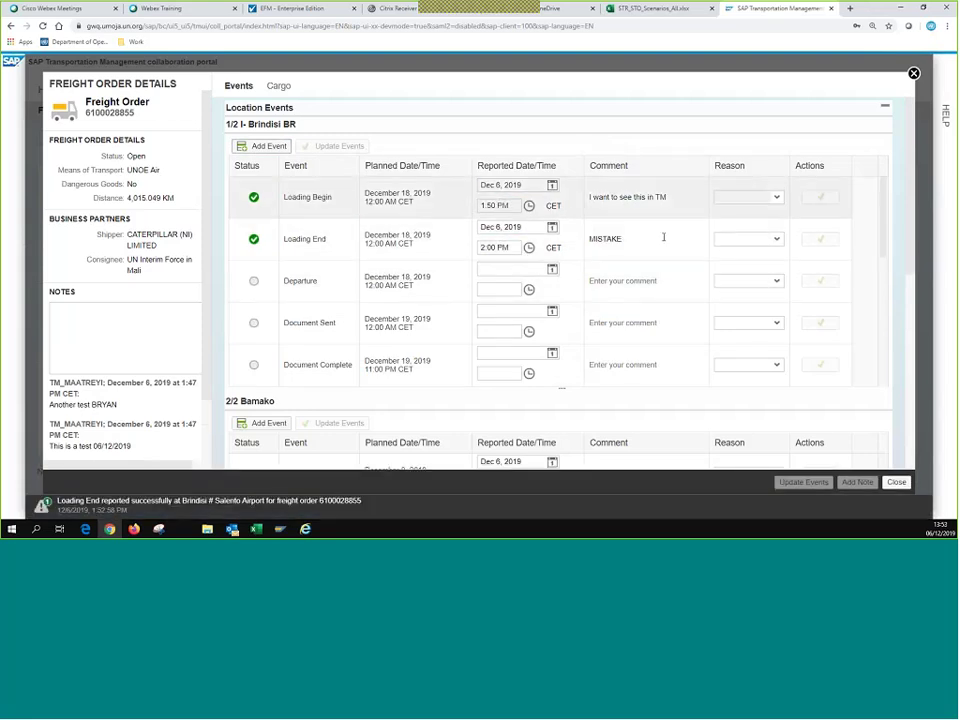
Compare the comments and planned dates of the two Loading End events at the Brindisi stop.
{"action": "scroll", "coordinate": [885, 261], "scroll_direction": "down", "scroll_amount": 1}
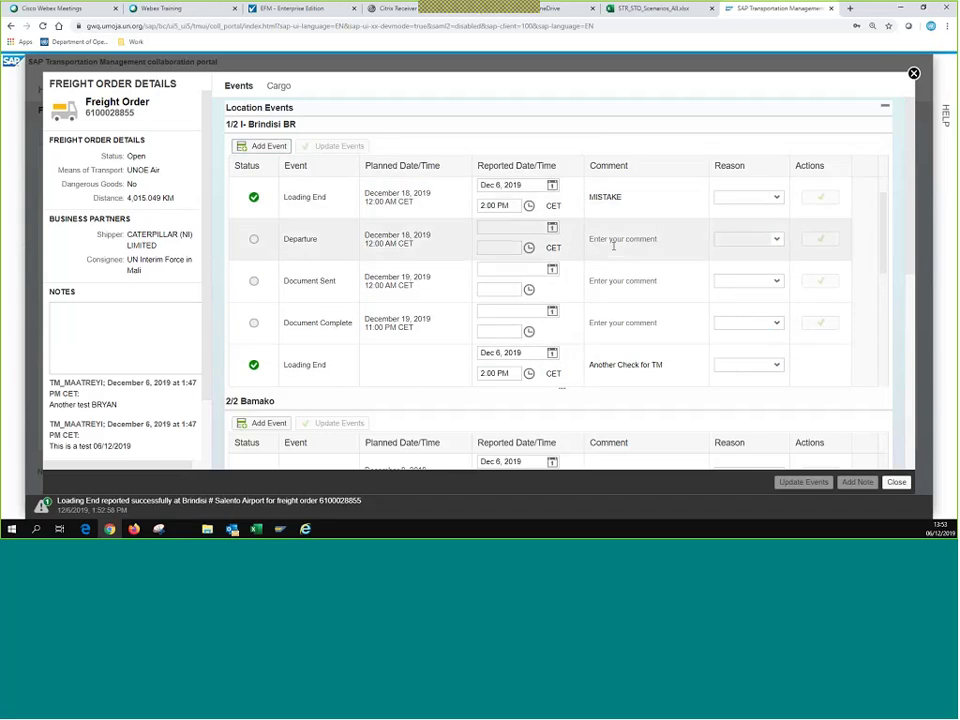
{"action": "scroll", "coordinate": [610, 250], "scroll_direction": "up", "scroll_amount": 1}
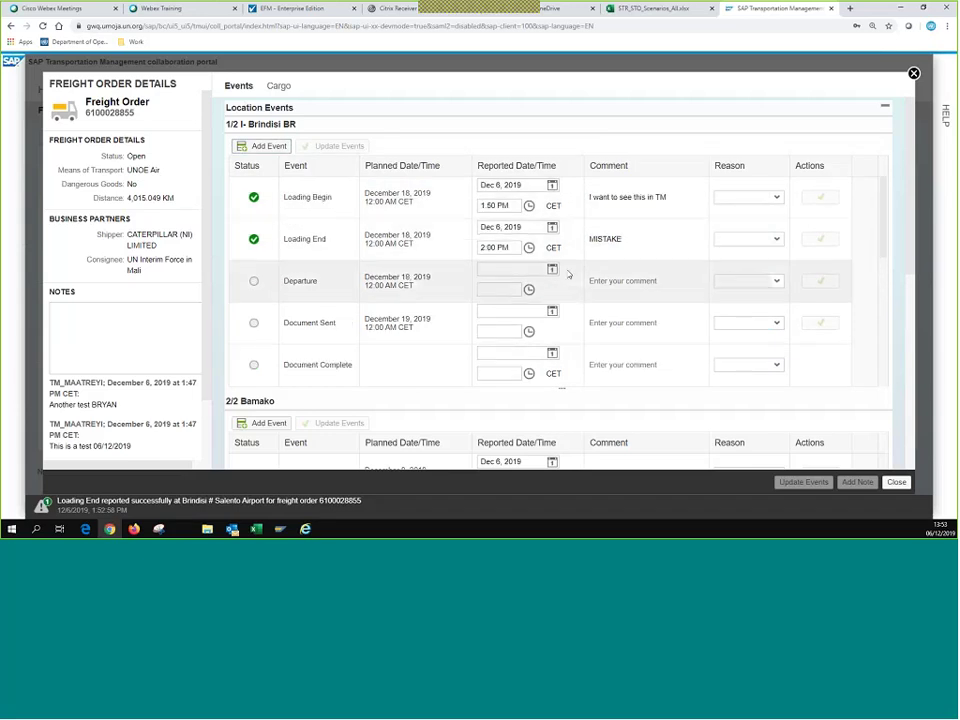
{"action": "scroll", "coordinate": [628, 184], "scroll_direction": "down", "scroll_amount": 1}
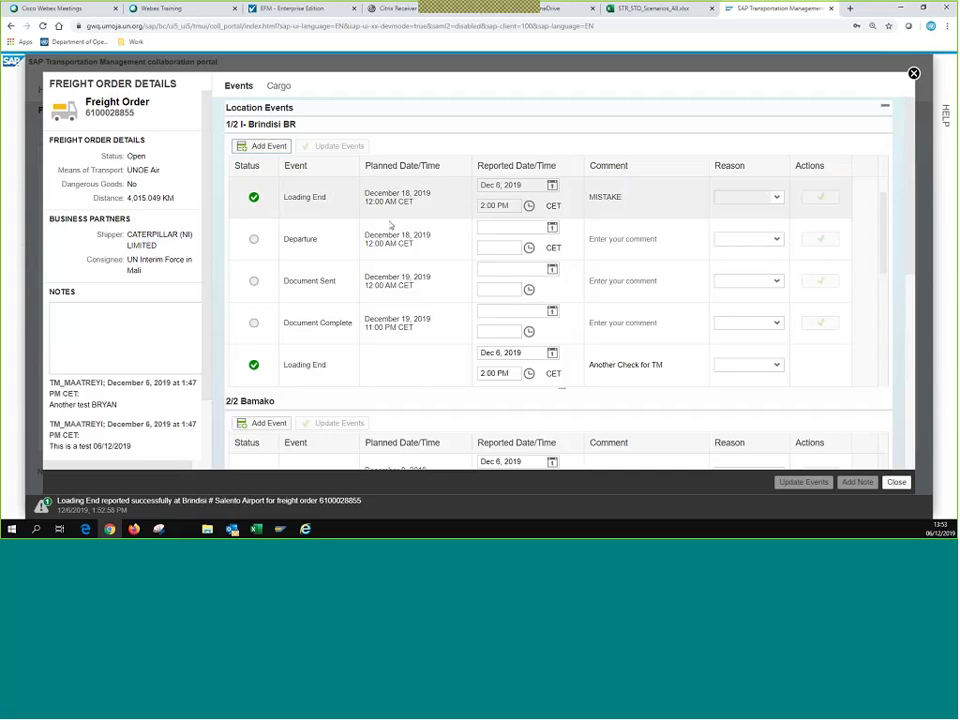
{"action": "double_click", "coordinate": [618, 197]}
{"action": "left_click_drag", "start_coordinate": [428, 205], "coordinate": [255, 197]}
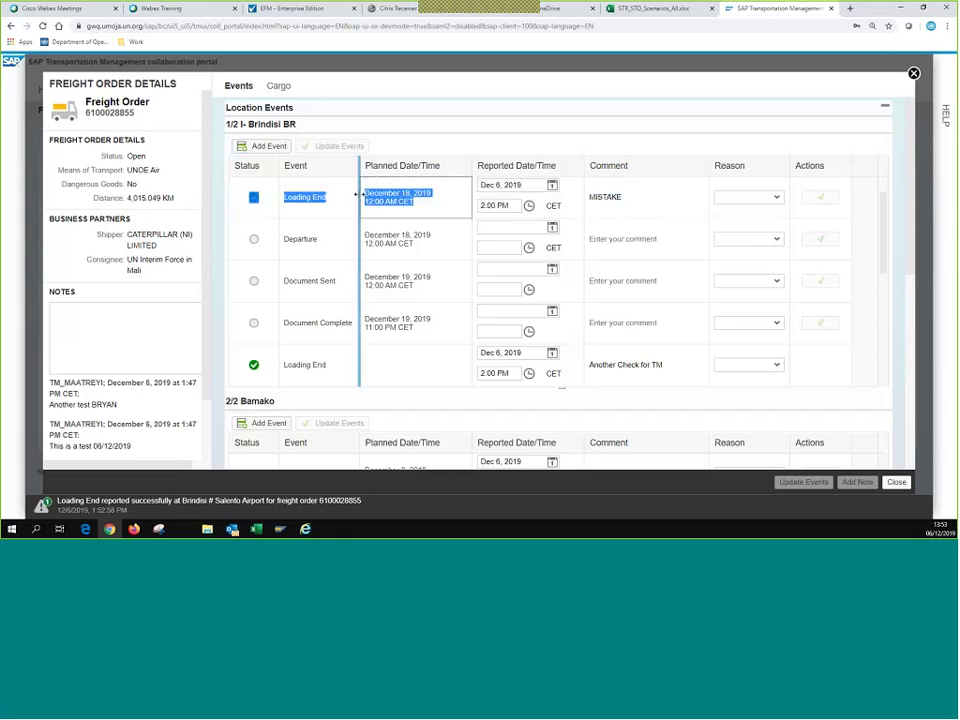
{"action": "left_click", "coordinate": [669, 366]}
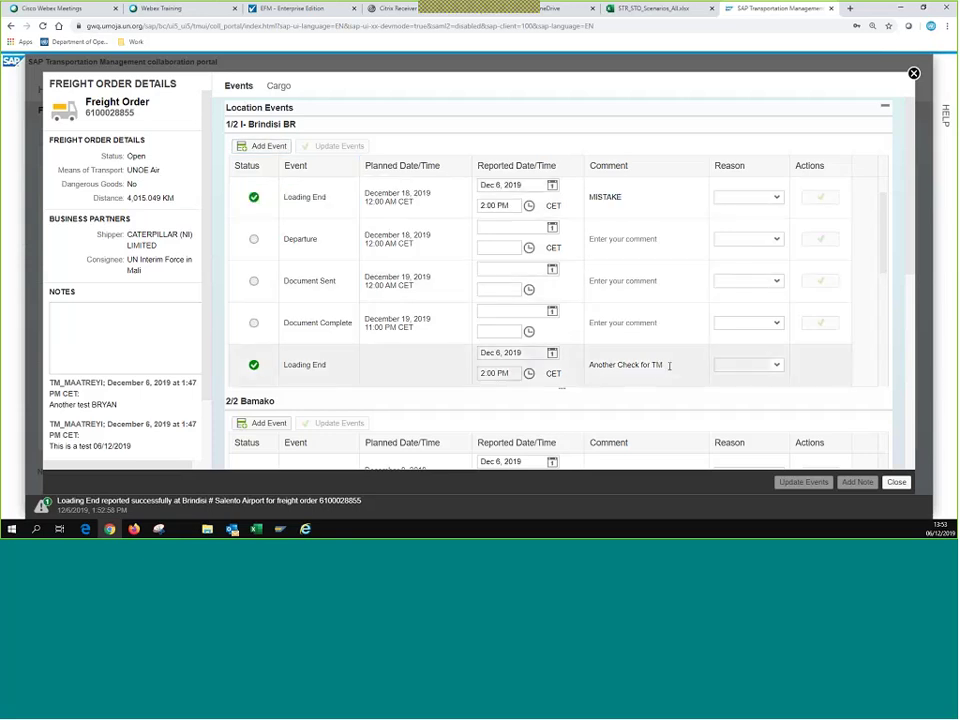
{"action": "left_click_drag", "start_coordinate": [669, 366], "coordinate": [360, 364]}
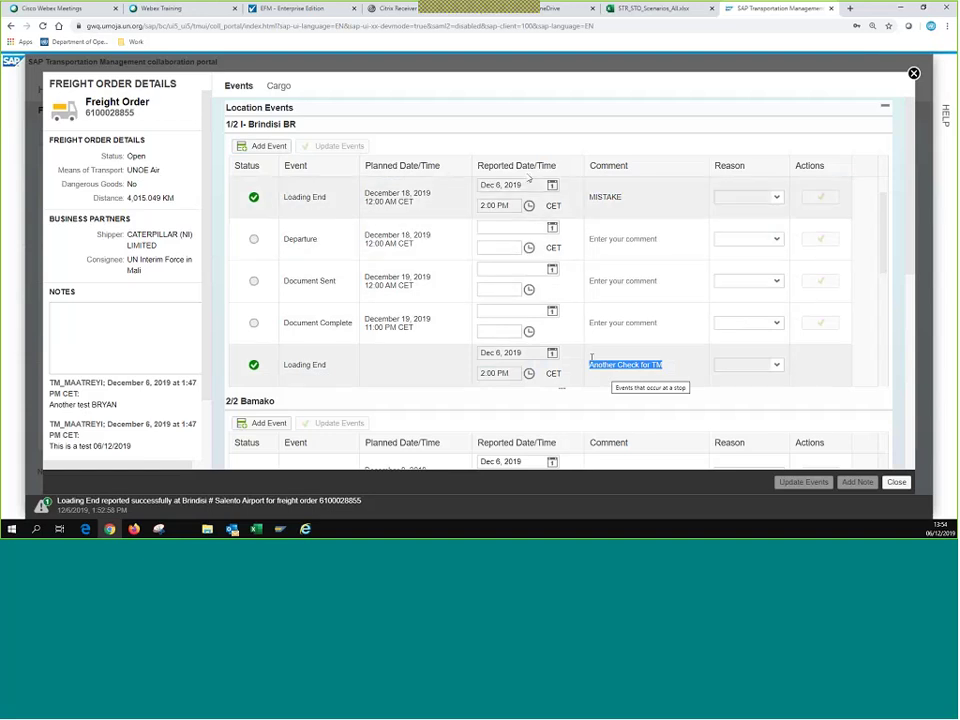
Replace the "MISTAKE" comment on the planned Loading End event at Brindisi with "Another Check for TM" and update the events.
{"action": "left_click", "coordinate": [614, 202]}
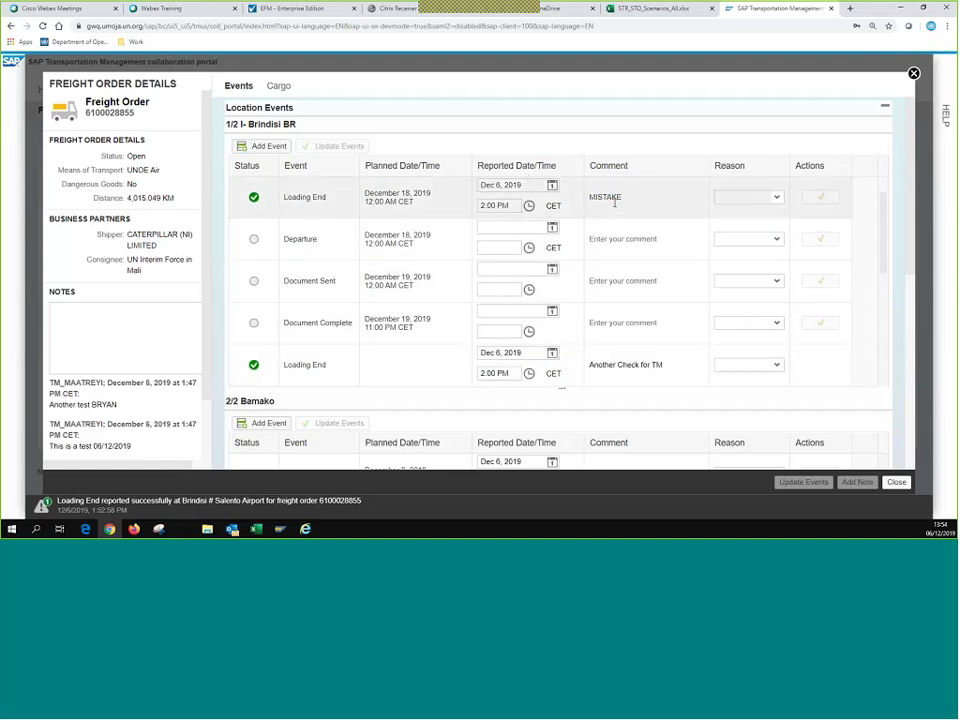
{"action": "double_click", "coordinate": [614, 202]}
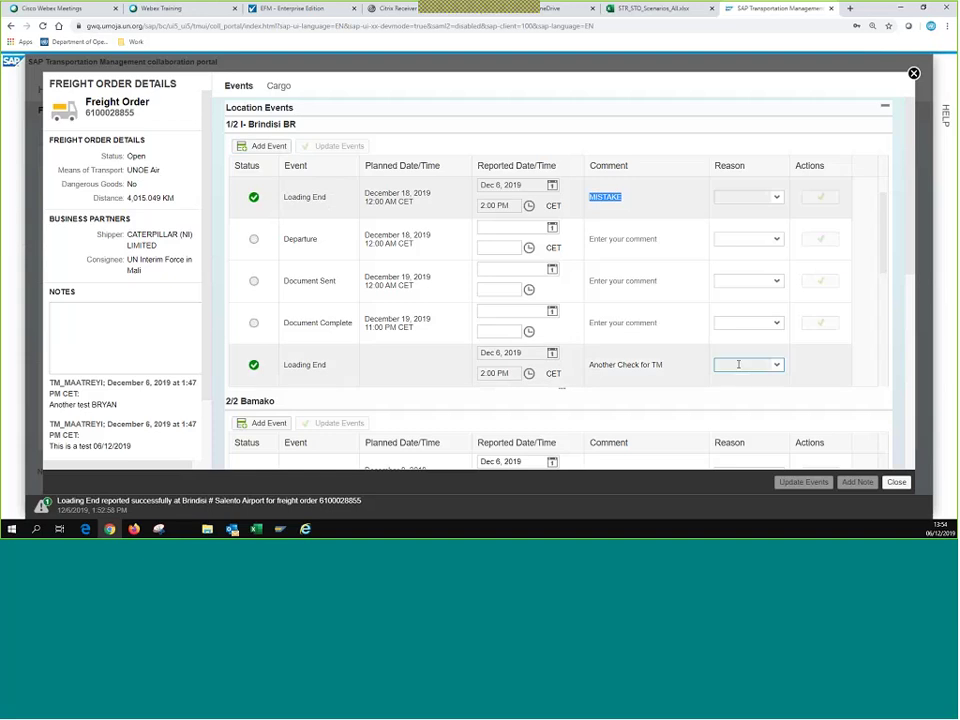
{"action": "type", "text": "Another Che"}
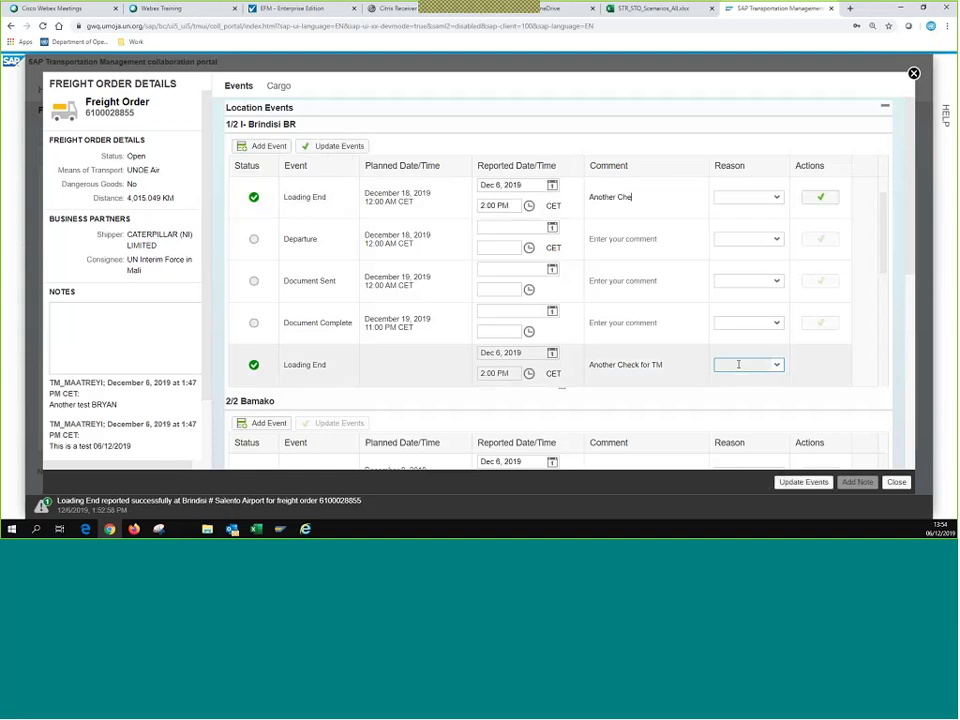
{"action": "type", "text": "ck for"}
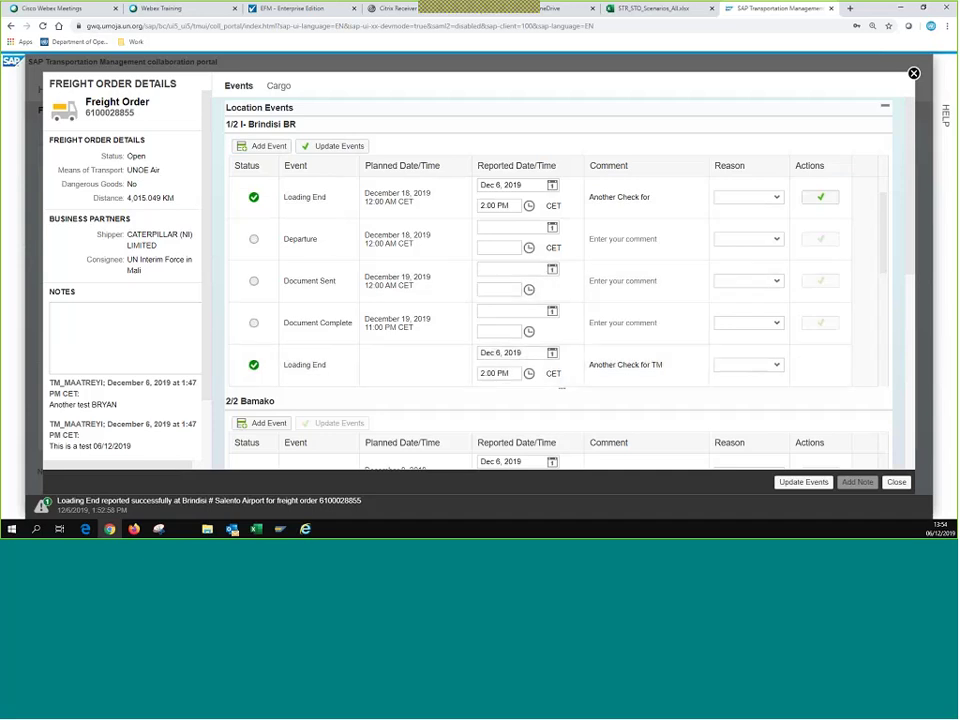
{"action": "type", "text": " TM"}
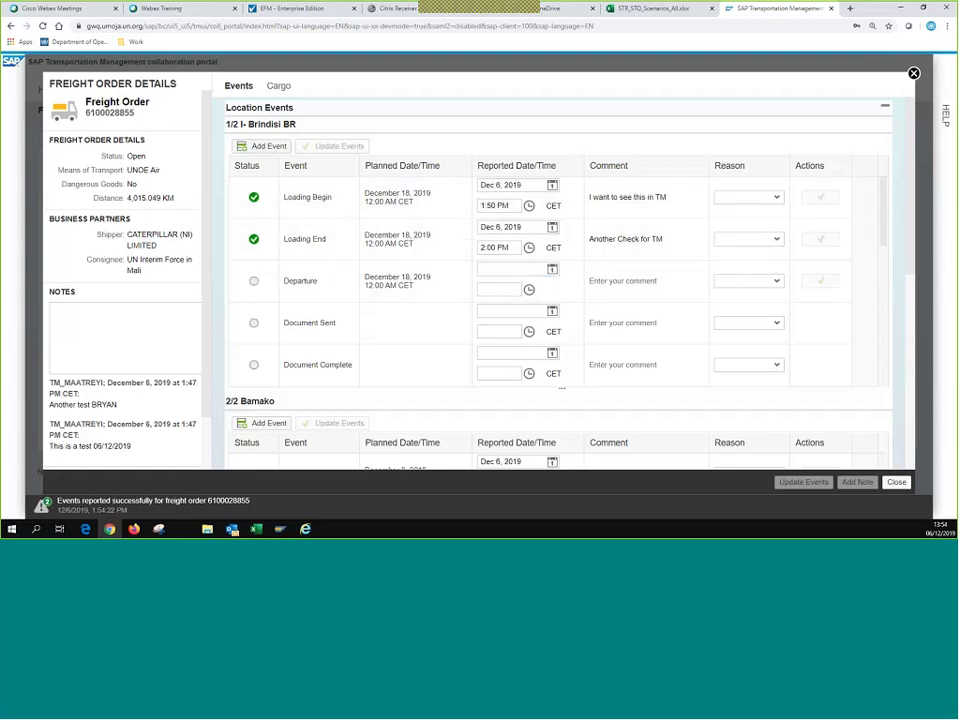
Review the event types offered for an unexpected event at the Brindisi stop and cancel without adding one.
{"action": "left_click", "coordinate": [264, 146]}
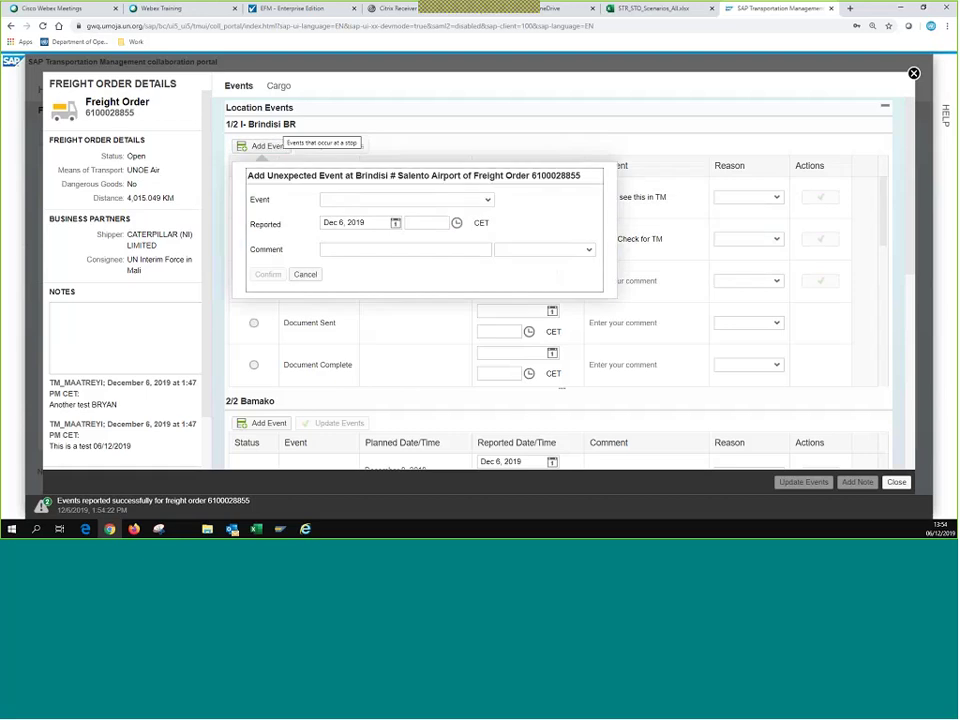
{"action": "left_click", "coordinate": [487, 200]}
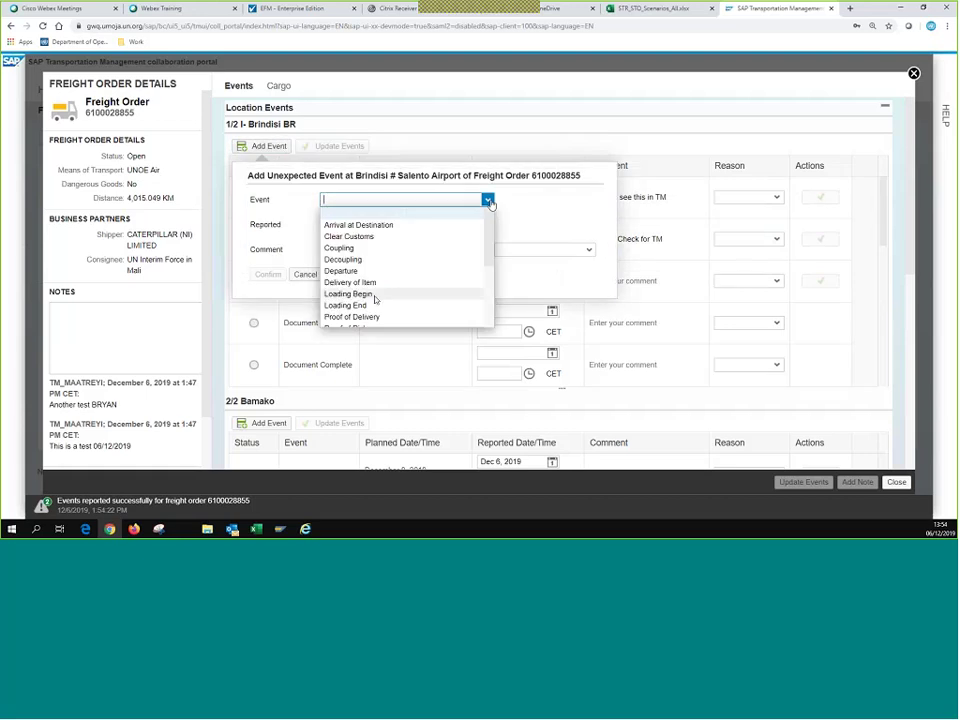
{"action": "scroll", "coordinate": [384, 282], "scroll_direction": "down", "scroll_amount": 5}
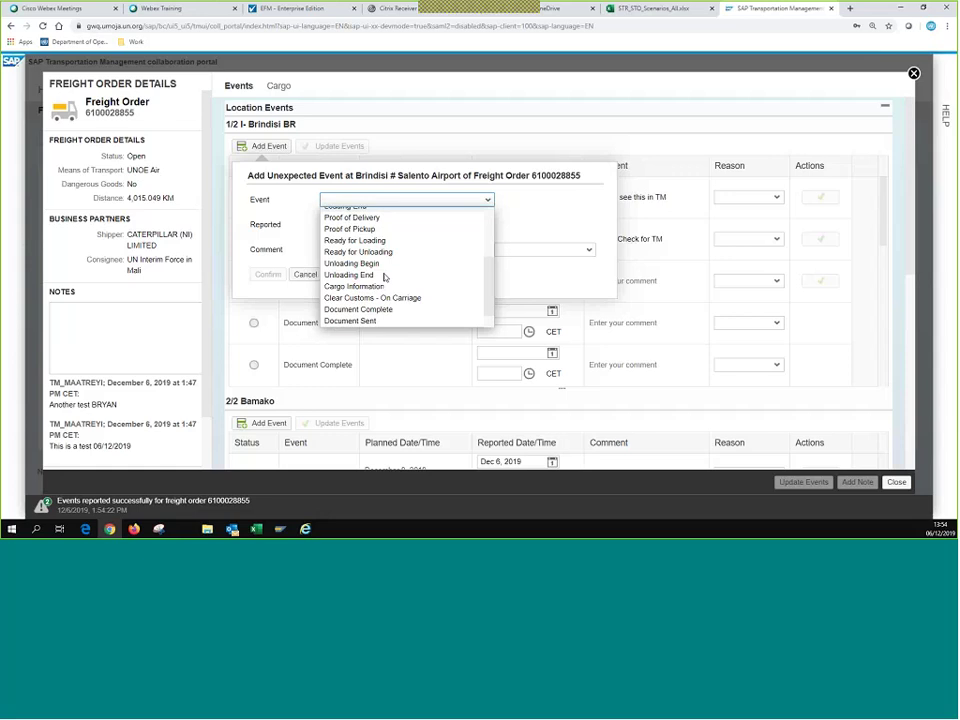
{"action": "left_click", "coordinate": [593, 202]}
{"action": "left_click", "coordinate": [305, 274]}
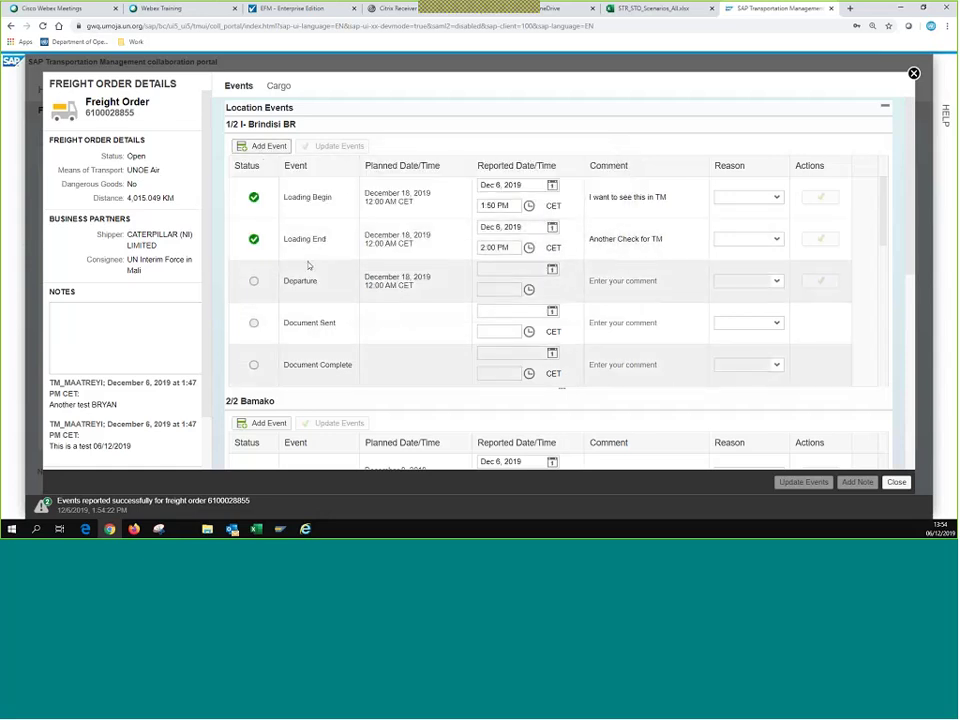
Examine the Brindisi and Bamako location events and the Tour Events section of the freight order.
{"action": "scroll", "coordinate": [450, 266], "scroll_direction": "down", "scroll_amount": 2}
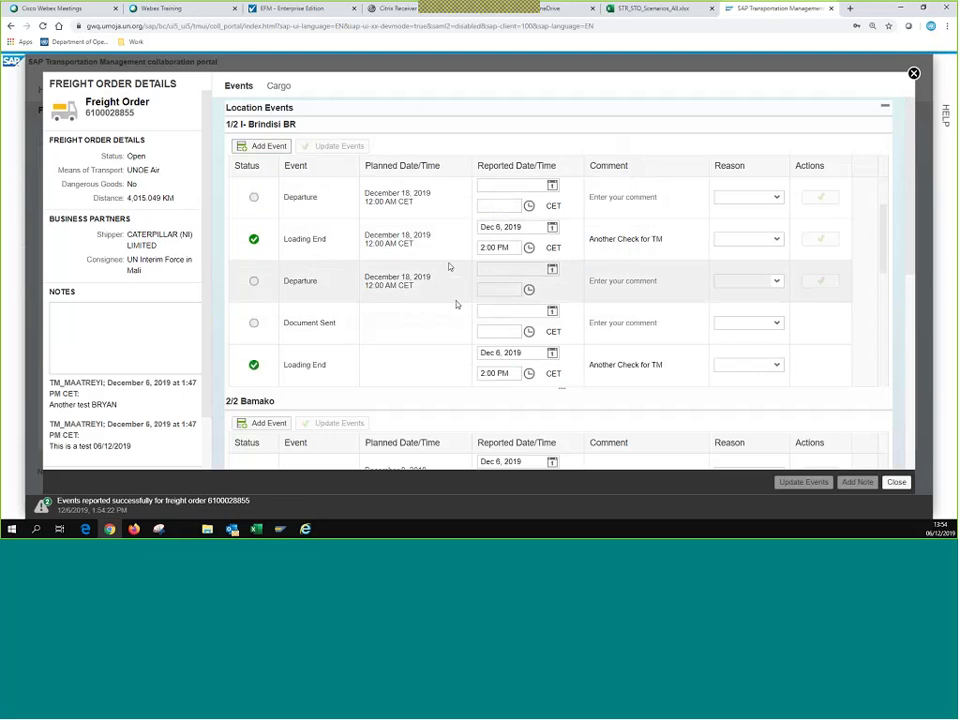
{"action": "left_click_drag", "start_coordinate": [910, 265], "coordinate": [913, 370]}
{"action": "scroll", "coordinate": [913, 360], "scroll_direction": "down", "scroll_amount": 1}
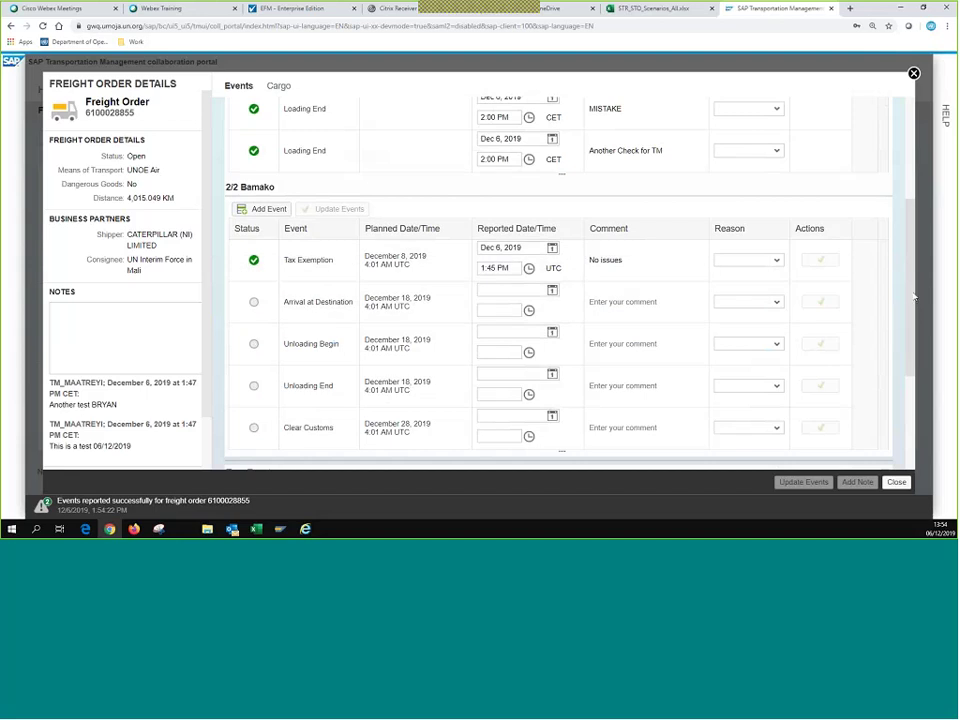
{"action": "scroll", "coordinate": [917, 379], "scroll_direction": "down", "scroll_amount": 4}
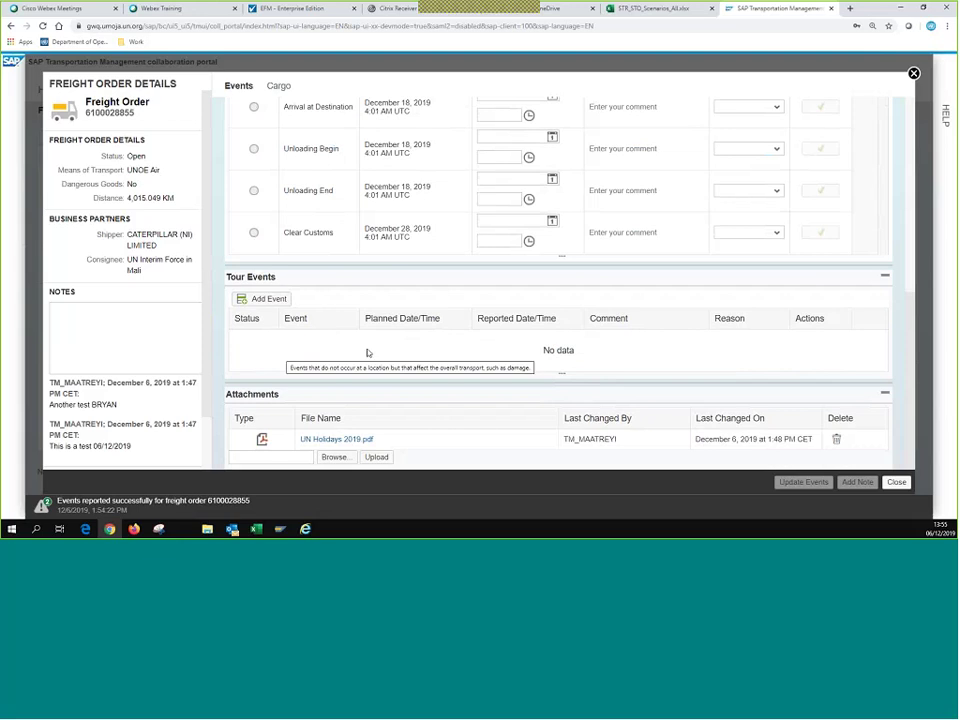
{"action": "triple_click", "coordinate": [272, 279]}
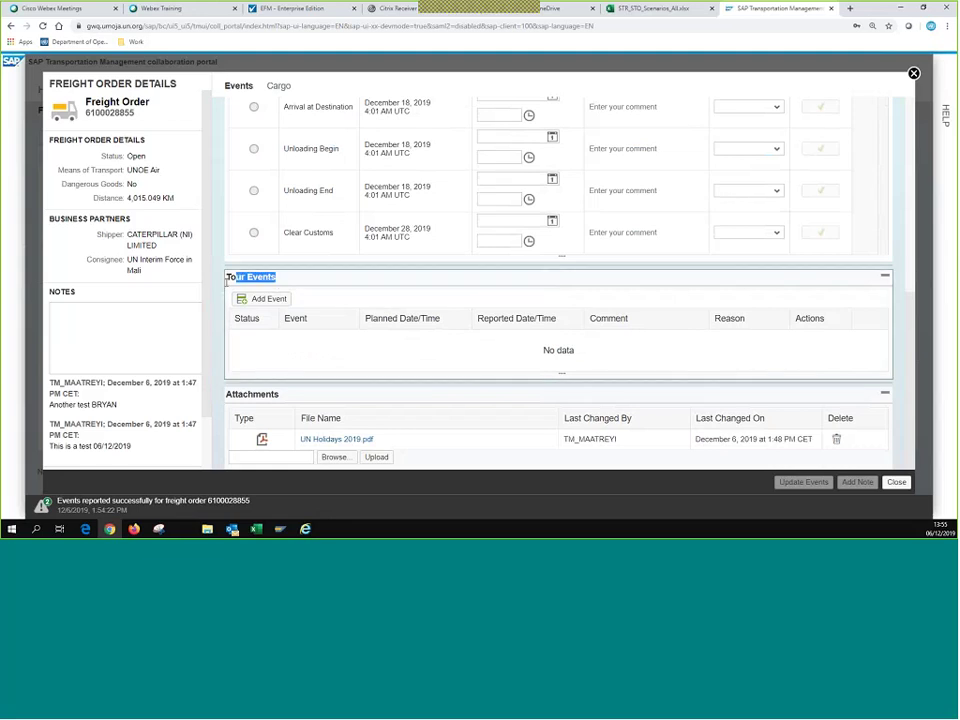
{"action": "left_click", "coordinate": [284, 283]}
{"action": "left_click_drag", "start_coordinate": [278, 279], "coordinate": [227, 285]}
{"action": "scroll", "coordinate": [315, 285], "scroll_direction": "up", "scroll_amount": 3}
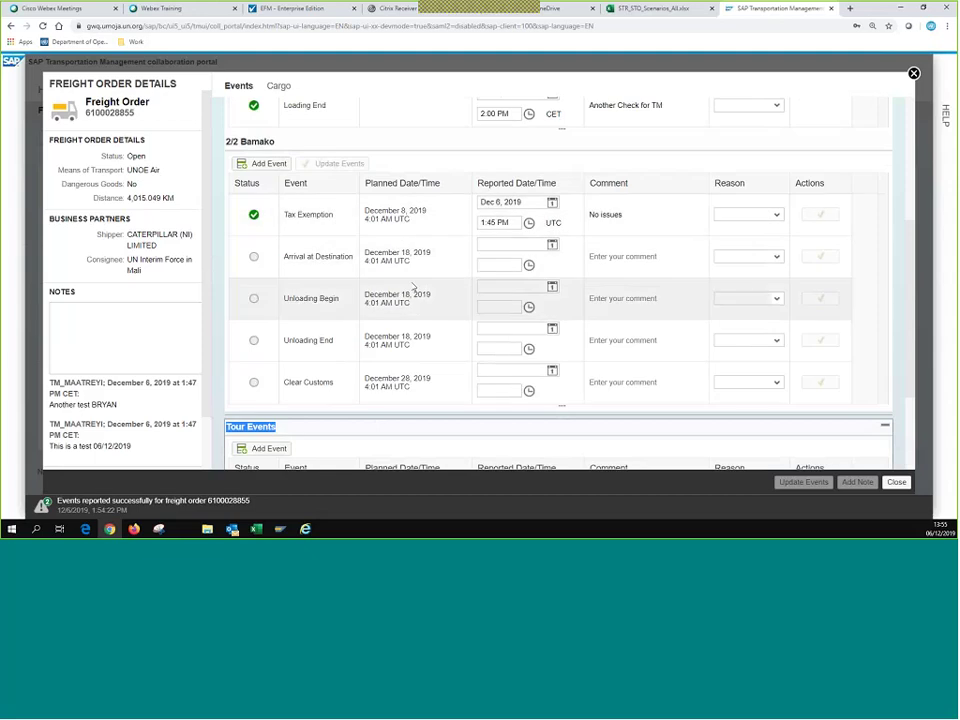
{"action": "scroll", "coordinate": [265, 316], "scroll_direction": "down", "scroll_amount": 3}
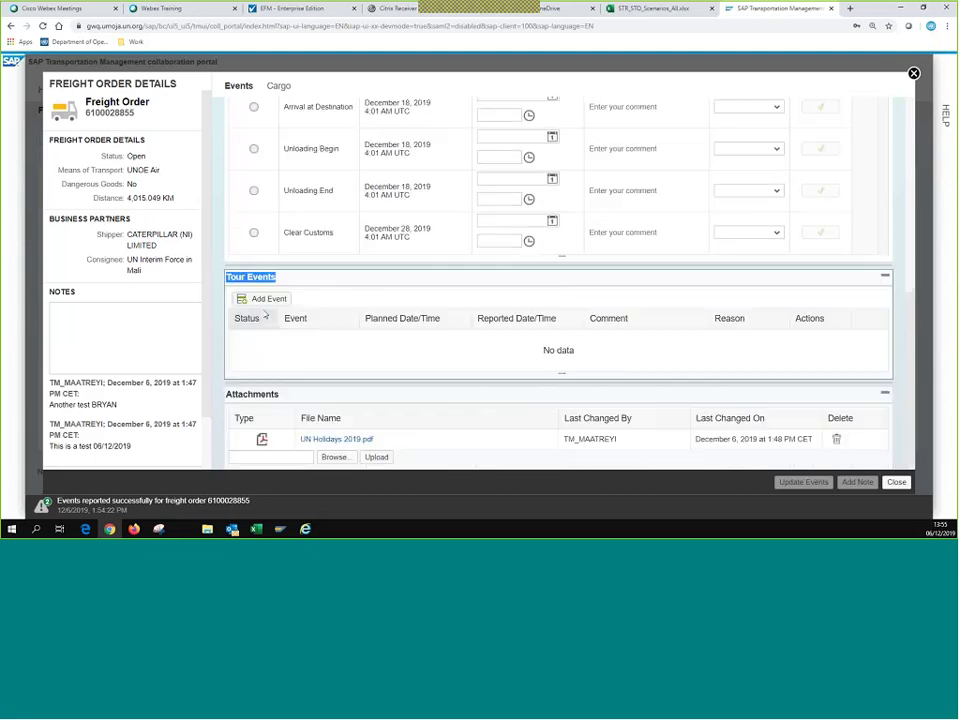
Add an unexpected Loss tour event reported Dec 7, 2019 at 9:00 AM with the comment "LOst half the cargo" and confirm it.
{"action": "left_click", "coordinate": [266, 298]}
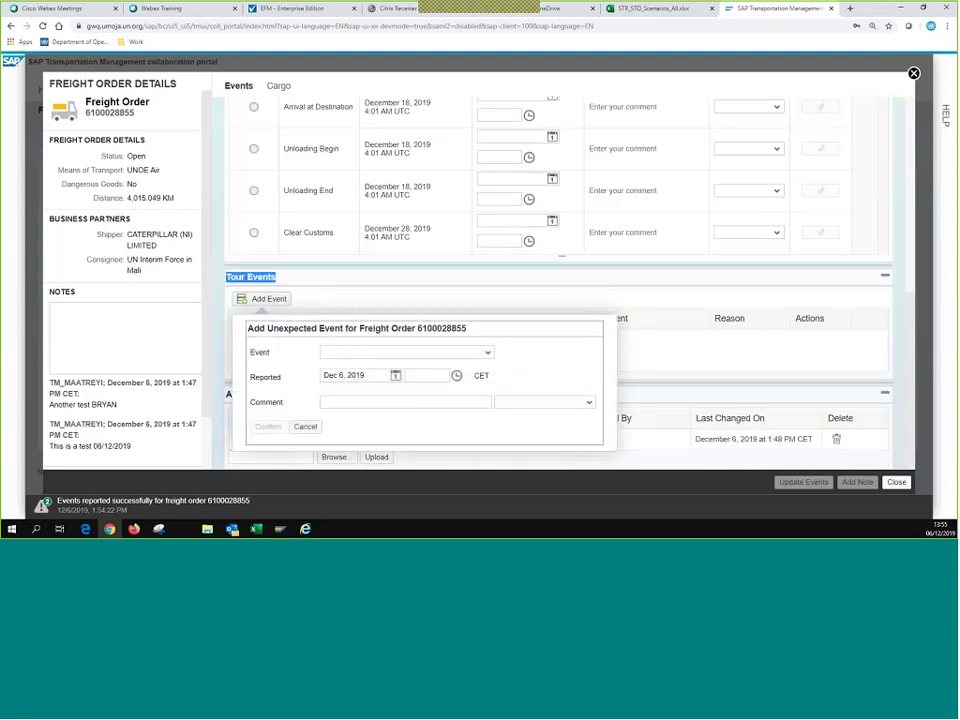
{"action": "left_click", "coordinate": [410, 352]}
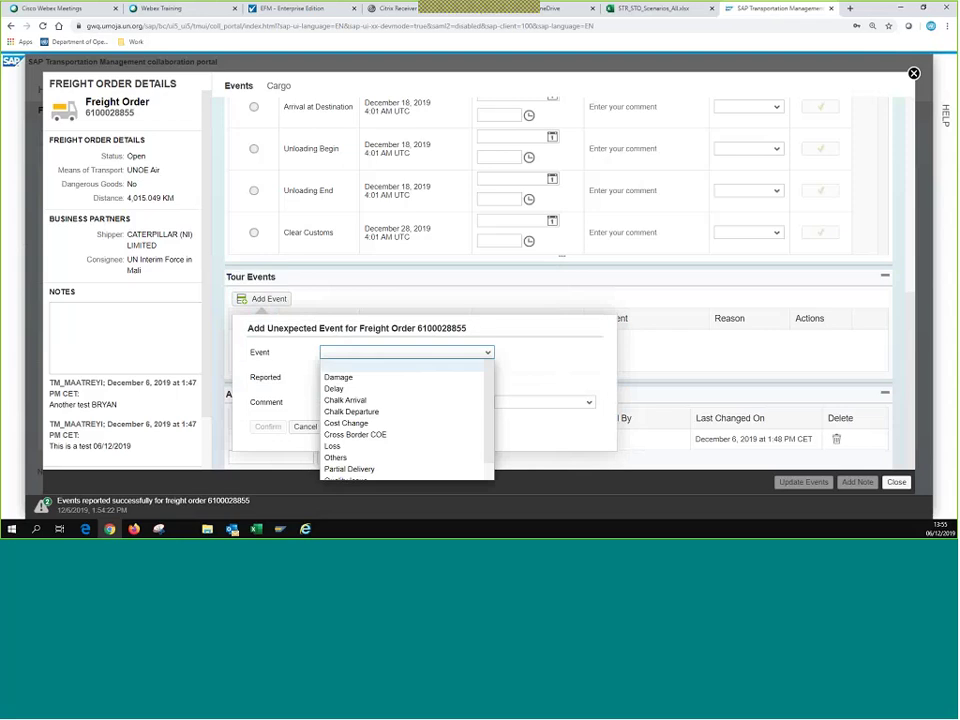
{"action": "left_click", "coordinate": [349, 446]}
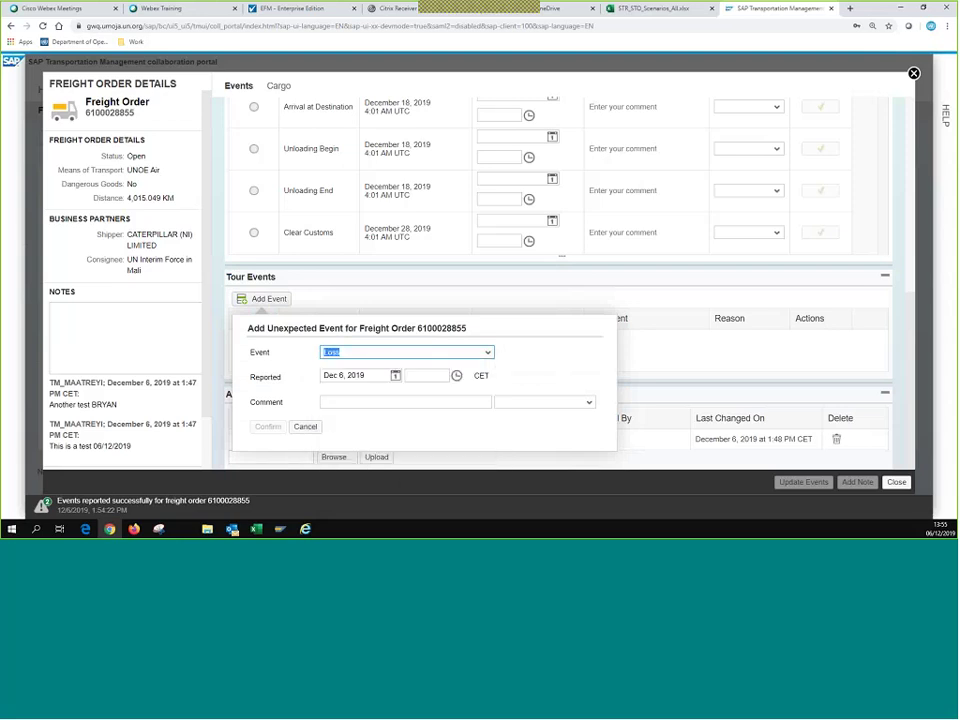
{"action": "left_click", "coordinate": [396, 376]}
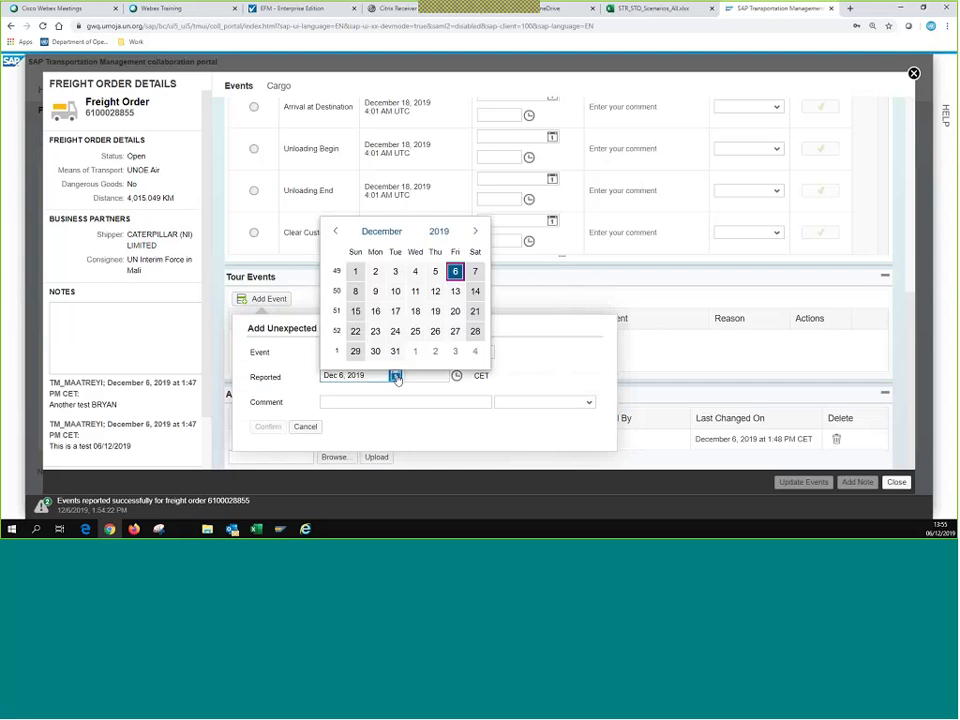
{"action": "left_click", "coordinate": [475, 271]}
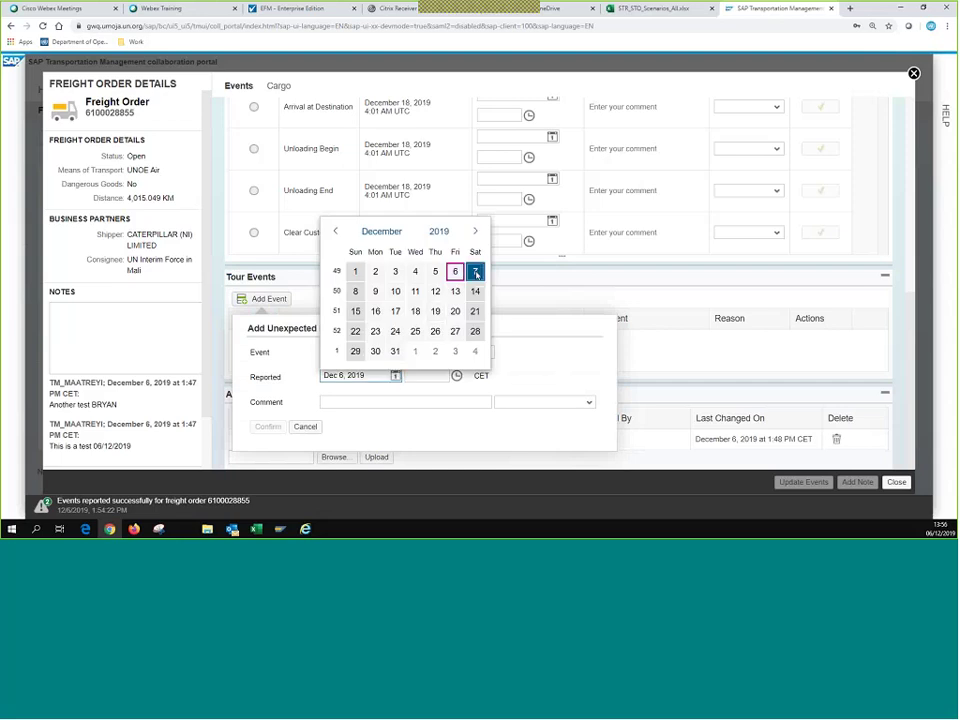
{"action": "left_click", "coordinate": [435, 377]}
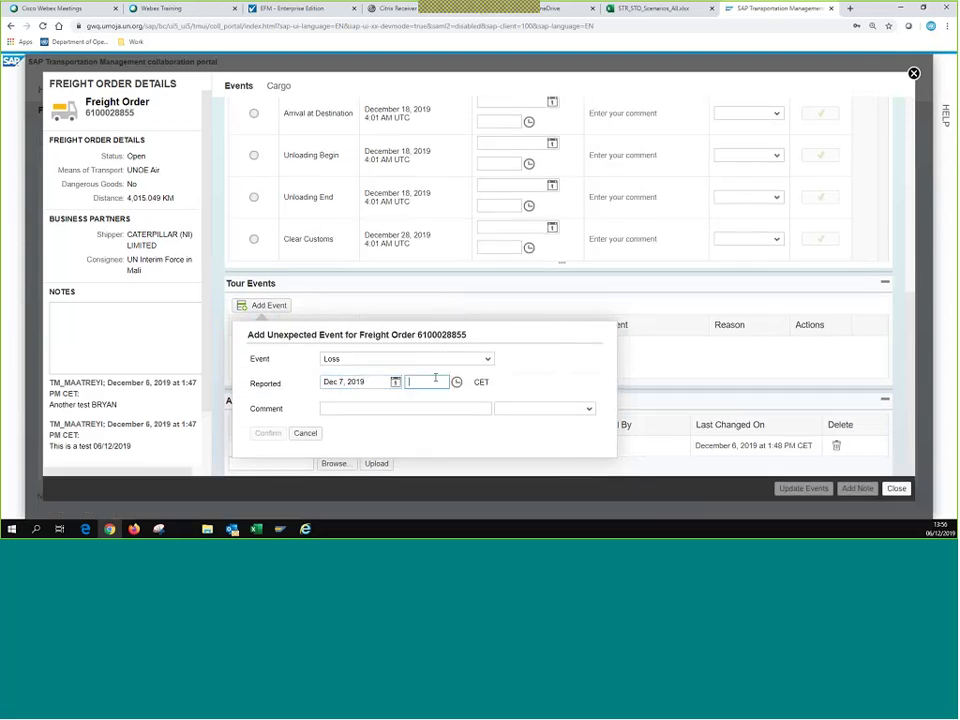
{"action": "type", "text": "9.00"}
{"action": "left_click", "coordinate": [439, 405]}
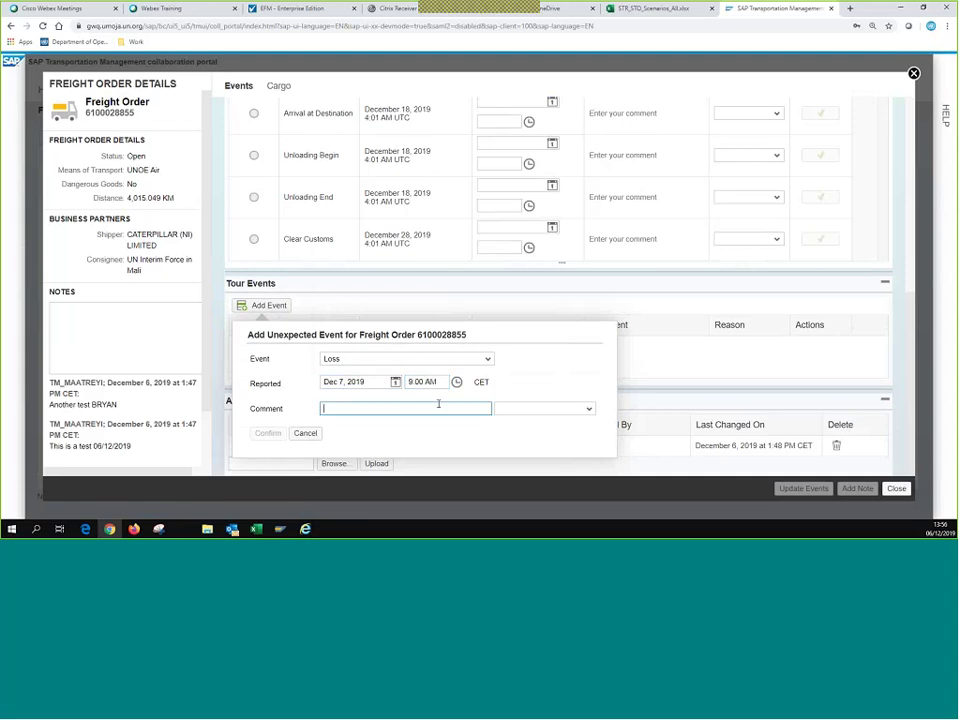
{"action": "type", "text": "LOst half the cargo"}
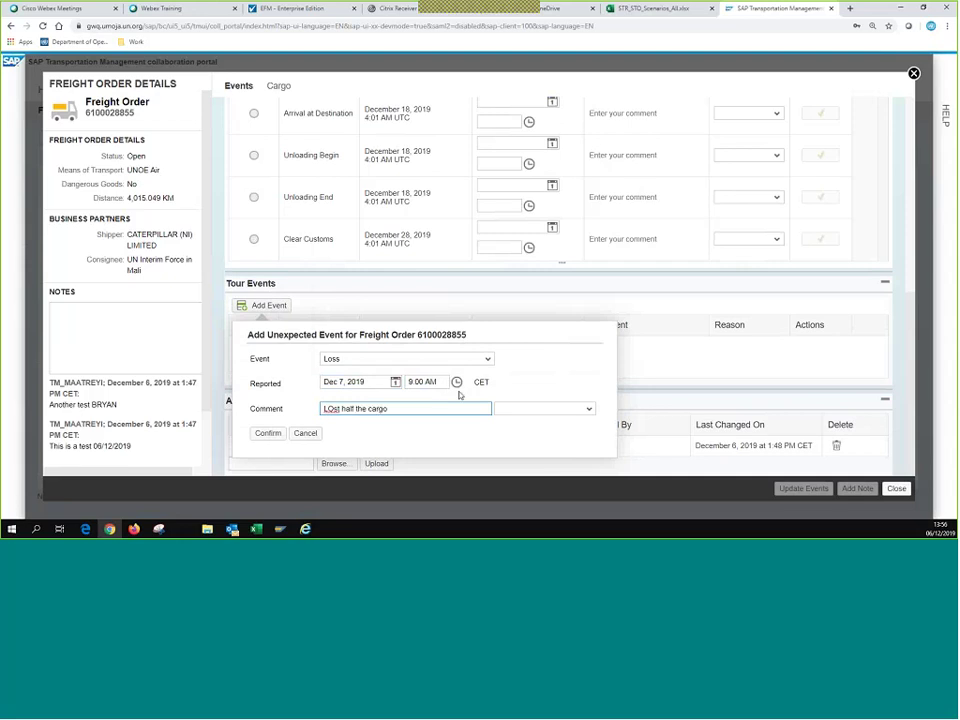
{"action": "left_click", "coordinate": [278, 438]}
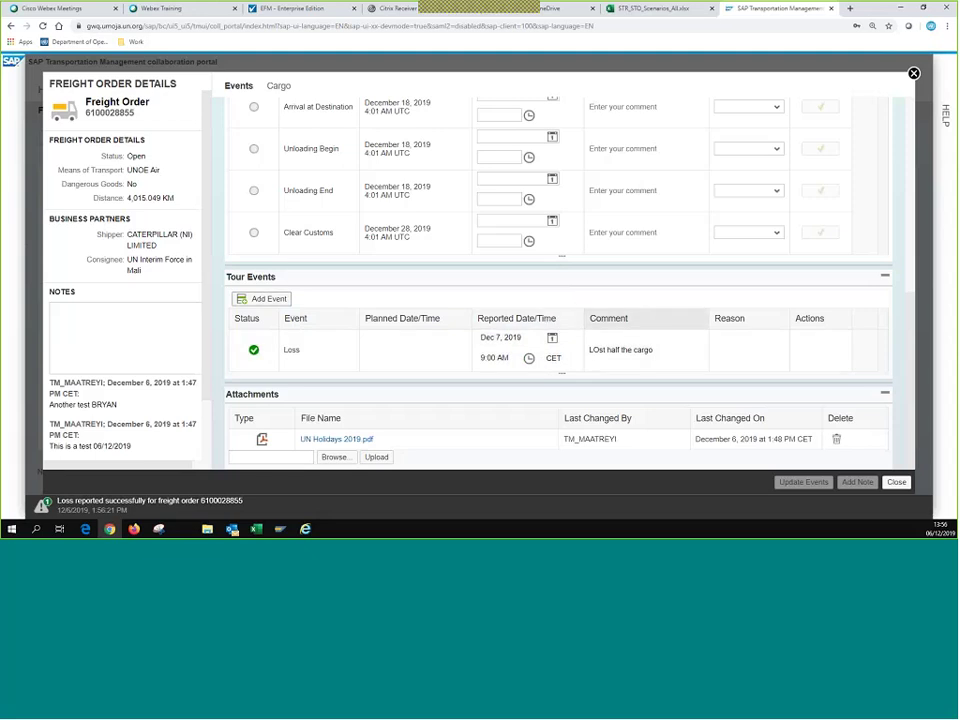
Review the freight order's notes, location events, tour events and attachments.
{"action": "left_click", "coordinate": [81, 326]}
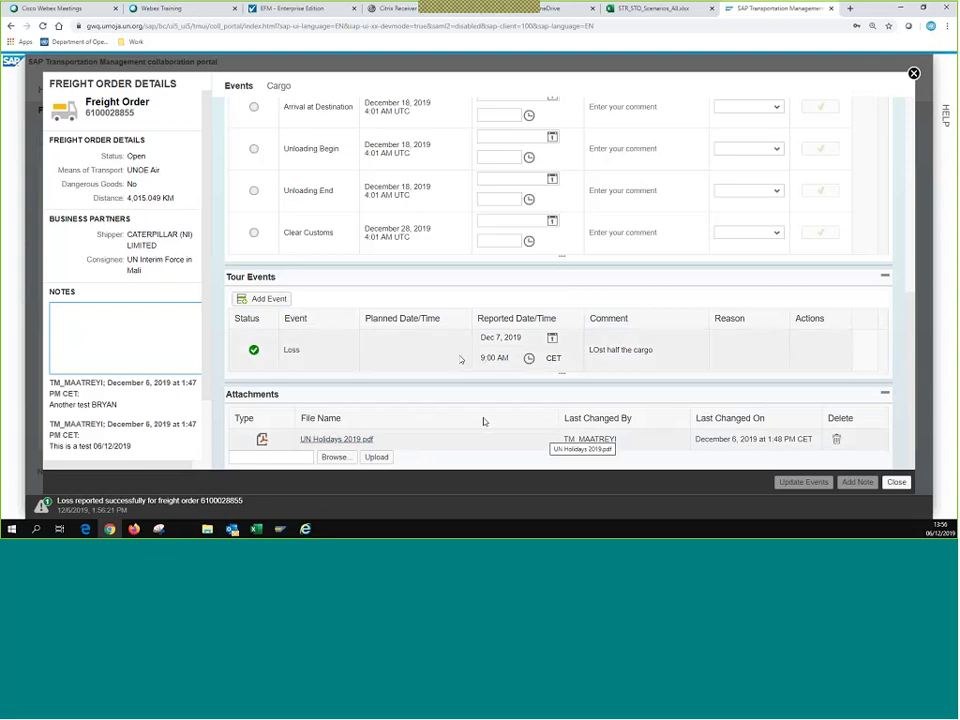
{"action": "scroll", "coordinate": [508, 253], "scroll_direction": "up", "scroll_amount": 2}
{"action": "scroll", "coordinate": [508, 253], "scroll_direction": "up", "scroll_amount": 5}
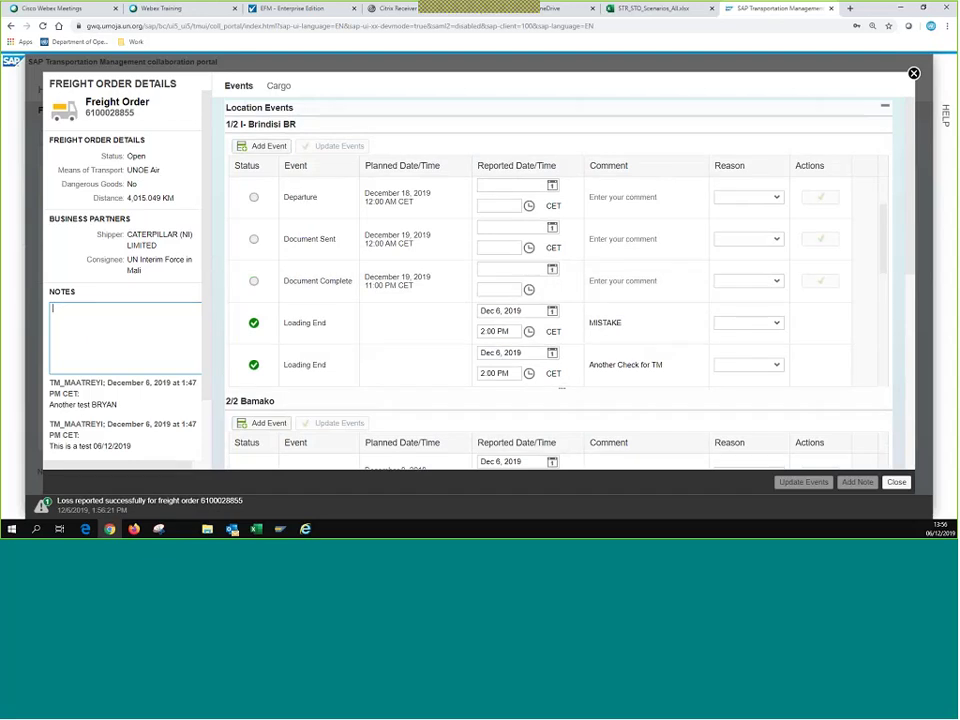
{"action": "scroll", "coordinate": [908, 353], "scroll_direction": "down", "scroll_amount": 1}
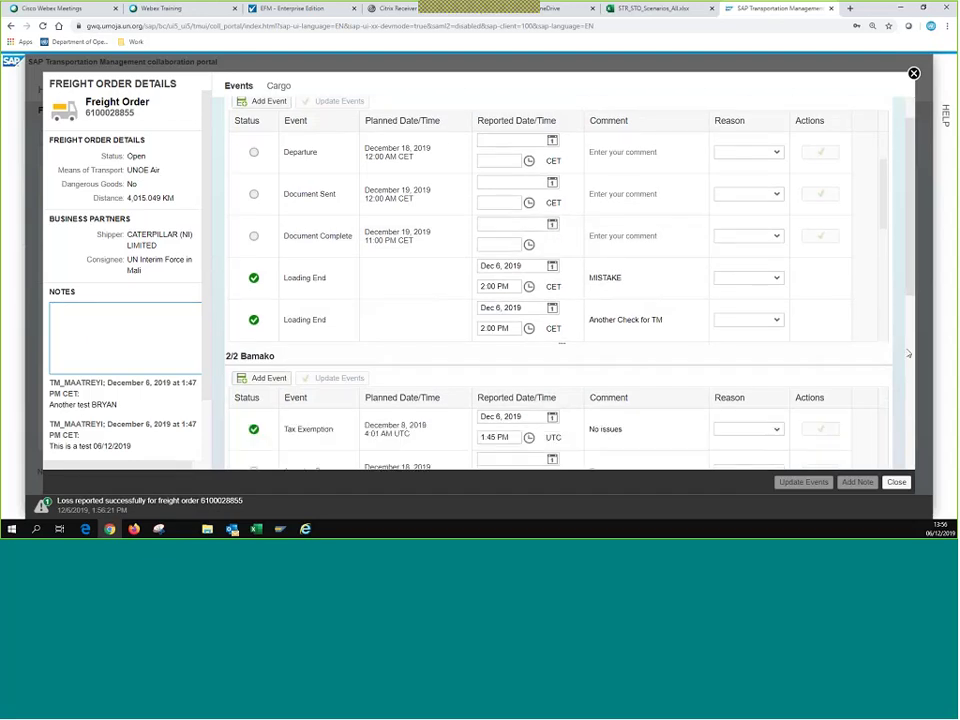
{"action": "scroll", "coordinate": [908, 353], "scroll_direction": "down", "scroll_amount": 7}
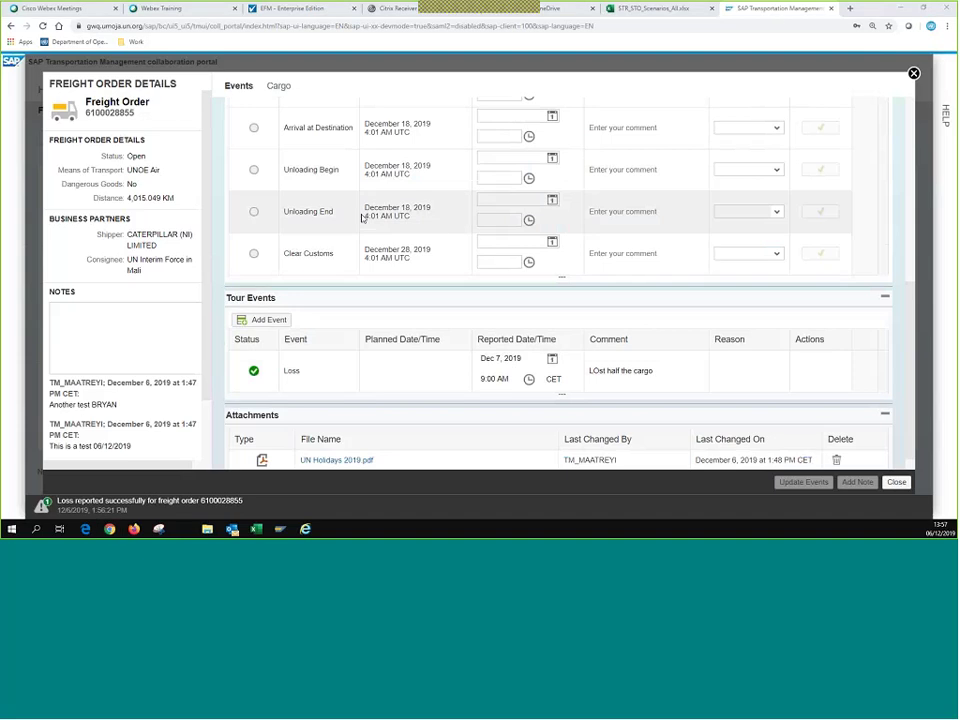
Switch to the SAP NetWeaver Business Client home page.
{"action": "key", "text": "alt+Tab"}
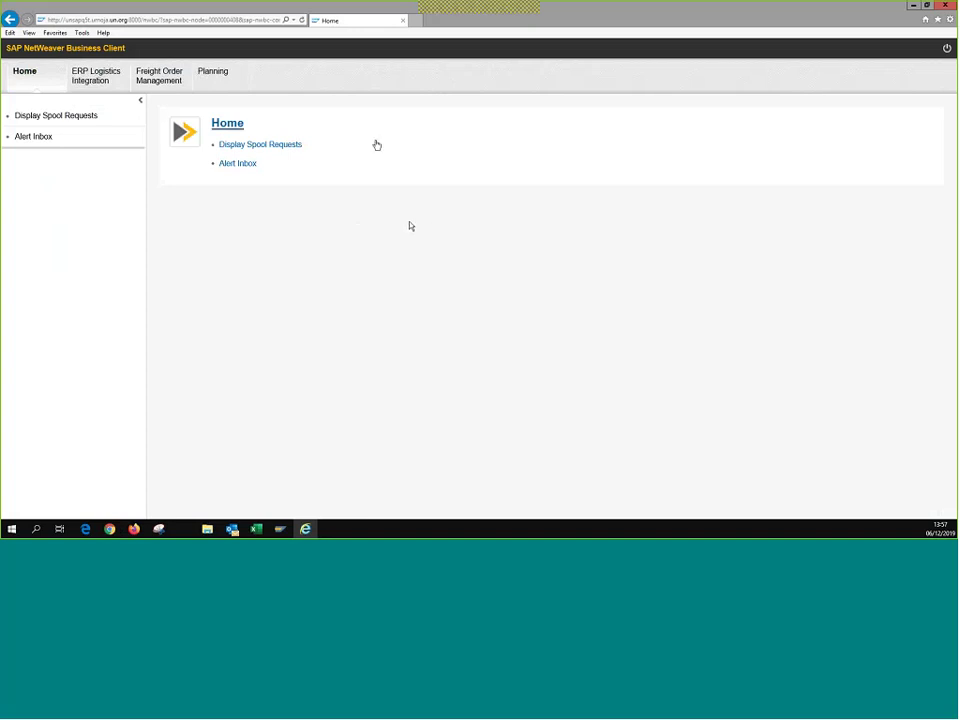
Open the freight orders overview in Freight Order Management, dismiss the message and bring up the PO/STO search criterion.
{"action": "left_click", "coordinate": [157, 83]}
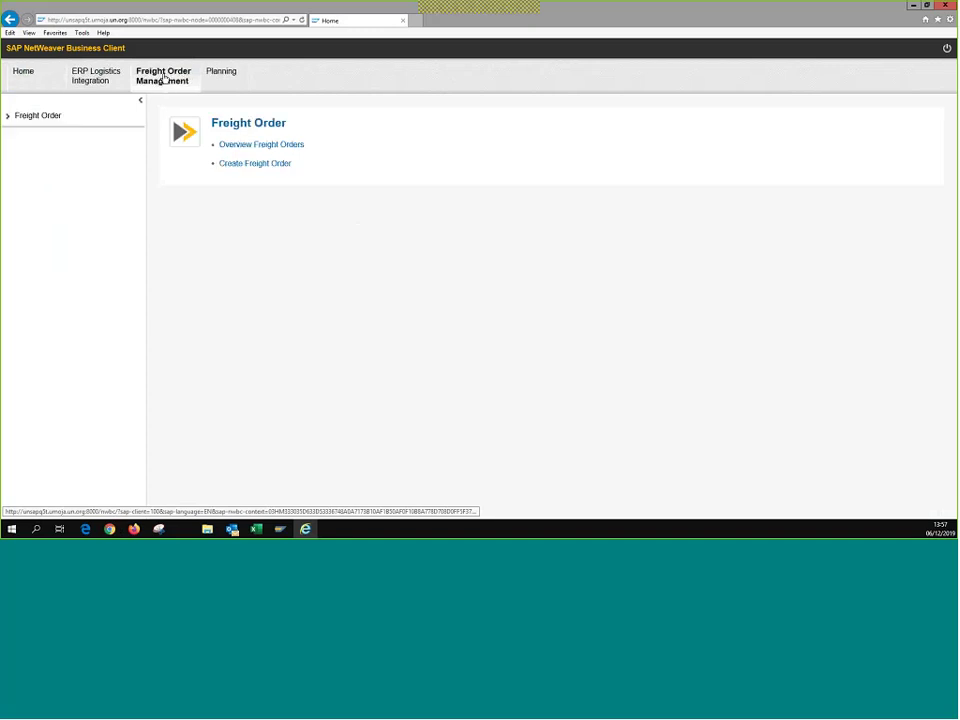
{"action": "left_click", "coordinate": [265, 146]}
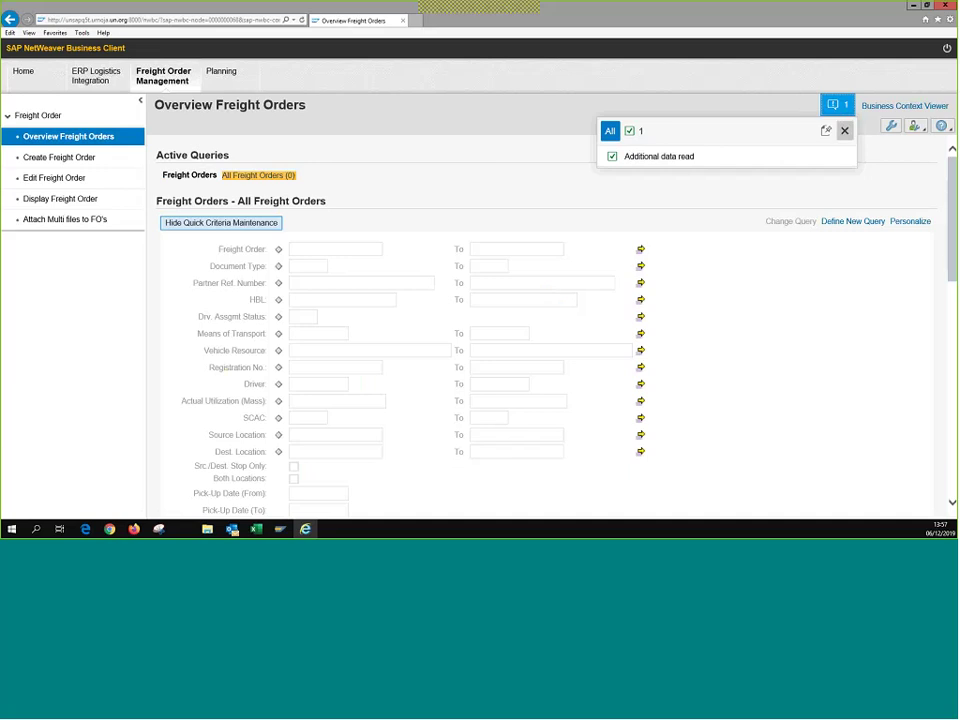
{"action": "left_click", "coordinate": [844, 130]}
{"action": "scroll", "coordinate": [463, 270], "scroll_direction": "down", "scroll_amount": 3}
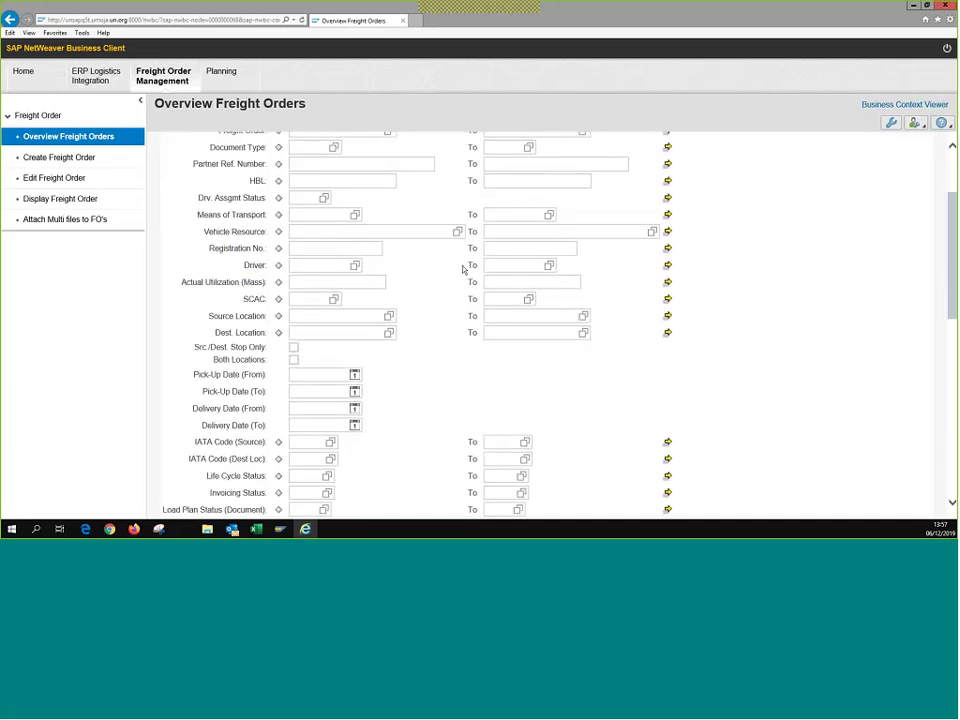
{"action": "scroll", "coordinate": [463, 270], "scroll_direction": "down", "scroll_amount": 2}
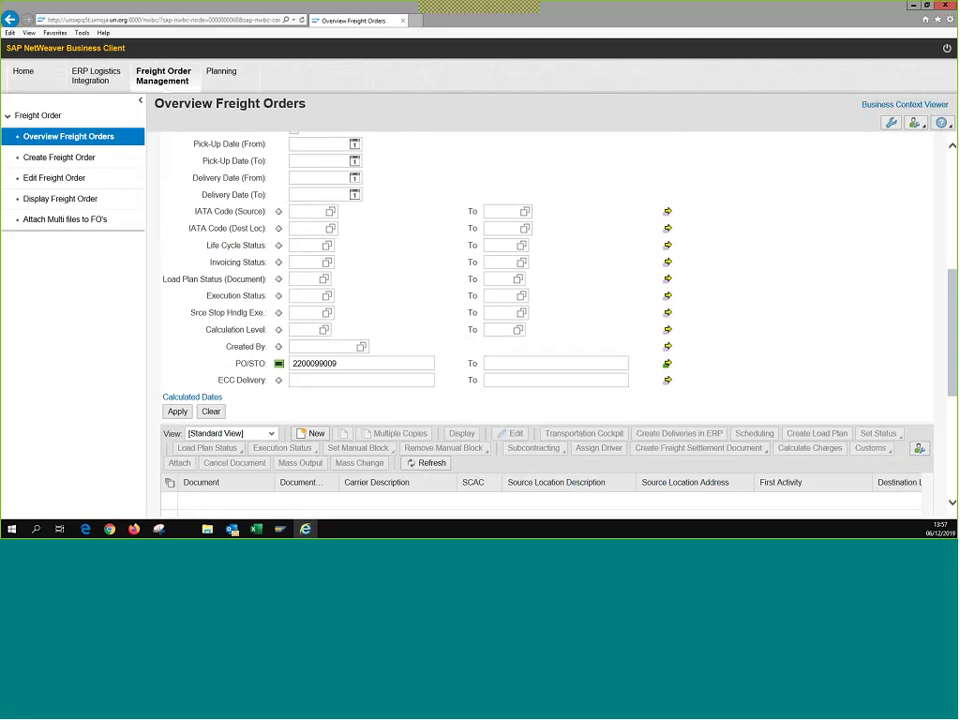
{"action": "left_click", "coordinate": [355, 364]}
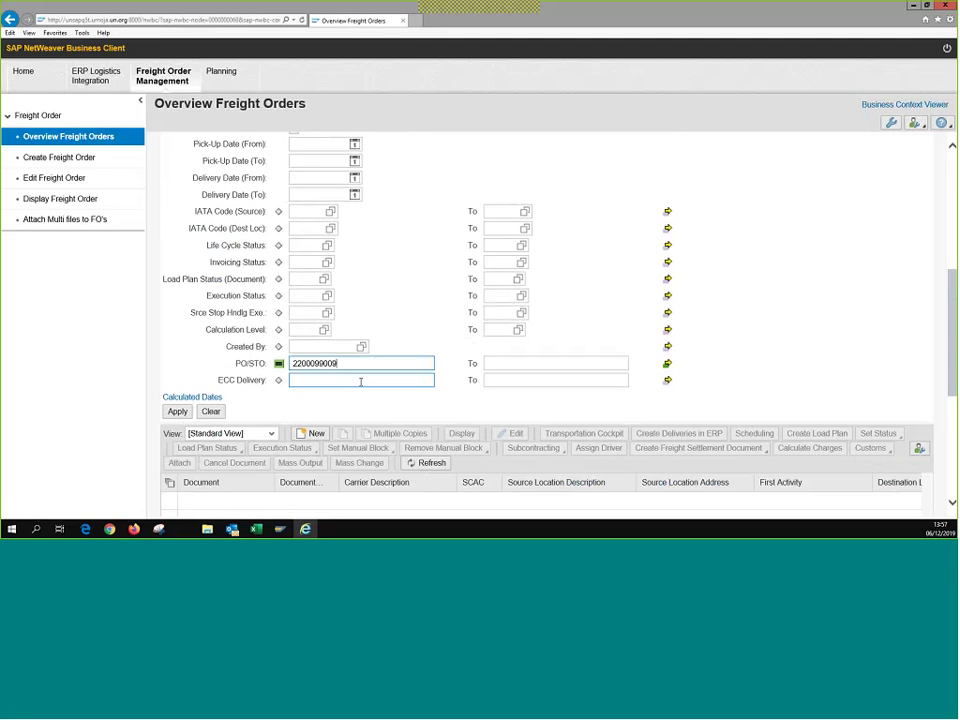
{"action": "left_click", "coordinate": [361, 381]}
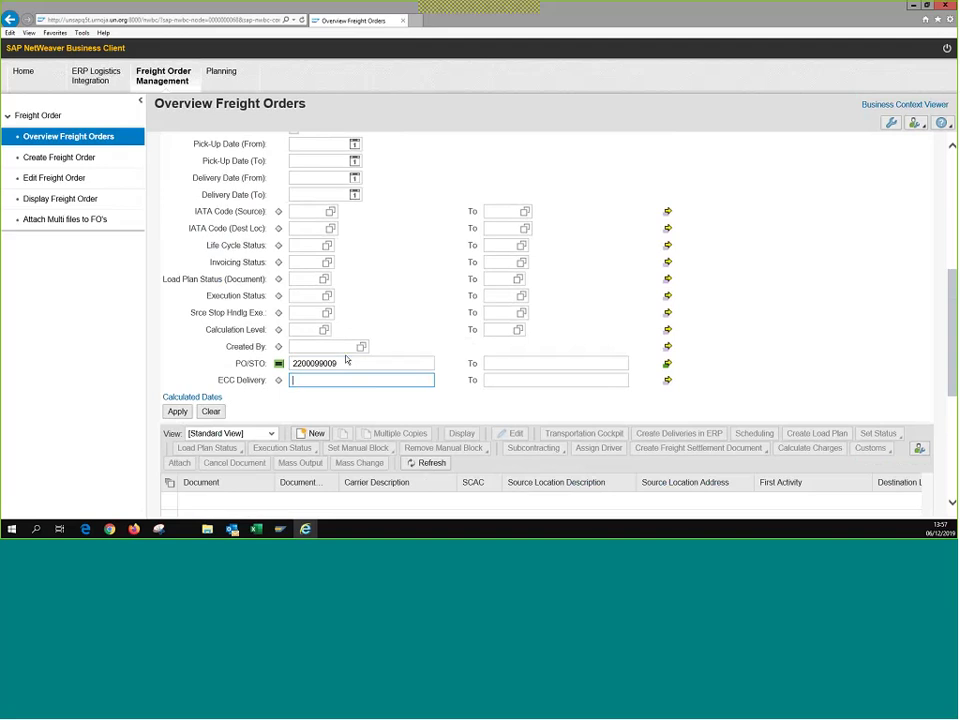
{"action": "left_click_drag", "start_coordinate": [363, 362], "coordinate": [267, 363]}
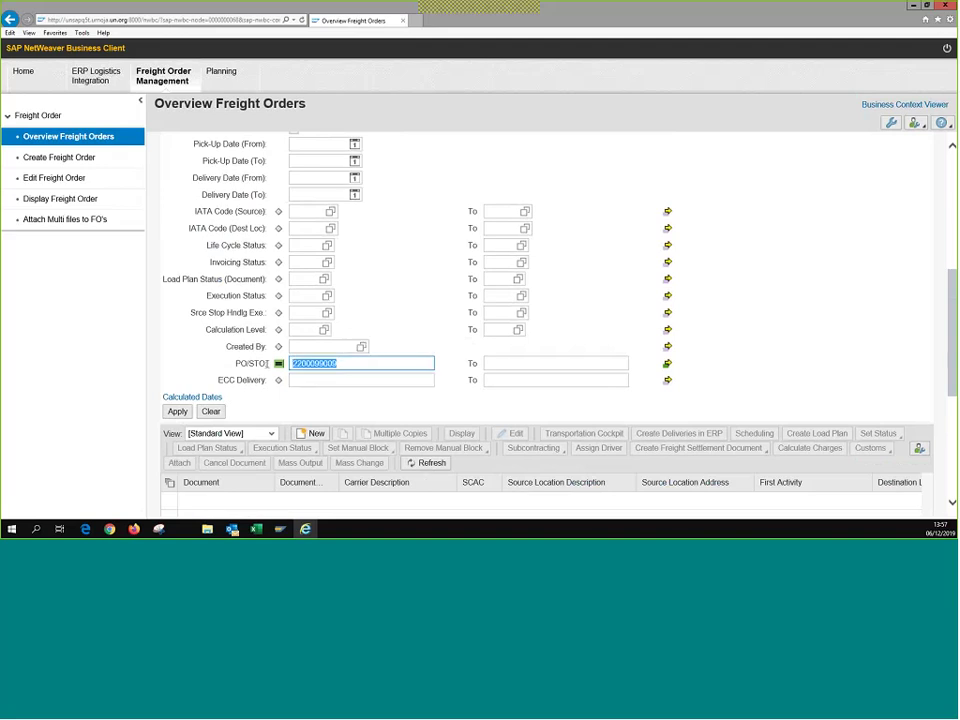
{"action": "left_click", "coordinate": [368, 291]}
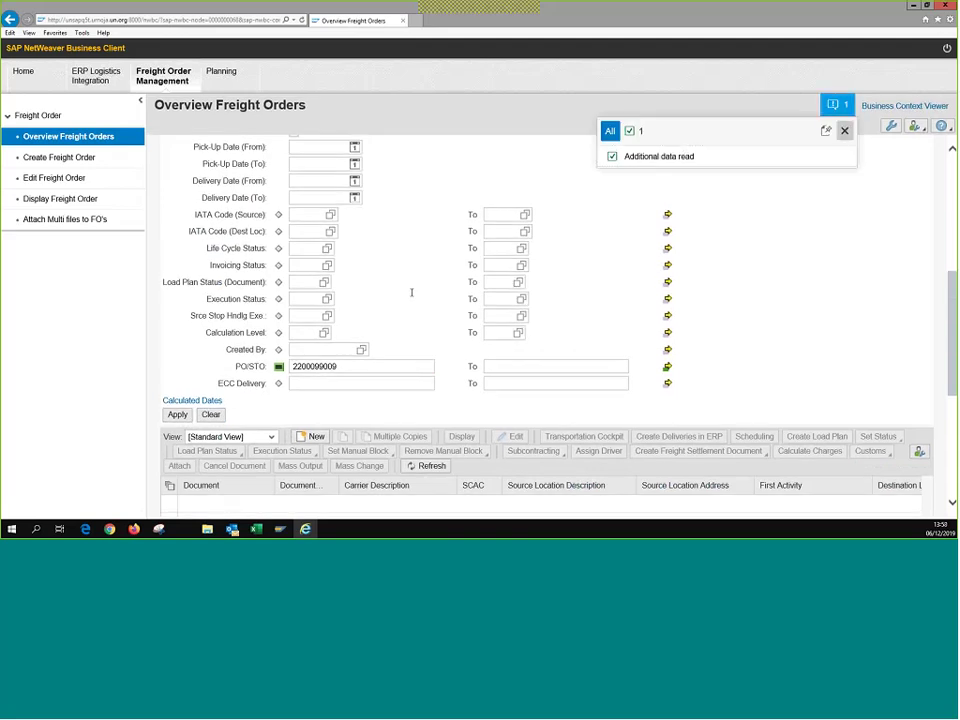
{"action": "scroll", "coordinate": [410, 290], "scroll_direction": "down", "scroll_amount": 4}
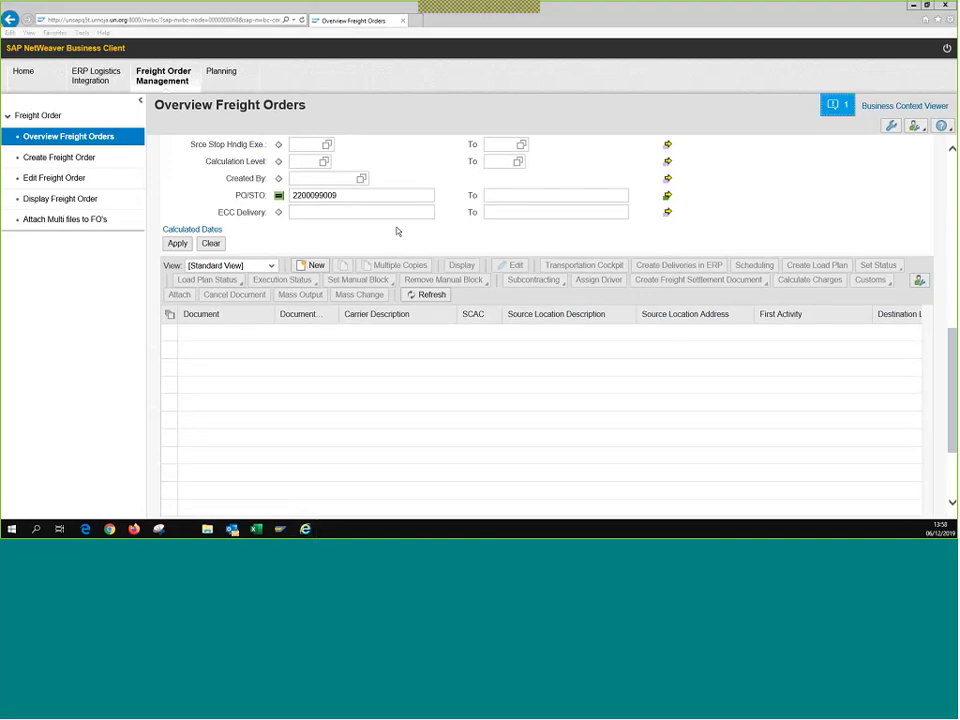
Copy the PO/STO number from the freight order details in the collaboration portal and return to SAP NetWeaver Business Client.
{"action": "key", "text": "alt+Tab"}
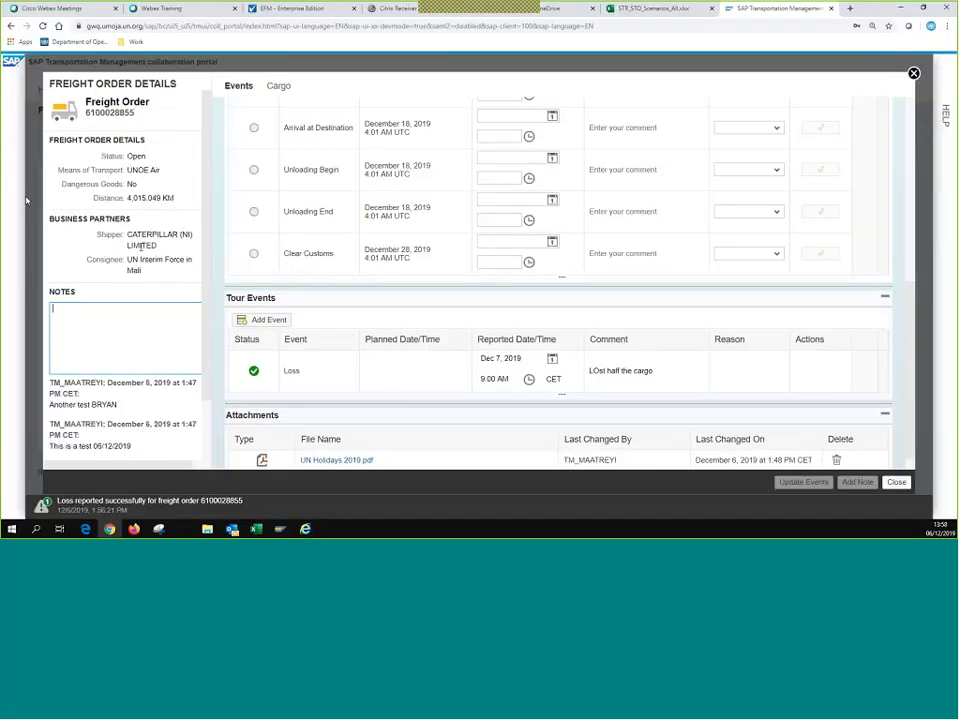
{"action": "scroll", "coordinate": [125, 300], "scroll_direction": "down", "scroll_amount": 2}
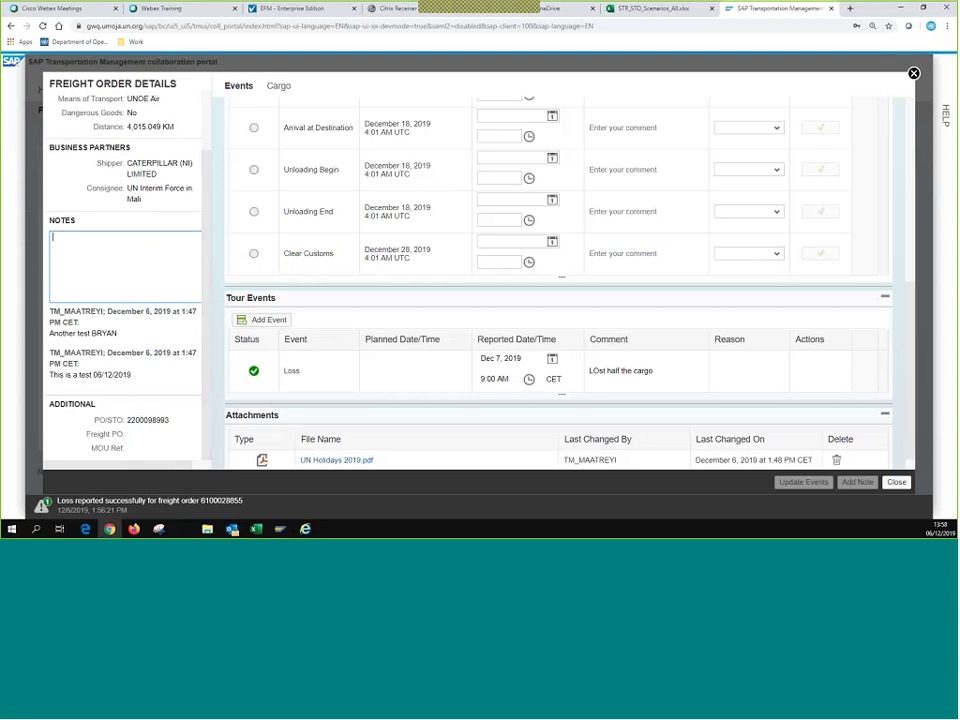
{"action": "left_click_drag", "start_coordinate": [127, 420], "coordinate": [180, 411]}
{"action": "key", "text": "ctrl+c"}
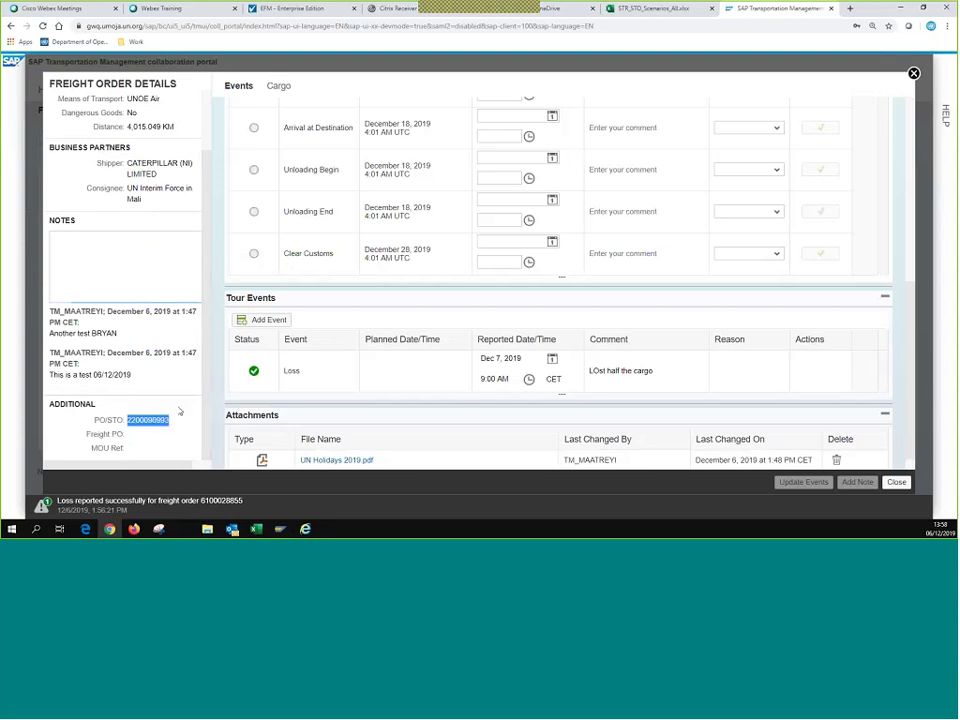
{"action": "key", "text": "alt+Tab"}
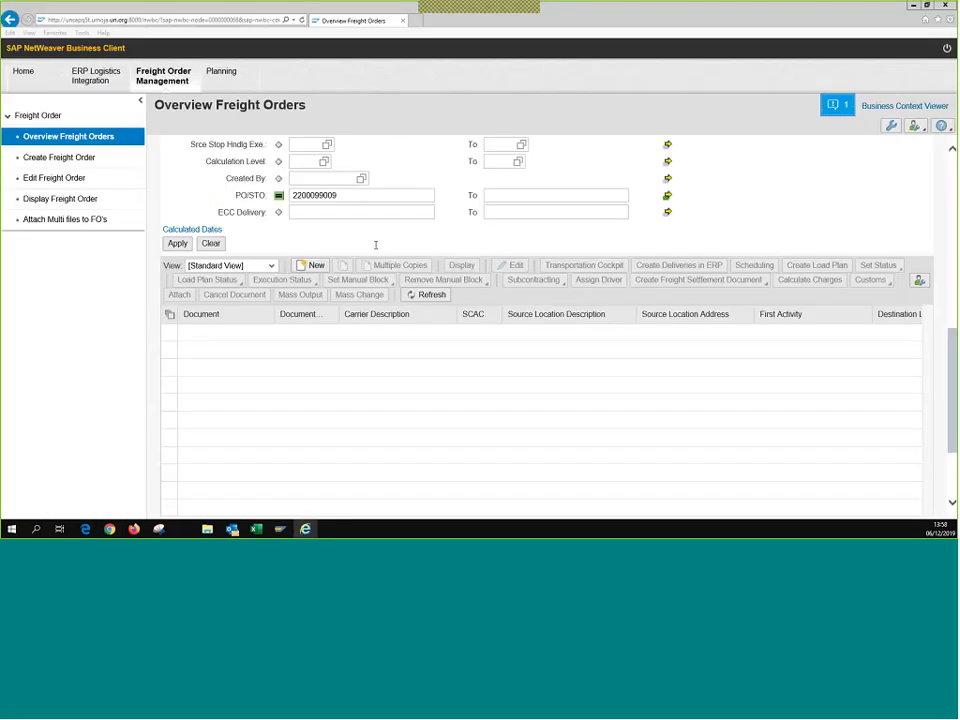
Replace the PO/STO criterion with the copied number and apply the freight order query.
{"action": "left_click", "coordinate": [346, 197]}
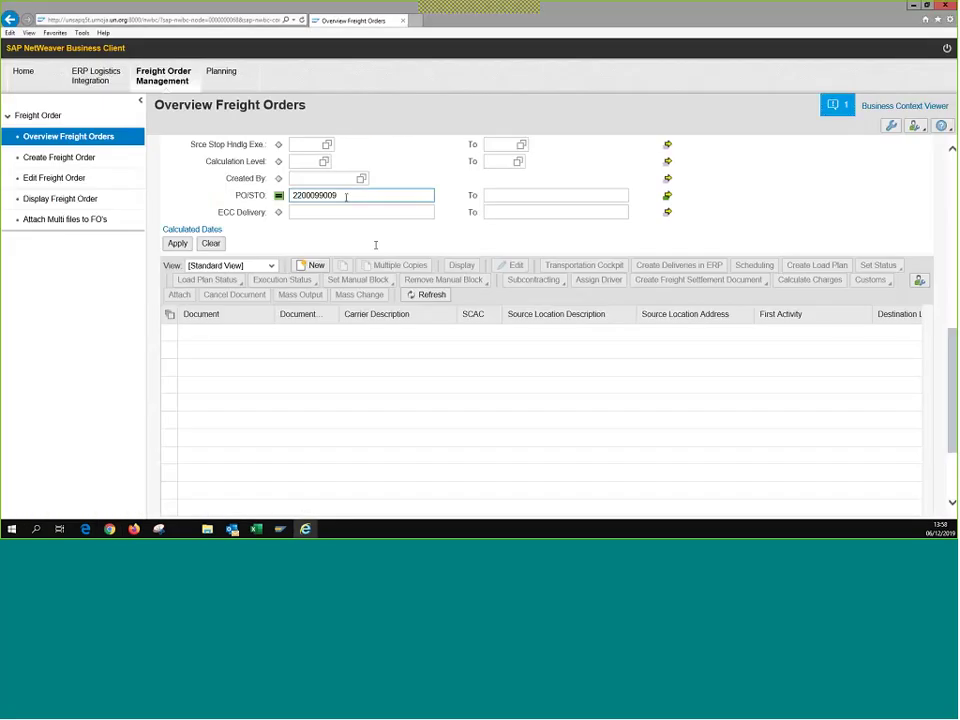
{"action": "key", "text": "ctrl+a"}
{"action": "key", "text": "ctrl+v"}
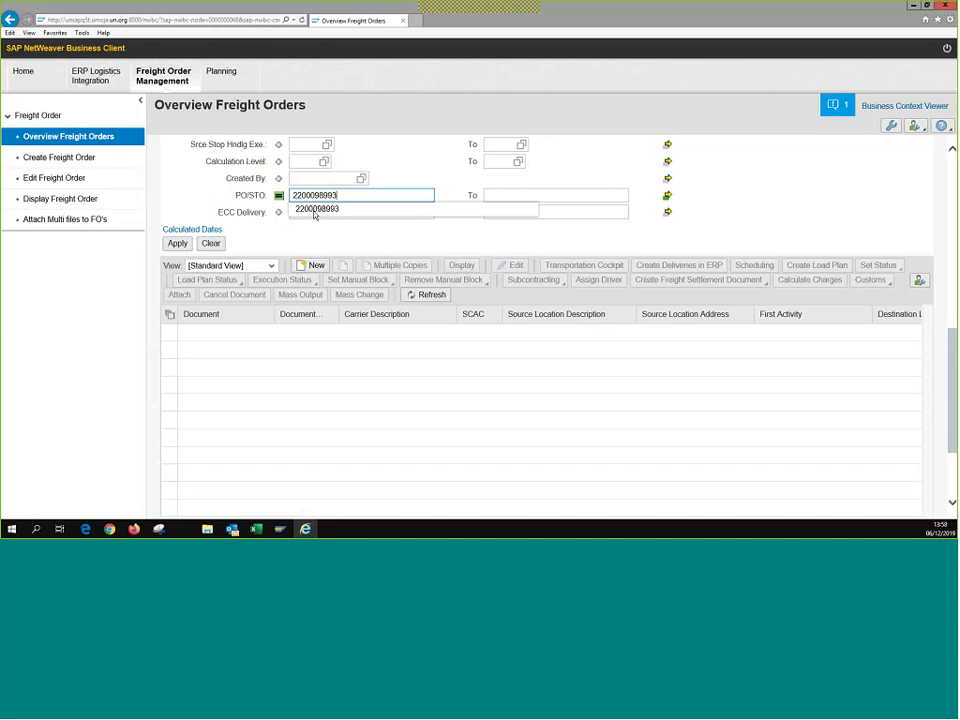
{"action": "left_click", "coordinate": [314, 210]}
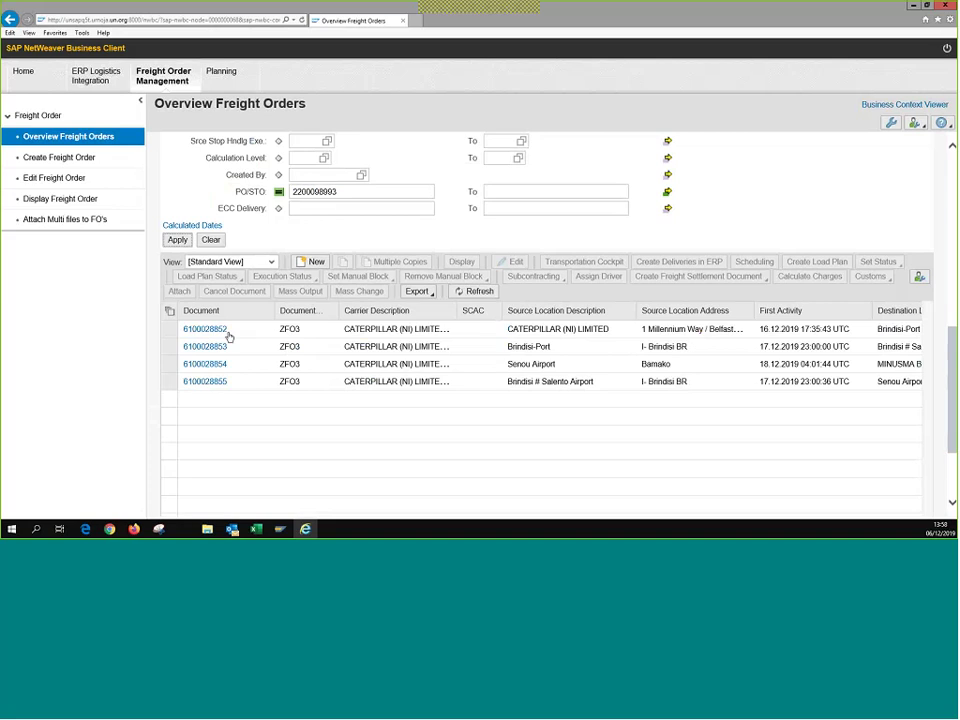
Close the freight order details in the collaboration portal and compare its freight order list with the SAP TM query results.
{"action": "left_click", "coordinate": [206, 382]}
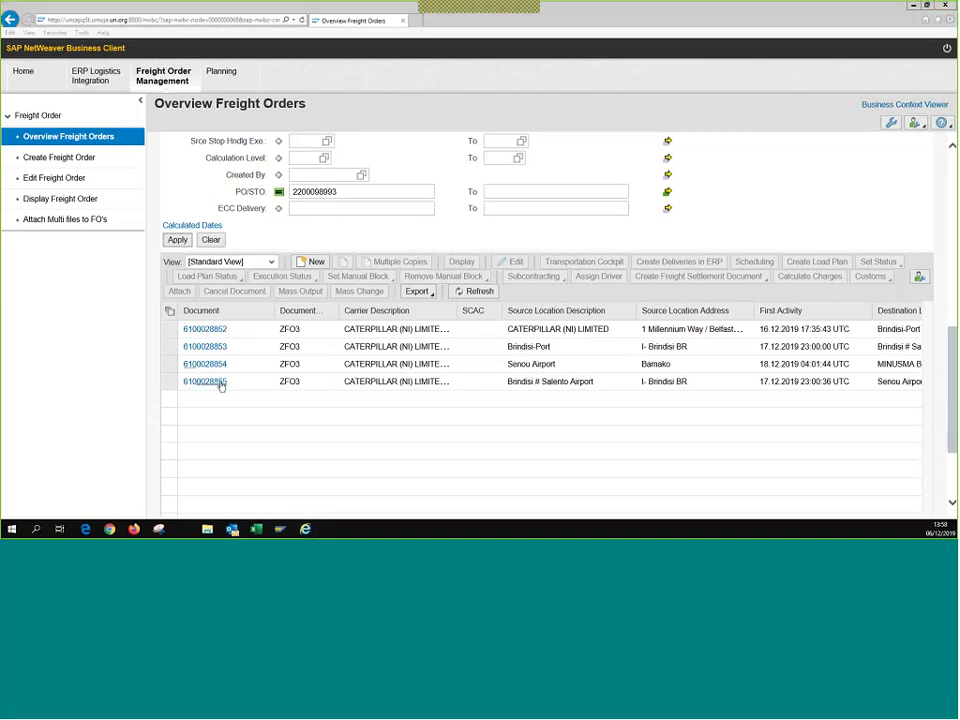
{"action": "key", "text": "alt+Tab"}
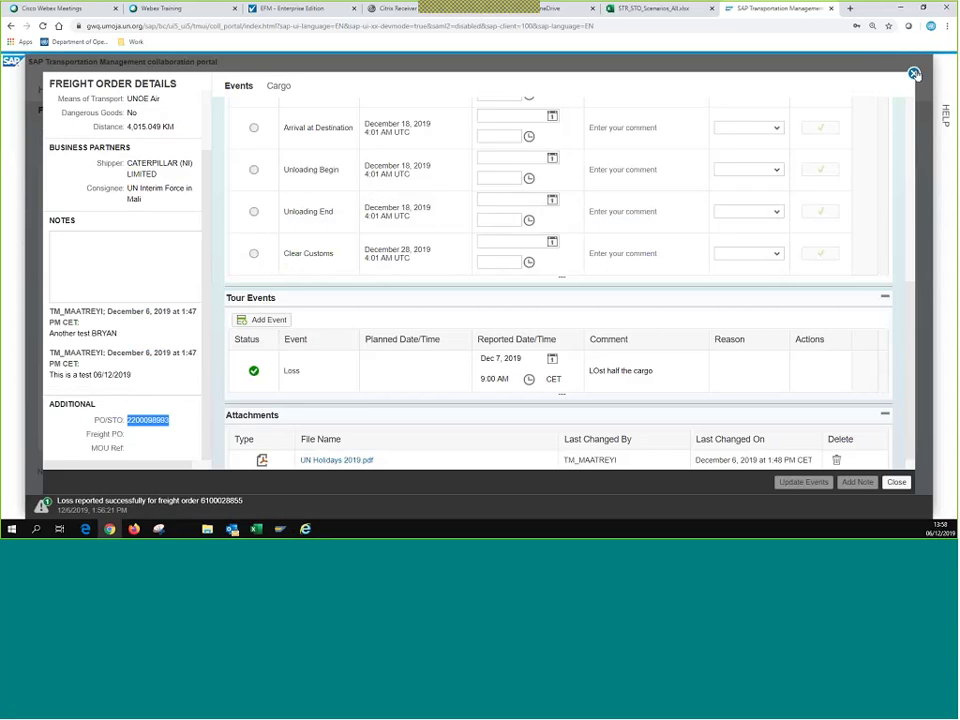
{"action": "left_click", "coordinate": [894, 482]}
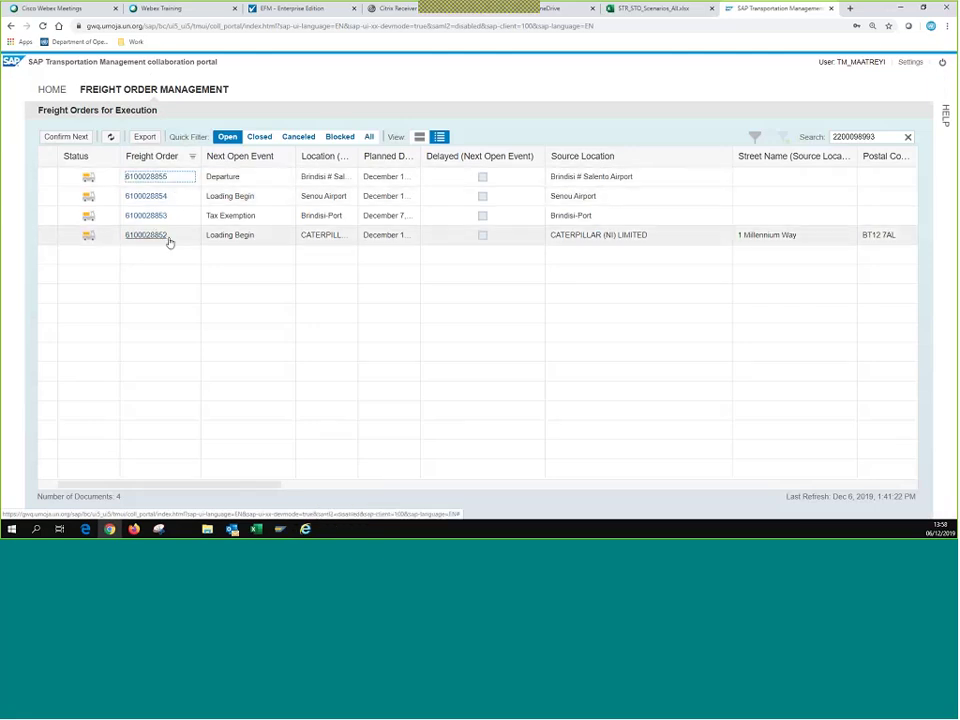
{"action": "key", "text": "alt+Tab"}
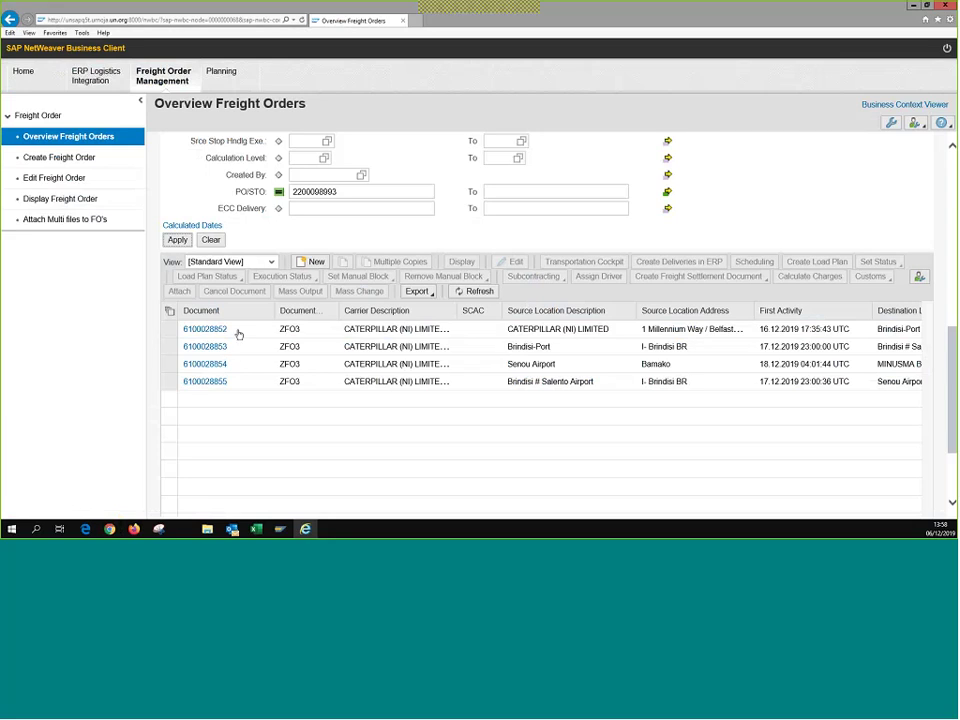
{"action": "key", "text": "alt+Tab"}
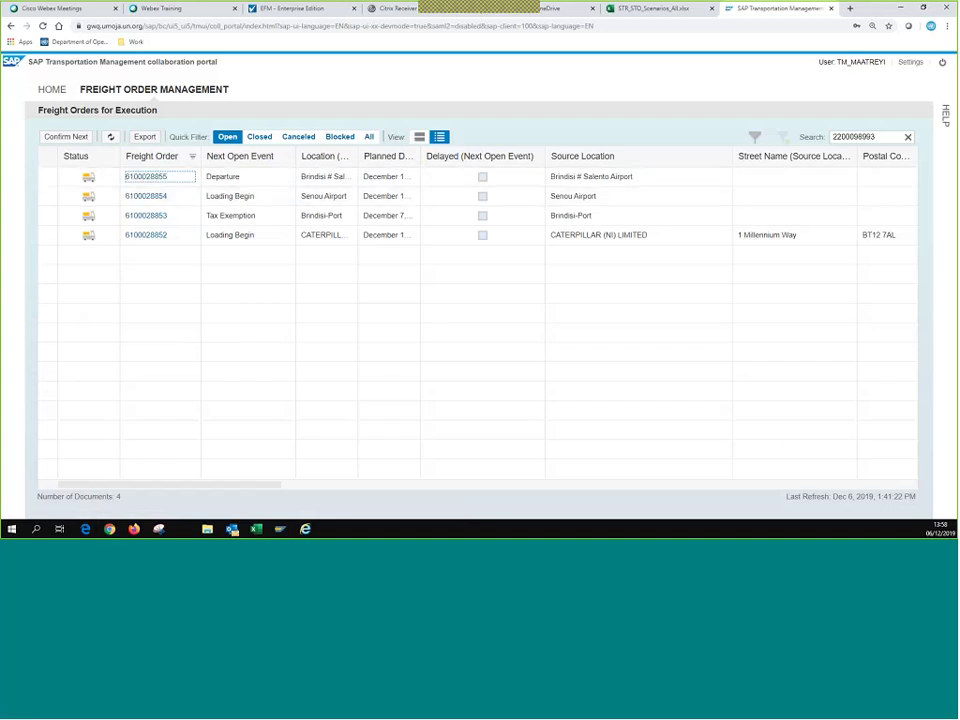
{"action": "key", "text": "alt+Tab"}
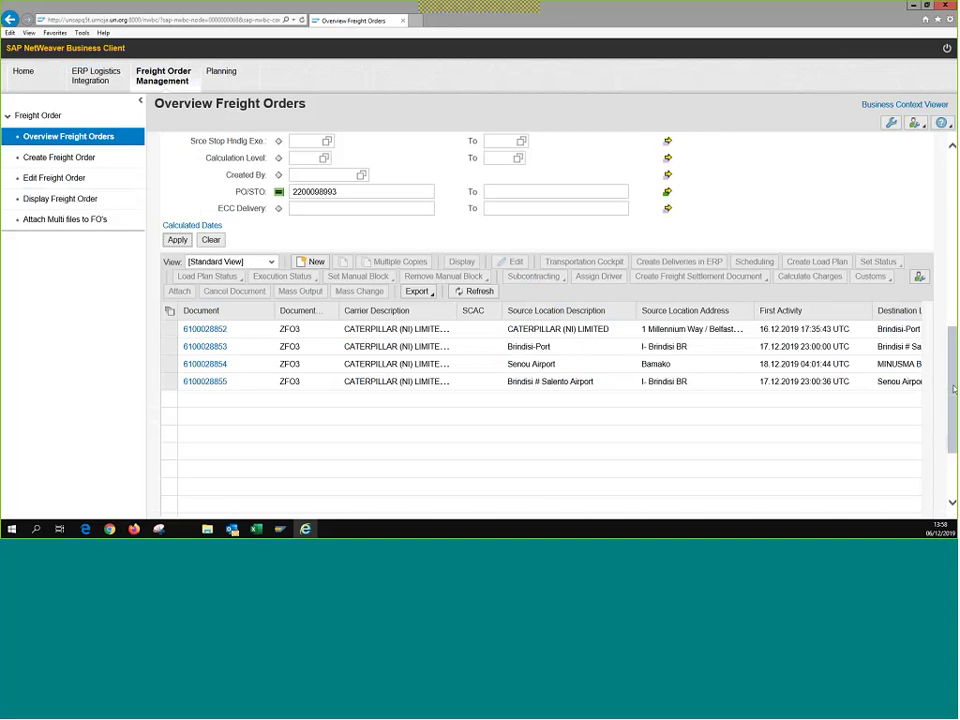
Select the Brindisi Salento Airport freight order and examine its life cycle, execution and logistical execution statuses.
{"action": "scroll", "coordinate": [953, 390], "scroll_direction": "down", "scroll_amount": 2}
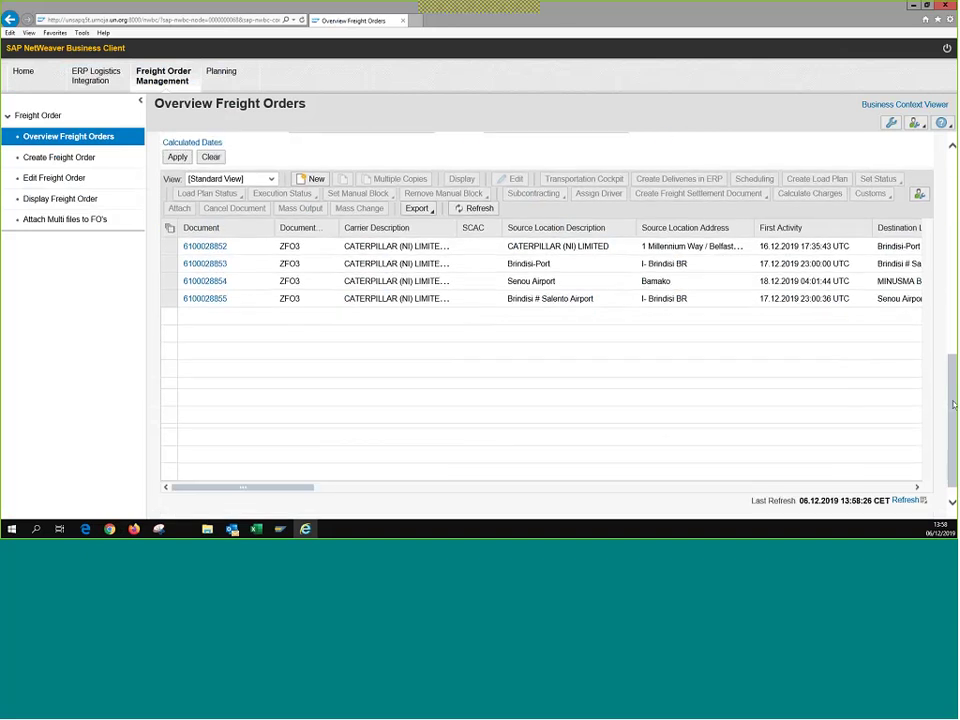
{"action": "scroll", "coordinate": [953, 404], "scroll_direction": "down", "scroll_amount": 1}
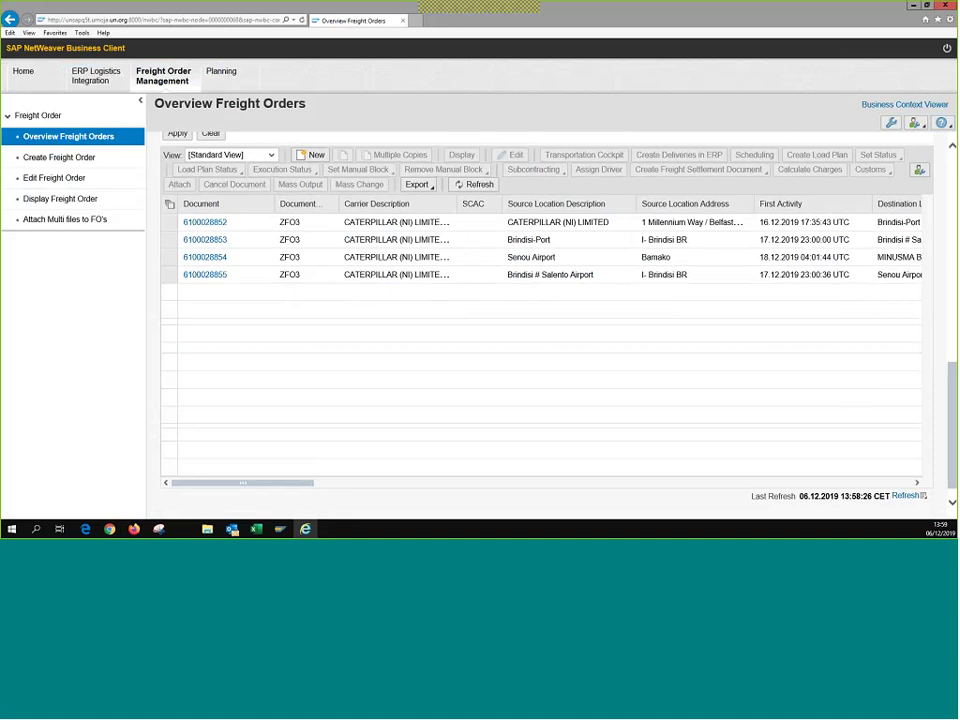
{"action": "left_click", "coordinate": [170, 275]}
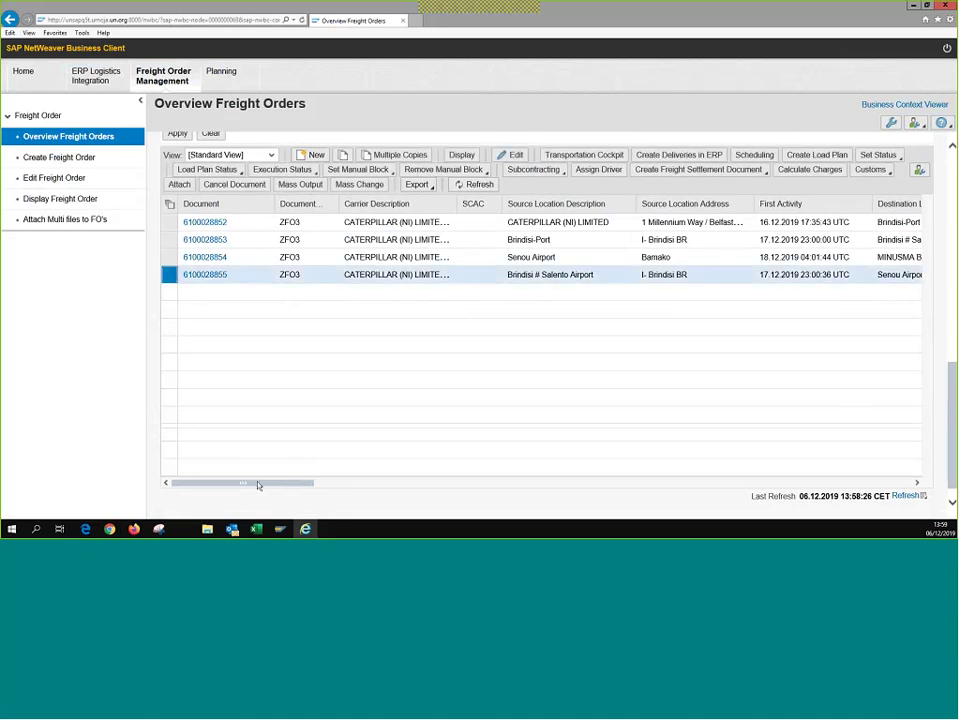
{"action": "left_click_drag", "start_coordinate": [258, 485], "coordinate": [543, 489]}
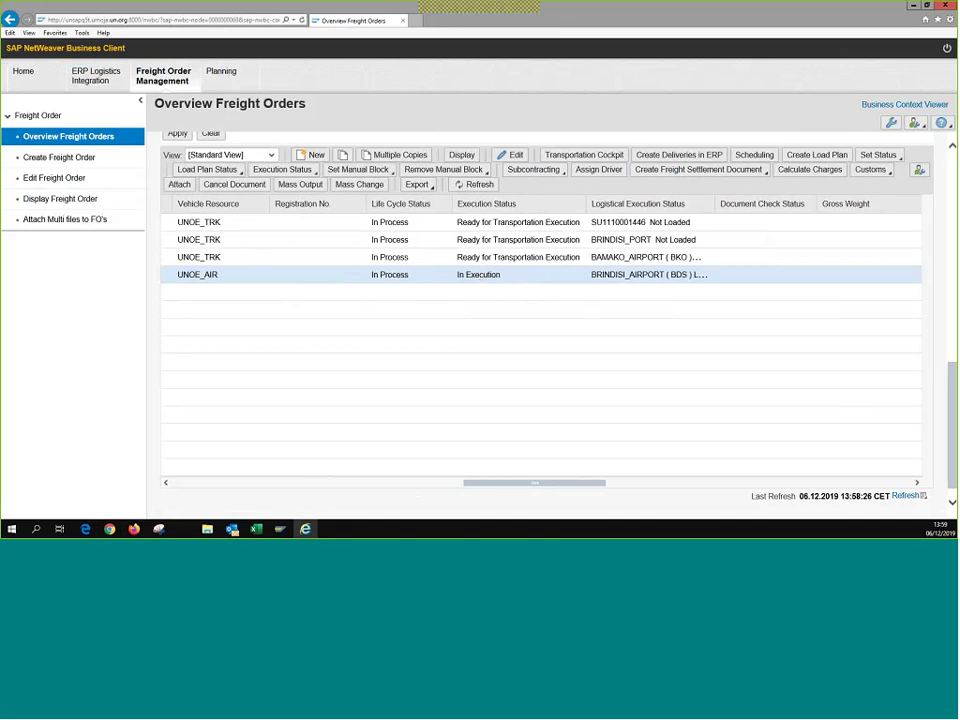
Move the Execution Status column to the first position in the freight order results table and return to the table's start.
{"action": "left_click_drag", "start_coordinate": [486, 204], "coordinate": [165, 211]}
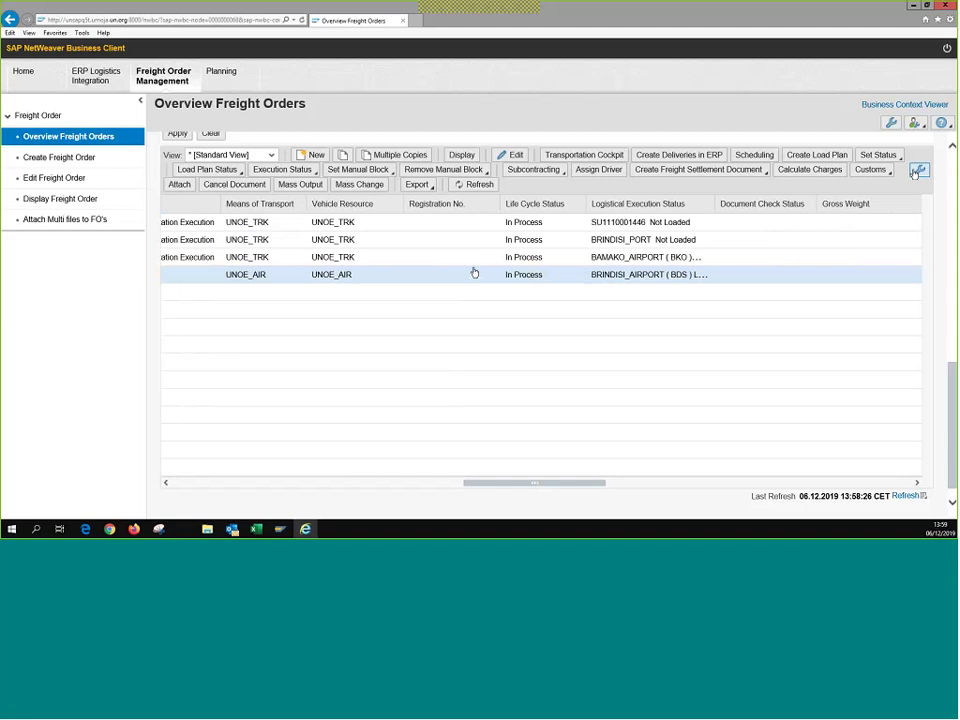
{"action": "left_click", "coordinate": [917, 171]}
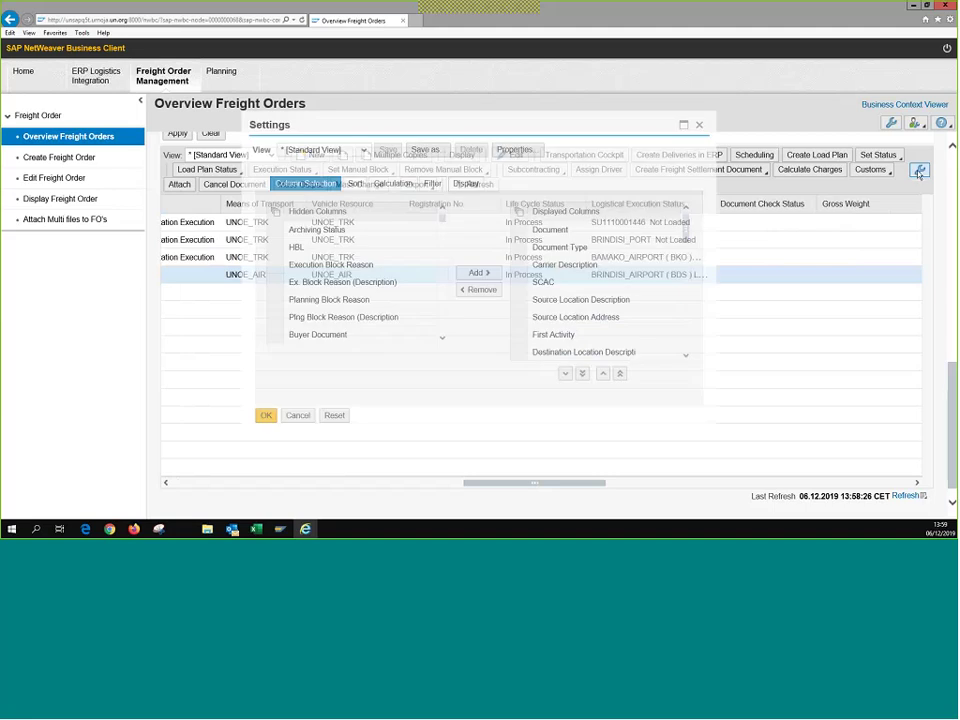
{"action": "scroll", "coordinate": [613, 291], "scroll_direction": "down", "scroll_amount": 2}
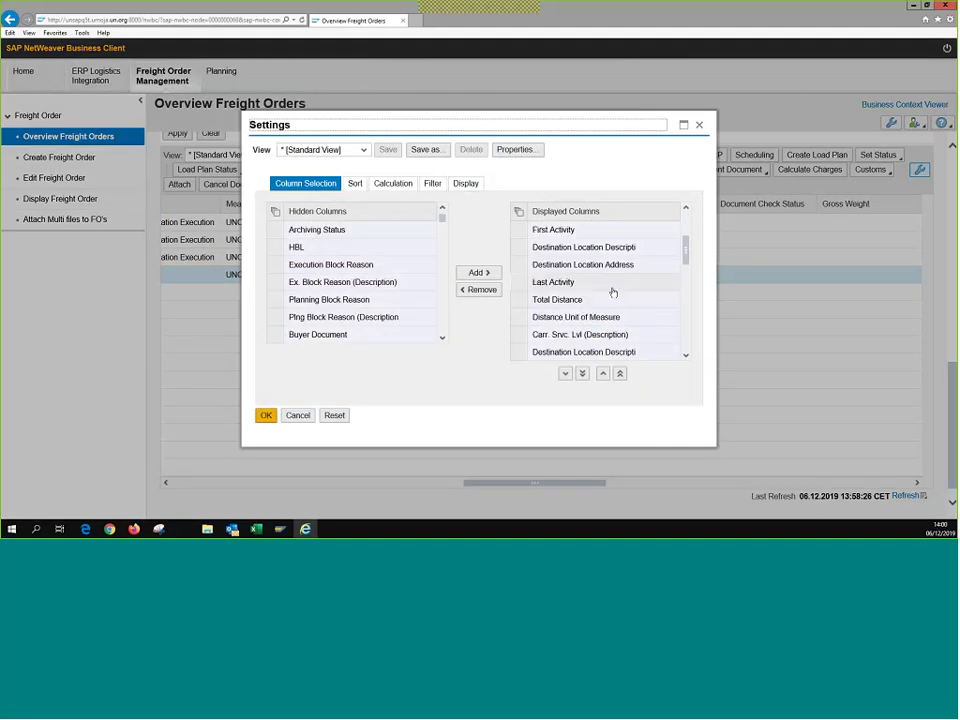
{"action": "scroll", "coordinate": [610, 285], "scroll_direction": "down", "scroll_amount": 1}
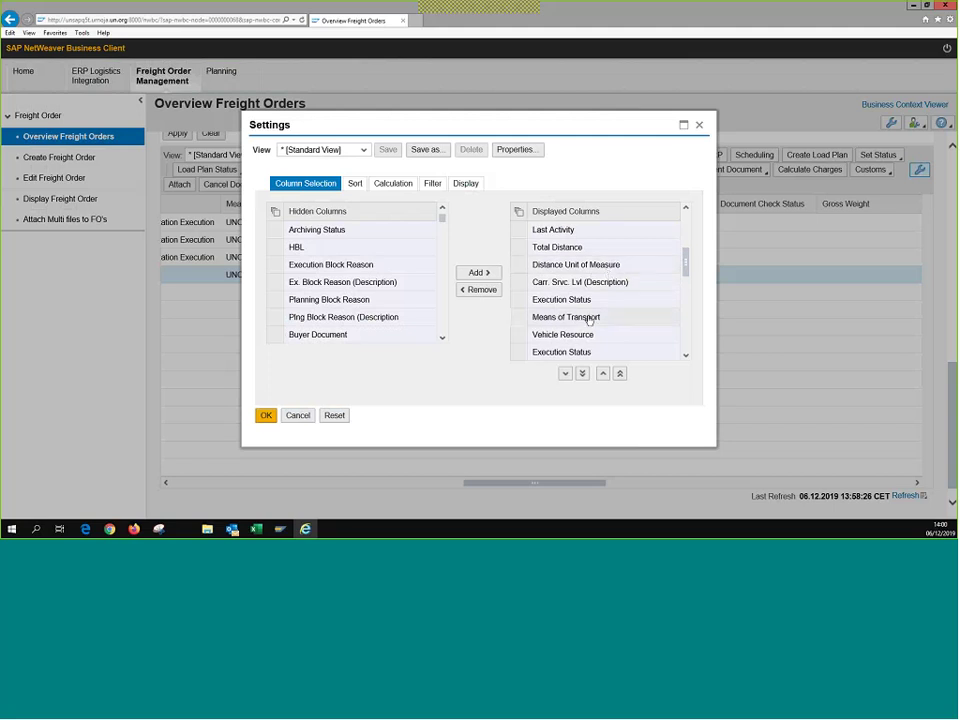
{"action": "left_click", "coordinate": [518, 300]}
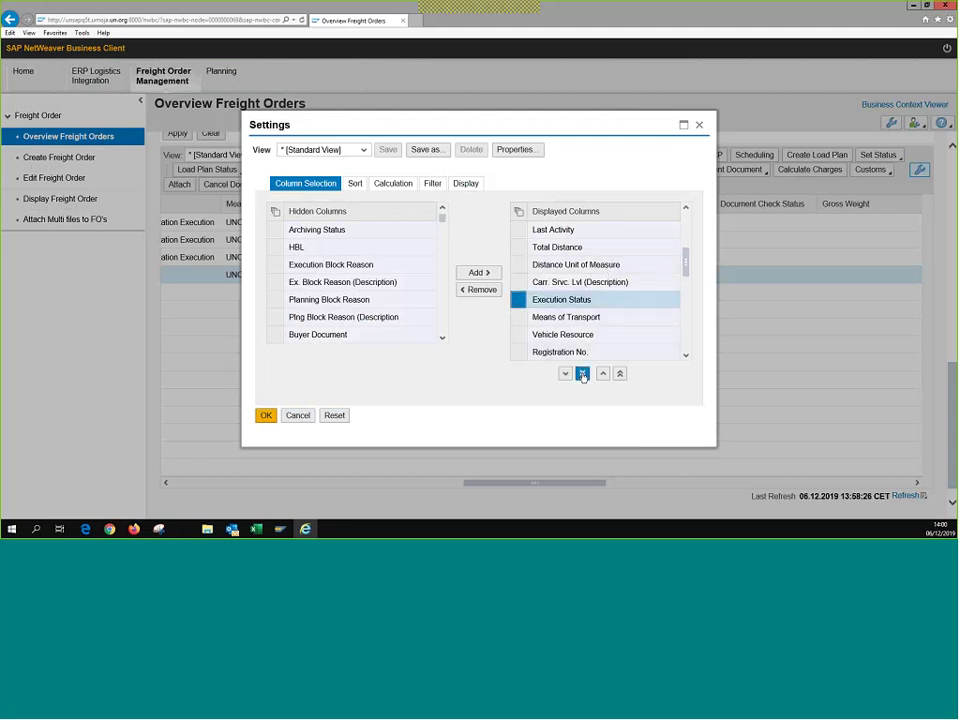
{"action": "left_click", "coordinate": [619, 374]}
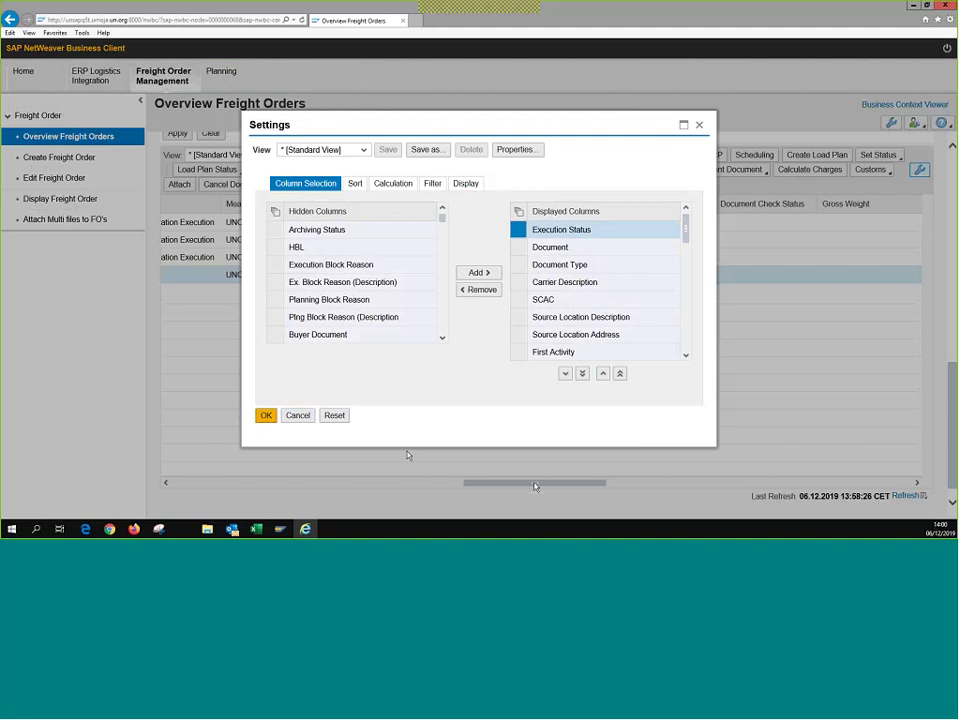
{"action": "key", "text": "Return"}
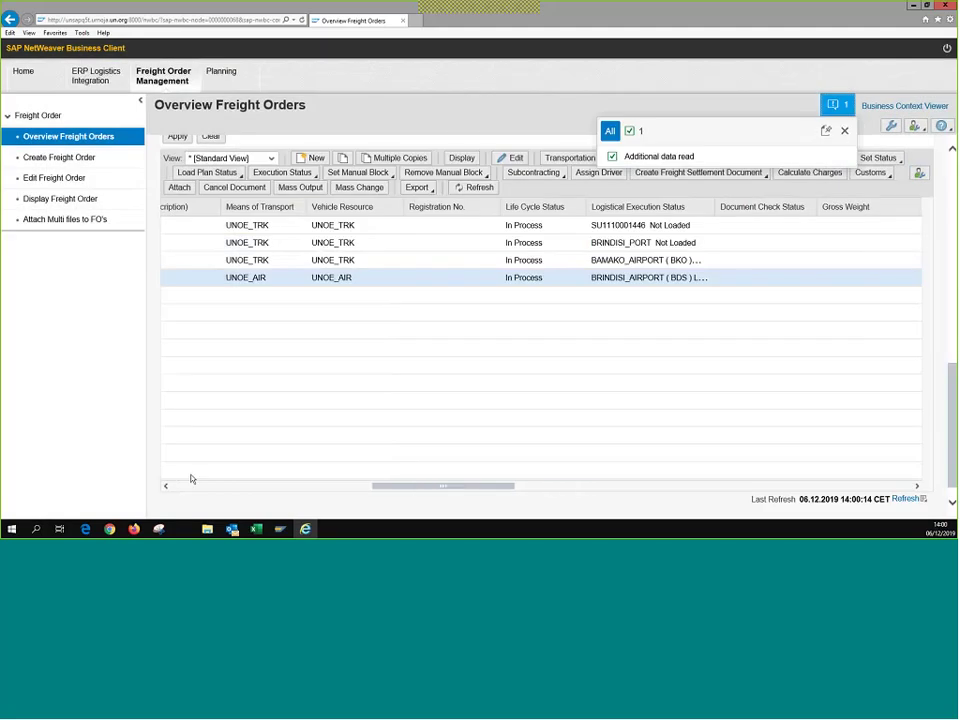
{"action": "left_click", "coordinate": [192, 485]}
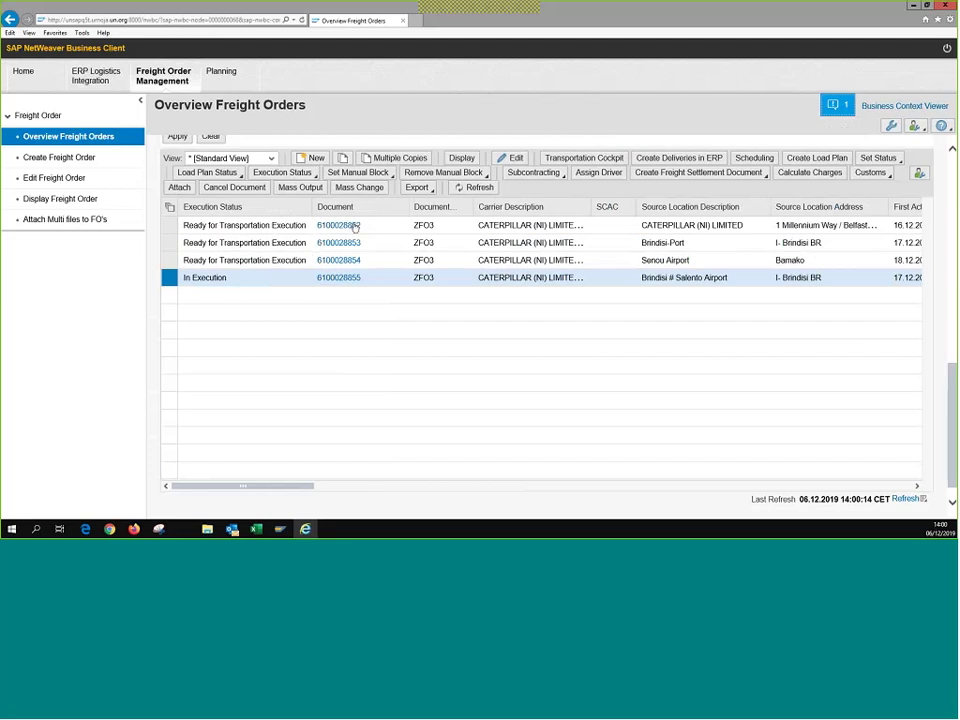
Open the in-execution freight order from Brindisi Salento Airport and display its Execution events.
{"action": "left_click", "coordinate": [341, 279]}
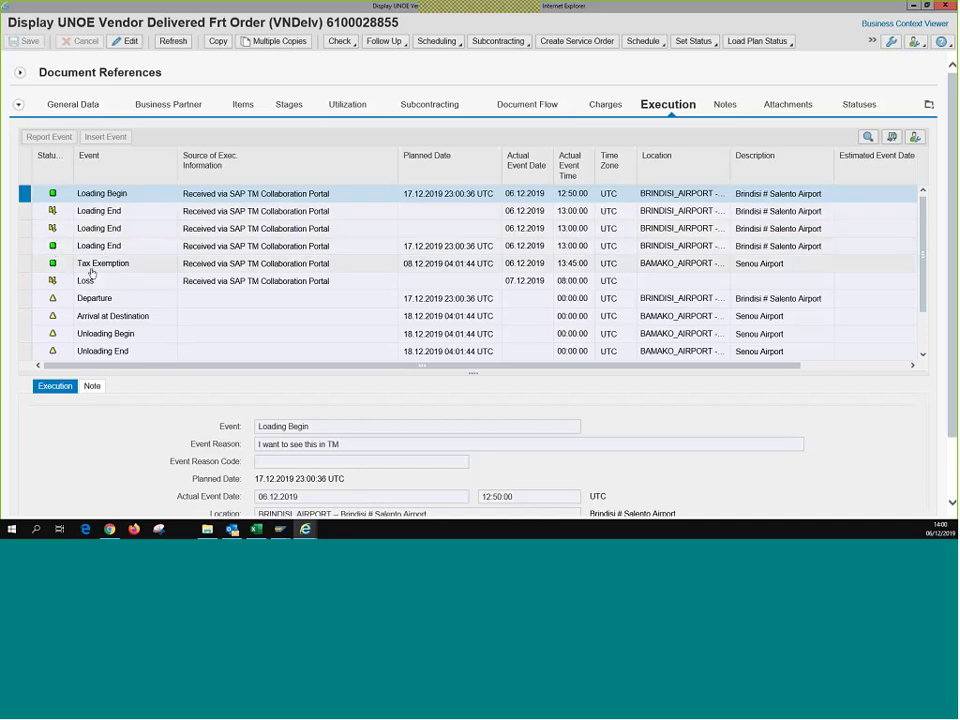
Examine the event reasons and execution details of the Loading Begin, Loading End, Tax Exemption and Loss events.
{"action": "left_click", "coordinate": [25, 282]}
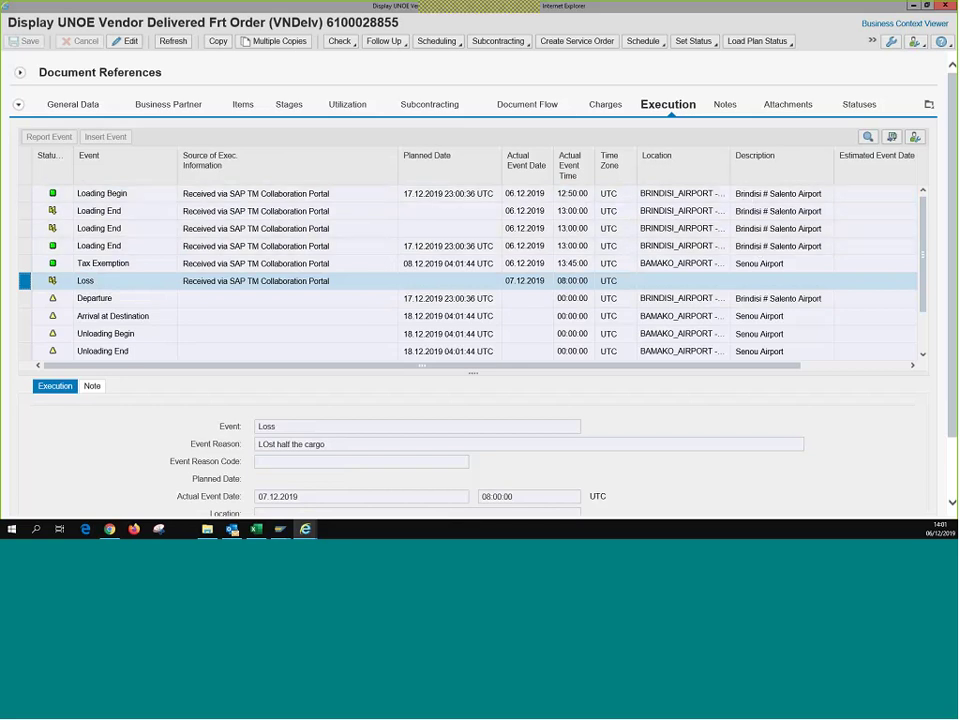
{"action": "left_click_drag", "start_coordinate": [739, 366], "coordinate": [426, 366]}
{"action": "left_click", "coordinate": [144, 195]}
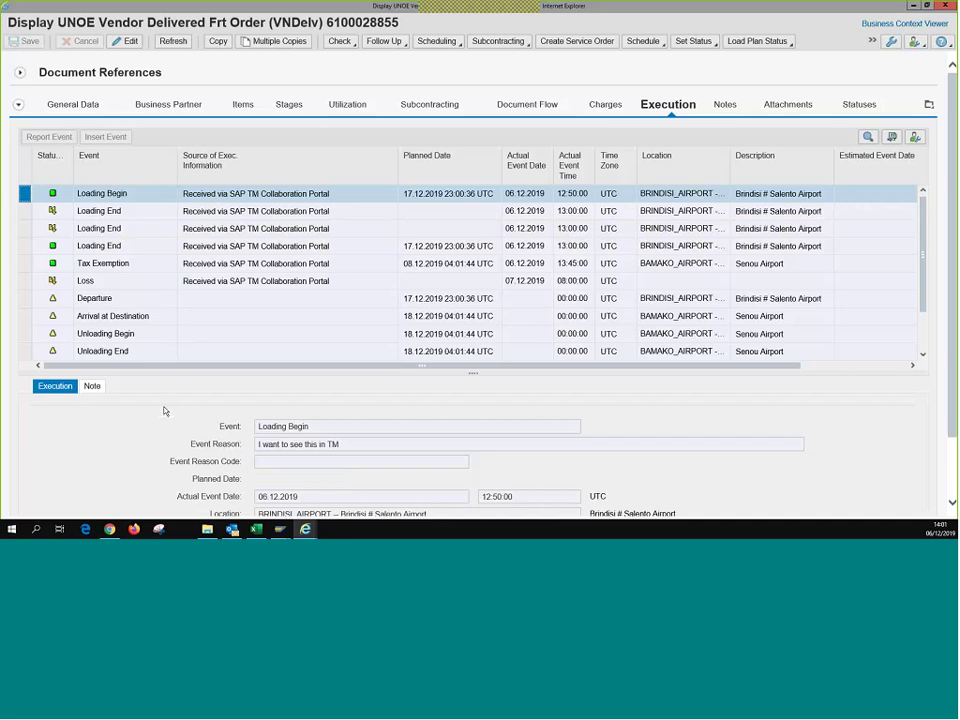
{"action": "left_click", "coordinate": [58, 390]}
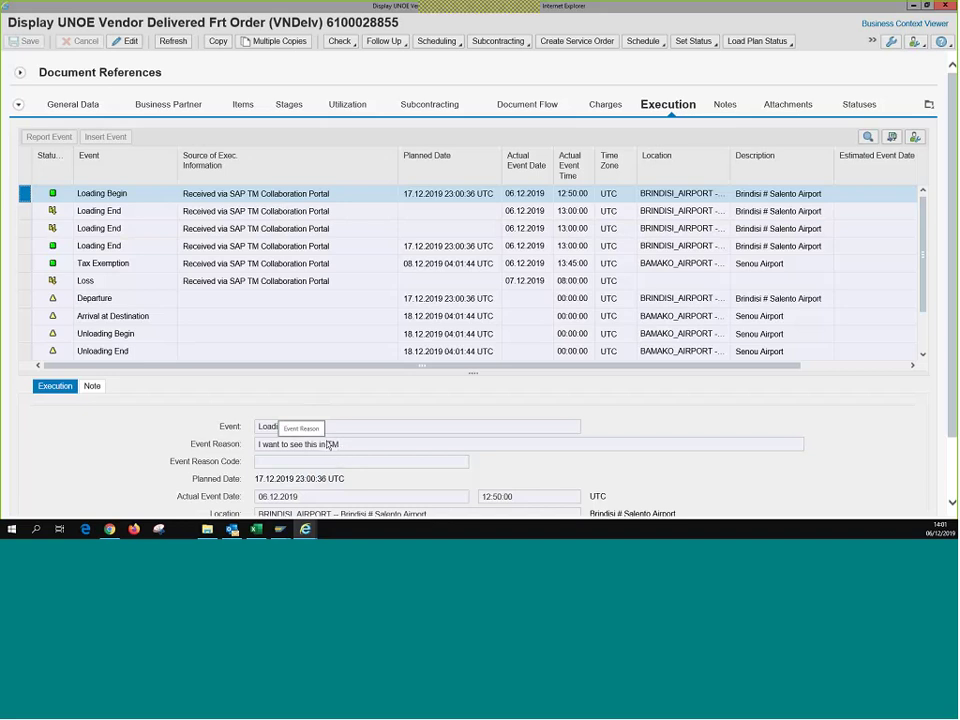
{"action": "left_click", "coordinate": [27, 213]}
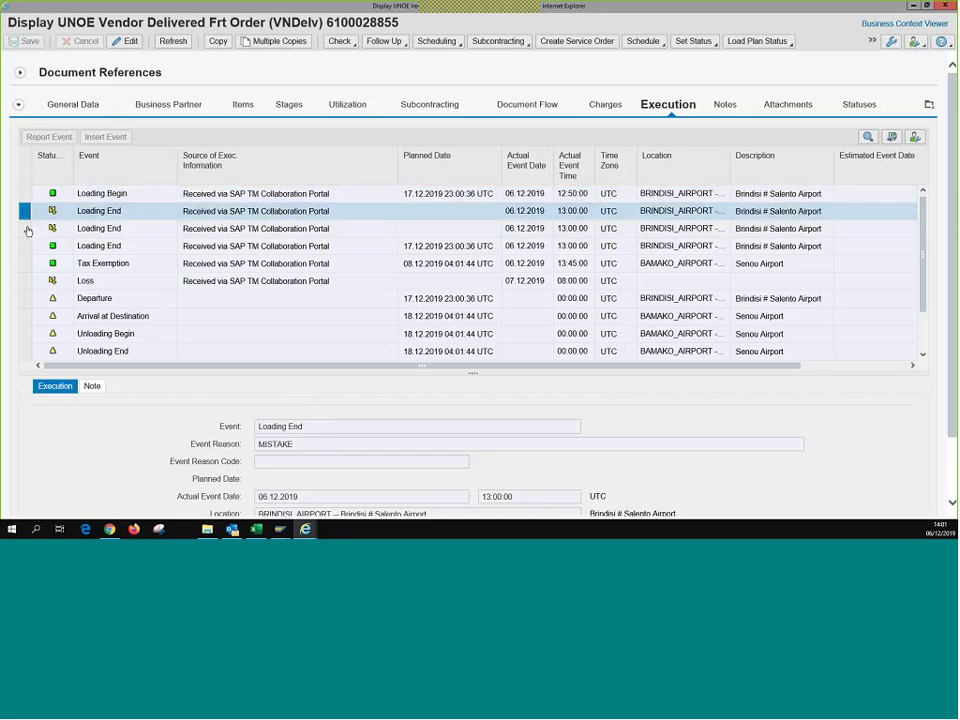
{"action": "left_click", "coordinate": [26, 229]}
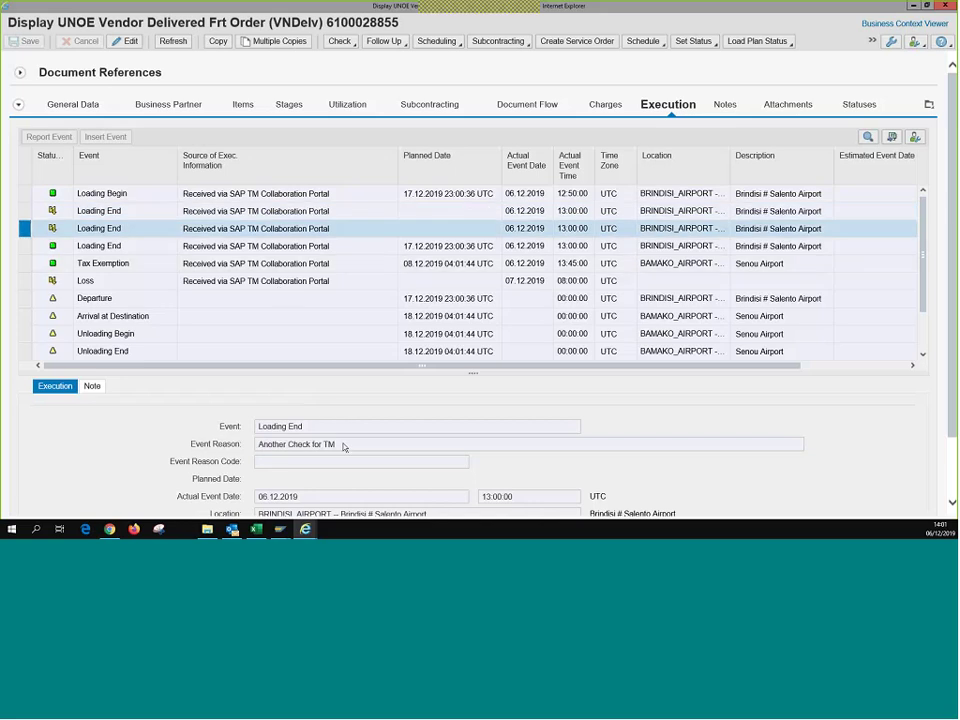
{"action": "left_click", "coordinate": [27, 251]}
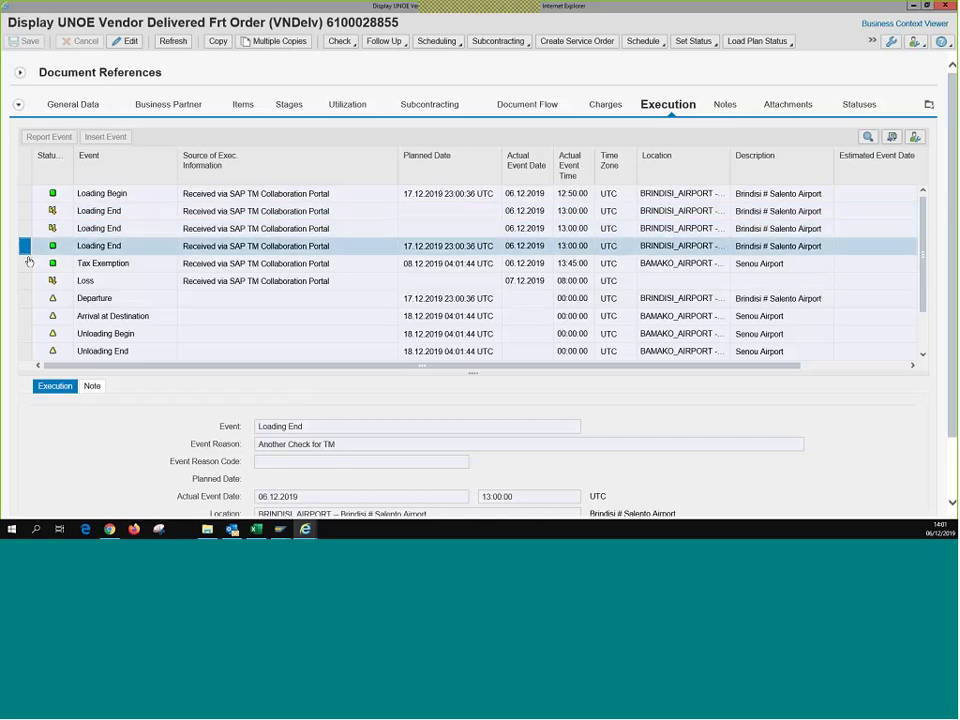
{"action": "left_click", "coordinate": [28, 263]}
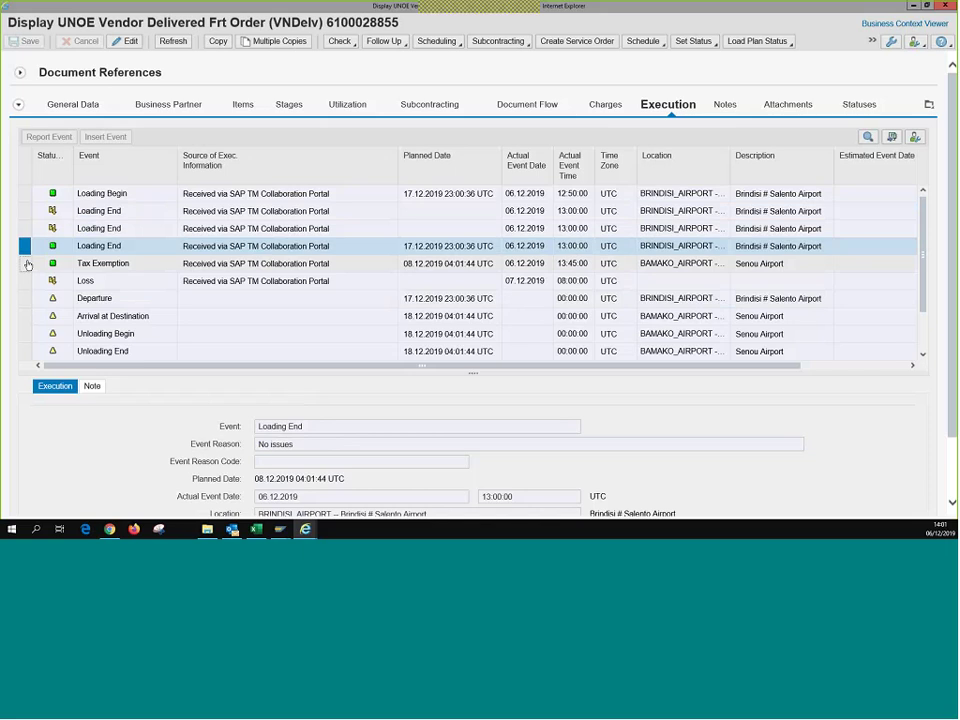
{"action": "left_click", "coordinate": [27, 283]}
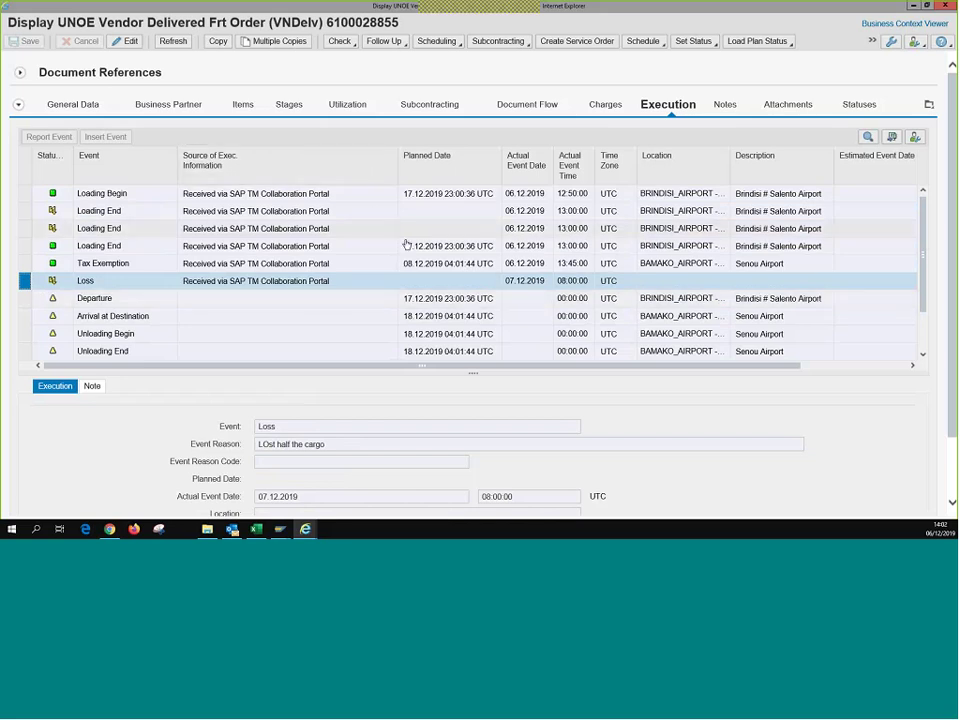
{"action": "left_click", "coordinate": [23, 196]}
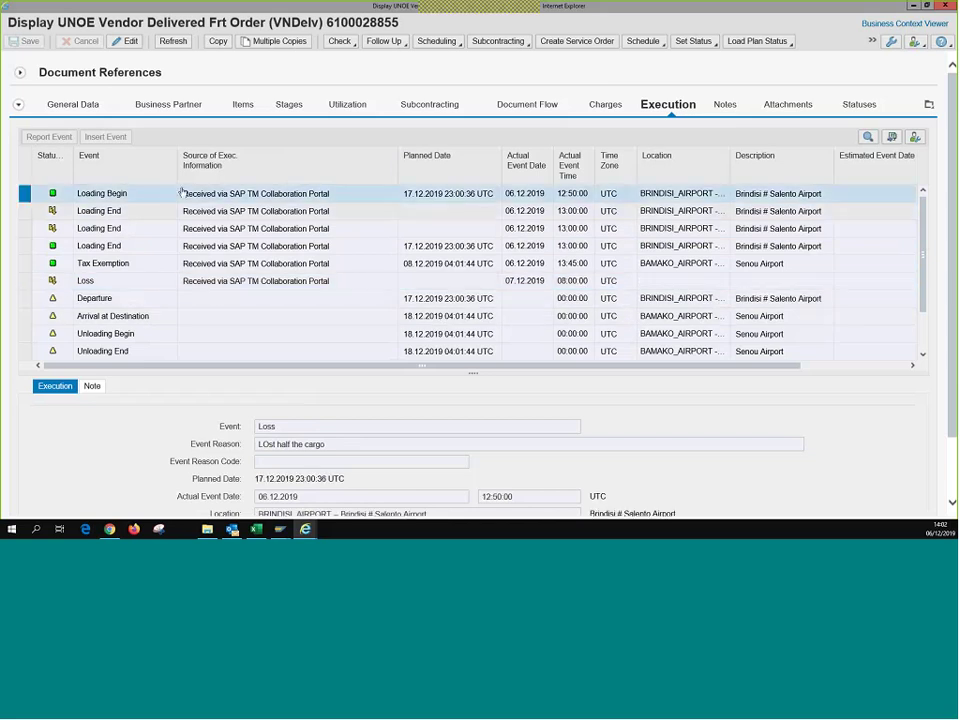
Edit the freight order, change the first Loading End event's reason to "What do you mean it's a mistake", and save.
{"action": "left_click", "coordinate": [24, 213]}
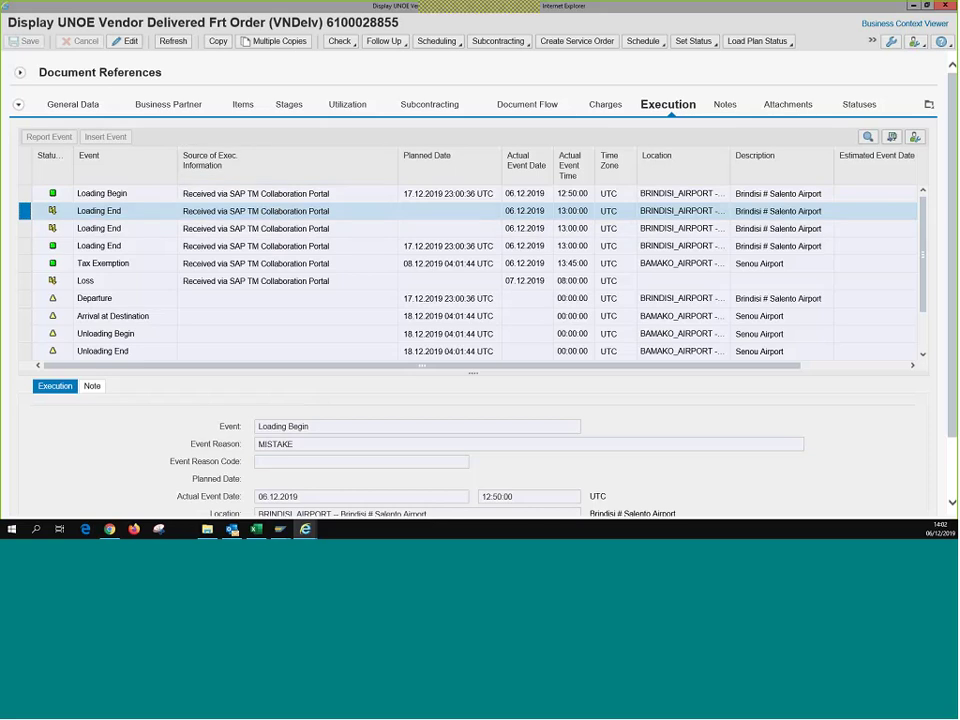
{"action": "left_click", "coordinate": [125, 41]}
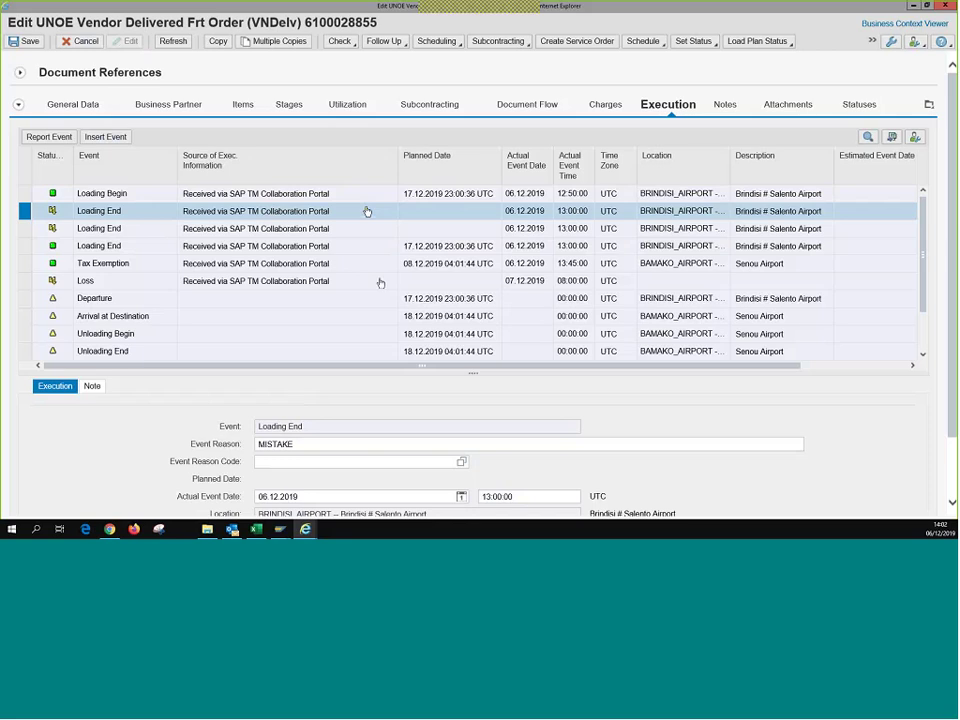
{"action": "left_click", "coordinate": [233, 444]}
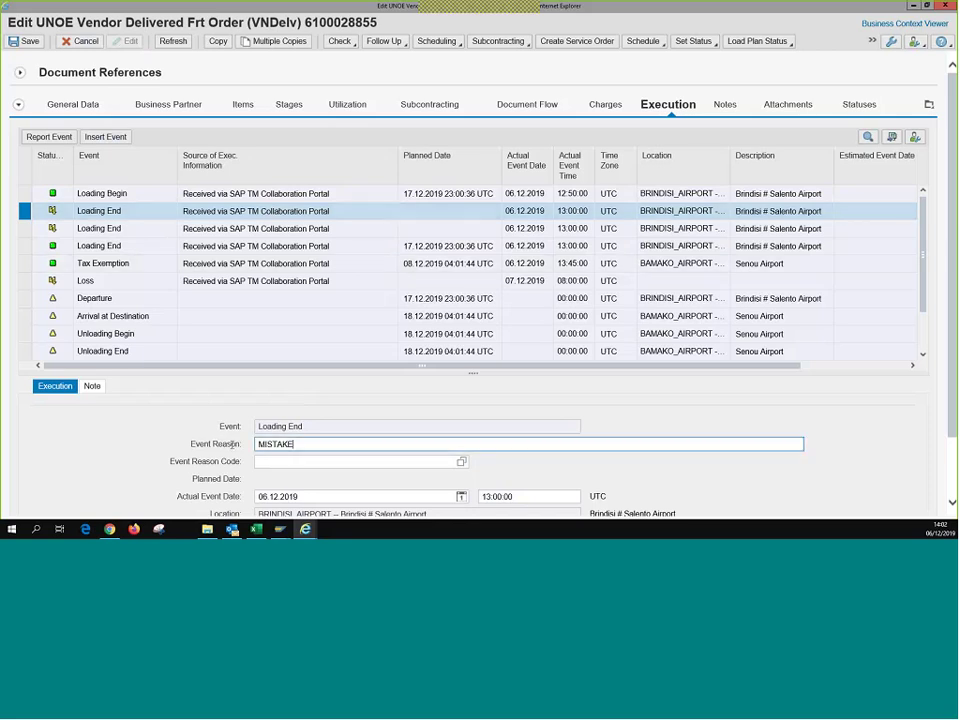
{"action": "scroll", "coordinate": [436, 406], "scroll_direction": "down", "scroll_amount": 2}
{"action": "key", "text": "ctrl+a"}
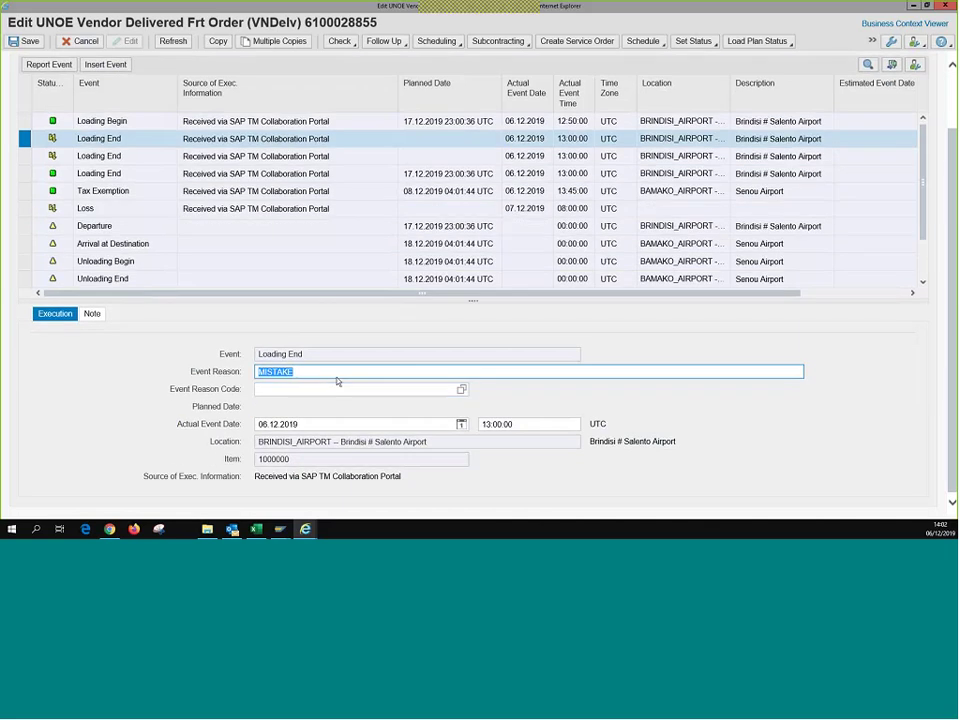
{"action": "type", "text": "What do you mean it's a mistake"}
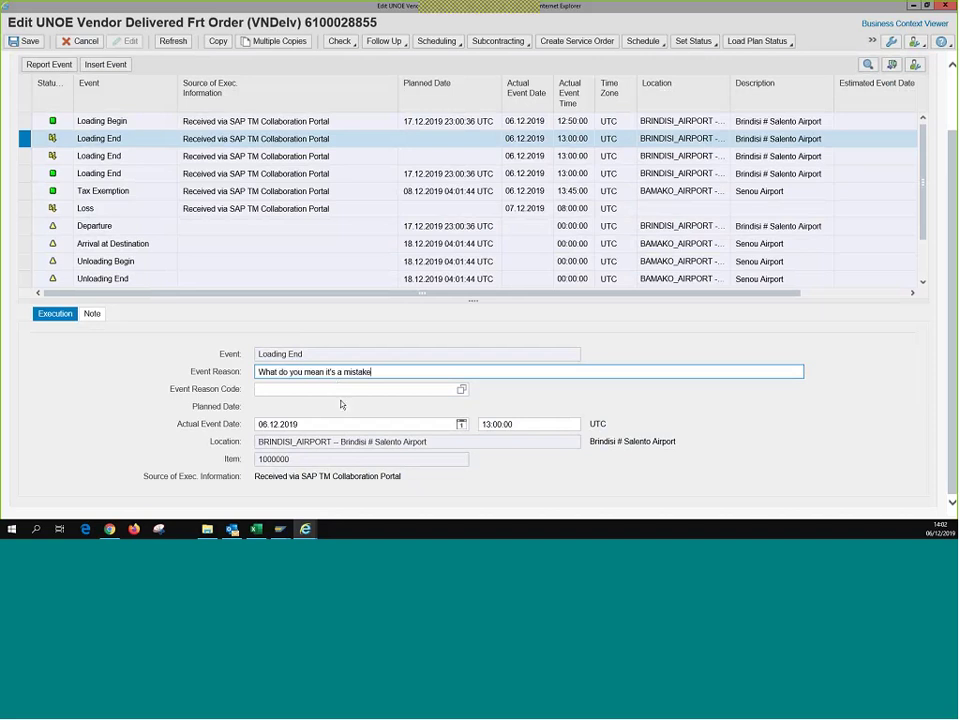
{"action": "scroll", "coordinate": [332, 339], "scroll_direction": "up", "scroll_amount": 2}
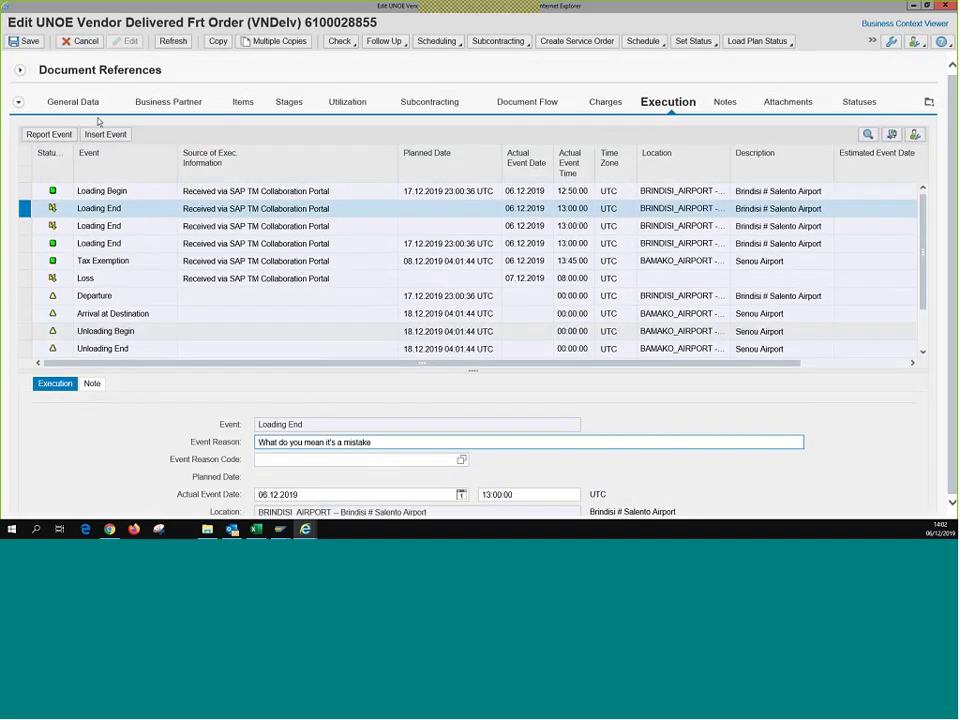
{"action": "left_click", "coordinate": [30, 42]}
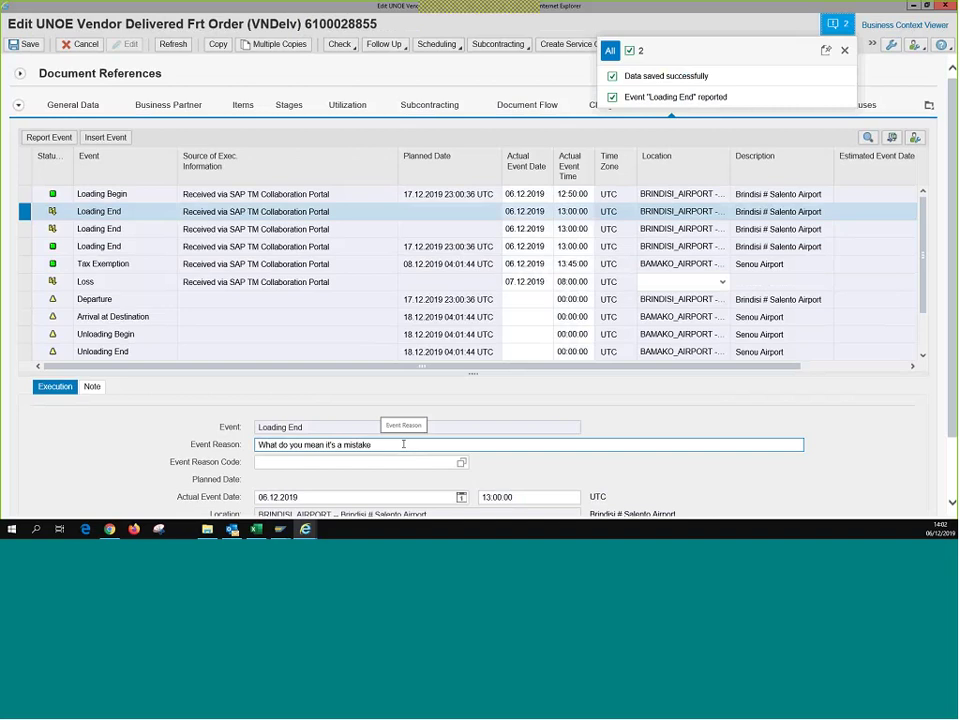
{"action": "left_click", "coordinate": [845, 50]}
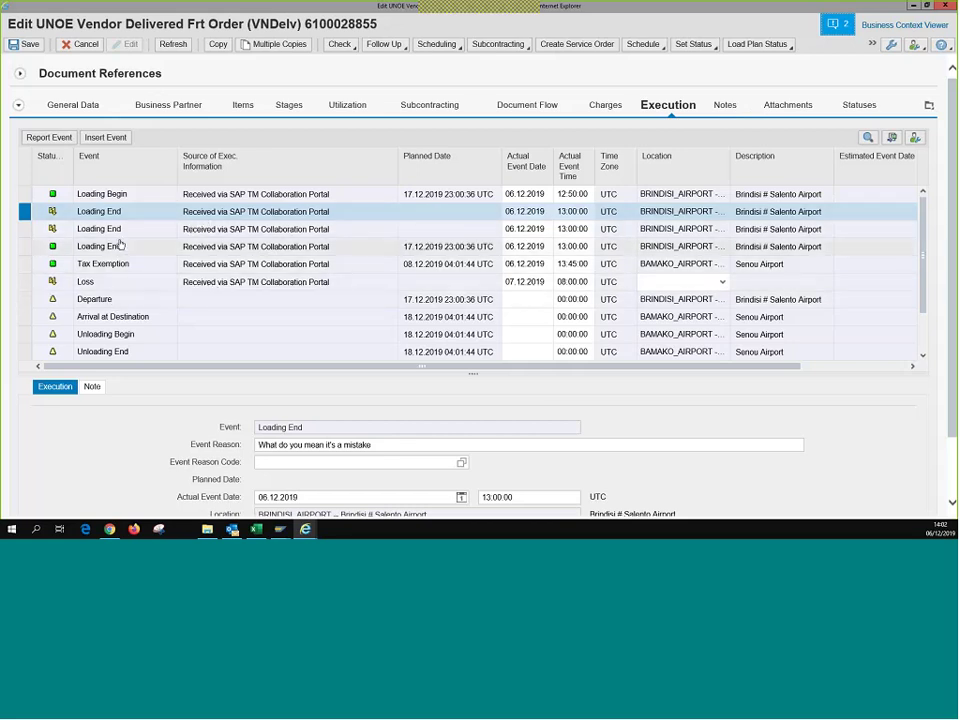
Review the execution event list and report the planned Departure event for Brindisi Salento Airport.
{"action": "scroll", "coordinate": [119, 245], "scroll_direction": "down", "scroll_amount": 3}
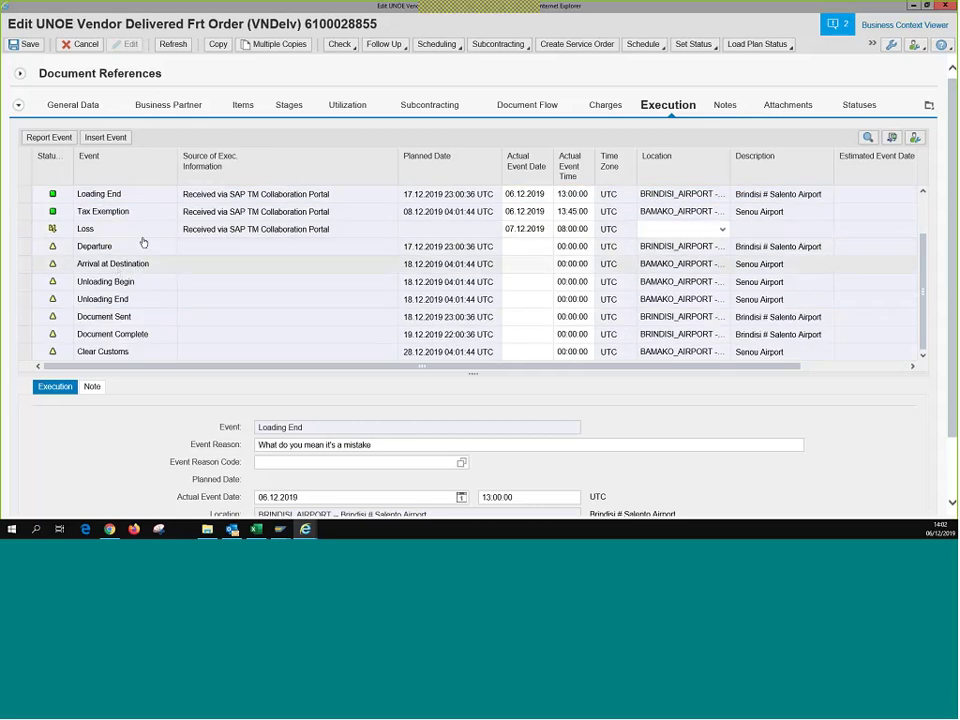
{"action": "scroll", "coordinate": [143, 242], "scroll_direction": "down", "scroll_amount": 1}
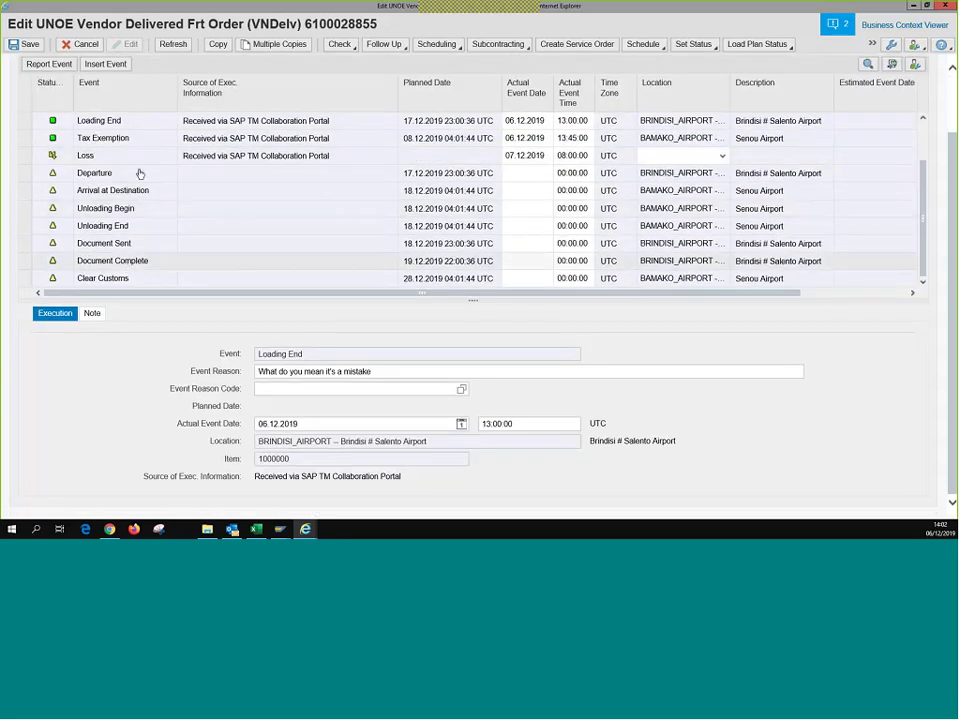
{"action": "scroll", "coordinate": [130, 230], "scroll_direction": "up", "scroll_amount": 3}
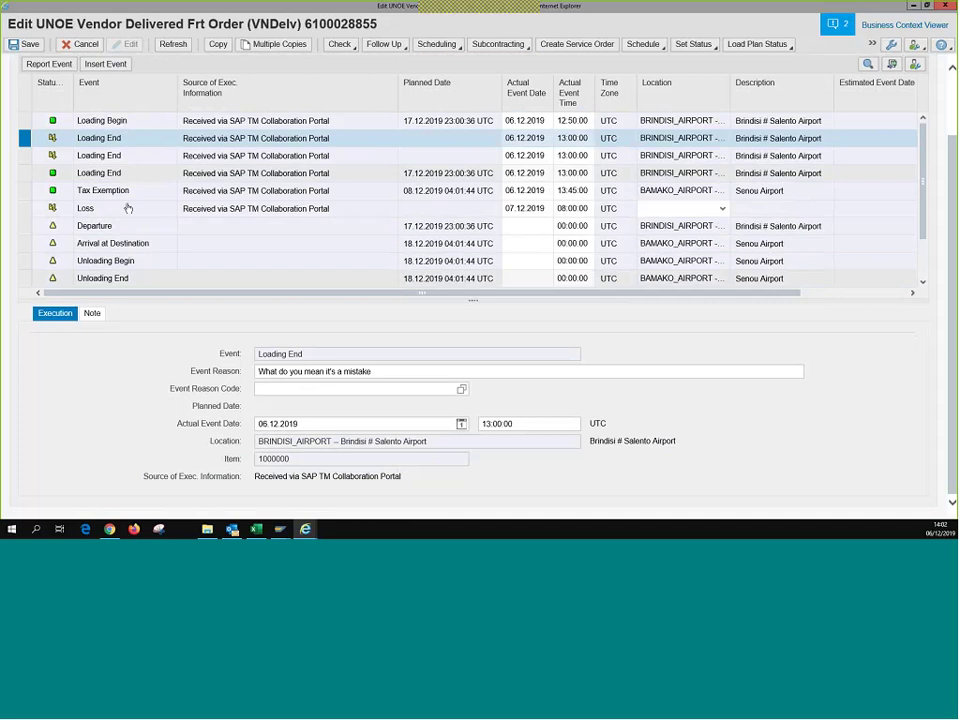
{"action": "scroll", "coordinate": [128, 207], "scroll_direction": "up", "scroll_amount": 1}
{"action": "scroll", "coordinate": [133, 246], "scroll_direction": "down", "scroll_amount": 3}
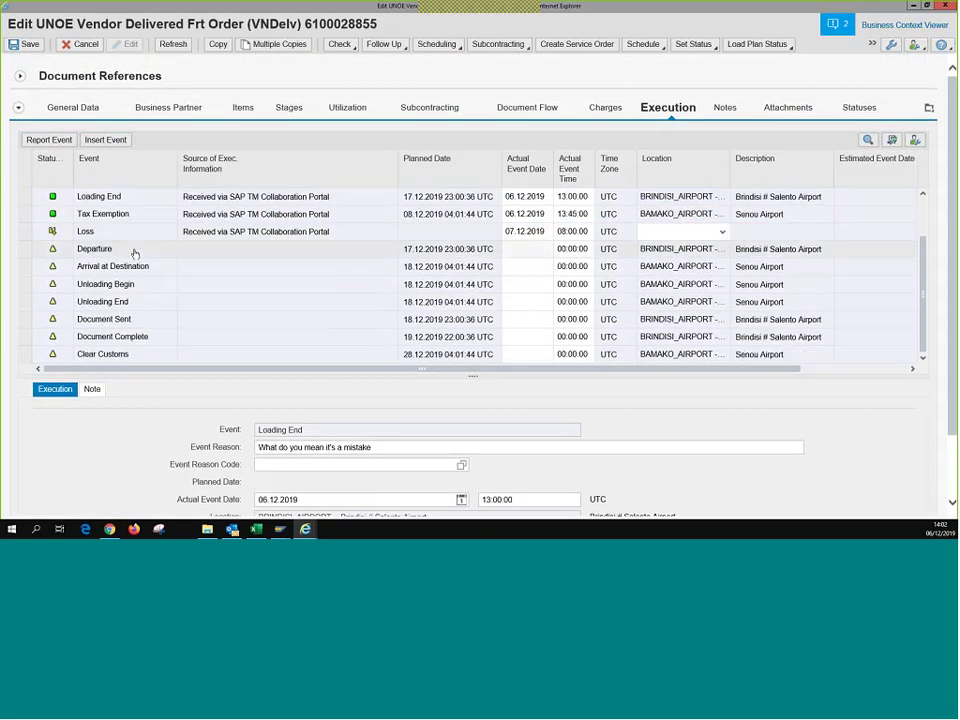
{"action": "scroll", "coordinate": [135, 250], "scroll_direction": "down", "scroll_amount": 1}
{"action": "scroll", "coordinate": [139, 215], "scroll_direction": "up", "scroll_amount": 1}
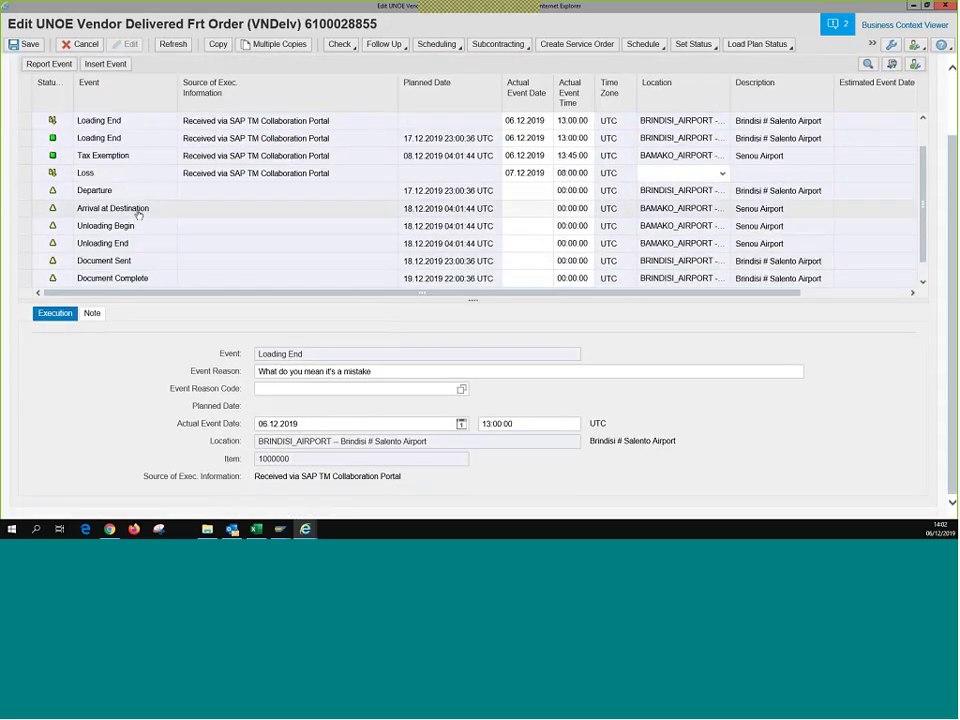
{"action": "scroll", "coordinate": [147, 156], "scroll_direction": "up", "scroll_amount": 1}
{"action": "scroll", "coordinate": [147, 190], "scroll_direction": "up", "scroll_amount": 1}
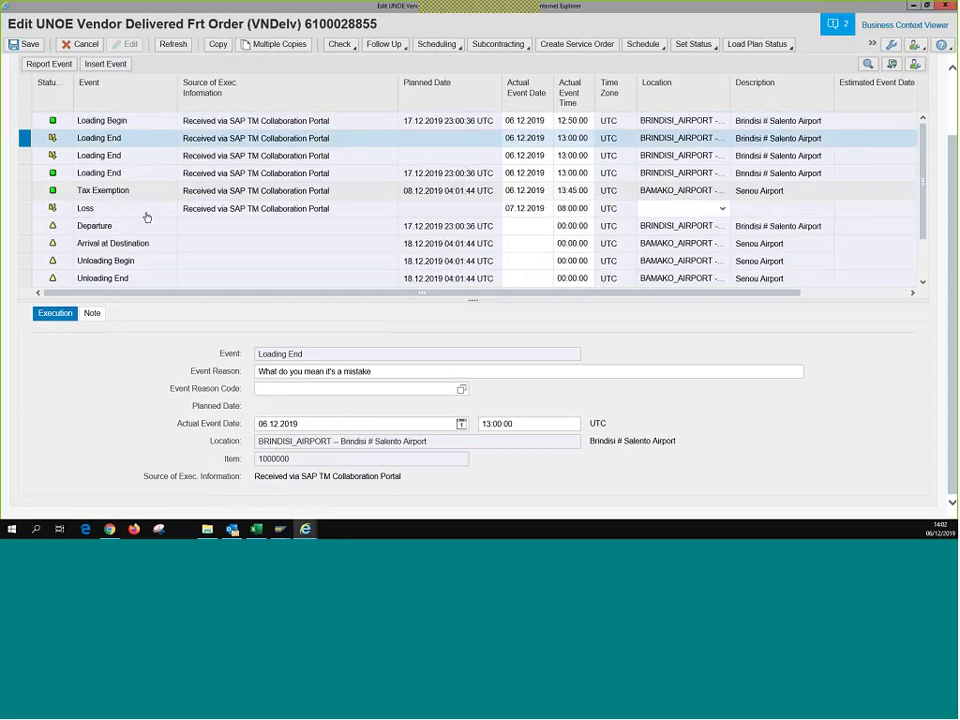
{"action": "scroll", "coordinate": [141, 243], "scroll_direction": "down", "scroll_amount": 1}
{"action": "scroll", "coordinate": [140, 243], "scroll_direction": "down", "scroll_amount": 2}
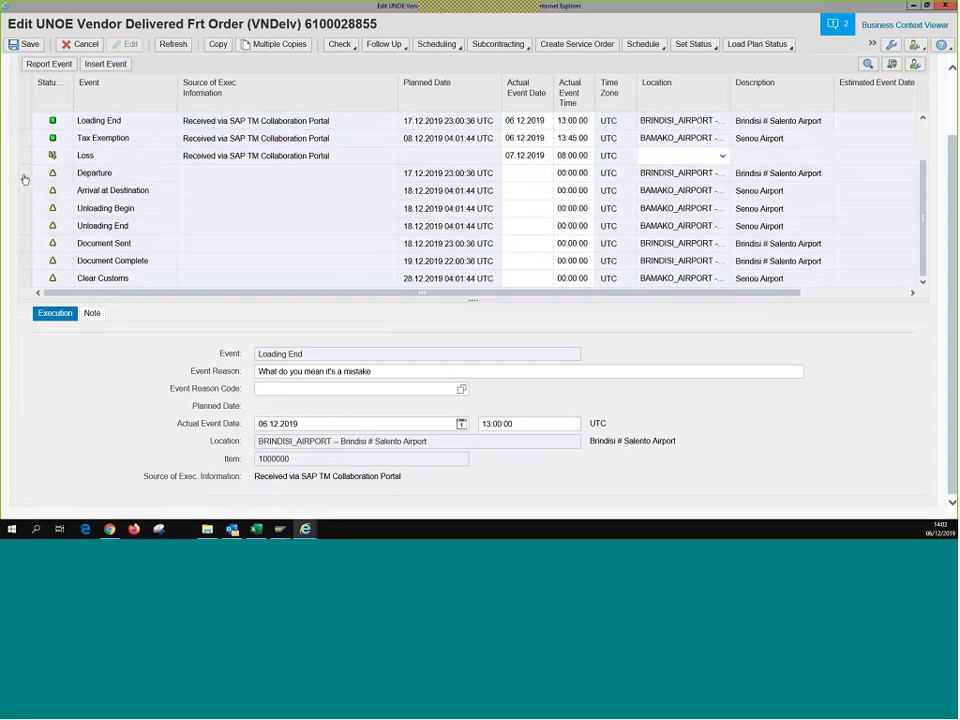
{"action": "left_click", "coordinate": [126, 170]}
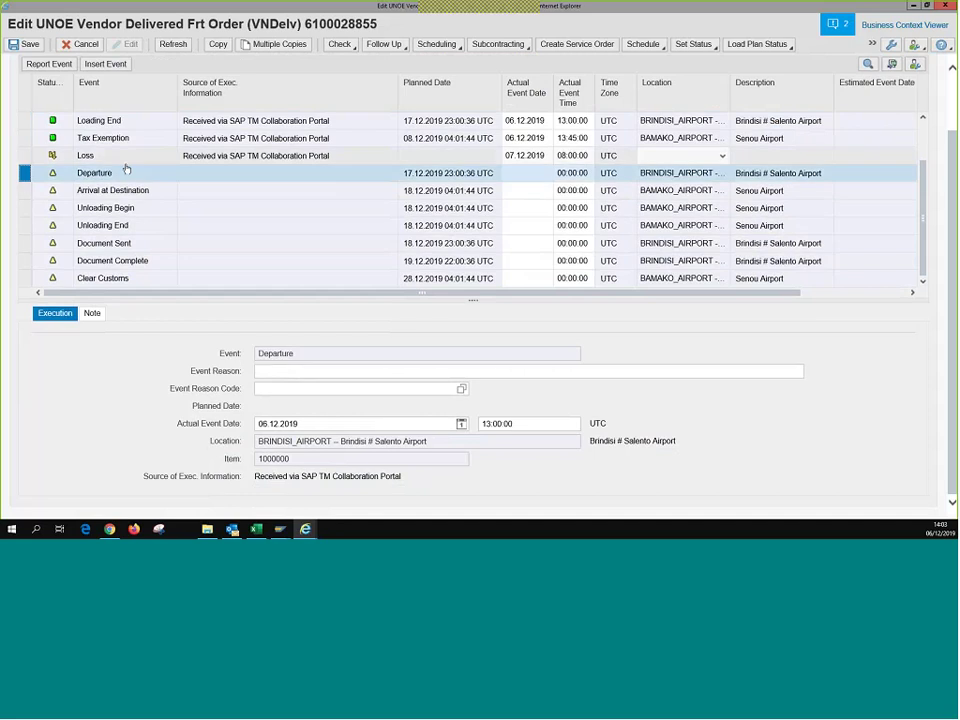
{"action": "left_click", "coordinate": [49, 63]}
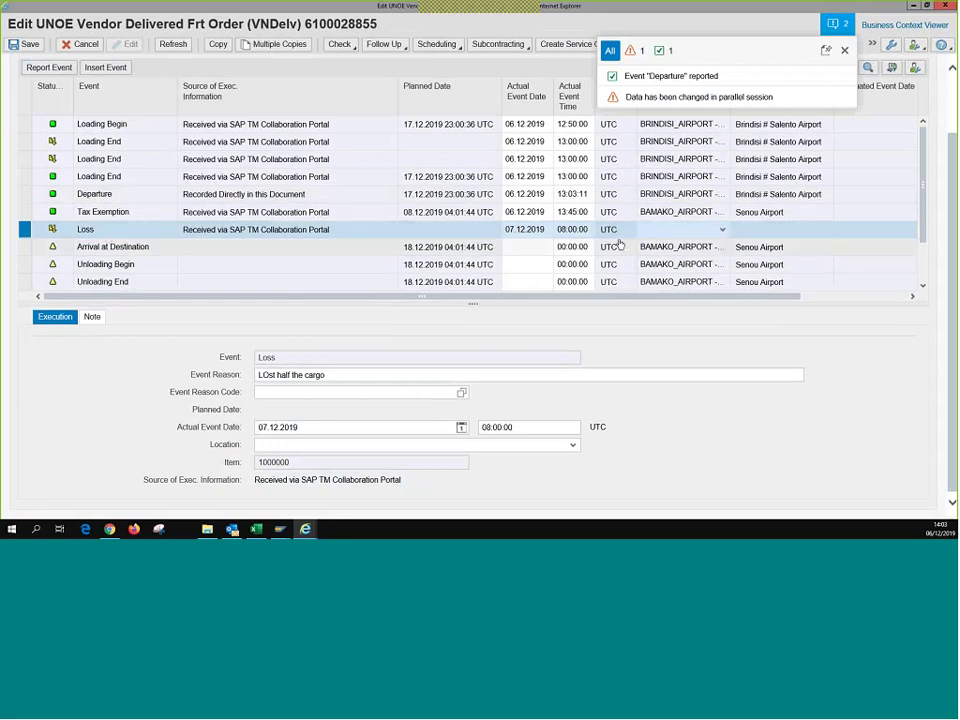
Try to set the Departure event's actual time to 13:55:11 and report it.
{"action": "left_click", "coordinate": [570, 195]}
{"action": "left_click", "coordinate": [569, 195]}
{"action": "key", "text": "BackSpace"}
{"action": "key", "text": "BackSpace"}
{"action": "key", "text": "BackSpace"}
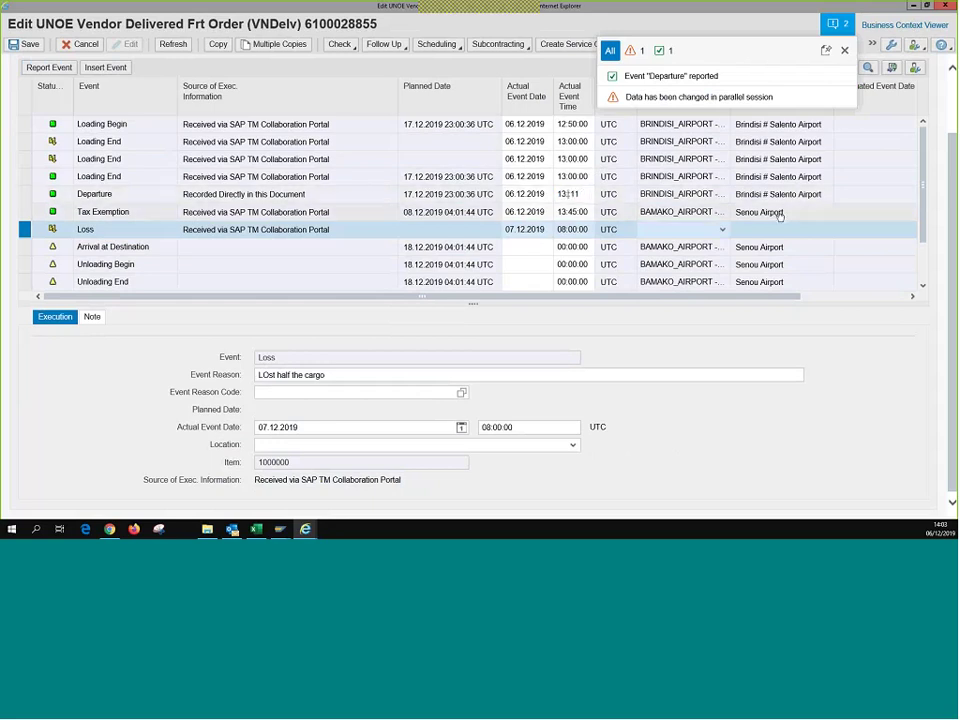
{"action": "type", "text": "55:"}
{"action": "key", "text": "Return"}
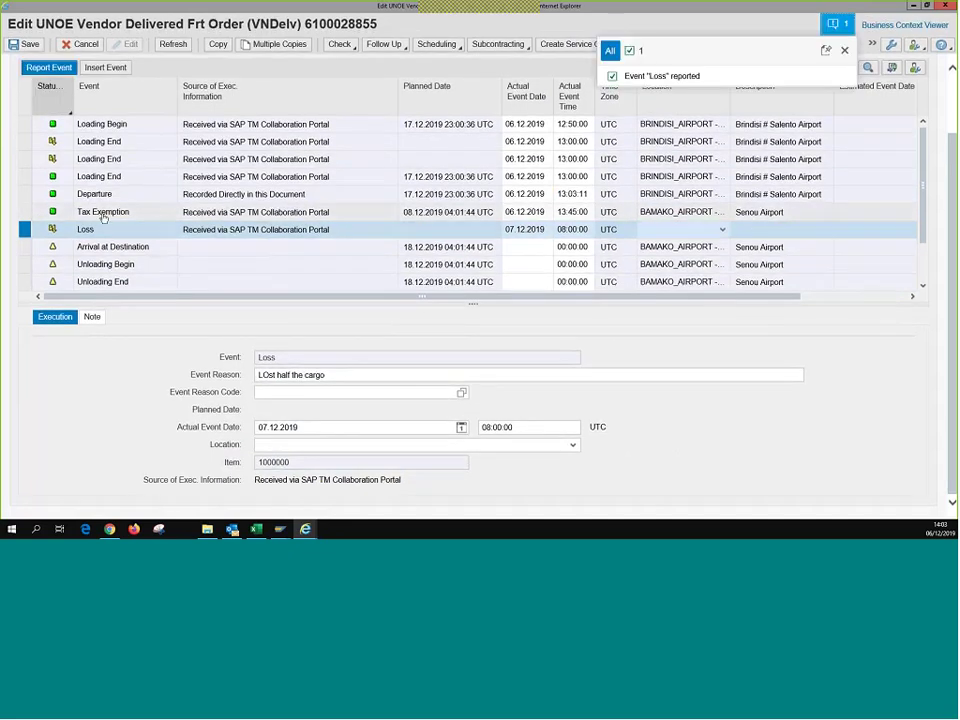
Select the Departure event, set its actual time to 13:50:11, report it, and save the freight order.
{"action": "left_click", "coordinate": [22, 196]}
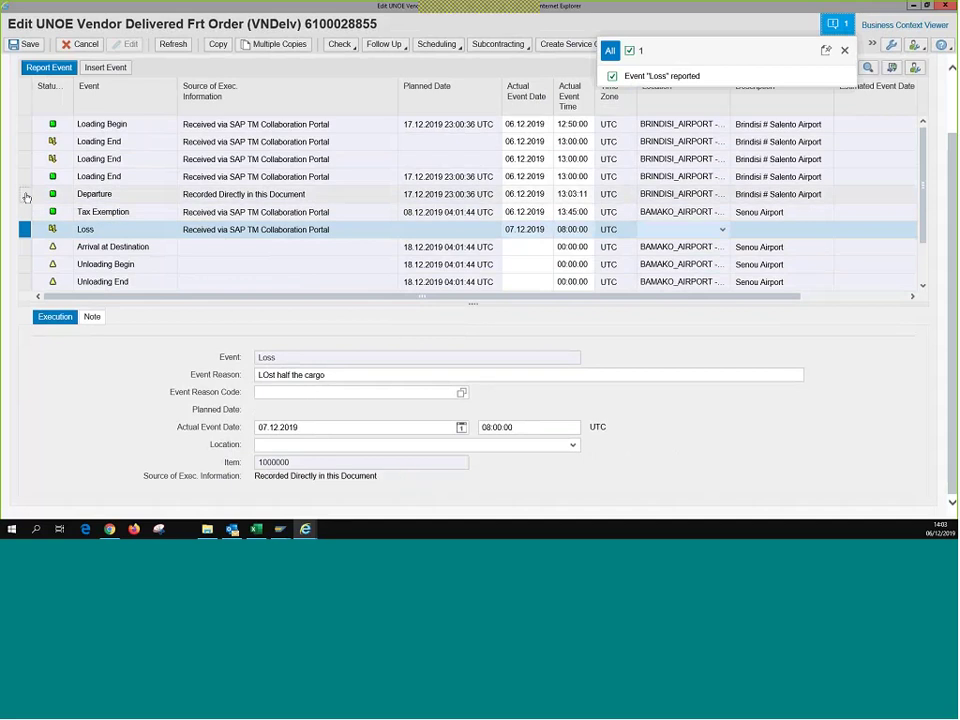
{"action": "left_click", "coordinate": [571, 191]}
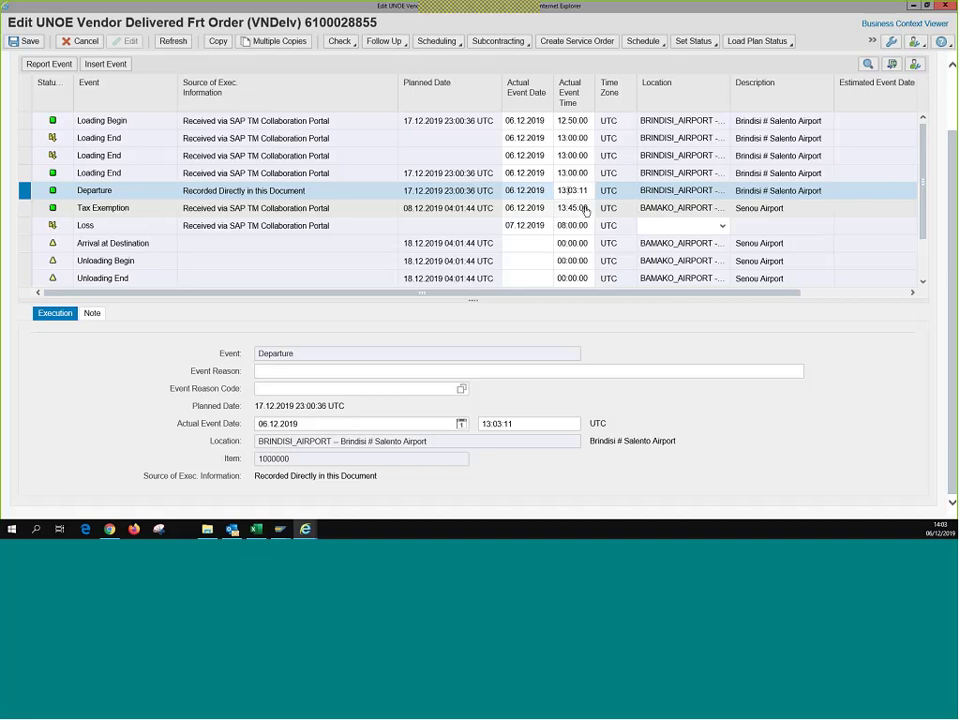
{"action": "type", "text": "50"}
{"action": "left_click", "coordinate": [62, 67]}
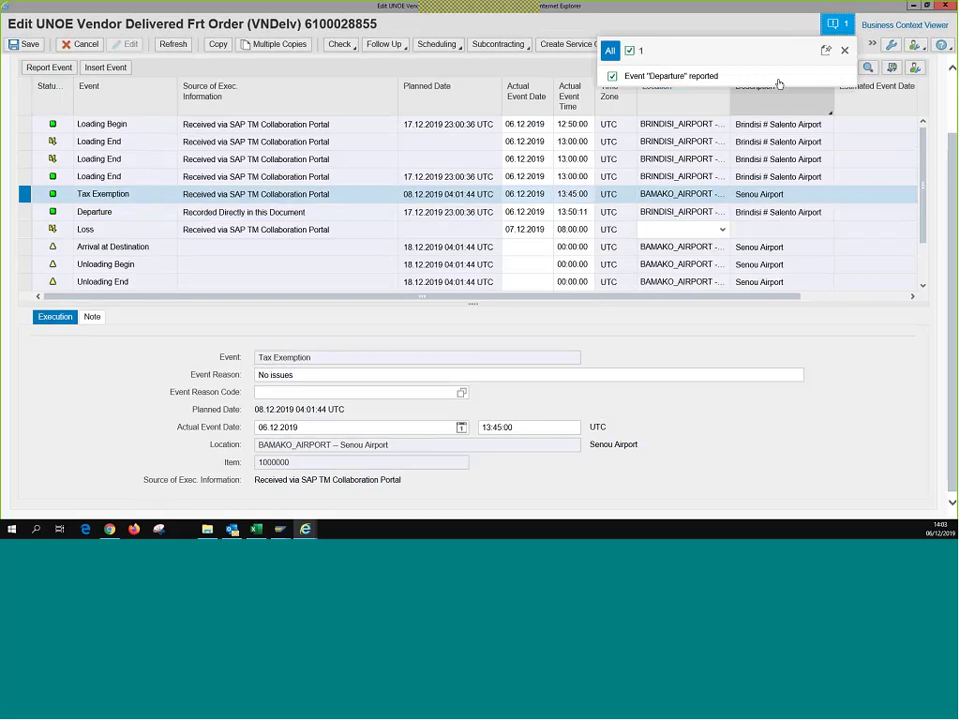
{"action": "left_click", "coordinate": [844, 50]}
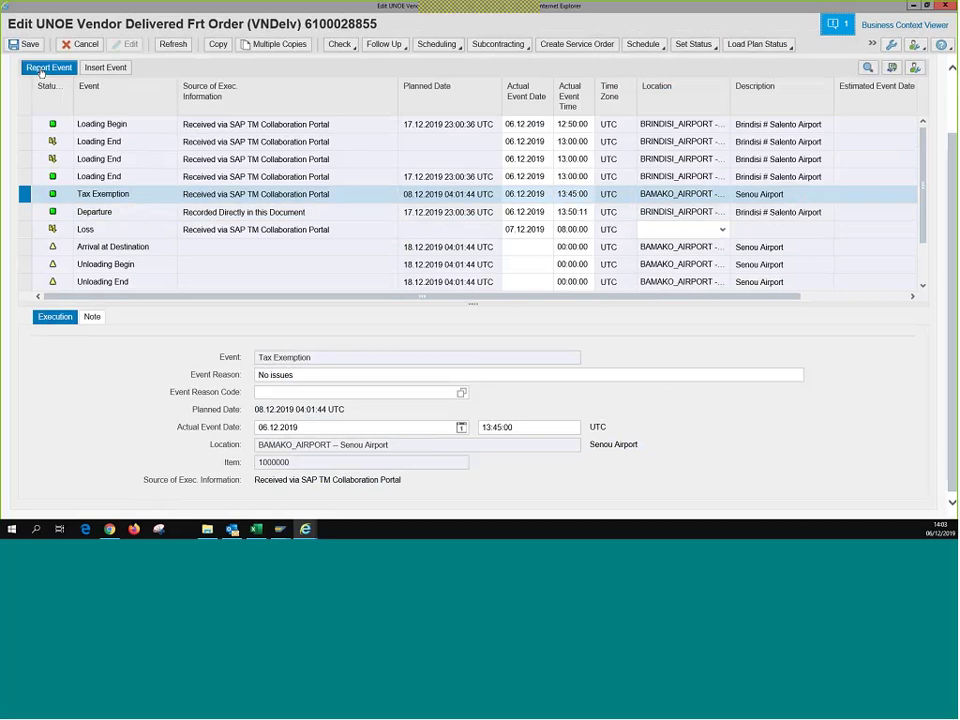
{"action": "left_click", "coordinate": [25, 44]}
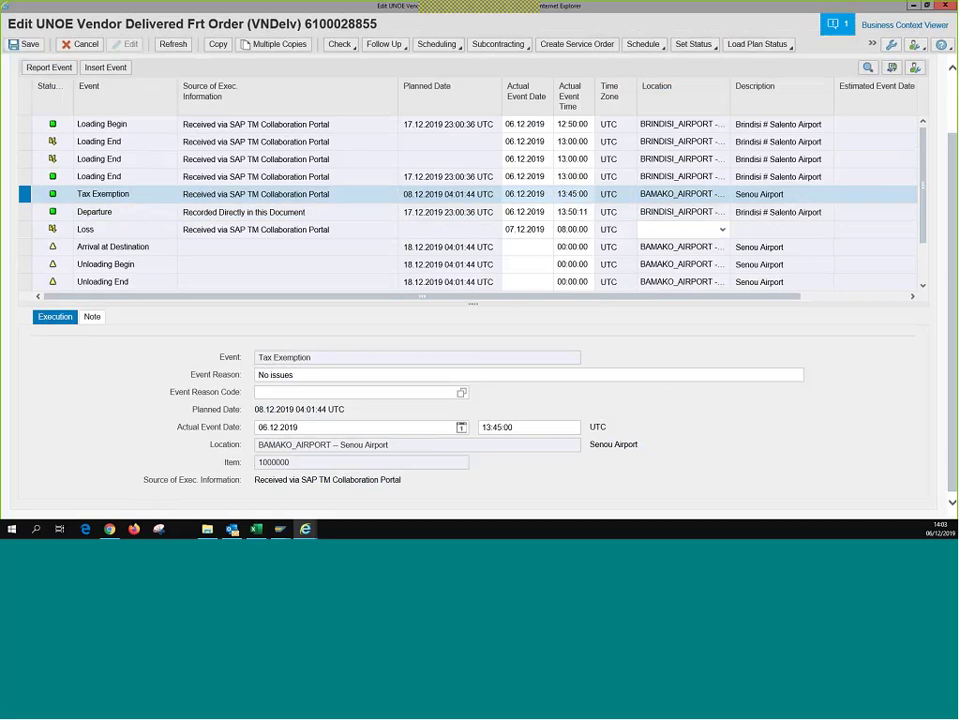
Enter "I want to see this in CCP" as the Departure event's reason and save the freight order.
{"action": "left_click", "coordinate": [25, 212]}
{"action": "left_click", "coordinate": [387, 367]}
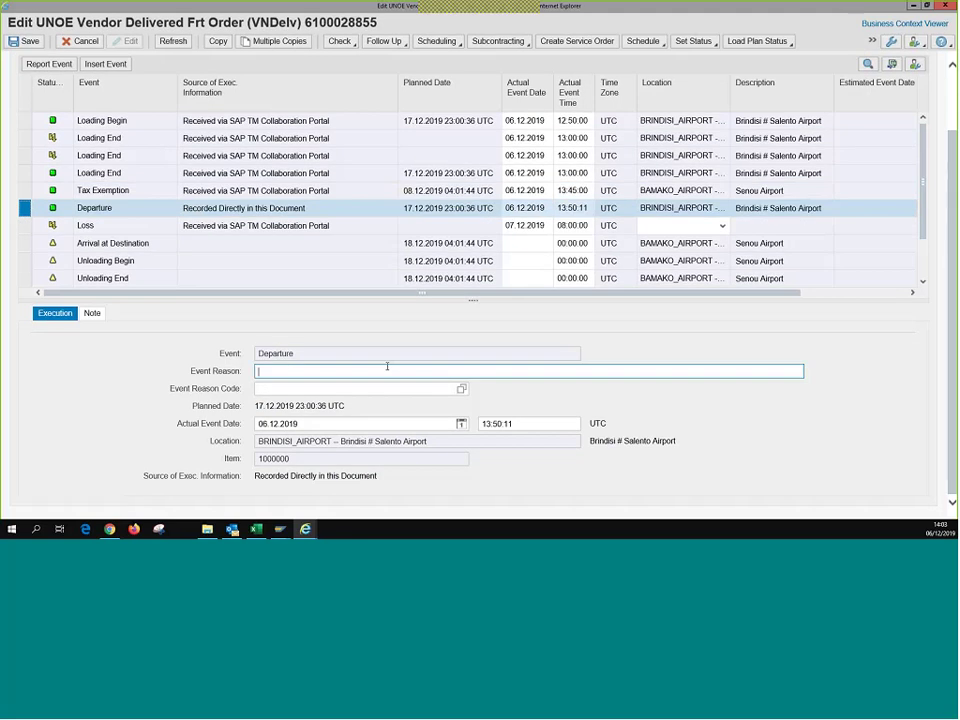
{"action": "type", "text": "I want to see this in CCP"}
{"action": "left_click", "coordinate": [24, 41]}
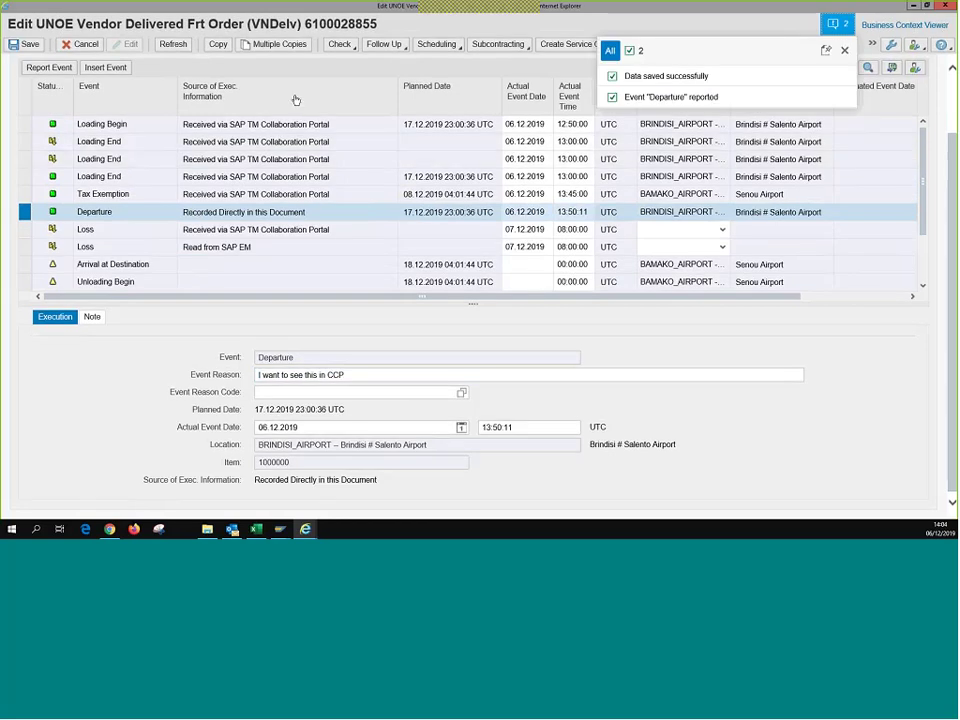
Insert a new Loss execution event and set its location to BRINDISI_AIRPORT (Brindisi # Salento Airport).
{"action": "left_click", "coordinate": [112, 68]}
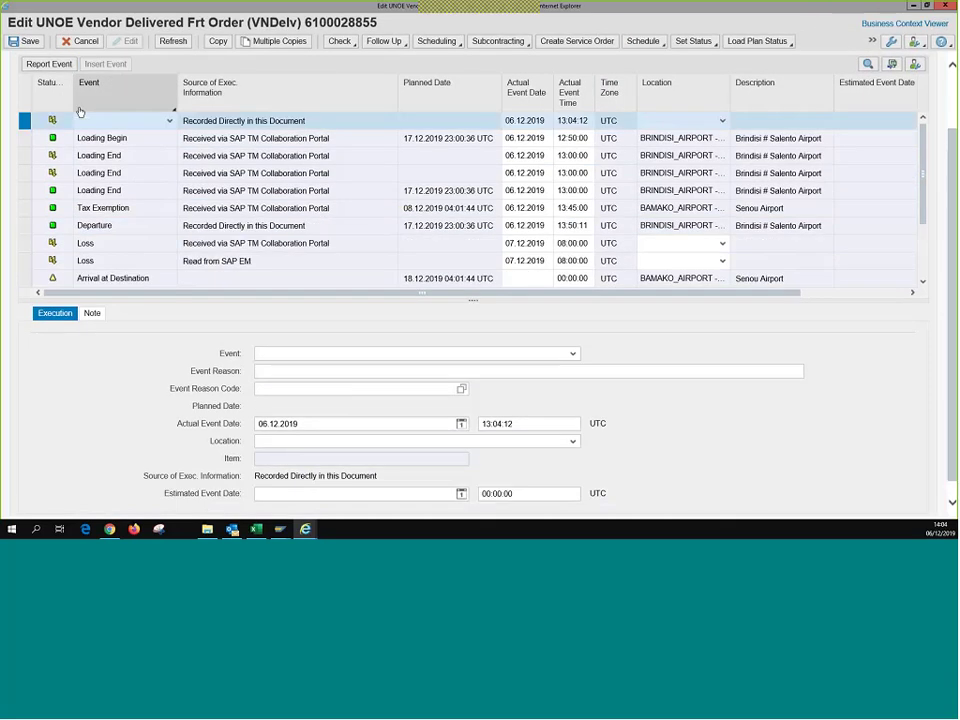
{"action": "left_click", "coordinate": [172, 122]}
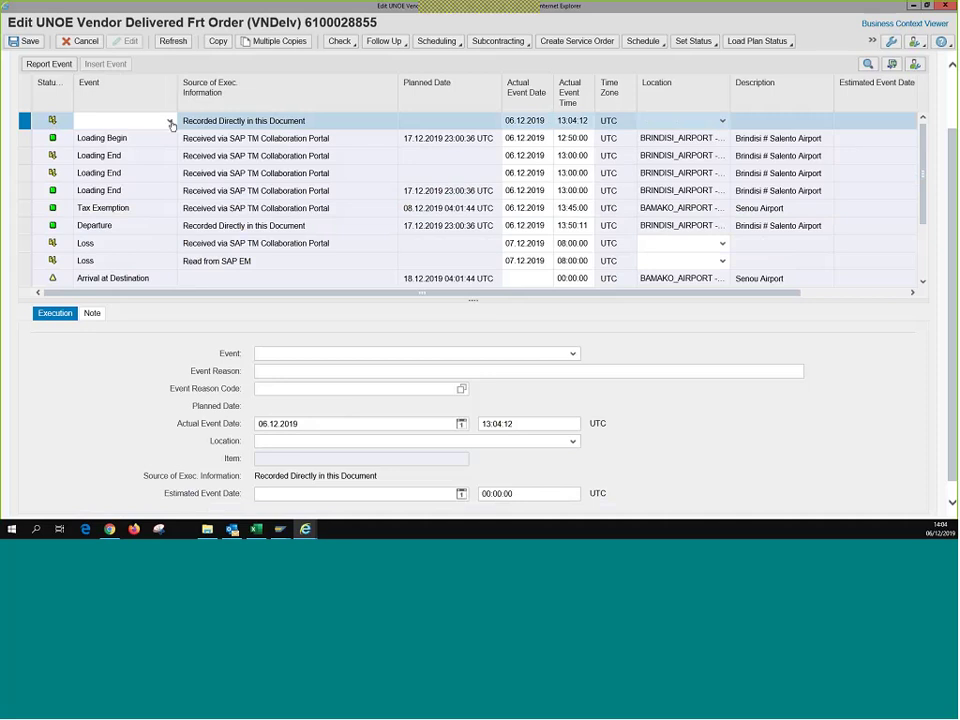
{"action": "left_click", "coordinate": [172, 122]}
{"action": "scroll", "coordinate": [128, 212], "scroll_direction": "down", "scroll_amount": 2}
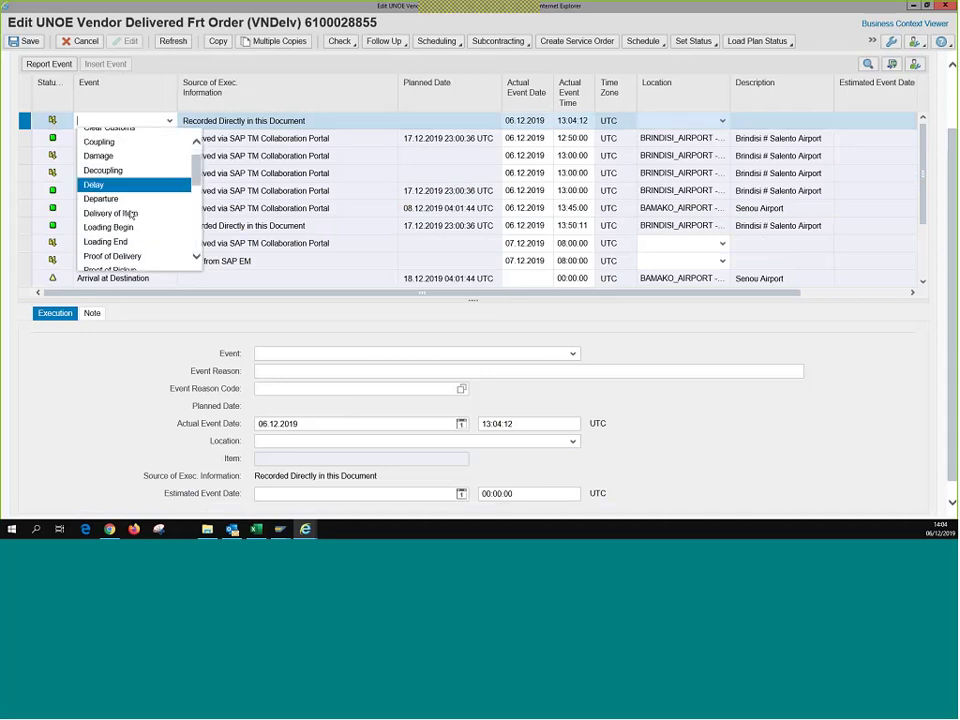
{"action": "scroll", "coordinate": [170, 218], "scroll_direction": "down", "scroll_amount": 5}
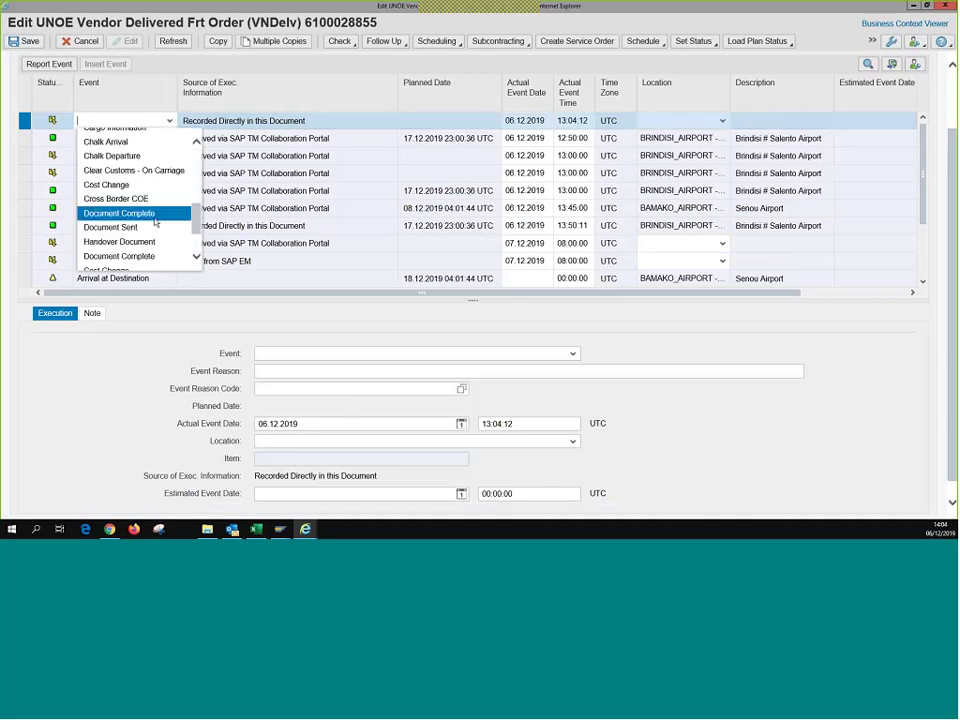
{"action": "scroll", "coordinate": [155, 222], "scroll_direction": "down", "scroll_amount": 1}
{"action": "left_click", "coordinate": [114, 214]}
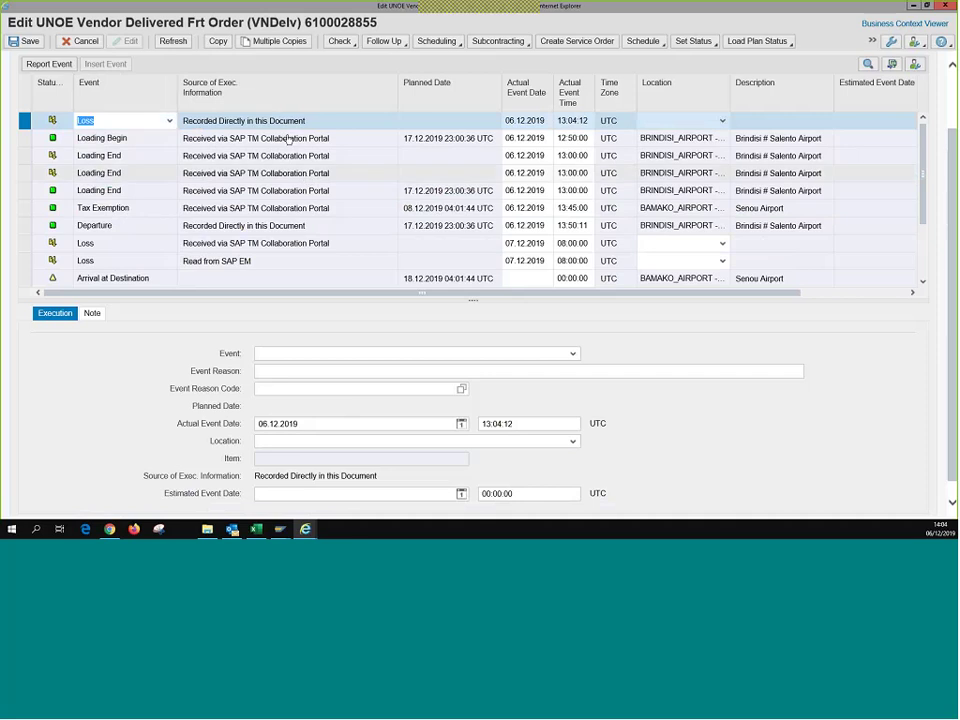
{"action": "left_click", "coordinate": [722, 121]}
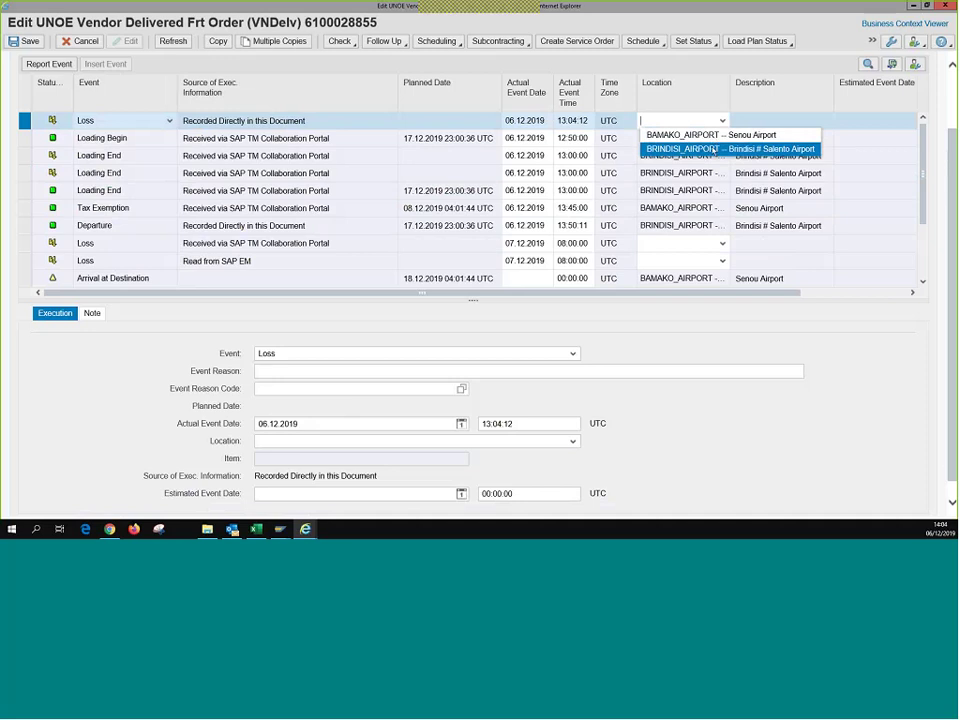
{"action": "left_click", "coordinate": [713, 149]}
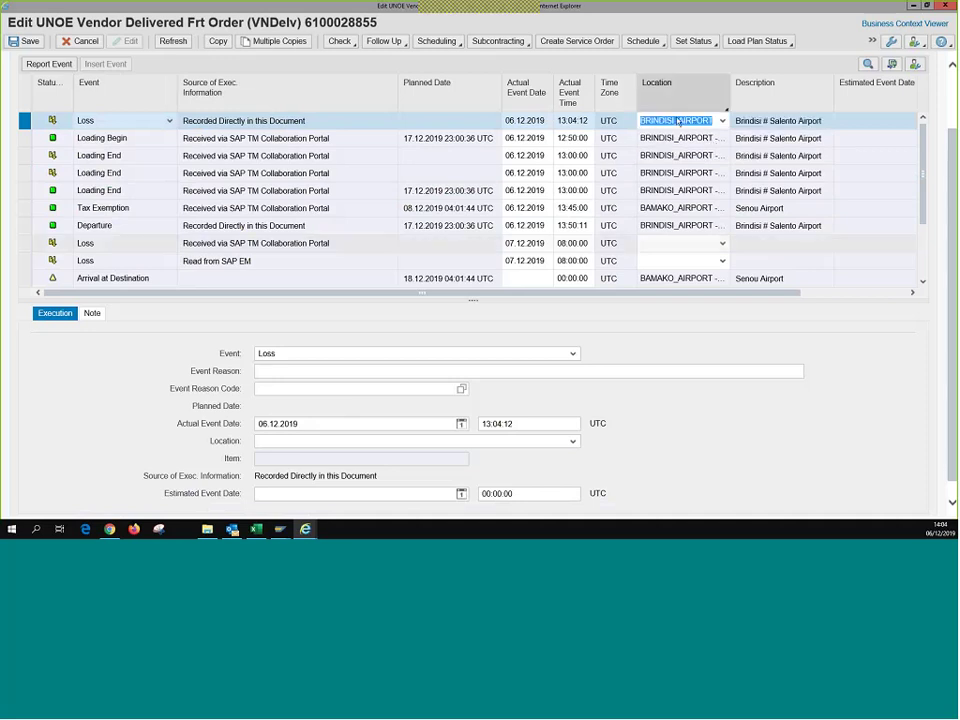
Enter "Please be specific" as the new Loss event's reason and report the event.
{"action": "left_click", "coordinate": [418, 371]}
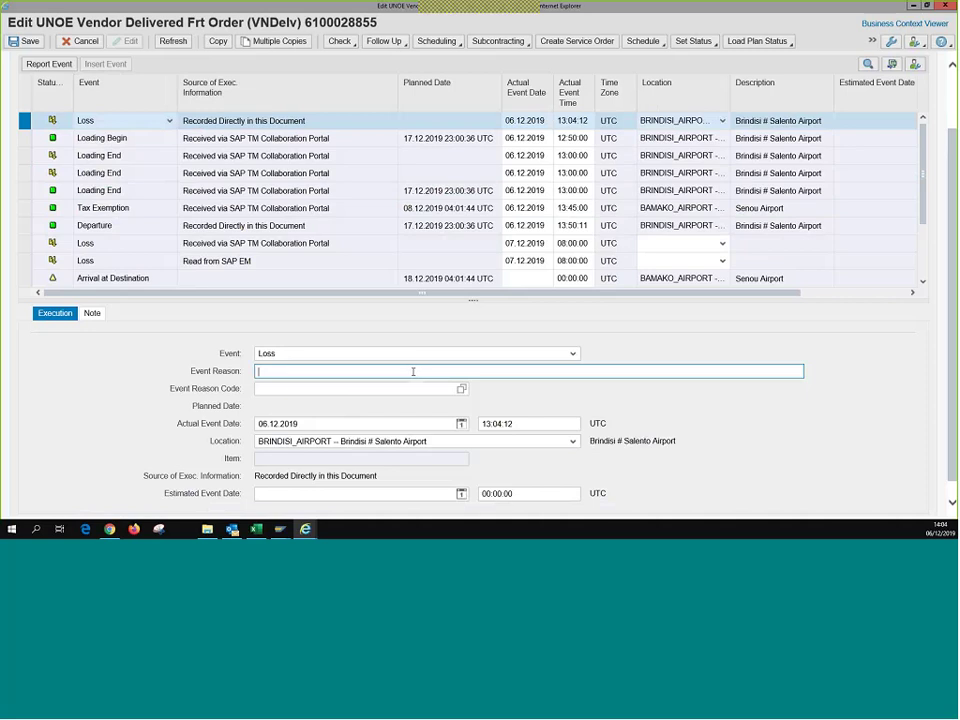
{"action": "type", "text": "Please be specific"}
{"action": "left_click", "coordinate": [58, 64]}
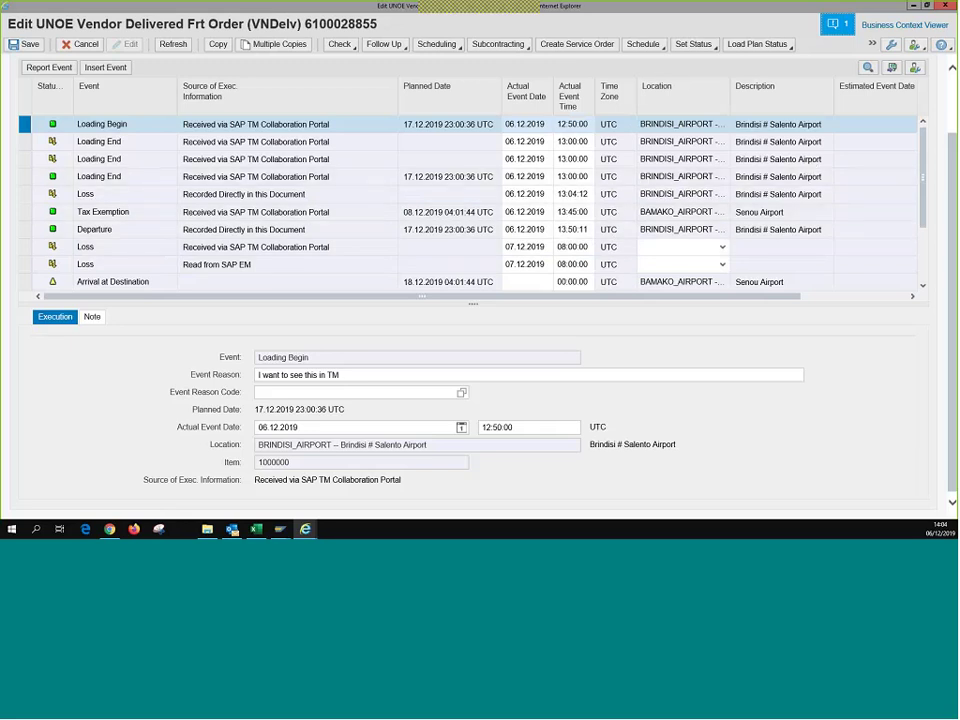
Insert a new English note in the freight order with the text type TM TOR Execution EM Comment.
{"action": "scroll", "coordinate": [726, 114], "scroll_direction": "up", "scroll_amount": 1}
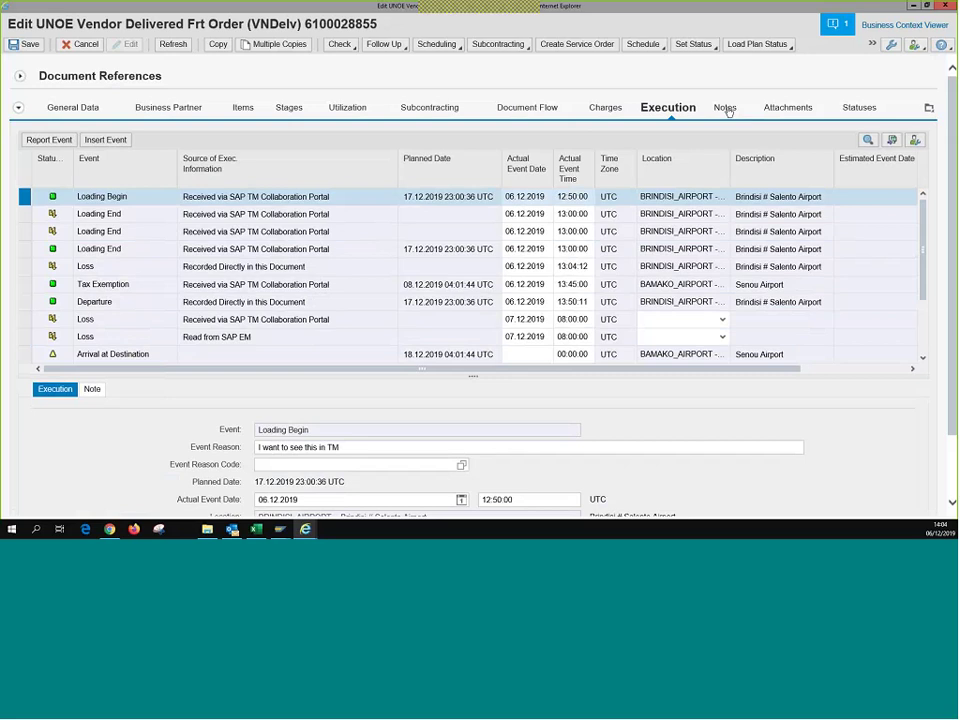
{"action": "left_click", "coordinate": [726, 108]}
{"action": "left_click", "coordinate": [325, 192]}
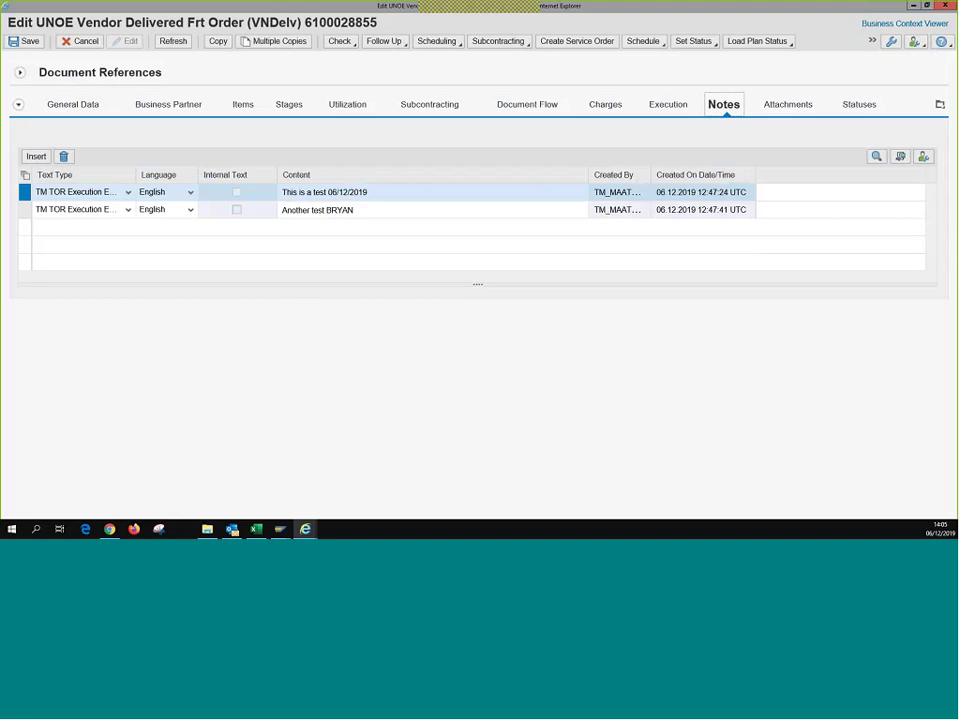
{"action": "left_click", "coordinate": [36, 156]}
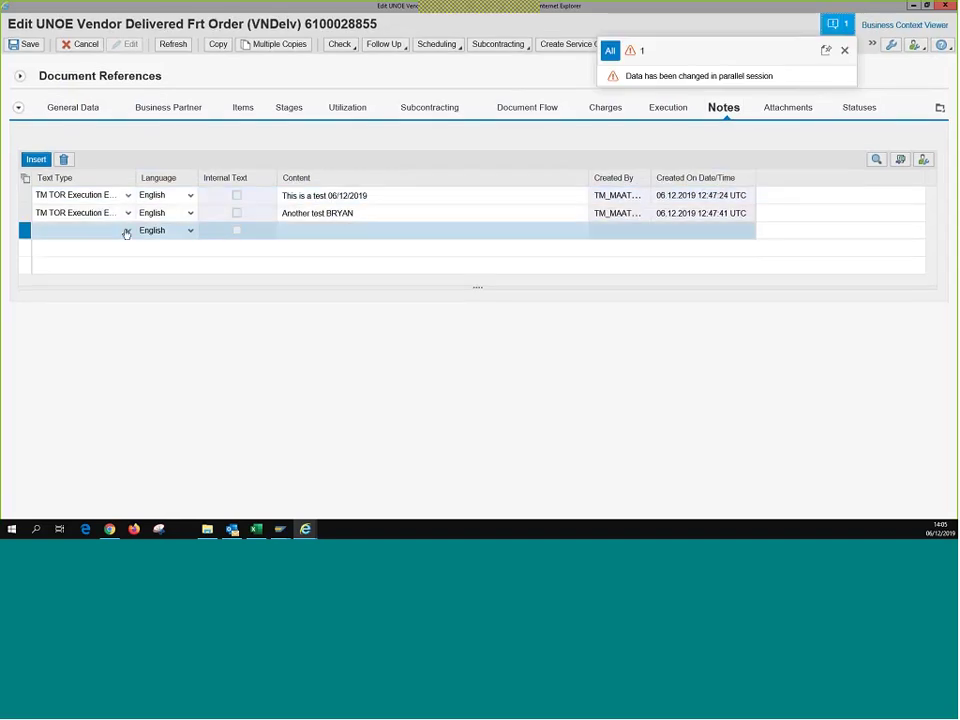
{"action": "left_click", "coordinate": [127, 231]}
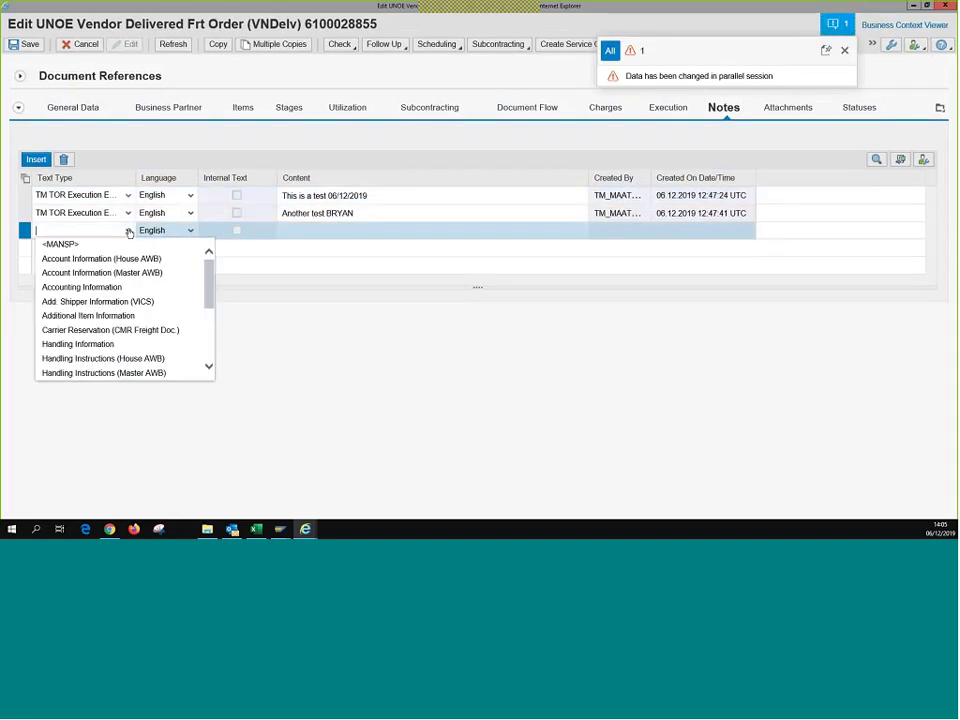
{"action": "scroll", "coordinate": [207, 364], "scroll_direction": "down", "scroll_amount": 5}
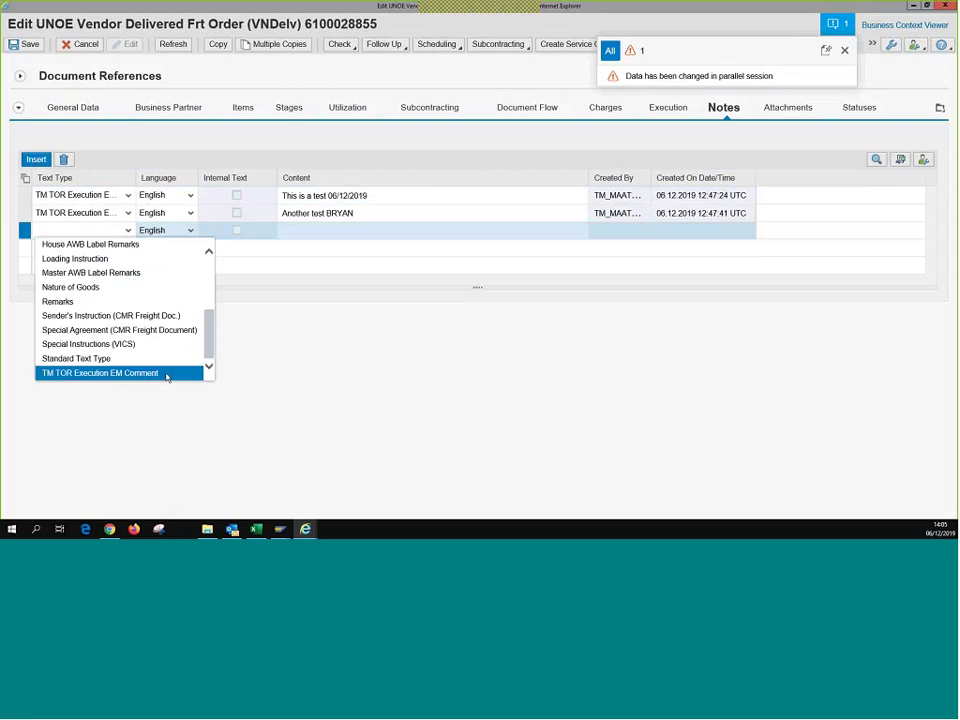
{"action": "left_click", "coordinate": [167, 373]}
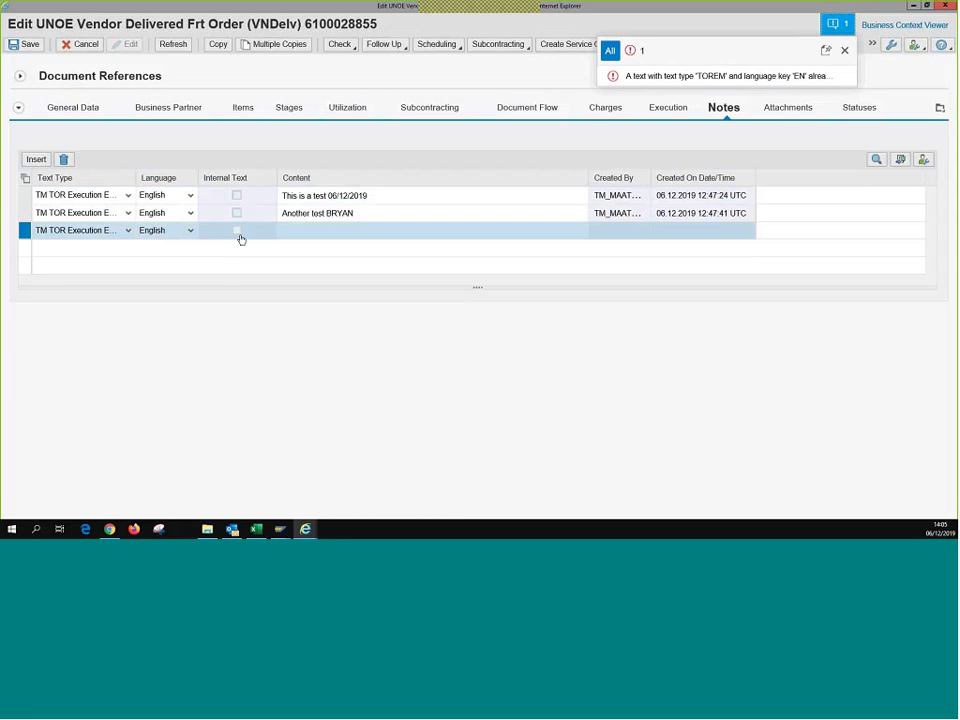
Enter "please see in CCP" as the new note's content and try to save the freight order.
{"action": "left_click", "coordinate": [308, 231]}
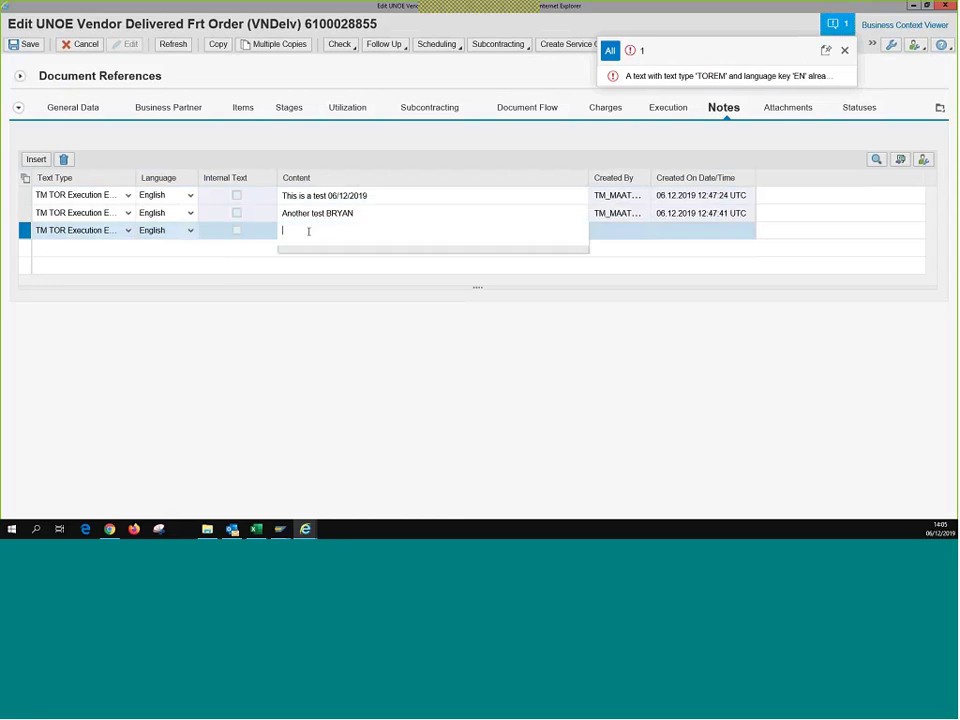
{"action": "type", "text": "please see in CCP"}
{"action": "key", "text": "Return"}
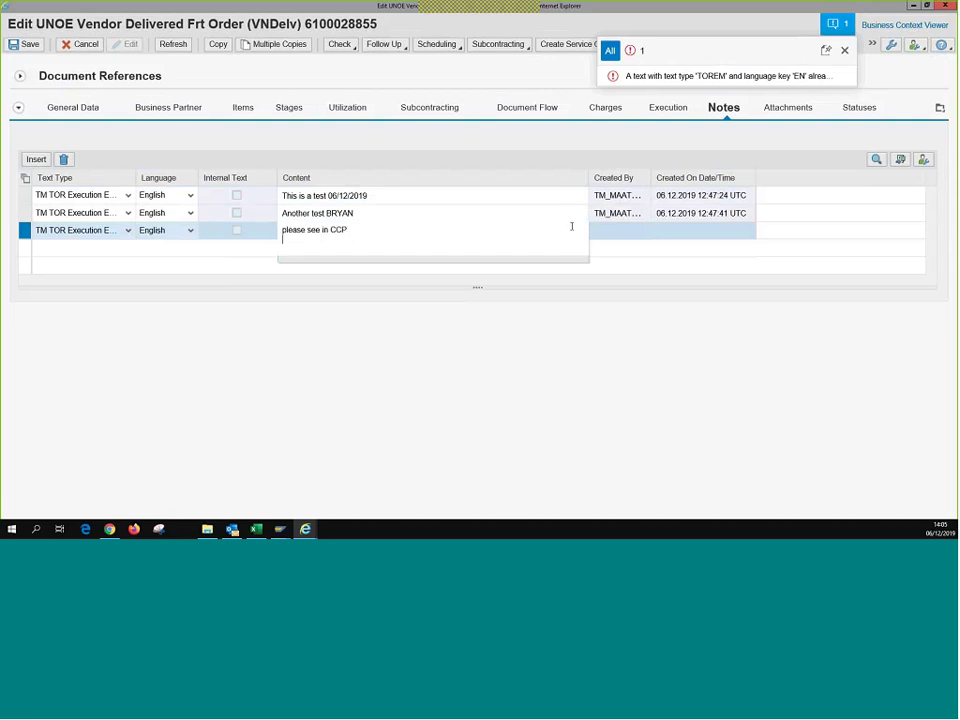
{"action": "key", "text": "ctrl+s"}
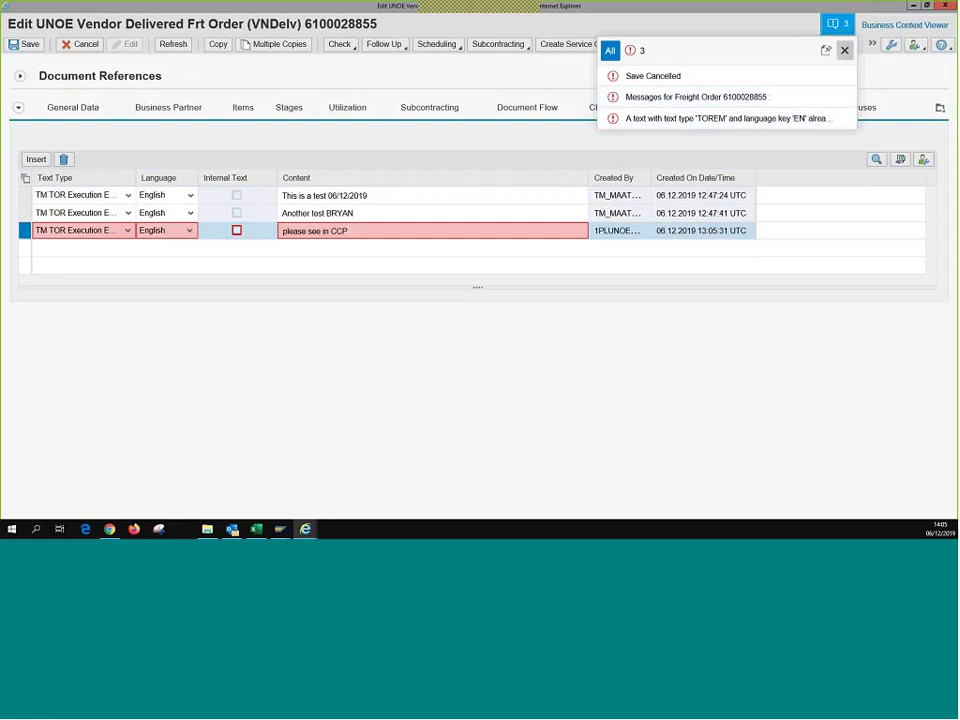
{"action": "left_click", "coordinate": [844, 50]}
Change the "please see in CCP" note's text type to Remarks and save the freight order.
{"action": "left_click", "coordinate": [127, 230]}
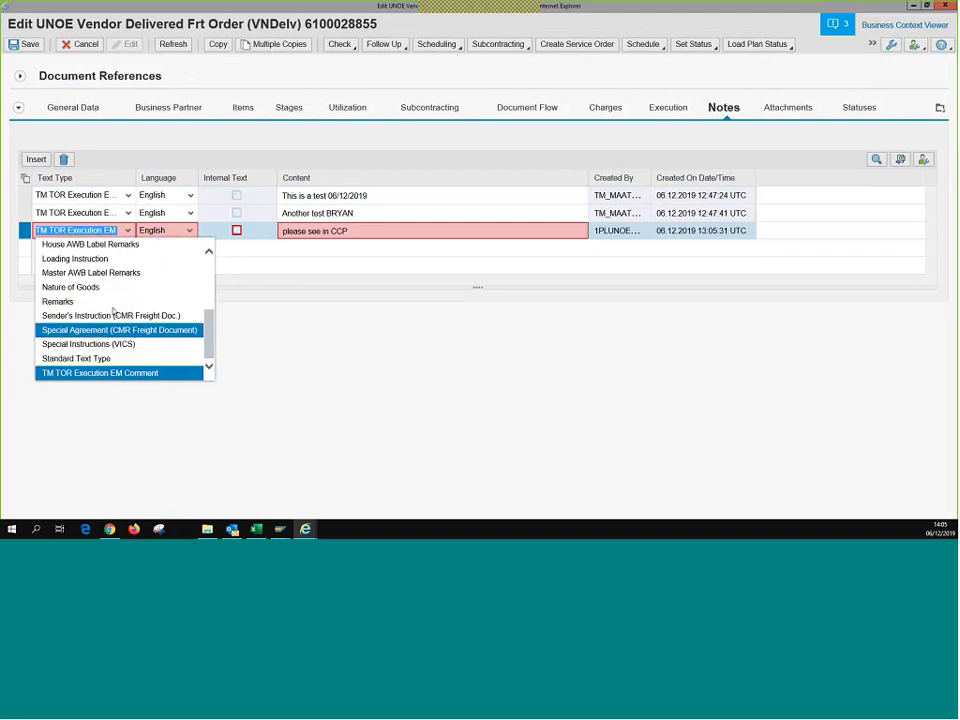
{"action": "left_click", "coordinate": [118, 296]}
{"action": "key", "text": "ctrl+s"}
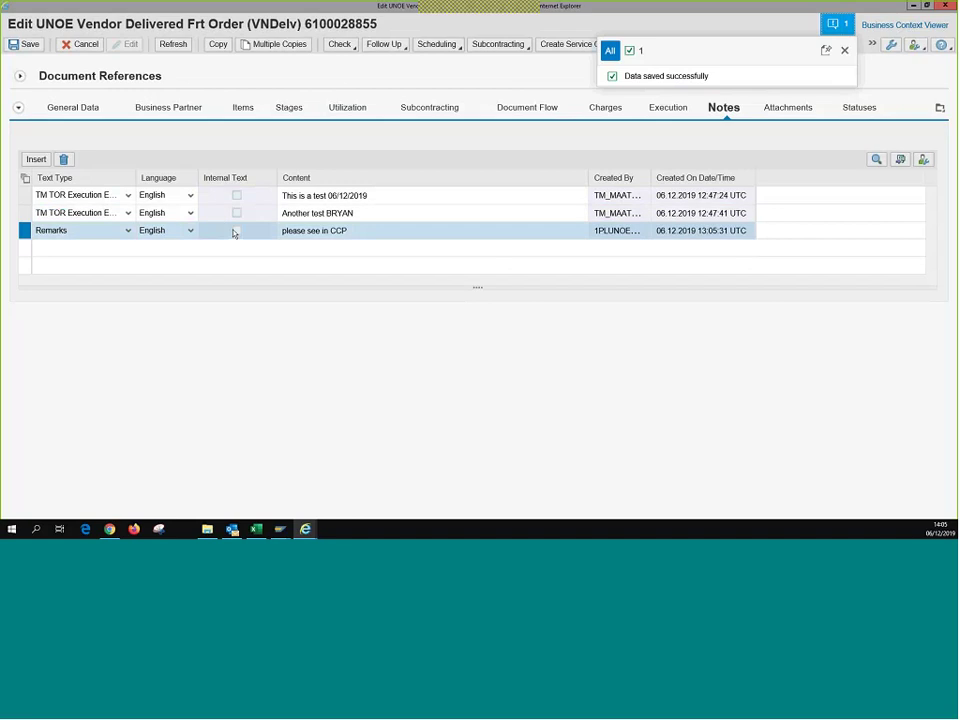
{"action": "left_click", "coordinate": [845, 50]}
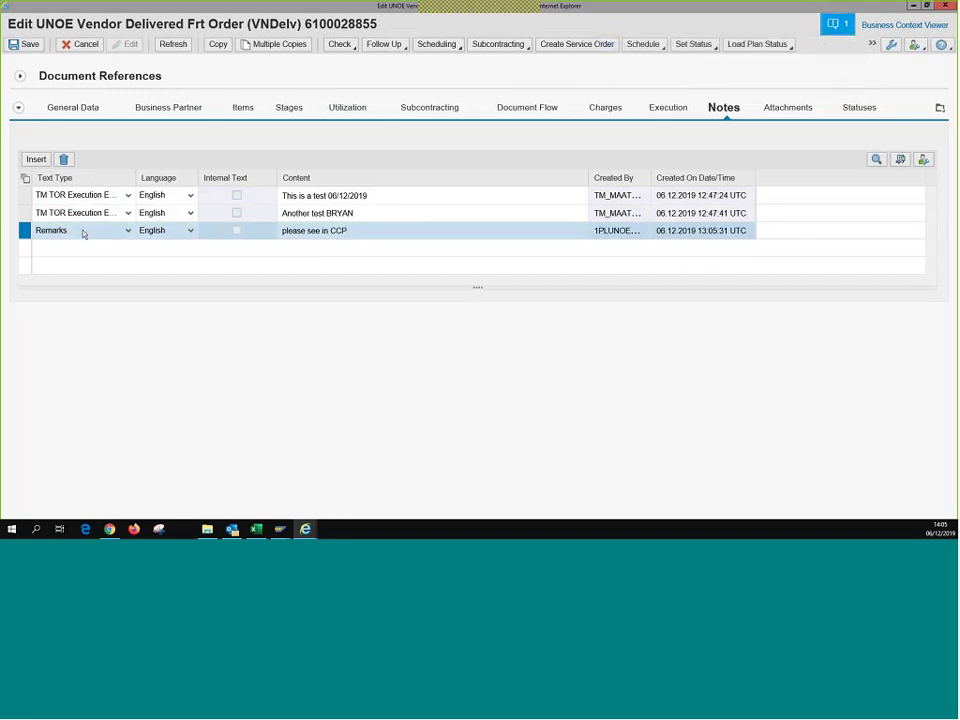
Select the UN Holidays 2019.pdf attachment, try to insert another attachment, and save the freight order.
{"action": "left_click", "coordinate": [788, 108]}
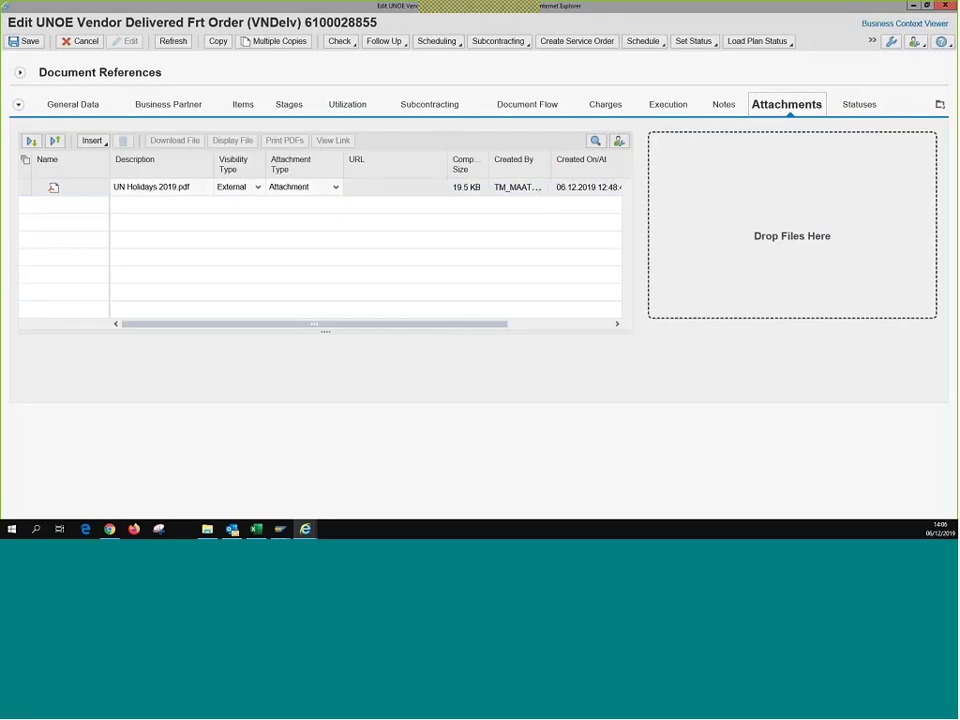
{"action": "left_click", "coordinate": [279, 194]}
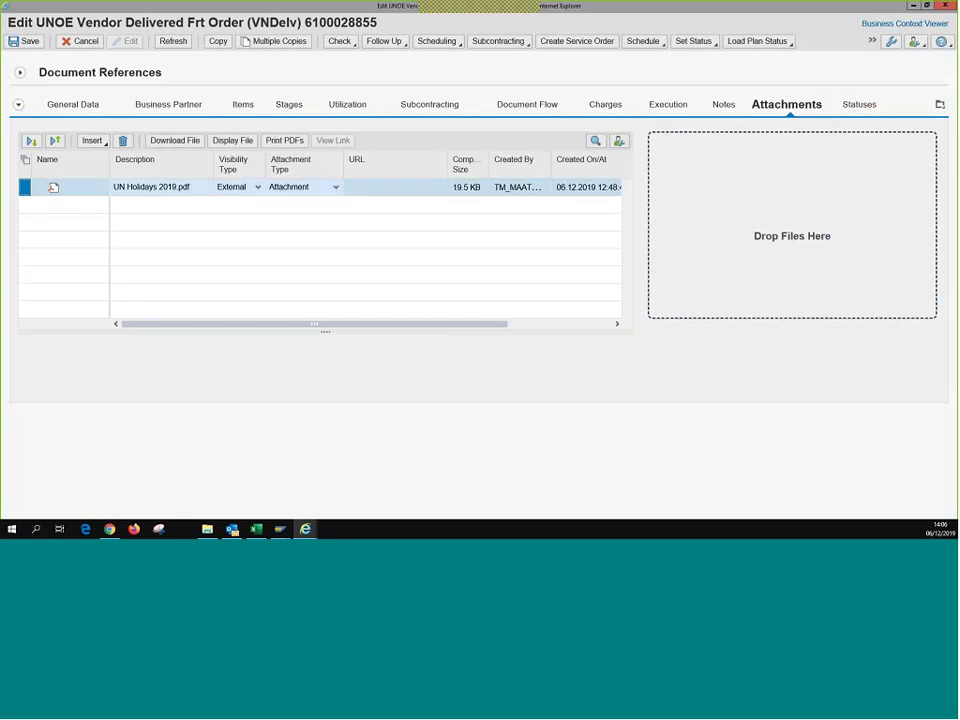
{"action": "left_click", "coordinate": [99, 143]}
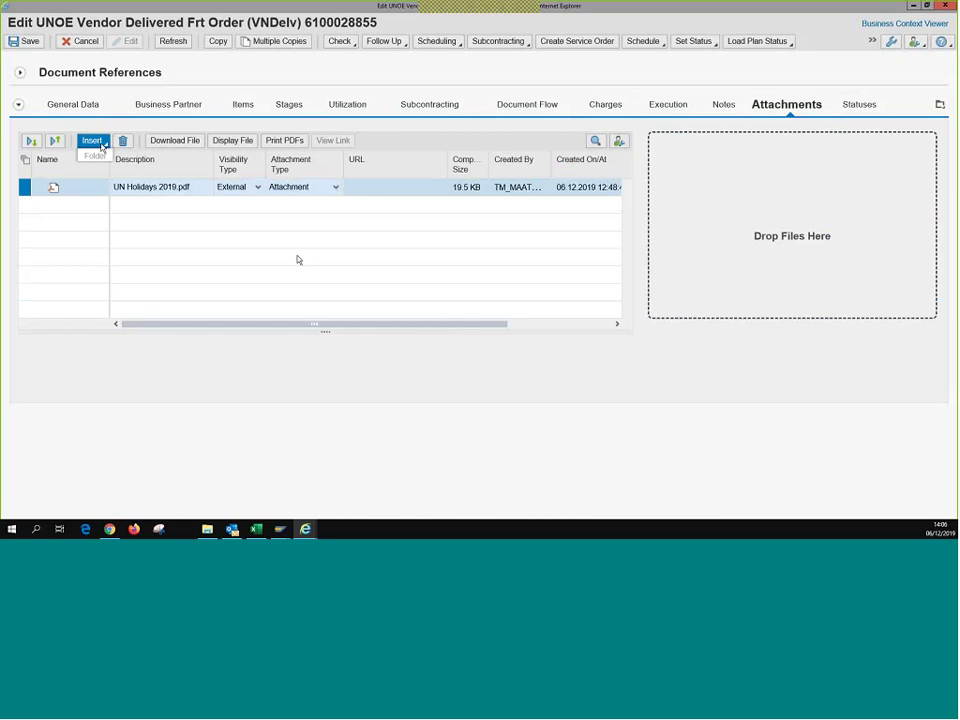
{"action": "left_click", "coordinate": [92, 169]}
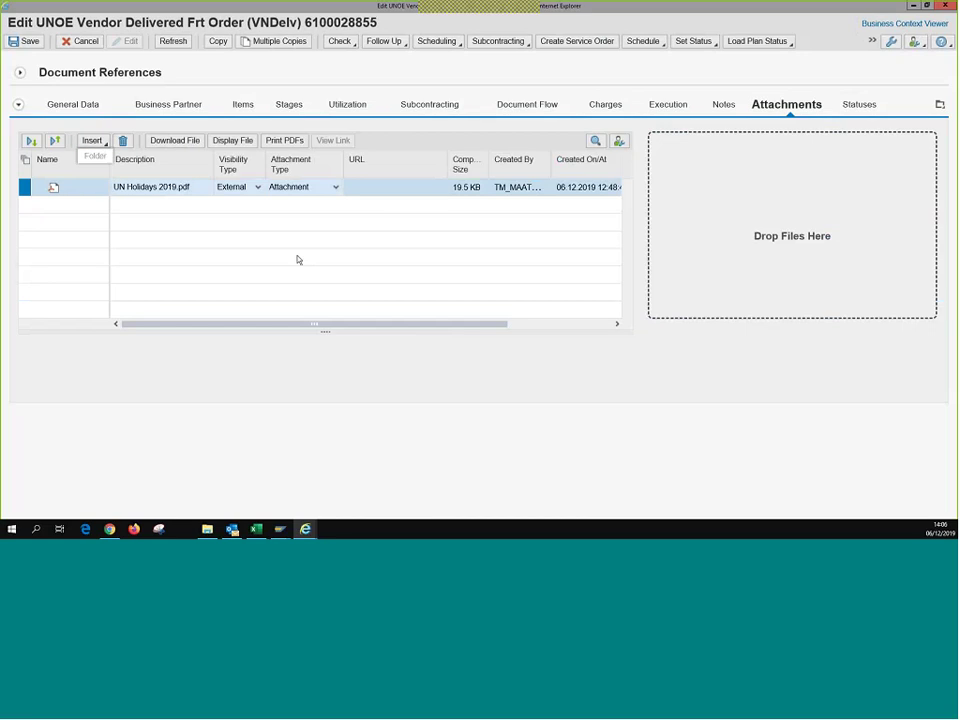
{"action": "left_click", "coordinate": [44, 72]}
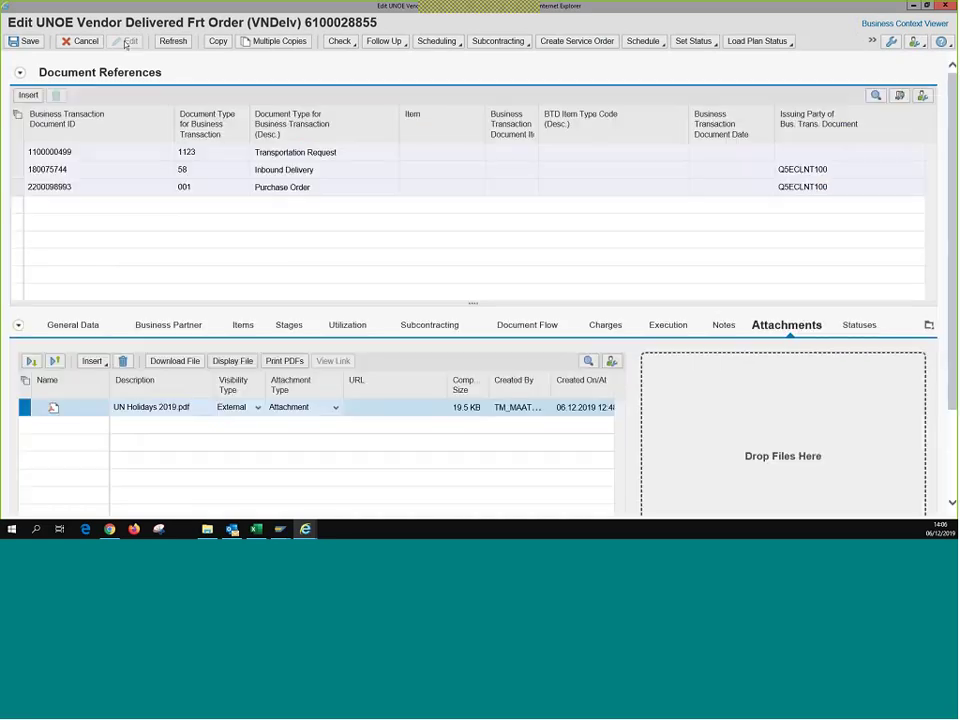
{"action": "left_click", "coordinate": [25, 41]}
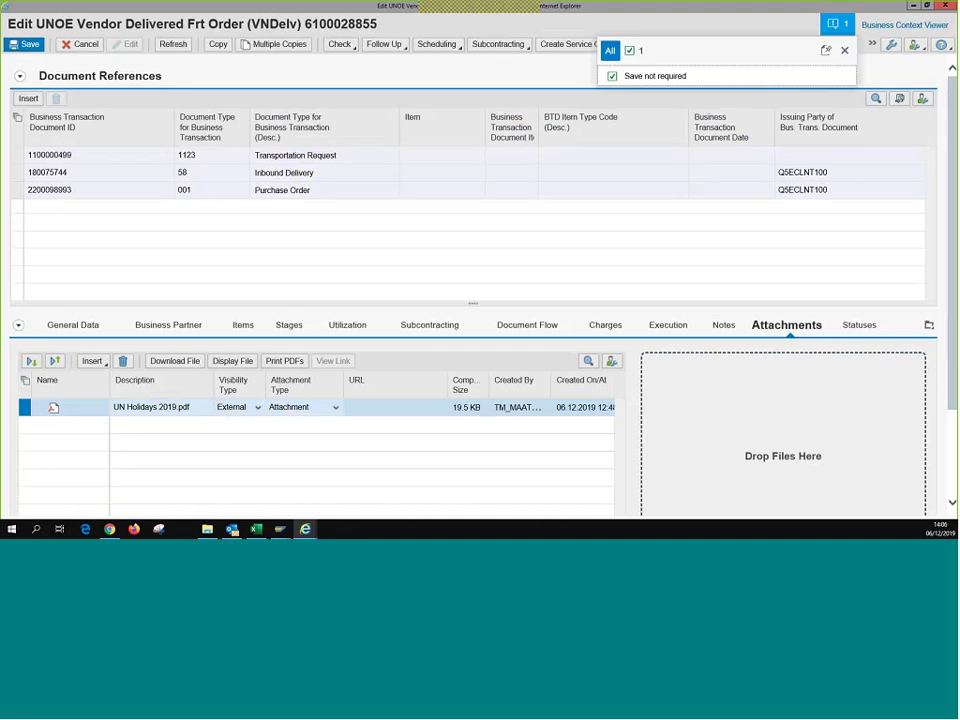
Retry inserting a file into the freight order's attachments, saving the order again between attempts.
{"action": "left_click", "coordinate": [100, 365]}
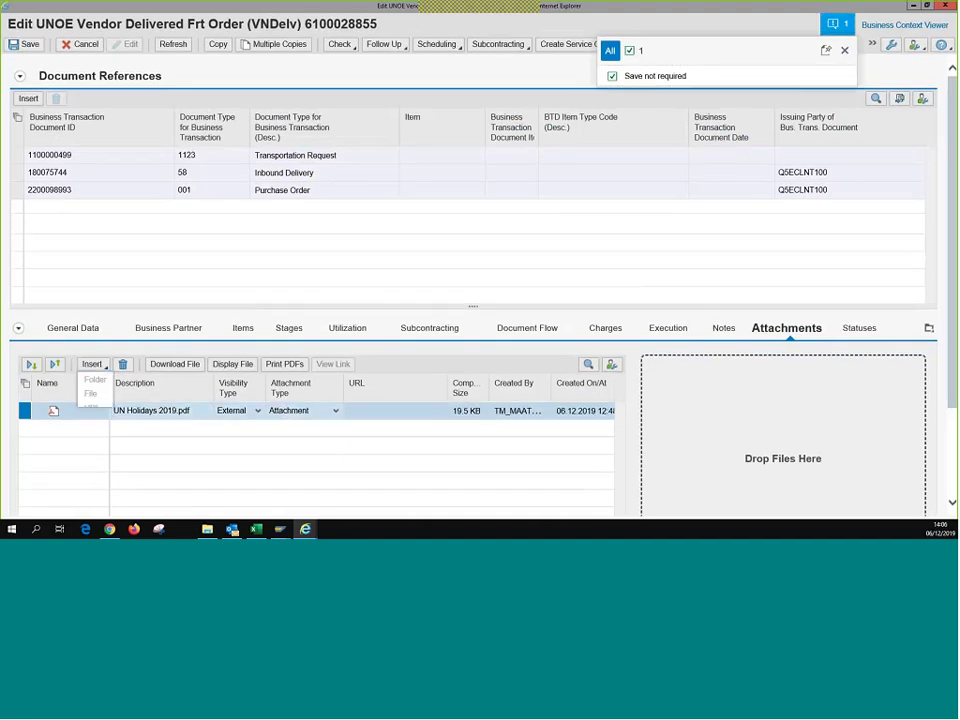
{"action": "left_click", "coordinate": [755, 65]}
{"action": "scroll", "coordinate": [488, 287], "scroll_direction": "down", "scroll_amount": 2}
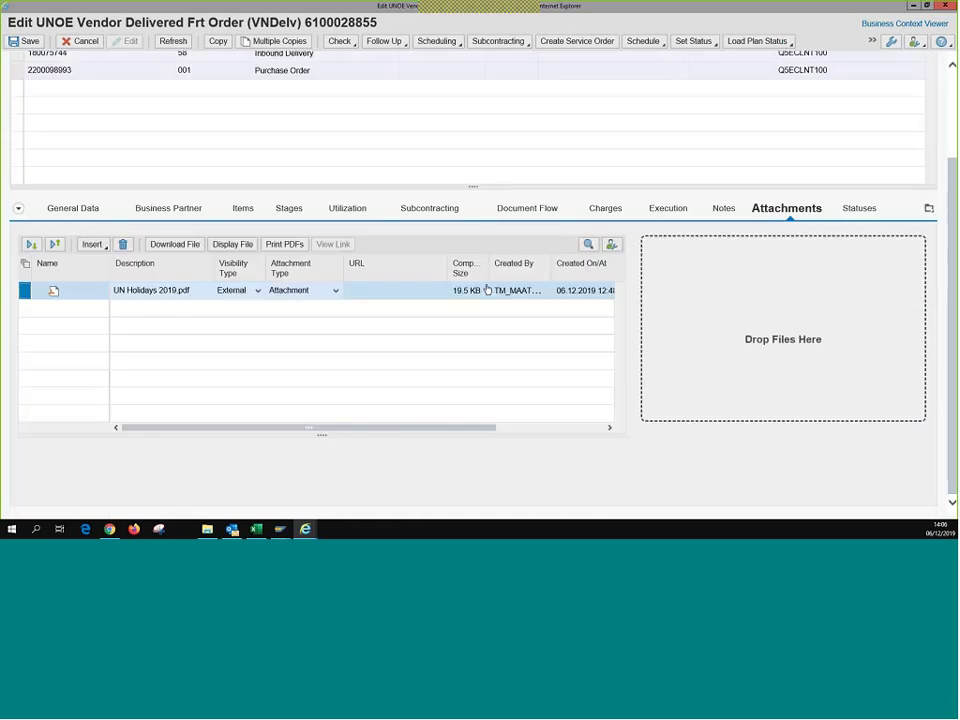
{"action": "left_click", "coordinate": [103, 250]}
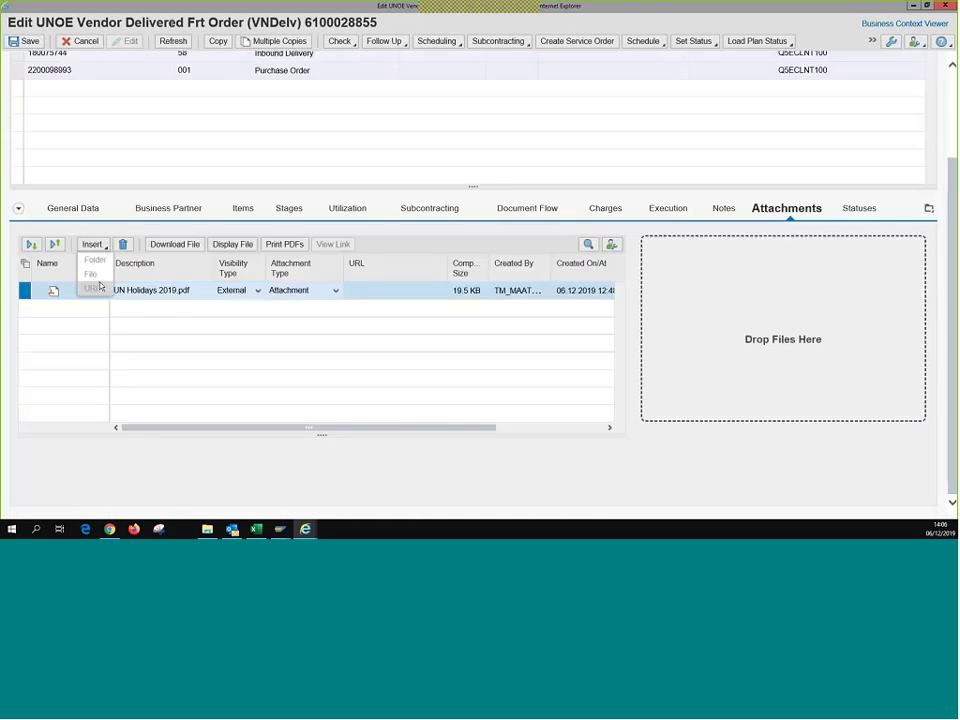
{"action": "left_click", "coordinate": [30, 43]}
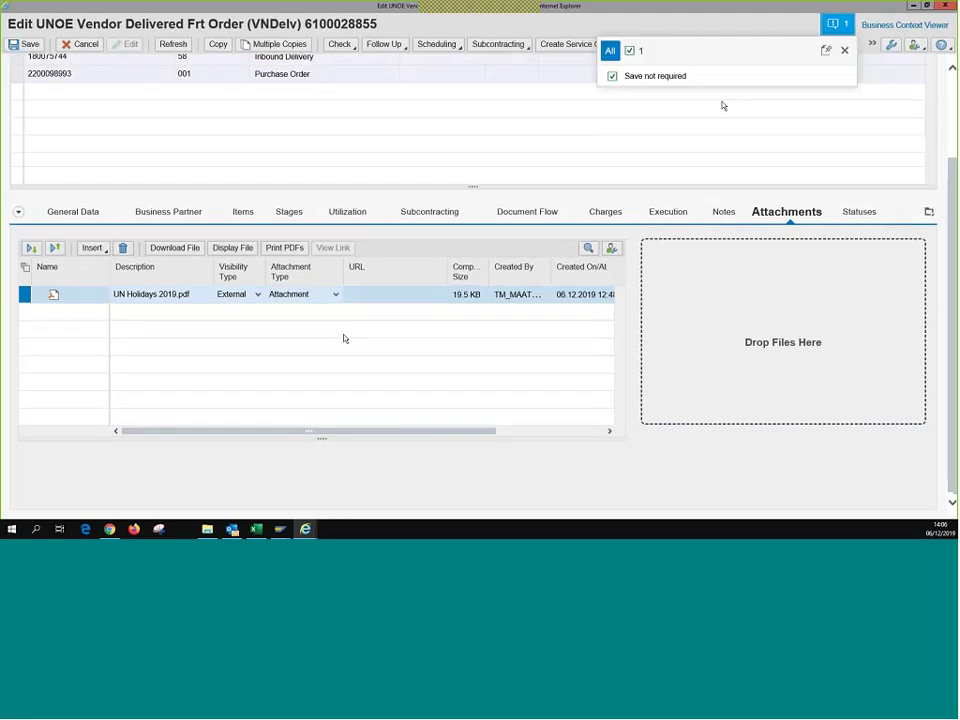
{"action": "left_click", "coordinate": [845, 50]}
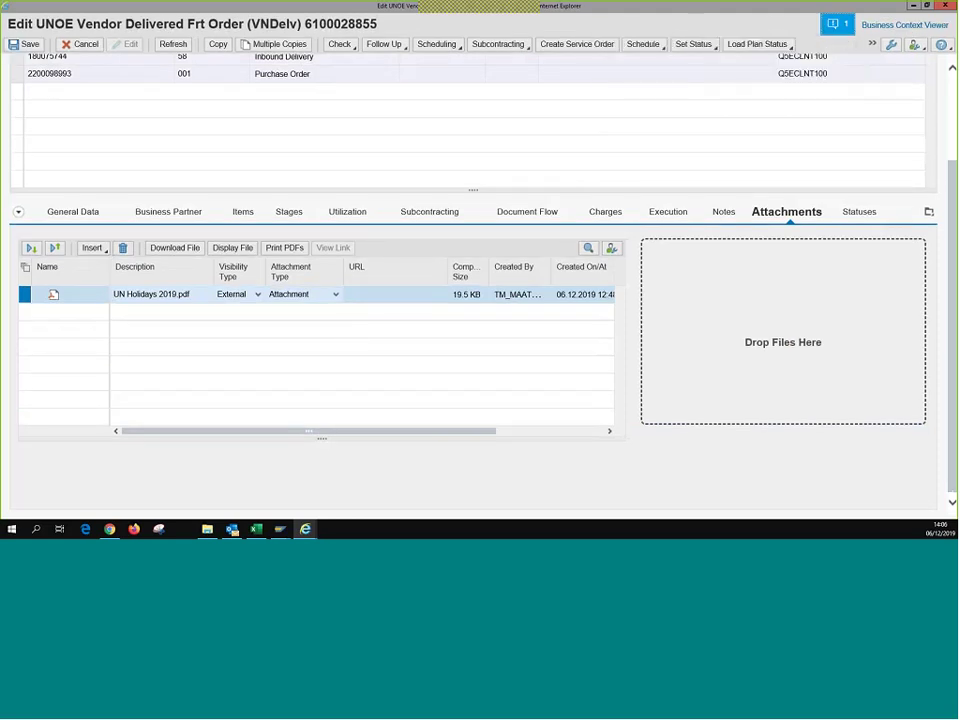
{"action": "left_click", "coordinate": [92, 247]}
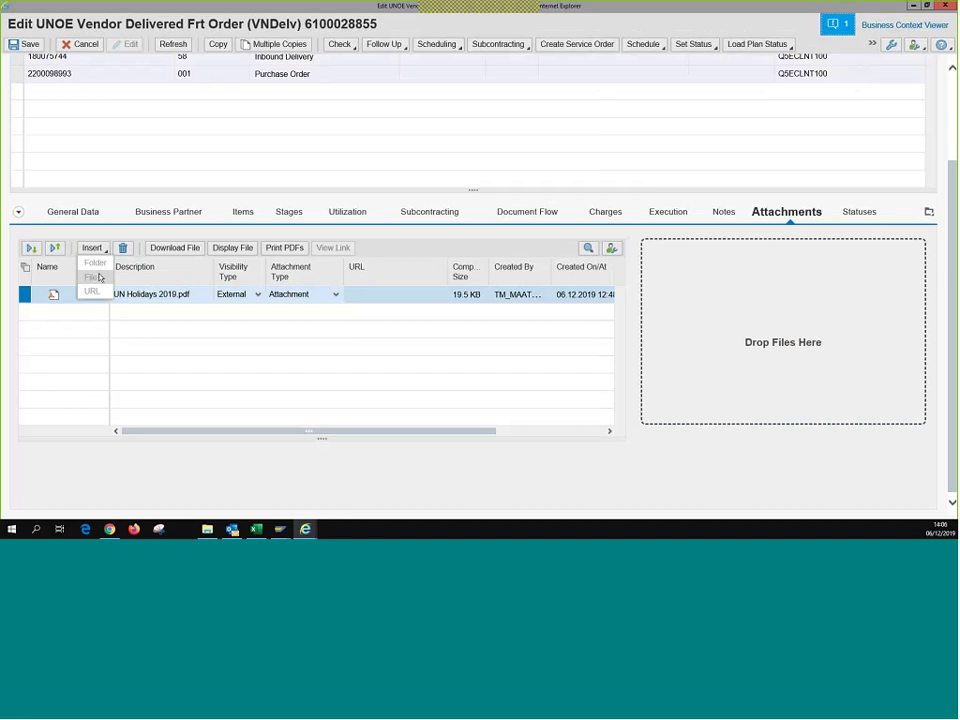
{"action": "left_click", "coordinate": [100, 278]}
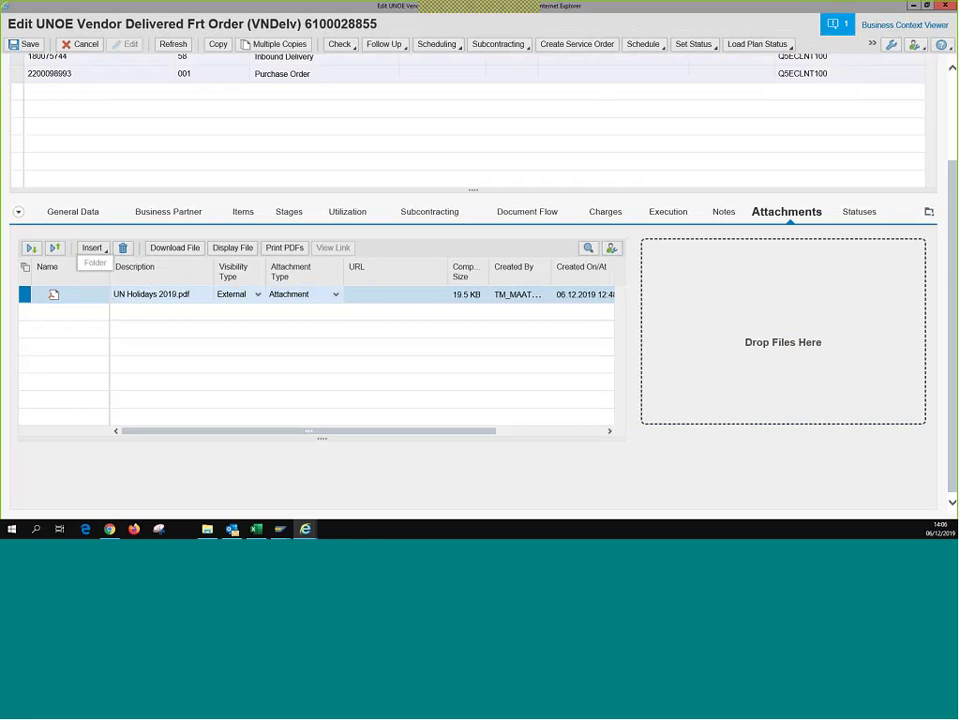
{"action": "scroll", "coordinate": [536, 321], "scroll_direction": "up", "scroll_amount": 3}
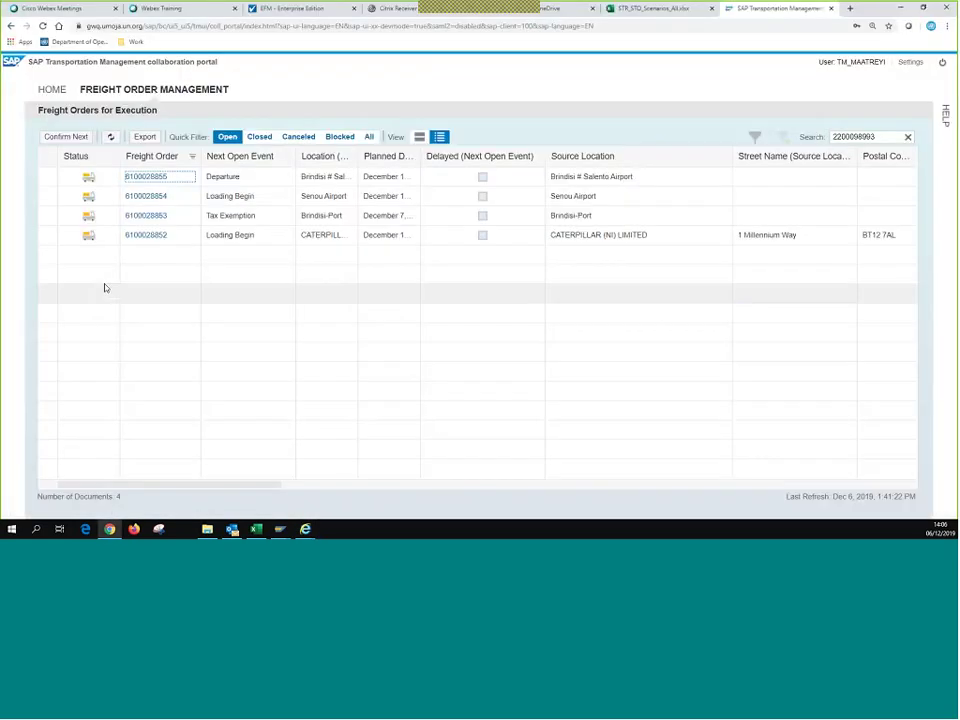
Open the first listed freight order in the collaboration portal and review its notes, location events, tour events and attachments.
{"action": "key", "text": "alt+Tab"}
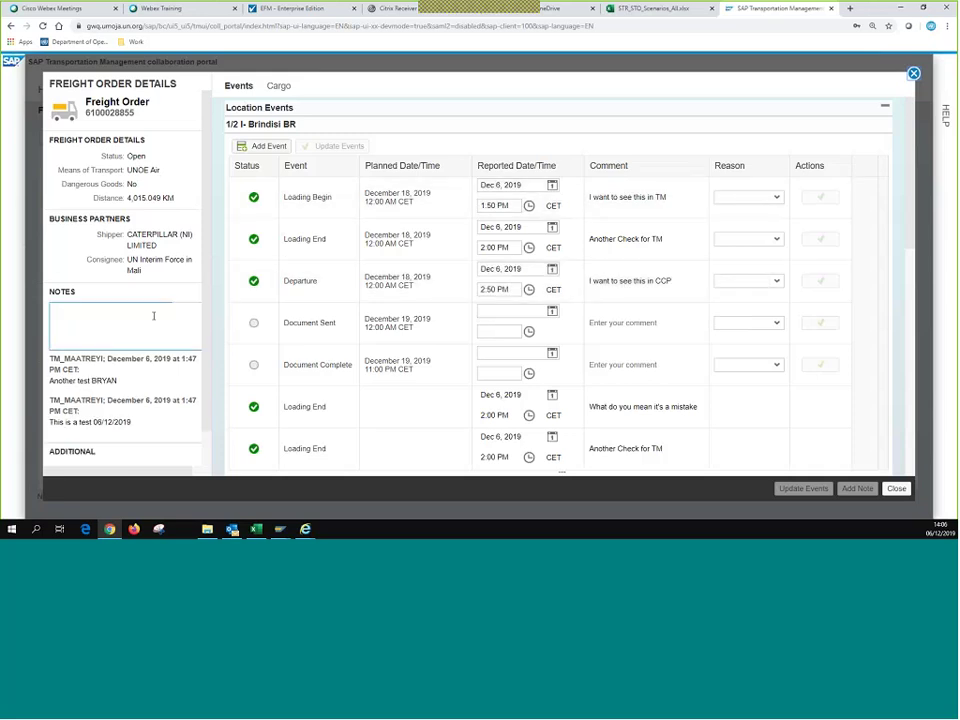
{"action": "scroll", "coordinate": [170, 310], "scroll_direction": "down", "scroll_amount": 1}
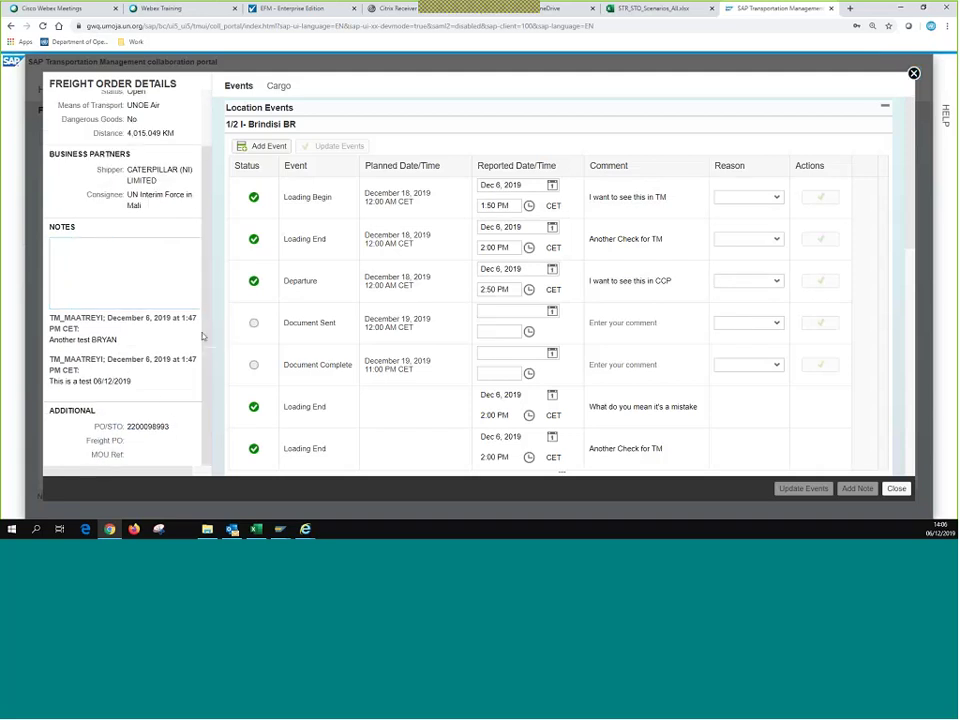
{"action": "scroll", "coordinate": [910, 237], "scroll_direction": "down", "scroll_amount": 5}
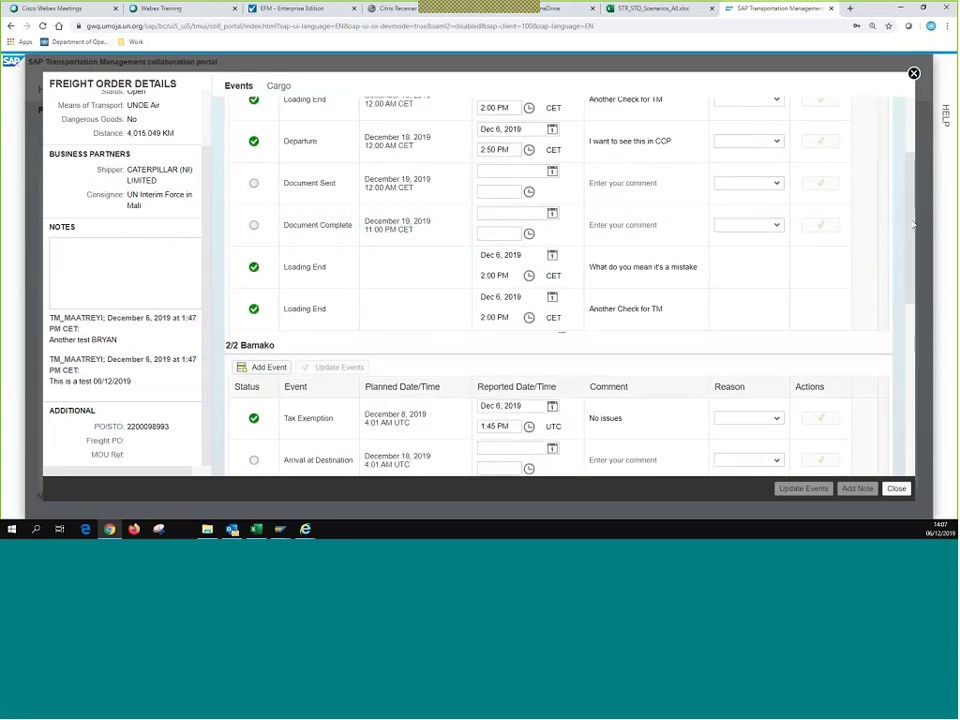
{"action": "scroll", "coordinate": [848, 242], "scroll_direction": "up", "scroll_amount": 2}
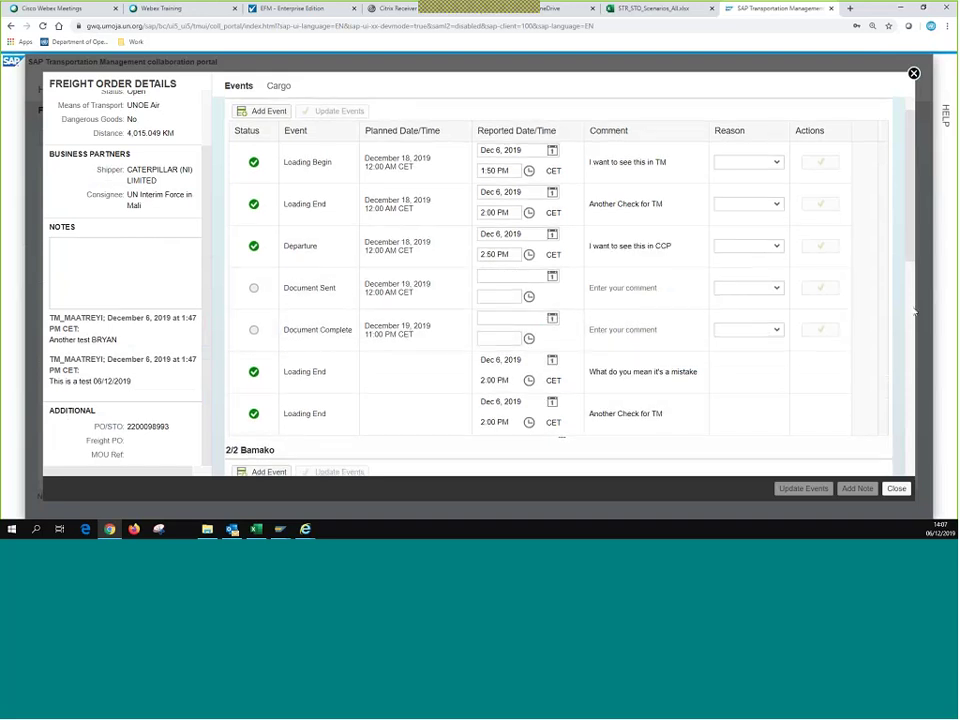
{"action": "left_click_drag", "start_coordinate": [913, 312], "coordinate": [699, 461]}
{"action": "scroll", "coordinate": [598, 454], "scroll_direction": "down", "scroll_amount": 1}
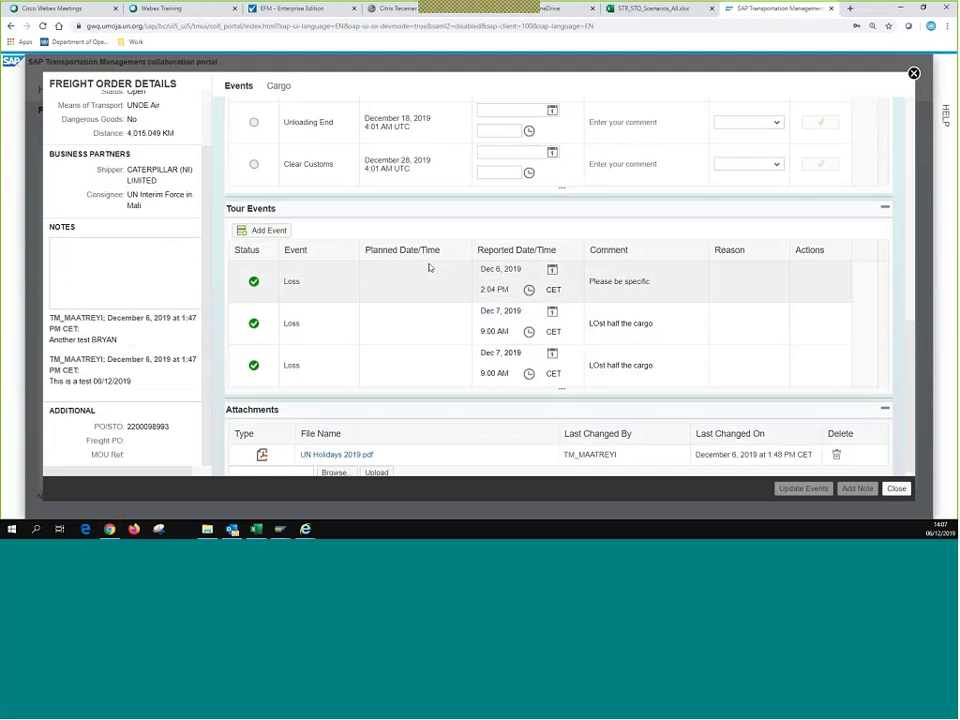
In the TM freight order, try to change the "please see in CCP" note's text type to TM TOR Execution EM Comment and save.
{"action": "key", "text": "alt+Tab"}
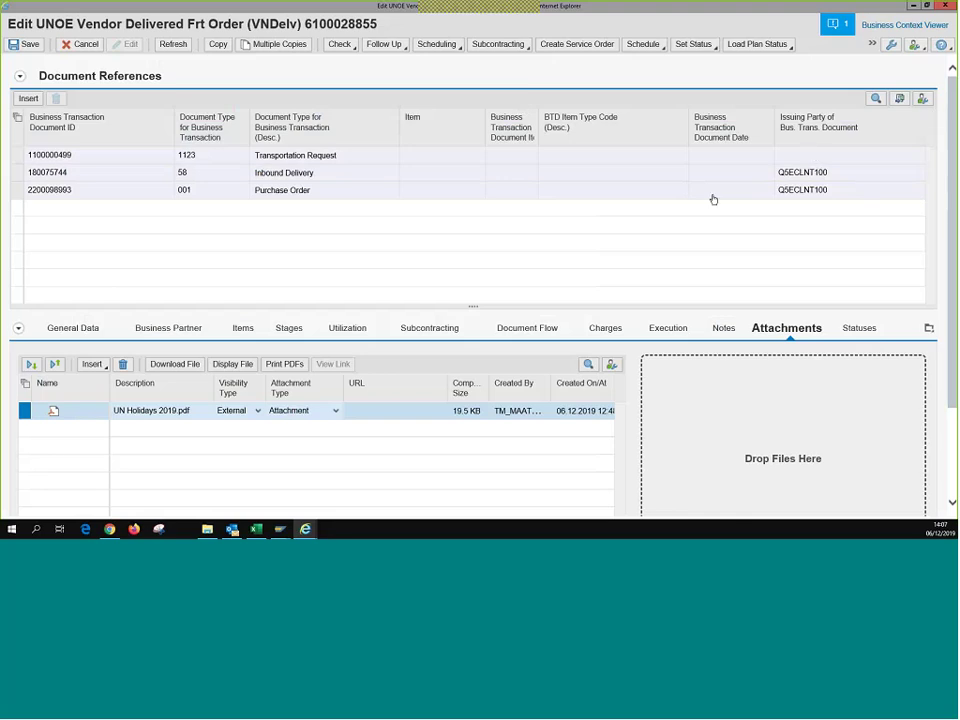
{"action": "scroll", "coordinate": [713, 200], "scroll_direction": "down", "scroll_amount": 2}
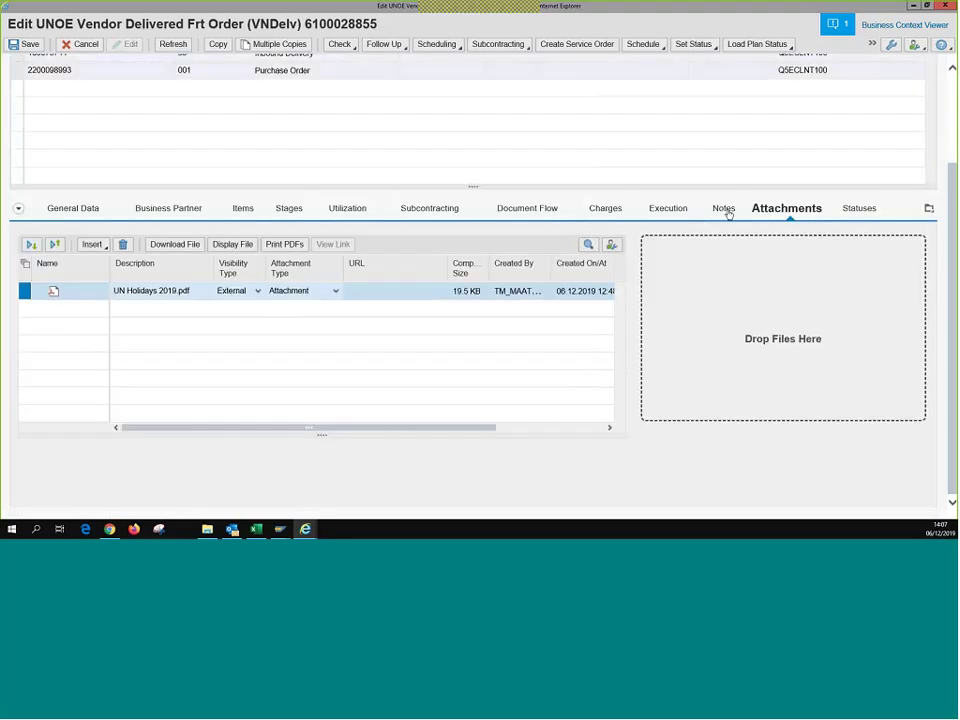
{"action": "left_click", "coordinate": [724, 209]}
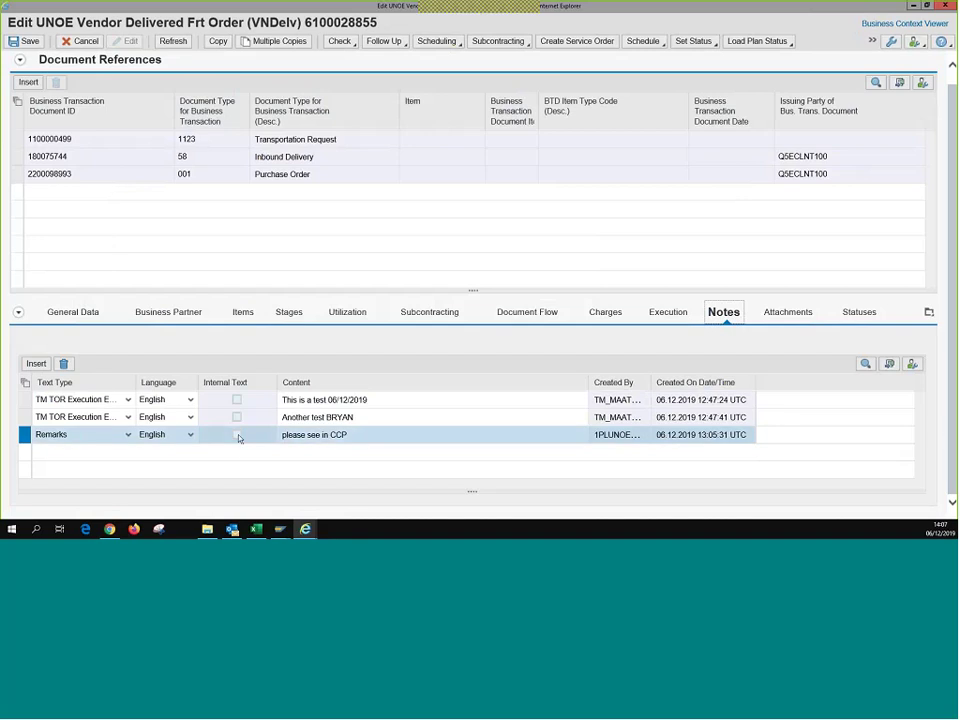
{"action": "left_click", "coordinate": [128, 434]}
{"action": "left_click", "coordinate": [174, 420]}
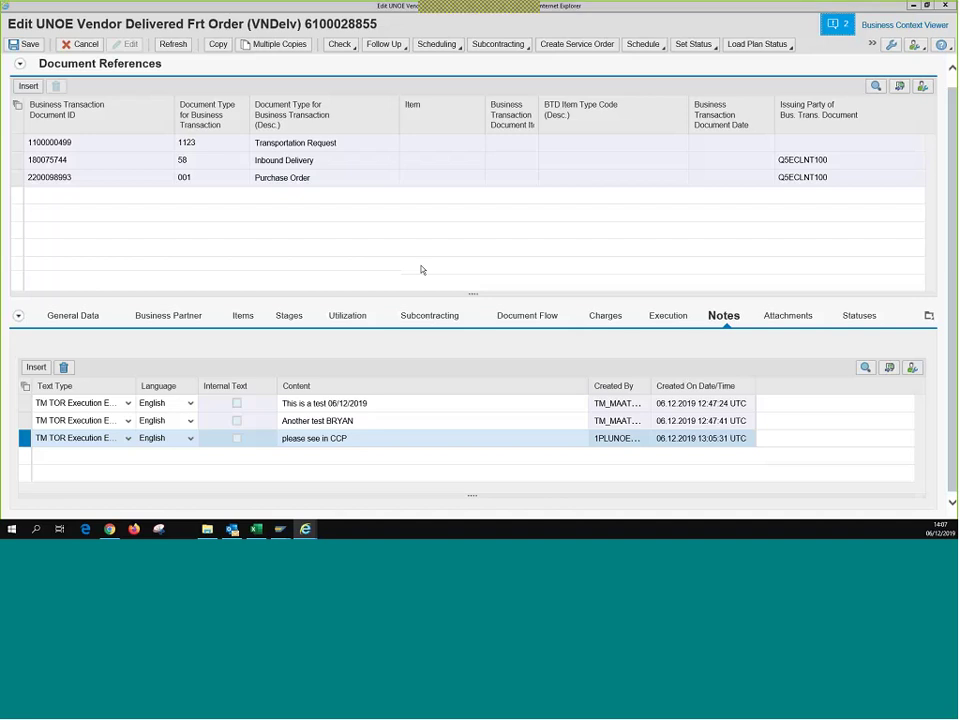
{"action": "left_click", "coordinate": [946, 5]}
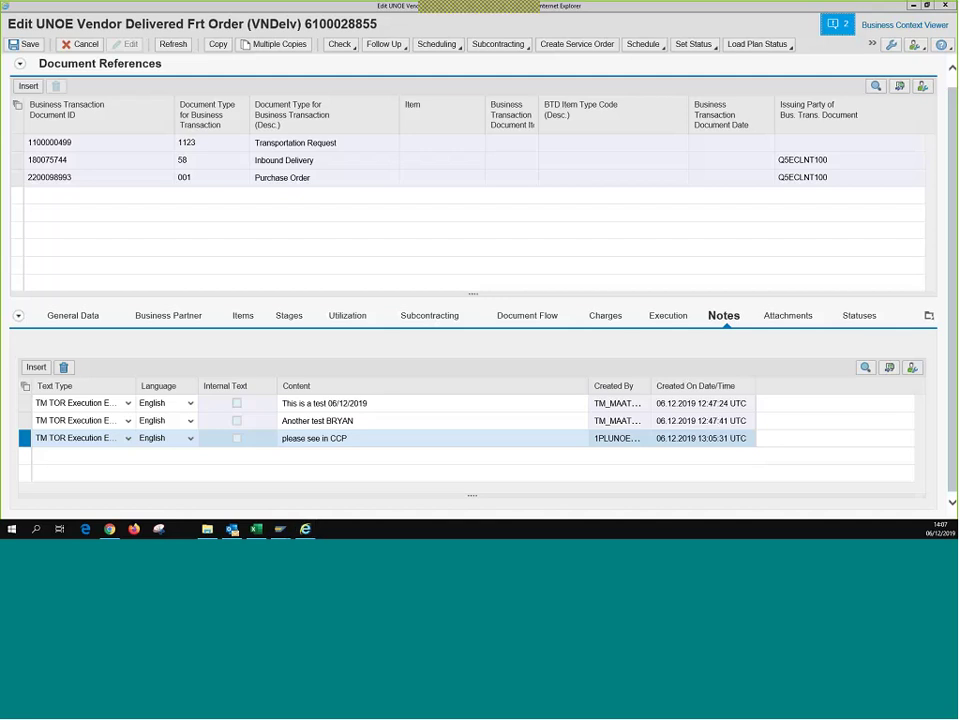
{"action": "left_click", "coordinate": [25, 44]}
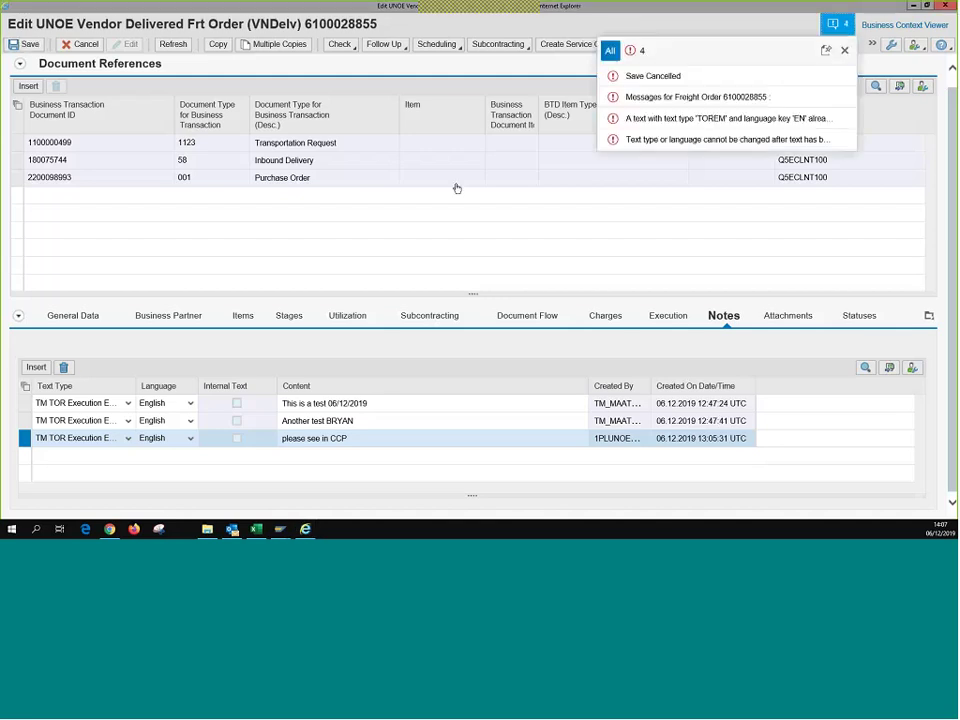
{"action": "left_click", "coordinate": [844, 50]}
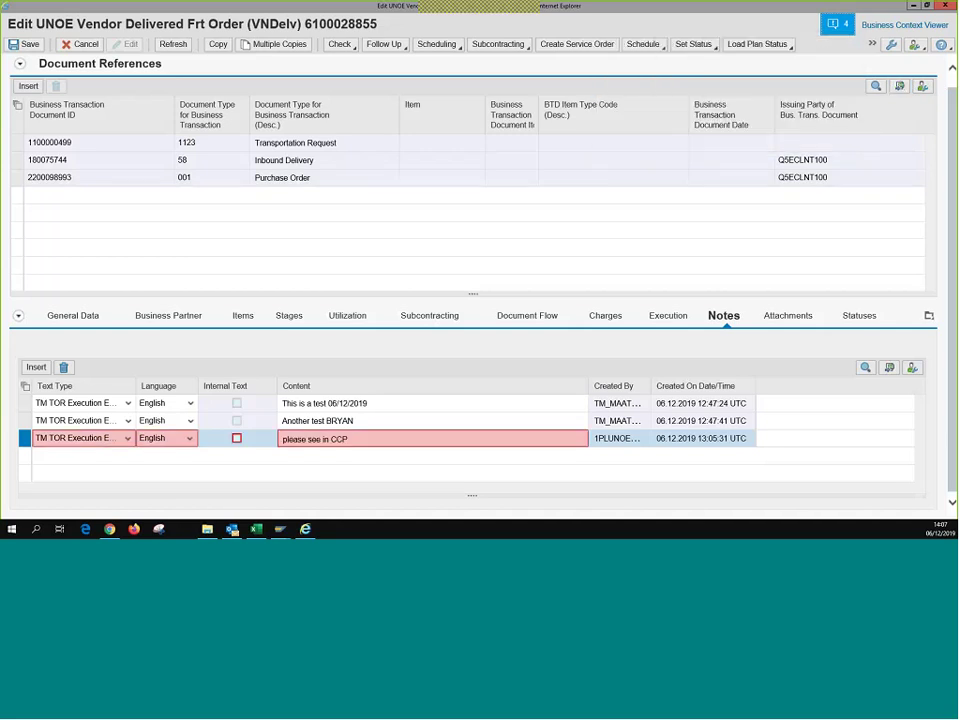
Set the "please see in CCP" note's text type back to Remarks and save the freight order.
{"action": "left_click", "coordinate": [237, 439]}
{"action": "left_click", "coordinate": [128, 439]}
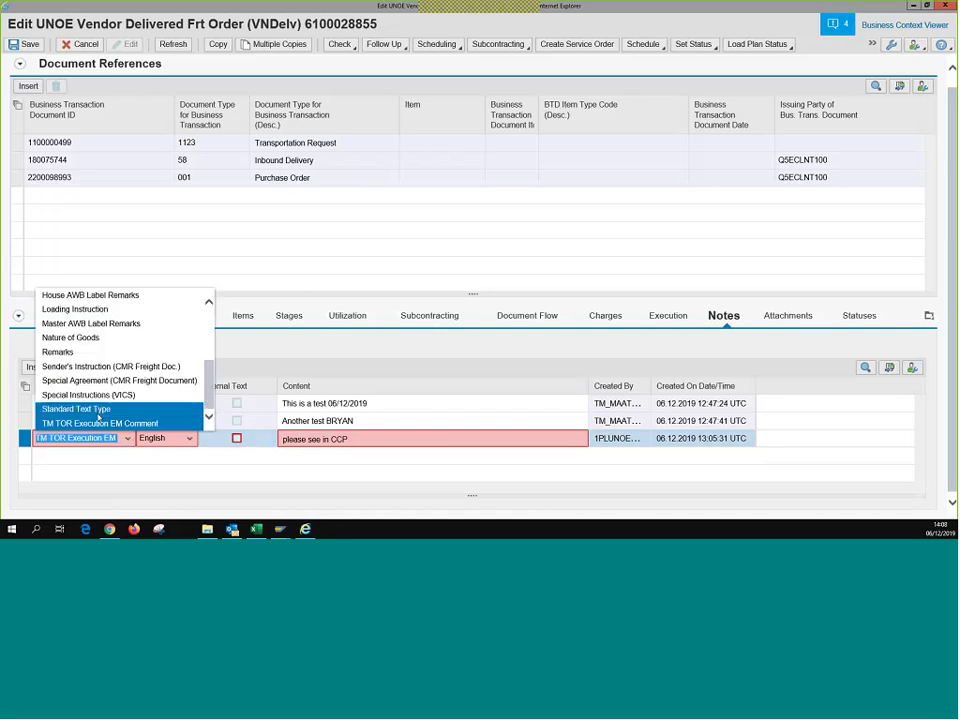
{"action": "left_click", "coordinate": [90, 353]}
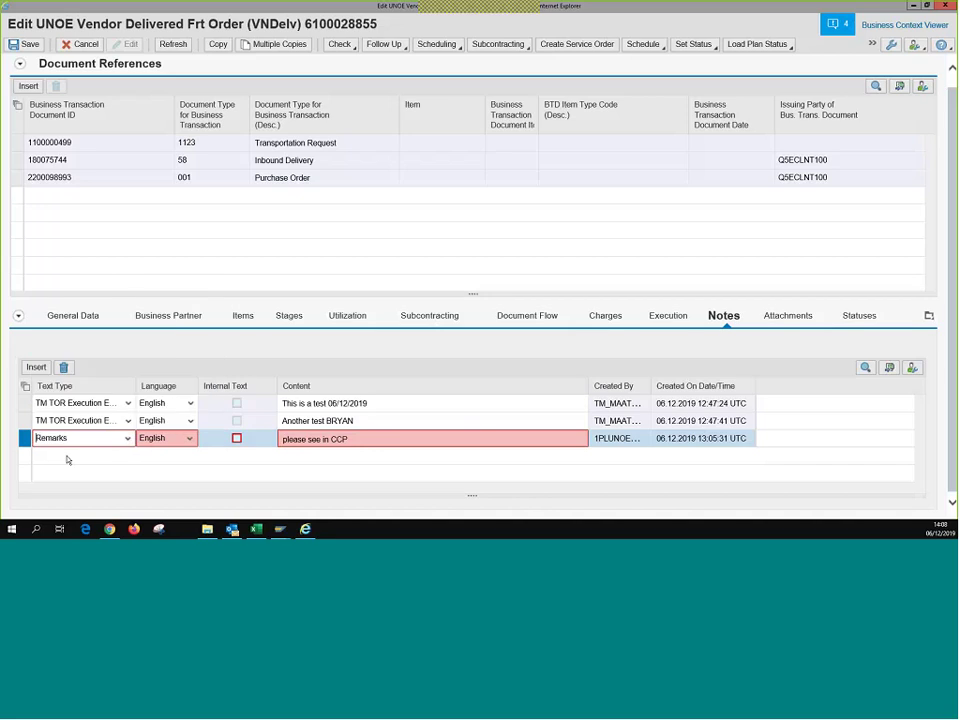
{"action": "left_click", "coordinate": [26, 44]}
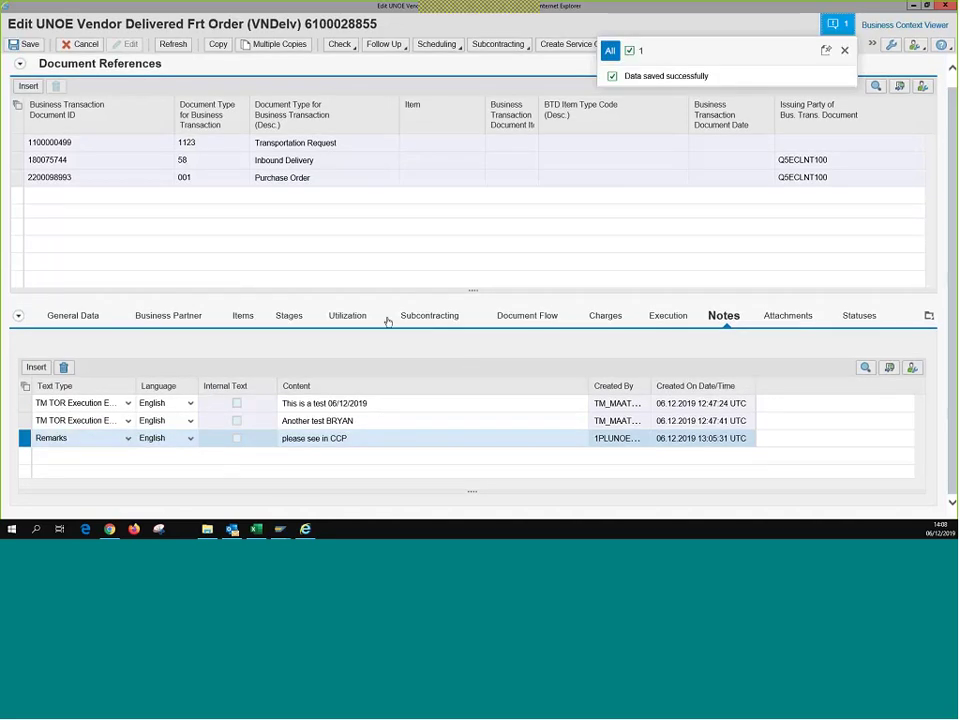
{"action": "left_click", "coordinate": [844, 50]}
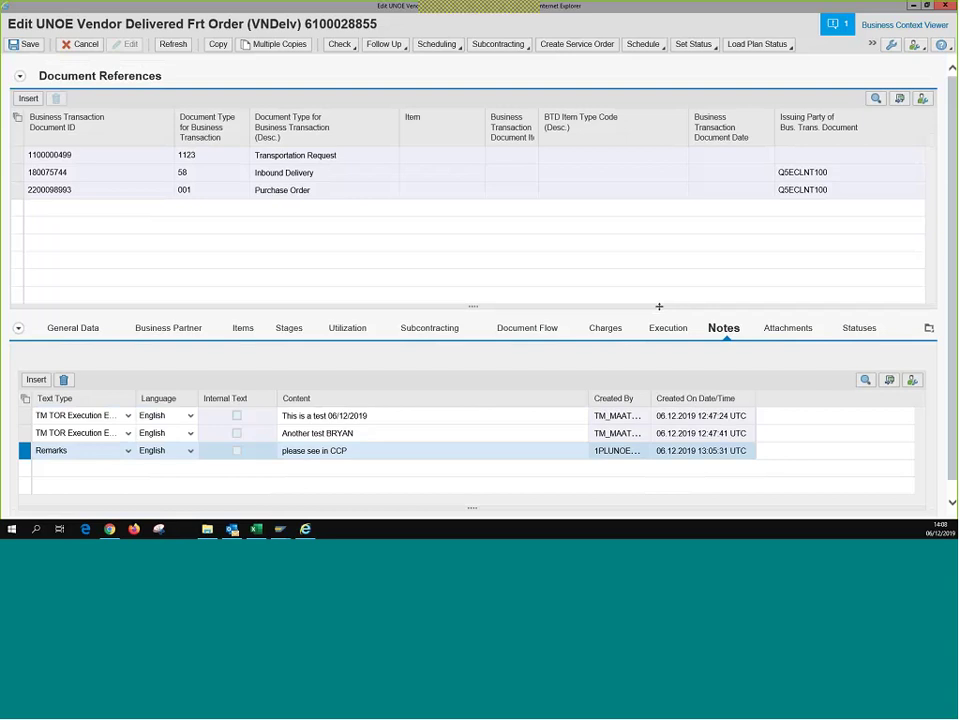
Switch to the collaboration portal and close the freight order details to return to the list of freight orders for execution.
{"action": "key", "text": "alt+Tab"}
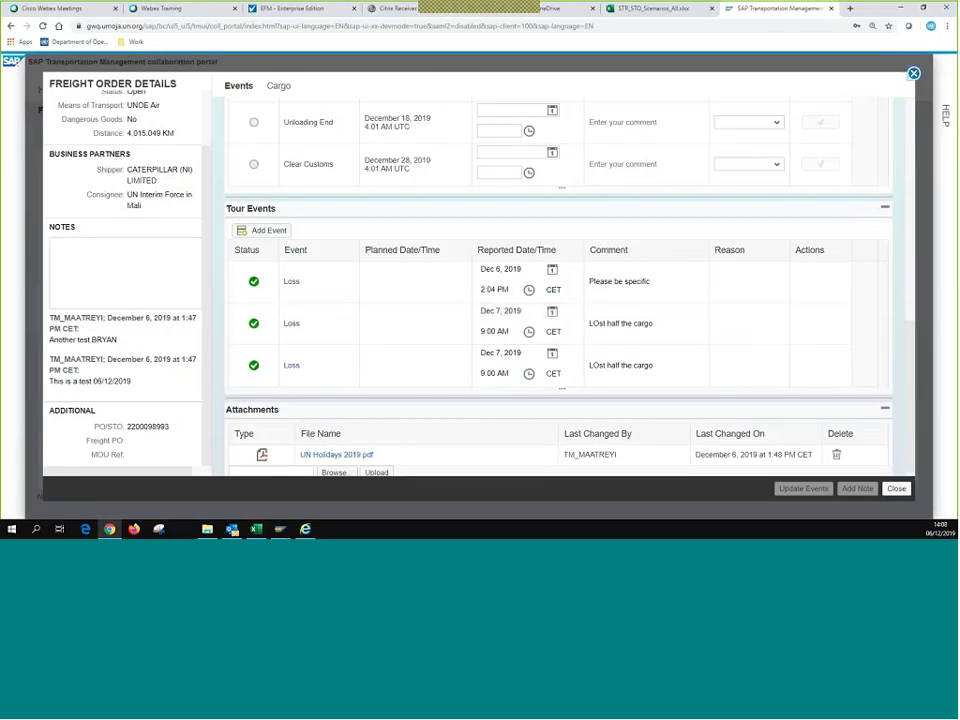
{"action": "key", "text": "Escape"}
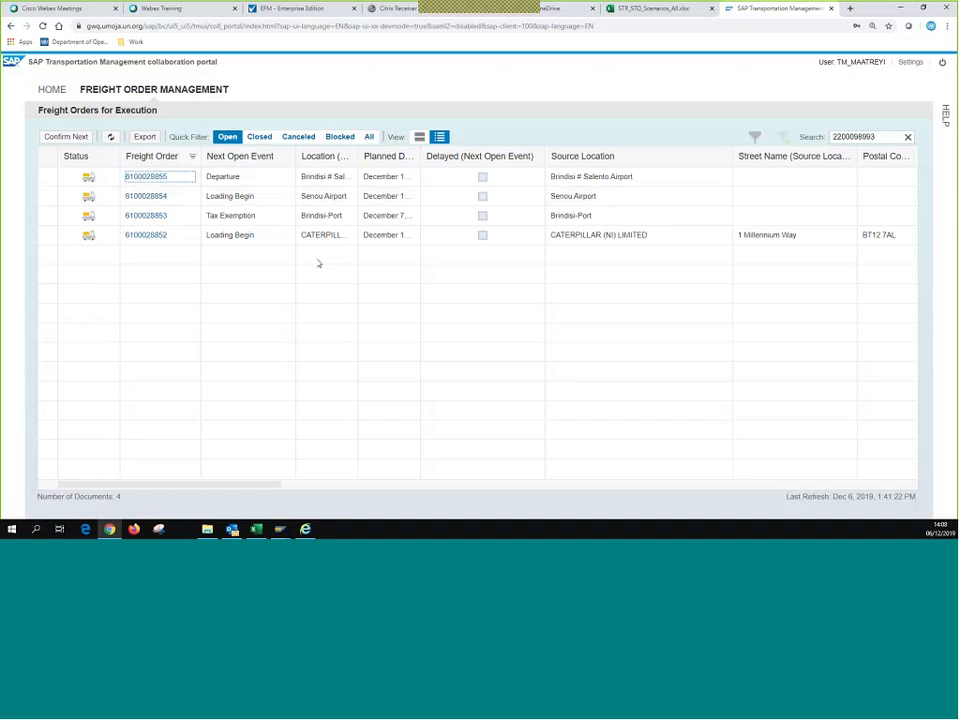
{"action": "key", "text": "alt+Tab"}
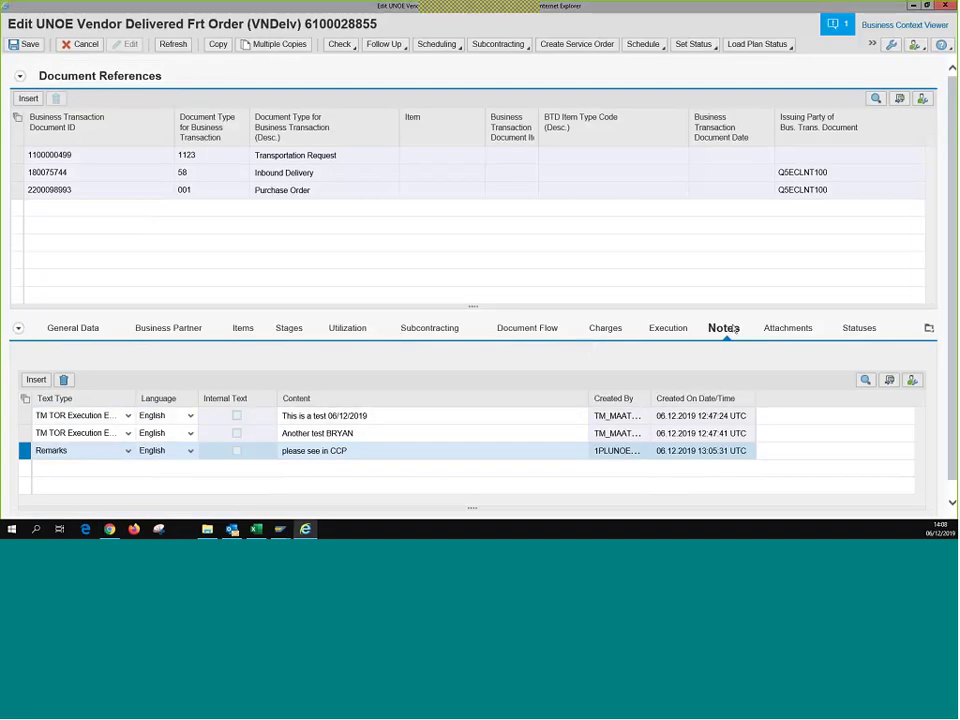
{"action": "key", "text": "alt+Tab"}
{"action": "key", "text": "alt+Tab"}
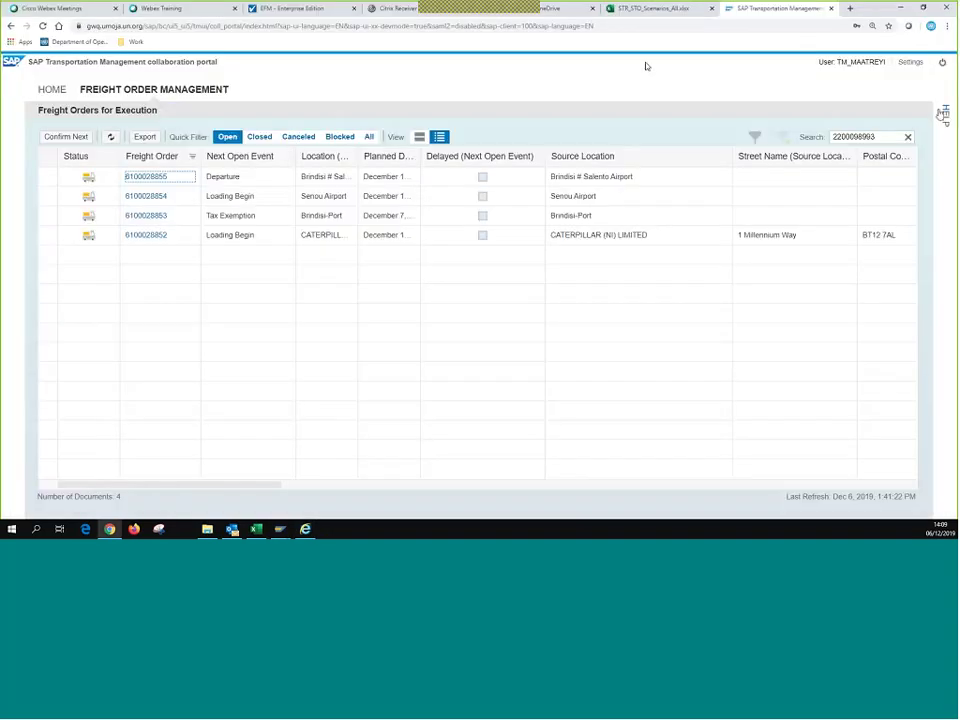
Log off from the collaboration portal and reload its address to bring up the logon page.
{"action": "left_click", "coordinate": [55, 91]}
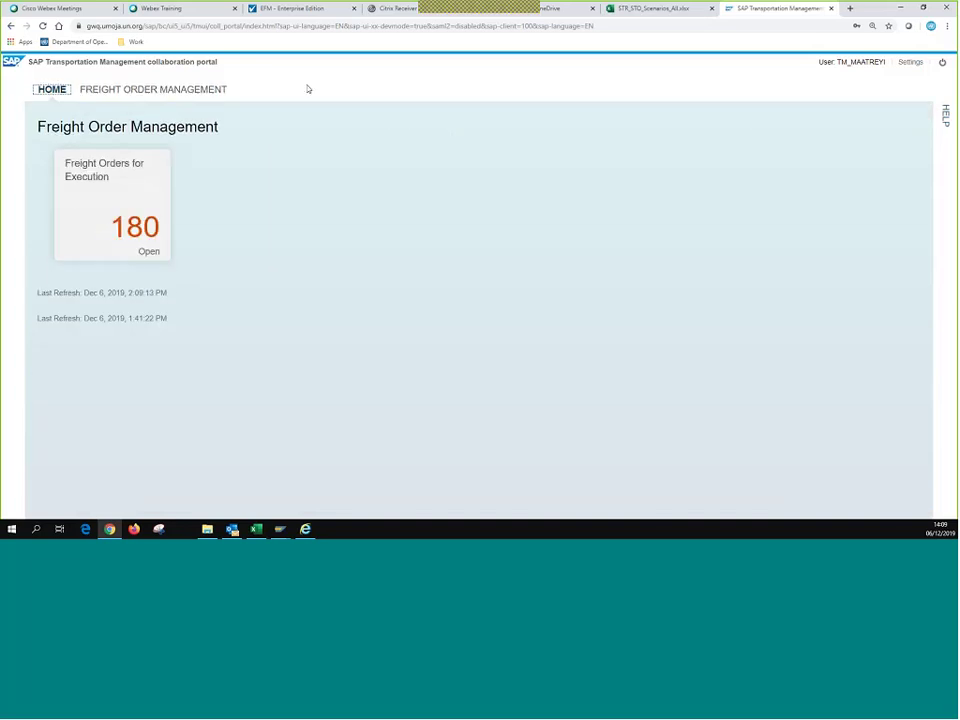
{"action": "left_click", "coordinate": [942, 63]}
{"action": "left_click", "coordinate": [546, 306]}
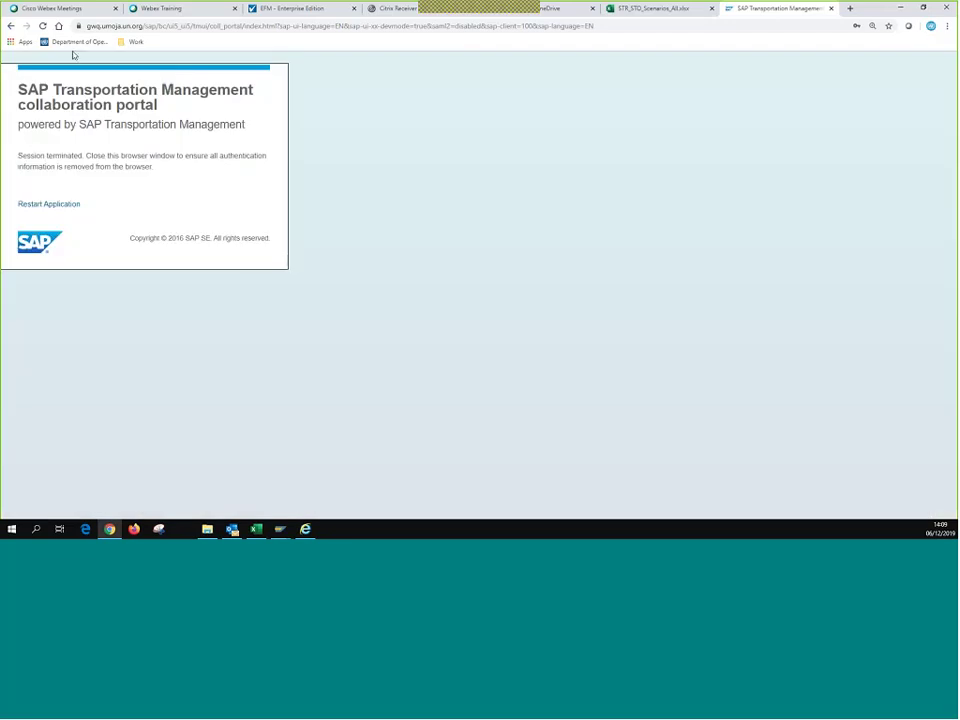
{"action": "left_click", "coordinate": [439, 25]}
{"action": "key", "text": "Return"}
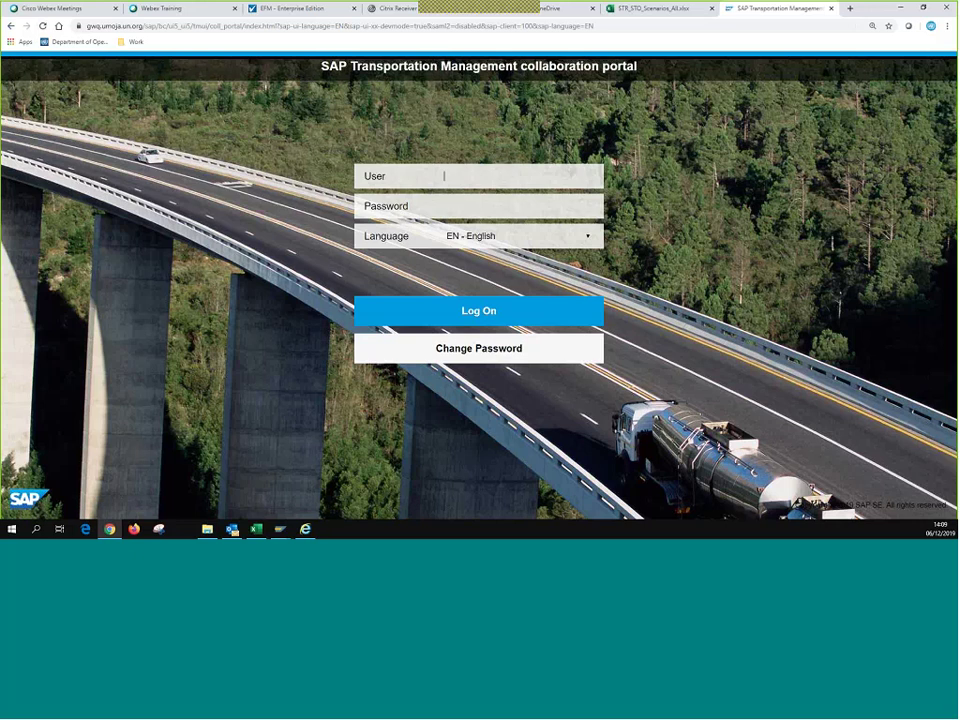
Close the TM freight order window and log off from the SAP Easy Access session.
{"action": "key", "text": "alt+Tab"}
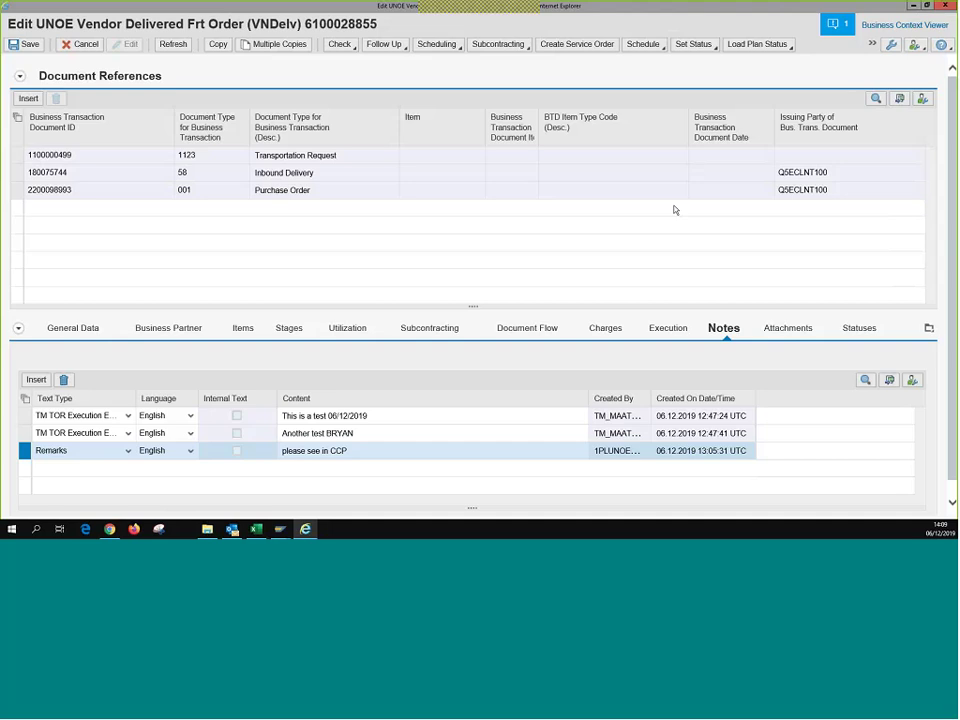
{"action": "left_click", "coordinate": [947, 6]}
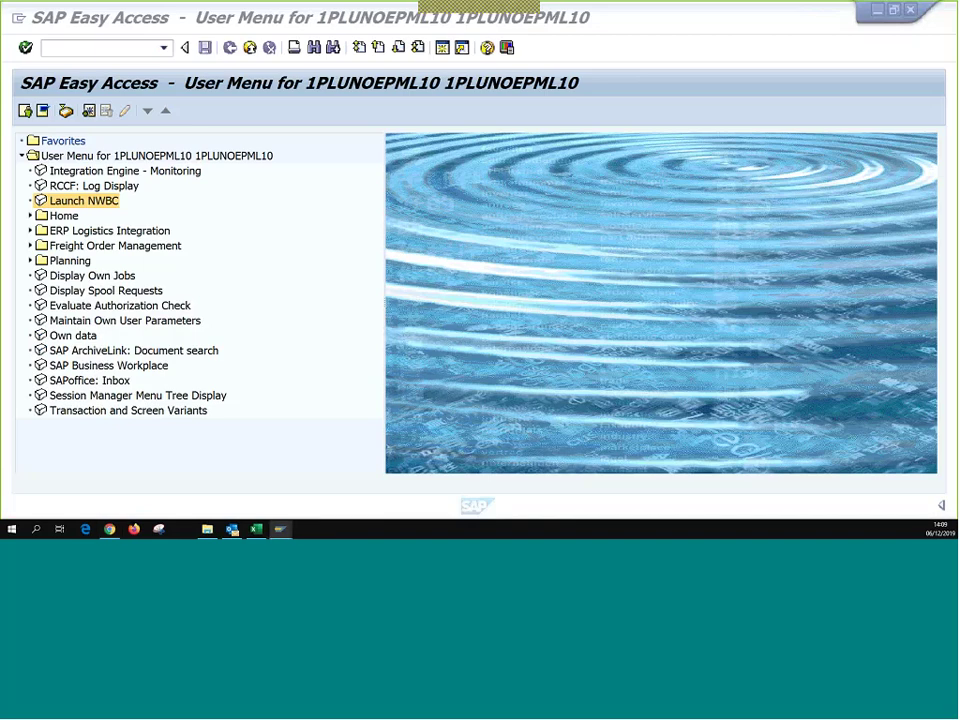
{"action": "left_click", "coordinate": [910, 9]}
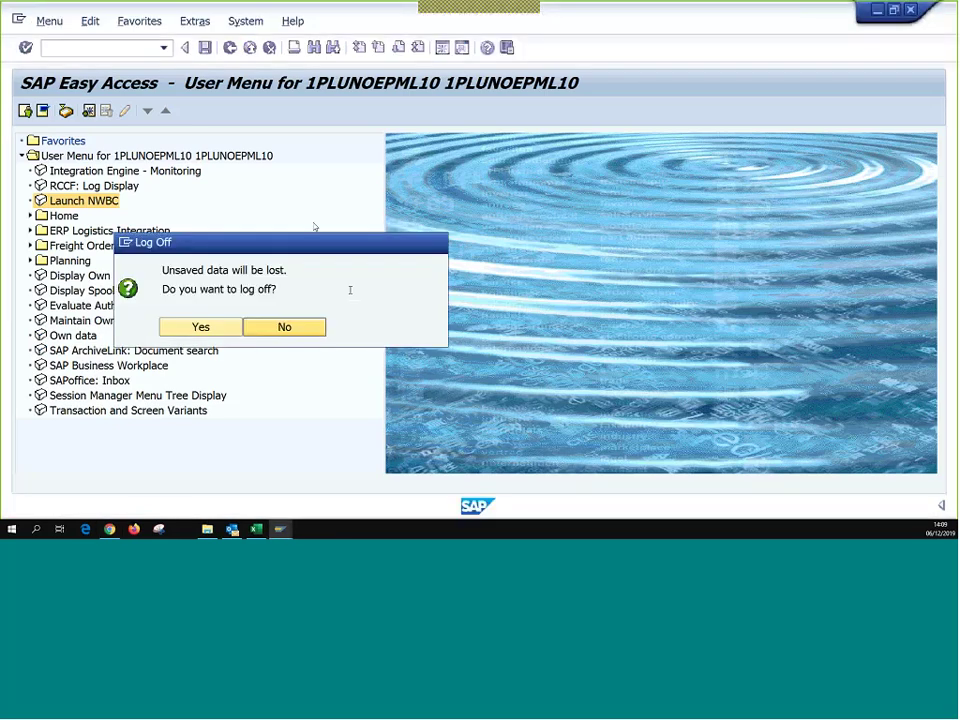
{"action": "key", "text": "Return"}
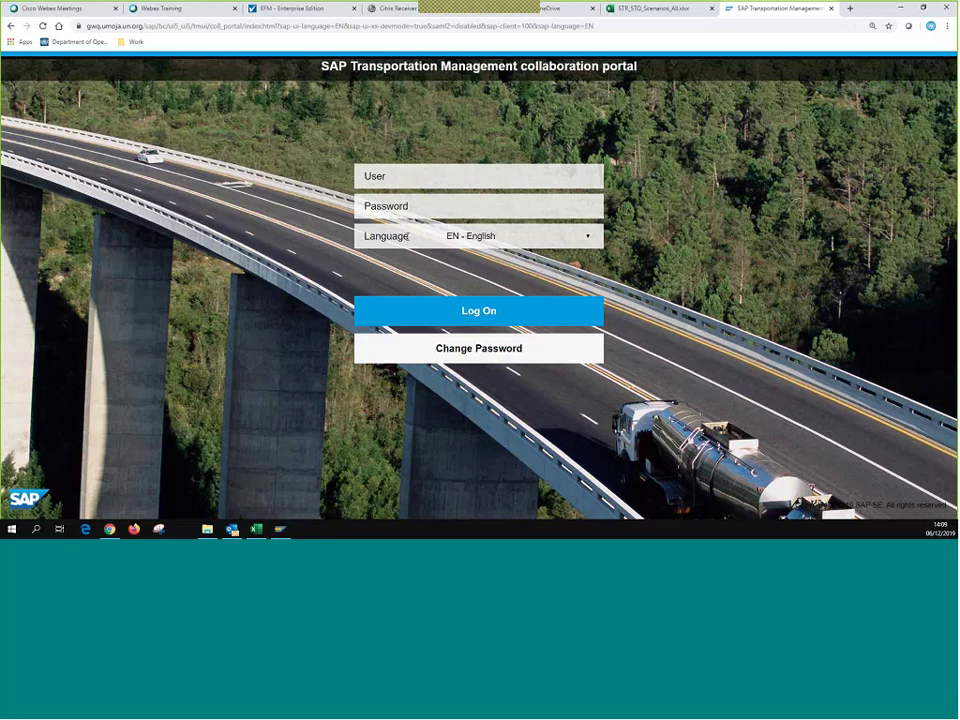
From the Umoja Training Systems, log on to TM client 100 with the planner's user ID and launch NWBC.
{"action": "left_click", "coordinate": [280, 529]}
{"action": "left_click", "coordinate": [112, 135]}
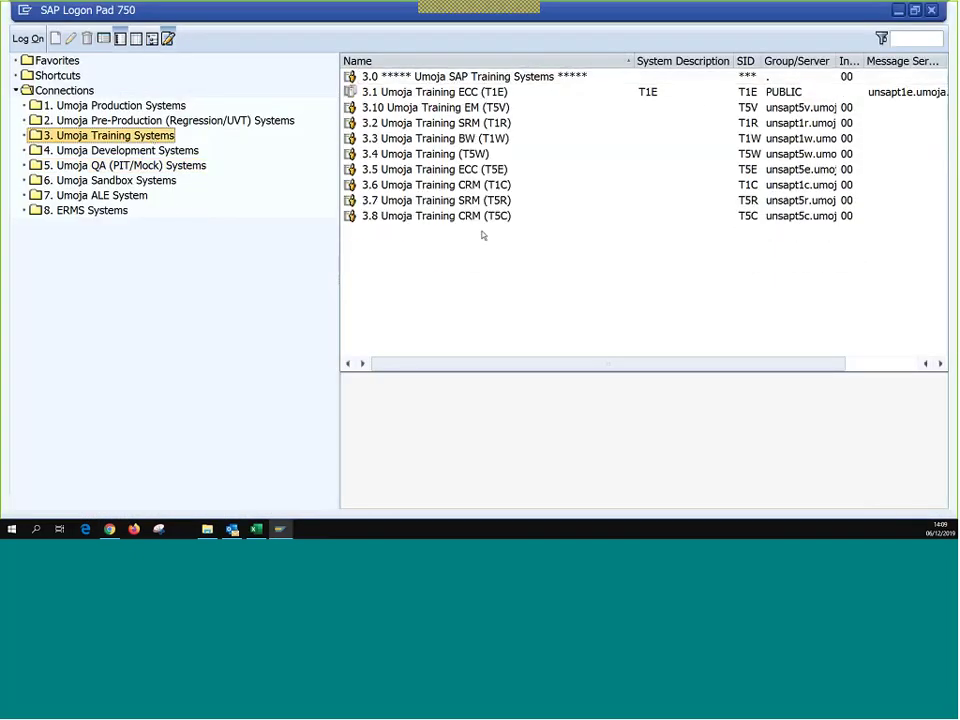
{"action": "left_click", "coordinate": [482, 232]}
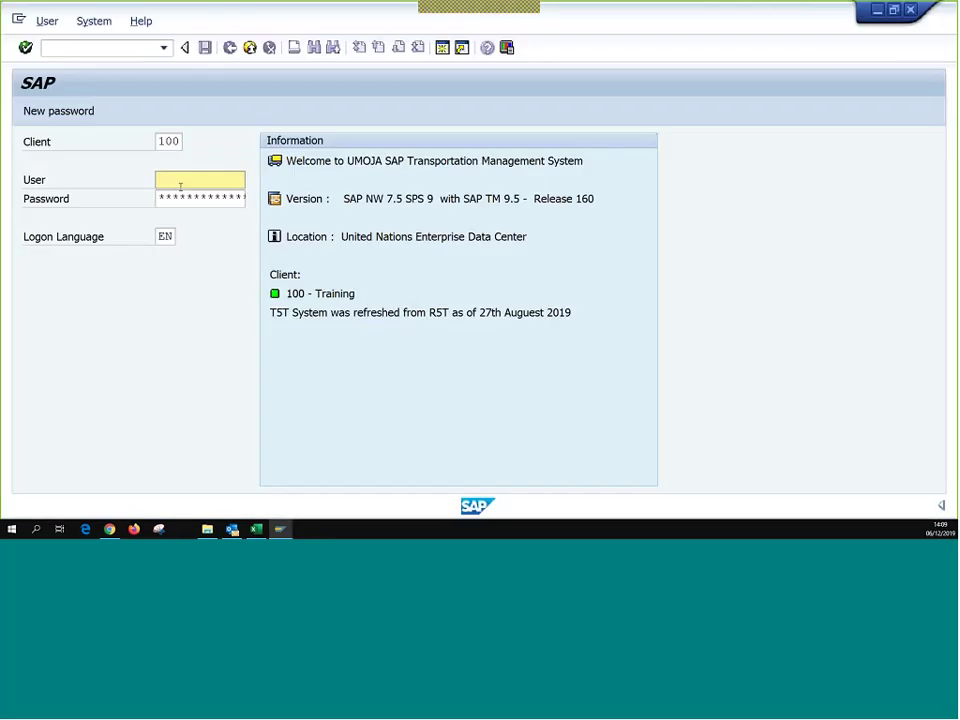
{"action": "left_click", "coordinate": [185, 179]}
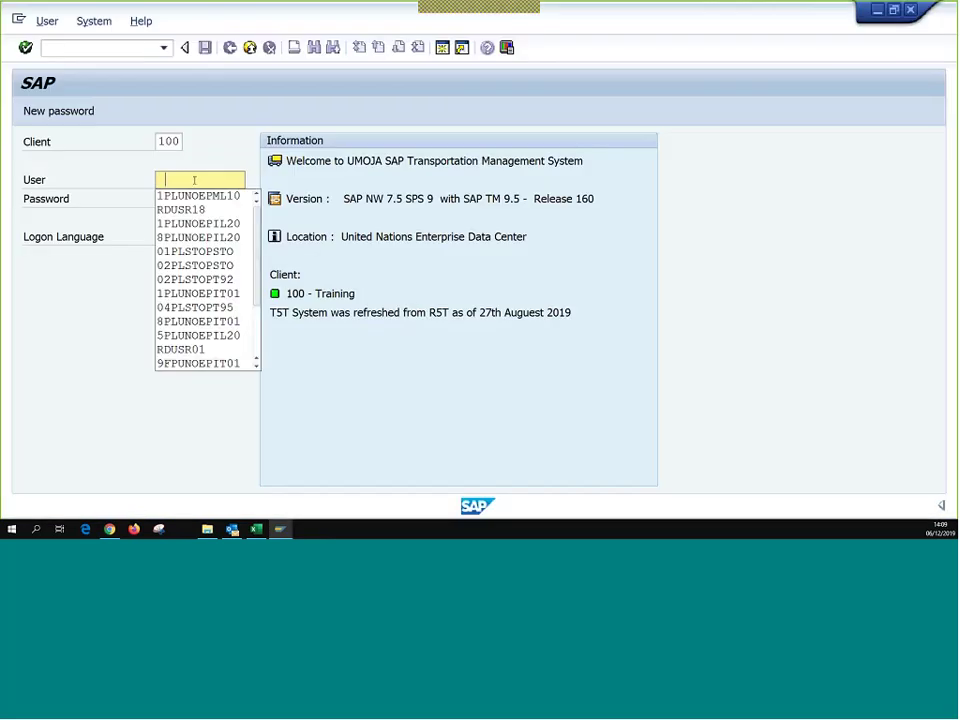
{"action": "key", "text": "Escape"}
{"action": "type", "text": "1PLUNOEPML10"}
{"action": "key", "text": "Tab"}
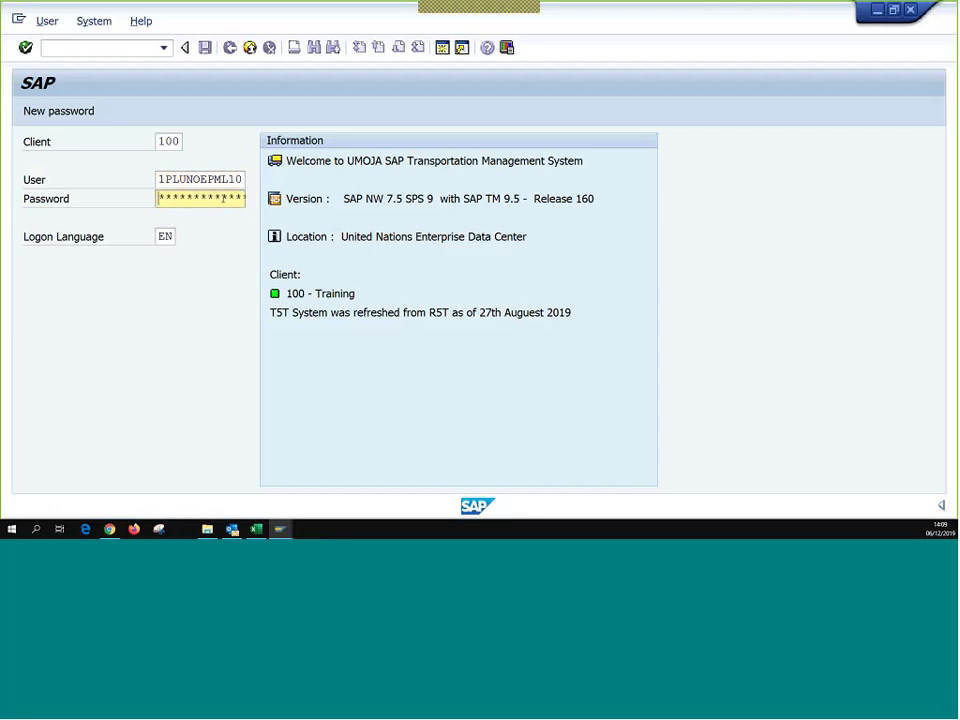
{"action": "key", "text": "Return"}
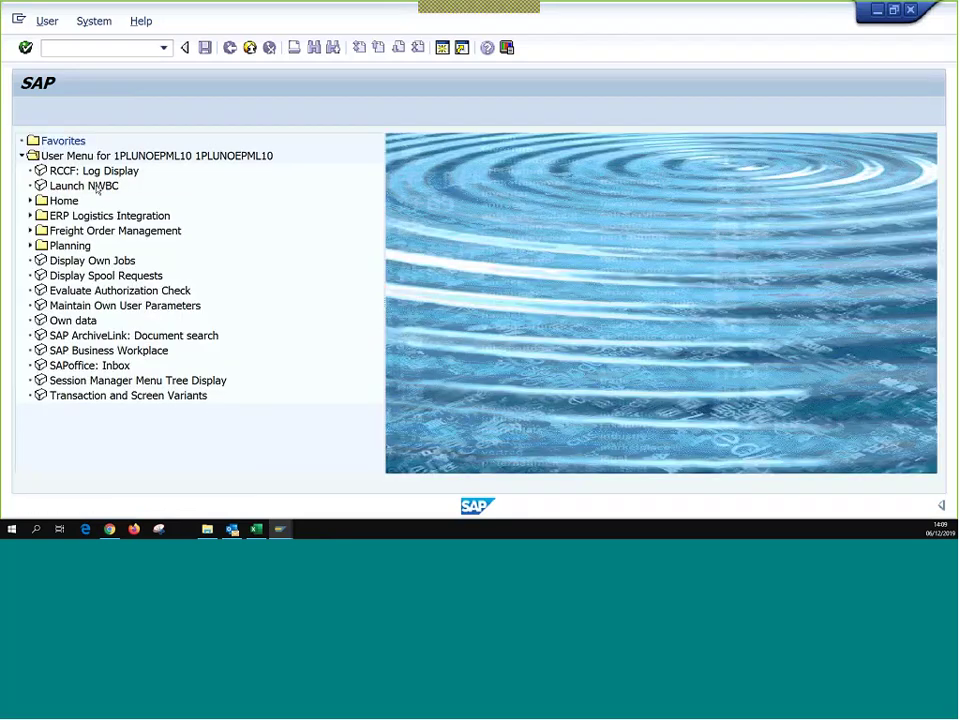
{"action": "left_click", "coordinate": [98, 187]}
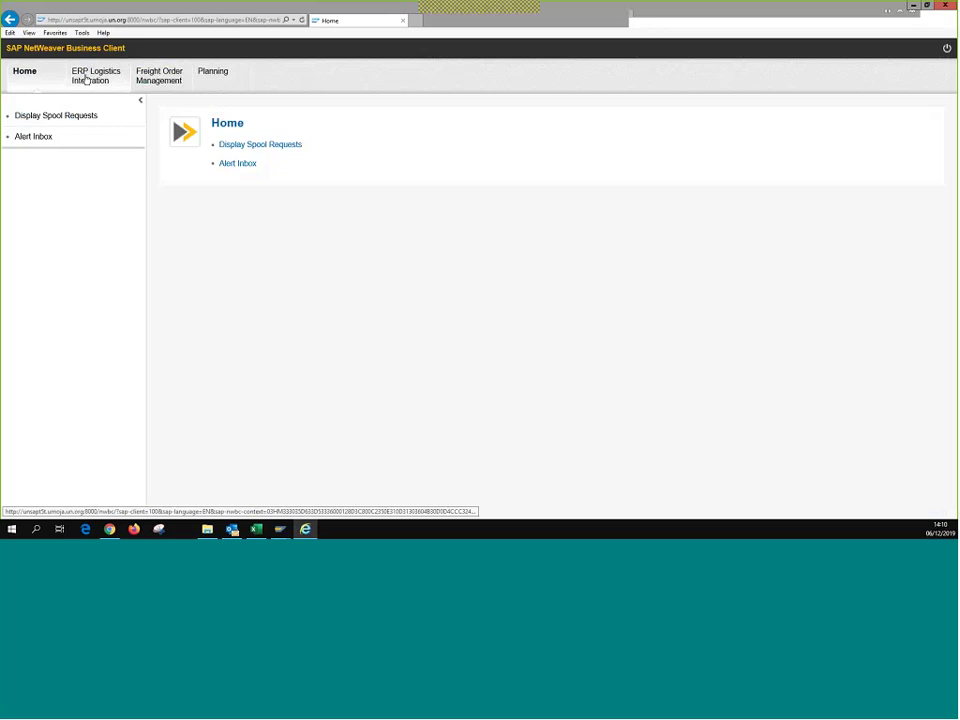
{"action": "left_click", "coordinate": [101, 79]}
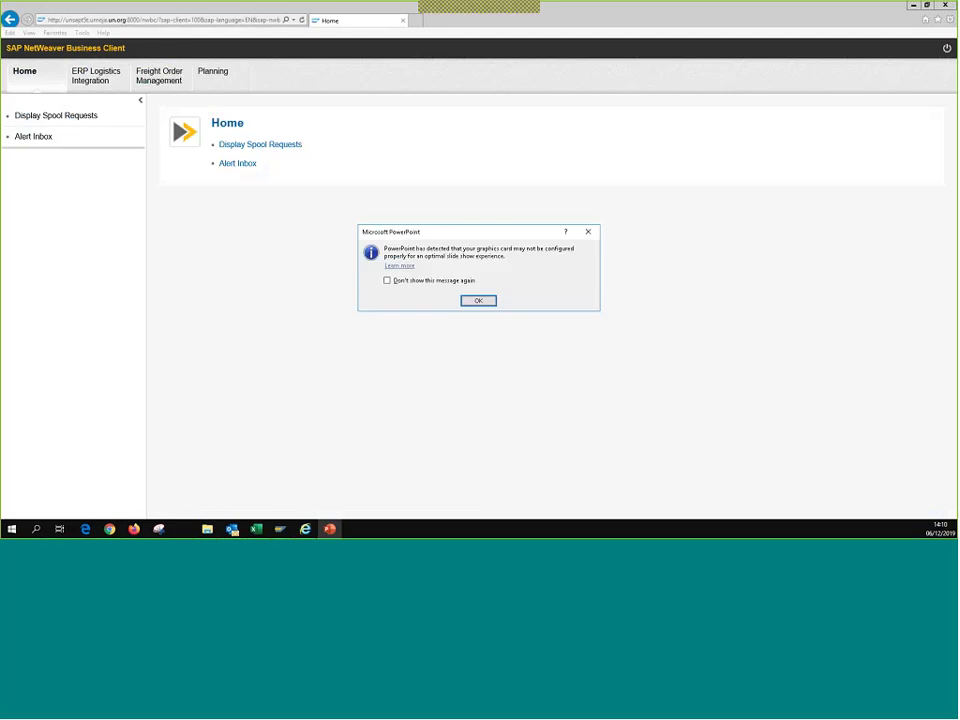
Dismiss PowerPoint's graphics card message and ink a tick mark above the Buyer's "Deliv. Address" entry in the Procure column.
{"action": "left_click", "coordinate": [480, 301]}
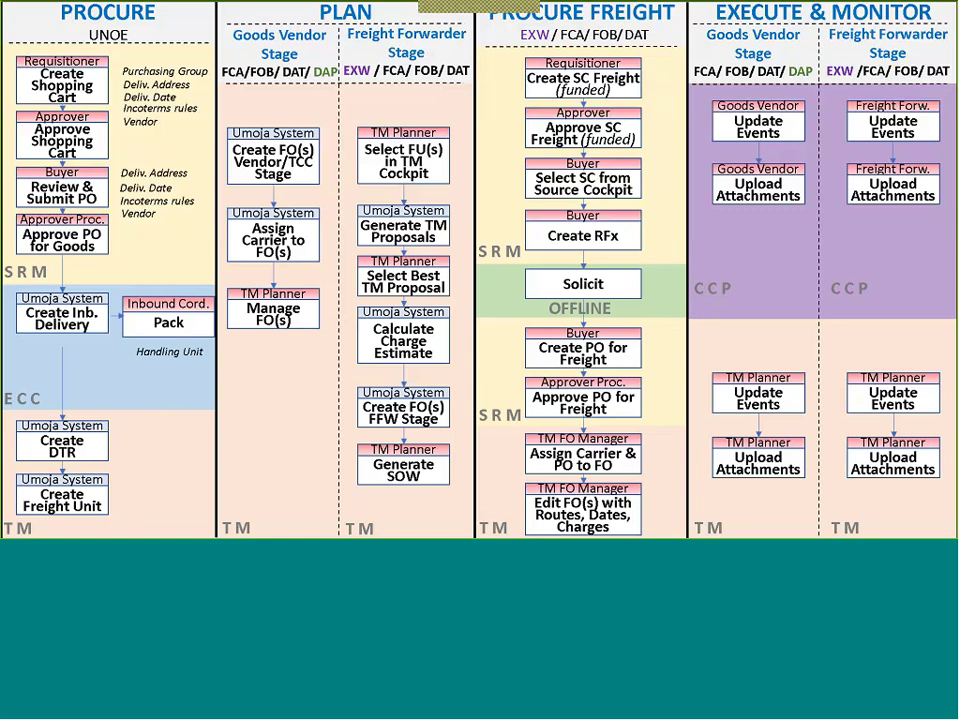
{"action": "left_click_drag", "start_coordinate": [174, 152], "coordinate": [211, 141]}
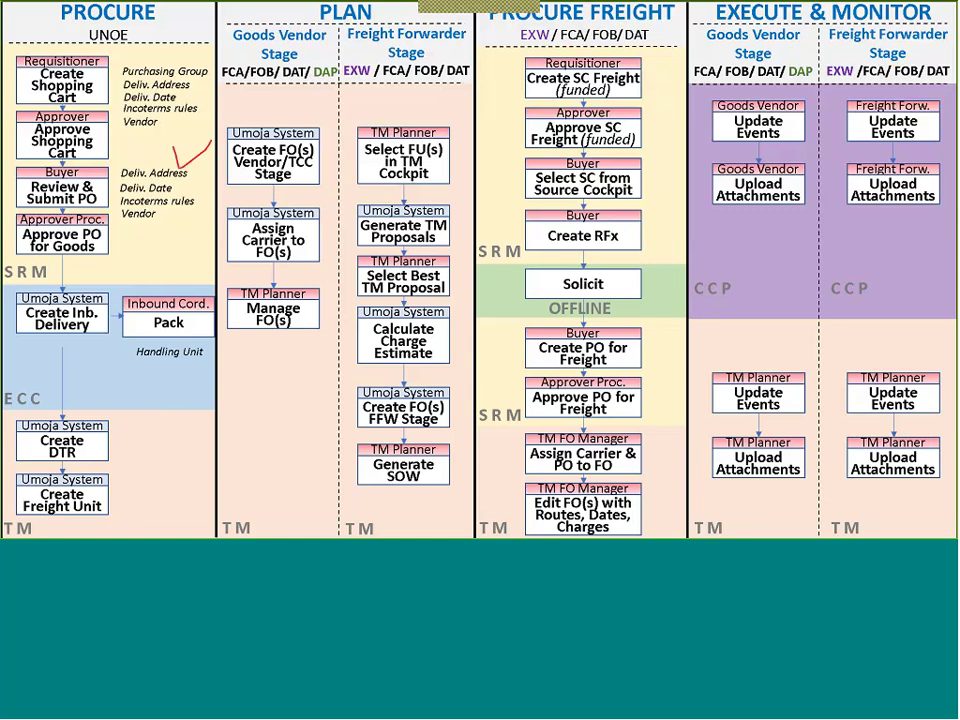
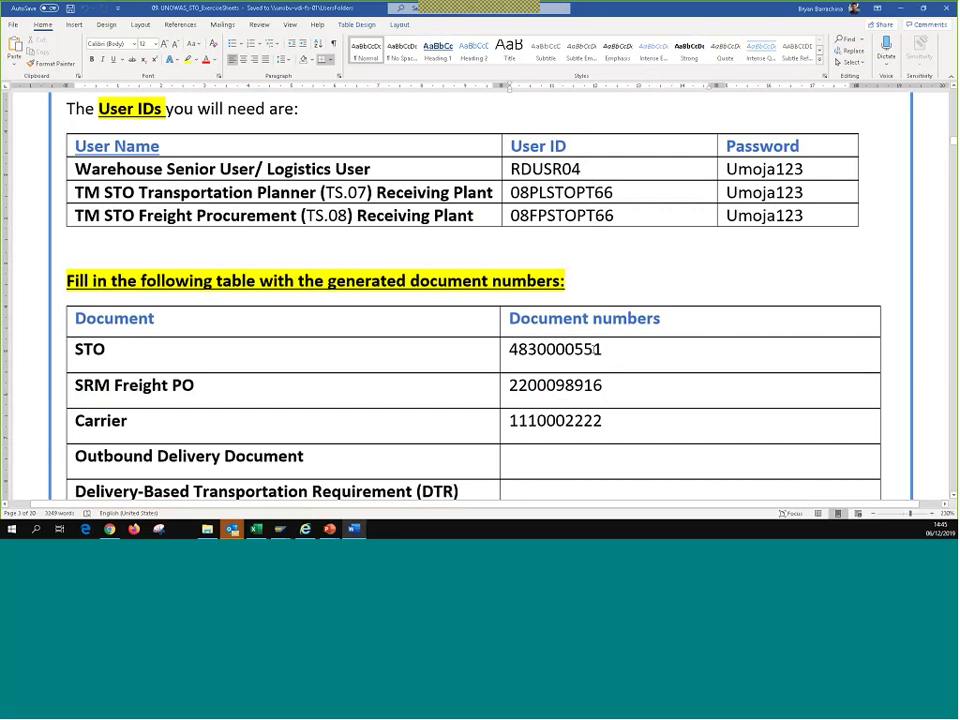
Copy the STO document number from the document numbers table in the Word exercise sheet.
{"action": "left_click", "coordinate": [603, 352]}
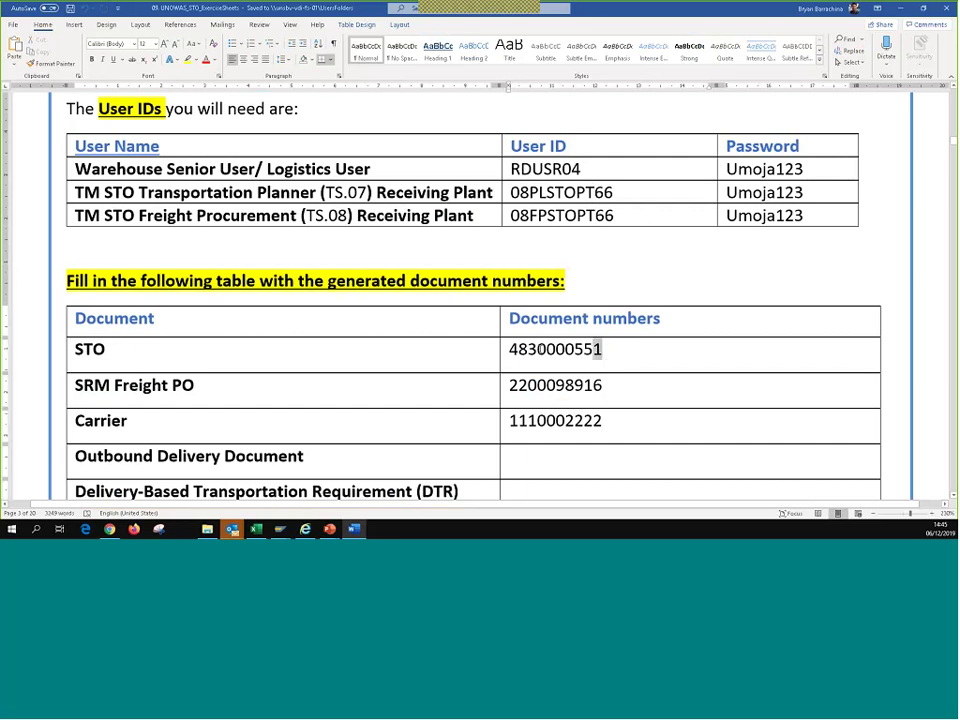
{"action": "left_click_drag", "start_coordinate": [604, 350], "coordinate": [509, 350]}
{"action": "key", "text": "ctrl+c"}
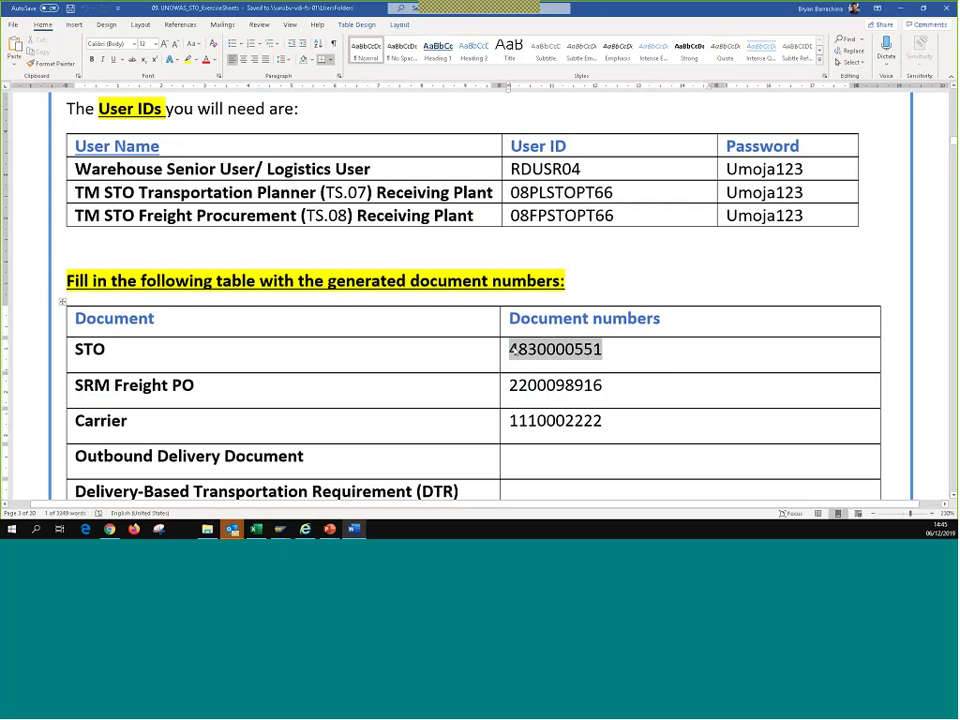
Switch to SAP NetWeaver Business Client, open Overview Transportation Requirements and clear the Original Delivery criterion.
{"action": "key", "text": "alt+Tab"}
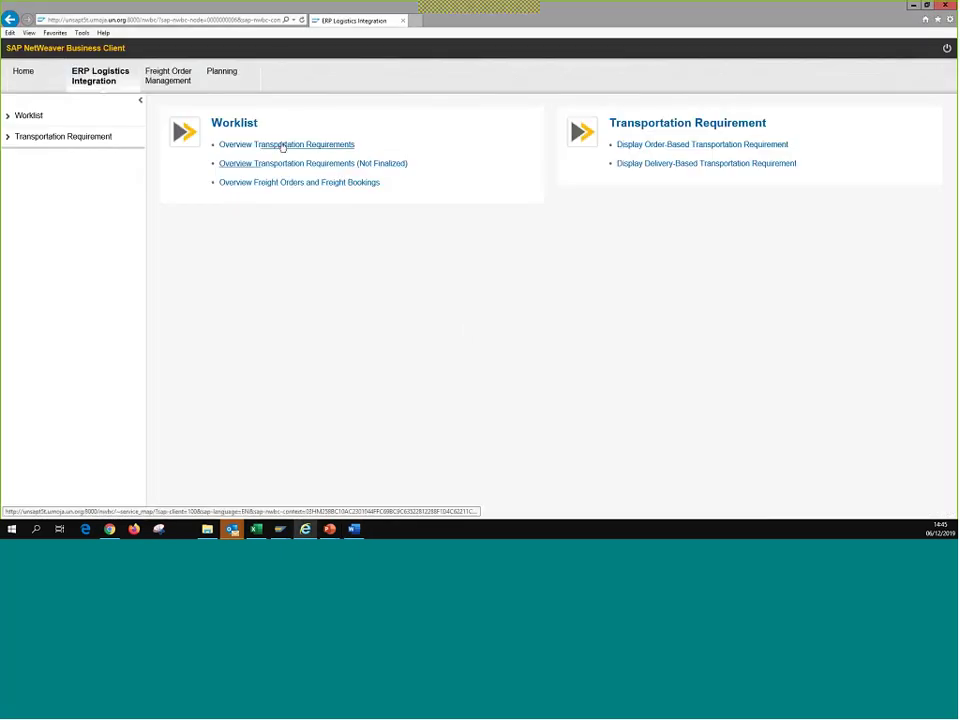
{"action": "left_click", "coordinate": [283, 145]}
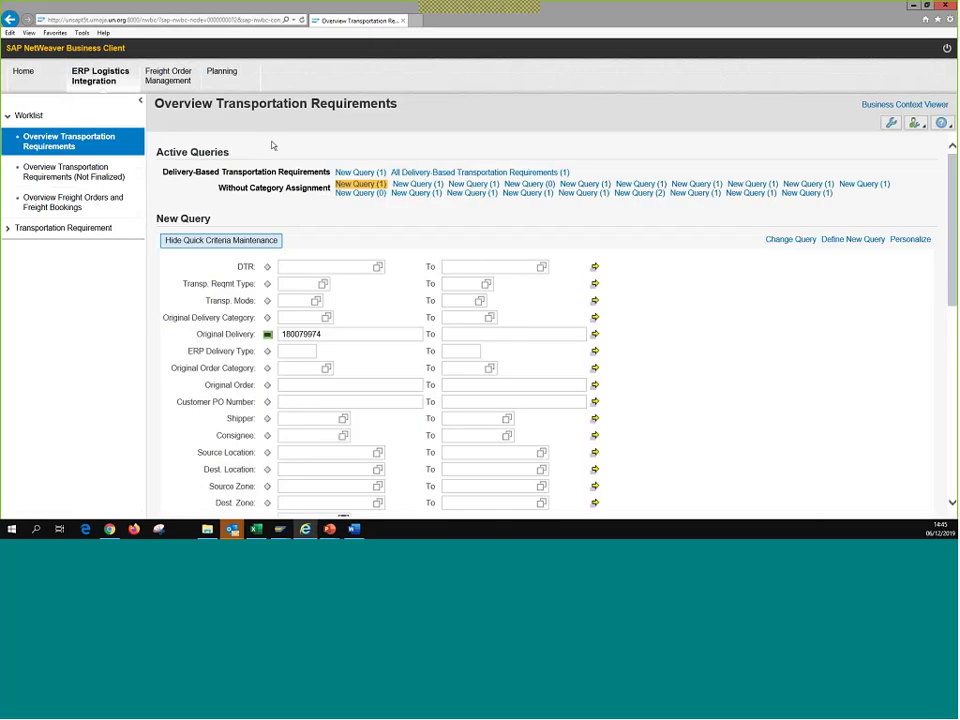
{"action": "left_click_drag", "start_coordinate": [328, 334], "coordinate": [250, 332]}
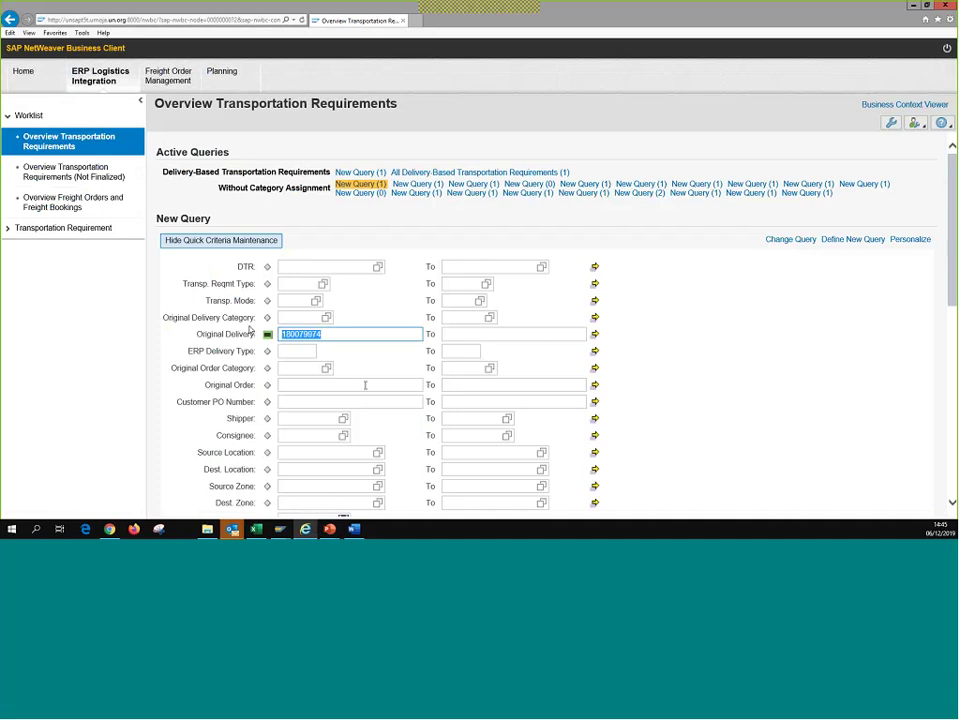
{"action": "key", "text": "BackSpace"}
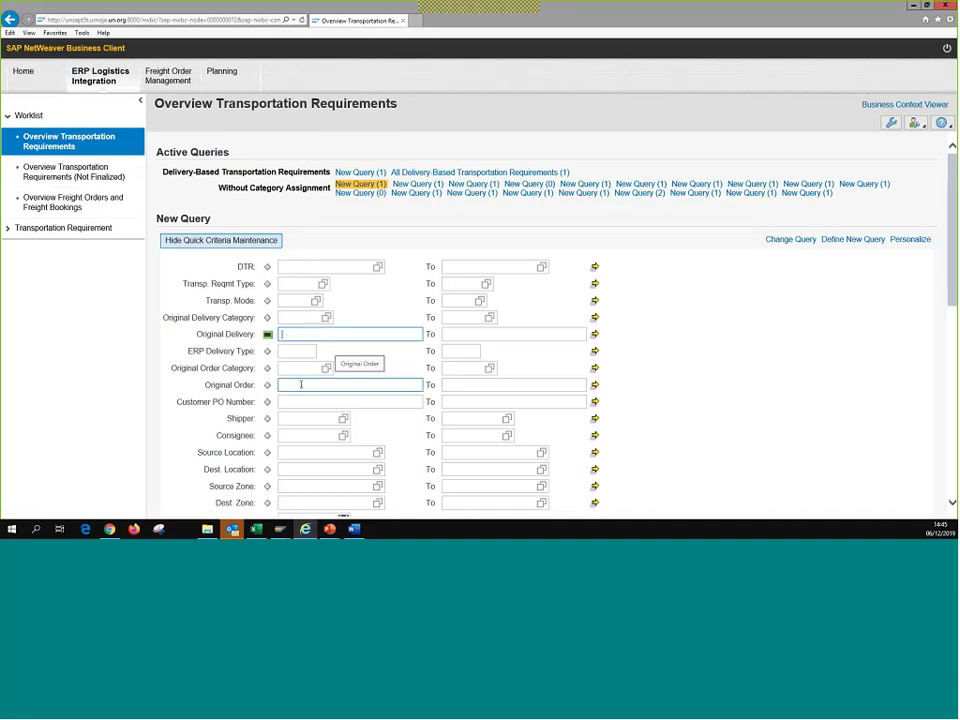
Filter the query by Original Order using the STO number copied from the exercise sheet, apply it and check the results list.
{"action": "left_click", "coordinate": [331, 384]}
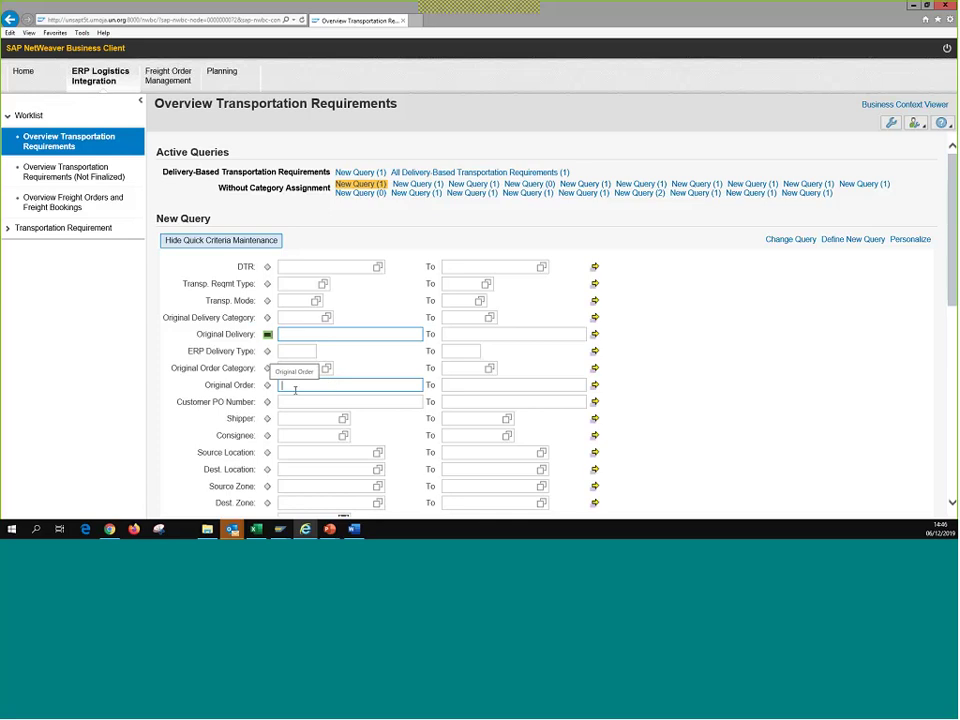
{"action": "key", "text": "ctrl+v"}
{"action": "scroll", "coordinate": [364, 370], "scroll_direction": "down", "scroll_amount": 2}
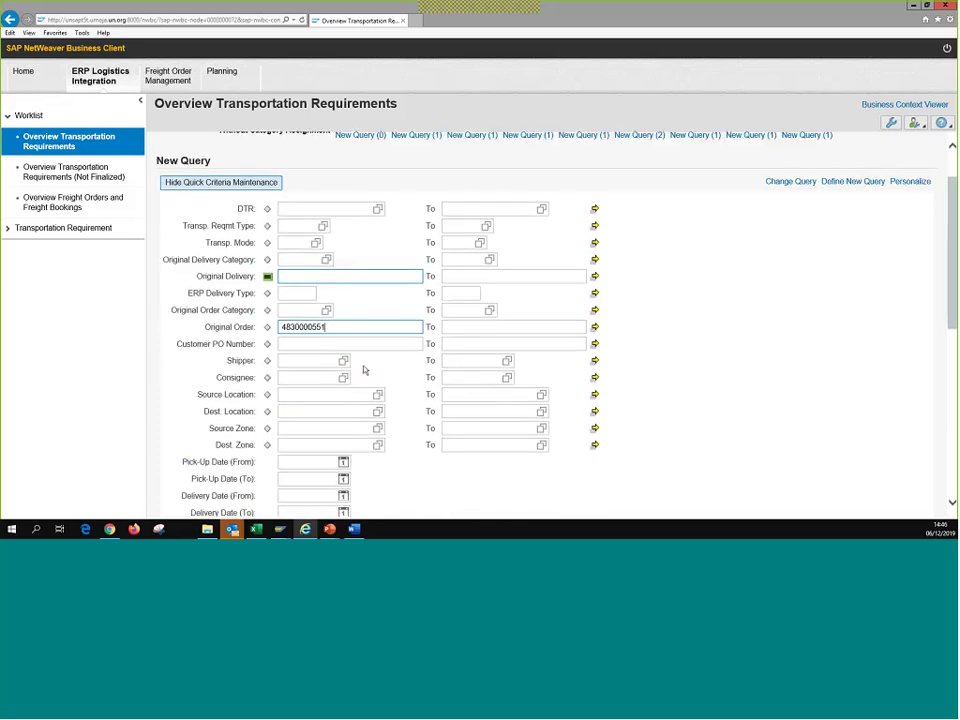
{"action": "key", "text": "ctrl+a"}
{"action": "key", "text": "Tab"}
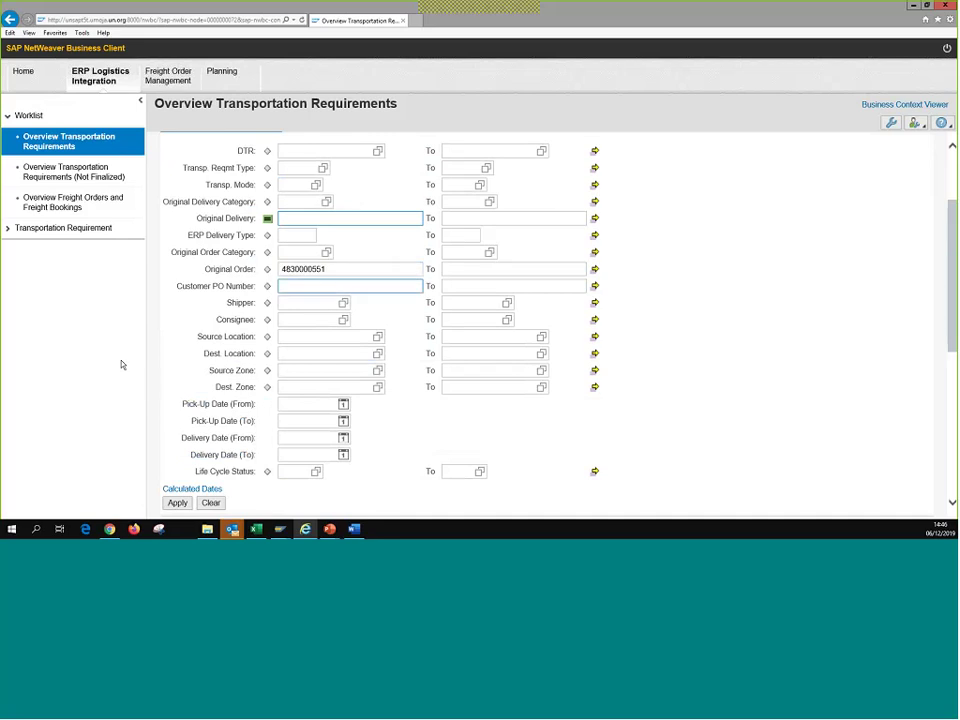
{"action": "left_click", "coordinate": [177, 503]}
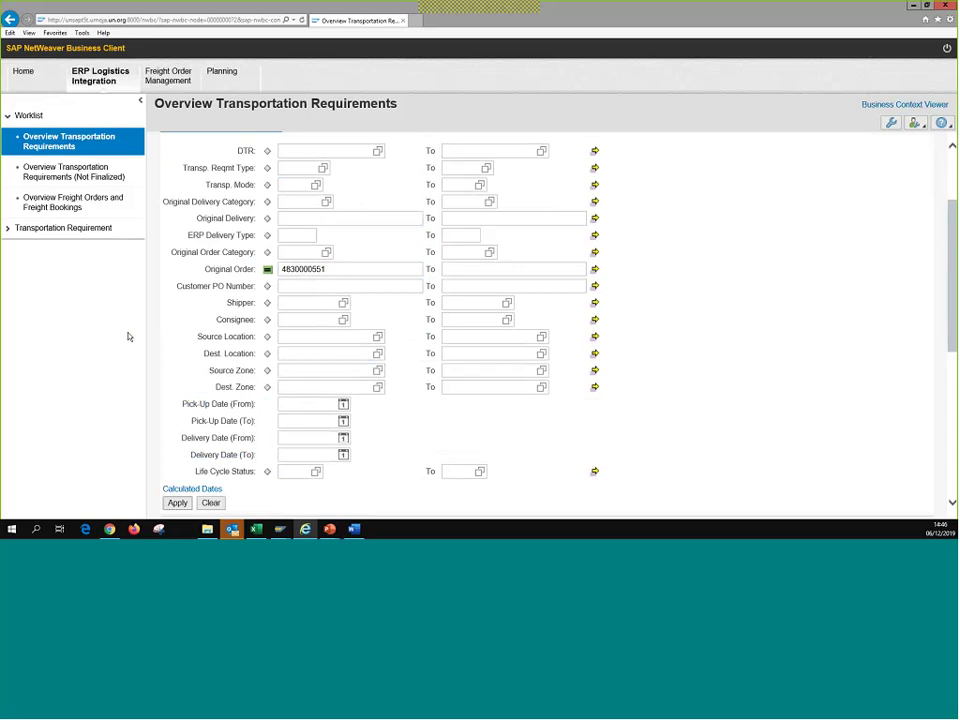
{"action": "scroll", "coordinate": [201, 276], "scroll_direction": "down", "scroll_amount": 5}
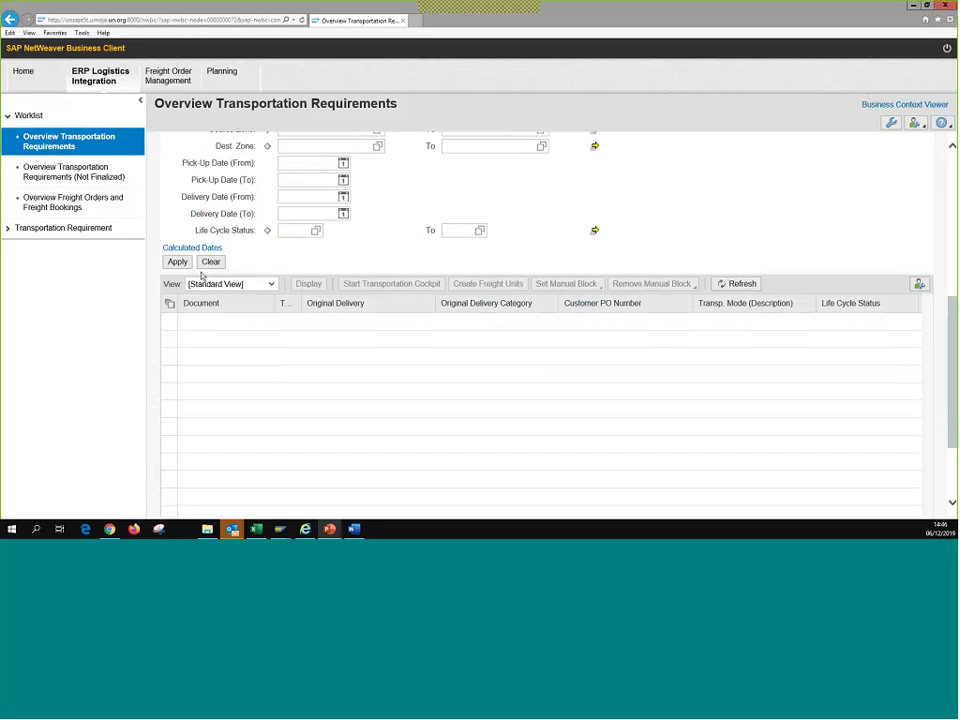
{"action": "scroll", "coordinate": [731, 204], "scroll_direction": "up", "scroll_amount": 5}
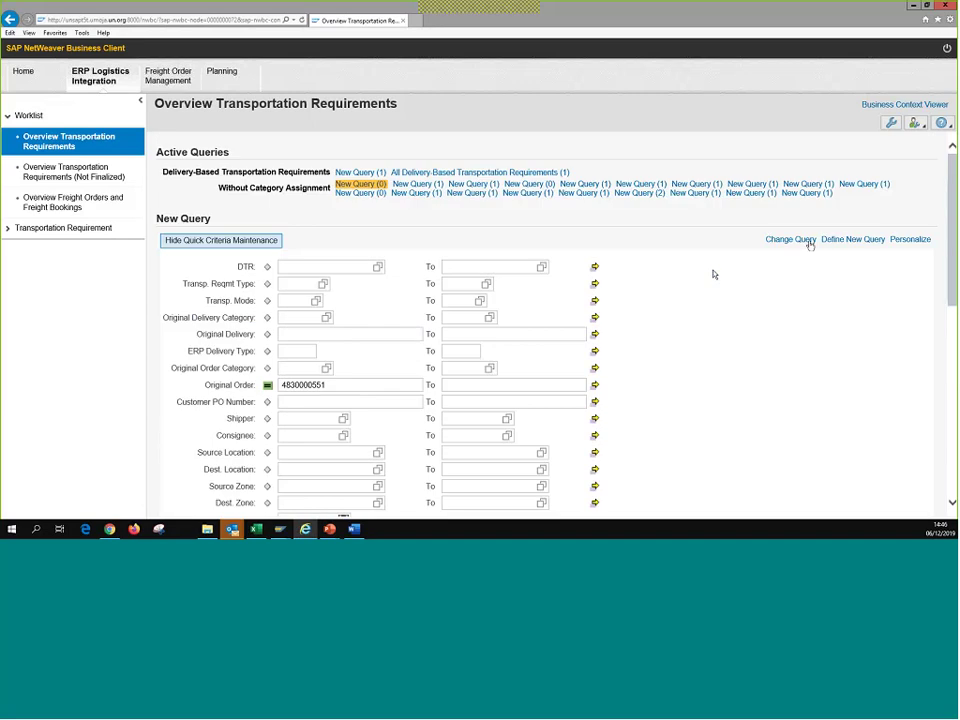
Open the query's full criteria with Change Query and examine every section for entries besides the Original Order.
{"action": "left_click", "coordinate": [790, 239]}
{"action": "scroll", "coordinate": [677, 287], "scroll_direction": "down", "scroll_amount": 10}
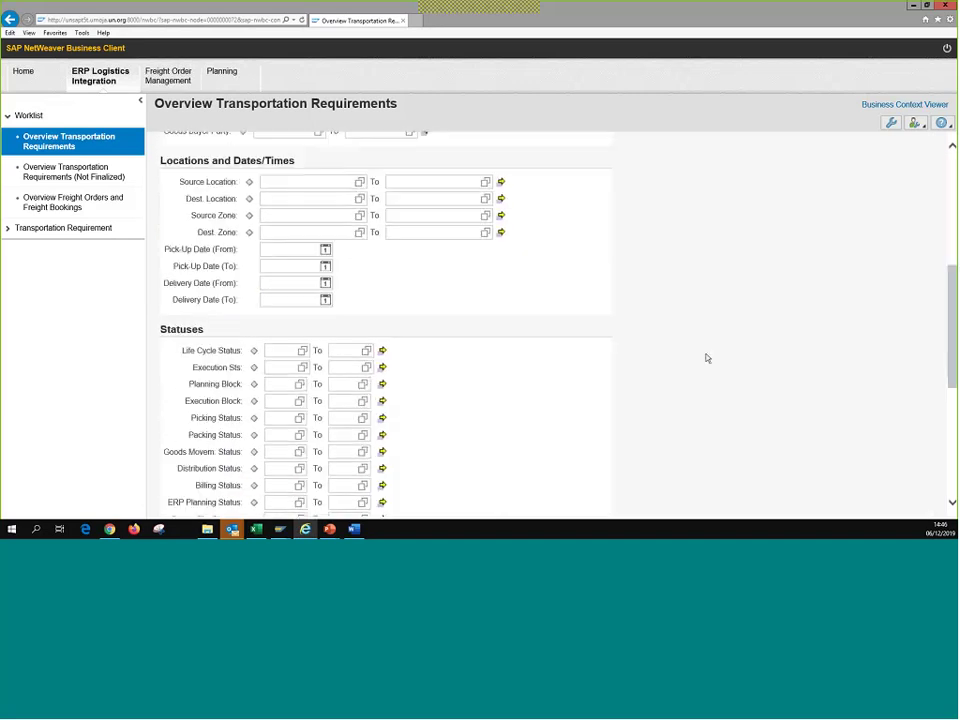
{"action": "scroll", "coordinate": [608, 401], "scroll_direction": "up", "scroll_amount": 3}
{"action": "scroll", "coordinate": [608, 401], "scroll_direction": "up", "scroll_amount": 5}
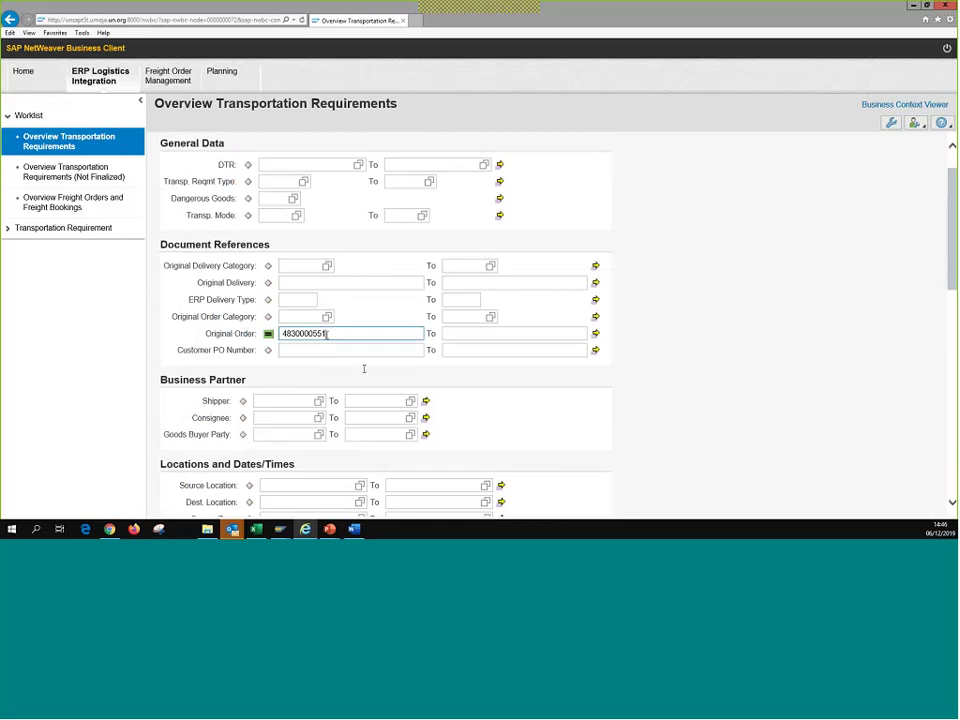
{"action": "scroll", "coordinate": [671, 388], "scroll_direction": "down", "scroll_amount": 10}
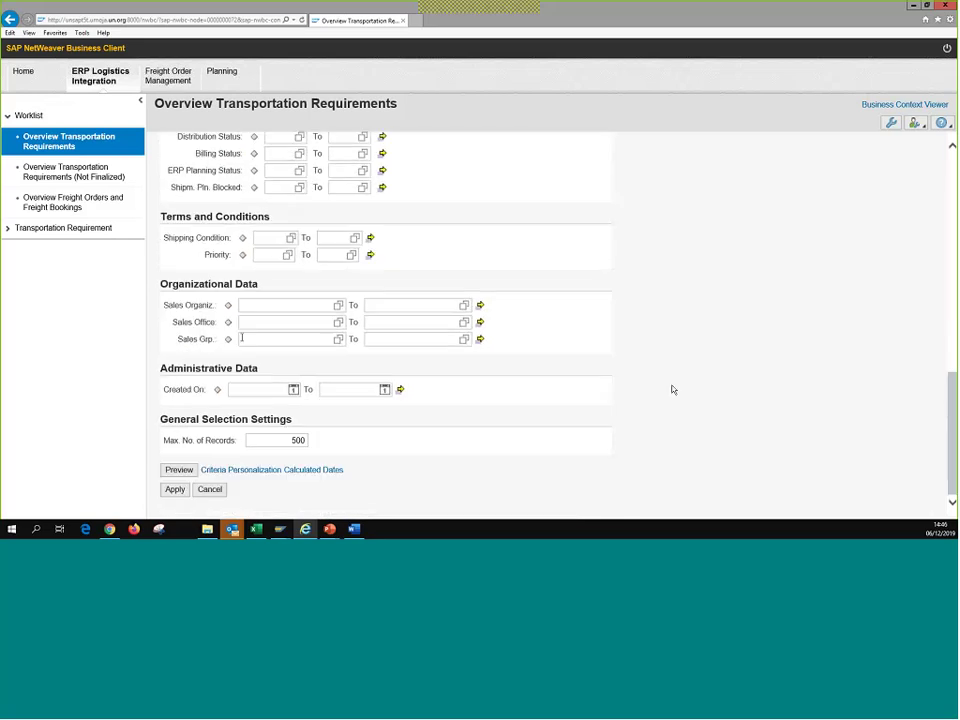
{"action": "scroll", "coordinate": [500, 326], "scroll_direction": "up", "scroll_amount": 1}
{"action": "scroll", "coordinate": [500, 326], "scroll_direction": "up", "scroll_amount": 10}
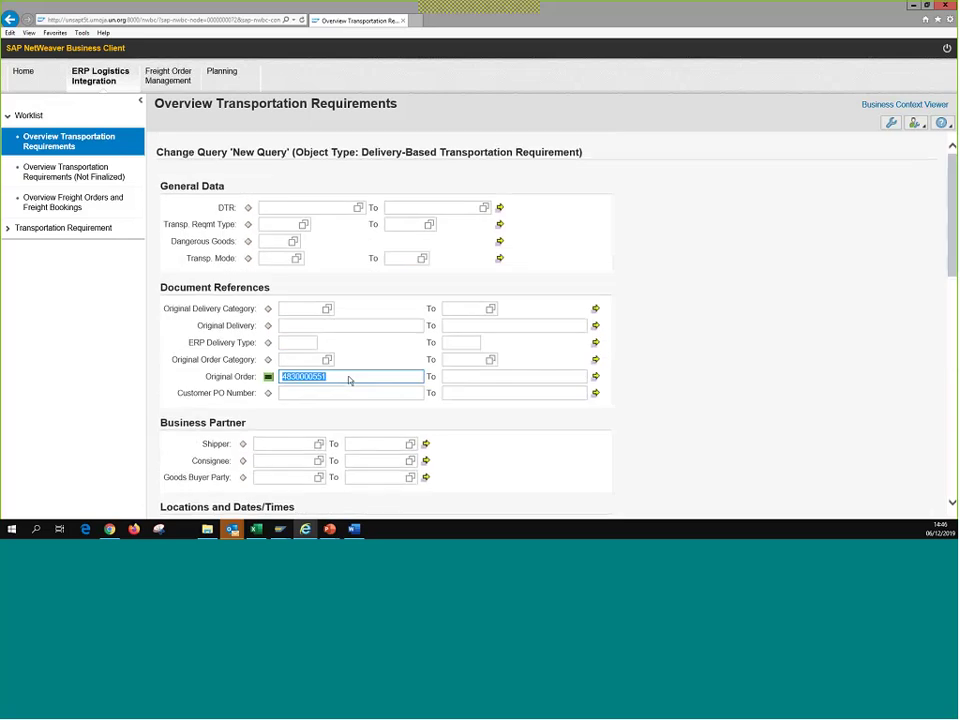
{"action": "scroll", "coordinate": [776, 221], "scroll_direction": "down", "scroll_amount": 10}
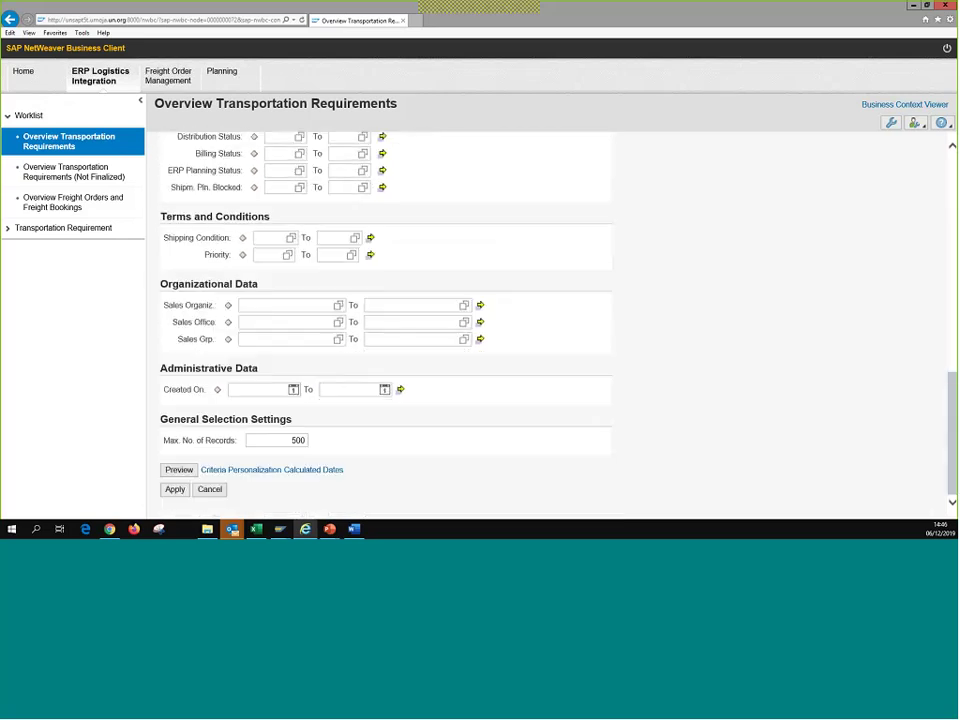
End the current user's Business Client and SAP Easy Access sessions, closing the browser window.
{"action": "left_click", "coordinate": [534, 323]}
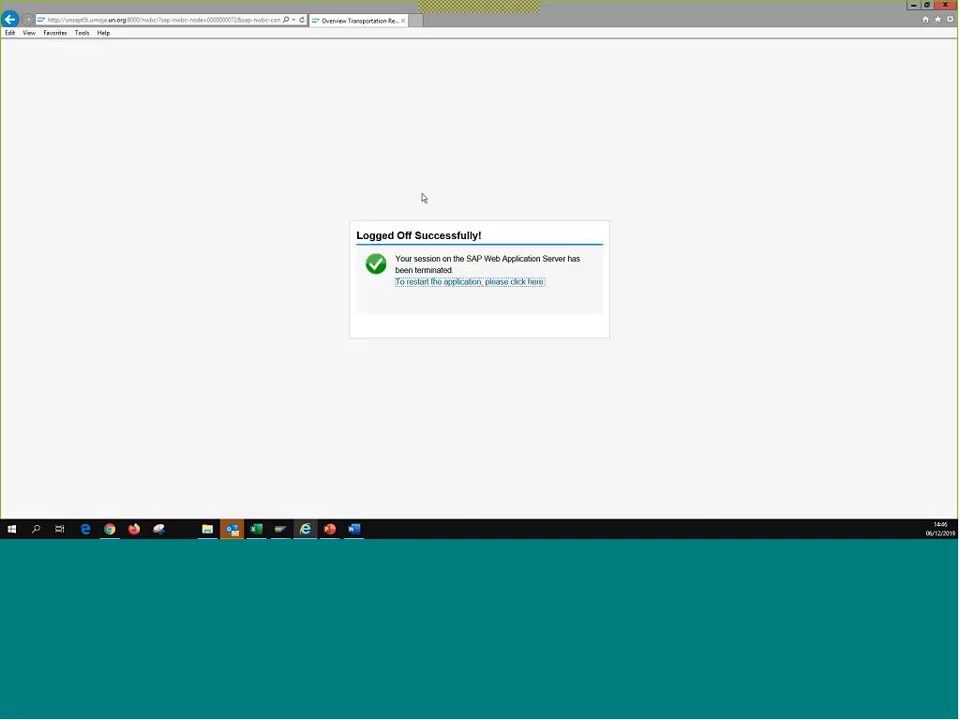
{"action": "left_click", "coordinate": [470, 283]}
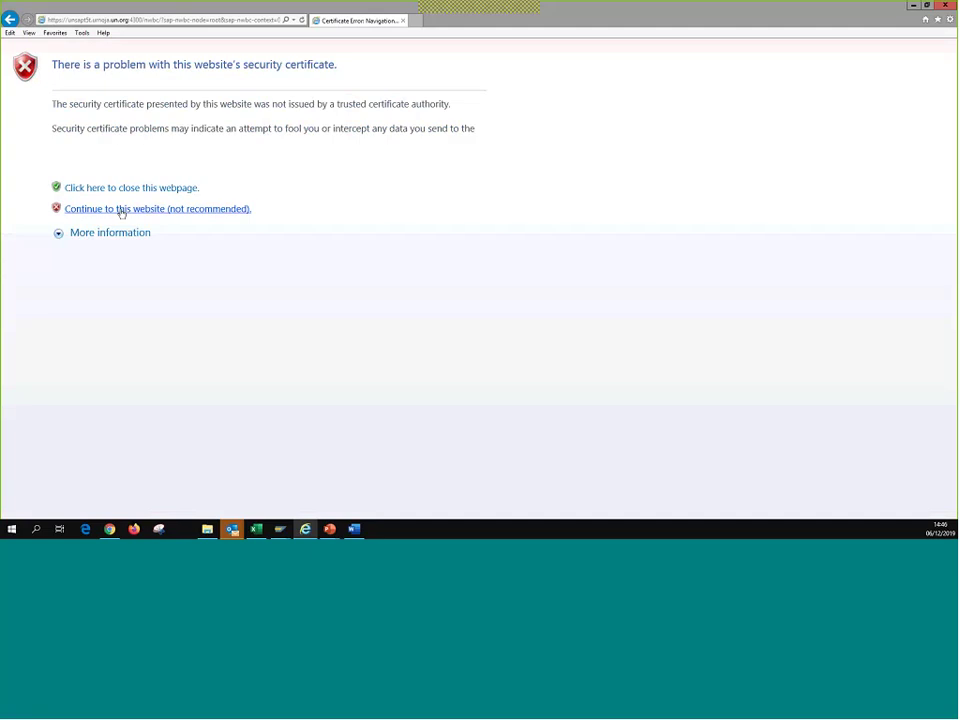
{"action": "left_click", "coordinate": [121, 210]}
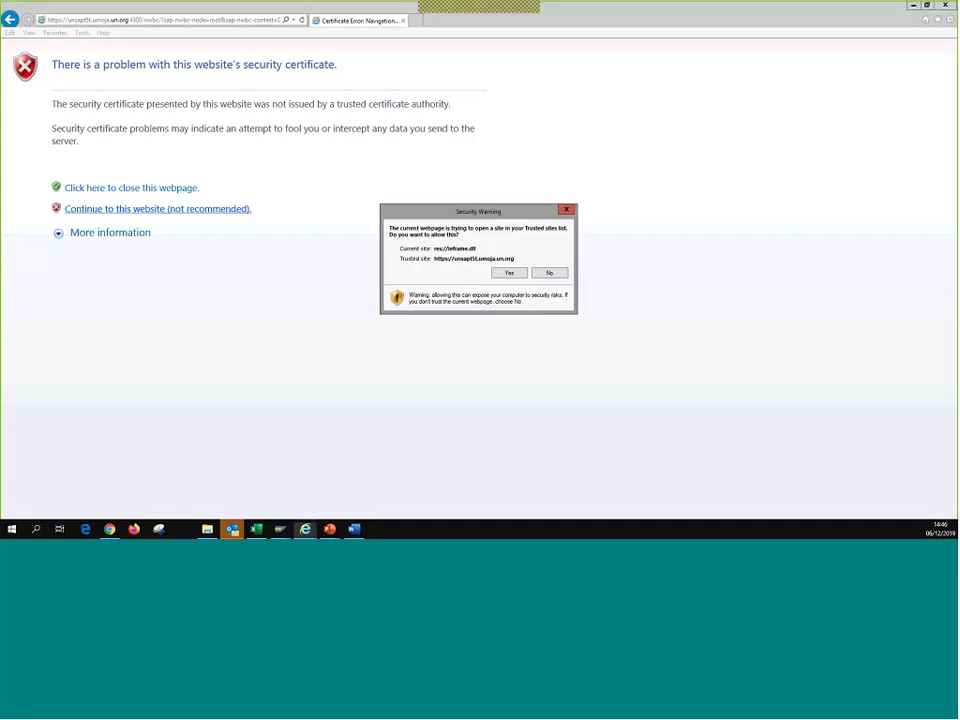
{"action": "key", "text": "Return"}
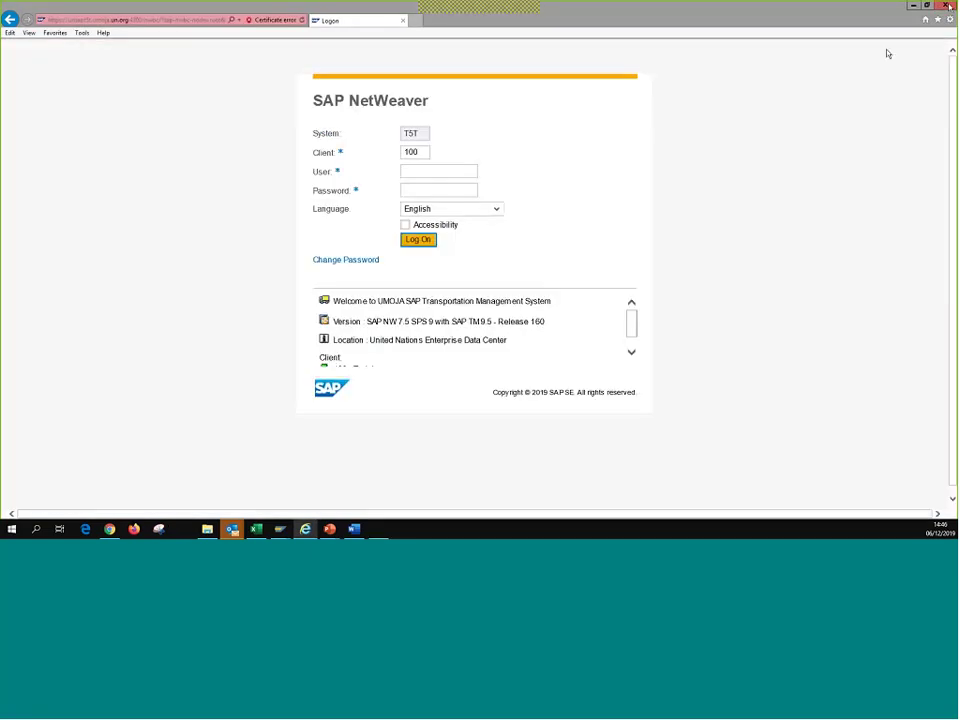
{"action": "key", "text": "alt+F4"}
{"action": "left_click", "coordinate": [125, 362]}
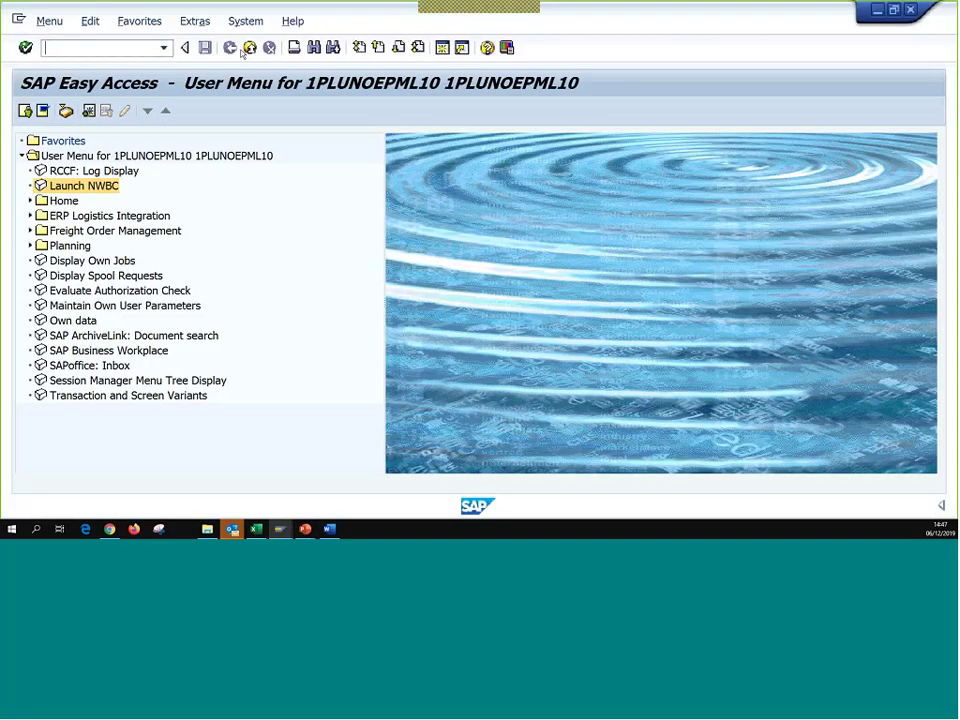
{"action": "left_click", "coordinate": [248, 48]}
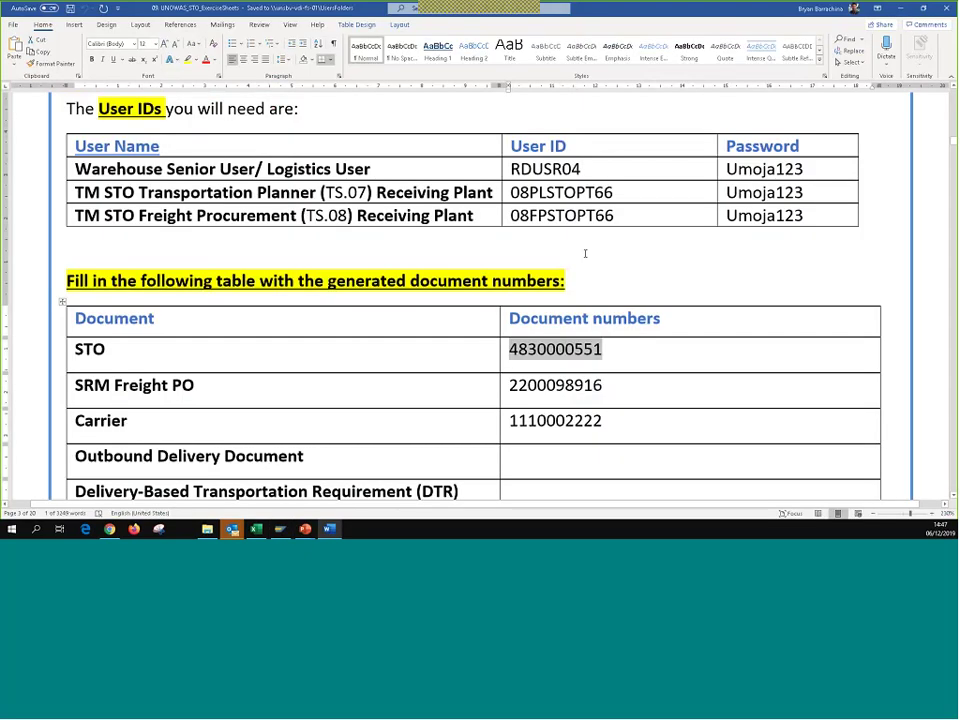
Open the logon screen of the 3.9 Umoja Training TM (T5T) system from the SAP Logon Pad.
{"action": "left_click", "coordinate": [413, 341]}
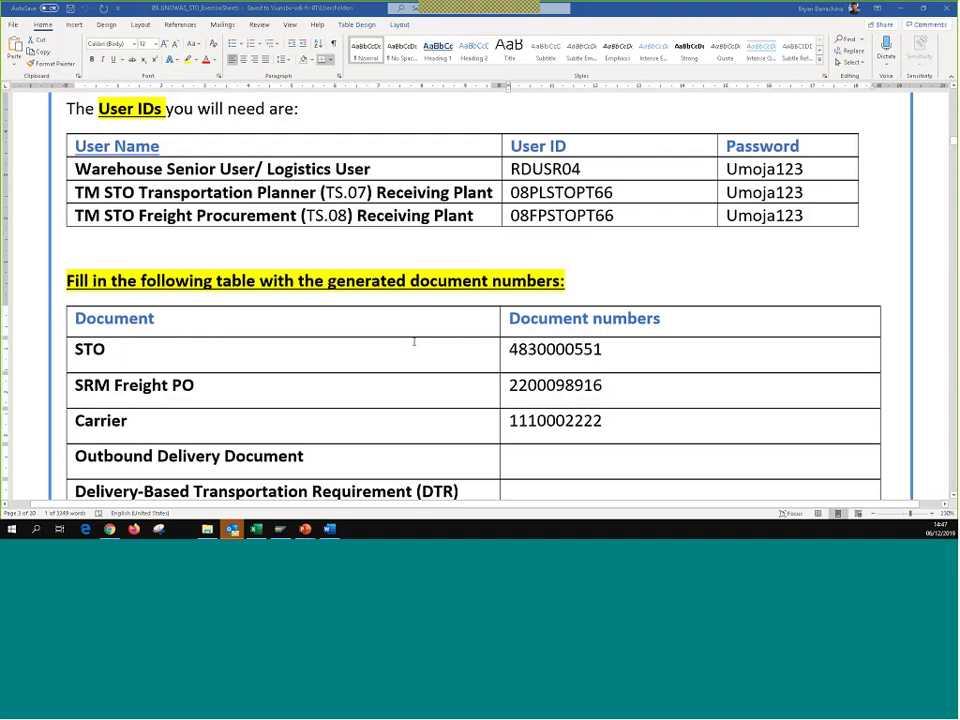
{"action": "key", "text": "alt+Tab"}
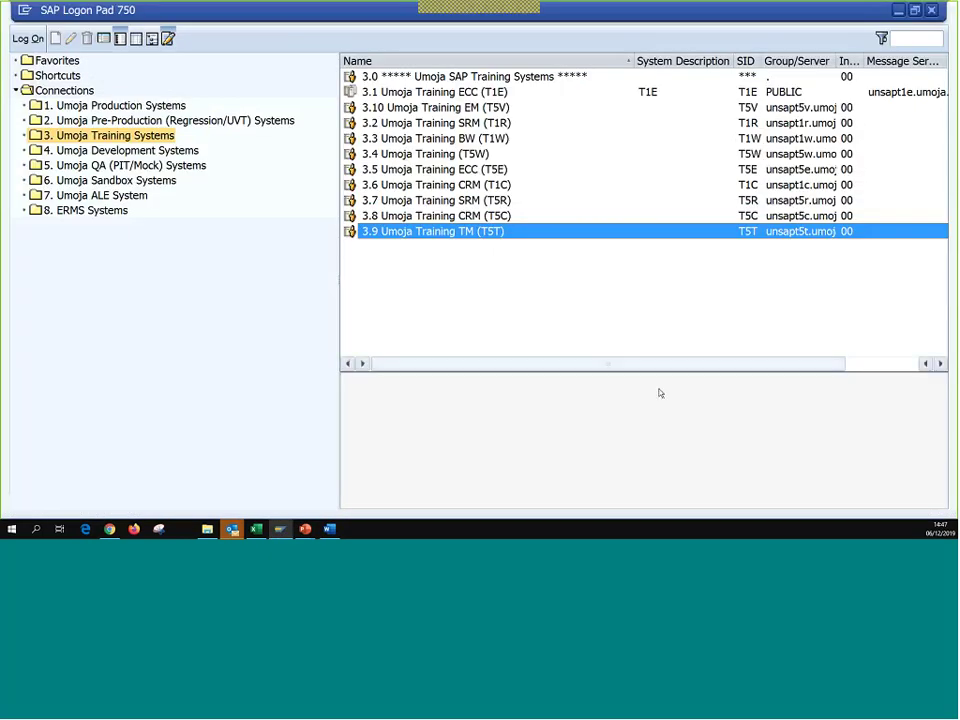
{"action": "key", "text": "Return"}
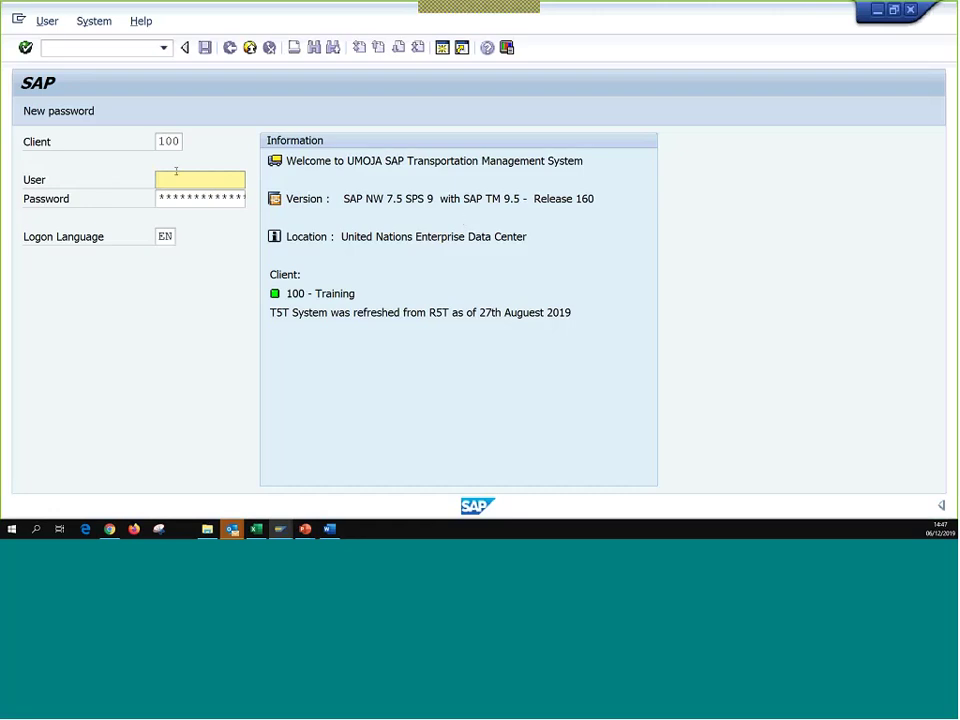
{"action": "left_click", "coordinate": [176, 178]}
{"action": "left_click", "coordinate": [240, 210]}
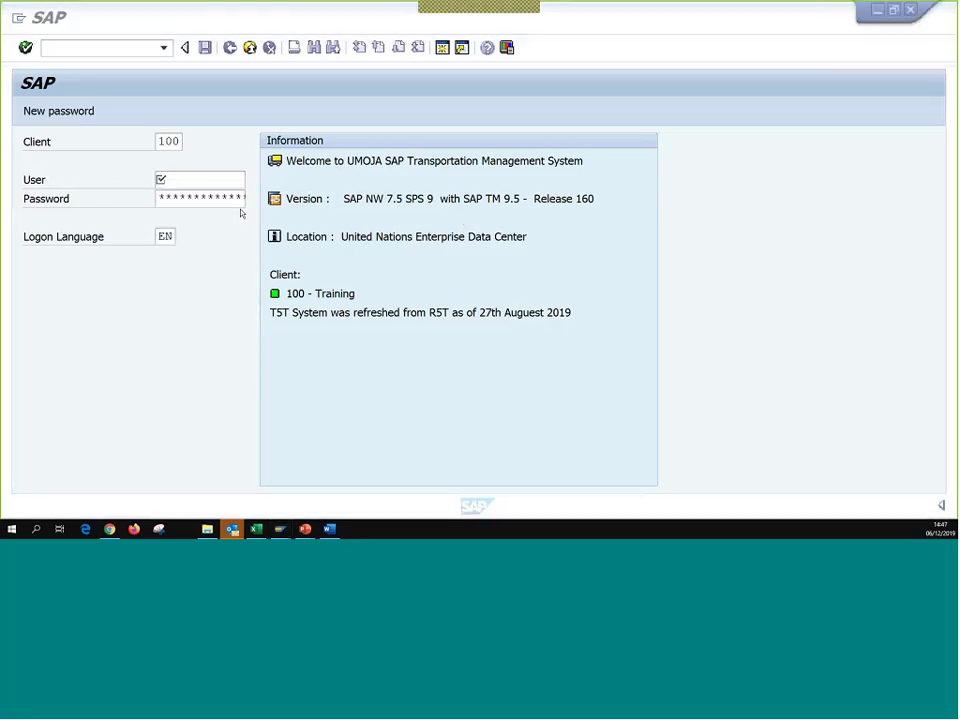
Log on with the TM STO Transportation Planner (TS.07) user ID copied from the exercise sheet and the account password.
{"action": "key", "text": "alt+Tab"}
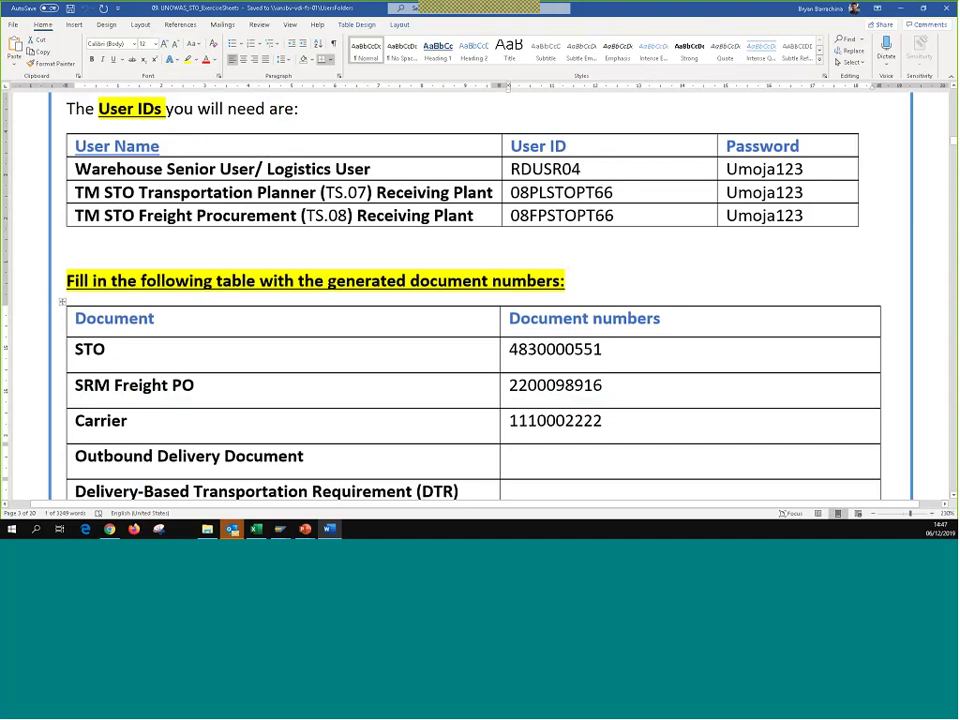
{"action": "left_click_drag", "start_coordinate": [631, 187], "coordinate": [524, 193]}
{"action": "key", "text": "ctrl+c"}
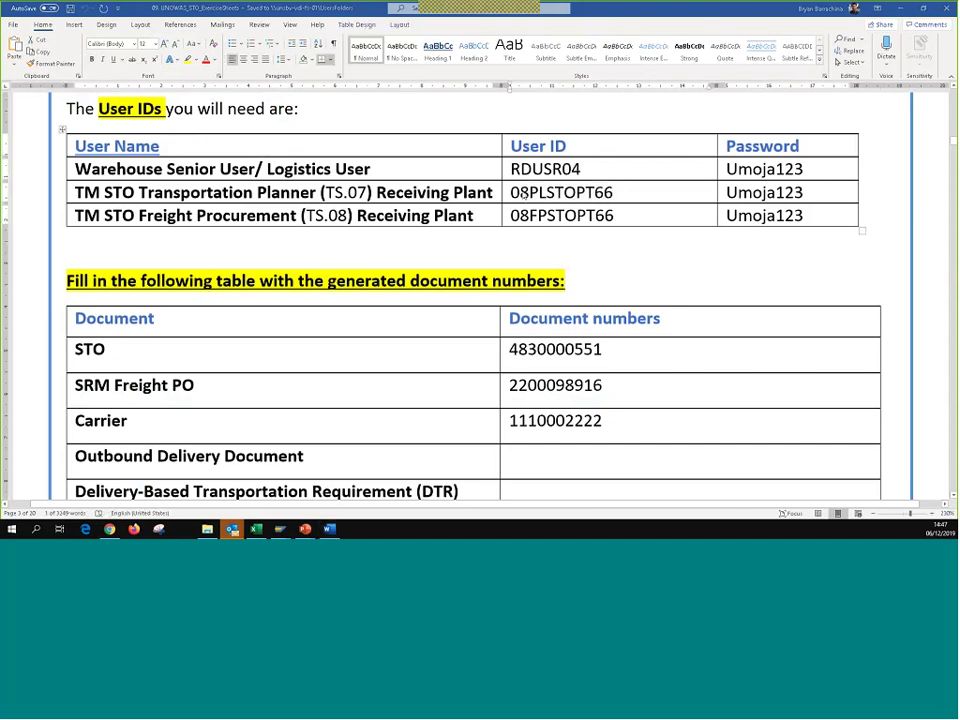
{"action": "key", "text": "alt+Tab"}
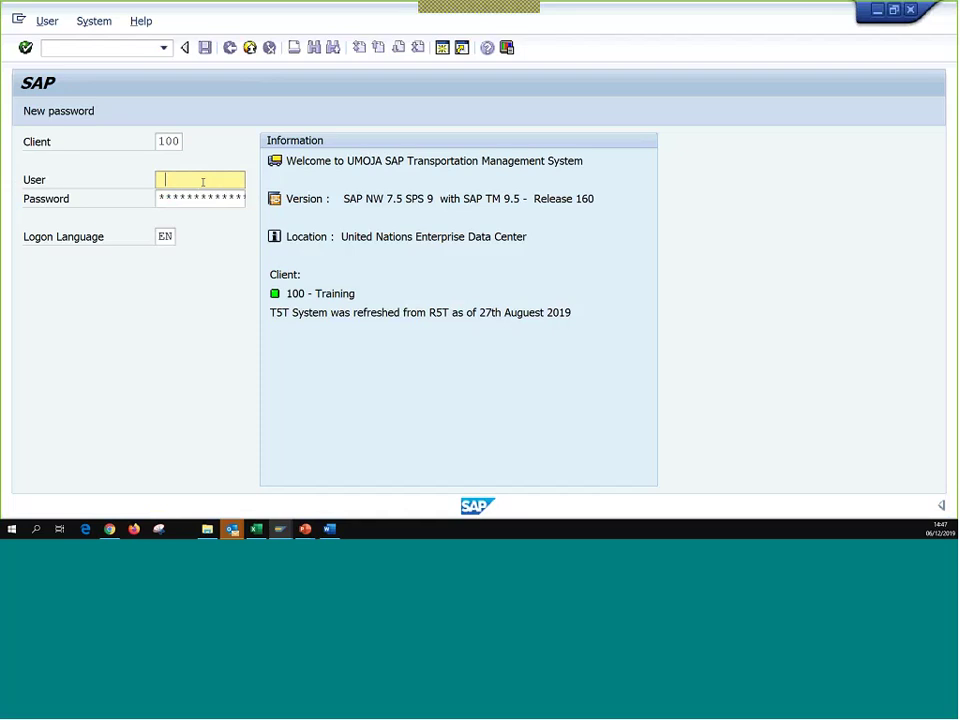
{"action": "key", "text": "ctrl+v"}
{"action": "key", "text": "Tab"}
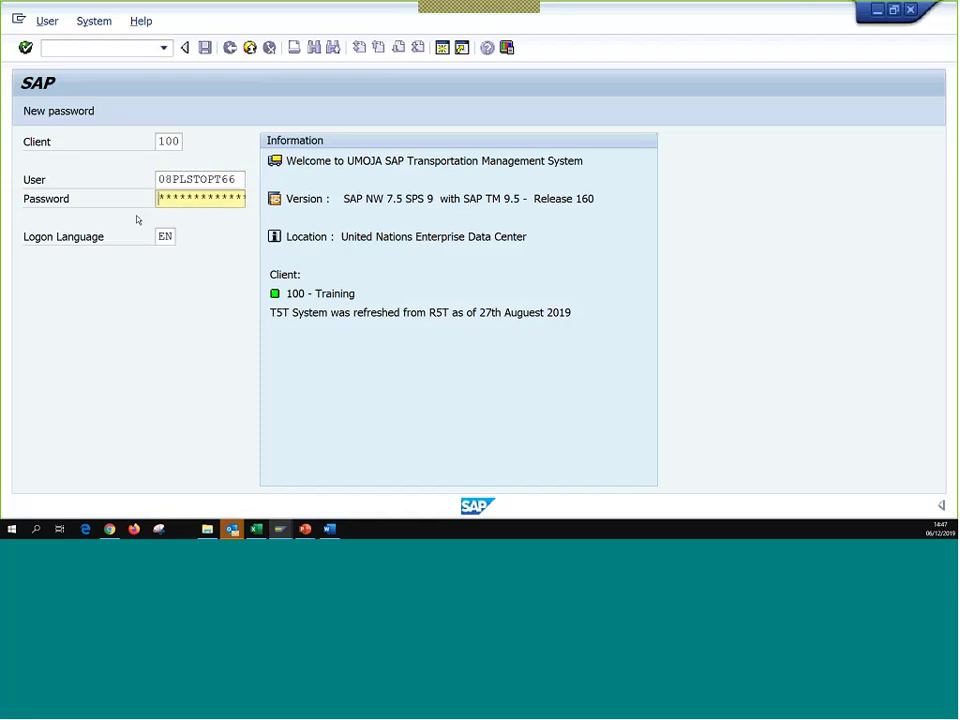
{"action": "type", "text": "******"}
{"action": "key", "text": "Return"}
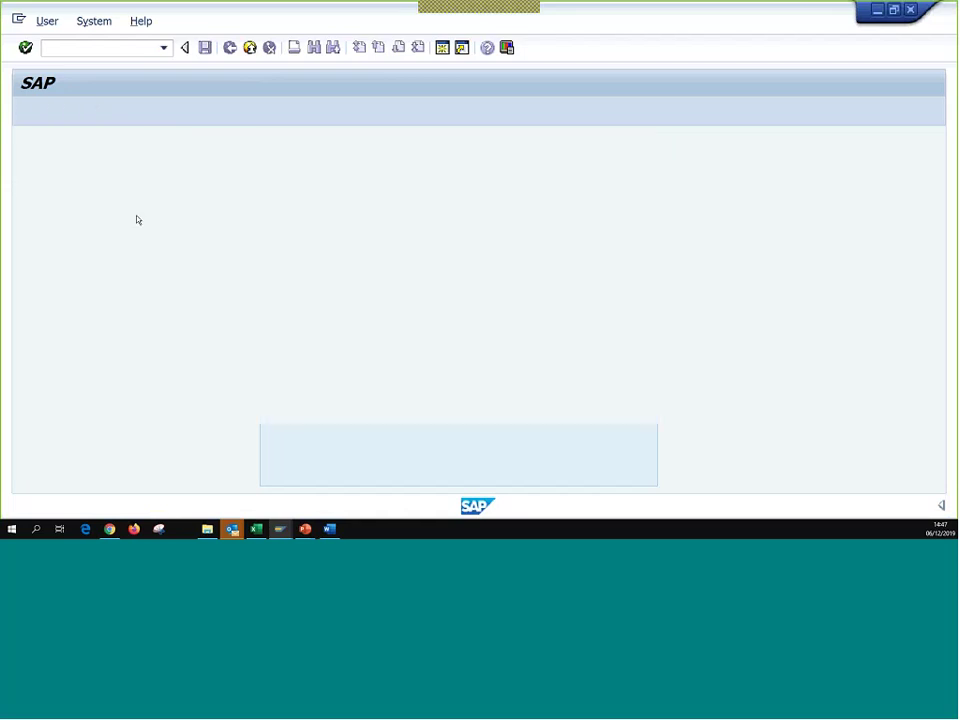
Launch NWBC and open Overview Transportation Requirements under ERP Logistics Integration.
{"action": "double_click", "coordinate": [84, 200]}
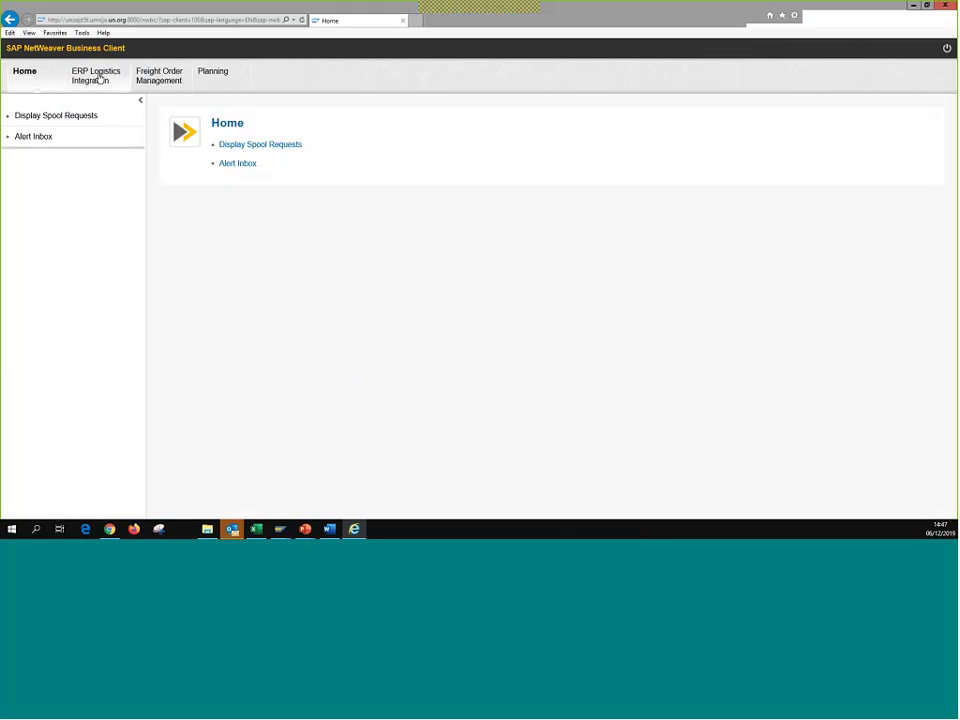
{"action": "left_click", "coordinate": [100, 79]}
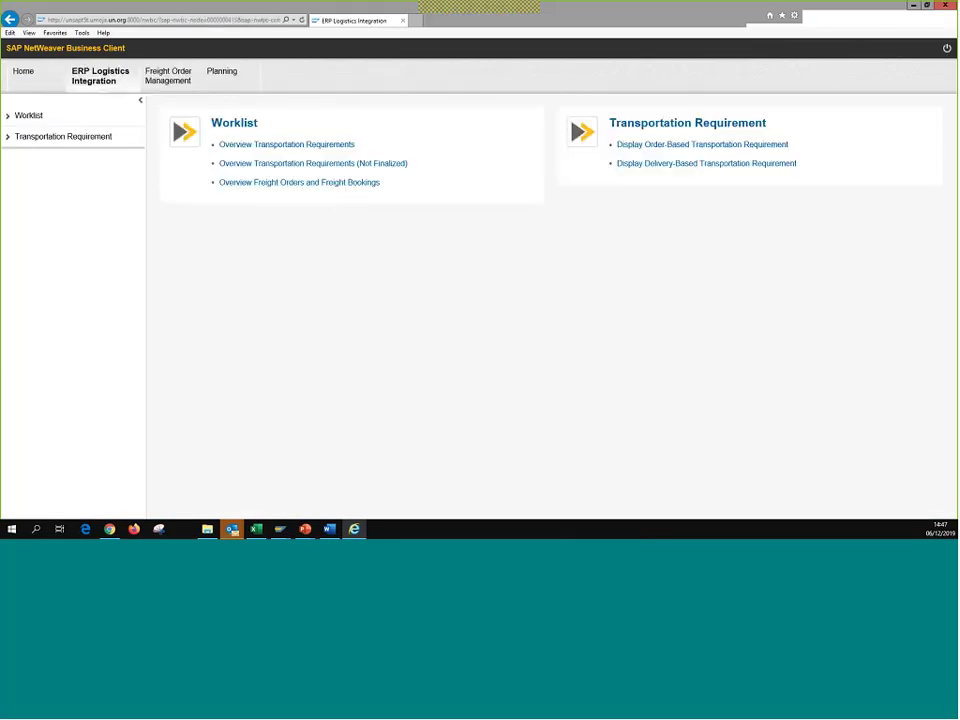
{"action": "left_click", "coordinate": [272, 145]}
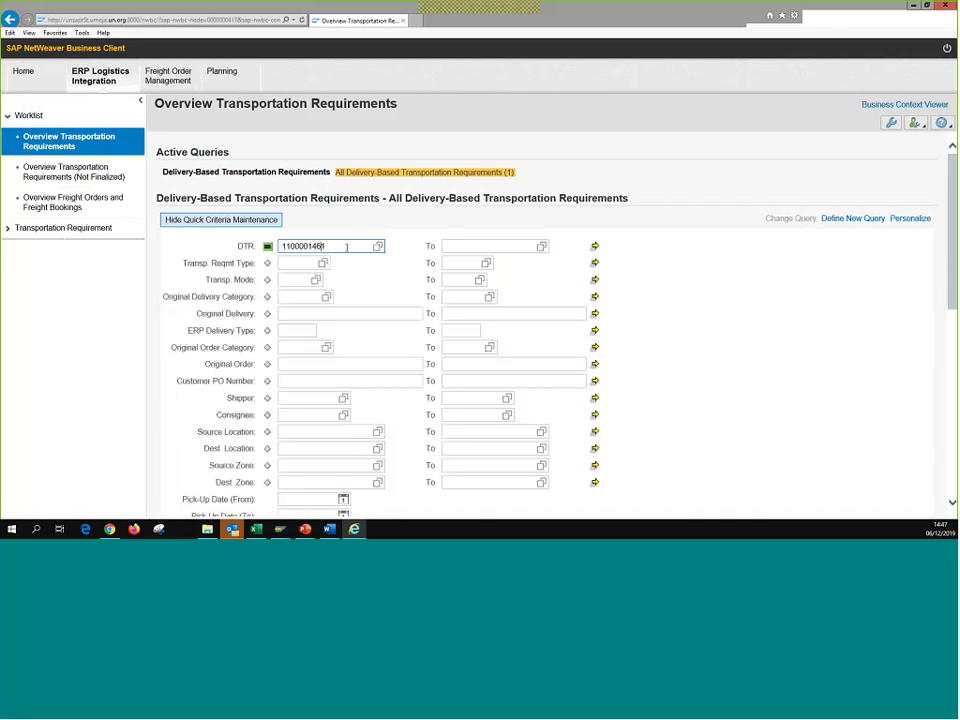
Try to clear the DTR value in the quick criteria of the All Delivery-Based Transportation Requirements query.
{"action": "key", "text": "Return"}
{"action": "scroll", "coordinate": [728, 332], "scroll_direction": "down", "scroll_amount": 5}
{"action": "scroll", "coordinate": [728, 334], "scroll_direction": "up", "scroll_amount": 5}
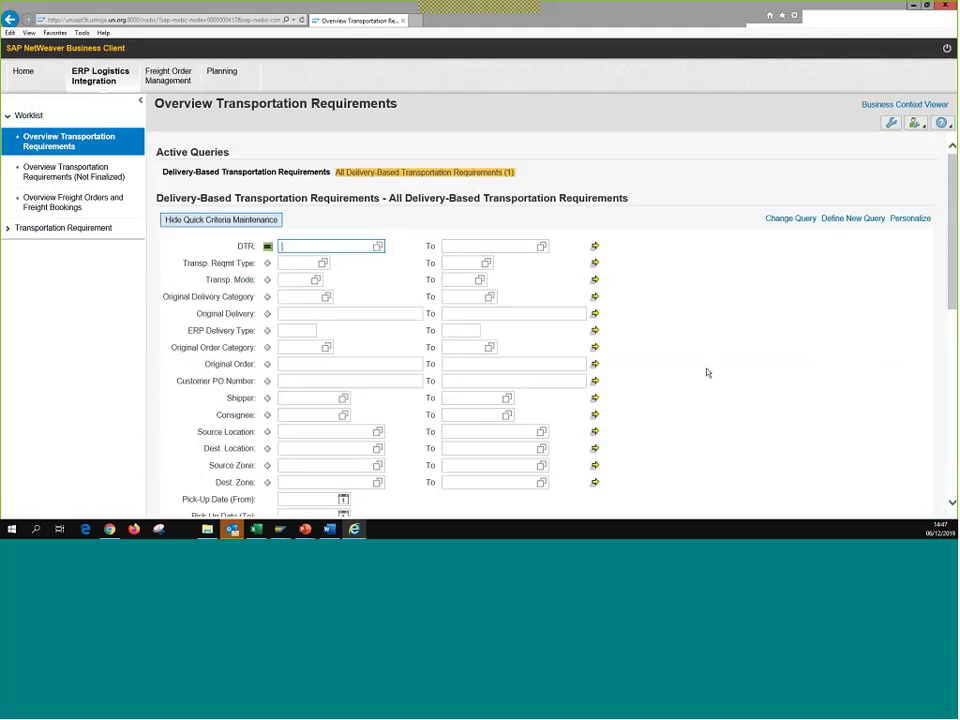
{"action": "scroll", "coordinate": [707, 371], "scroll_direction": "down", "scroll_amount": 1}
Open the All Delivery-Based Transportation Requirements query for changing, clear its DTR criterion and go to the Original Order criterion.
{"action": "left_click", "coordinate": [800, 160]}
{"action": "scroll", "coordinate": [343, 326], "scroll_direction": "down", "scroll_amount": 5}
{"action": "scroll", "coordinate": [259, 315], "scroll_direction": "up", "scroll_amount": 10}
{"action": "left_click", "coordinate": [317, 208]}
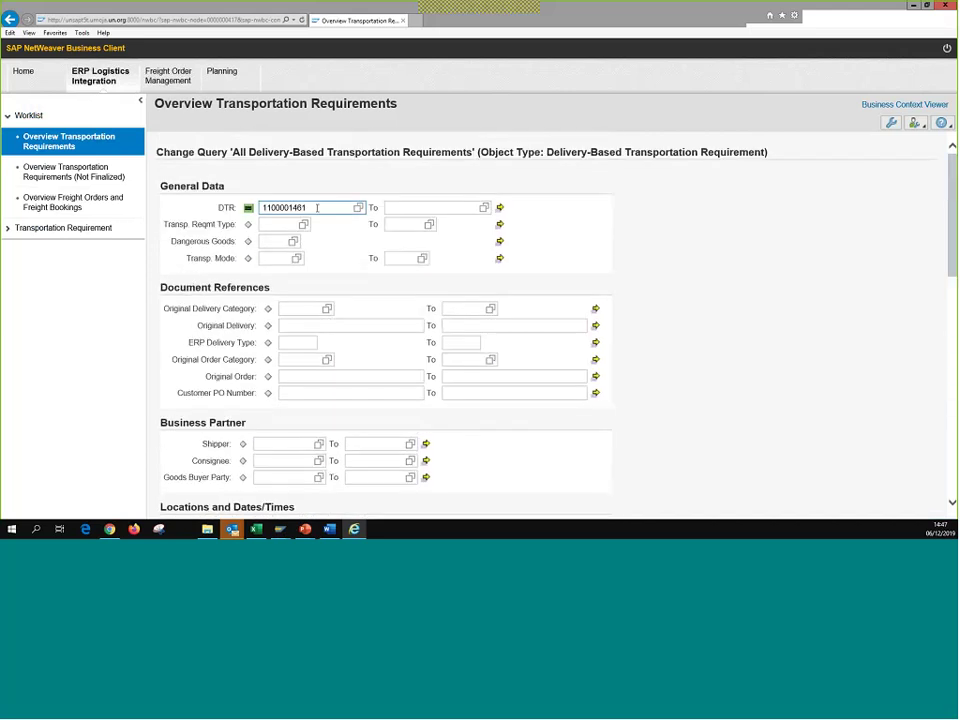
{"action": "scroll", "coordinate": [741, 401], "scroll_direction": "down", "scroll_amount": 10}
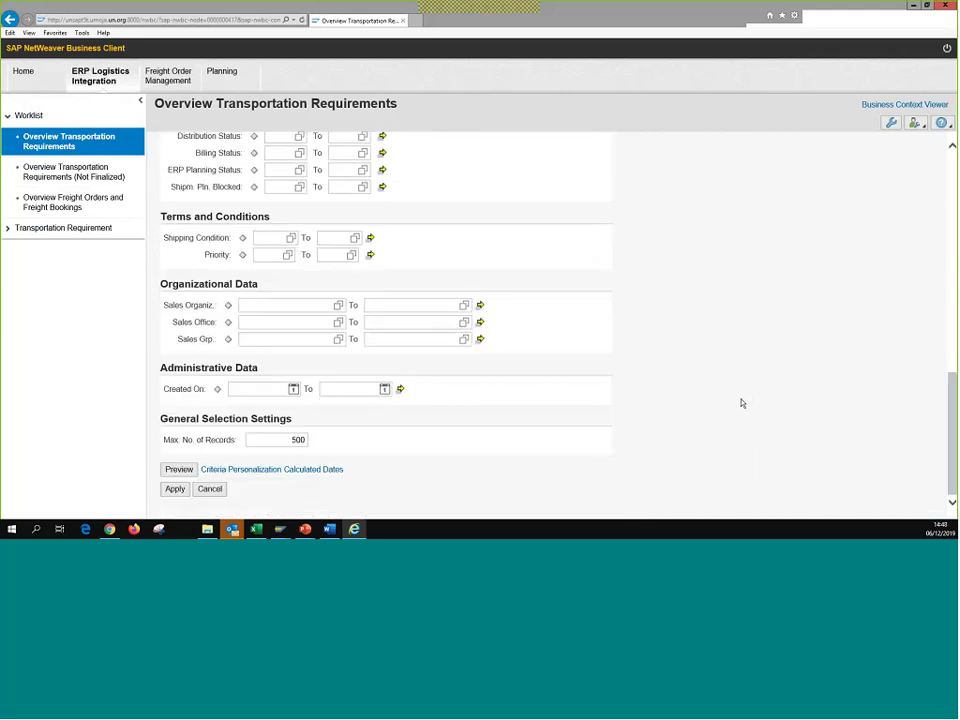
{"action": "scroll", "coordinate": [632, 410], "scroll_direction": "up", "scroll_amount": 2}
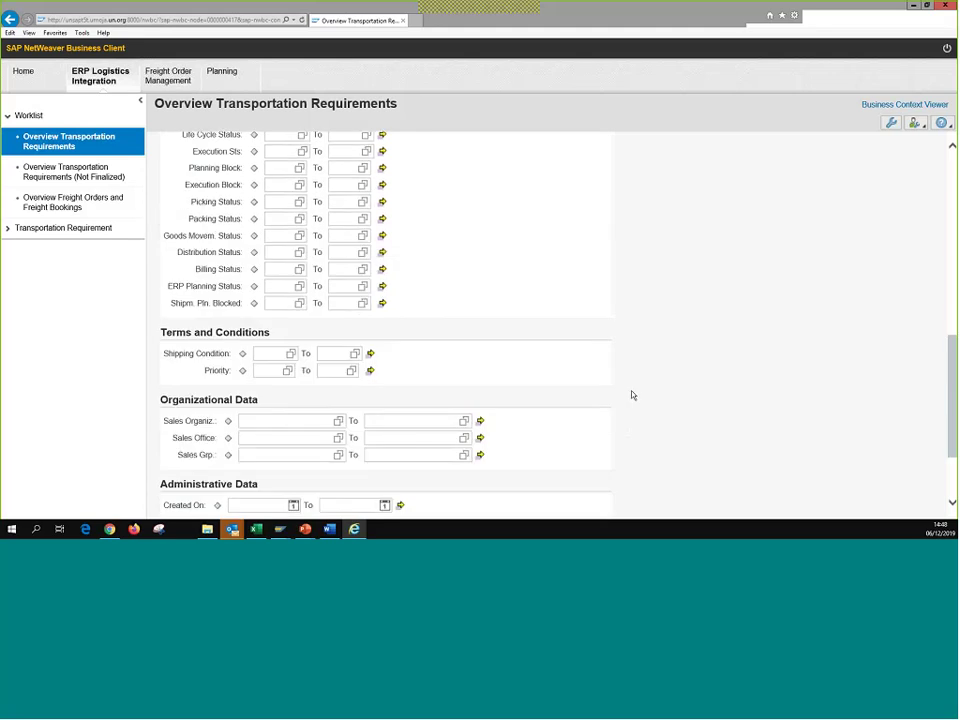
{"action": "scroll", "coordinate": [632, 395], "scroll_direction": "up", "scroll_amount": 2}
{"action": "scroll", "coordinate": [632, 395], "scroll_direction": "up", "scroll_amount": 3}
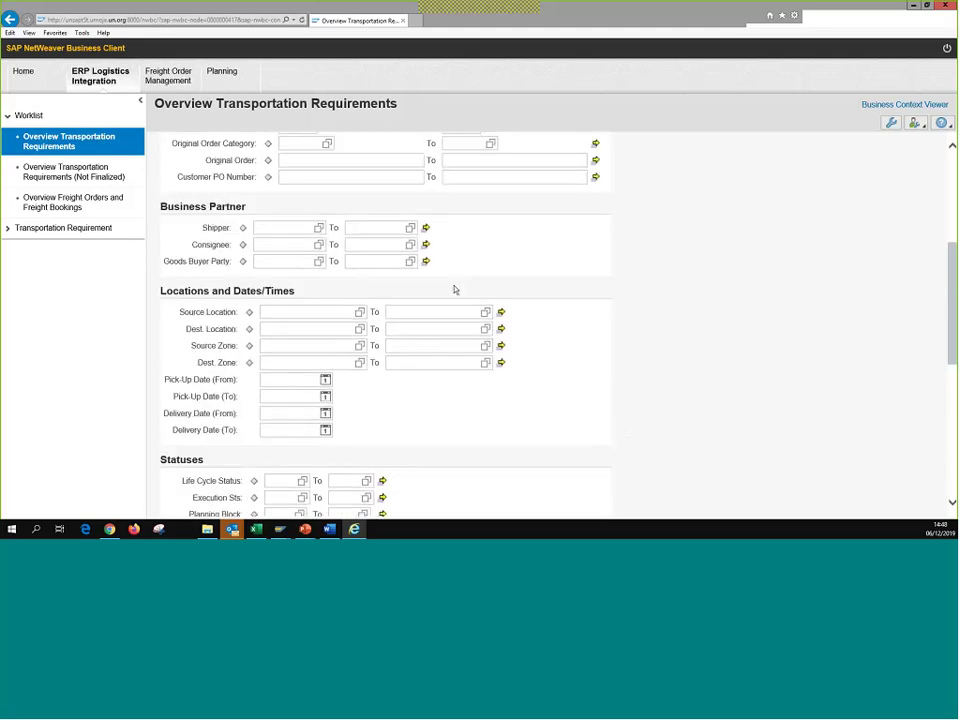
{"action": "left_click", "coordinate": [306, 249]}
{"action": "left_click", "coordinate": [300, 261]}
{"action": "scroll", "coordinate": [307, 260], "scroll_direction": "up", "scroll_amount": 1}
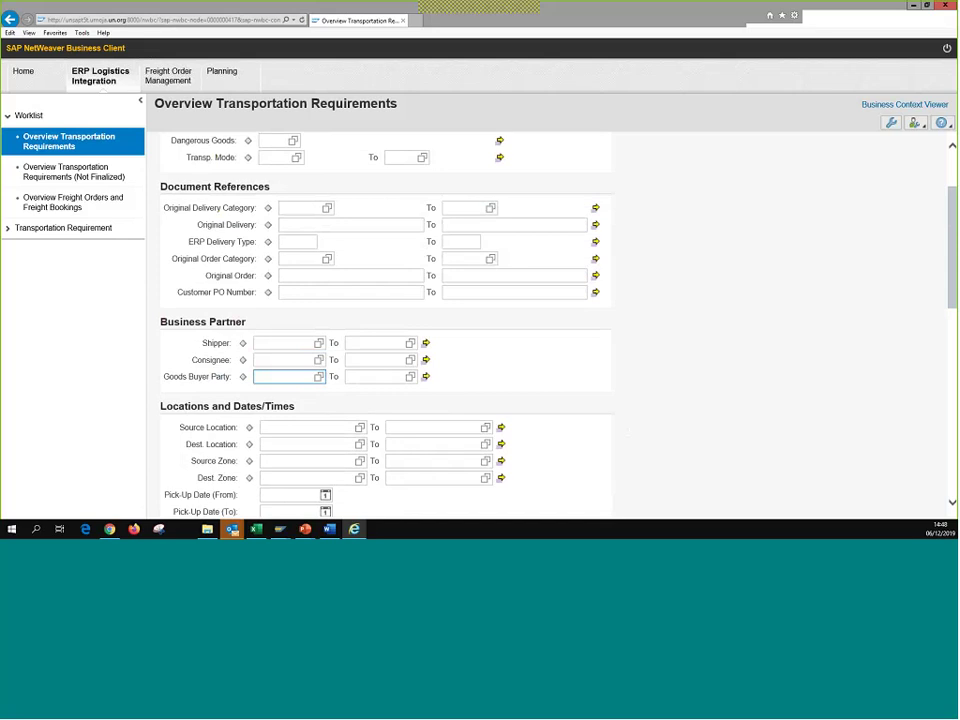
{"action": "left_click", "coordinate": [294, 258]}
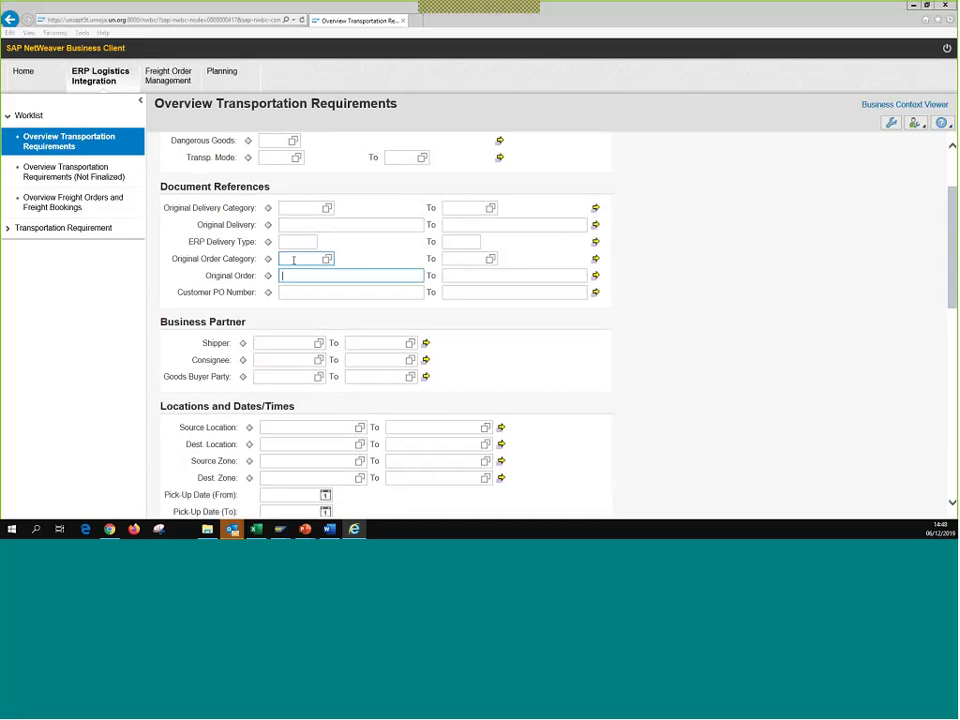
Copy the STO number from the exercise sheet in Word into the query's Original Order criterion and apply the query.
{"action": "key", "text": "alt+Tab"}
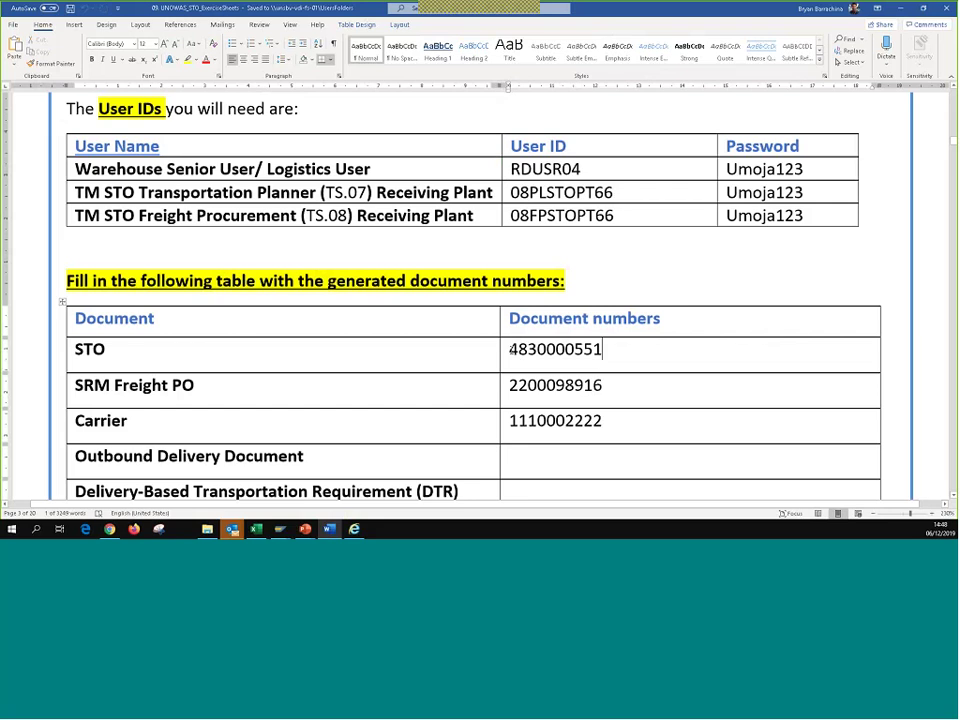
{"action": "left_click_drag", "start_coordinate": [510, 349], "coordinate": [604, 348]}
{"action": "key", "text": "ctrl+c"}
{"action": "left_click", "coordinate": [573, 351]}
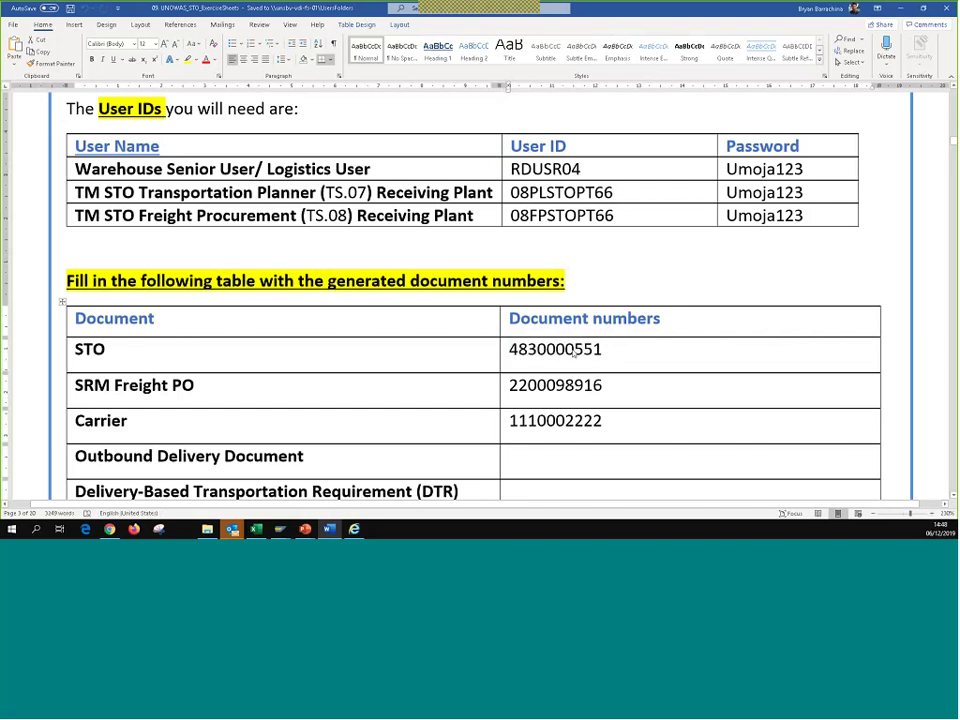
{"action": "key", "text": "alt+Tab"}
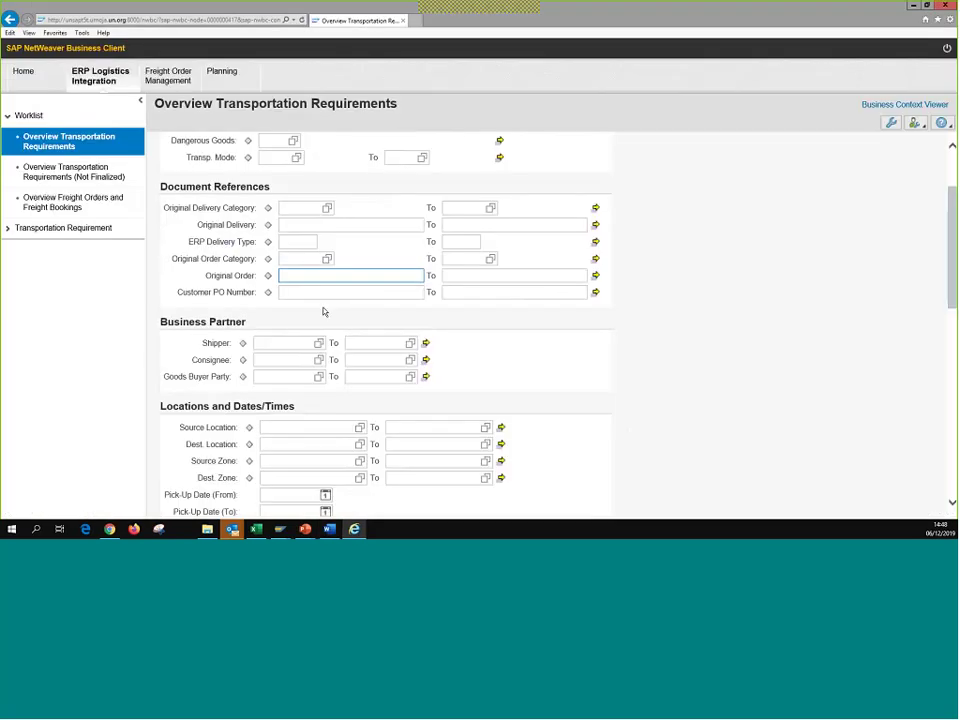
{"action": "key", "text": "ctrl+v"}
{"action": "scroll", "coordinate": [647, 360], "scroll_direction": "down", "scroll_amount": 10}
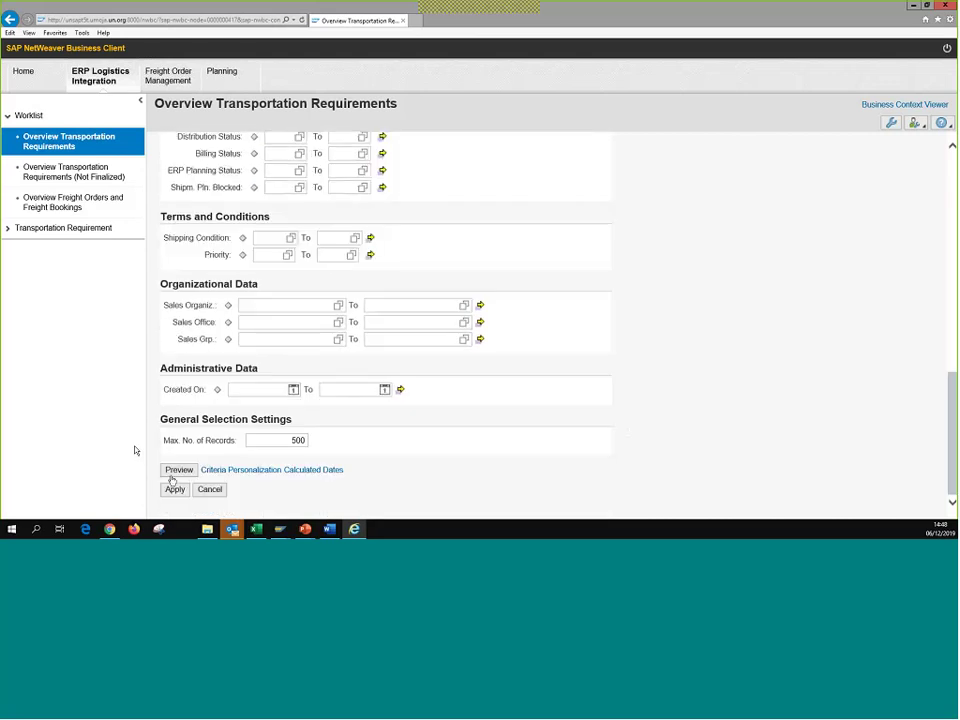
{"action": "left_click", "coordinate": [174, 488]}
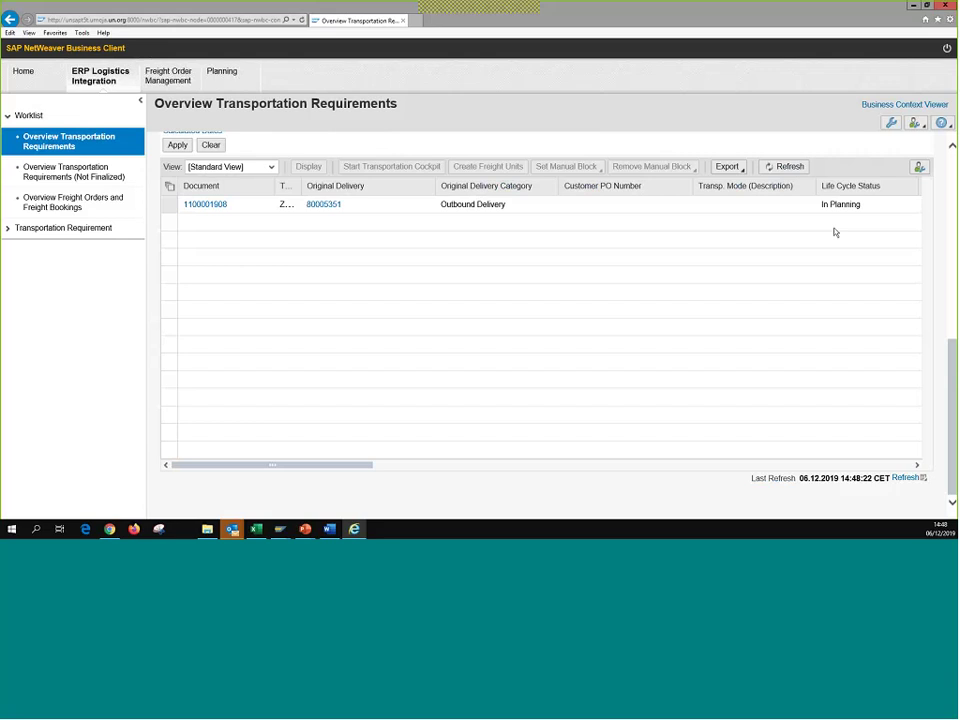
Check the Original Order value in the quick criteria and return to the query's result list.
{"action": "scroll", "coordinate": [835, 232], "scroll_direction": "up", "scroll_amount": 5}
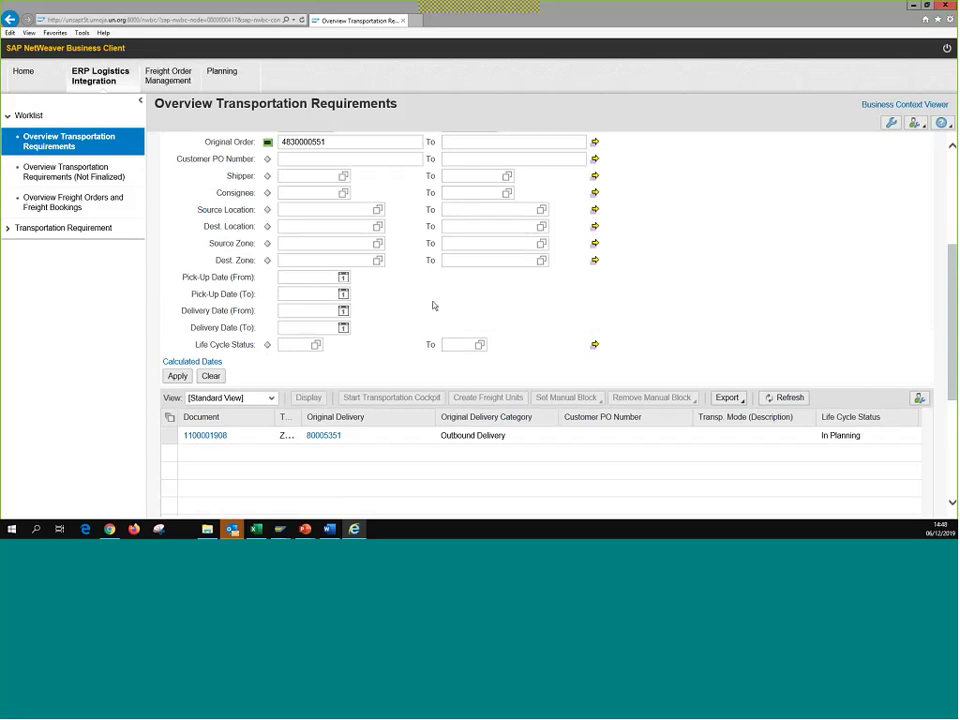
{"action": "key", "text": "shift+Left"}
{"action": "key", "text": "shift+Left"}
{"action": "key", "text": "shift+Left"}
{"action": "key", "text": "shift+Left"}
{"action": "key", "text": "shift+Left"}
{"action": "key", "text": "shift+Left"}
{"action": "key", "text": "shift+Left"}
{"action": "key", "text": "shift+Left"}
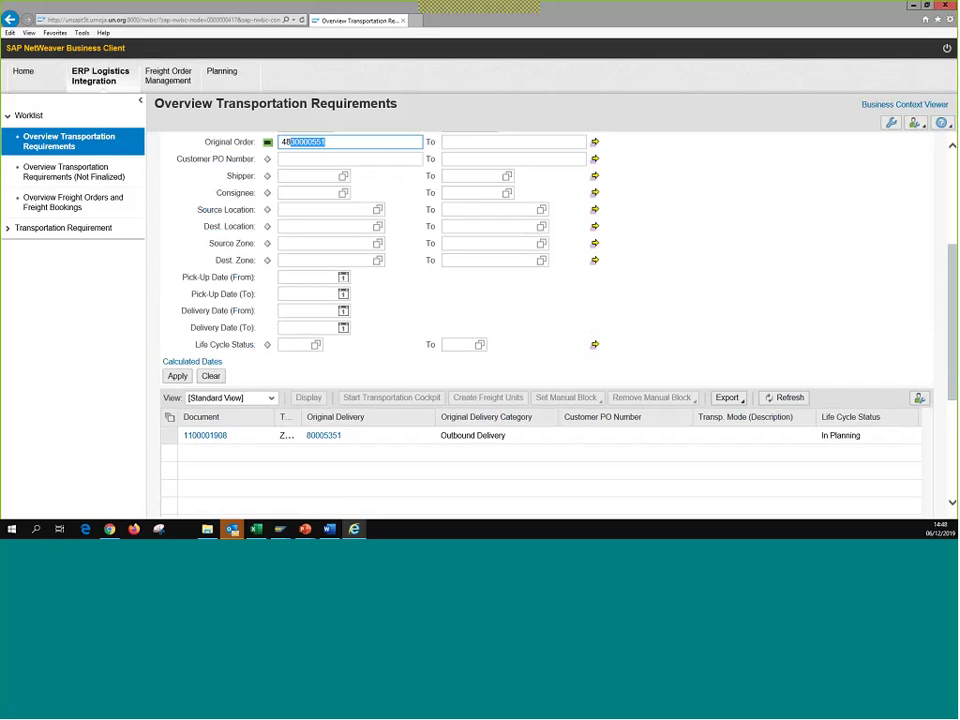
{"action": "left_click", "coordinate": [357, 146]}
{"action": "scroll", "coordinate": [398, 468], "scroll_direction": "down", "scroll_amount": 5}
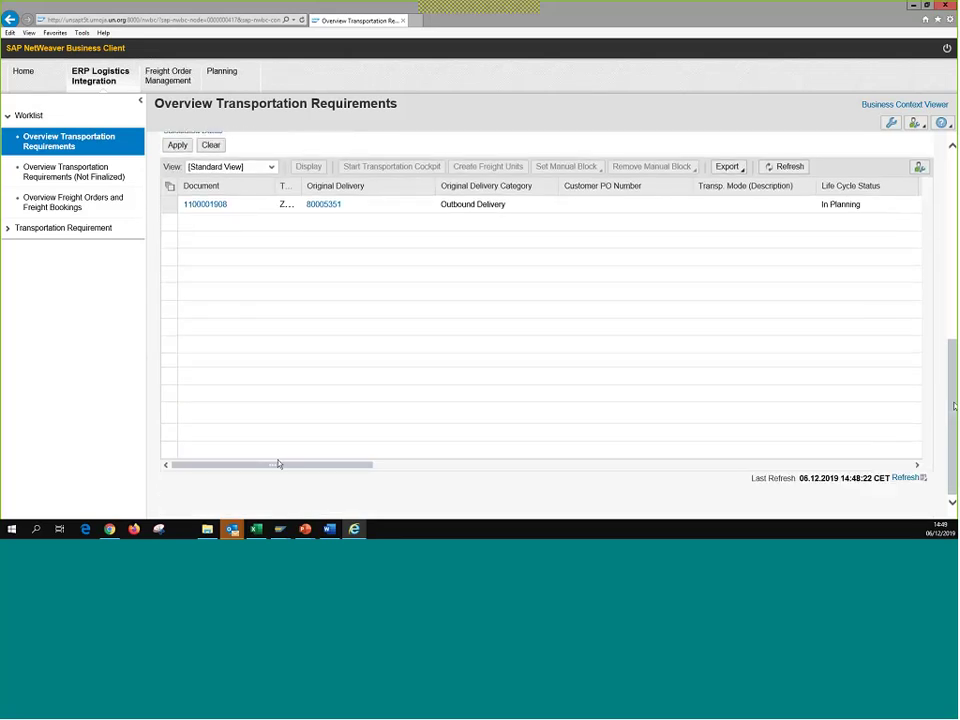
Look through the found transportation requirement's columns, select its row and start the Transportation Cockpit for it.
{"action": "left_click_drag", "start_coordinate": [279, 464], "coordinate": [489, 465]}
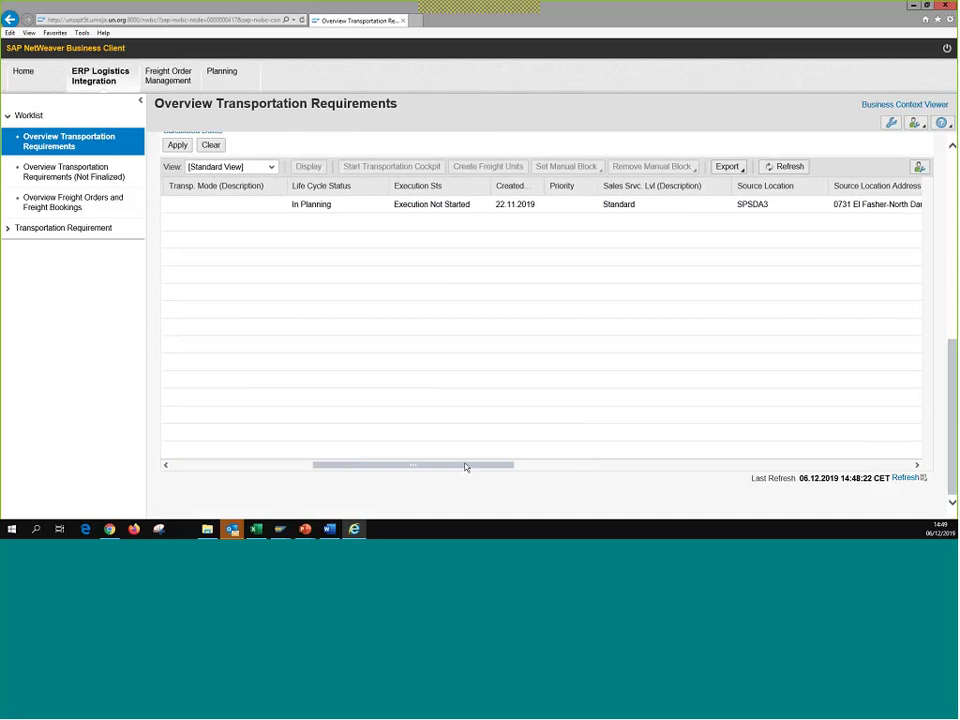
{"action": "left_click_drag", "start_coordinate": [354, 465], "coordinate": [200, 466]}
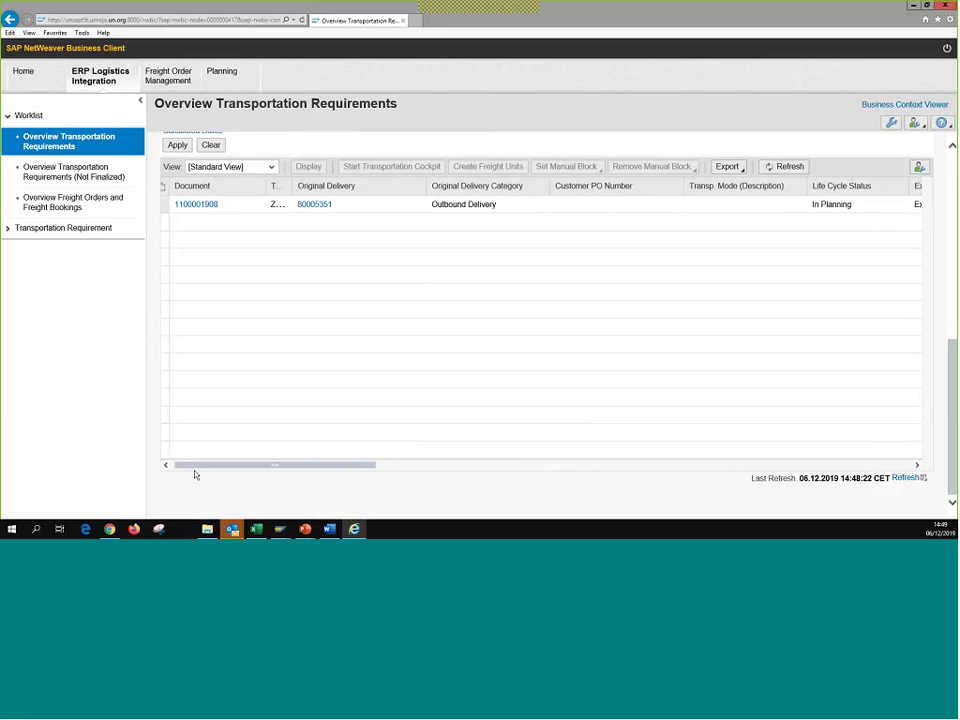
{"action": "left_click", "coordinate": [170, 205]}
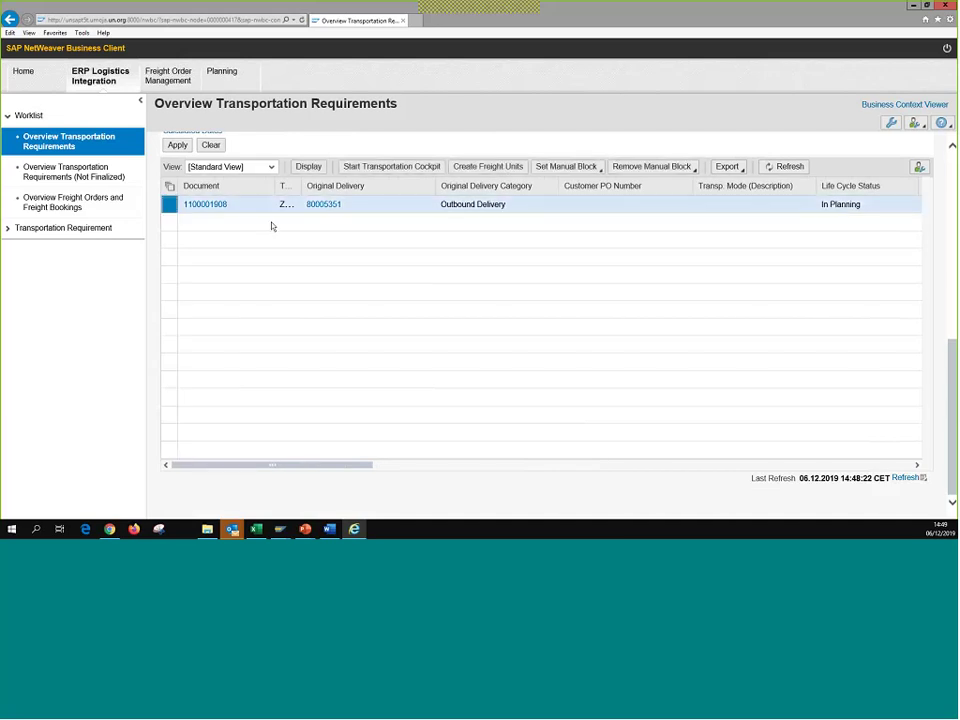
{"action": "left_click", "coordinate": [394, 167]}
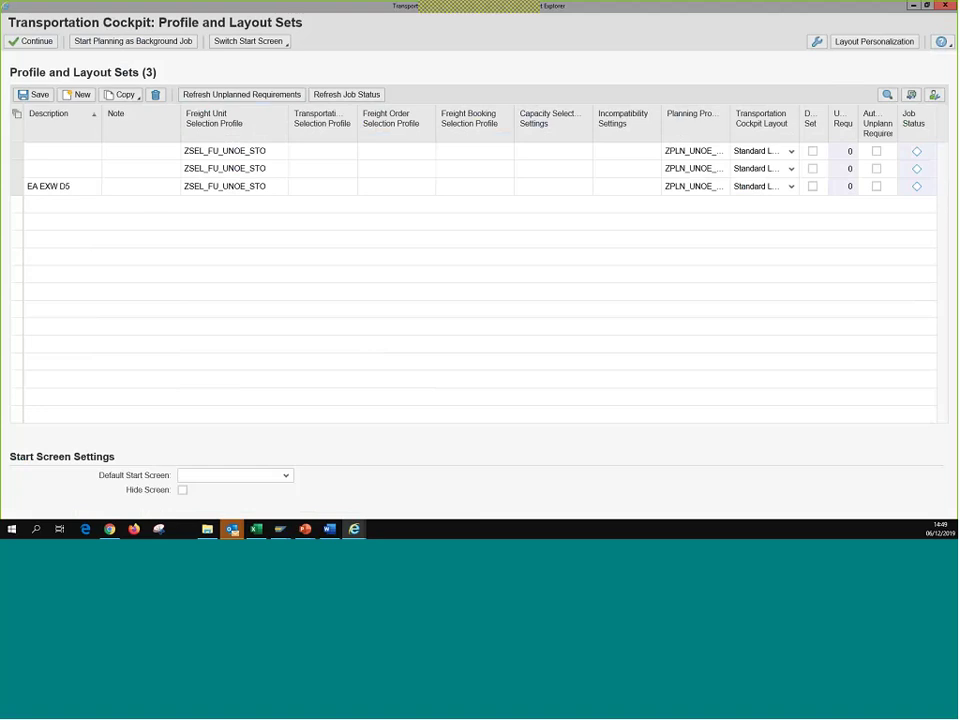
Delete all existing profile and layout sets from the Transportation Cockpit.
{"action": "left_click", "coordinate": [17, 151]}
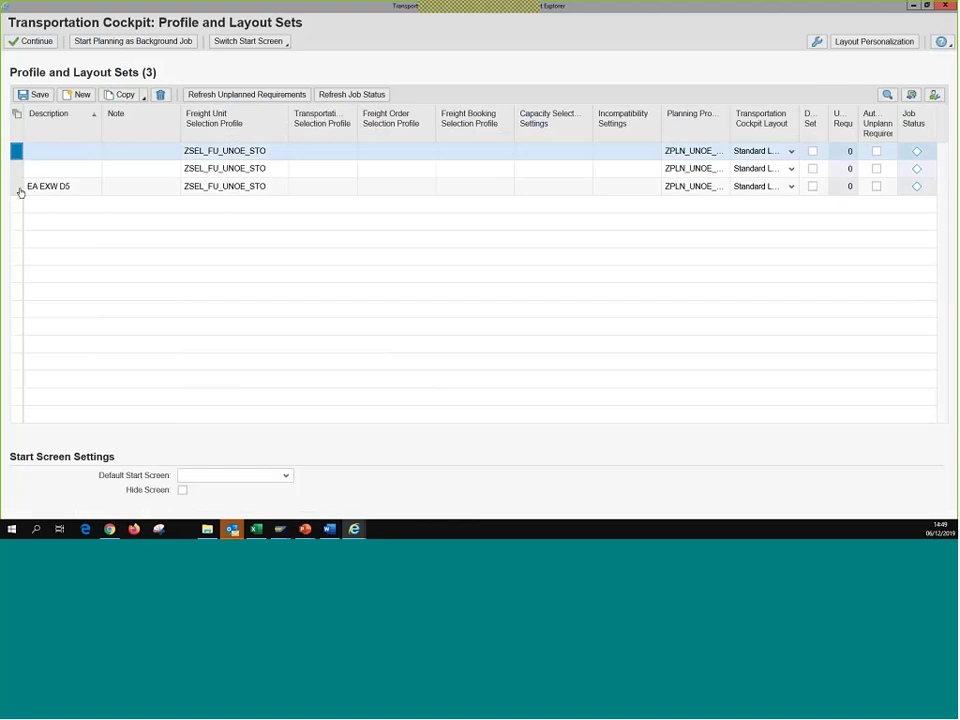
{"action": "left_click", "coordinate": [18, 186], "text": "shift"}
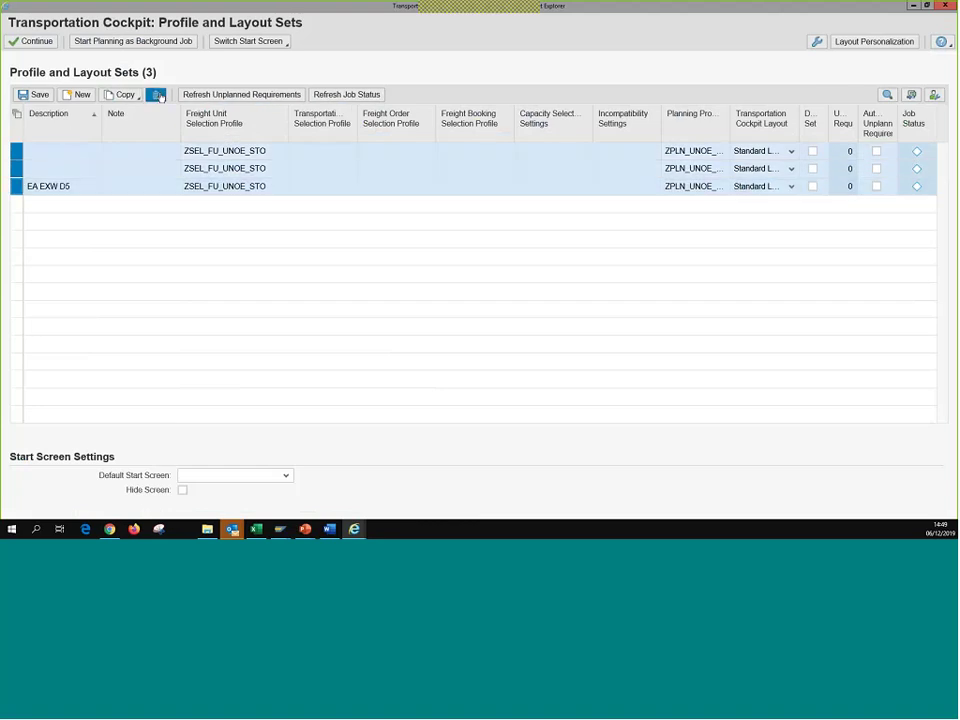
{"action": "left_click", "coordinate": [160, 94]}
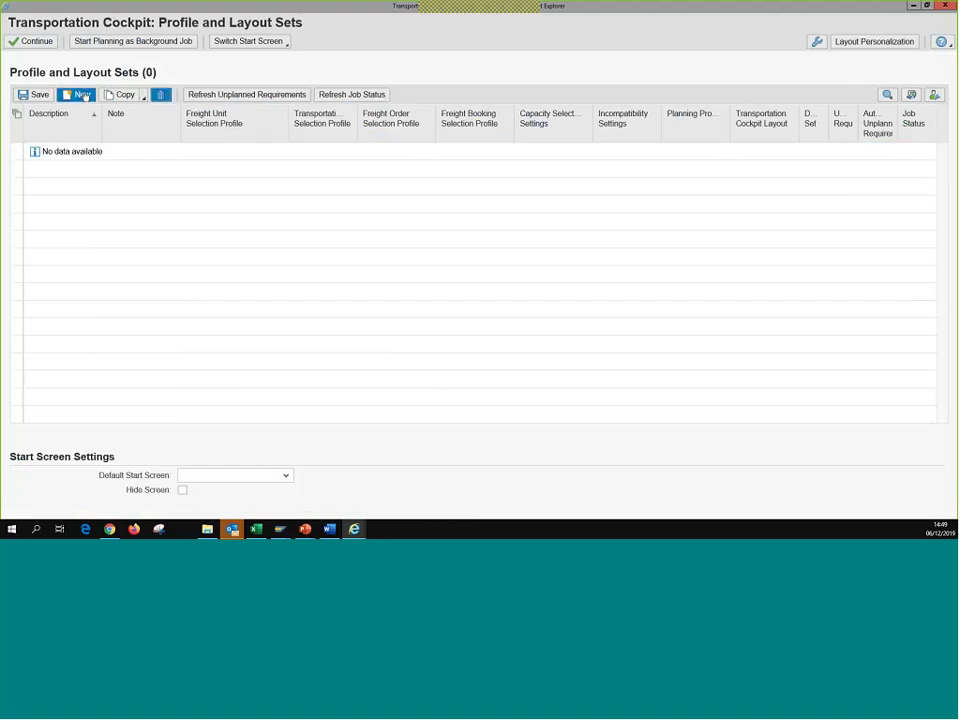
Create a new profile and layout set with planning profile ZPLN_UNOE_STO and freight unit selection profile ZSEL_FU_UNOE_STO.
{"action": "left_click", "coordinate": [81, 95]}
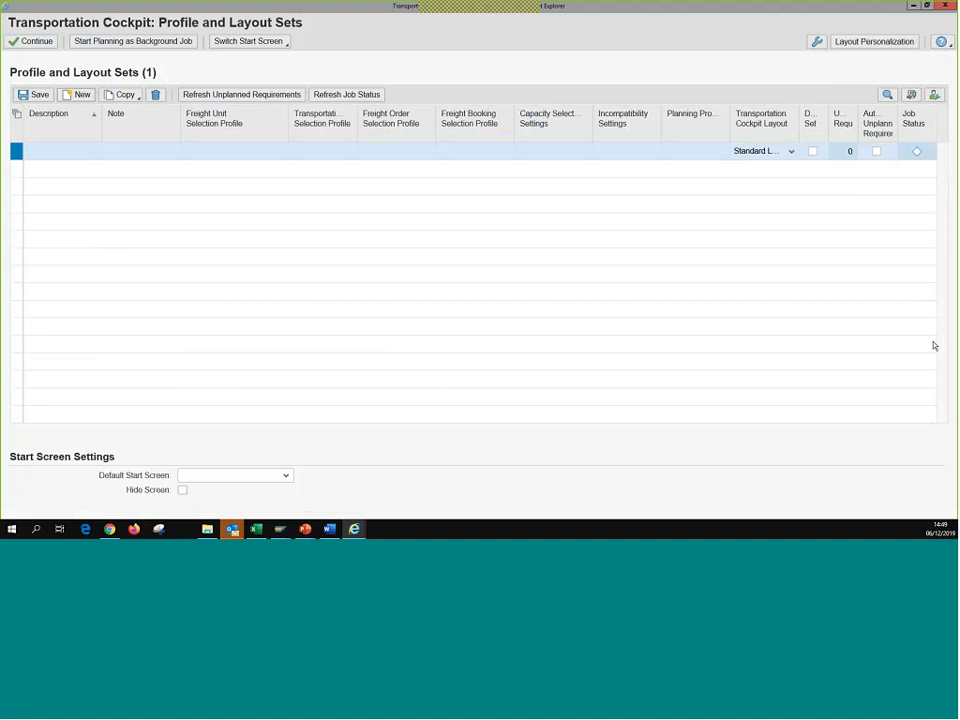
{"action": "left_click", "coordinate": [733, 155]}
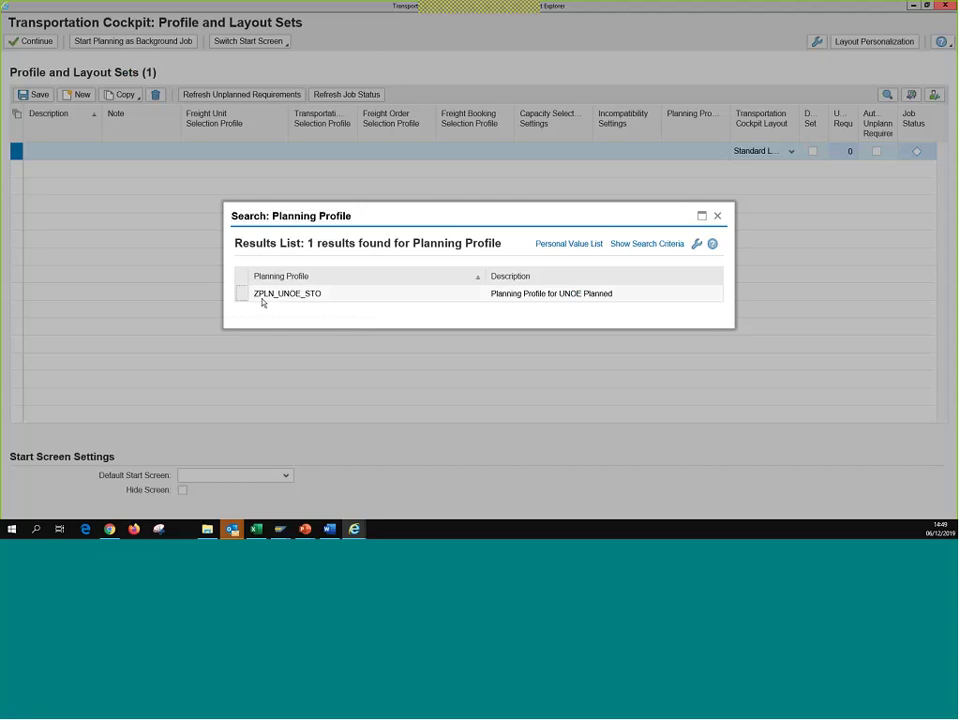
{"action": "left_click", "coordinate": [250, 296]}
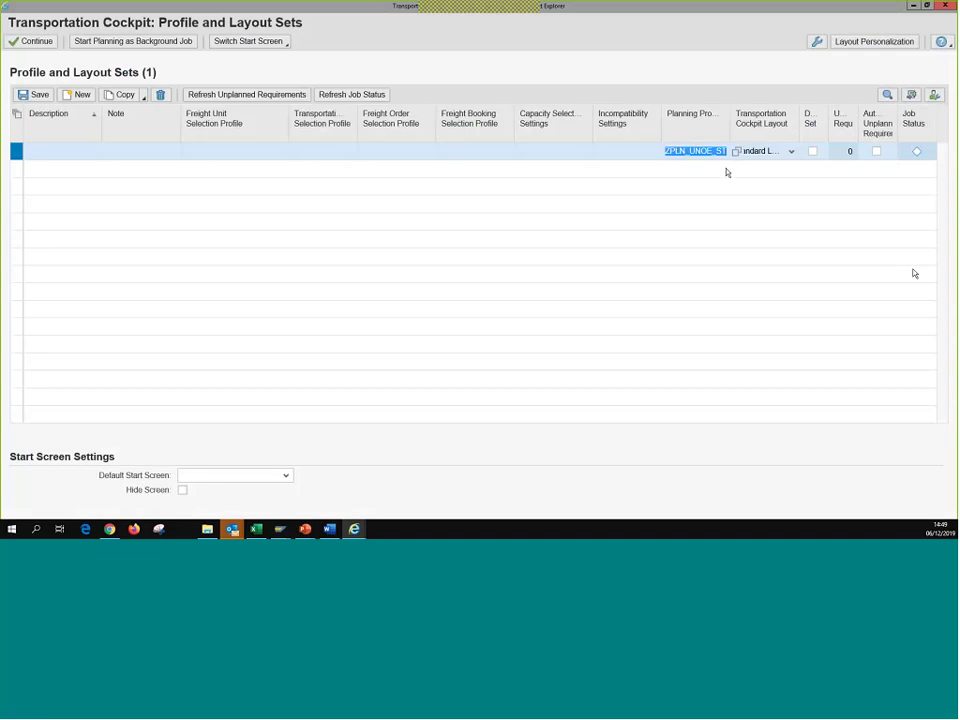
{"action": "left_click", "coordinate": [210, 156]}
{"action": "key", "text": "F4"}
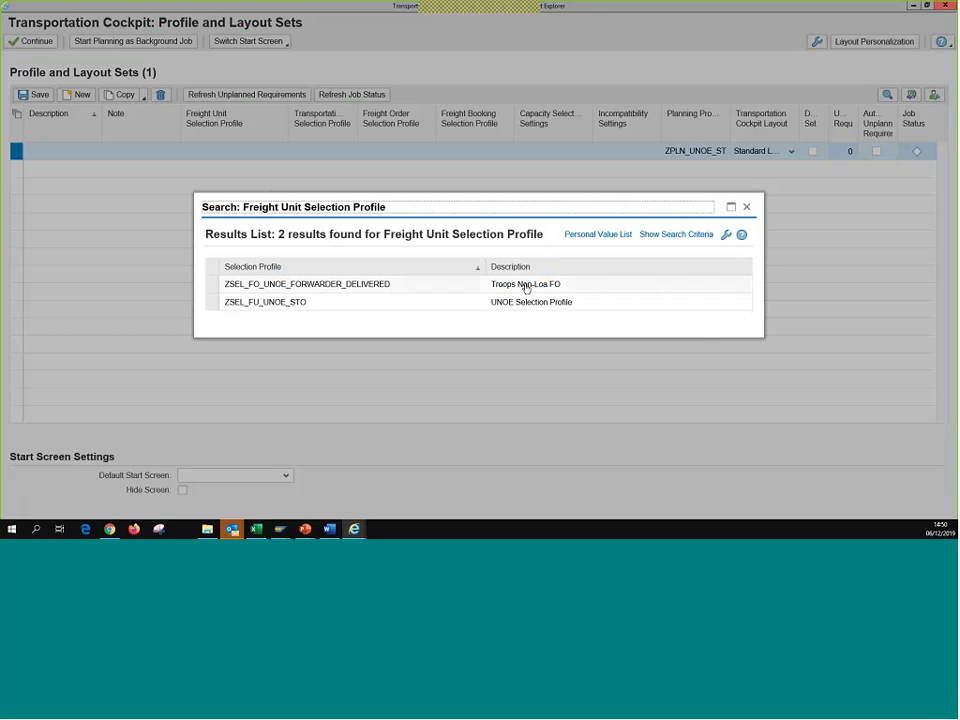
{"action": "left_click", "coordinate": [214, 306]}
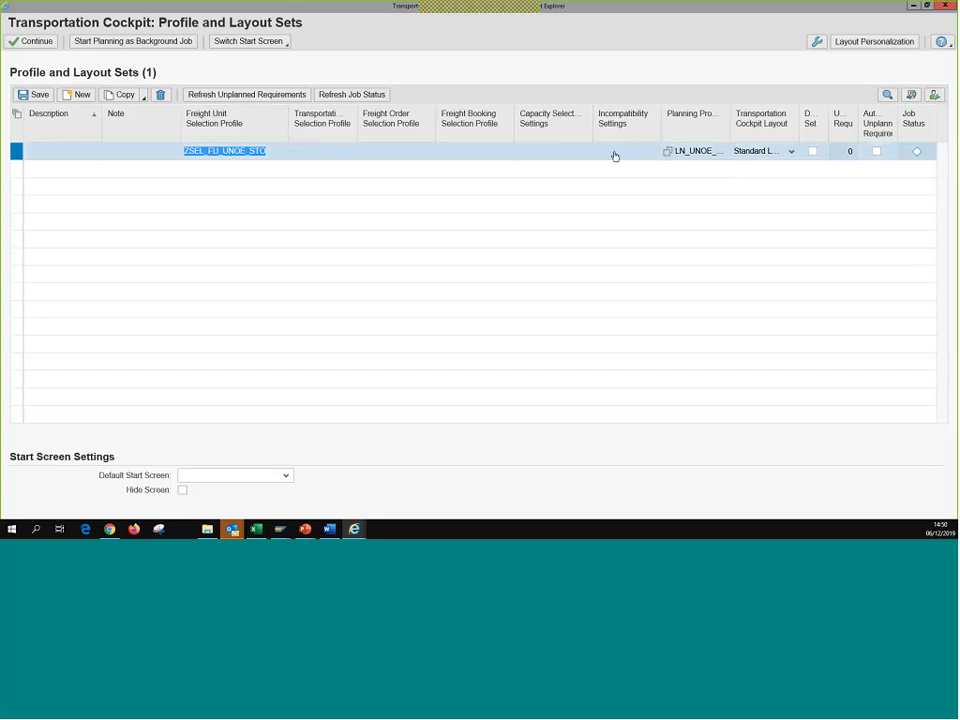
Enter STO Profile as the new set's description and save the profile and layout set.
{"action": "left_click", "coordinate": [33, 152]}
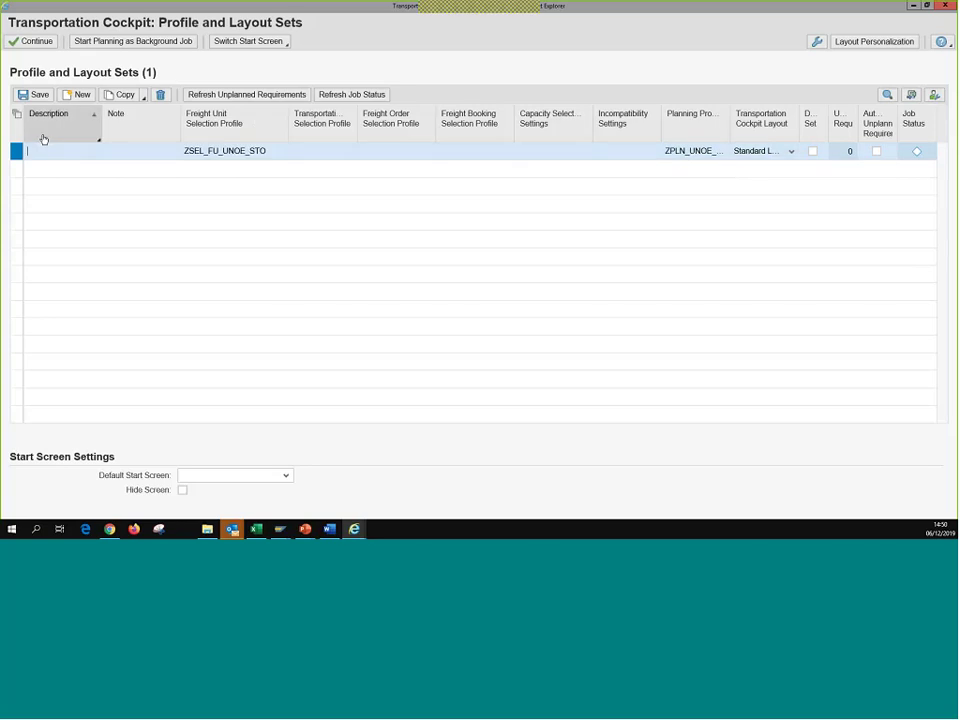
{"action": "type", "text": "STO Profile"}
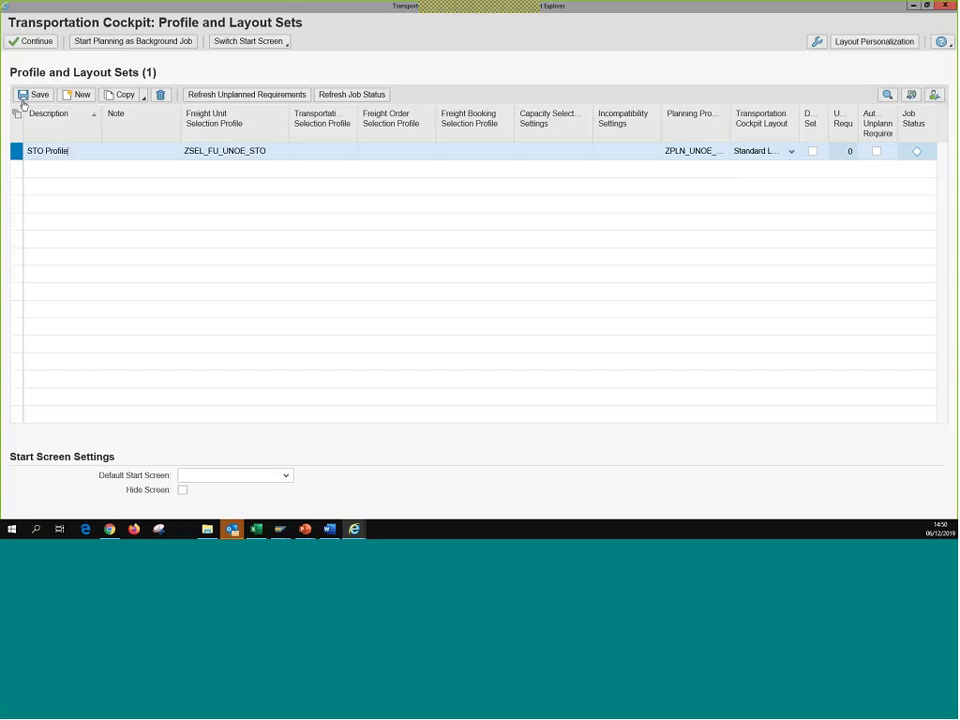
{"action": "left_click", "coordinate": [30, 95]}
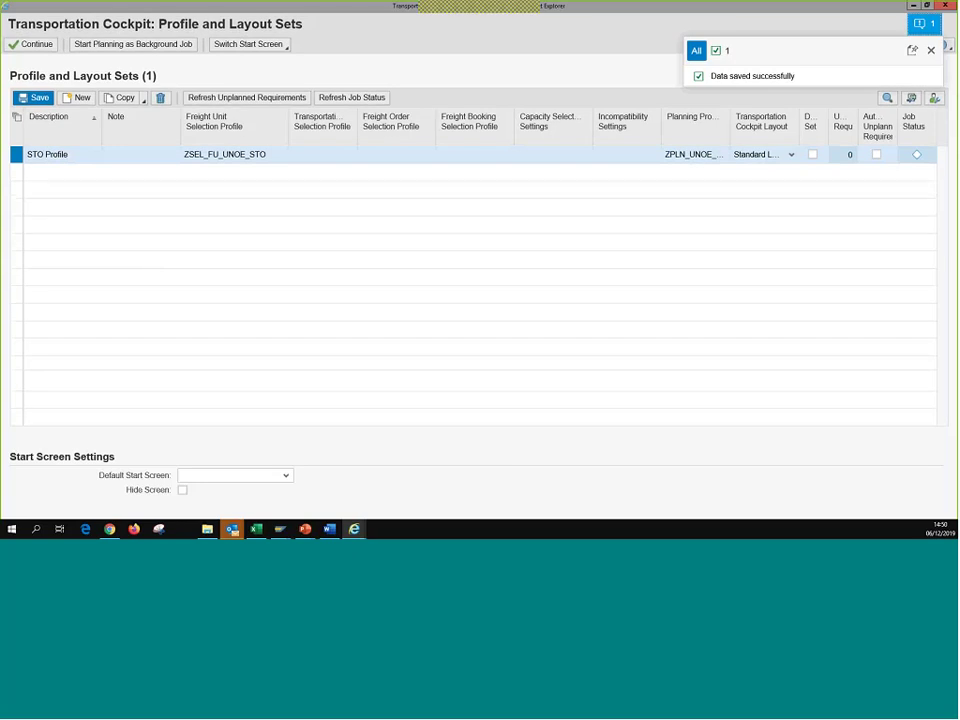
Make STO Profile the default set, save the change and continue into the Transportation Cockpit with it.
{"action": "left_click", "coordinate": [813, 155]}
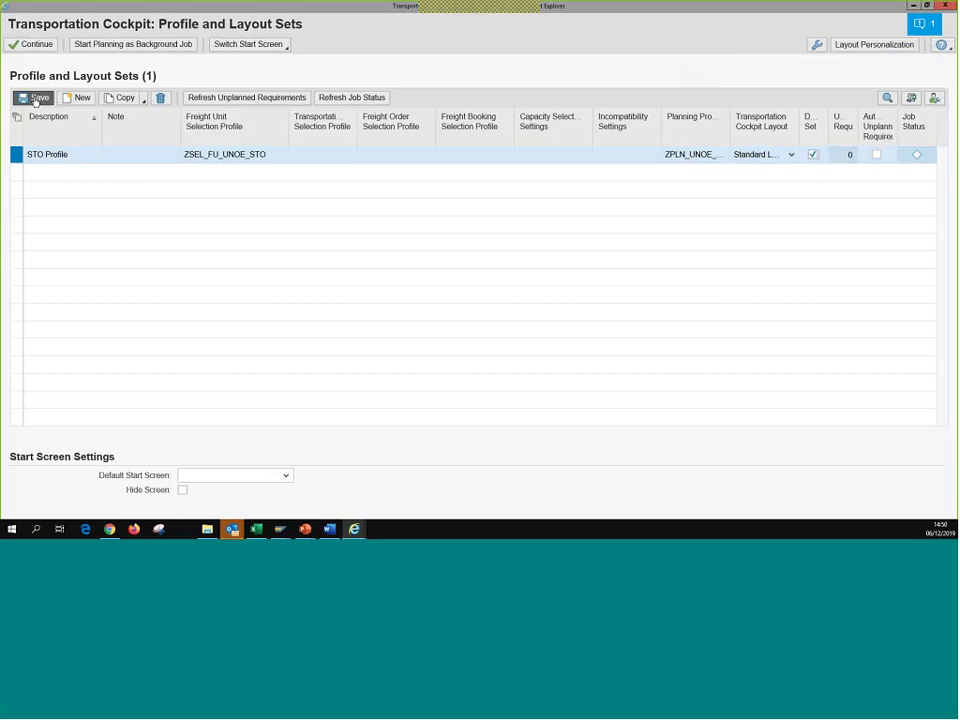
{"action": "left_click", "coordinate": [35, 99]}
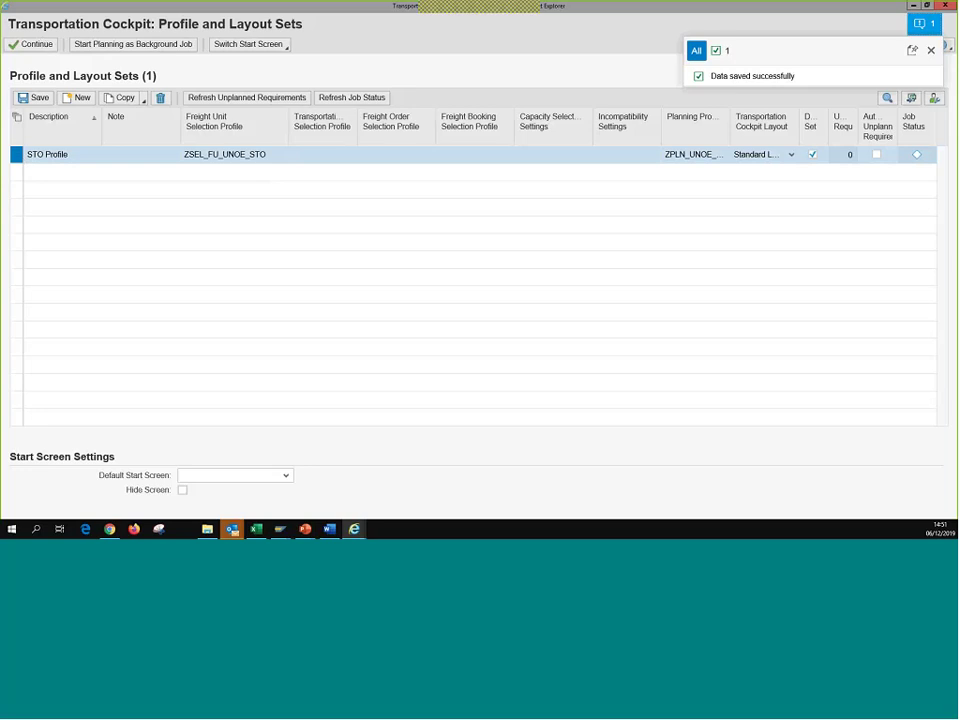
{"action": "left_click", "coordinate": [931, 50]}
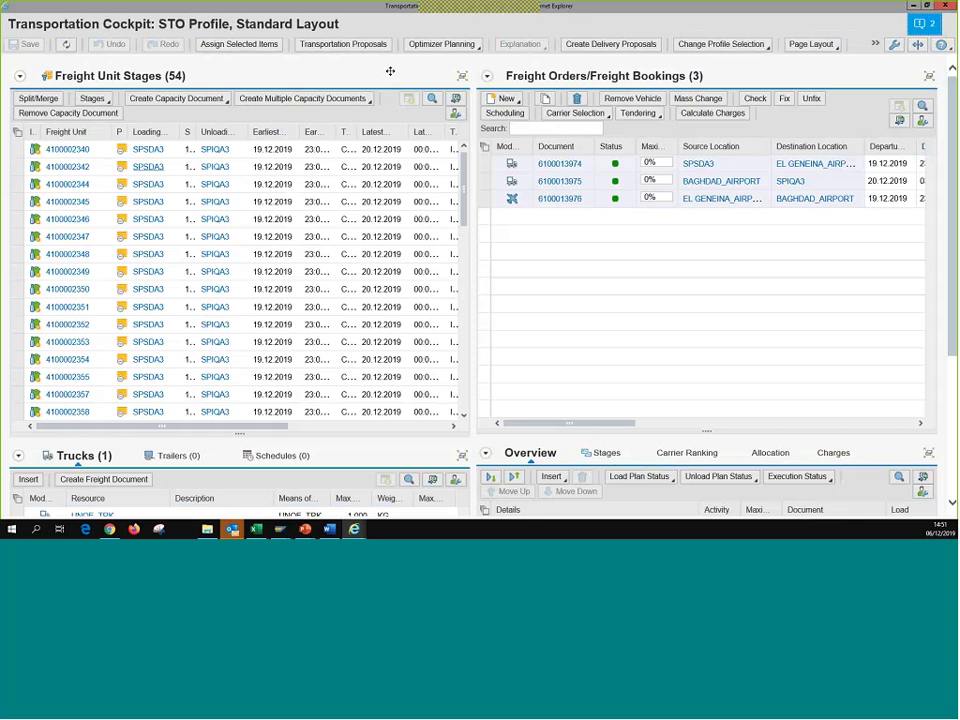
Return to Overview Transportation Requirements and review the Original Order criterion of the applied query.
{"action": "key", "text": "alt+Tab"}
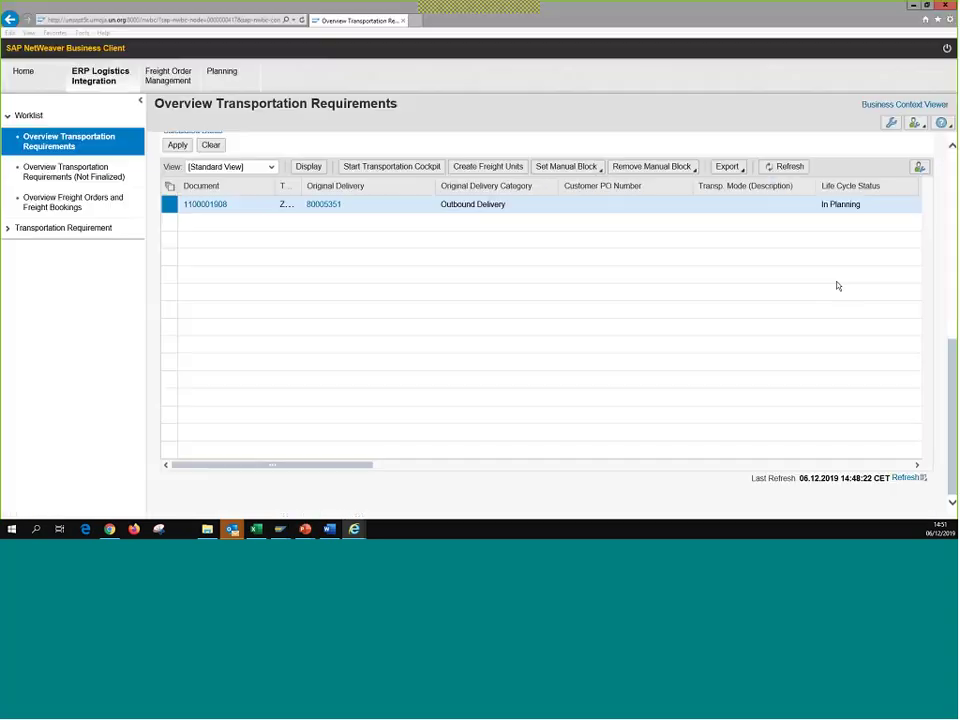
{"action": "scroll", "coordinate": [679, 298], "scroll_direction": "up", "scroll_amount": 5}
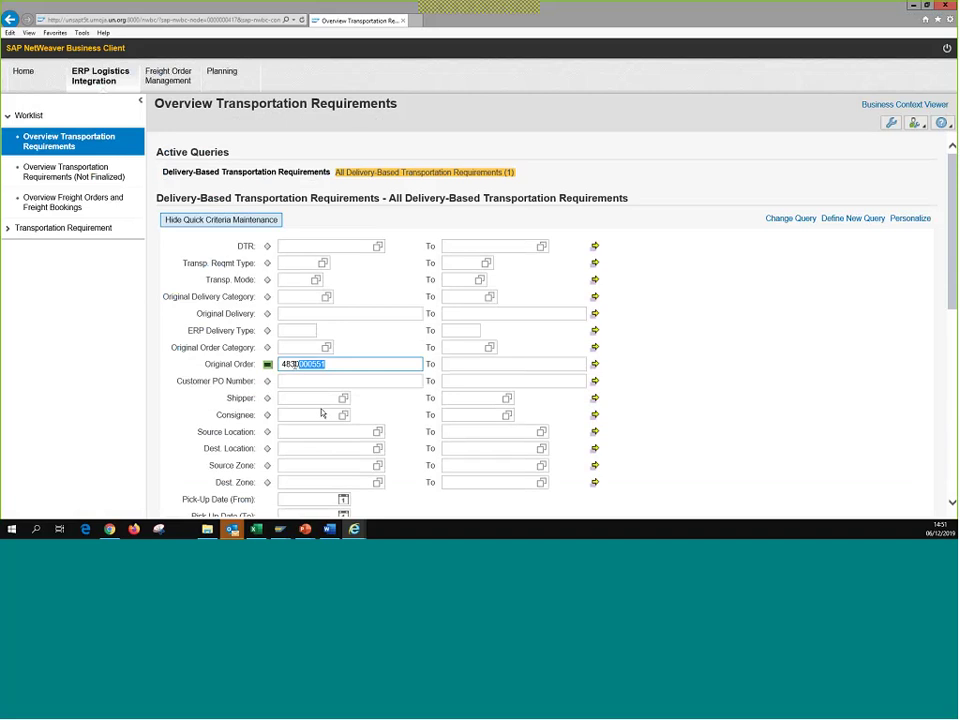
{"action": "scroll", "coordinate": [739, 324], "scroll_direction": "down", "scroll_amount": 1}
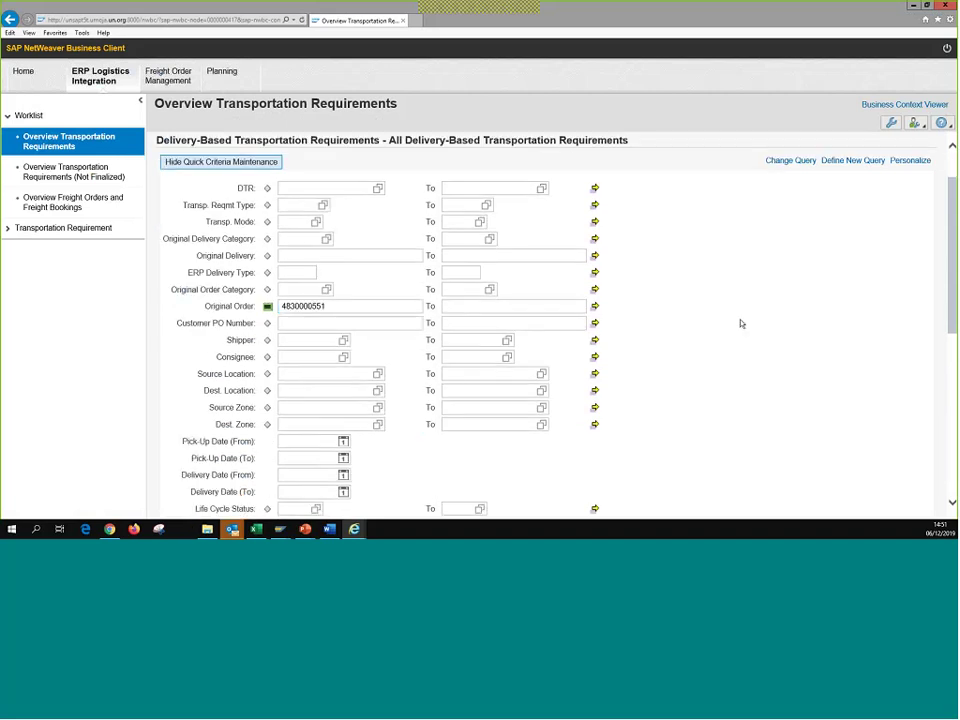
Return to the Transportation Cockpit, maximize the Freight Unit Stages list and widen its Requirement Document column.
{"action": "scroll", "coordinate": [739, 324], "scroll_direction": "down", "scroll_amount": 3}
{"action": "scroll", "coordinate": [184, 281], "scroll_direction": "up", "scroll_amount": 1}
{"action": "scroll", "coordinate": [184, 281], "scroll_direction": "up", "scroll_amount": 2}
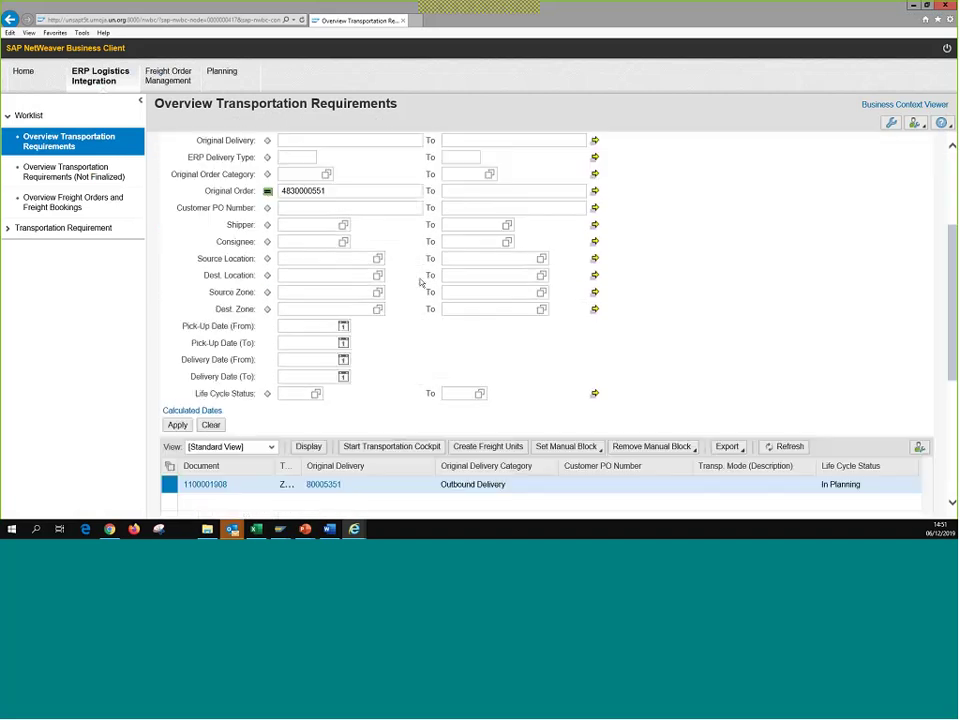
{"action": "scroll", "coordinate": [349, 426], "scroll_direction": "down", "scroll_amount": 4}
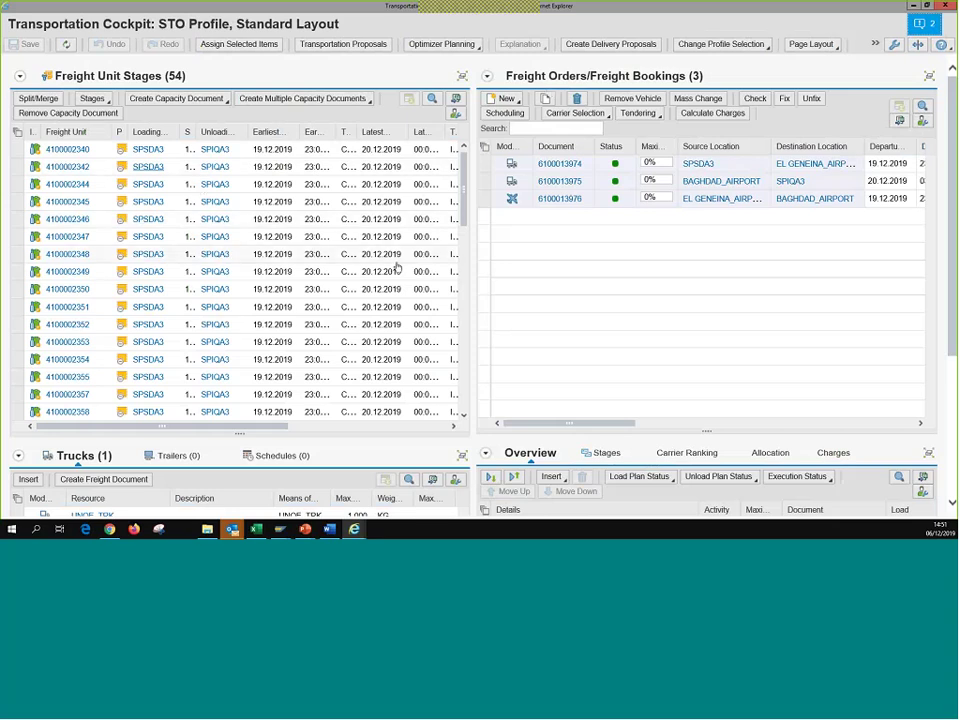
{"action": "left_click", "coordinate": [462, 77]}
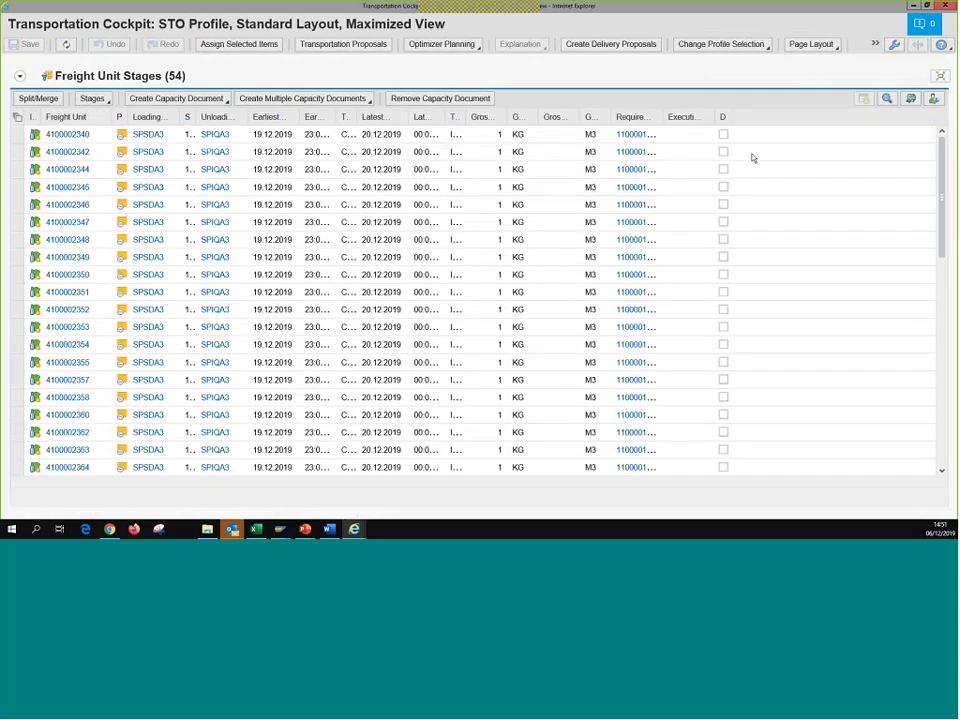
{"action": "left_click_drag", "start_coordinate": [663, 117], "coordinate": [696, 117]}
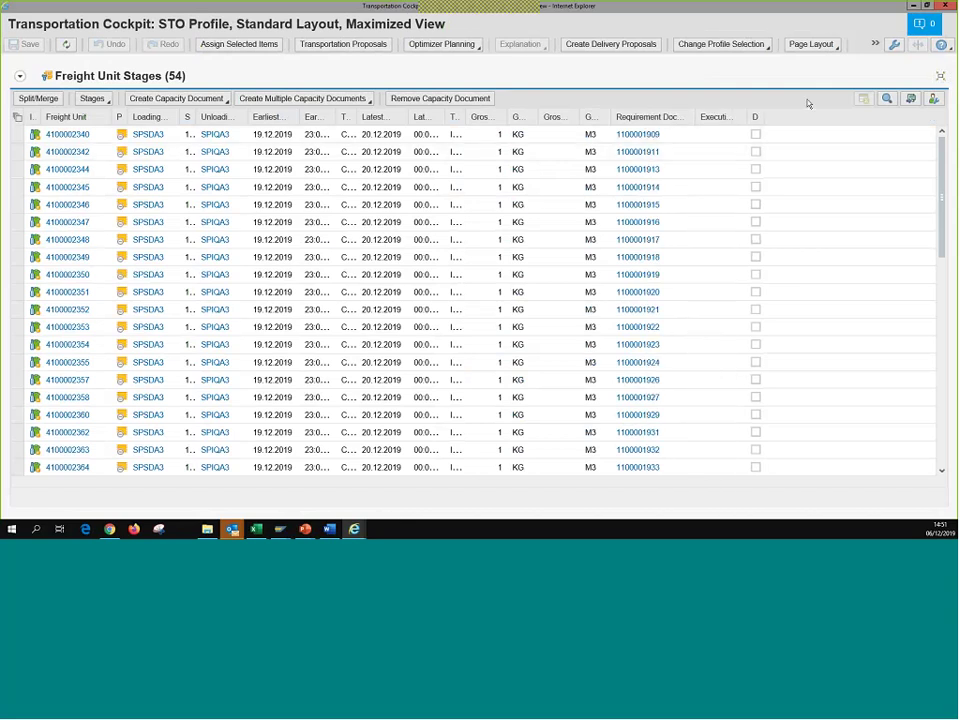
Add Original Order as the first displayed column of the Freight Unit Stages list and widen it to show the full numbers.
{"action": "left_click", "coordinate": [931, 100]}
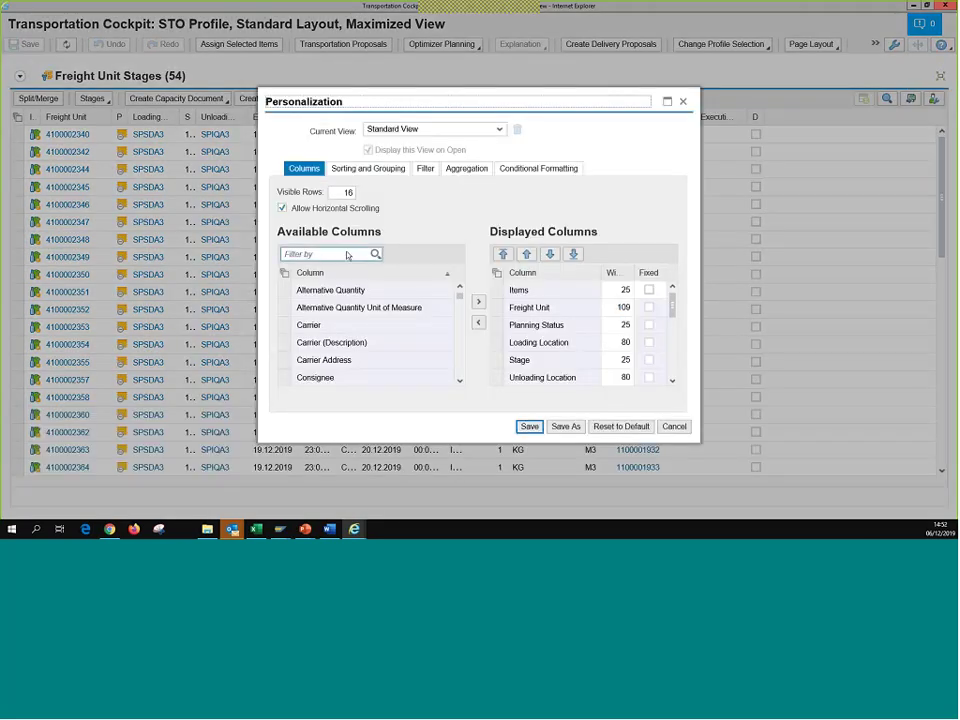
{"action": "left_click", "coordinate": [351, 253]}
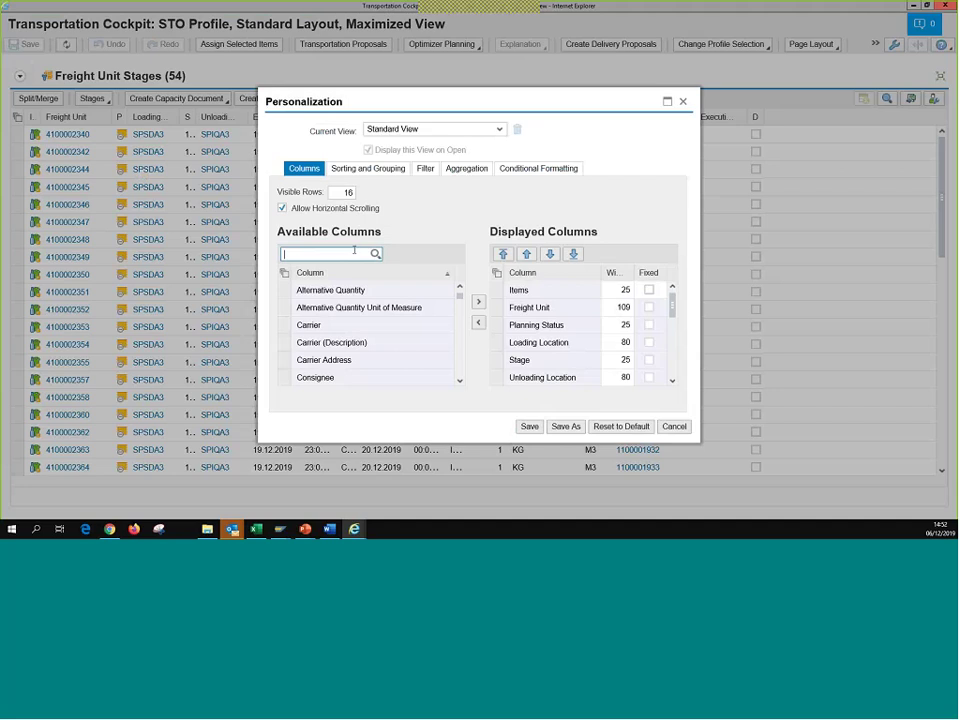
{"action": "type", "text": "Order"}
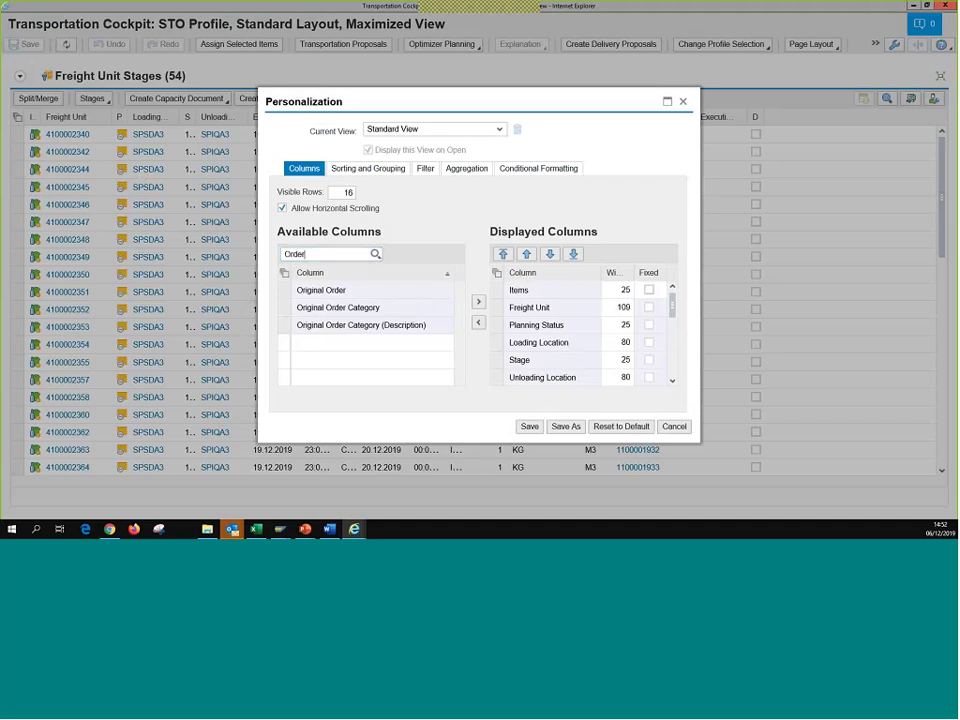
{"action": "left_click", "coordinate": [321, 290]}
{"action": "left_click", "coordinate": [478, 301]}
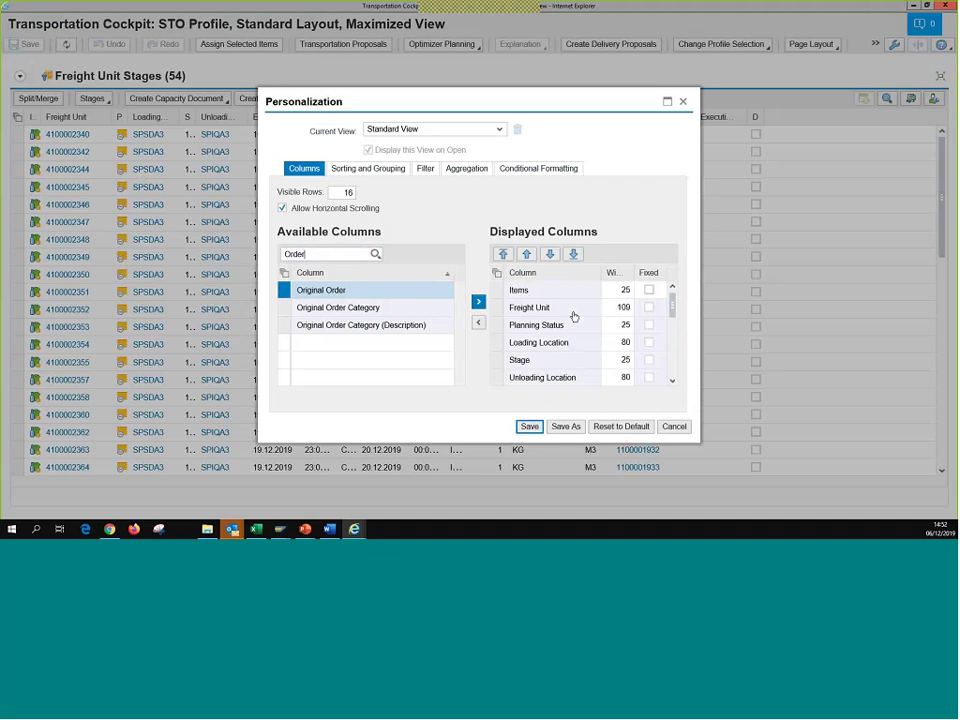
{"action": "left_click_drag", "start_coordinate": [672, 303], "coordinate": [685, 395]}
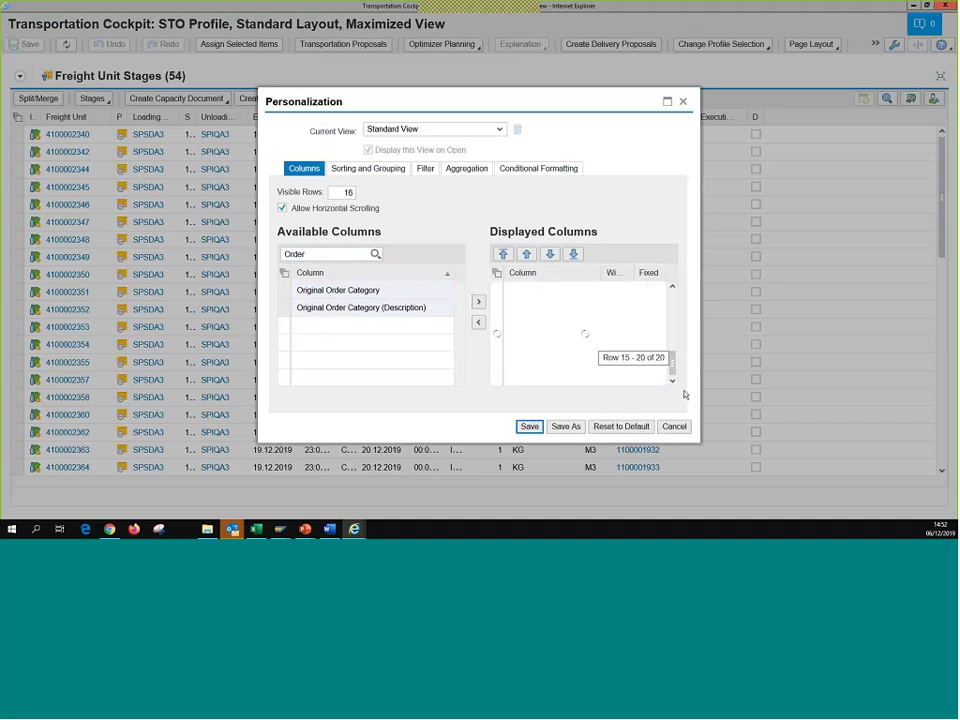
{"action": "left_click", "coordinate": [496, 256]}
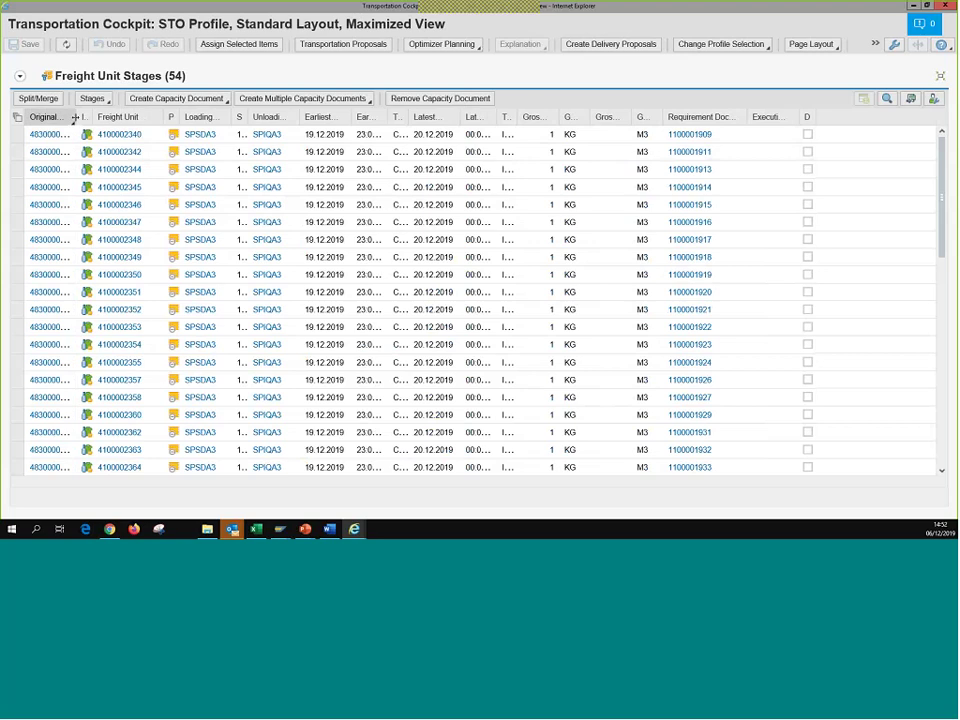
{"action": "left_click_drag", "start_coordinate": [74, 117], "coordinate": [108, 117]}
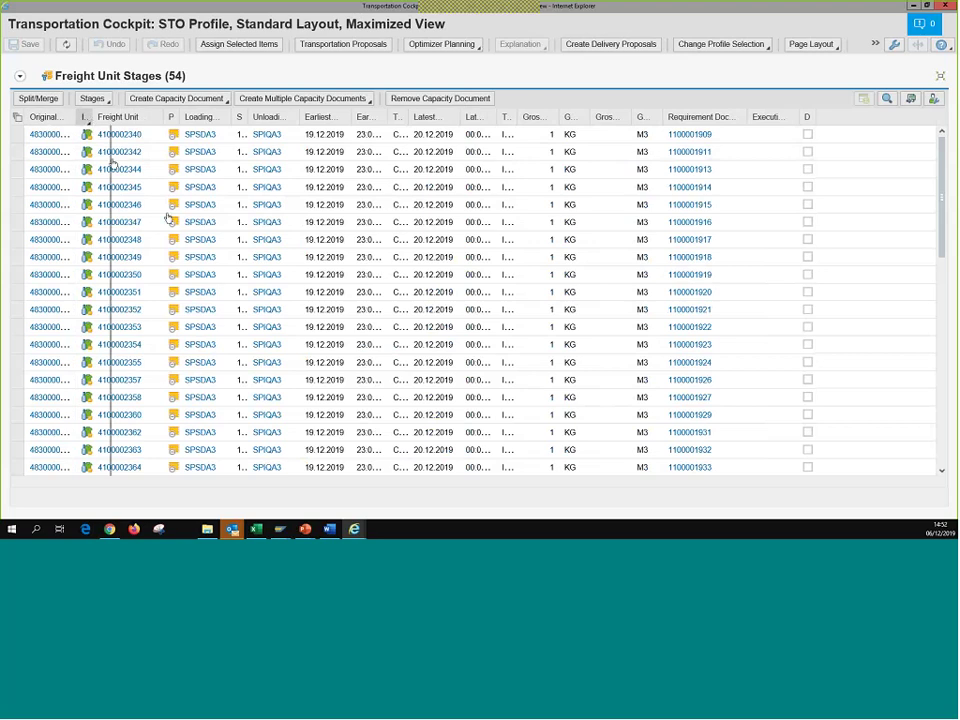
{"action": "left_click", "coordinate": [60, 141]}
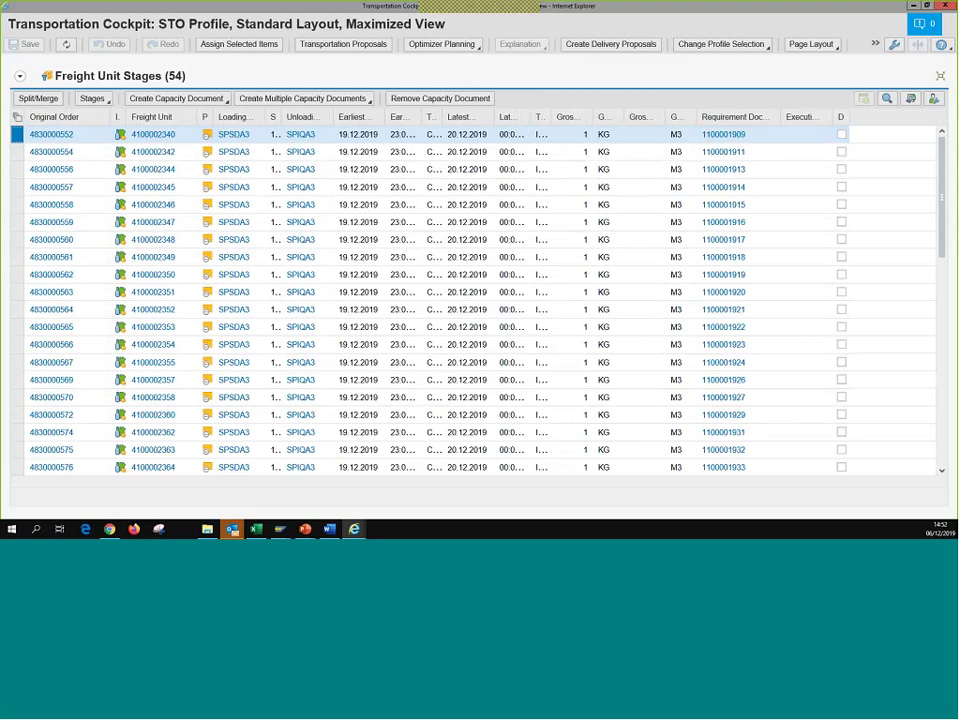
Copy the STO number from the Word exercise sheet and search the Freight Unit Stages list for it in the Transportation Cockpit.
{"action": "left_click", "coordinate": [884, 99]}
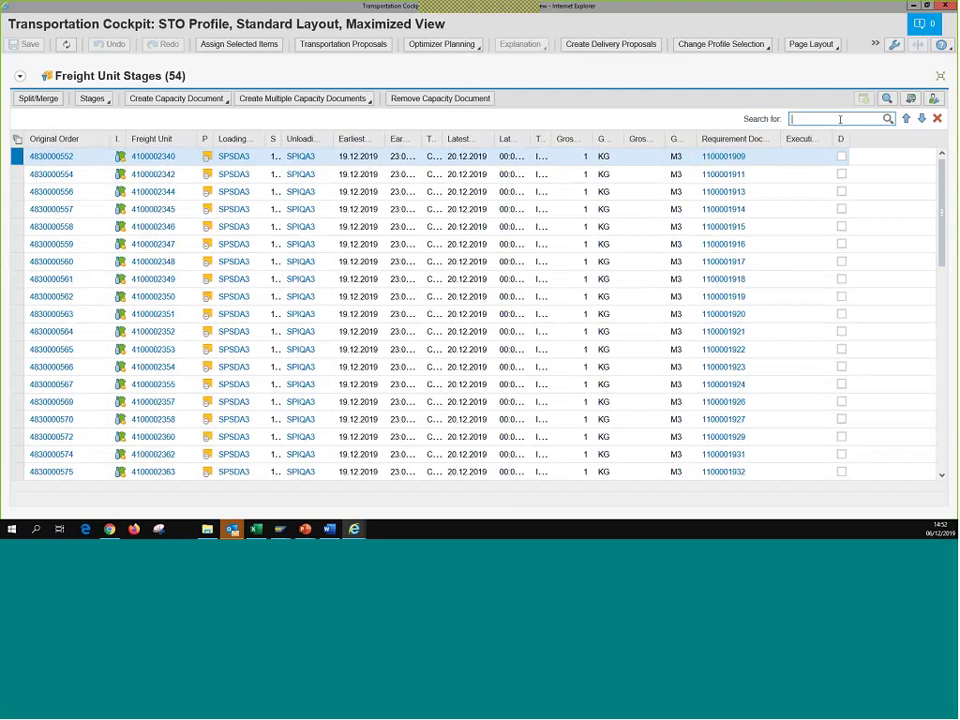
{"action": "key", "text": "alt+Tab"}
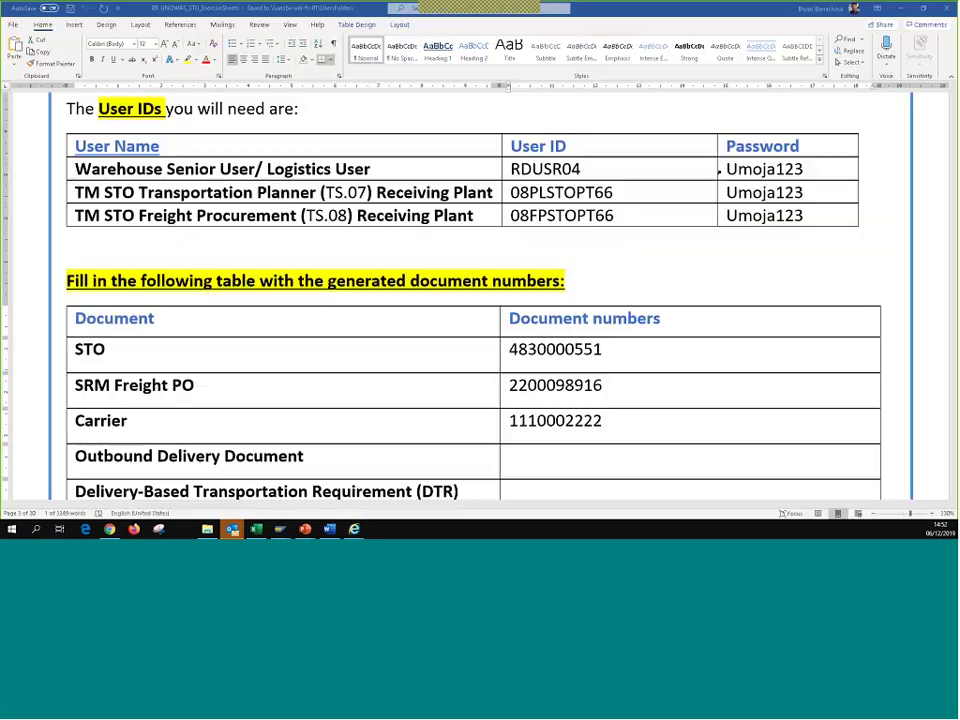
{"action": "double_click", "coordinate": [604, 352]}
{"action": "key", "text": "ctrl+c"}
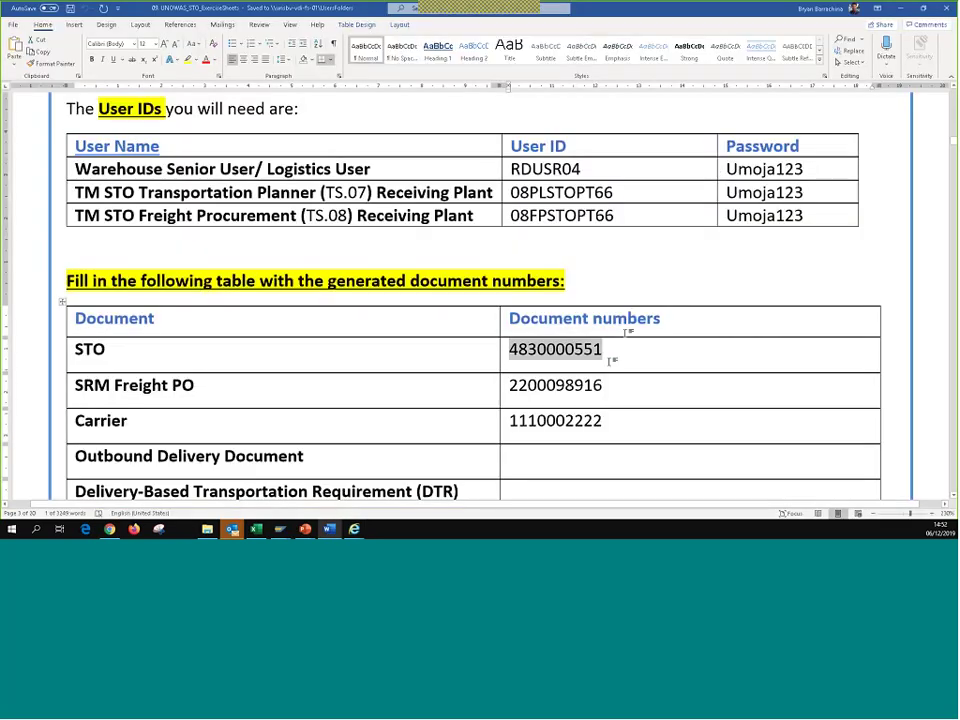
{"action": "left_click", "coordinate": [611, 366]}
{"action": "key", "text": "alt+Tab"}
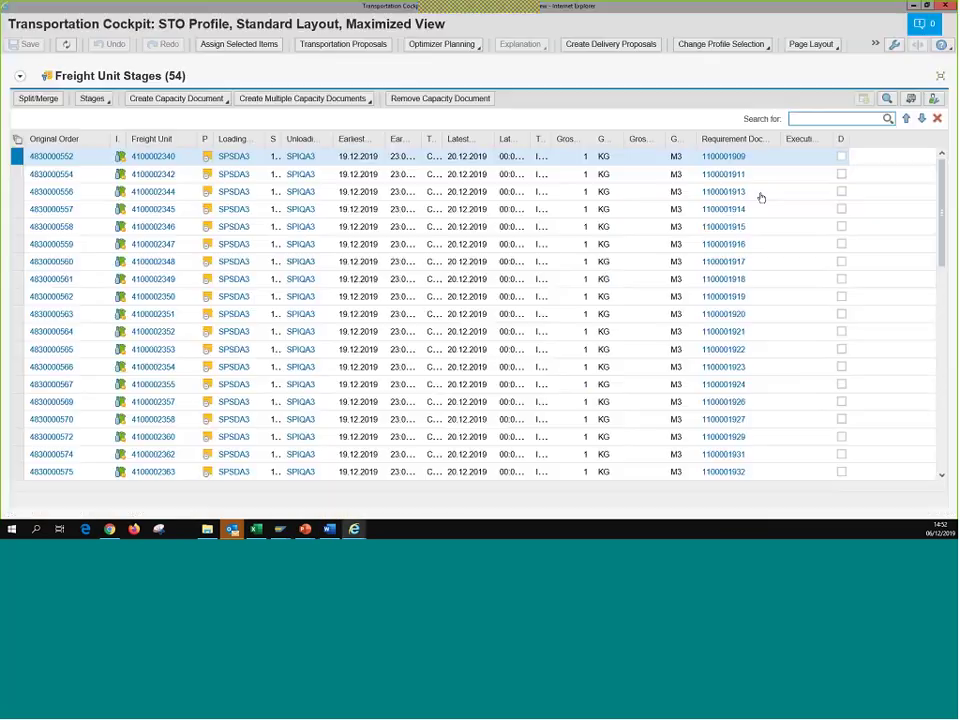
{"action": "left_click", "coordinate": [818, 116]}
{"action": "key", "text": "ctrl+v"}
{"action": "left_click", "coordinate": [886, 119]}
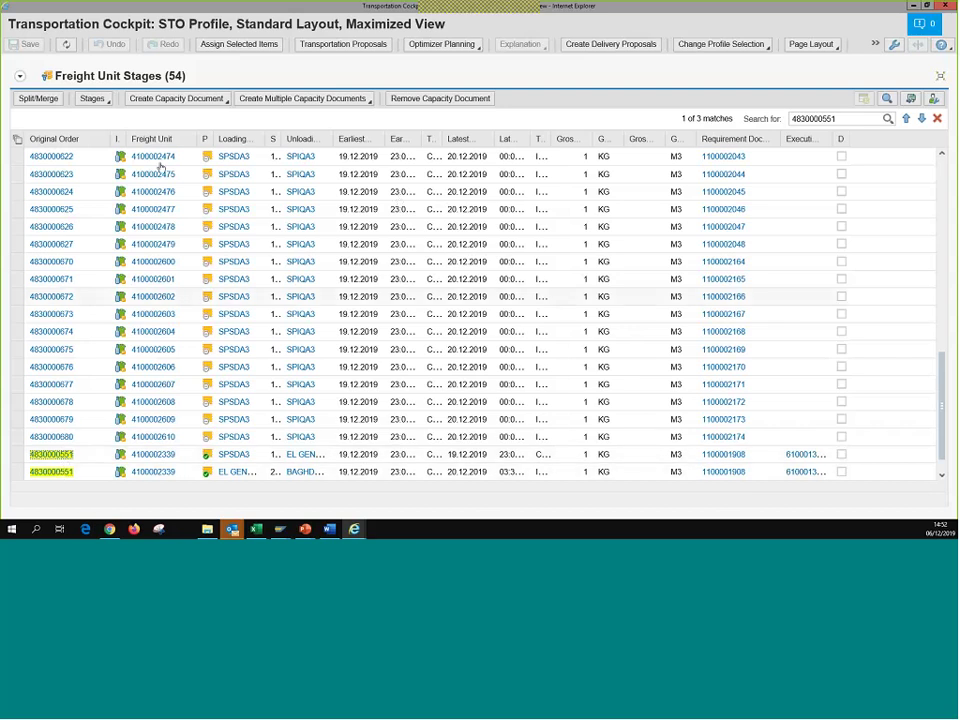
Filter the freight unit stages to those whose Original Order contains the copied STO number, and widen the Stage column.
{"action": "left_click", "coordinate": [55, 146]}
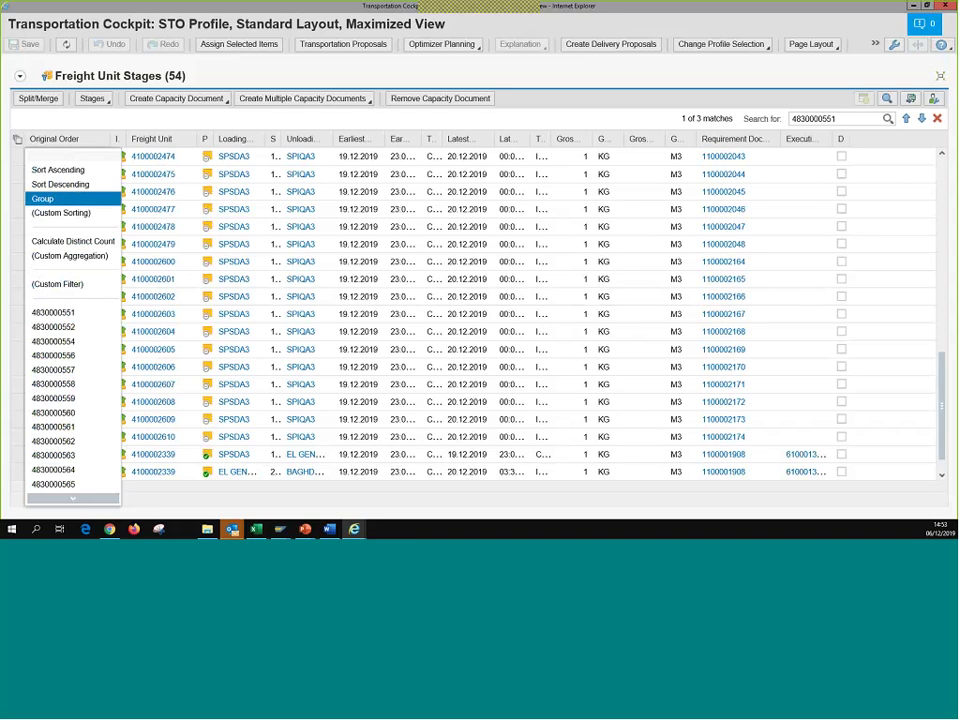
{"action": "left_click", "coordinate": [194, 289]}
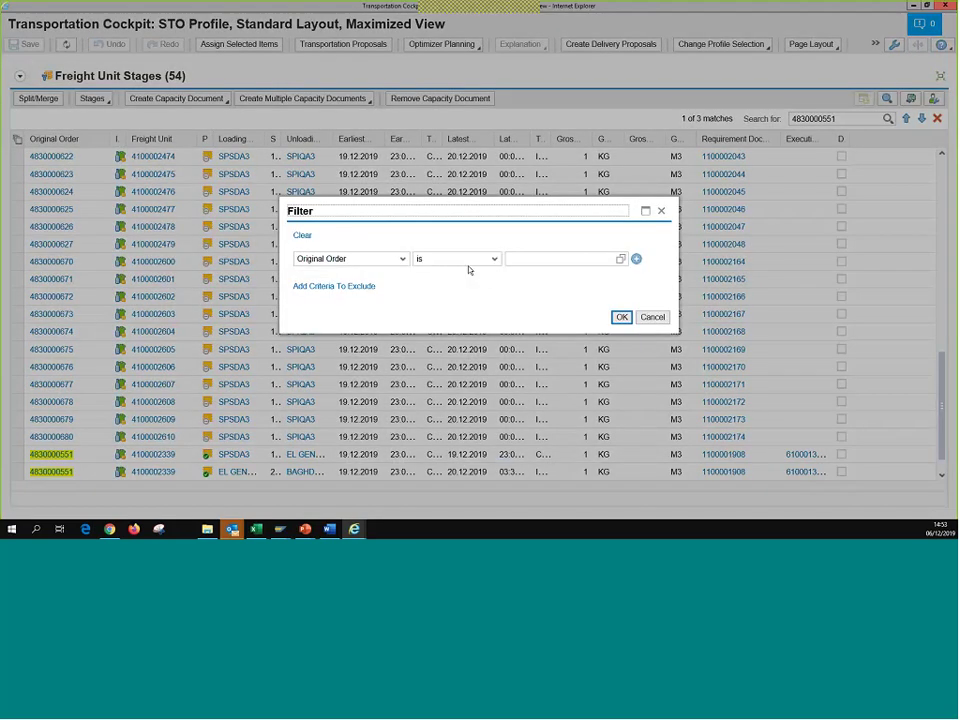
{"action": "left_click", "coordinate": [490, 264]}
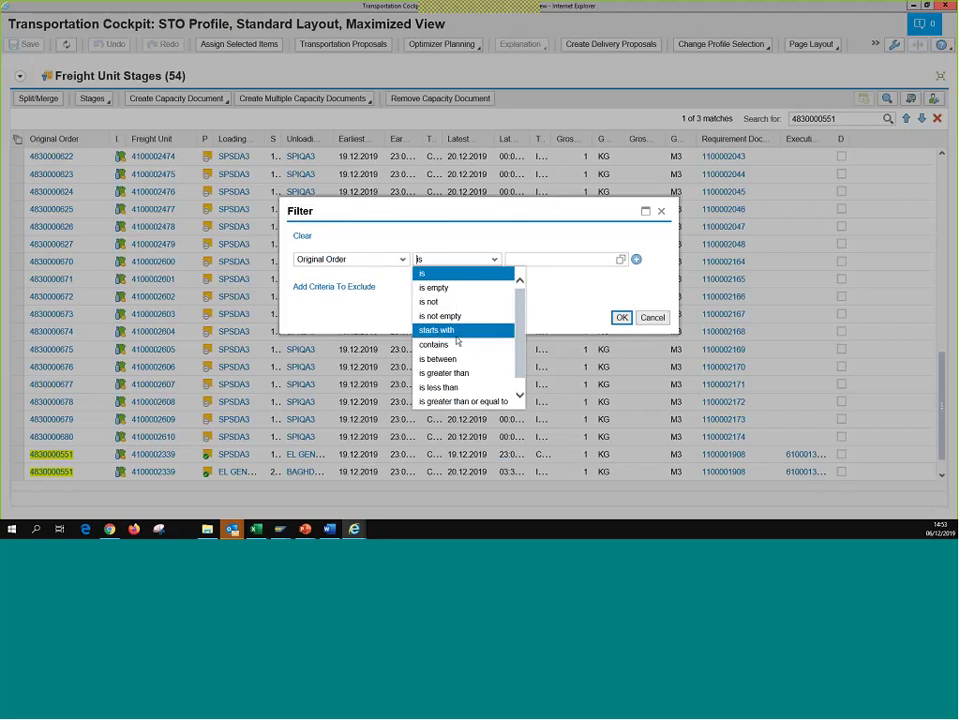
{"action": "left_click", "coordinate": [455, 345]}
{"action": "left_click", "coordinate": [589, 259]}
{"action": "key", "text": "ctrl+v"}
{"action": "left_click", "coordinate": [621, 317]}
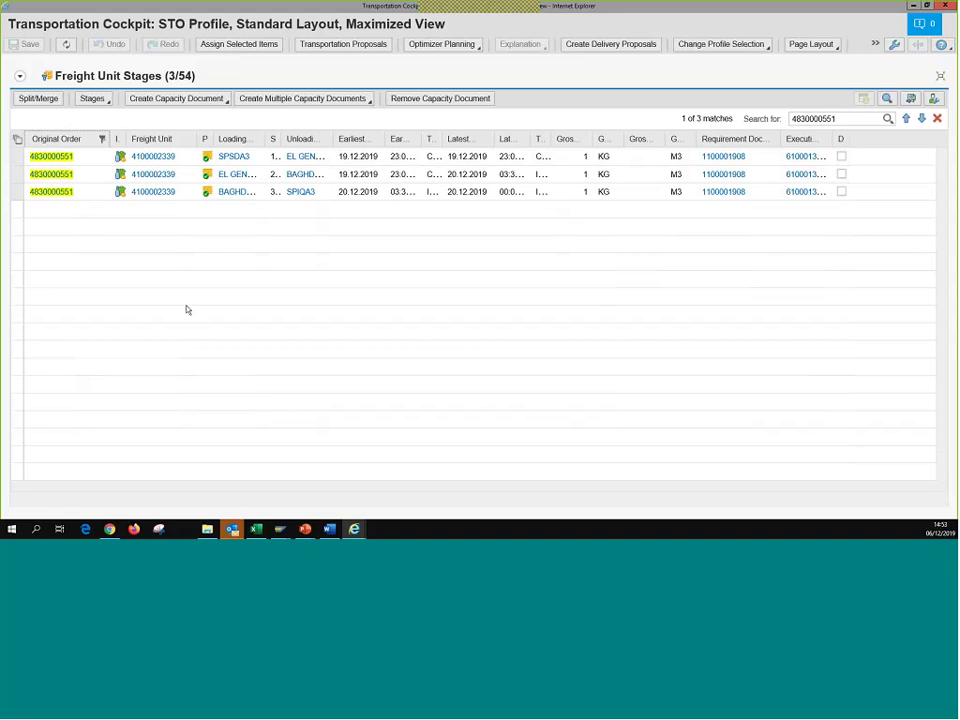
{"action": "left_click_drag", "start_coordinate": [333, 139], "coordinate": [310, 139]}
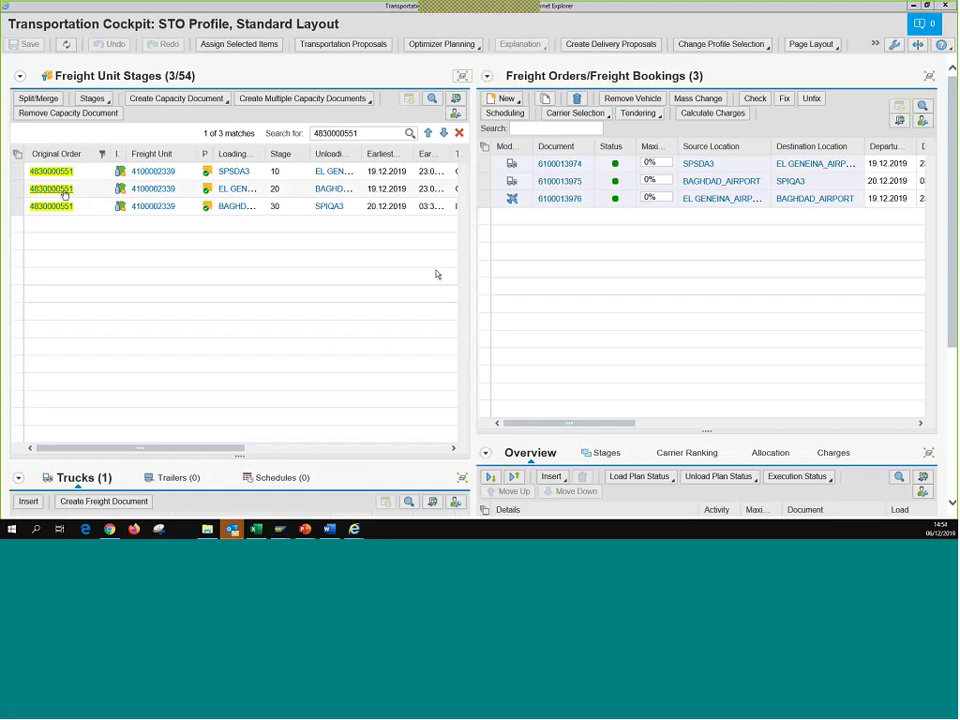
Open the freight unit of the first listed stage and examine its predecessor and successor documents in the document flow.
{"action": "mouse_move", "coordinate": [64, 194]}
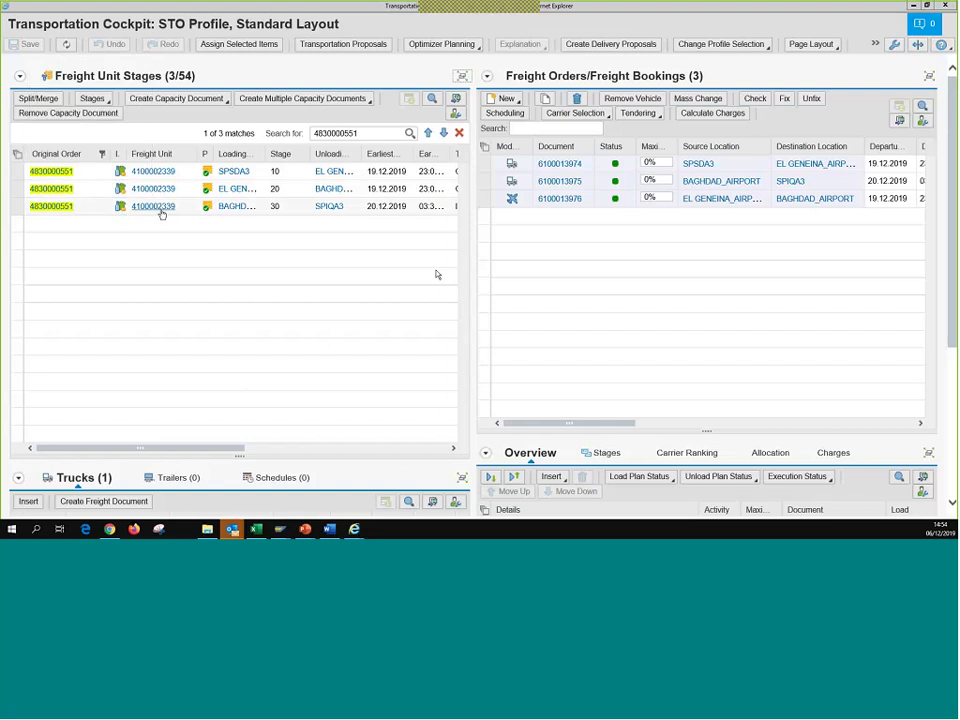
{"action": "mouse_move", "coordinate": [162, 214]}
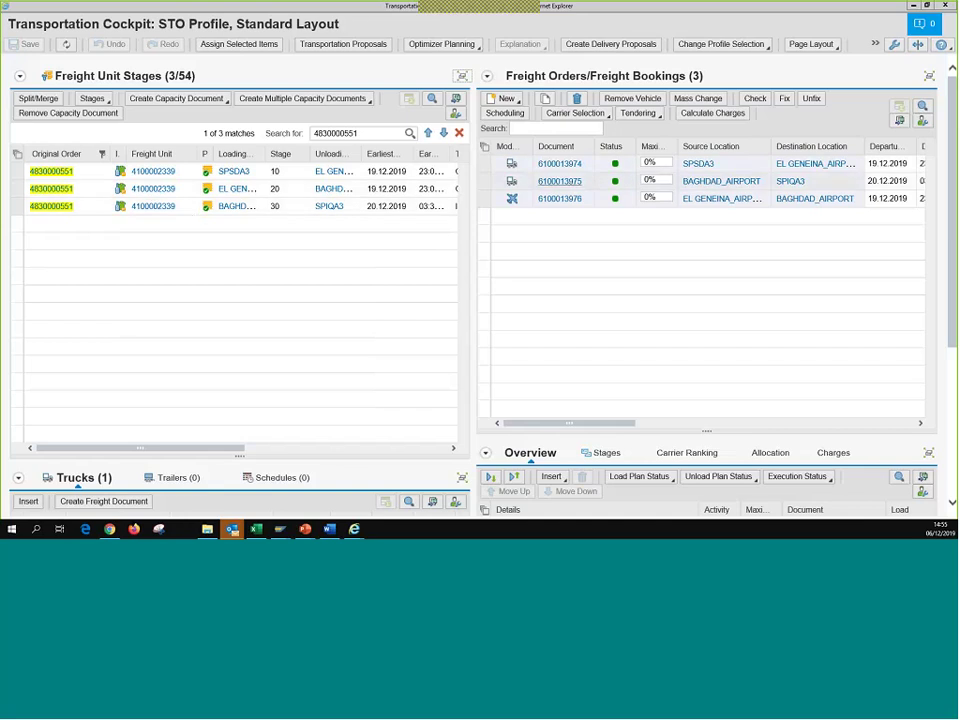
{"action": "left_click", "coordinate": [158, 173]}
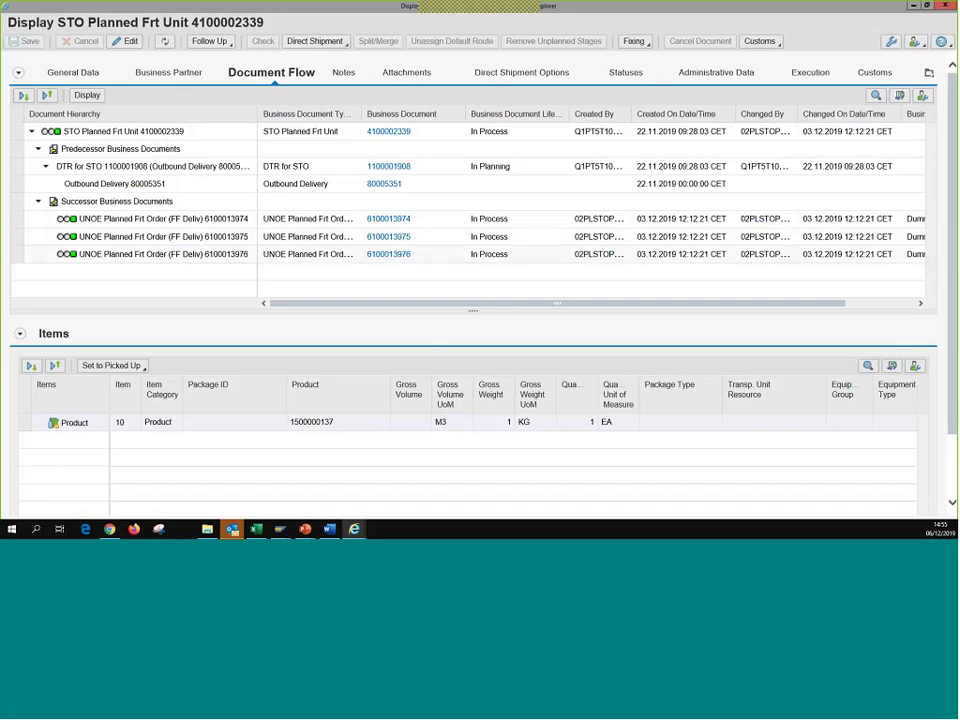
{"action": "key", "text": "alt+F4"}
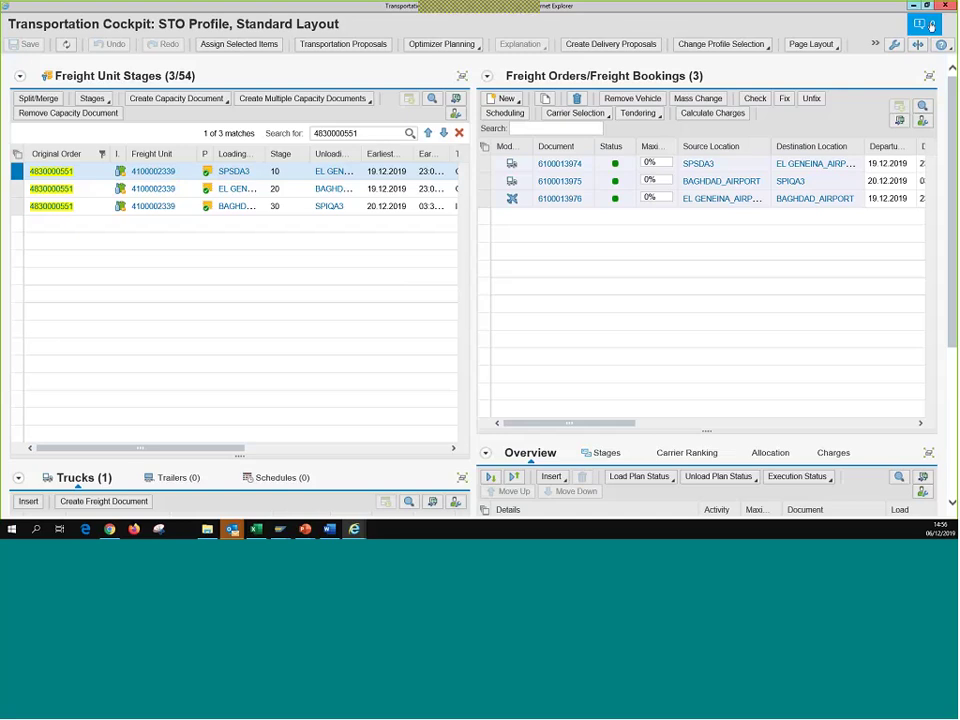
{"action": "left_click", "coordinate": [945, 5]}
{"action": "key", "text": "alt+Tab"}
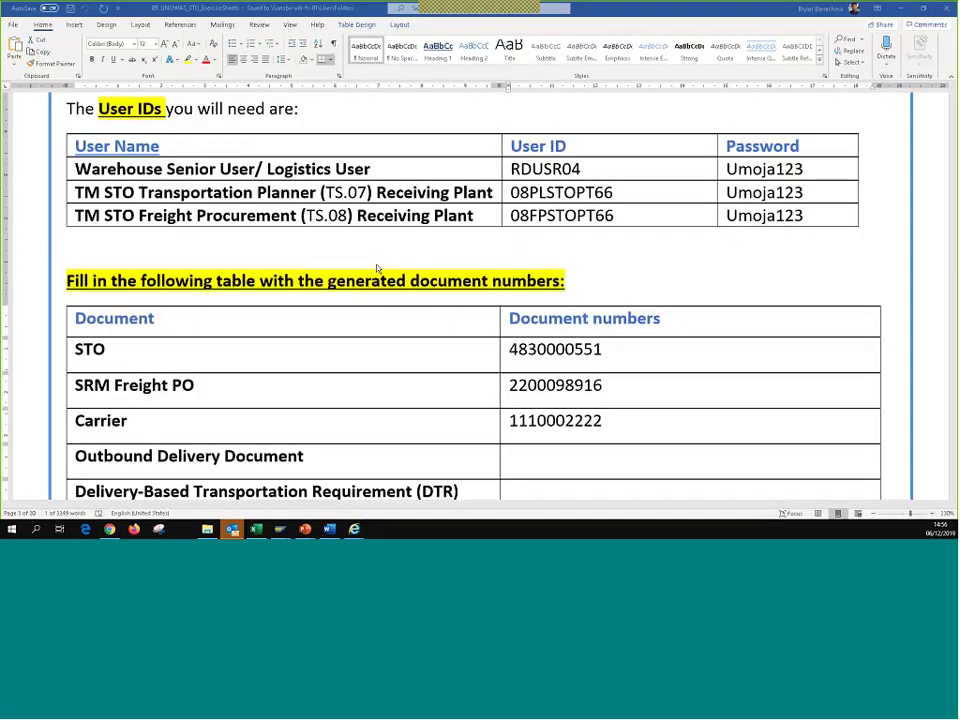
{"action": "key", "text": "alt+Tab"}
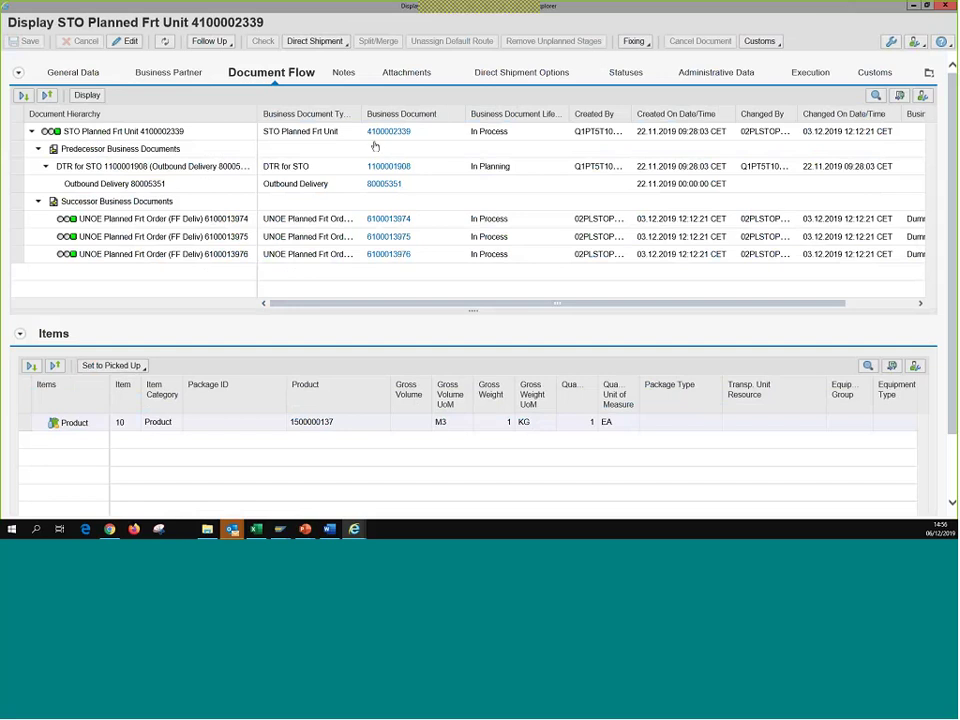
Open the first successor freight order and review its execution events and the charge items under Product 10 Peg:Gnd Locking.
{"action": "left_click", "coordinate": [389, 219]}
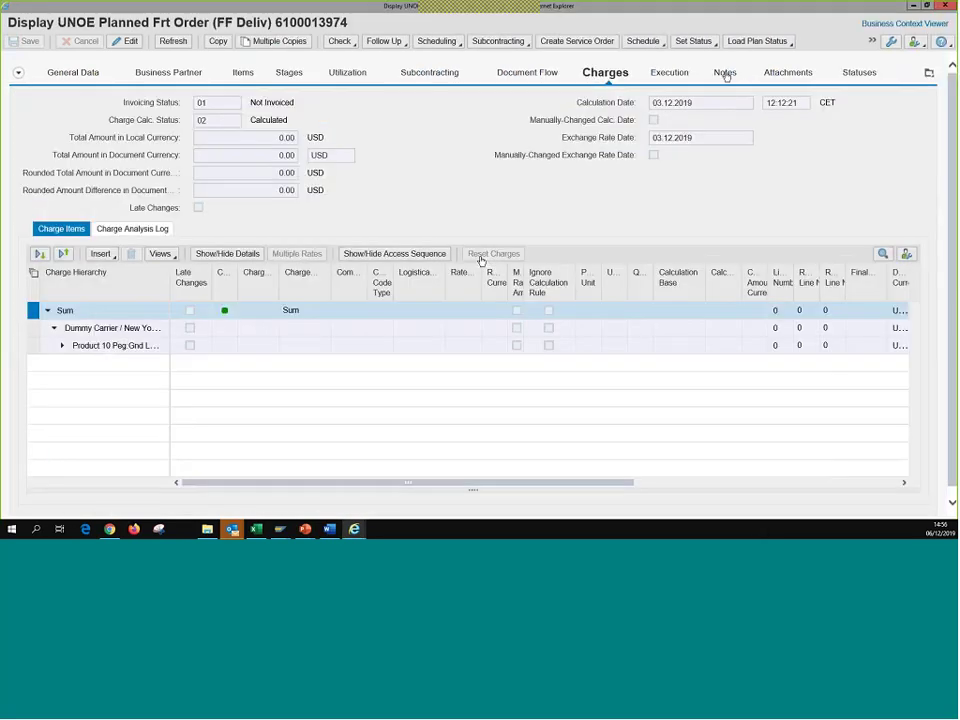
{"action": "left_click", "coordinate": [669, 73]}
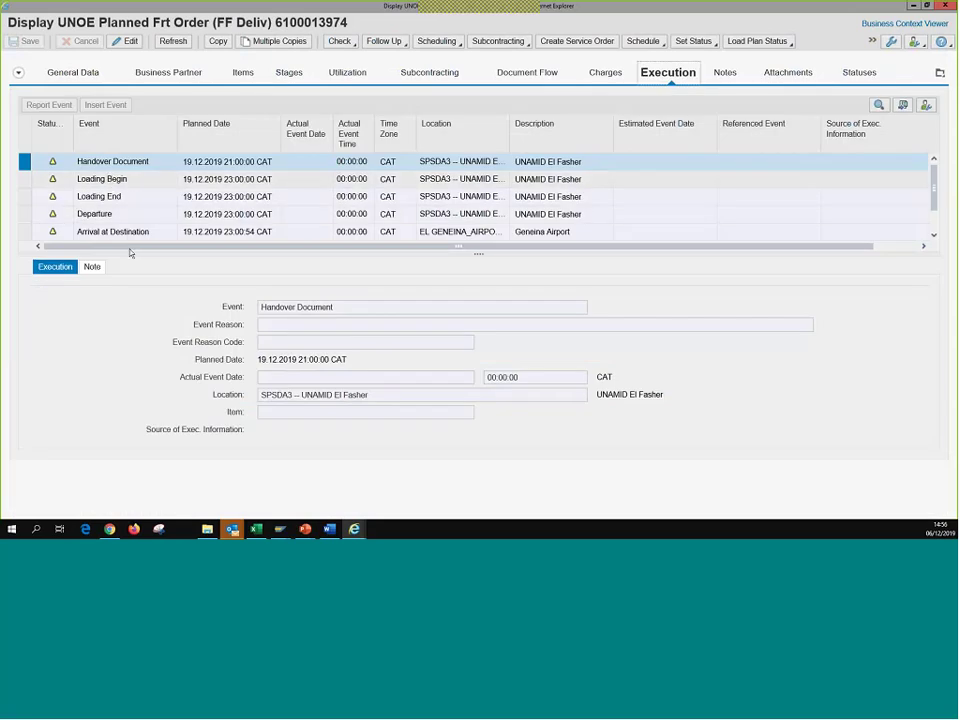
{"action": "left_click", "coordinate": [605, 73]}
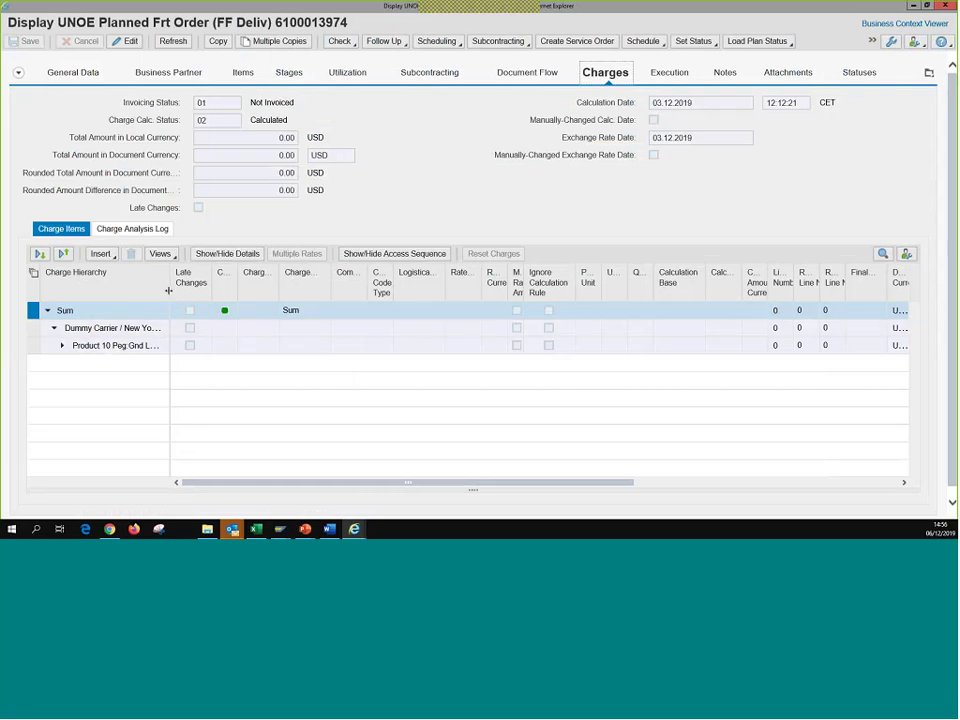
{"action": "left_click_drag", "start_coordinate": [169, 290], "coordinate": [228, 331]}
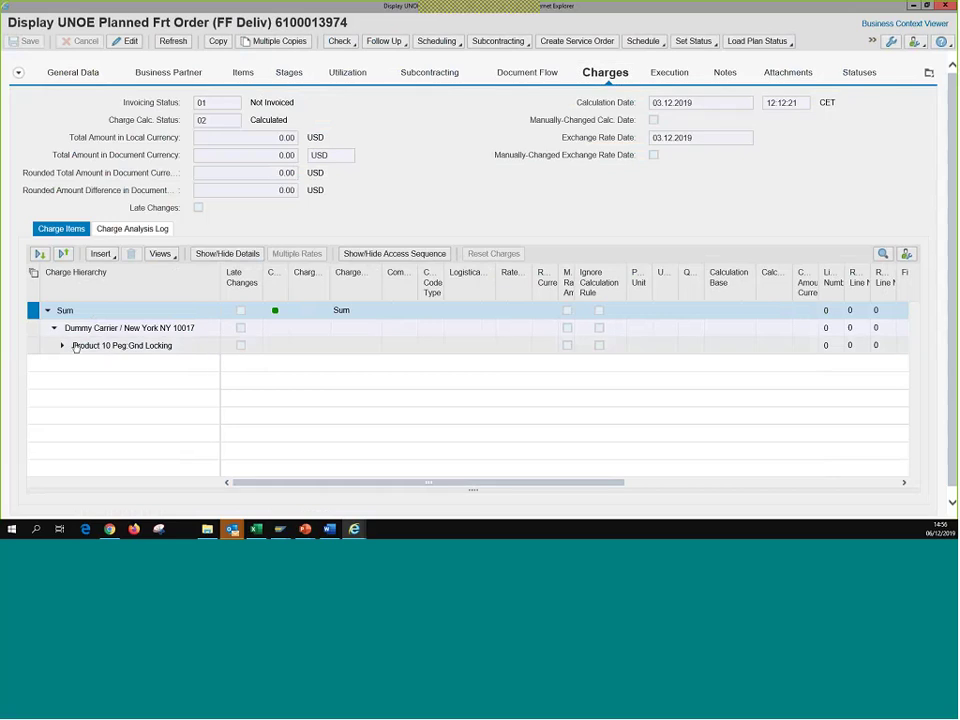
{"action": "left_click", "coordinate": [62, 345]}
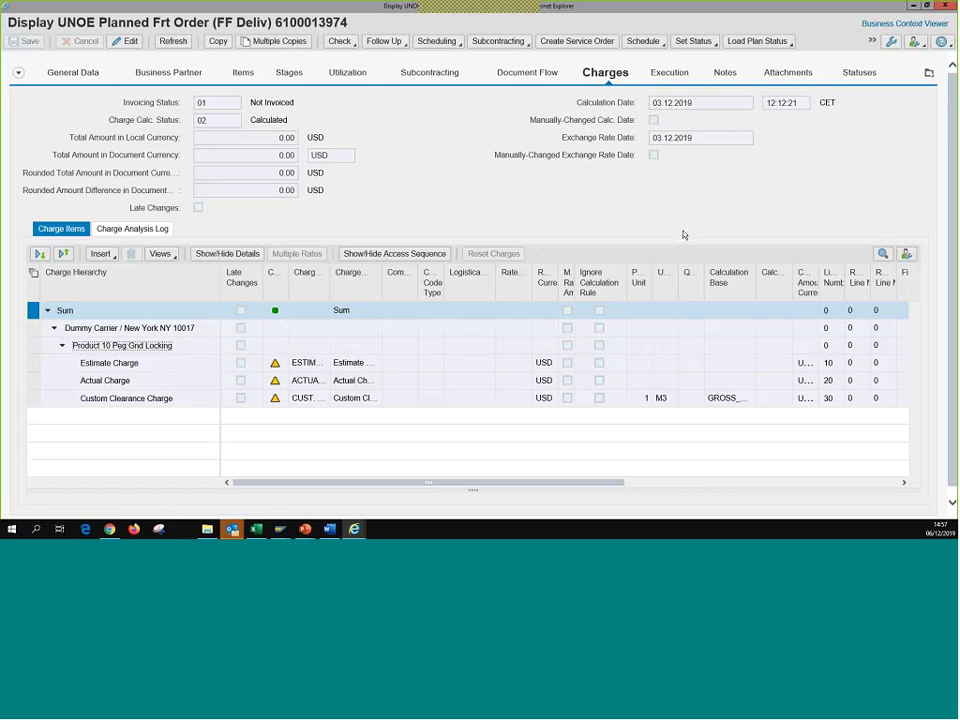
Close the freight order and freight unit windows and switch to the exercise sheet in Word.
{"action": "left_click", "coordinate": [946, 6]}
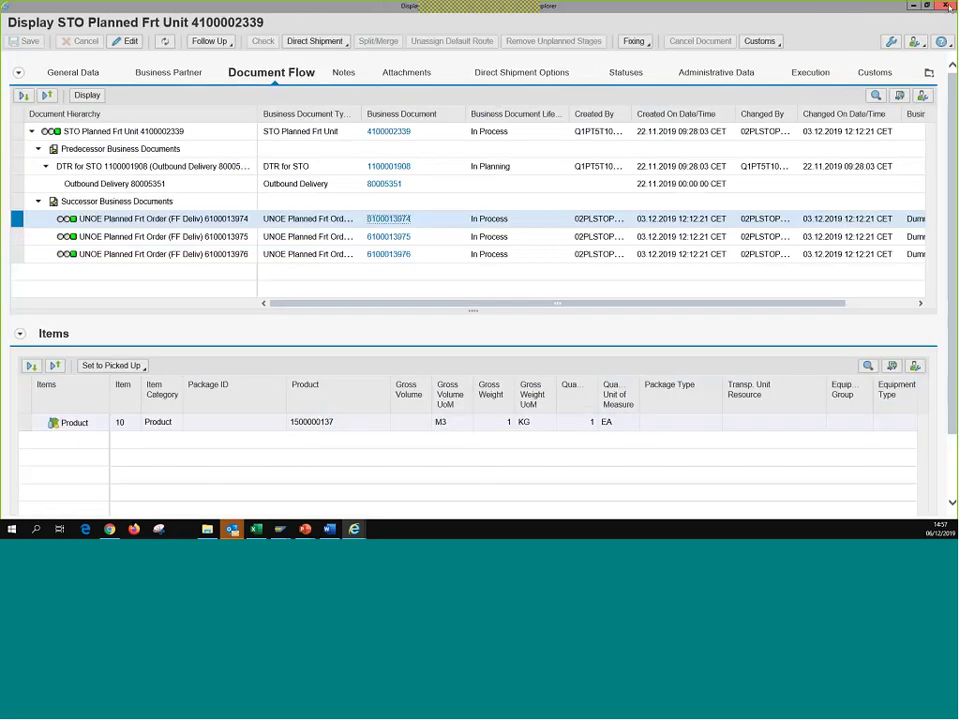
{"action": "left_click", "coordinate": [946, 6]}
{"action": "left_click", "coordinate": [330, 529]}
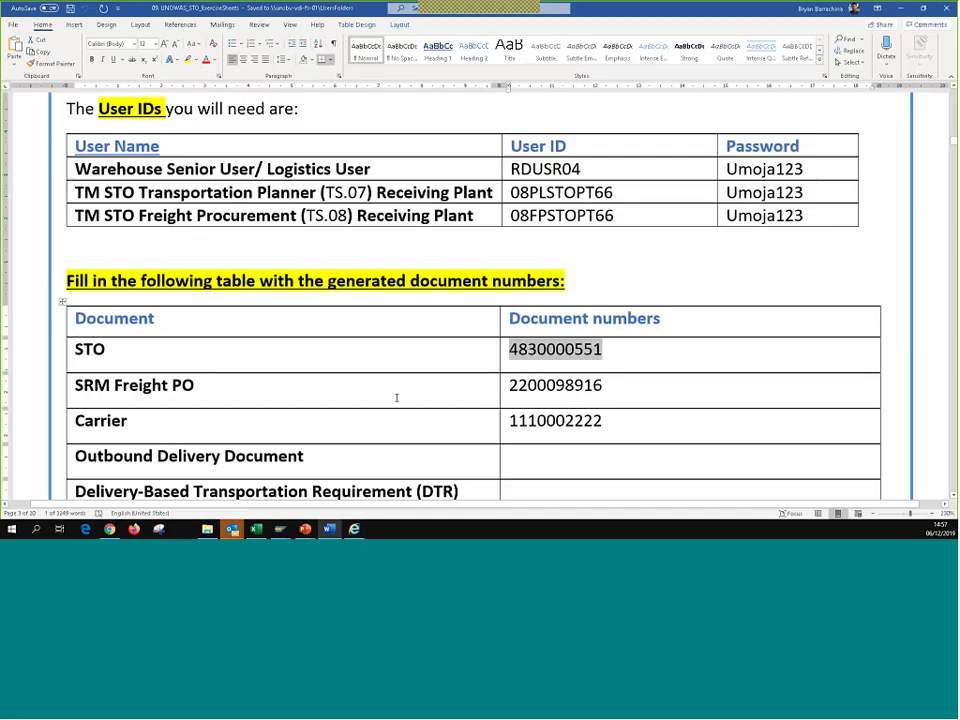
Switch back to the transportation requirements overview in SAP and copy the STO number from the Original Order criterion.
{"action": "key", "text": "alt+Tab"}
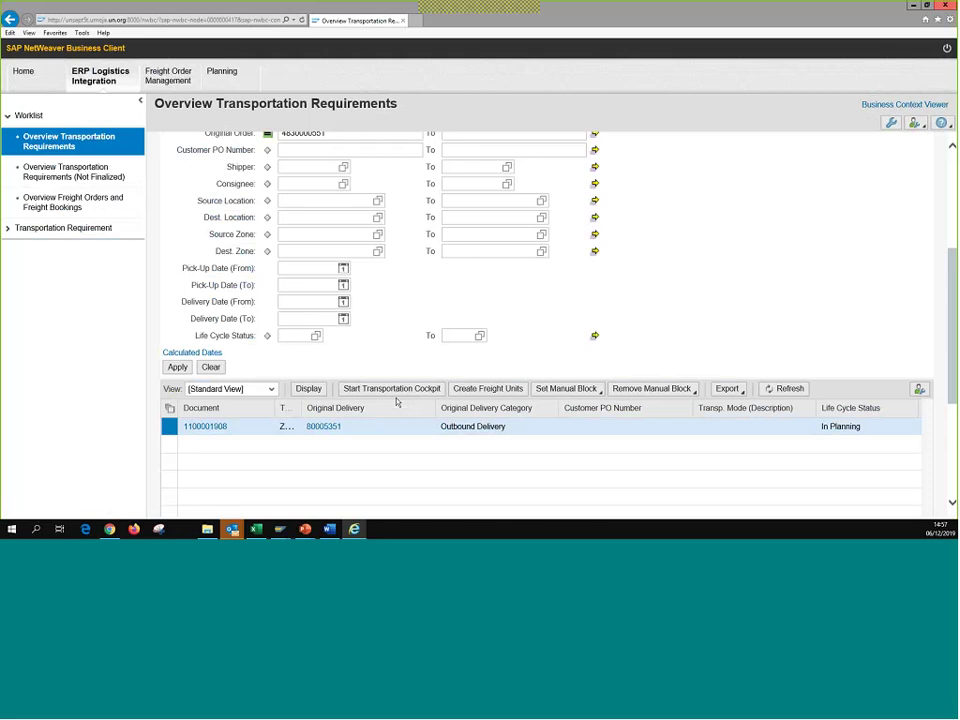
{"action": "scroll", "coordinate": [497, 312], "scroll_direction": "up", "scroll_amount": 1}
{"action": "scroll", "coordinate": [497, 312], "scroll_direction": "up", "scroll_amount": 1}
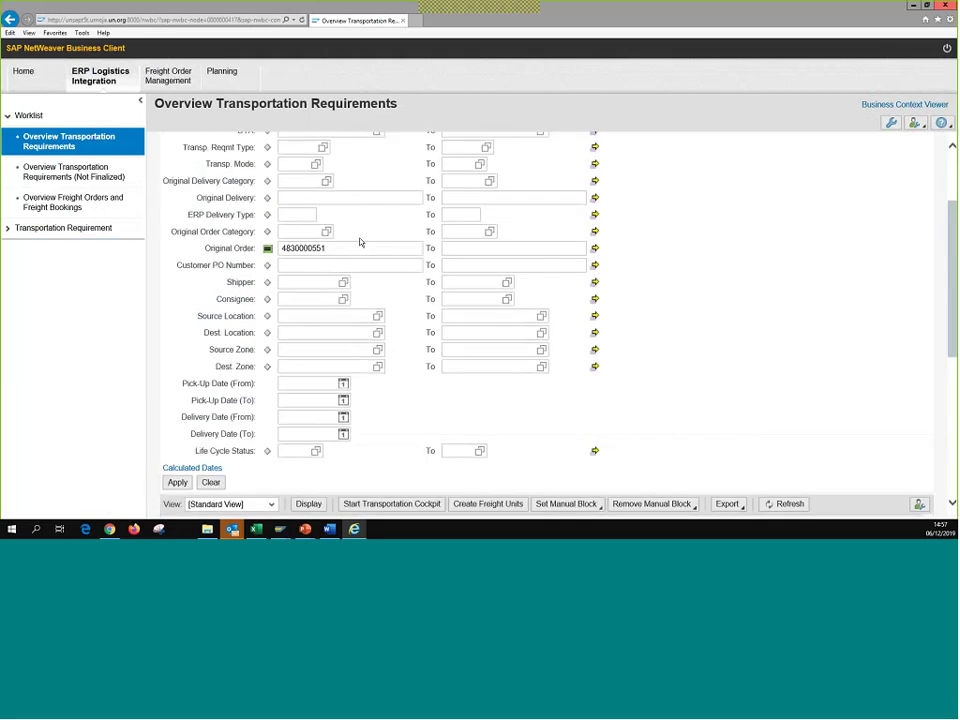
{"action": "left_click", "coordinate": [339, 247]}
{"action": "double_click", "coordinate": [339, 247]}
{"action": "key", "text": "ctrl+c"}
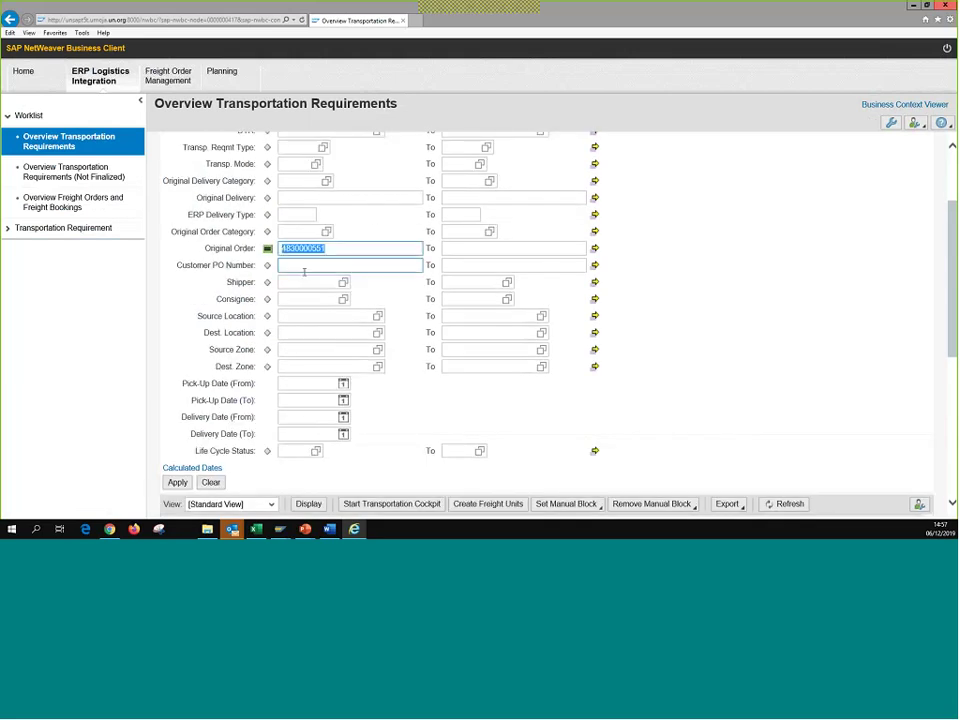
Open the freight orders overview and clear both ends of the Freight Order number range in the All Freight Orders query.
{"action": "left_click", "coordinate": [163, 75]}
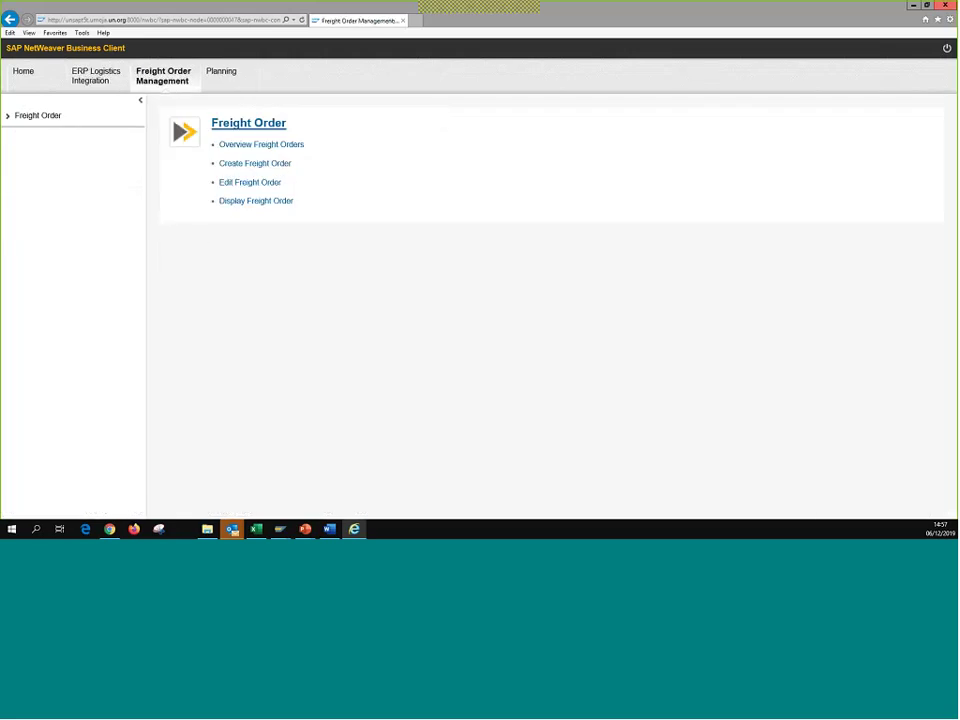
{"action": "left_click", "coordinate": [264, 145]}
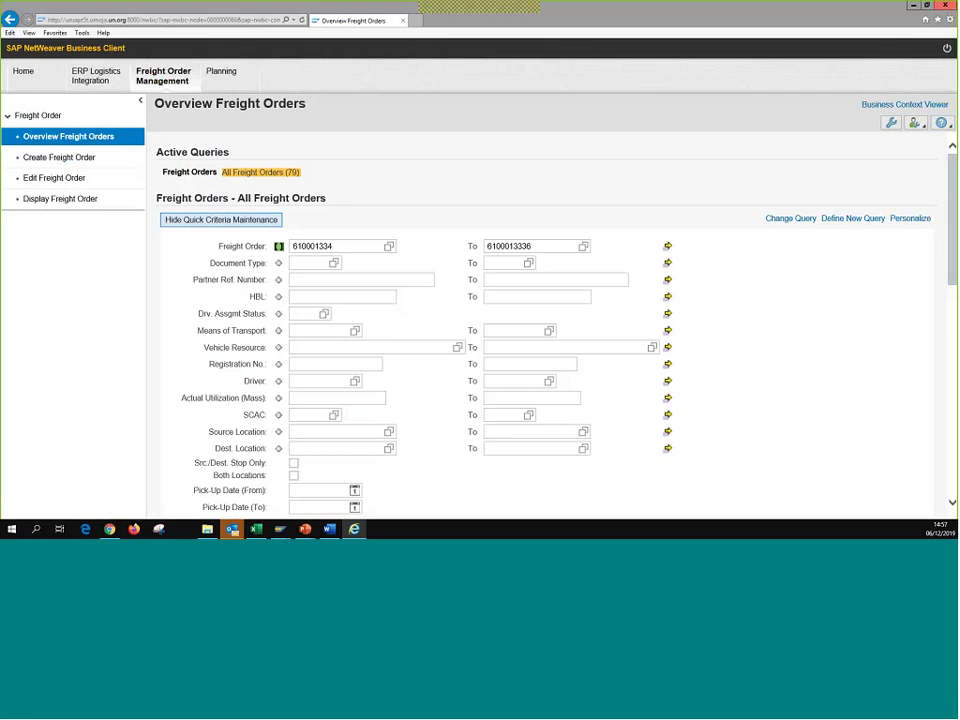
{"action": "double_click", "coordinate": [508, 247]}
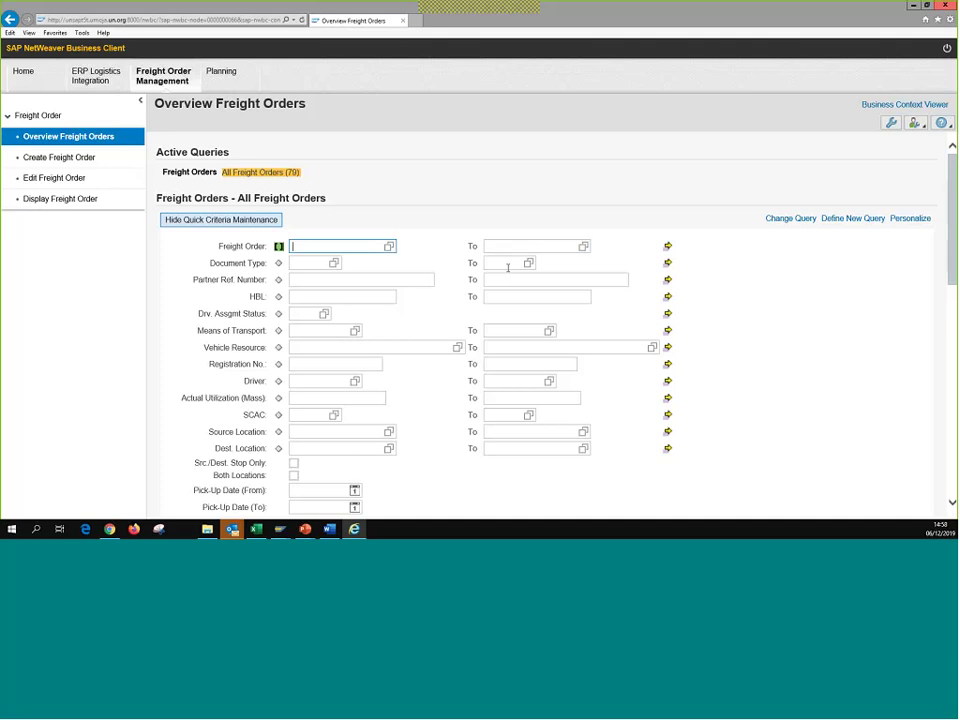
{"action": "scroll", "coordinate": [486, 351], "scroll_direction": "down", "scroll_amount": 4}
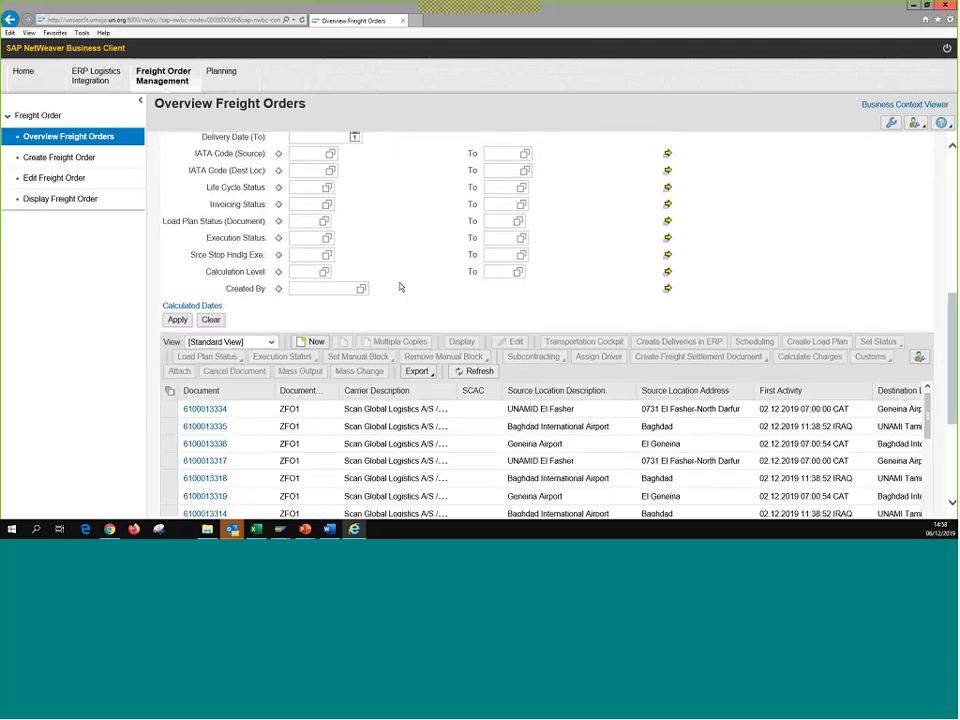
{"action": "scroll", "coordinate": [418, 274], "scroll_direction": "up", "scroll_amount": 5}
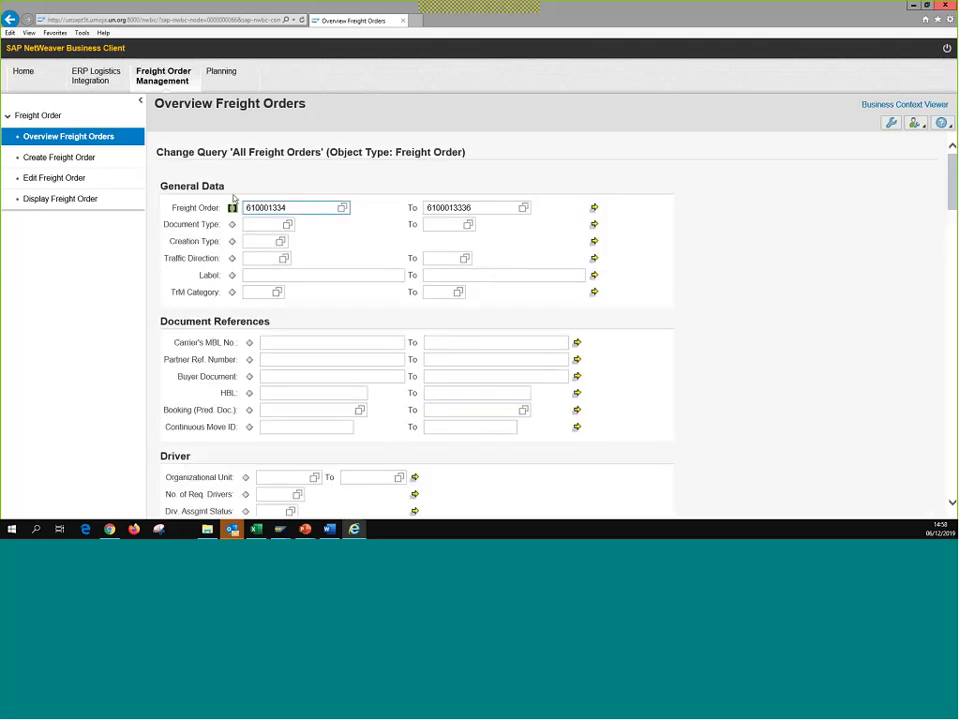
{"action": "key", "text": "ctrl+a"}
{"action": "key", "text": "BackSpace"}
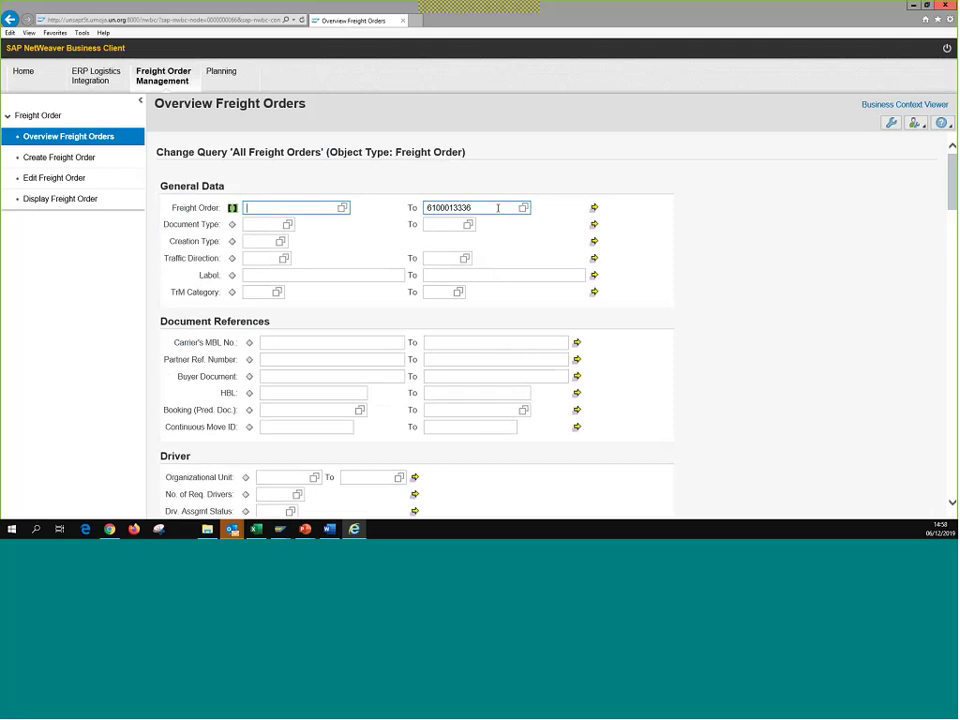
{"action": "double_click", "coordinate": [497, 207]}
{"action": "key", "text": "BackSpace"}
Set the query's PO/STO criterion under UNOE to the copied STO number and apply the query.
{"action": "scroll", "coordinate": [596, 257], "scroll_direction": "down", "scroll_amount": 8}
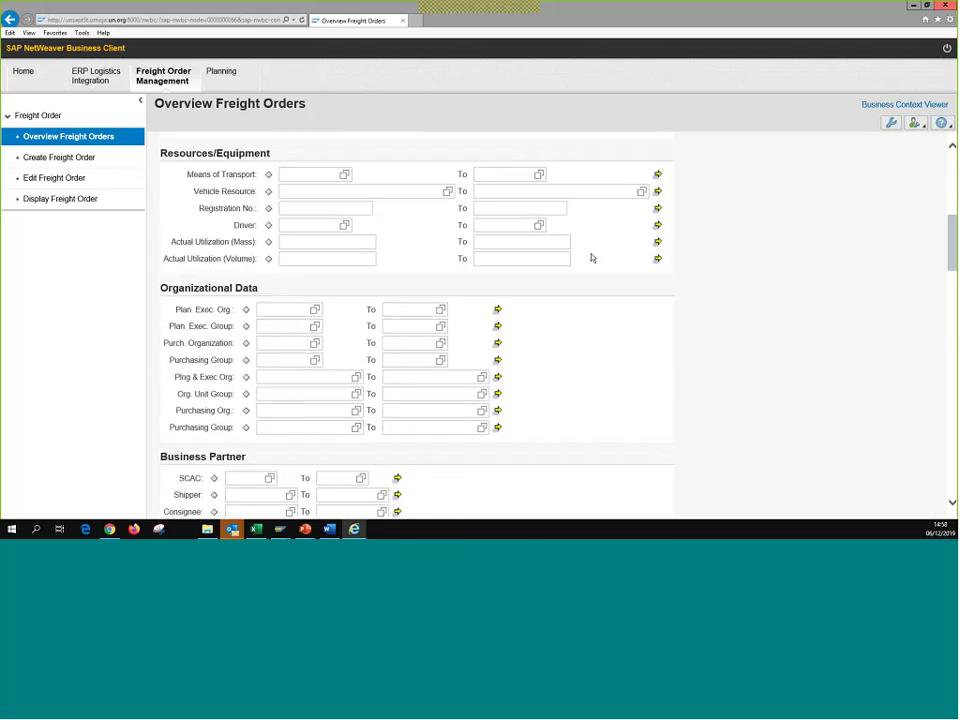
{"action": "scroll", "coordinate": [591, 258], "scroll_direction": "down", "scroll_amount": 15}
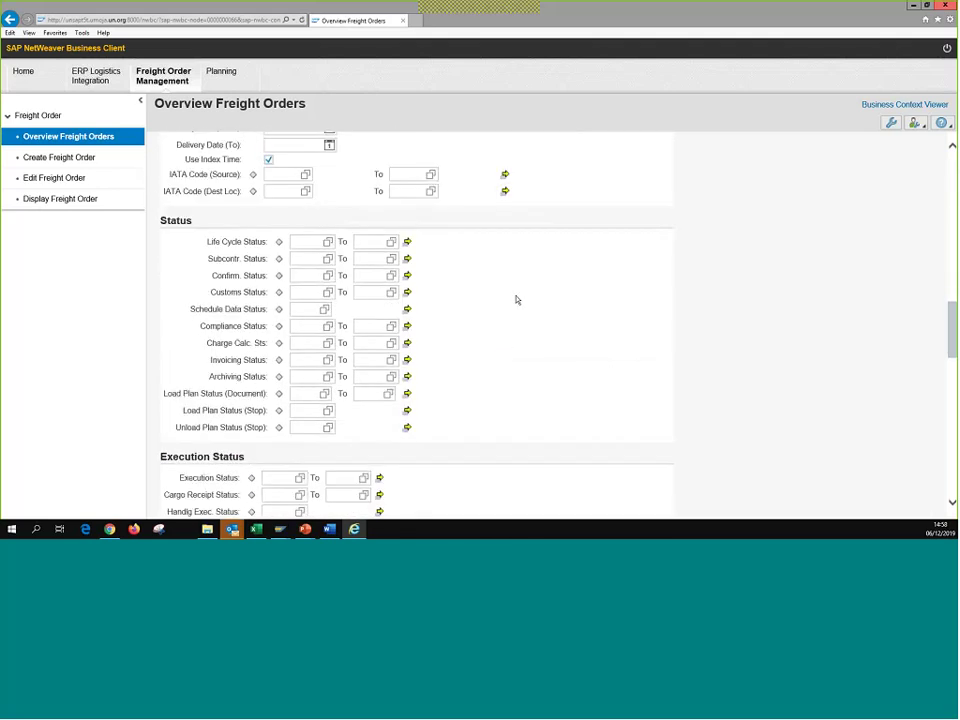
{"action": "scroll", "coordinate": [494, 317], "scroll_direction": "down", "scroll_amount": 10}
{"action": "left_click", "coordinate": [263, 354]}
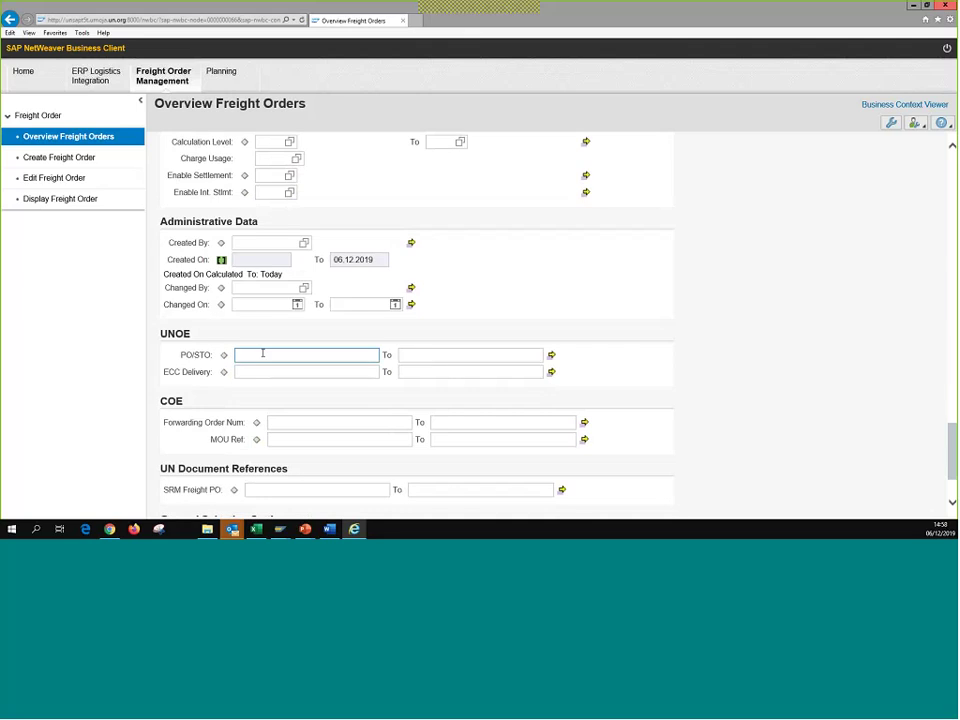
{"action": "key", "text": "ctrl+v"}
{"action": "scroll", "coordinate": [506, 349], "scroll_direction": "down", "scroll_amount": 2}
{"action": "left_click", "coordinate": [176, 489]}
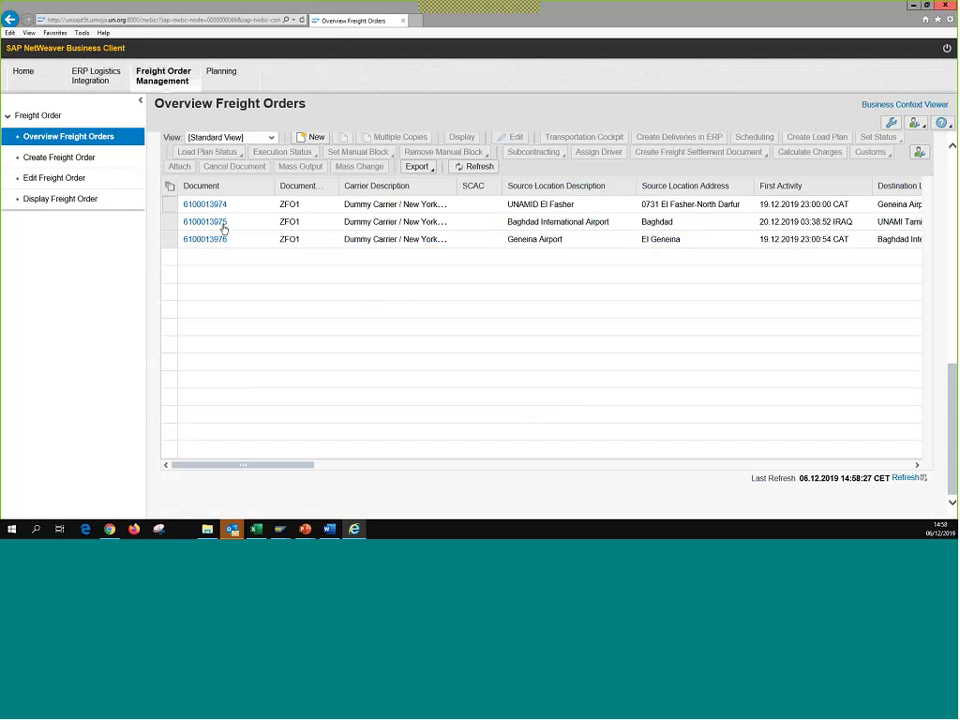
Select all three listed freight orders and open the Assign Carrier/Freight PO dialog for them.
{"action": "left_click", "coordinate": [289, 205]}
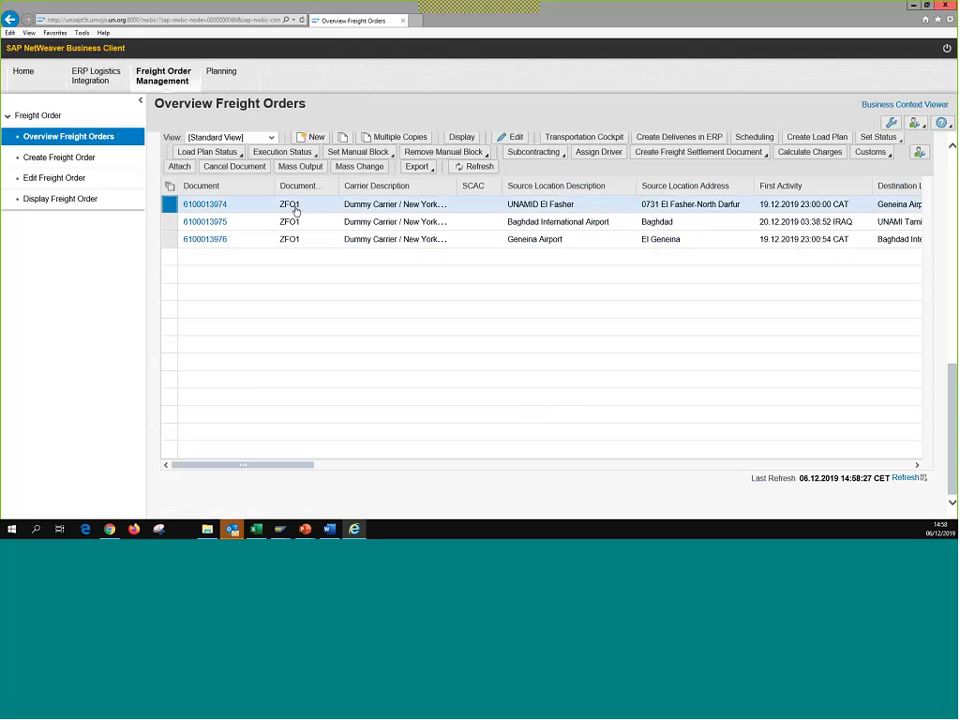
{"action": "left_click", "coordinate": [170, 240], "text": "shift"}
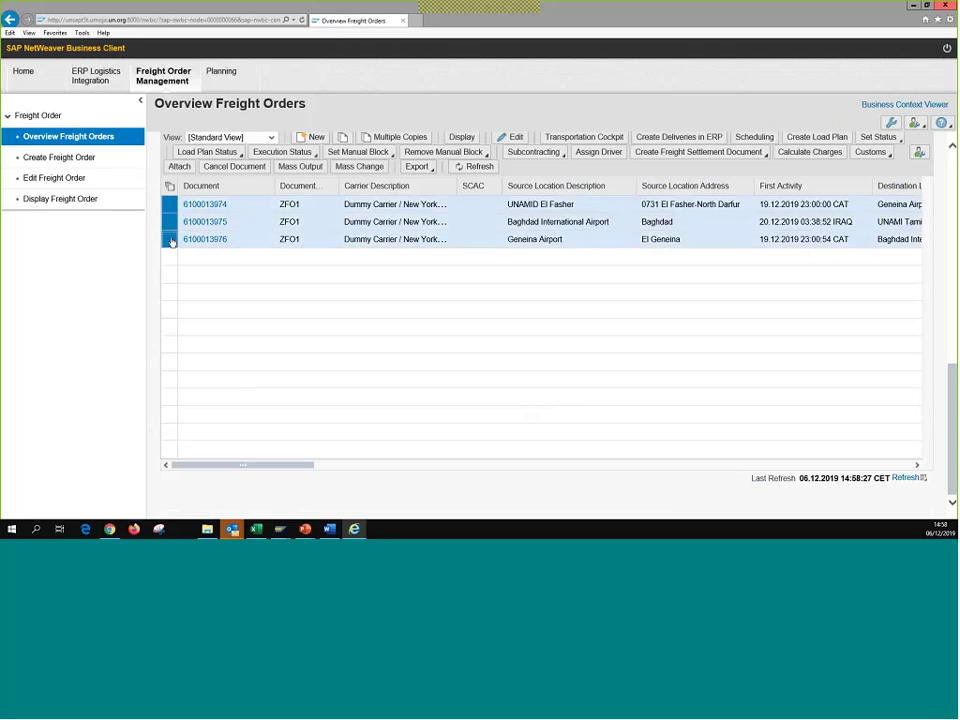
{"action": "left_click", "coordinate": [534, 153]}
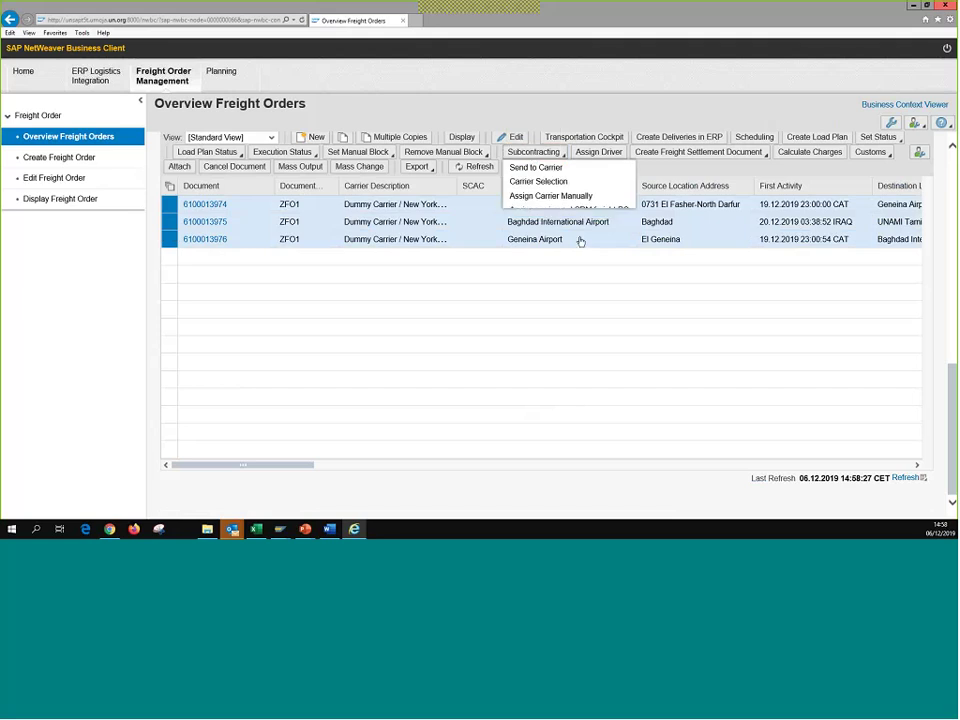
{"action": "left_click", "coordinate": [562, 209]}
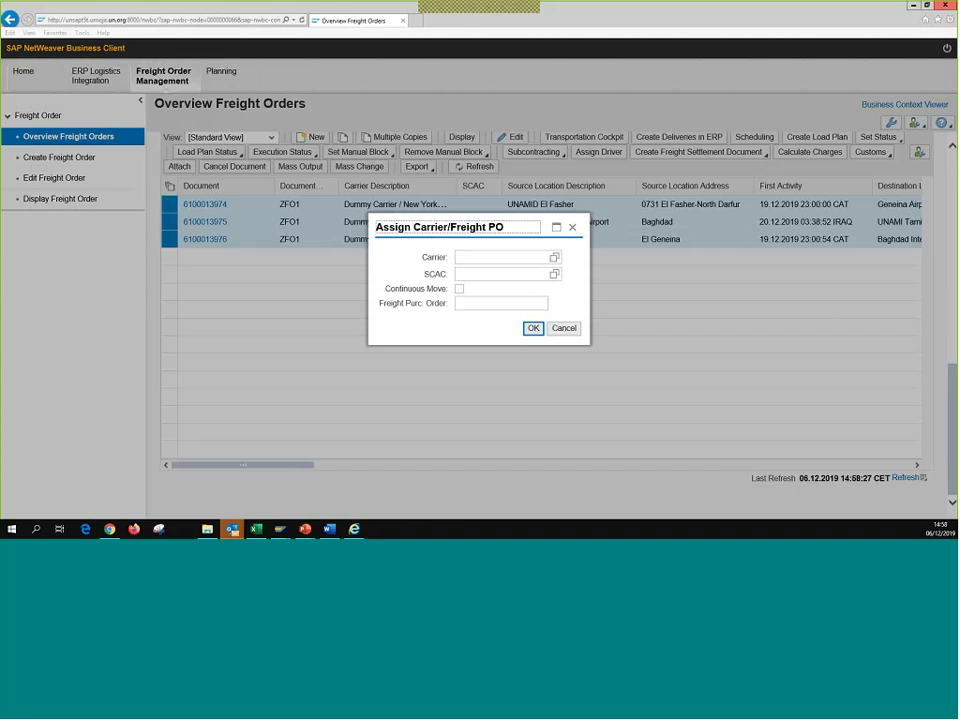
Copy the carrier number from the exercise sheet in Word and enter it as the Carrier in the SAP assignment dialog.
{"action": "key", "text": "alt+Tab"}
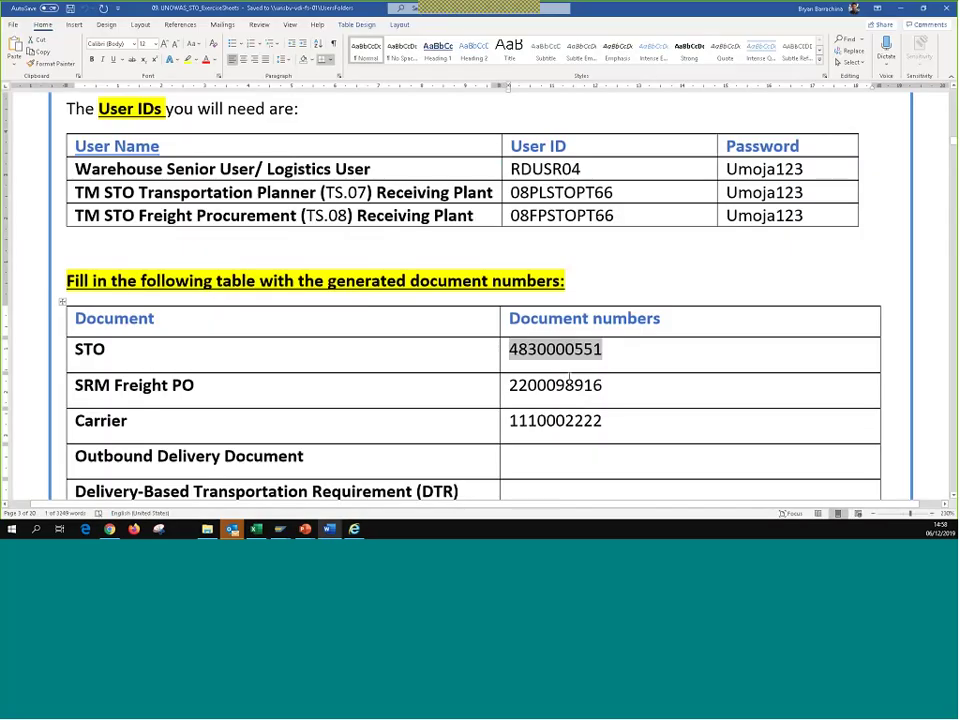
{"action": "left_click_drag", "start_coordinate": [509, 421], "coordinate": [609, 418]}
{"action": "key", "text": "ctrl+c"}
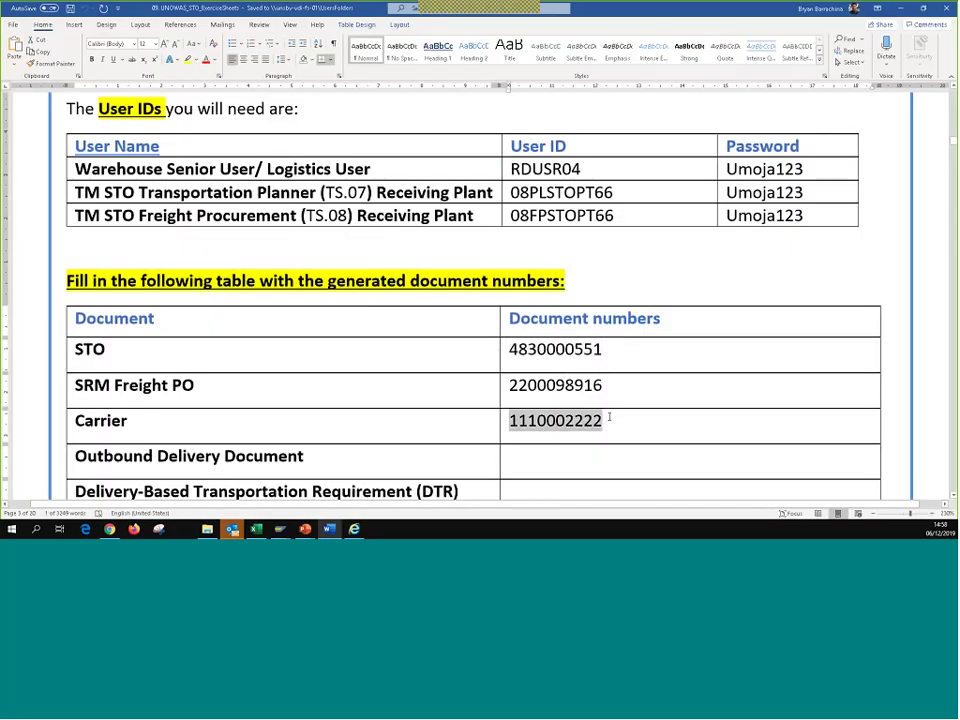
{"action": "key", "text": "alt+Tab"}
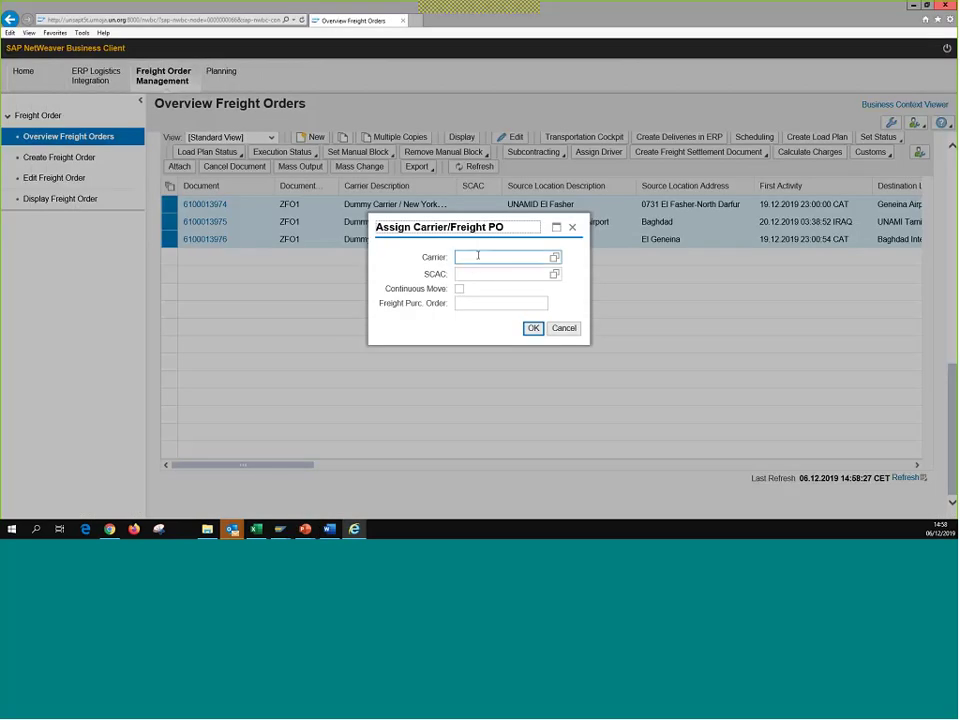
{"action": "key", "text": "ctrl+v"}
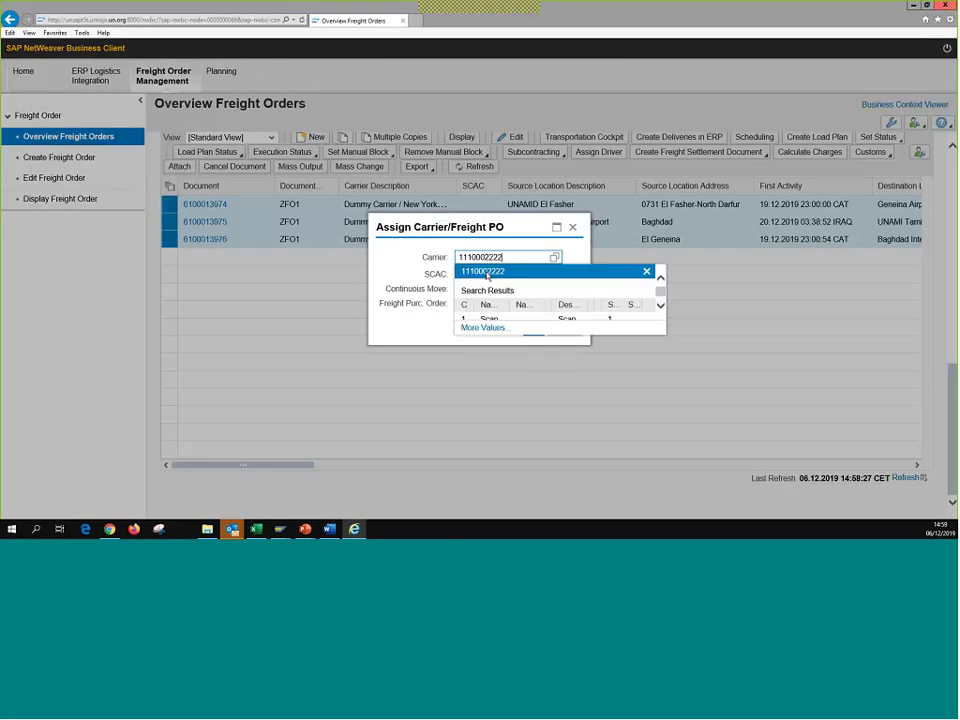
Copy the SRM Freight PO number from the Word exercise sheet into Freight Purc. Order in SAP and confirm the assignment.
{"action": "left_click", "coordinate": [487, 305]}
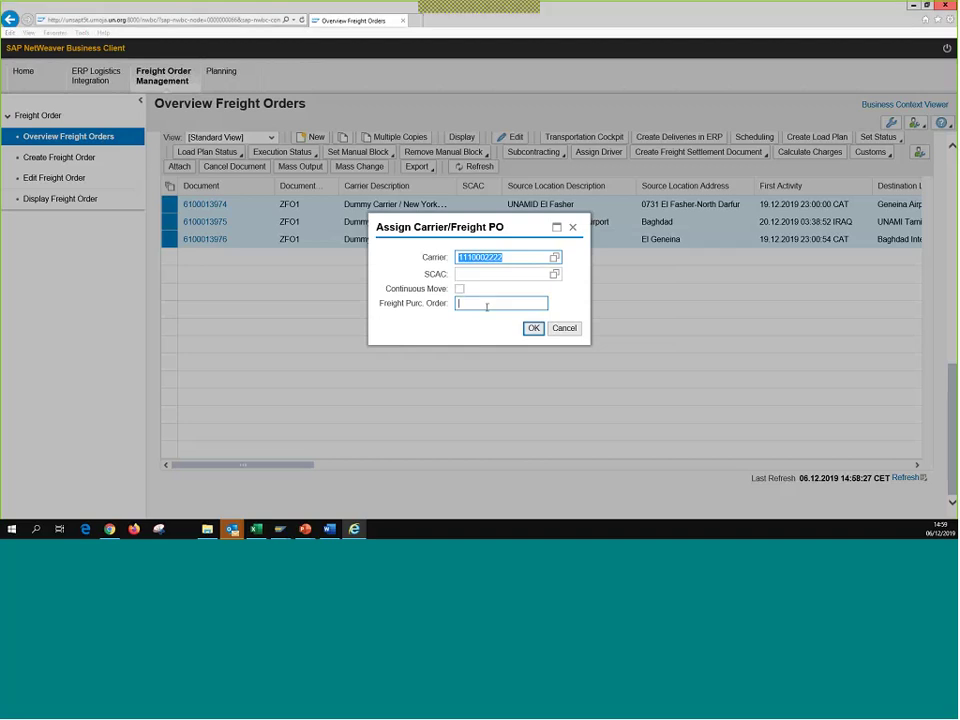
{"action": "key", "text": "alt+Tab"}
{"action": "double_click", "coordinate": [535, 382]}
{"action": "key", "text": "ctrl+c"}
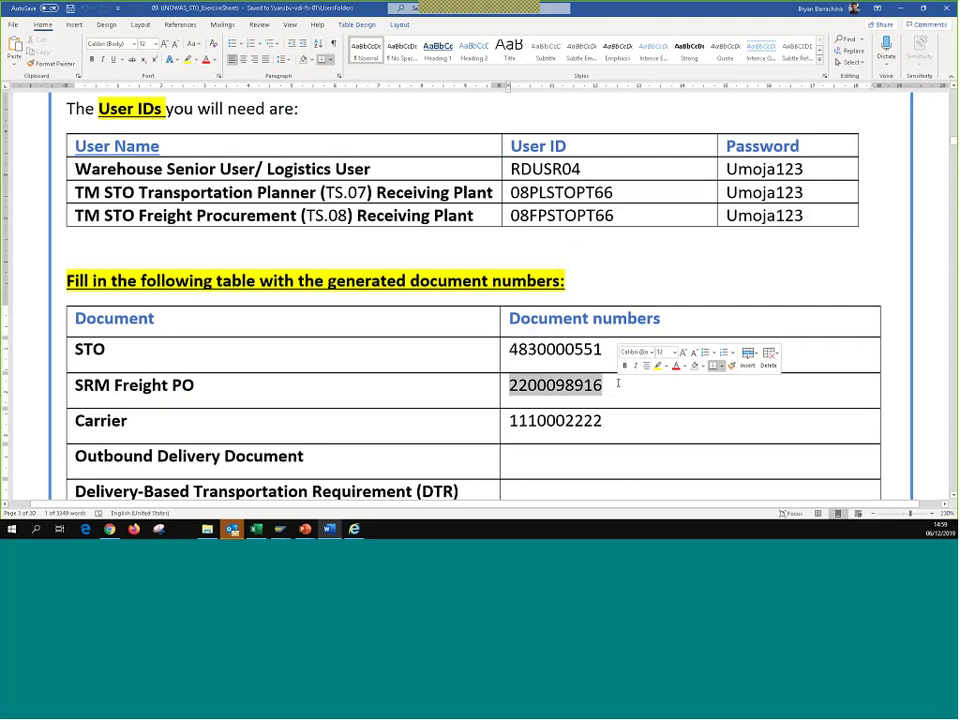
{"action": "key", "text": "alt+Tab"}
{"action": "key", "text": "ctrl+v"}
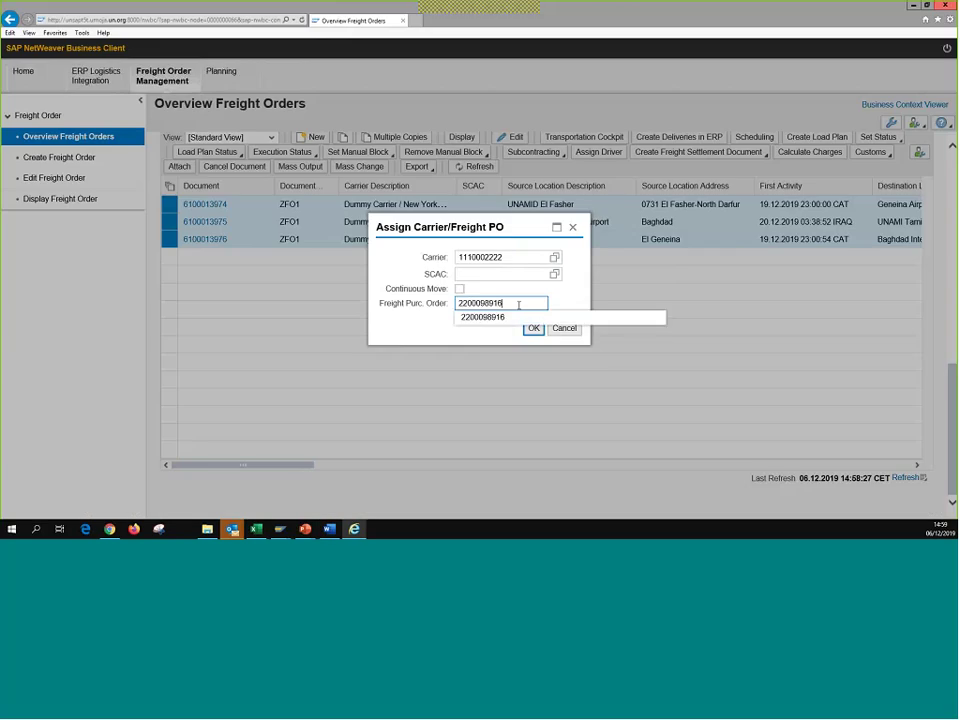
{"action": "left_click", "coordinate": [531, 337]}
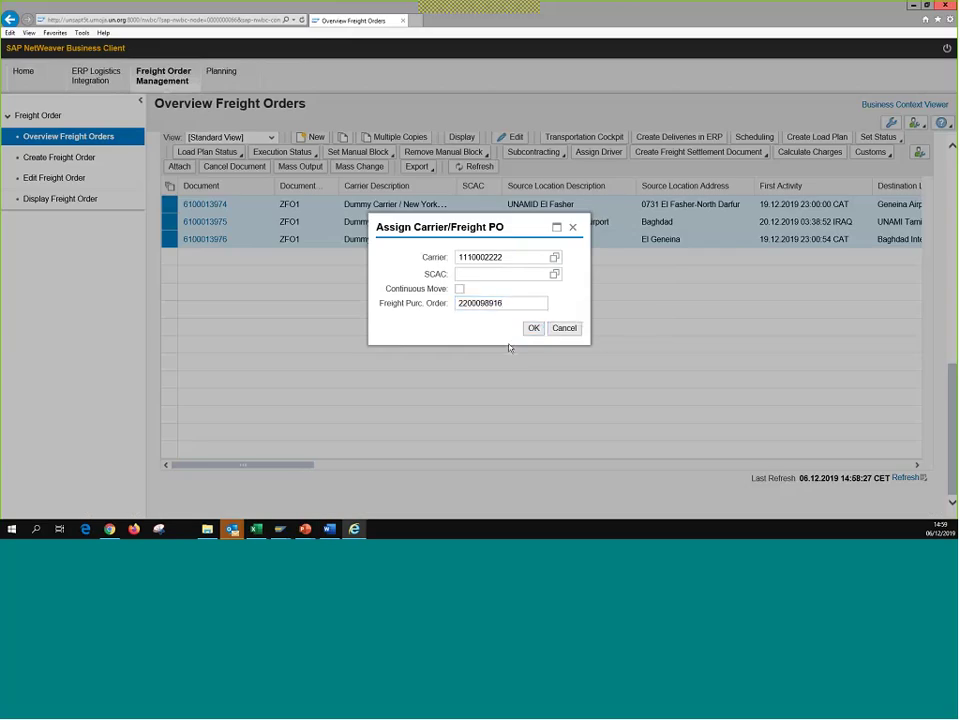
{"action": "left_click", "coordinate": [529, 331]}
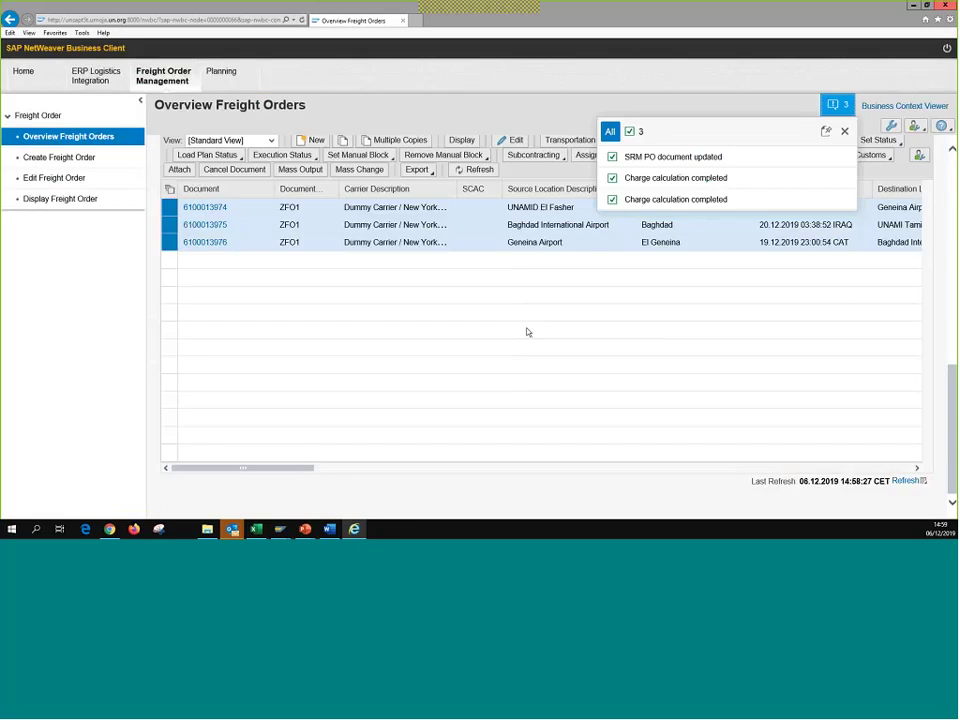
{"action": "left_click", "coordinate": [845, 133]}
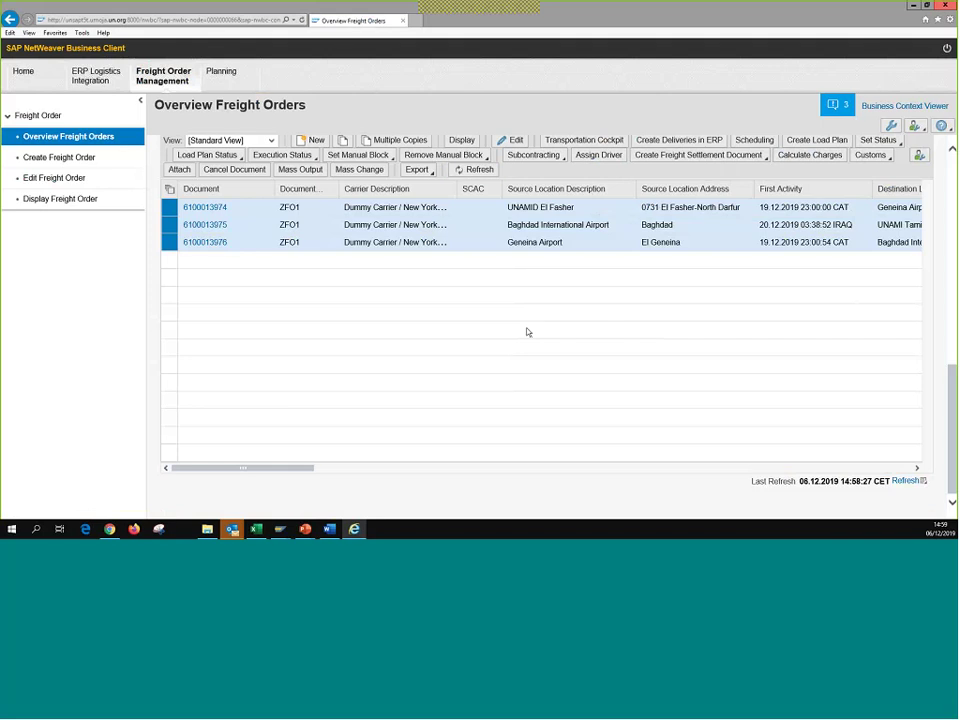
{"action": "left_click", "coordinate": [361, 214]}
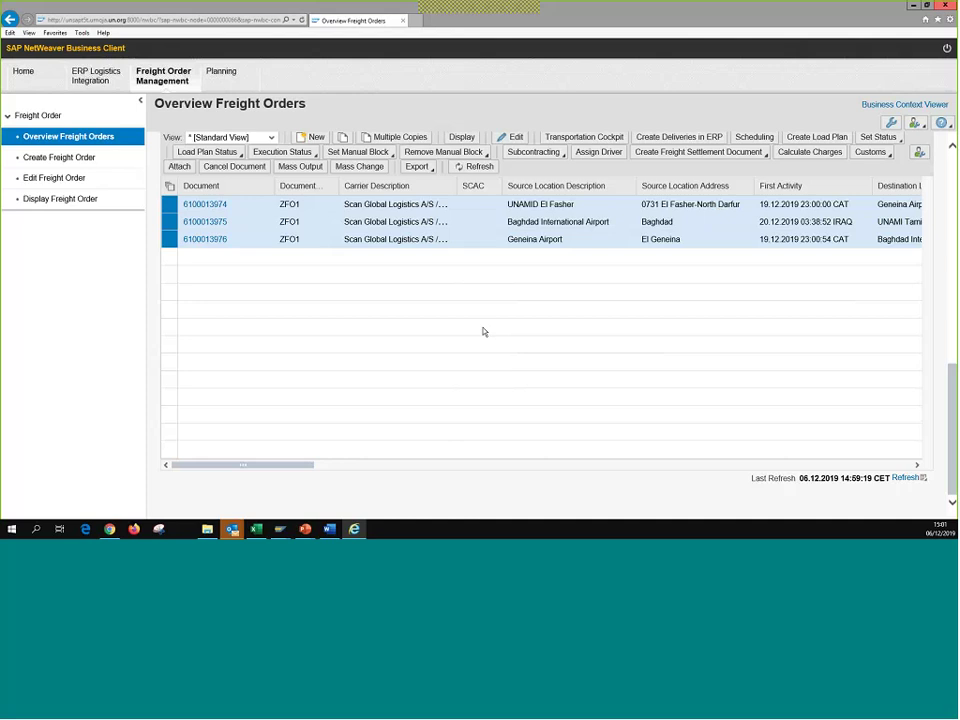
{"action": "scroll", "coordinate": [557, 321], "scroll_direction": "up", "scroll_amount": 10}
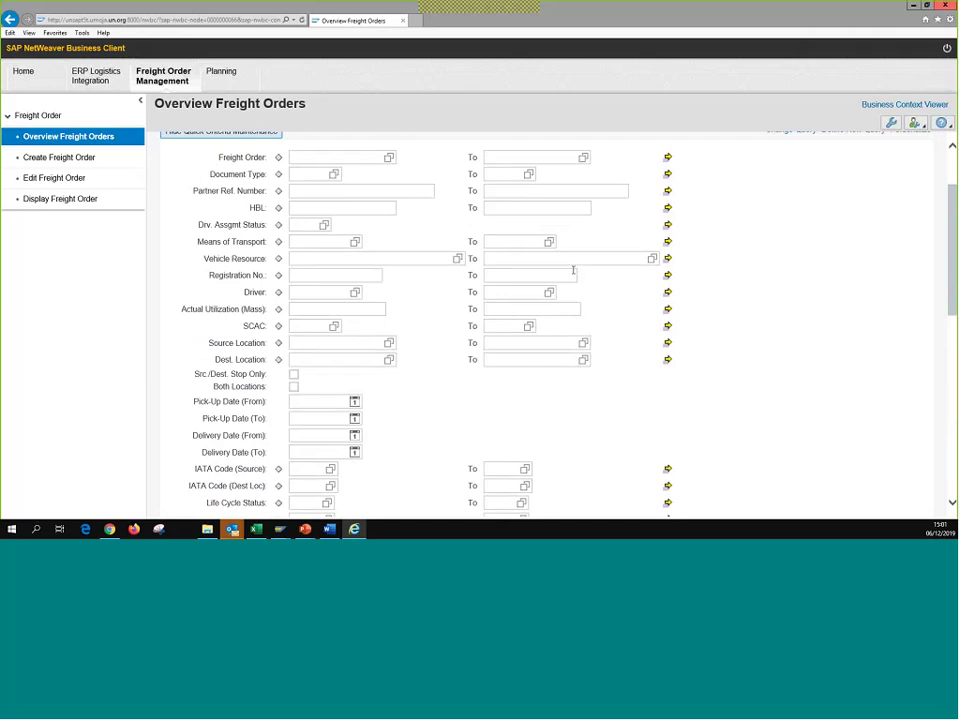
{"action": "left_click", "coordinate": [573, 272]}
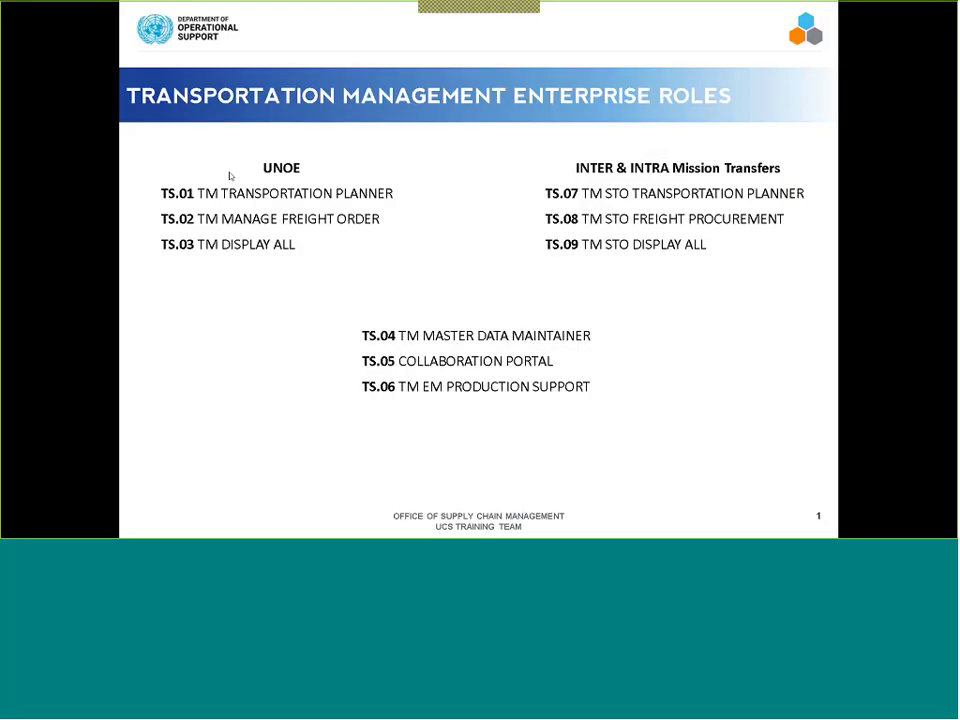
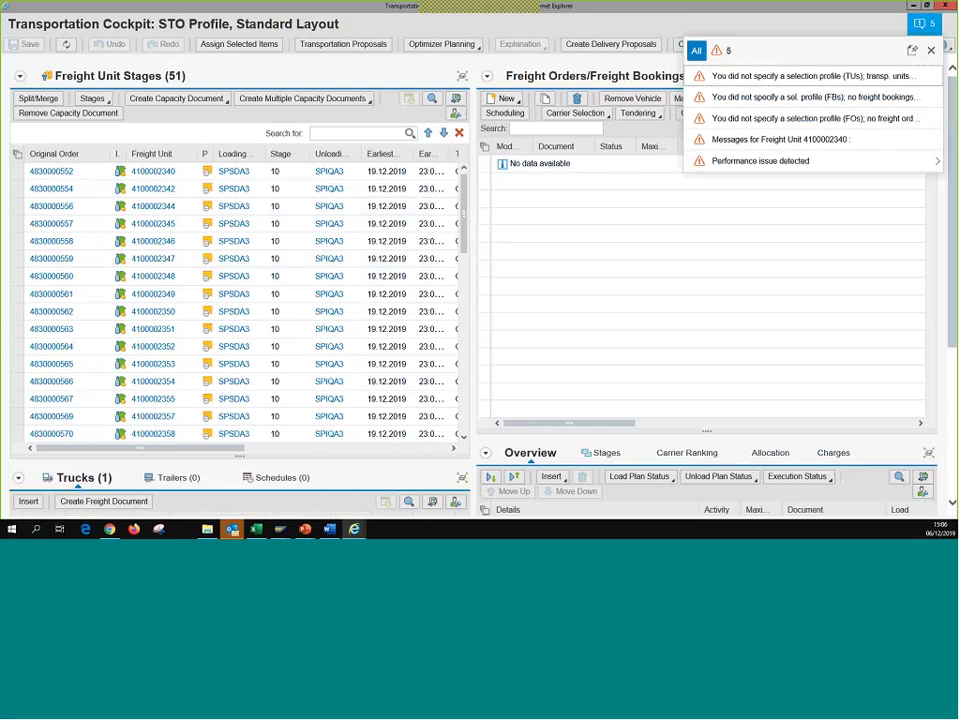
Reload the Transportation Cockpit with the STO Profile and dismiss its messages.
{"action": "left_click", "coordinate": [930, 50]}
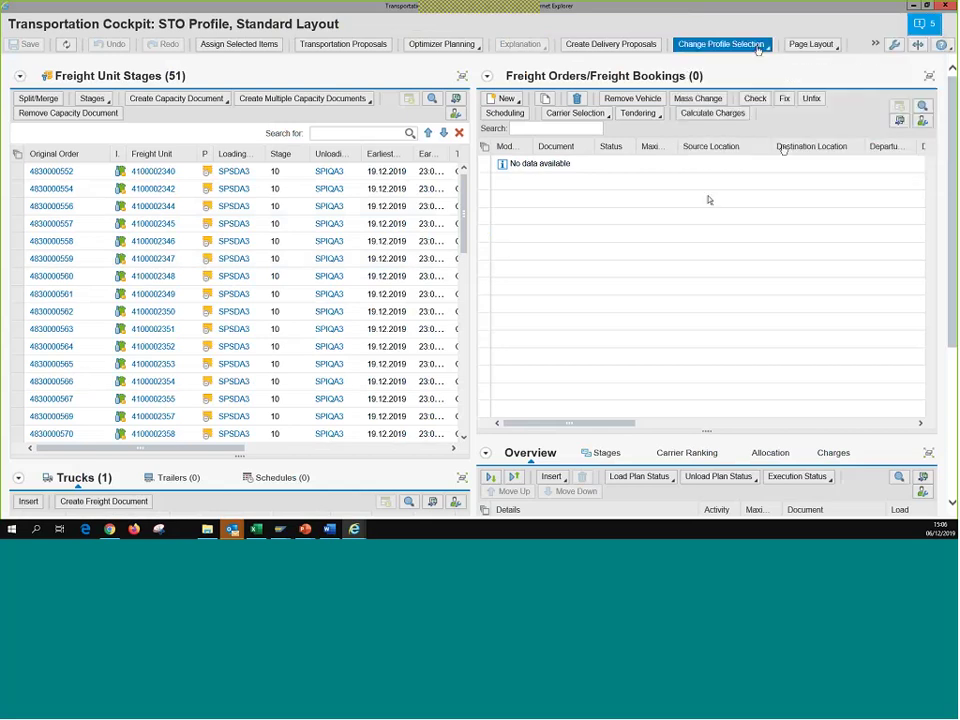
{"action": "left_click", "coordinate": [716, 48]}
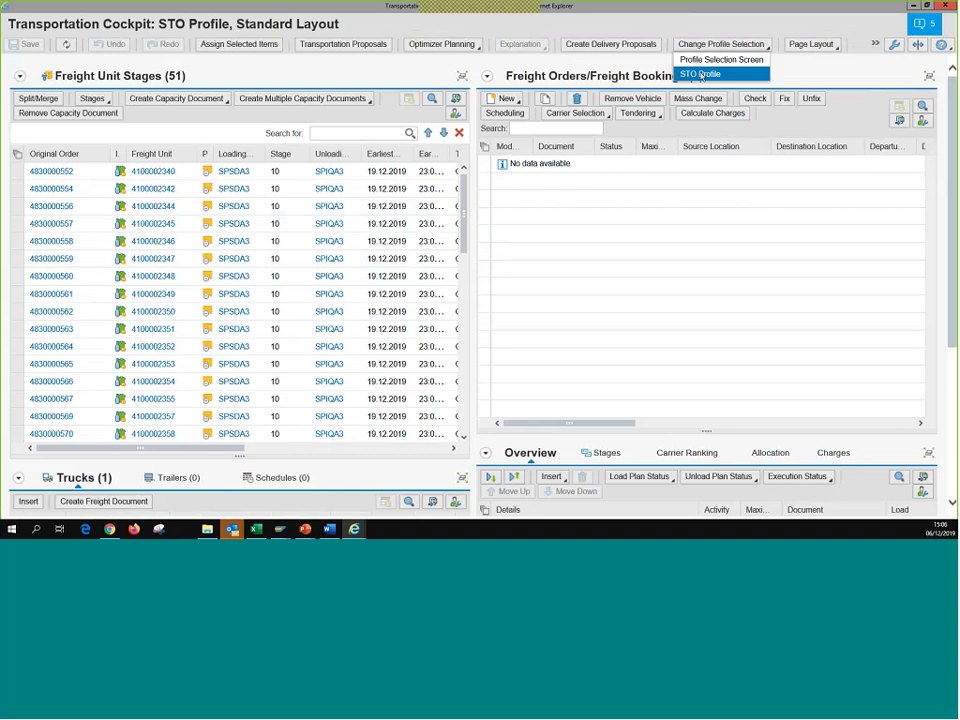
{"action": "left_click", "coordinate": [711, 62]}
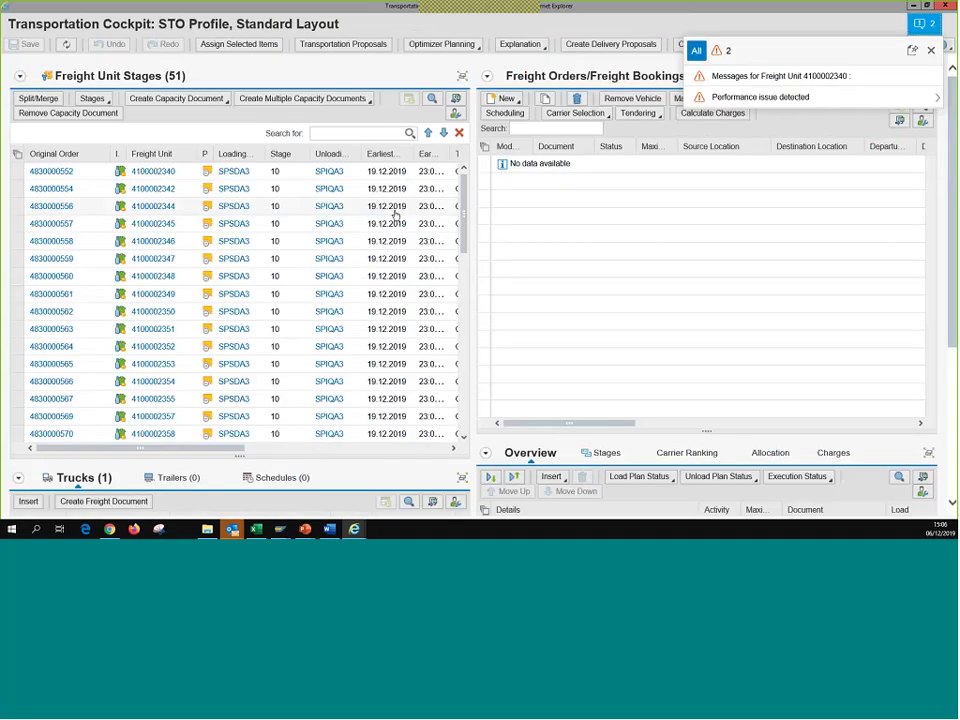
{"action": "left_click", "coordinate": [930, 50]}
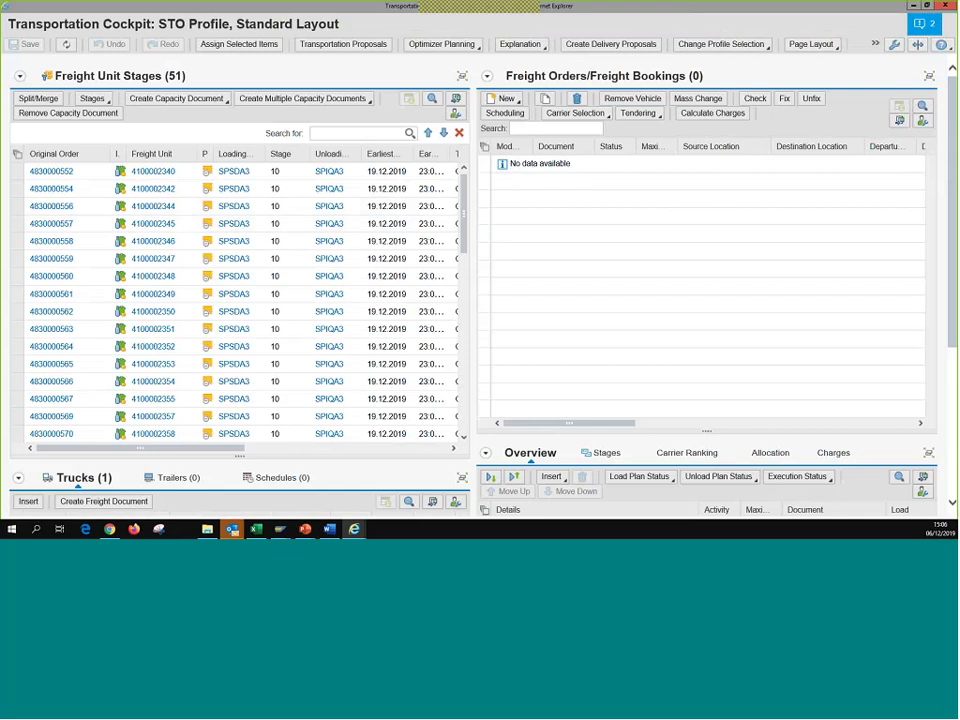
Look through the maximized Freight Unit Stages list, select the last two freight units, and restore the standard view.
{"action": "left_click", "coordinate": [462, 76]}
{"action": "scroll", "coordinate": [257, 345], "scroll_direction": "down", "scroll_amount": 4}
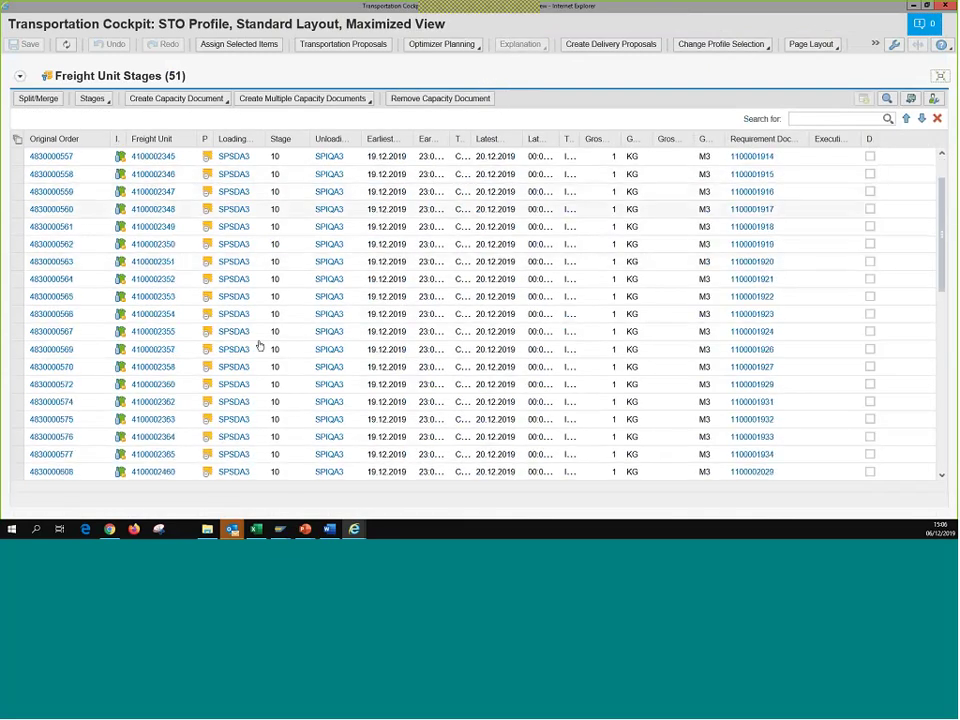
{"action": "scroll", "coordinate": [585, 379], "scroll_direction": "down", "scroll_amount": 7}
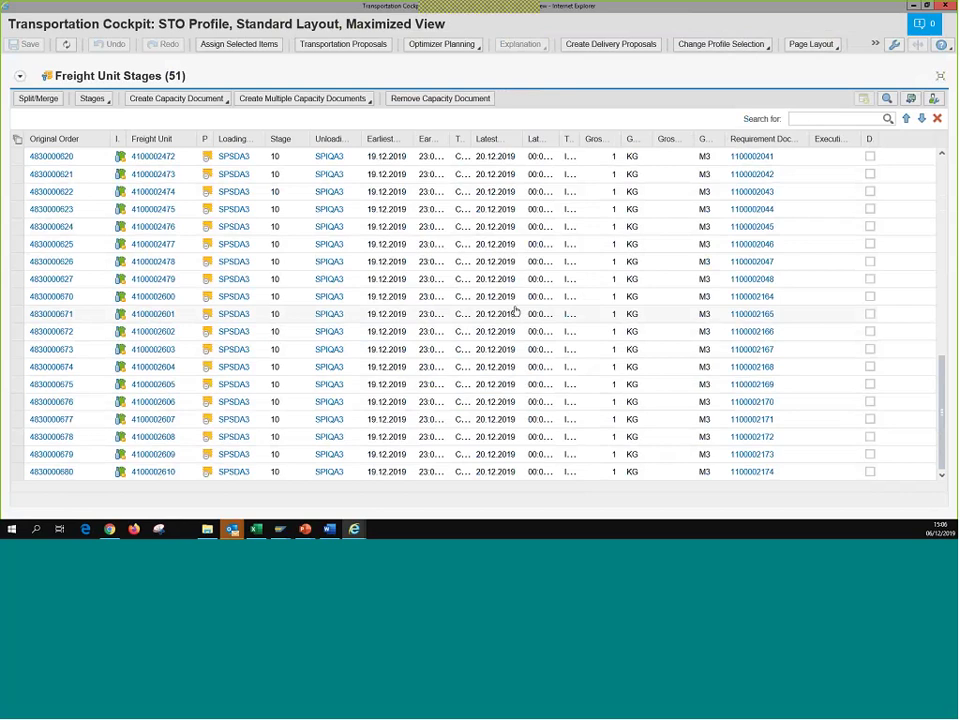
{"action": "scroll", "coordinate": [515, 311], "scroll_direction": "up", "scroll_amount": 8}
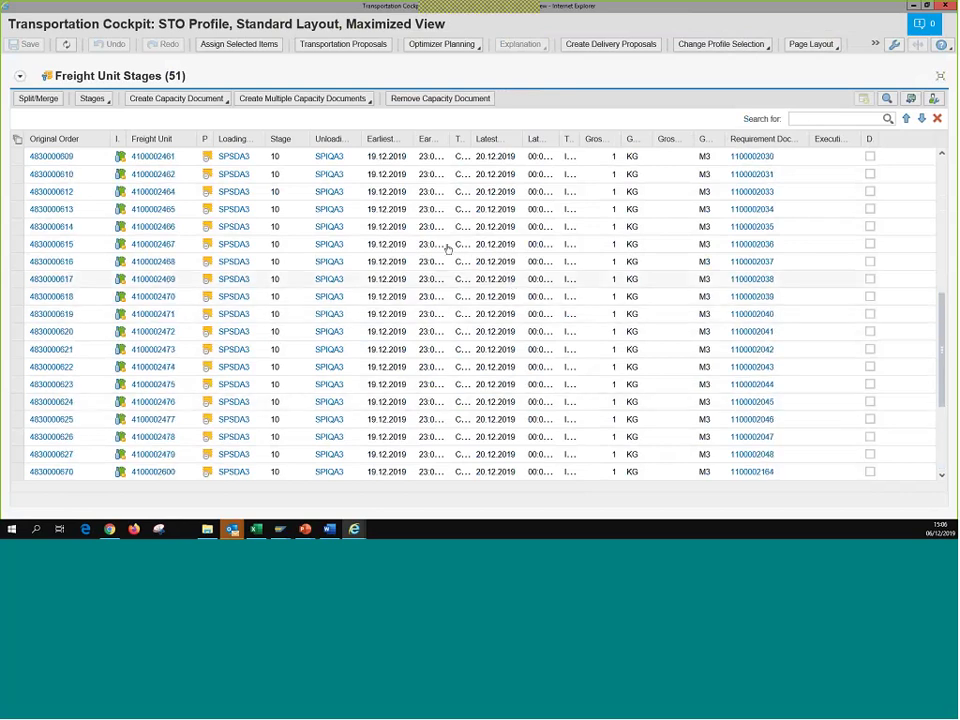
{"action": "scroll", "coordinate": [407, 316], "scroll_direction": "up", "scroll_amount": 3}
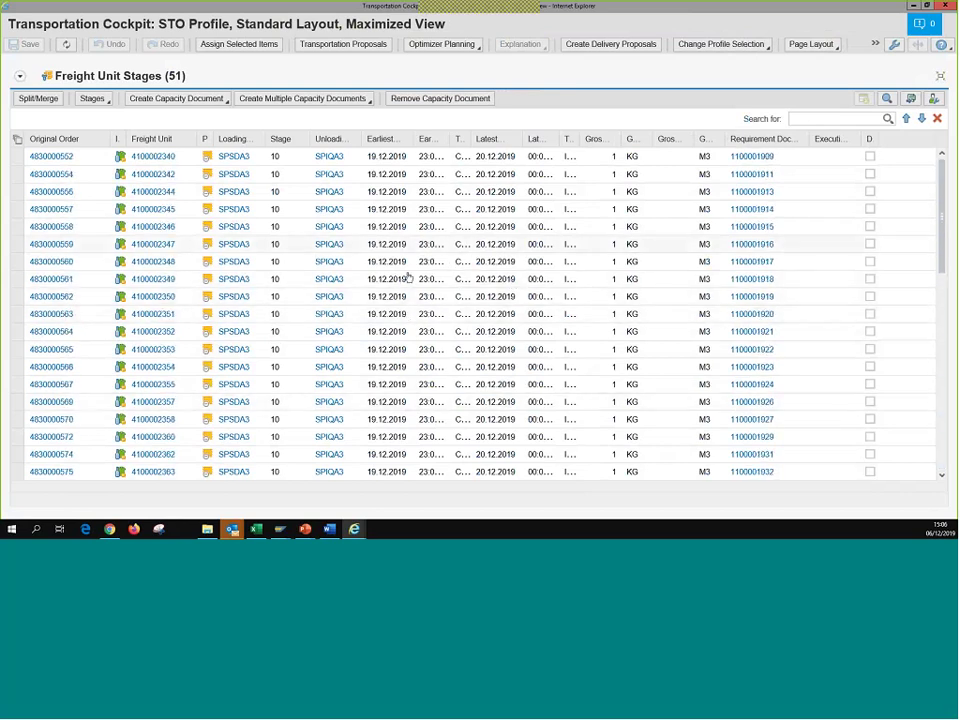
{"action": "scroll", "coordinate": [339, 264], "scroll_direction": "down", "scroll_amount": 8}
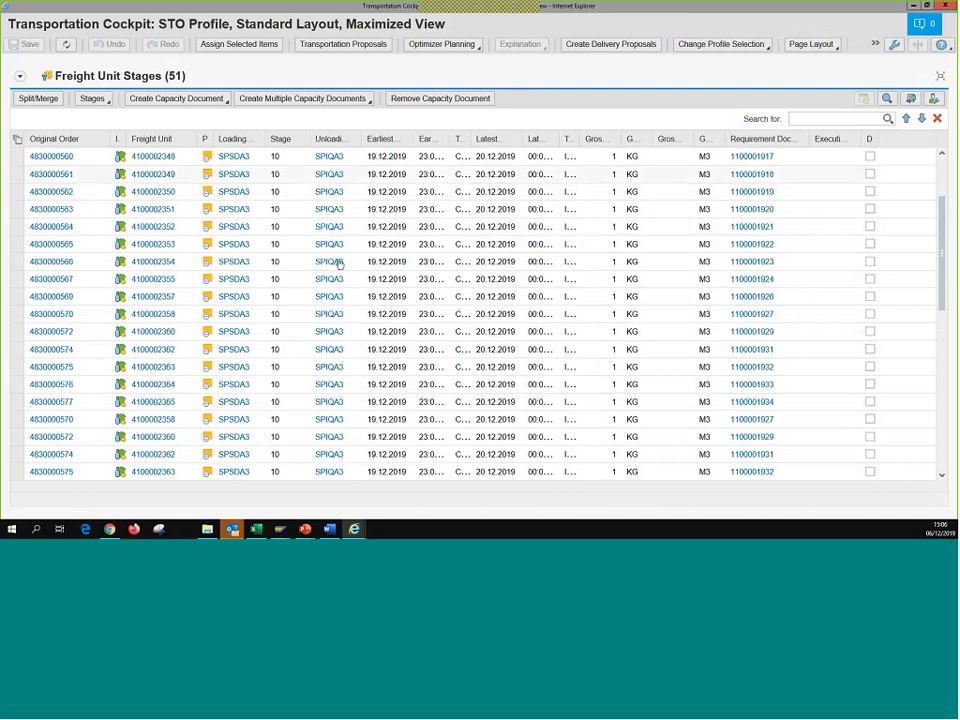
{"action": "scroll", "coordinate": [340, 270], "scroll_direction": "down", "scroll_amount": 2}
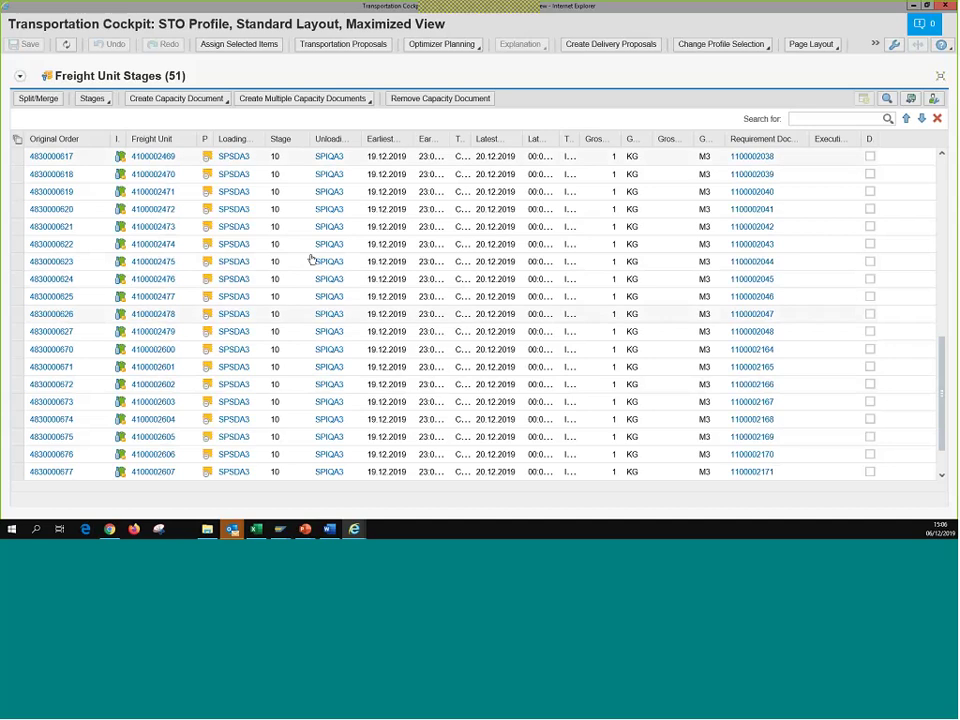
{"action": "scroll", "coordinate": [311, 259], "scroll_direction": "down", "scroll_amount": 1}
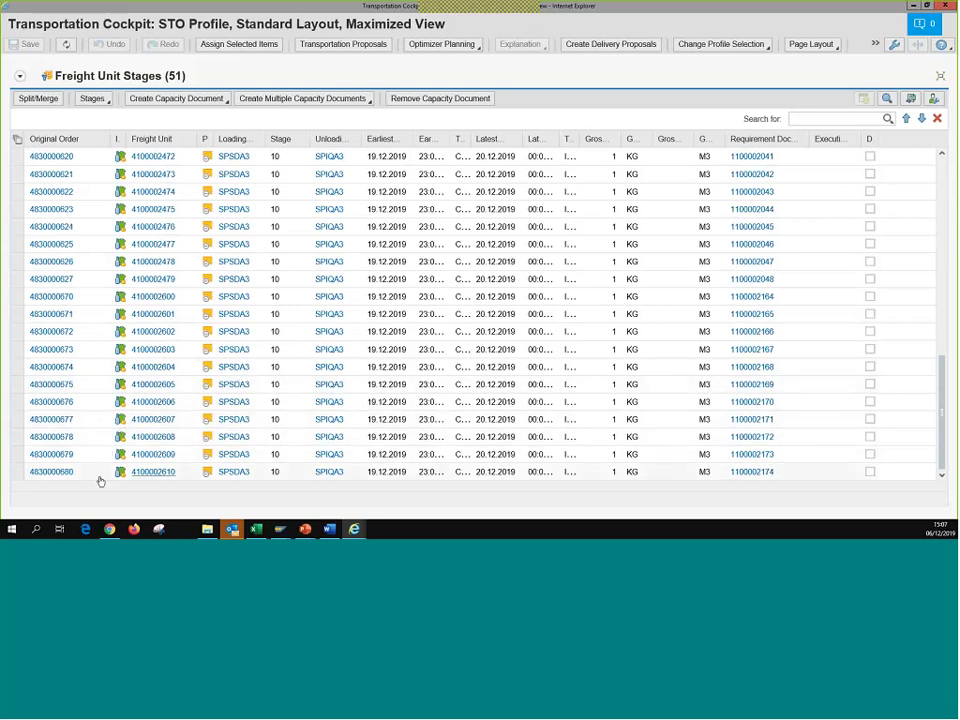
{"action": "left_click", "coordinate": [16, 472]}
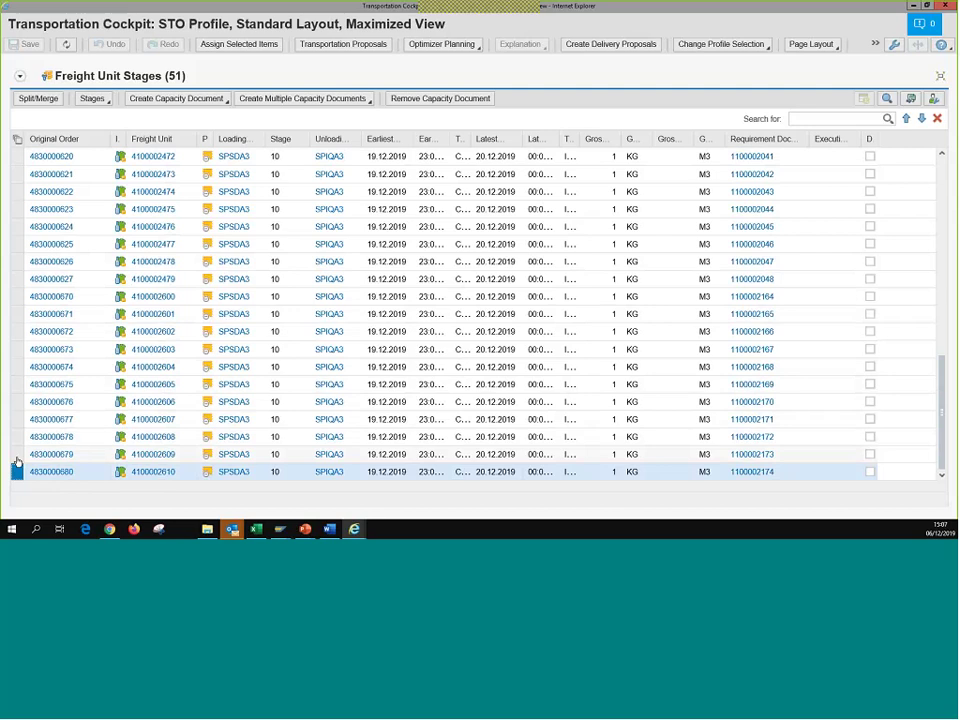
{"action": "left_click", "coordinate": [16, 455]}
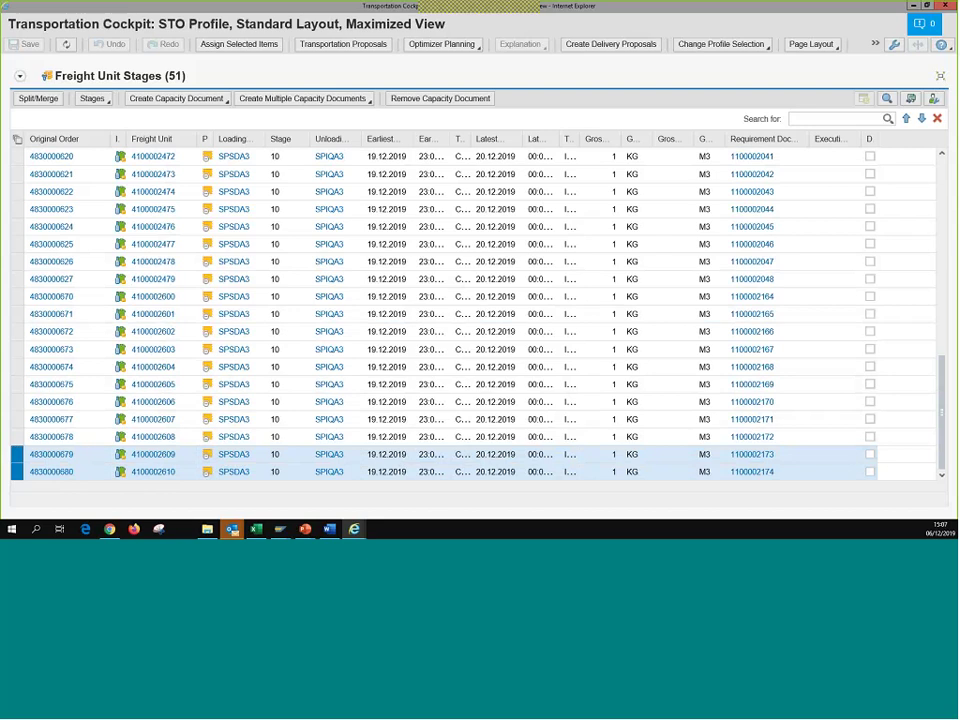
{"action": "left_click", "coordinate": [940, 78]}
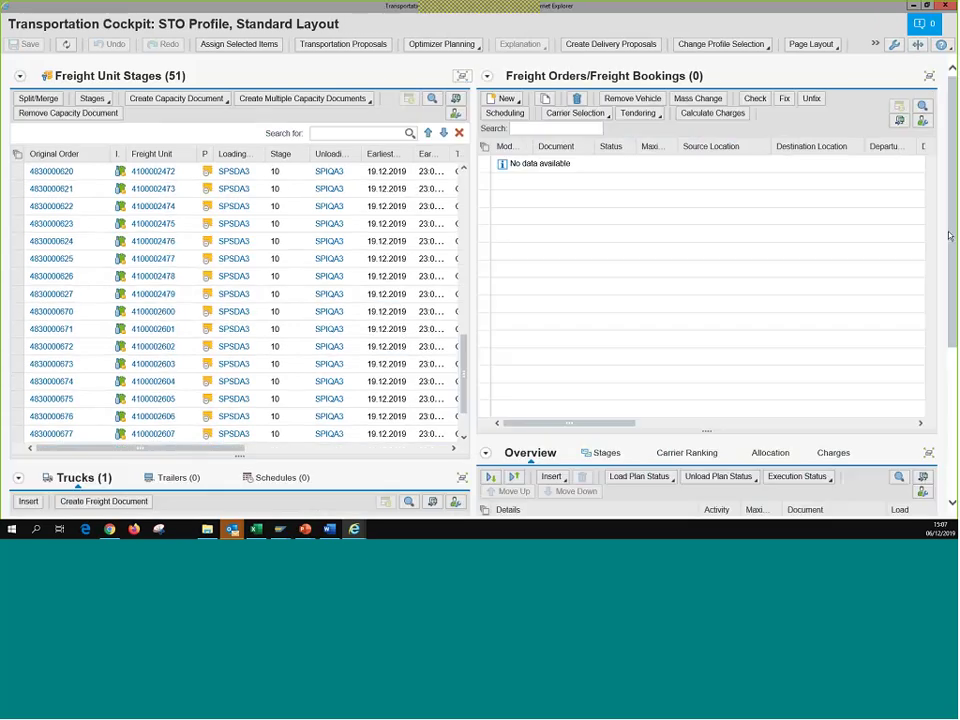
Switch the page layout to UN Map Layout, clear the map and add the two selected freight units to it.
{"action": "left_click", "coordinate": [828, 44]}
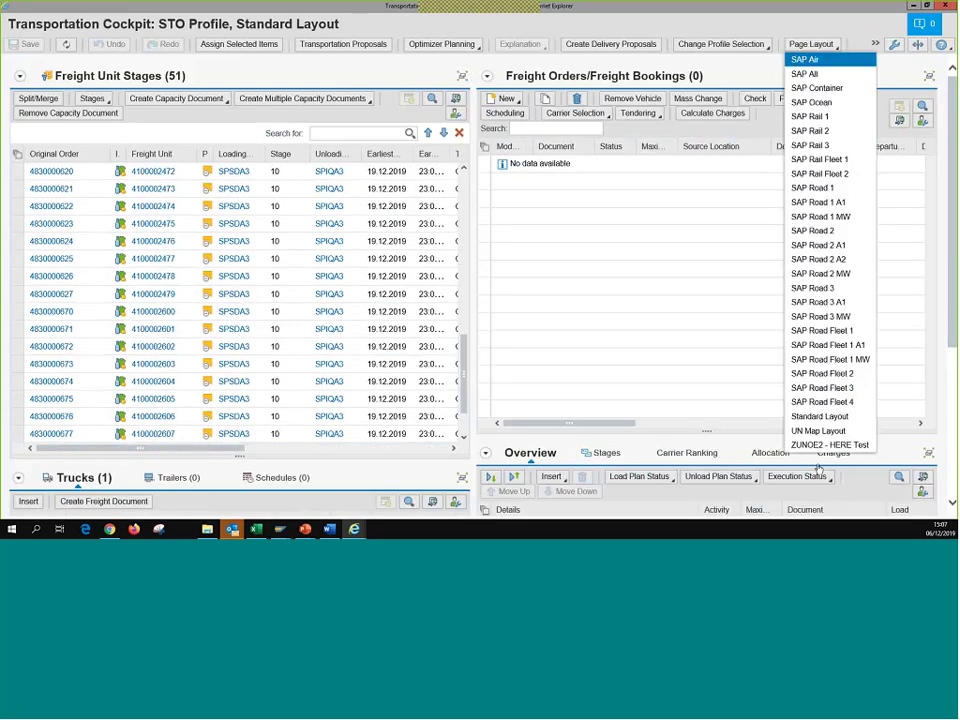
{"action": "left_click", "coordinate": [829, 445]}
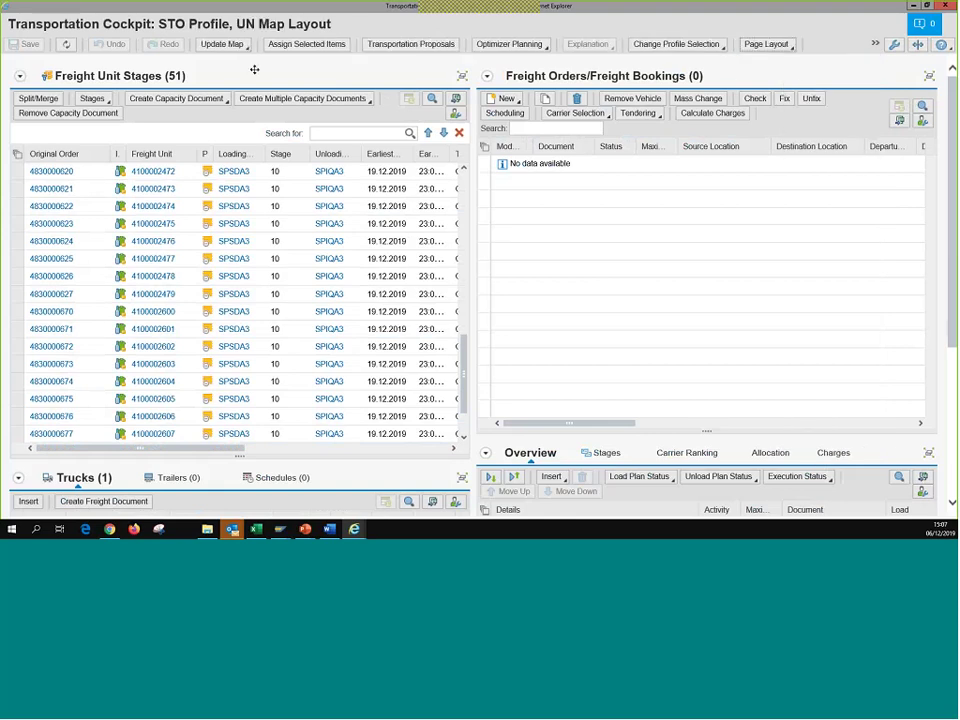
{"action": "left_click_drag", "start_coordinate": [461, 366], "coordinate": [463, 418]}
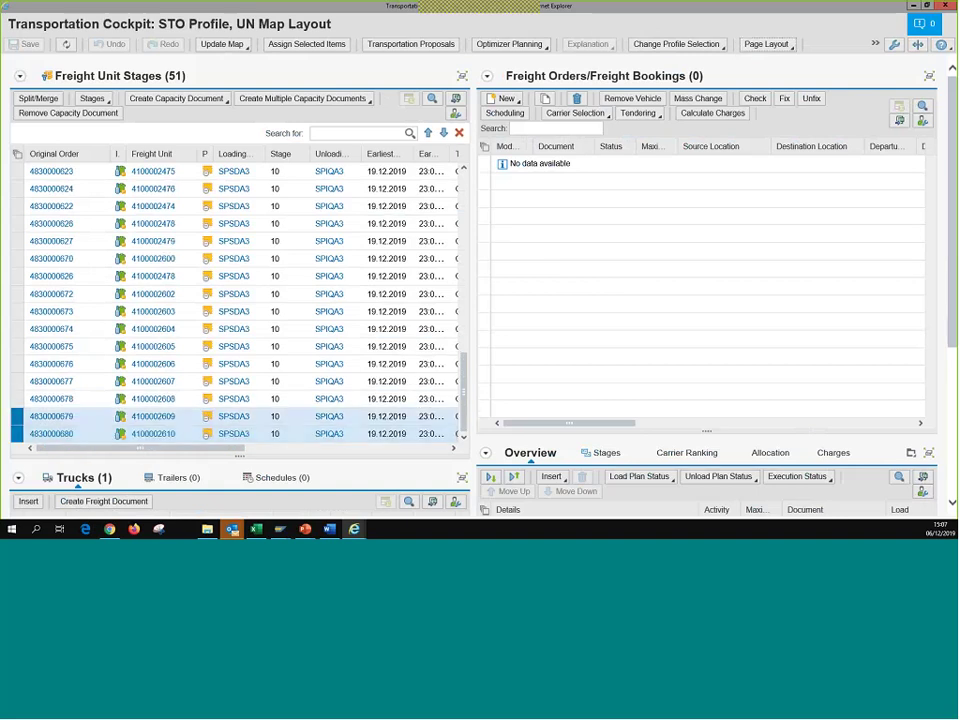
{"action": "left_click", "coordinate": [222, 44]}
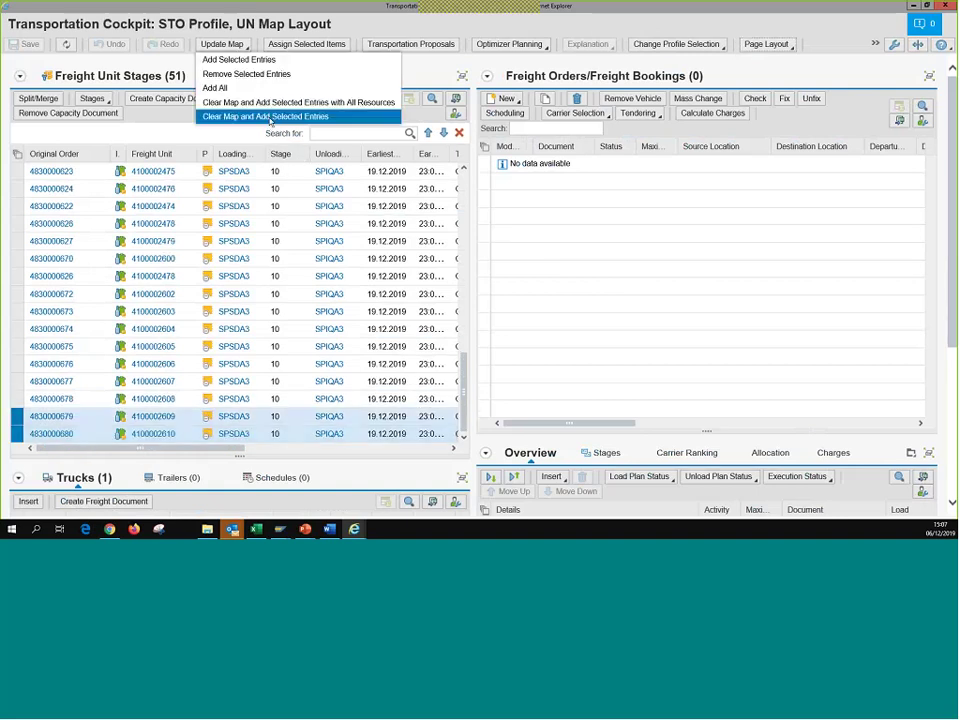
{"action": "left_click", "coordinate": [250, 114]}
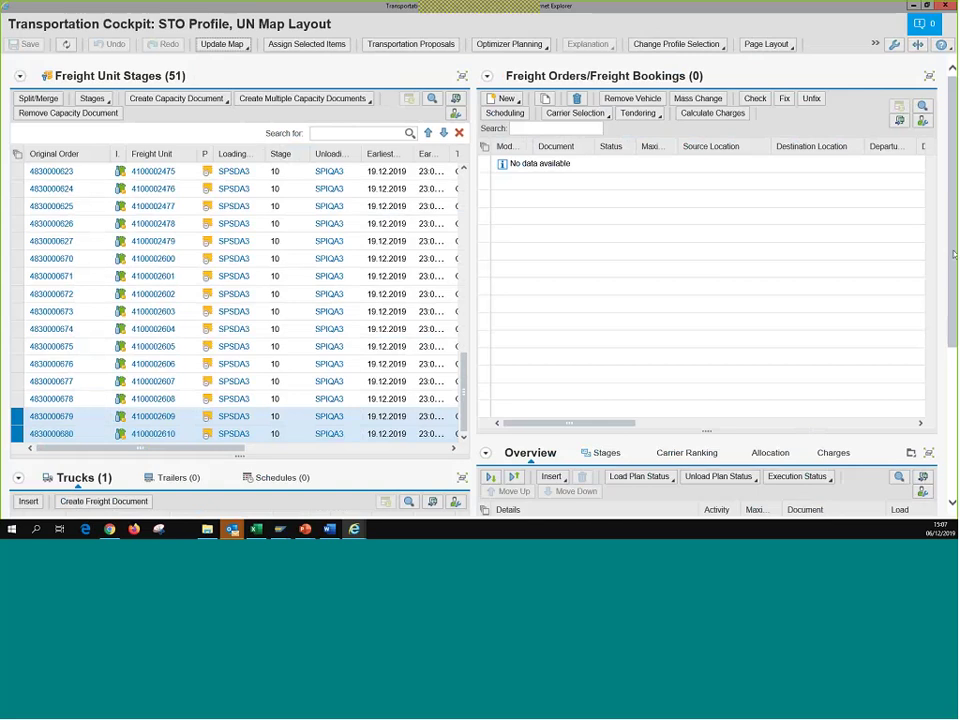
Show the Map view in the details area and inspect the link between the freight units' source and destination.
{"action": "scroll", "coordinate": [953, 254], "scroll_direction": "down", "scroll_amount": 5}
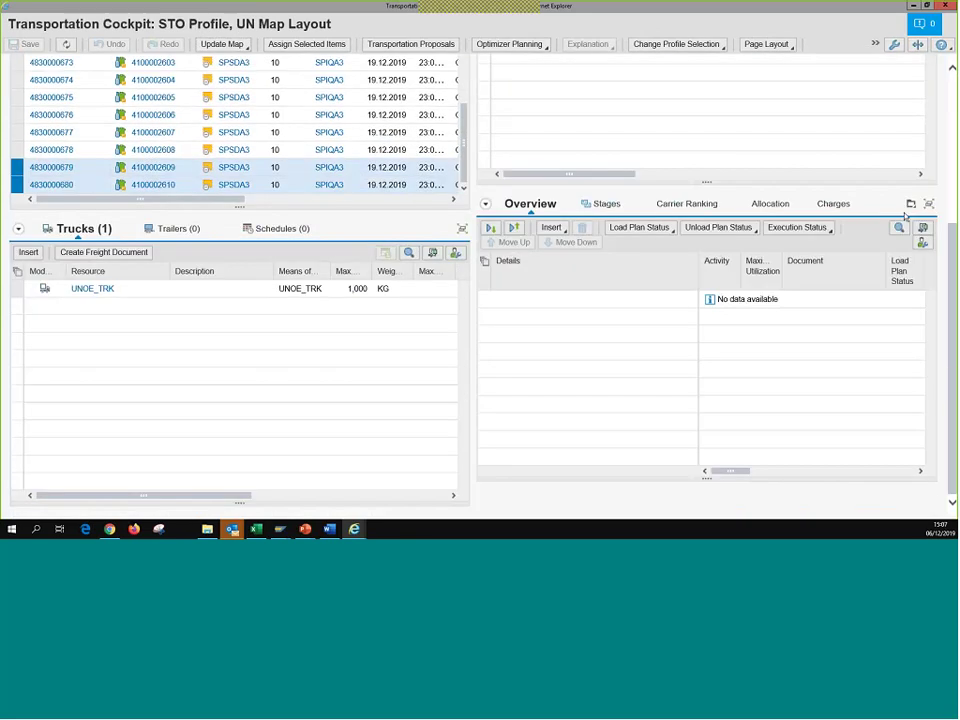
{"action": "left_click", "coordinate": [910, 203]}
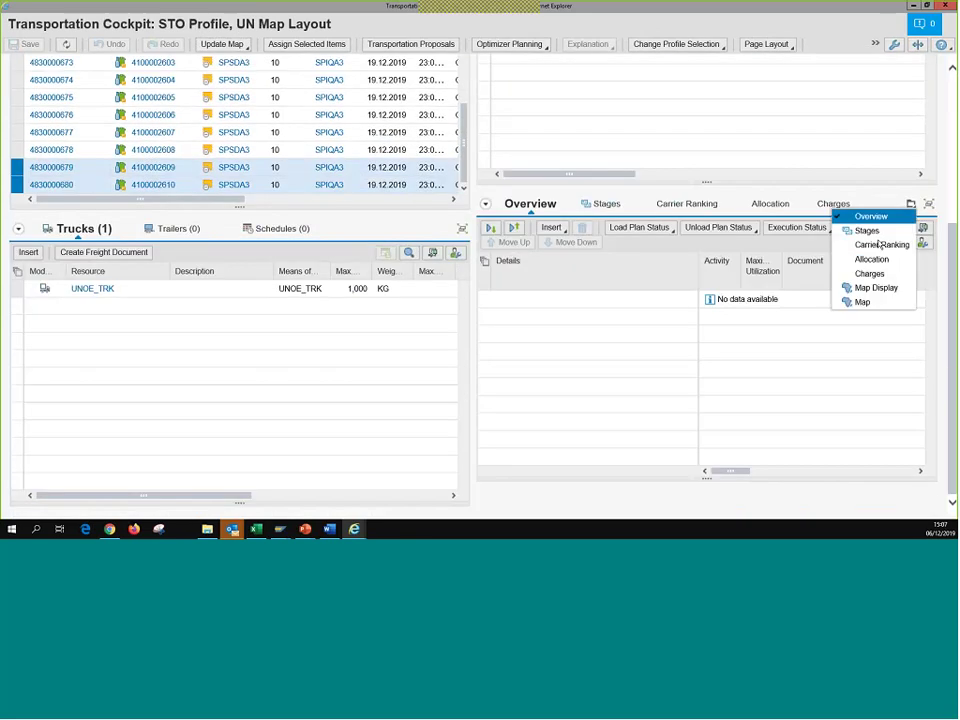
{"action": "left_click", "coordinate": [864, 302]}
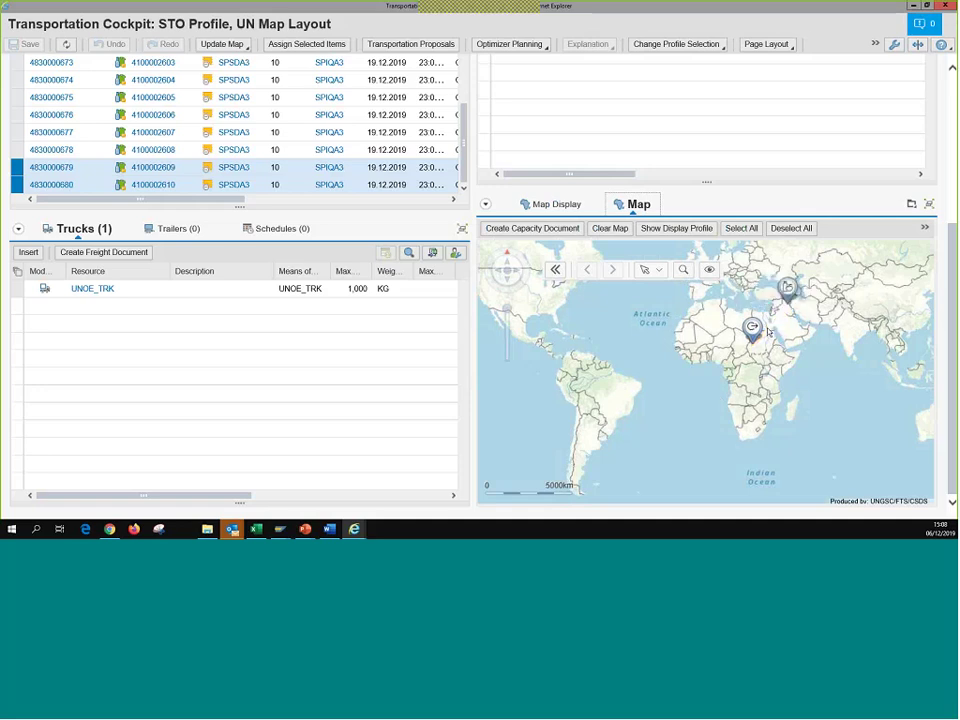
{"action": "mouse_move", "coordinate": [762, 325]}
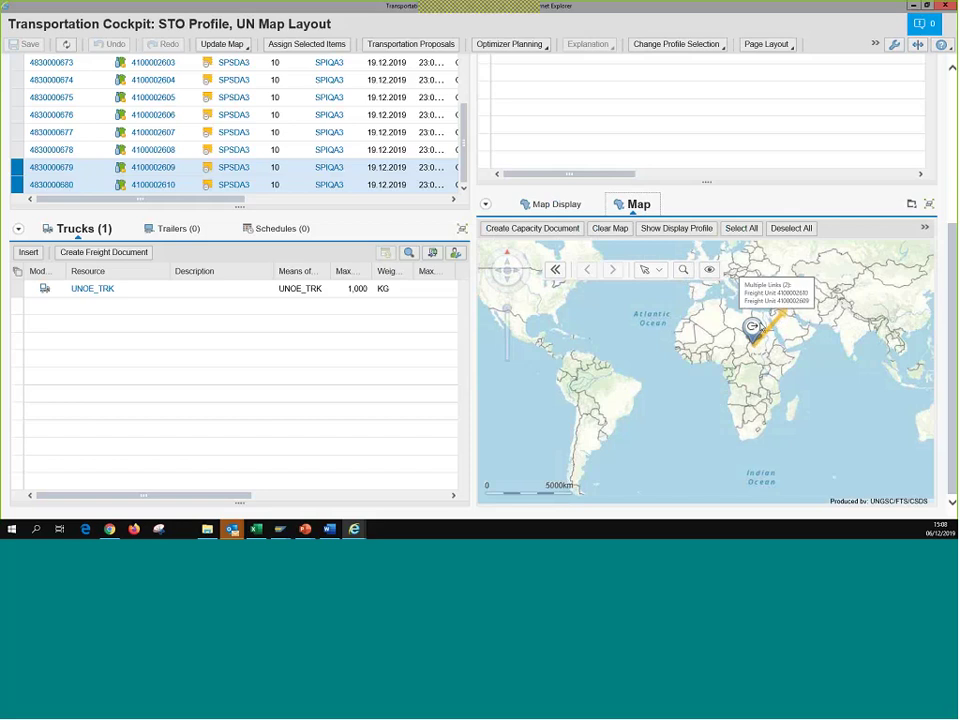
Review the Freight Unit Stages list from its first entries down to the two selected freight units at its end.
{"action": "scroll", "coordinate": [280, 358], "scroll_direction": "up", "scroll_amount": 5}
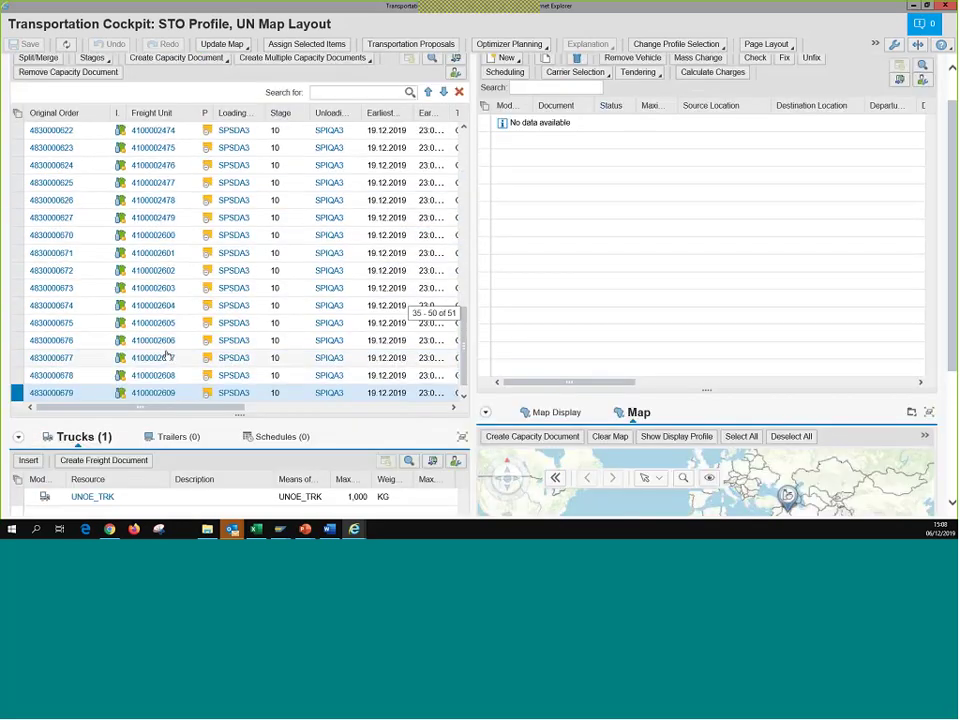
{"action": "scroll", "coordinate": [50, 312], "scroll_direction": "up", "scroll_amount": 1}
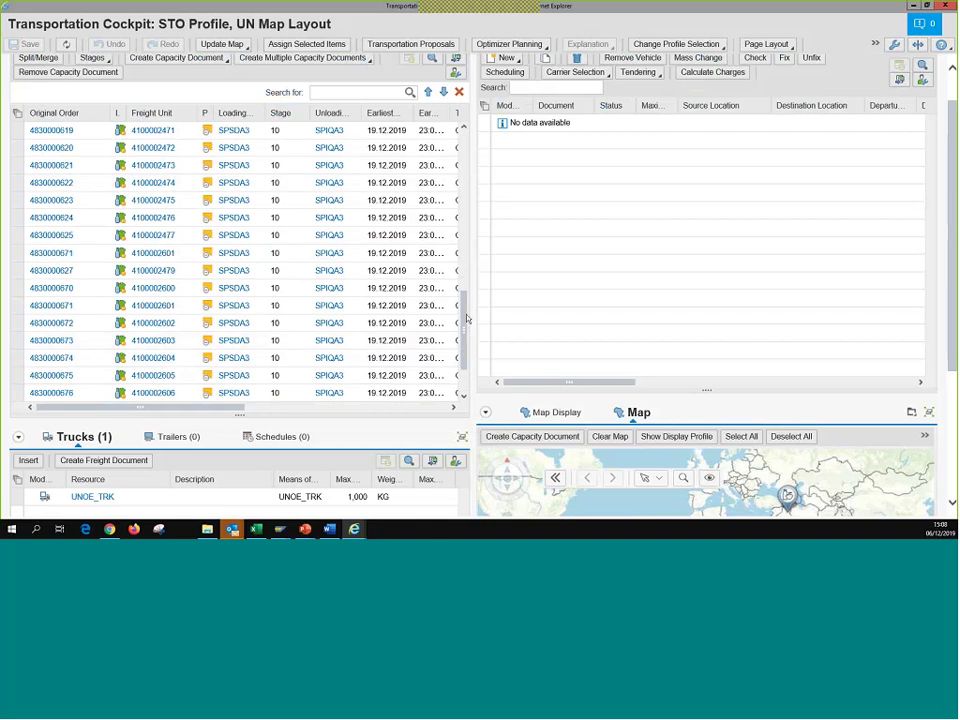
{"action": "left_click_drag", "start_coordinate": [466, 318], "coordinate": [466, 135]}
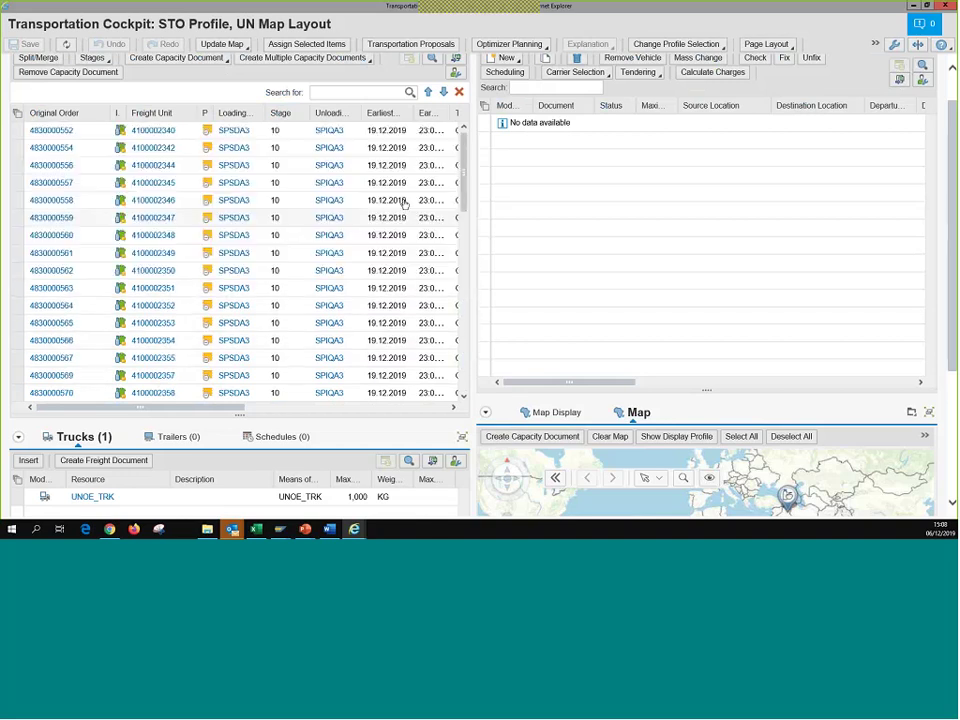
{"action": "scroll", "coordinate": [392, 185], "scroll_direction": "down", "scroll_amount": 3}
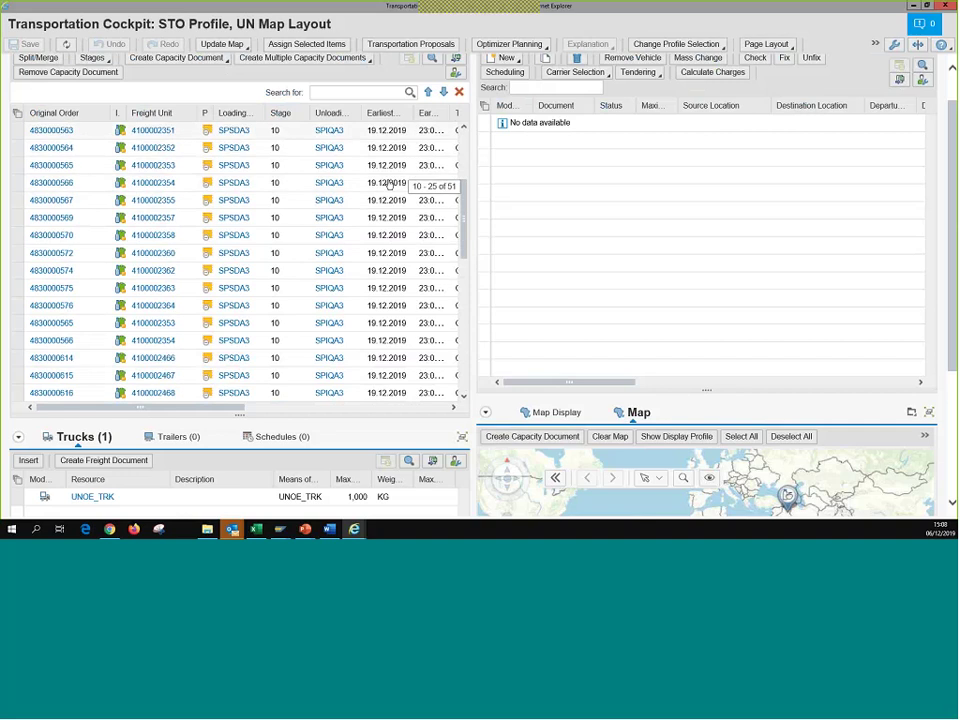
{"action": "scroll", "coordinate": [392, 185], "scroll_direction": "down", "scroll_amount": 8}
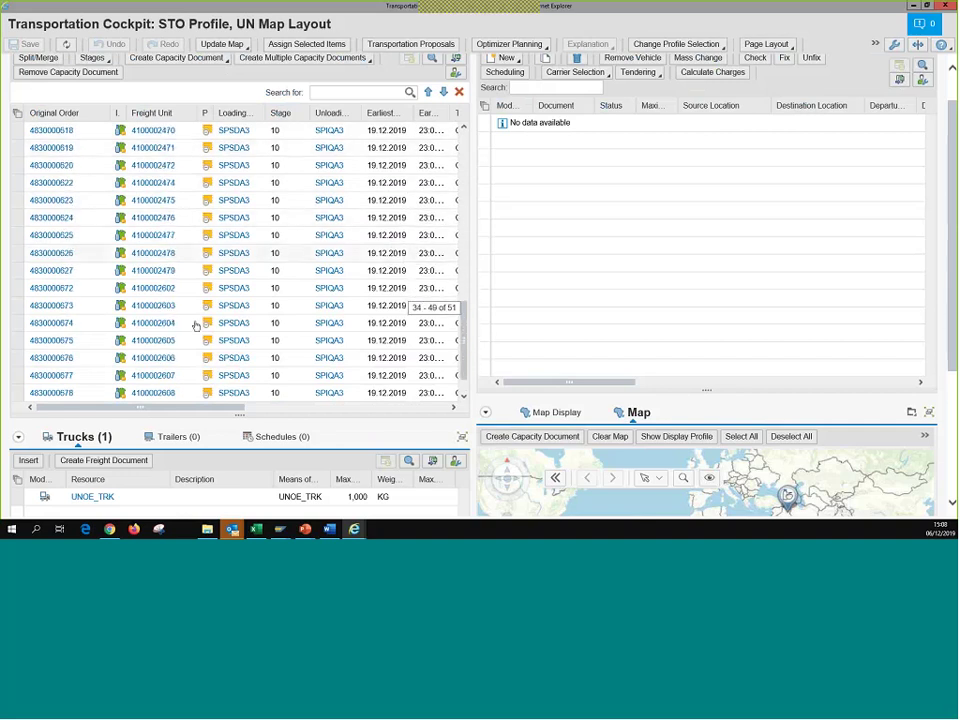
{"action": "scroll", "coordinate": [197, 326], "scroll_direction": "down", "scroll_amount": 1}
{"action": "left_click", "coordinate": [50, 392]}
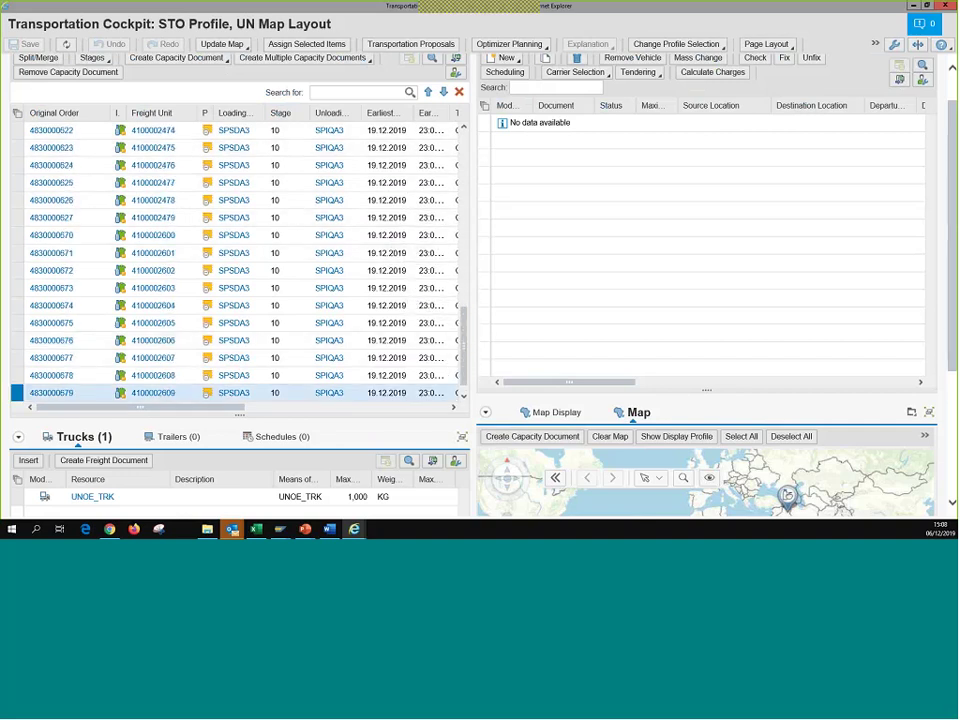
{"action": "key", "text": "shift+Down"}
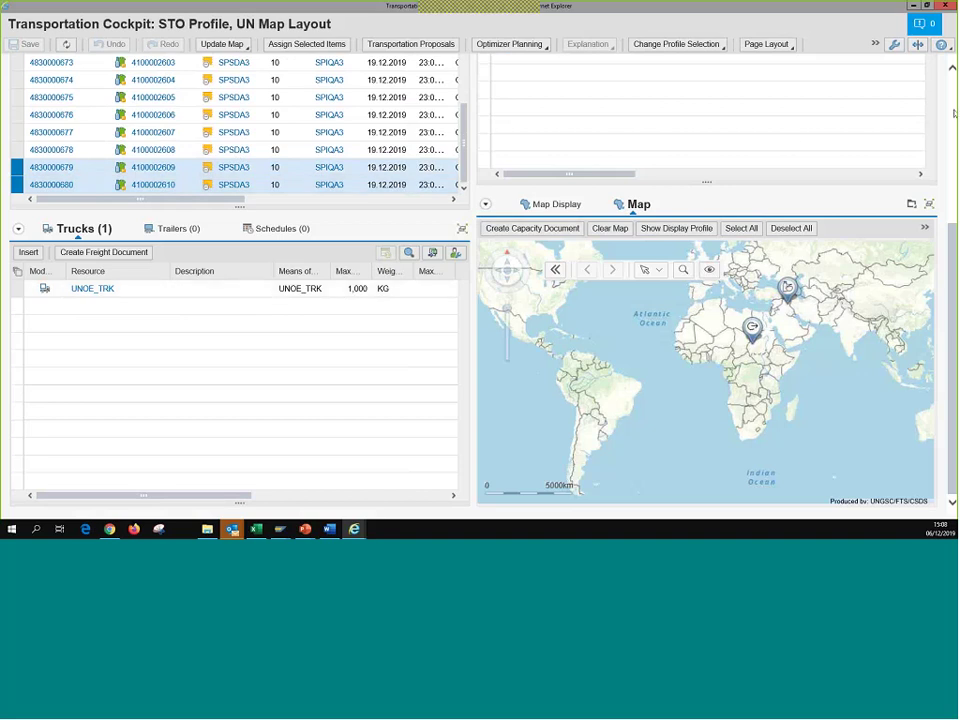
Generate transportation proposals for the two selected freight units and accept the route of Transportation Proposal 1.
{"action": "scroll", "coordinate": [954, 113], "scroll_direction": "up", "scroll_amount": 5}
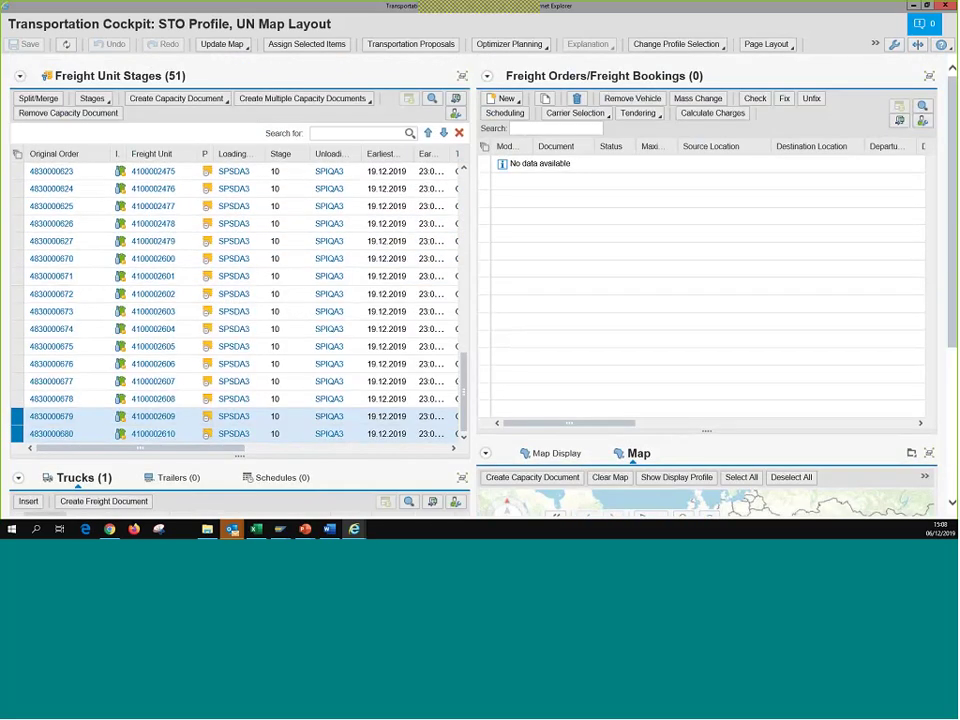
{"action": "left_click", "coordinate": [412, 46]}
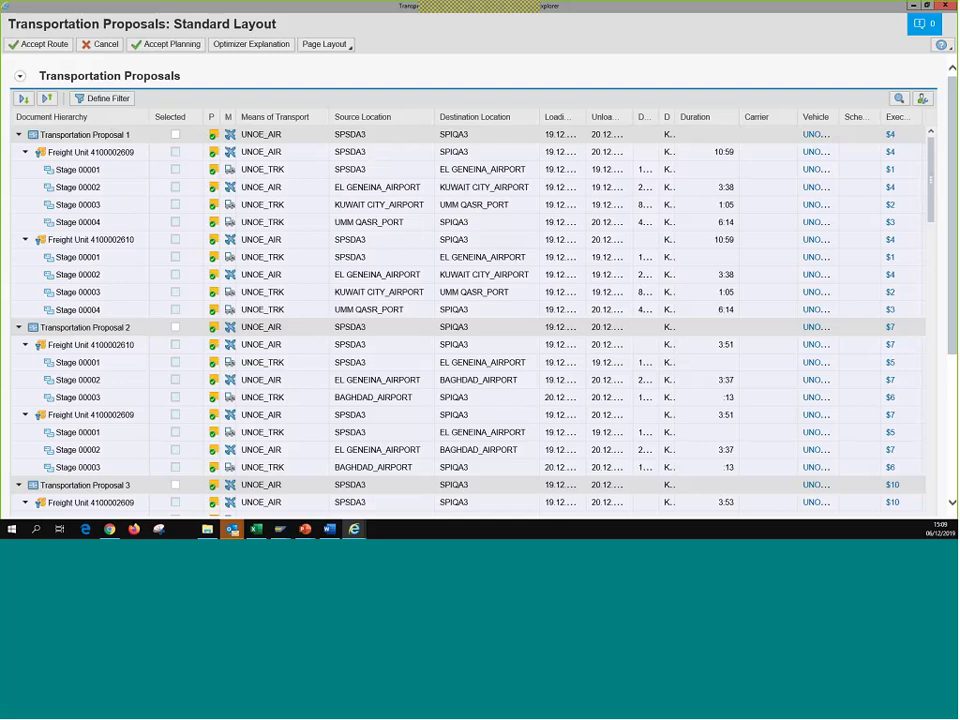
{"action": "left_click", "coordinate": [175, 134]}
{"action": "left_click", "coordinate": [178, 47]}
{"action": "left_click", "coordinate": [36, 45]}
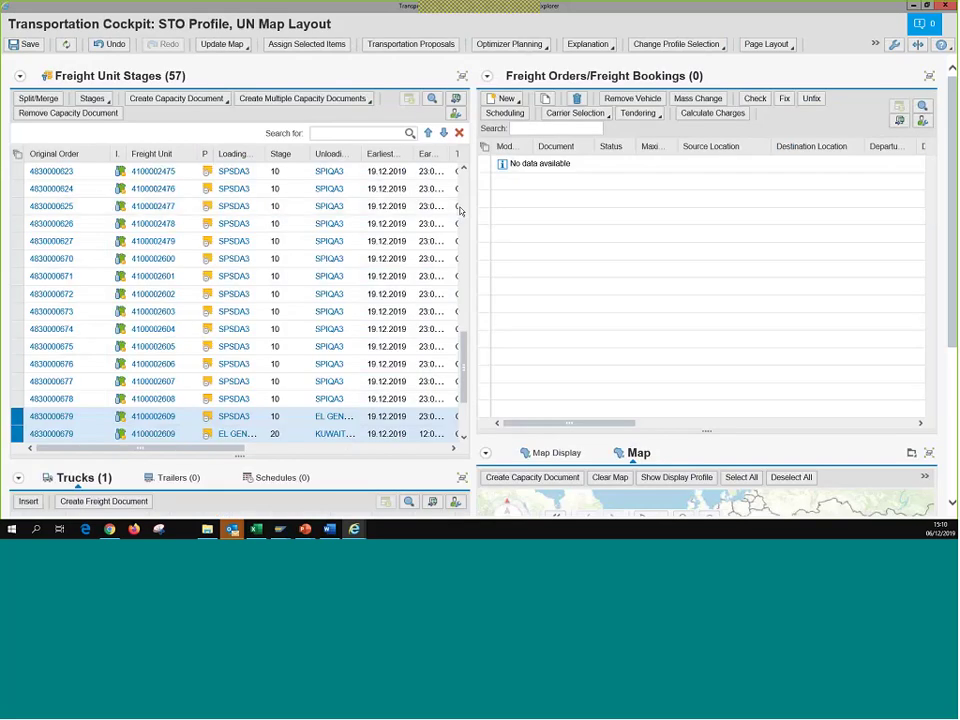
Select all stages 10 to 40 of the two rerouted freight units and check their locations on the map.
{"action": "scroll", "coordinate": [463, 390], "scroll_direction": "down", "scroll_amount": 2}
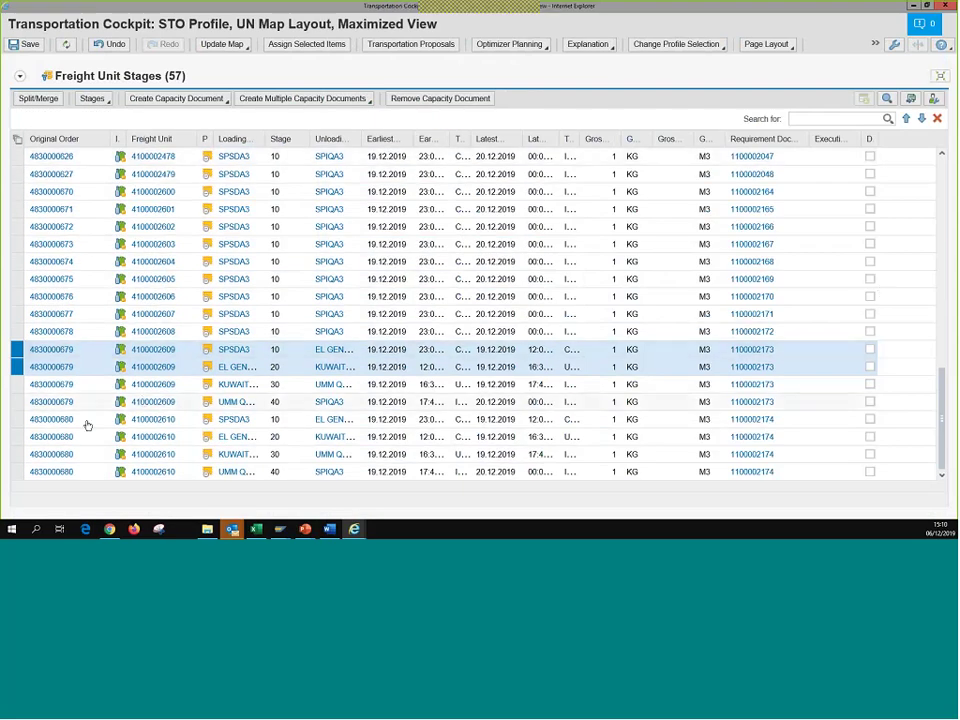
{"action": "left_click", "coordinate": [17, 401], "text": "shift"}
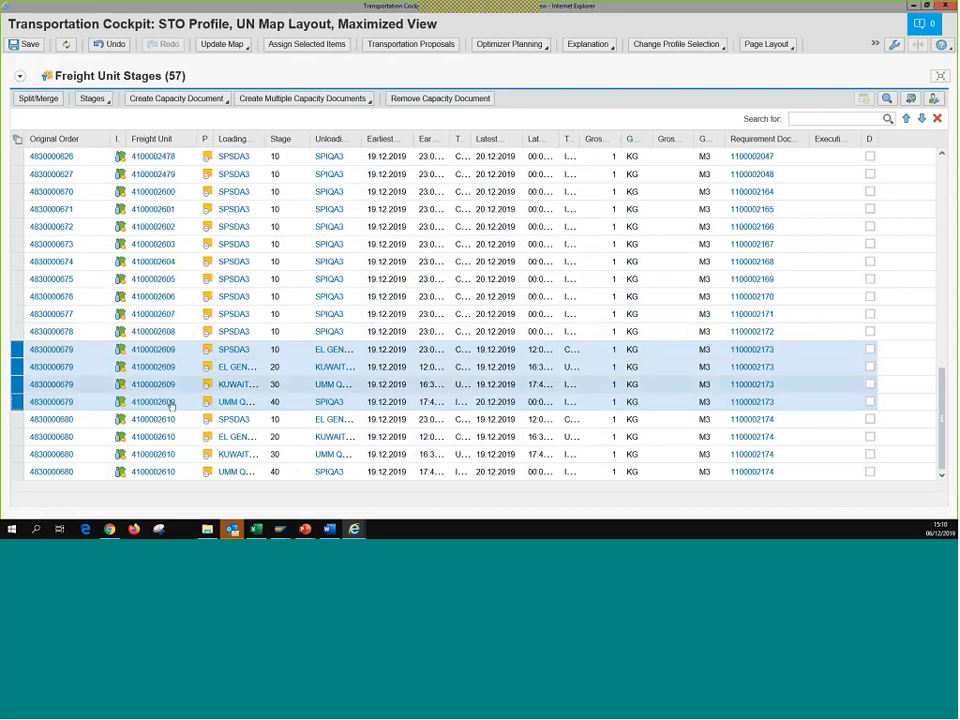
{"action": "left_click", "coordinate": [17, 471], "text": "shift"}
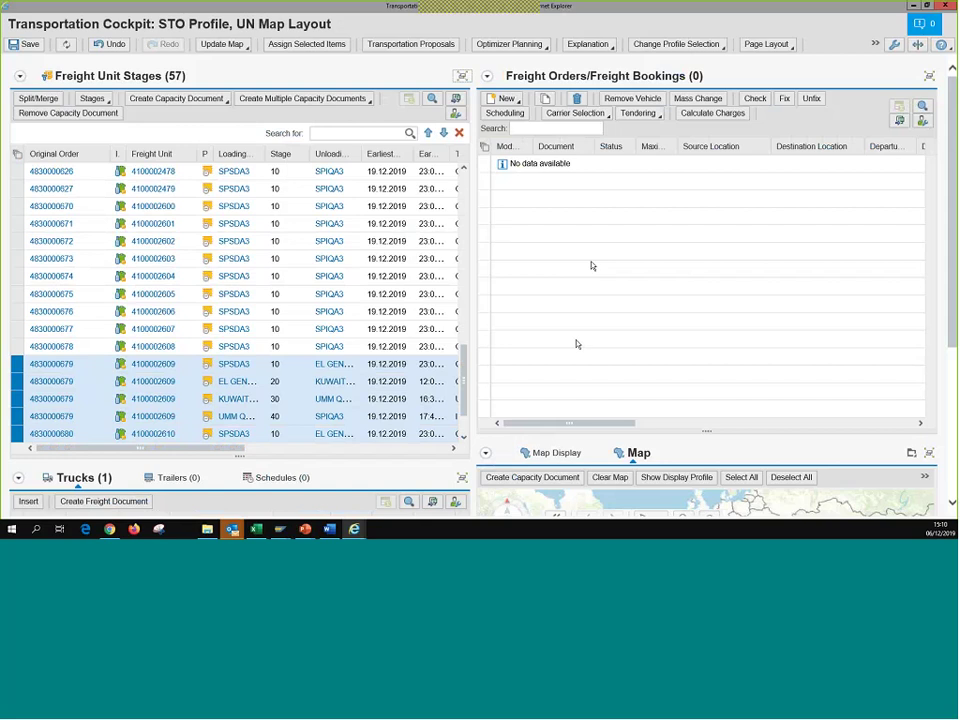
{"action": "scroll", "coordinate": [466, 371], "scroll_direction": "down", "scroll_amount": 1}
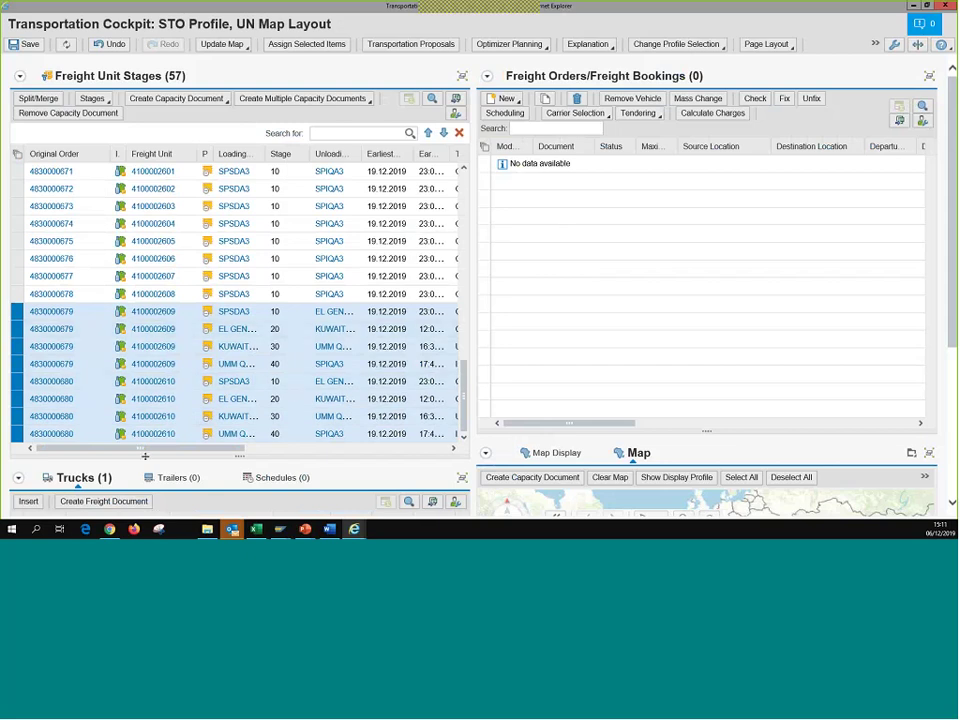
{"action": "scroll", "coordinate": [229, 381], "scroll_direction": "down", "scroll_amount": 3}
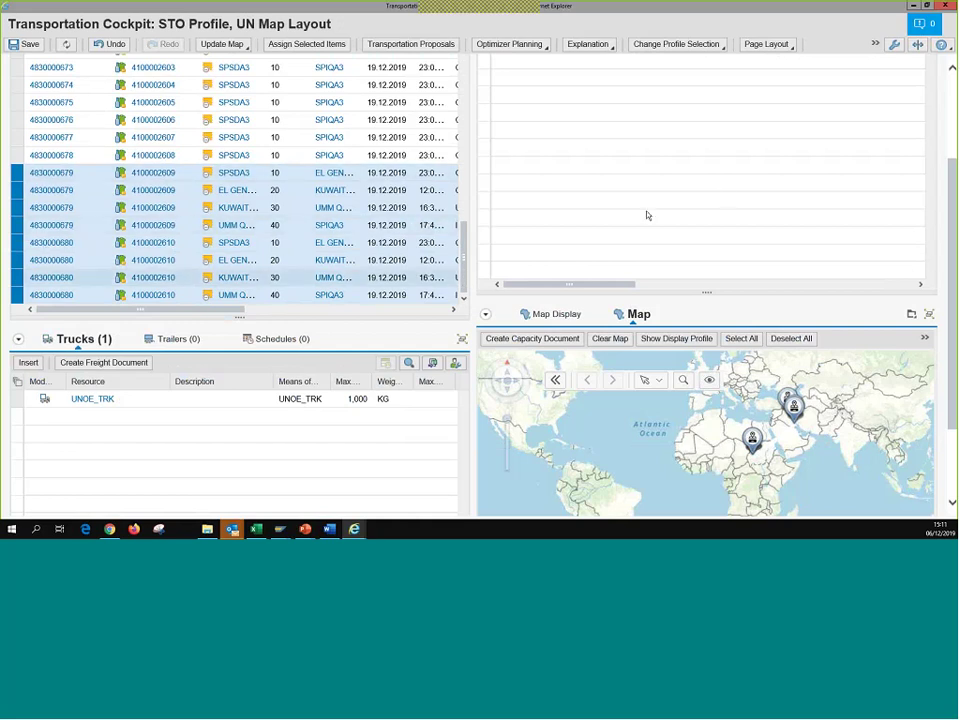
{"action": "scroll", "coordinate": [647, 214], "scroll_direction": "up", "scroll_amount": 3}
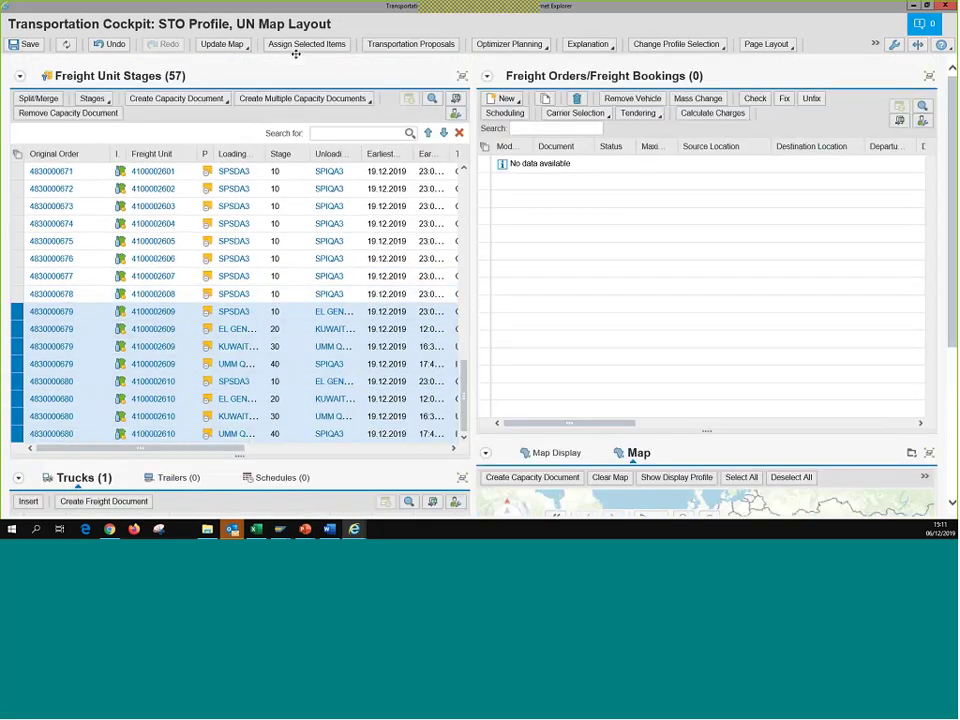
Generate transportation proposals for the selected stages, accept the planning of Transportation Proposal 1, and save the resulting freight orders.
{"action": "left_click", "coordinate": [298, 45]}
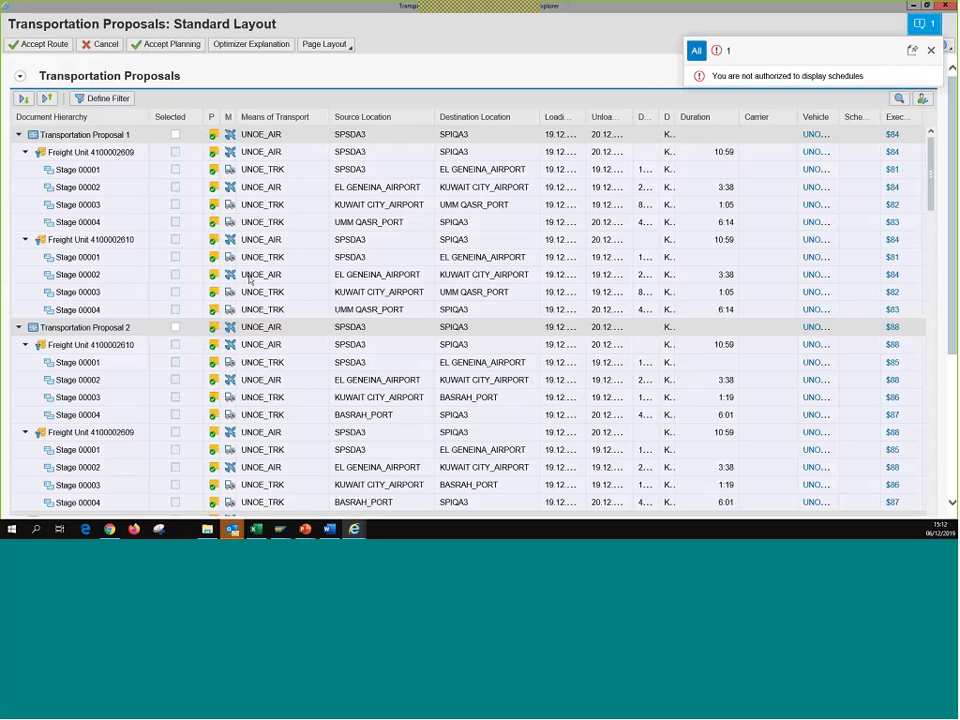
{"action": "left_click", "coordinate": [173, 46]}
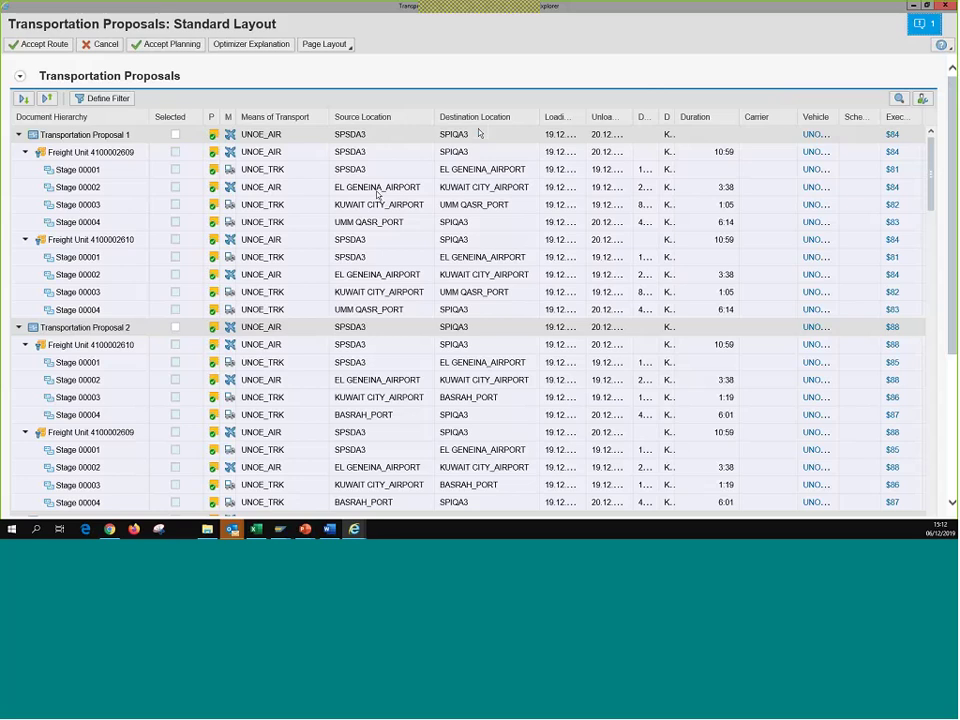
{"action": "left_click", "coordinate": [175, 134]}
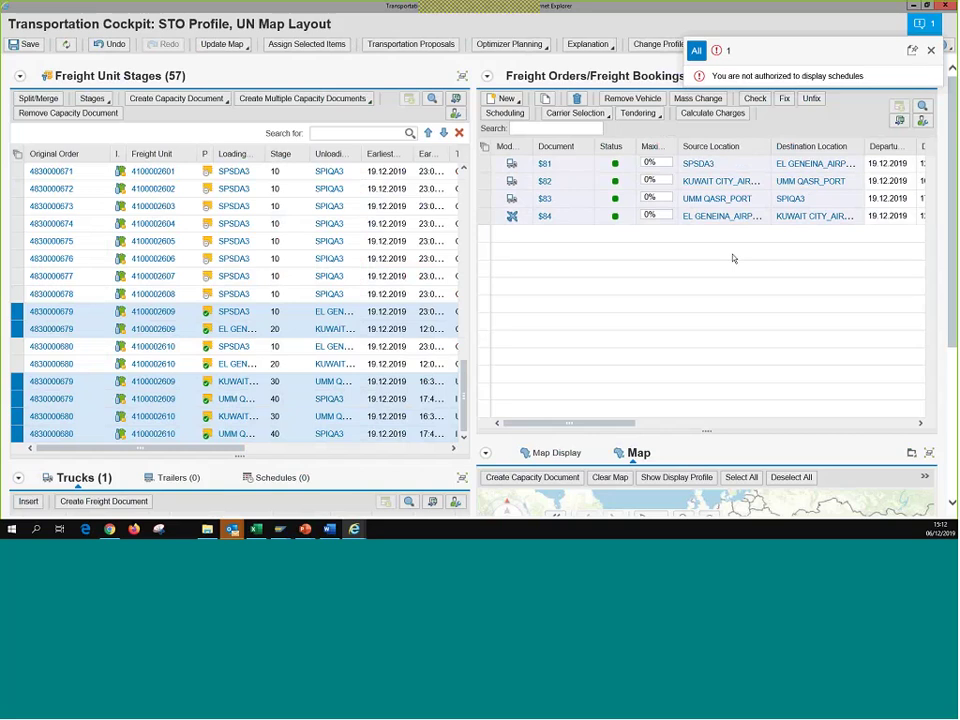
{"action": "left_click", "coordinate": [930, 50]}
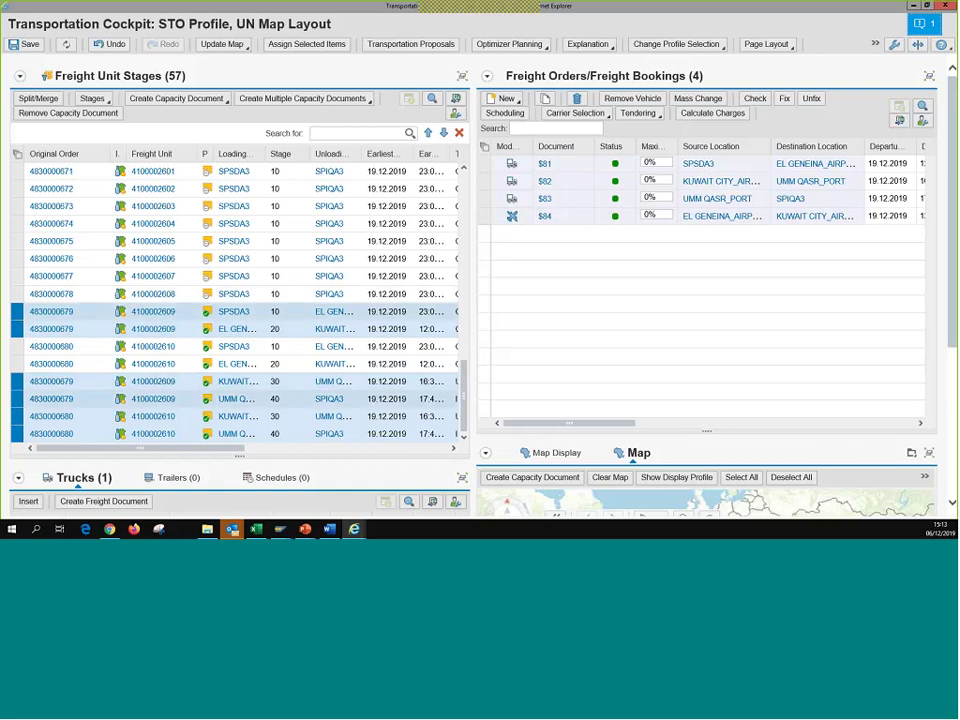
{"action": "left_click", "coordinate": [421, 48]}
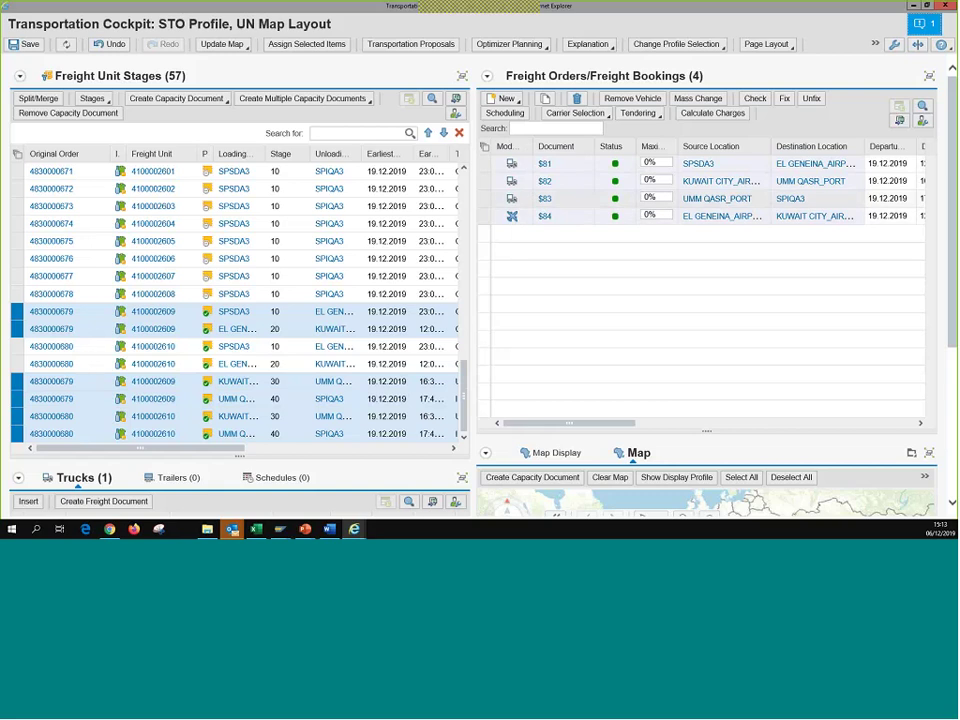
{"action": "key", "text": "ctrl+s"}
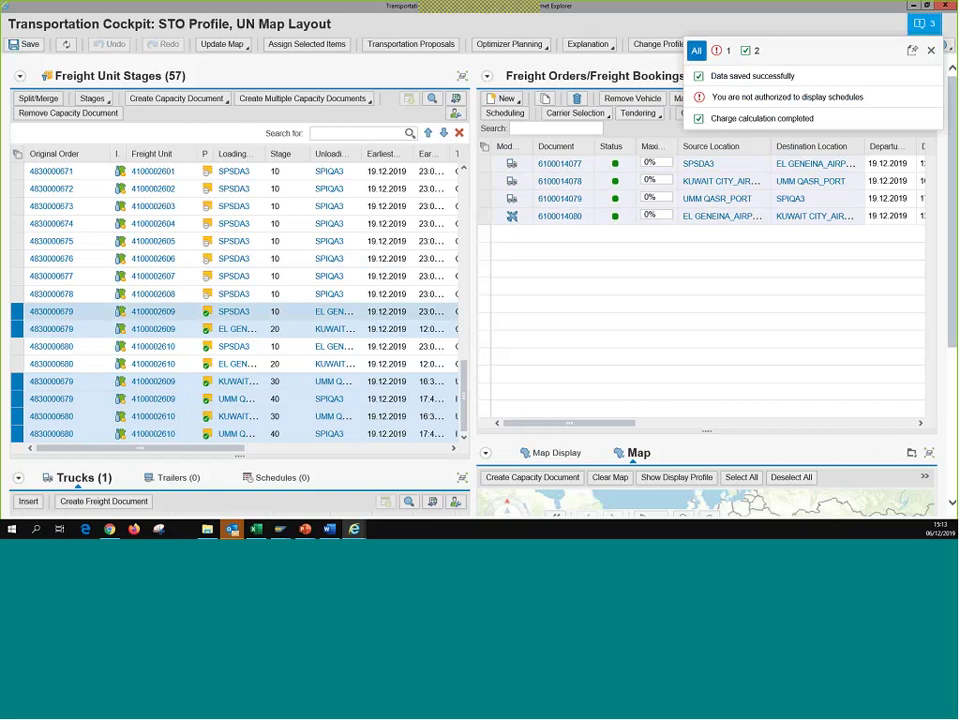
Open the road freight order from SPSDA3 to El Geneina airport and review its charges, document flow and items.
{"action": "left_click", "coordinate": [569, 164]}
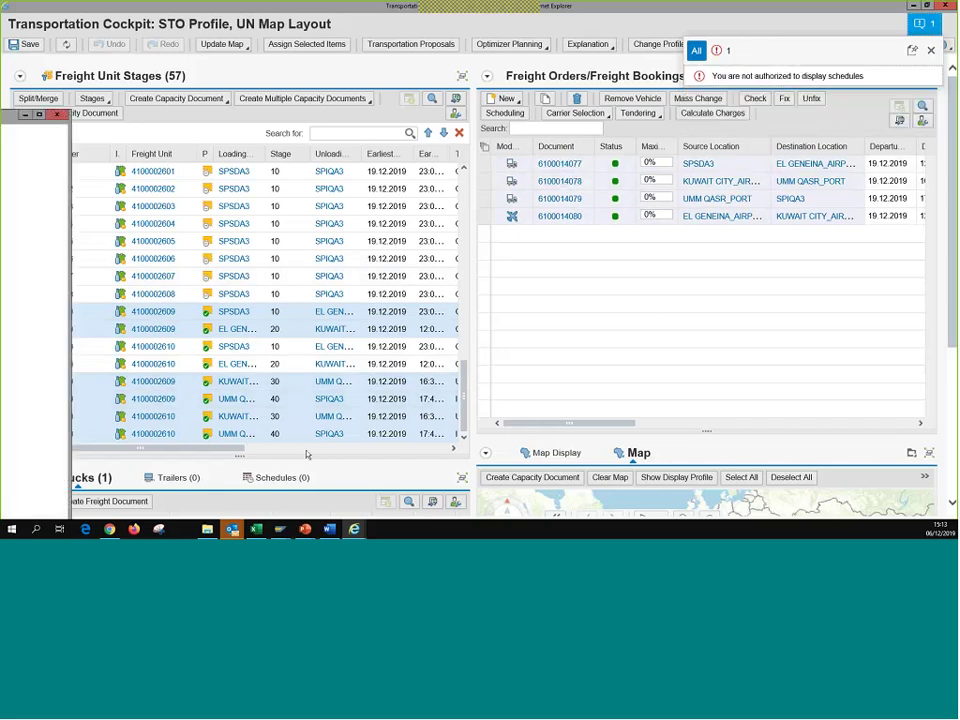
{"action": "left_click_drag", "start_coordinate": [30, 115], "coordinate": [406, 3]}
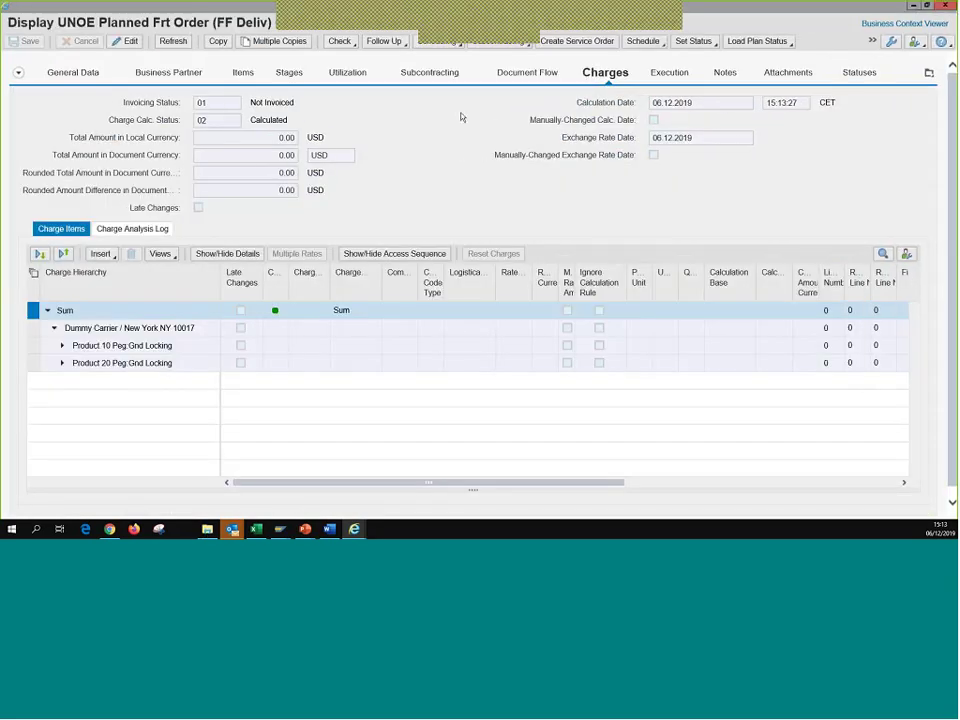
{"action": "left_click", "coordinate": [529, 75]}
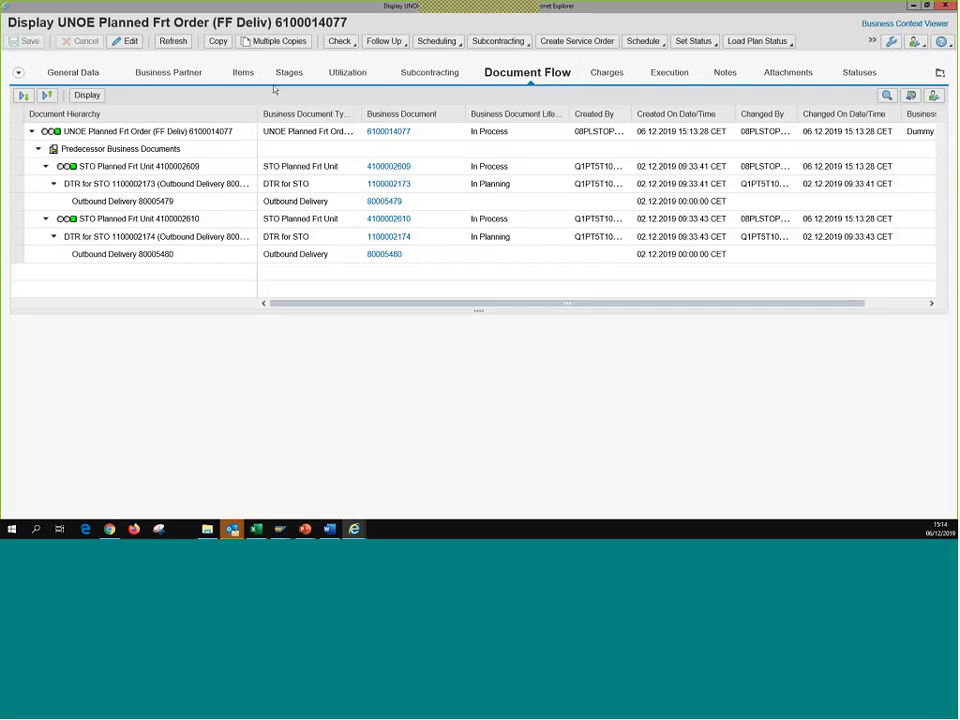
{"action": "left_click", "coordinate": [245, 73]}
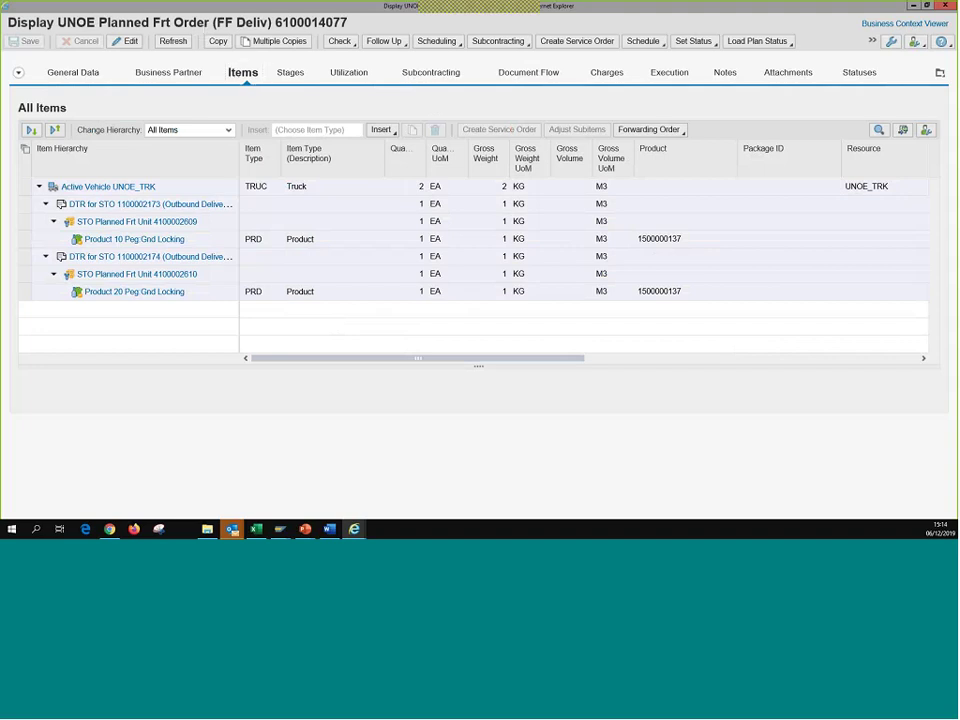
View the two predecessor STO freight units from the freight order's document flow and return to the order.
{"action": "left_click", "coordinate": [520, 72]}
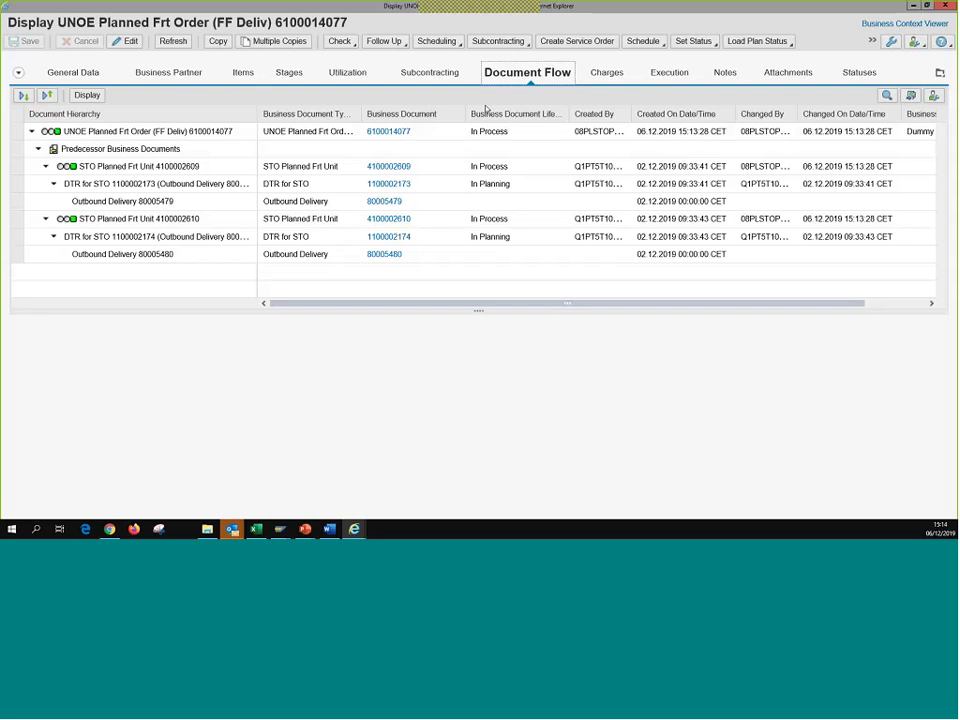
{"action": "left_click", "coordinate": [392, 168]}
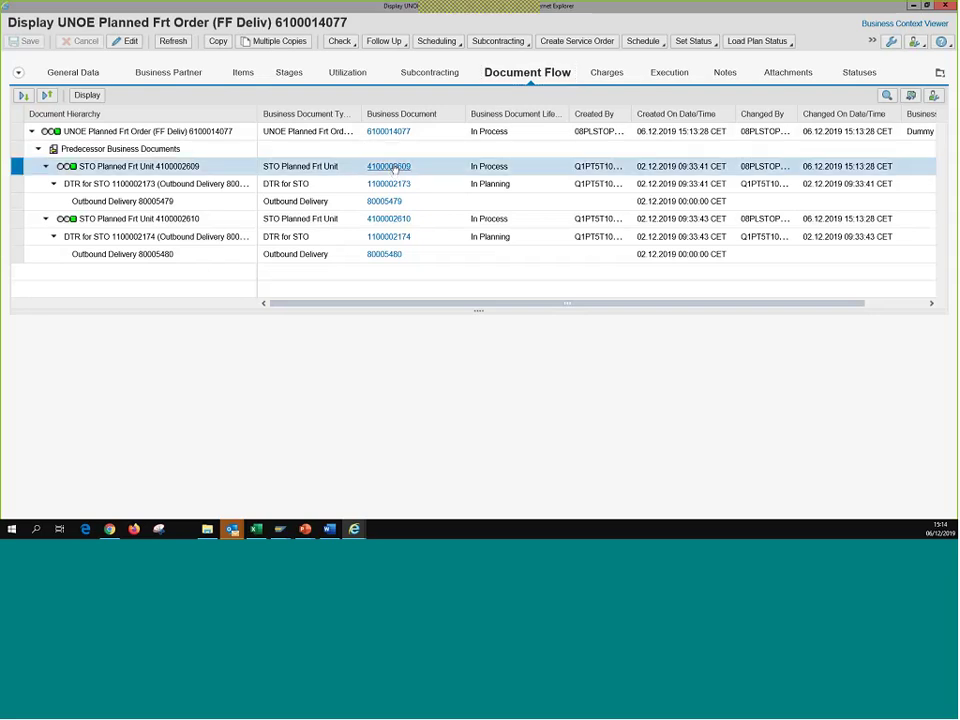
{"action": "left_click", "coordinate": [388, 219]}
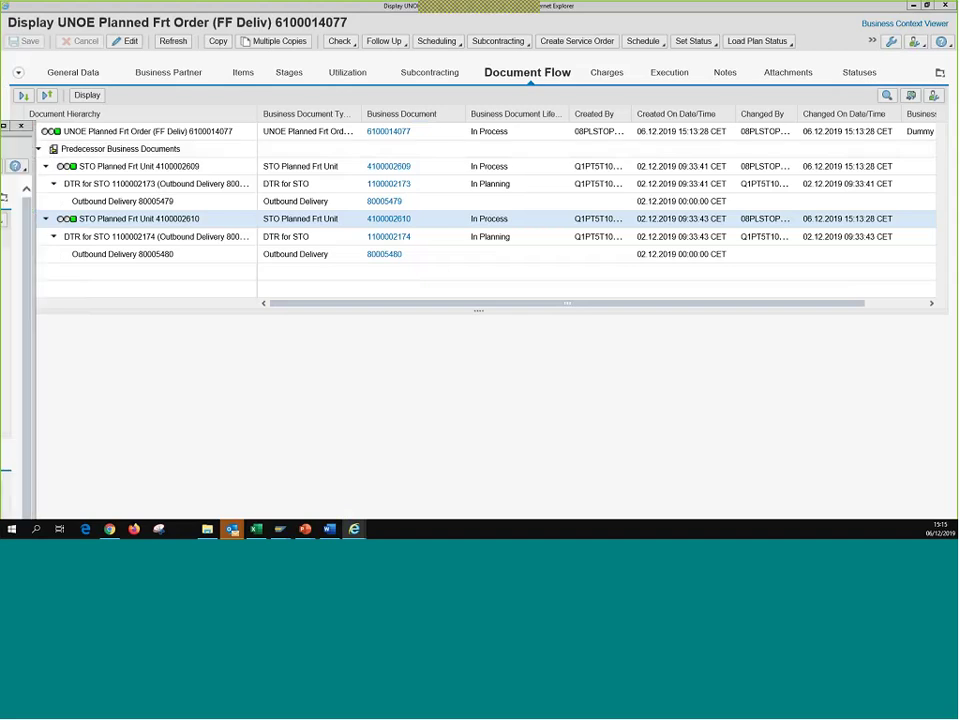
{"action": "left_click", "coordinate": [20, 125]}
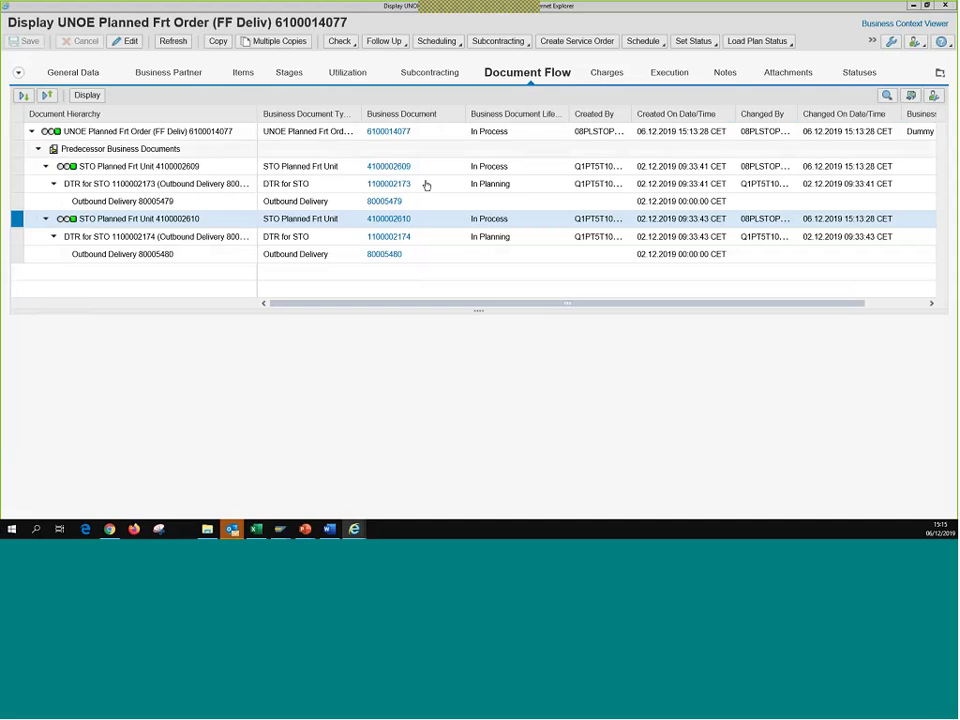
Cancel the freight order document for the SPSDA3 to El Geneina airport stage and close its window.
{"action": "left_click", "coordinate": [117, 44]}
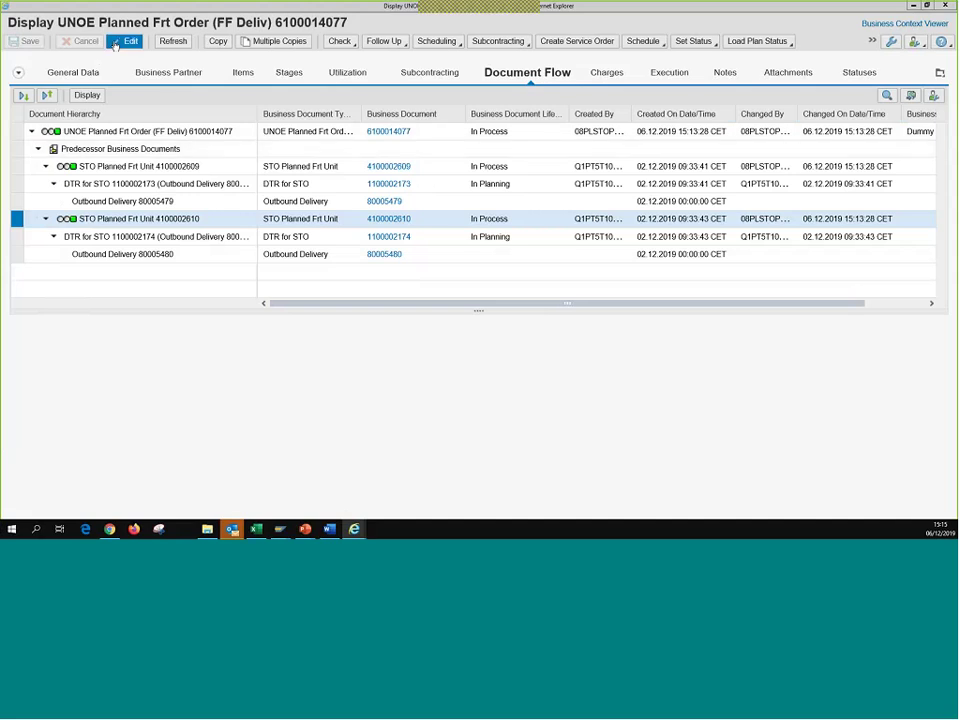
{"action": "left_click", "coordinate": [300, 77]}
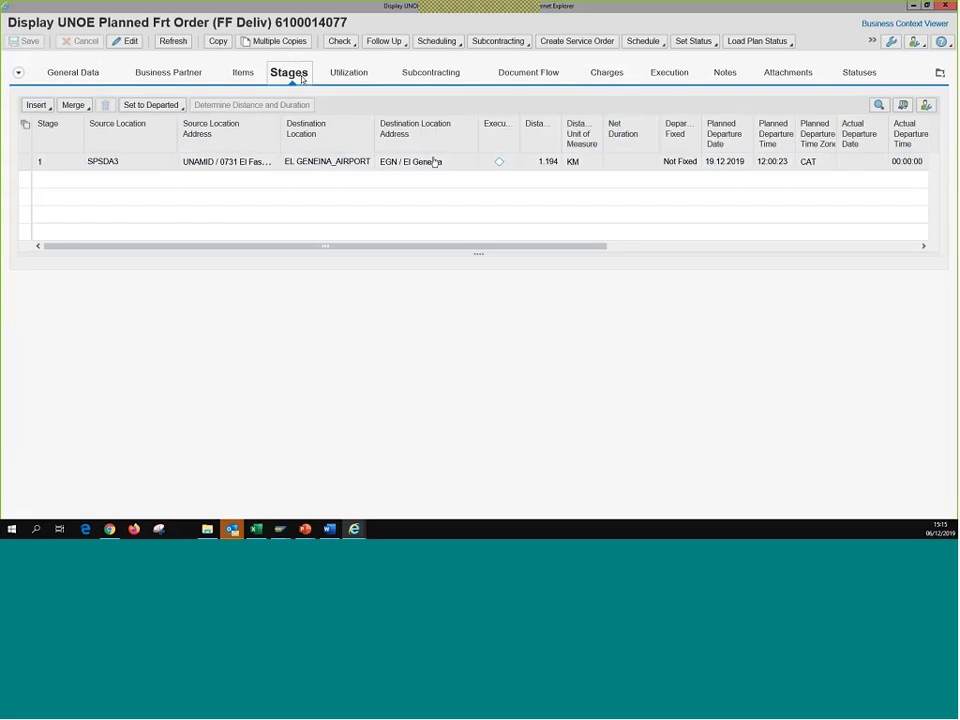
{"action": "left_click", "coordinate": [130, 42]}
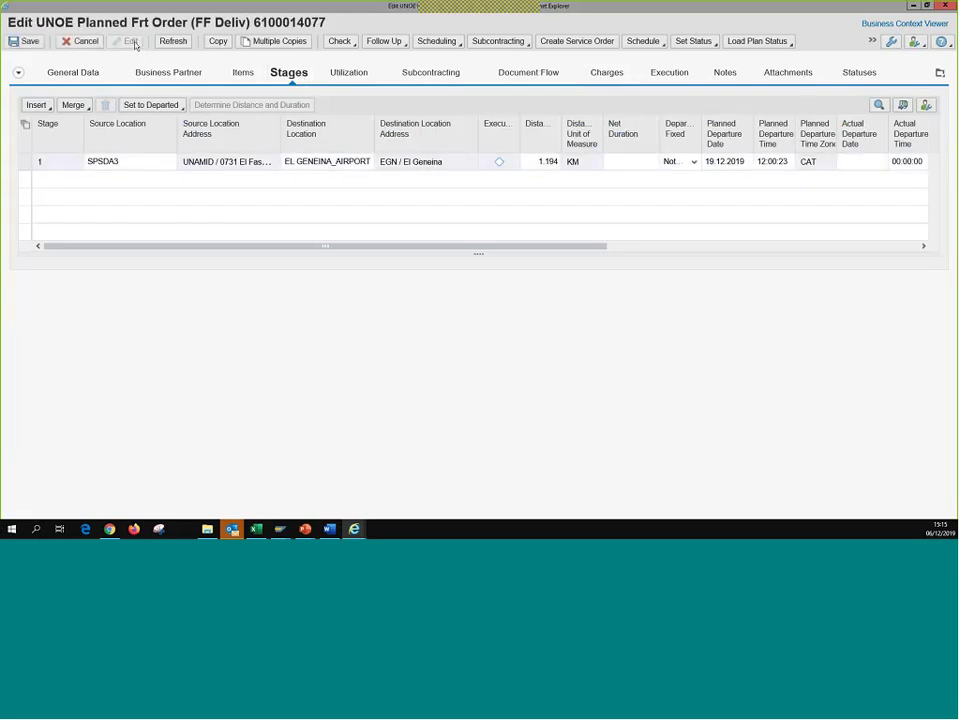
{"action": "left_click", "coordinate": [872, 41]}
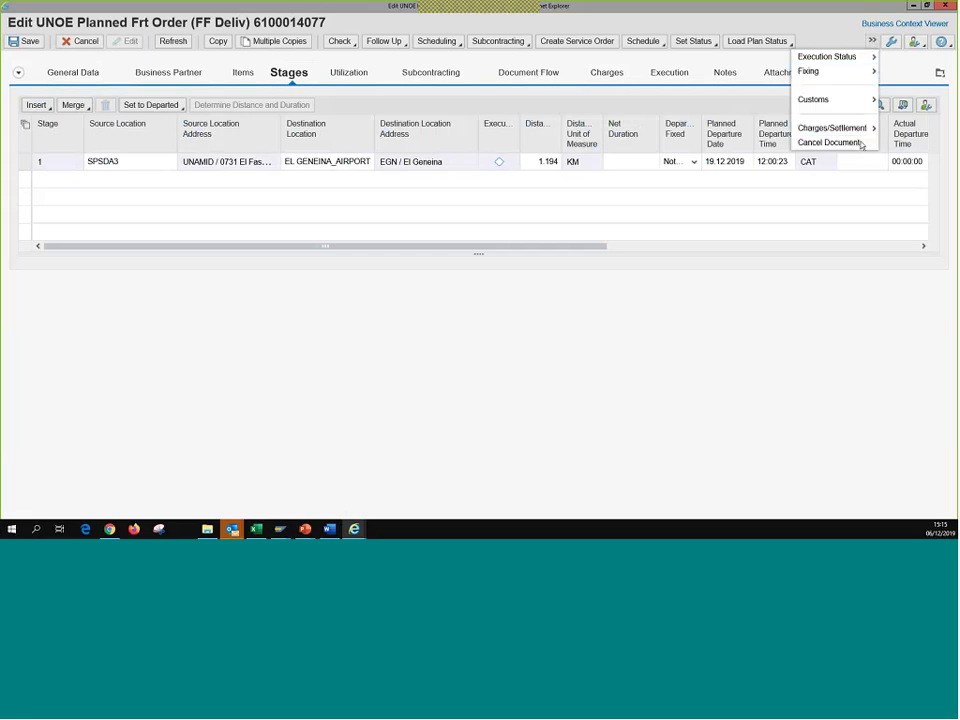
{"action": "left_click", "coordinate": [861, 143]}
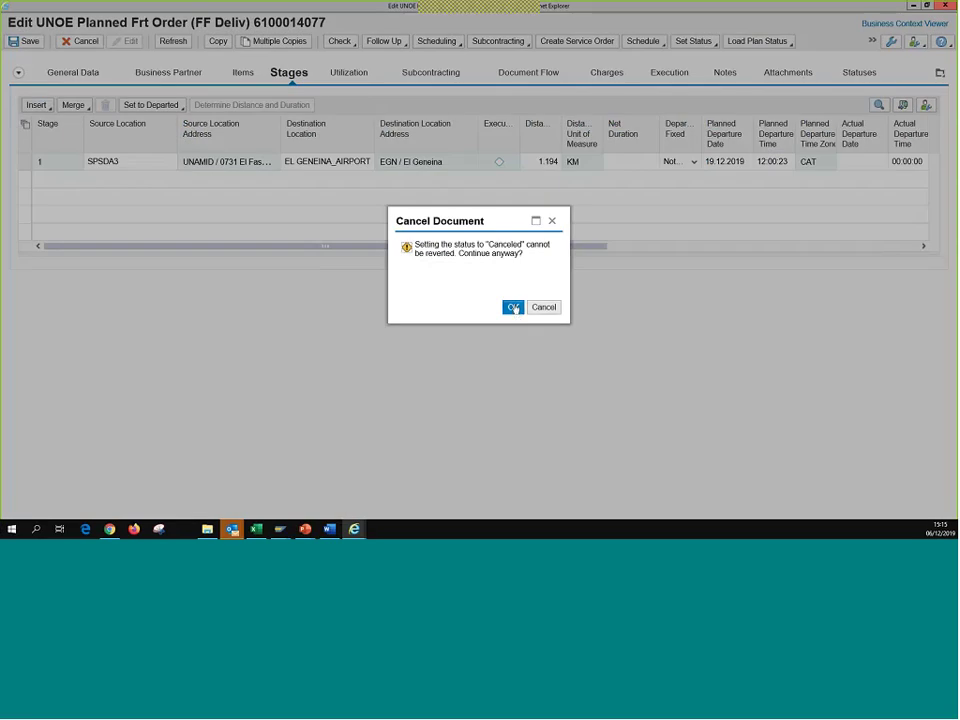
{"action": "left_click", "coordinate": [513, 308]}
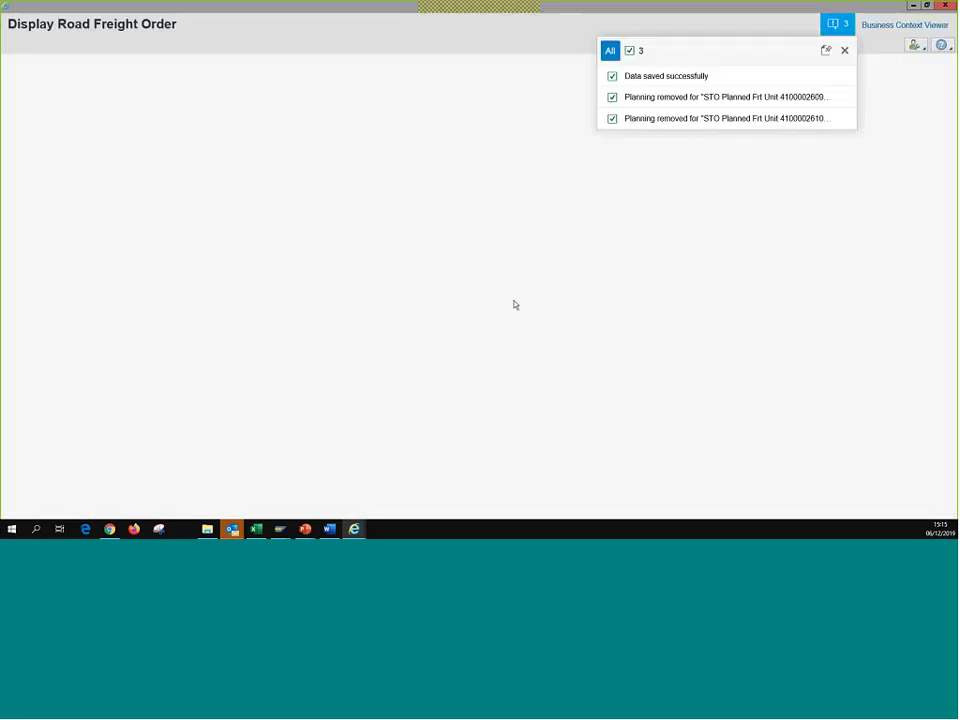
{"action": "left_click", "coordinate": [844, 52]}
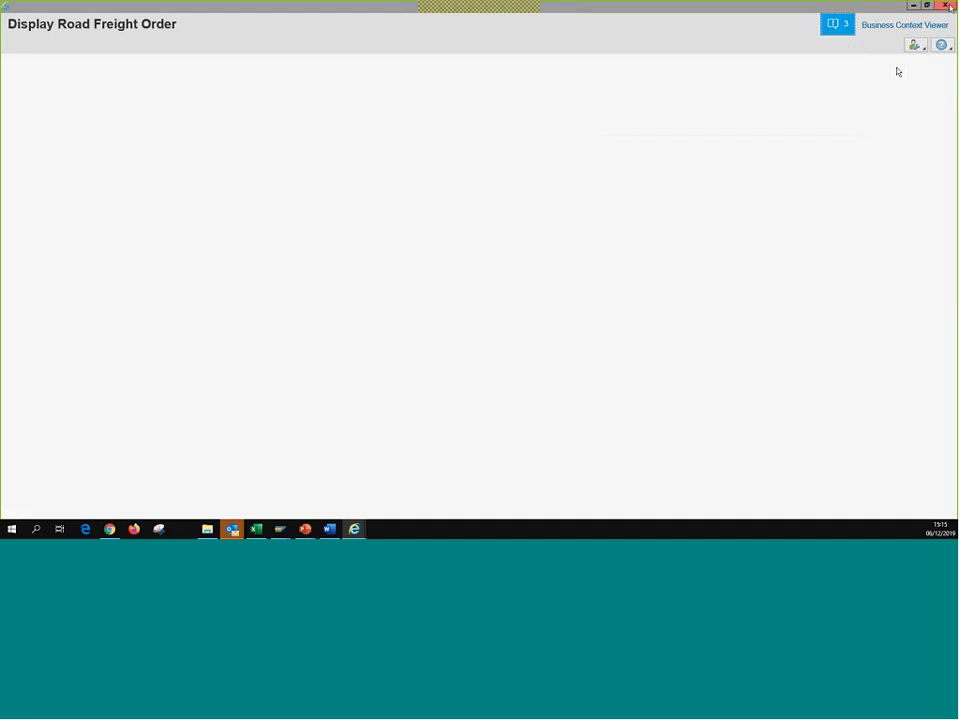
{"action": "left_click", "coordinate": [950, 6]}
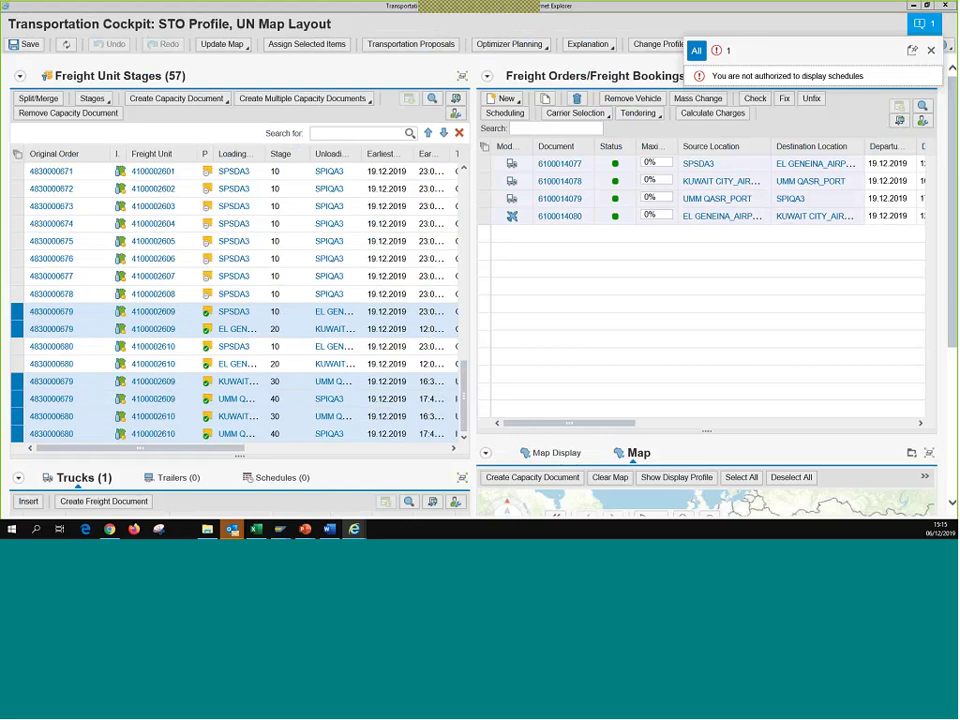
Refresh the cockpit without saving and cancel the freight order document from El Geneina airport to Kuwait City airport.
{"action": "key", "text": "F5"}
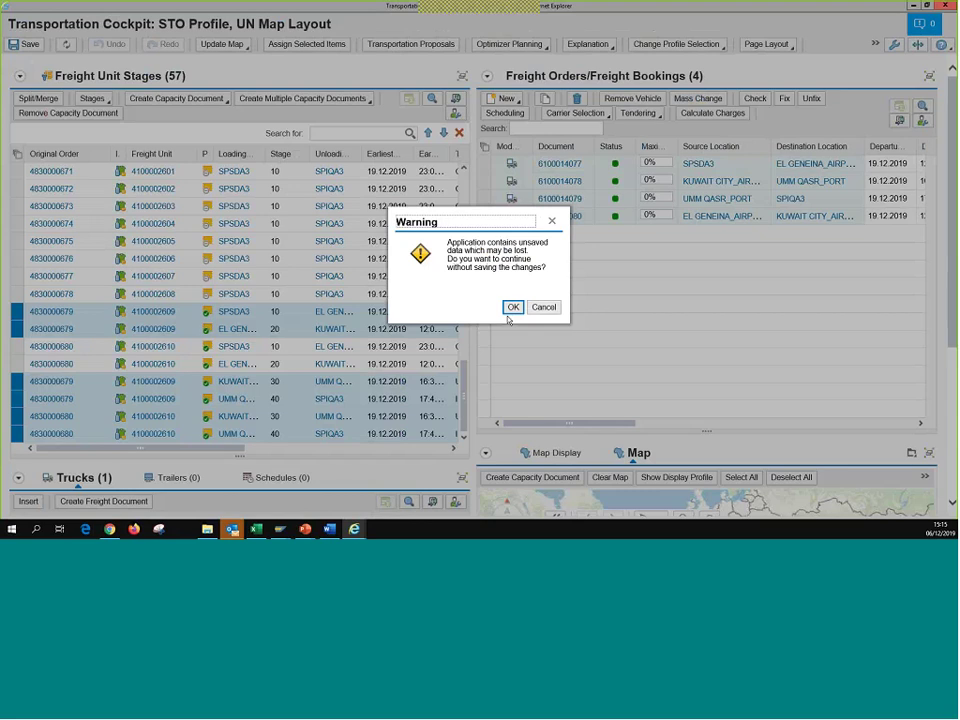
{"action": "left_click", "coordinate": [511, 310]}
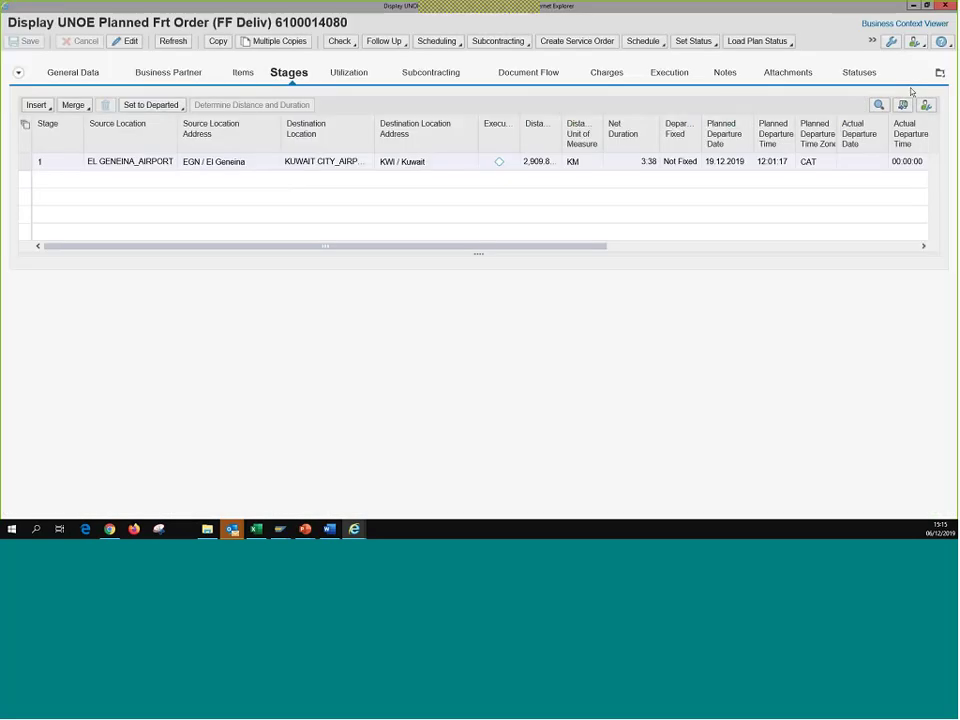
{"action": "left_click", "coordinate": [125, 42]}
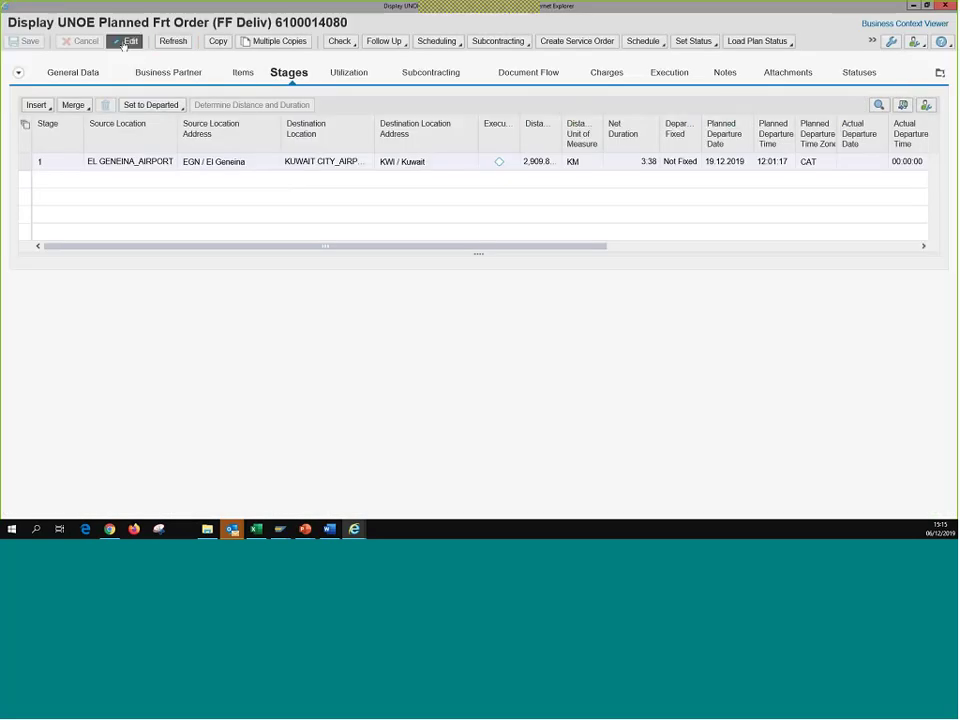
{"action": "left_click", "coordinate": [874, 42]}
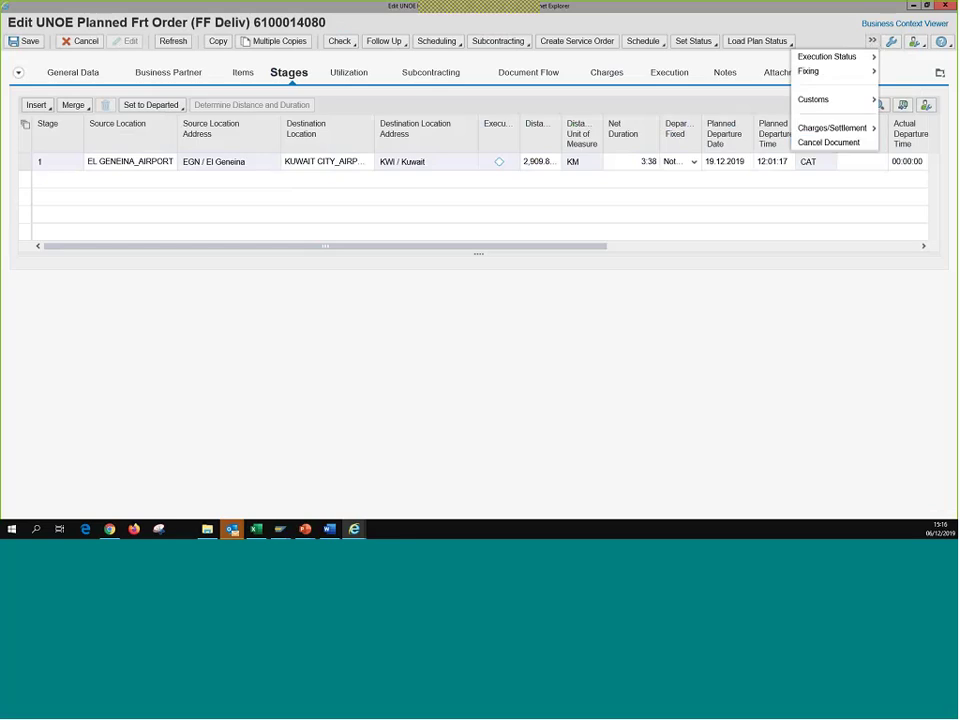
{"action": "left_click", "coordinate": [828, 142]}
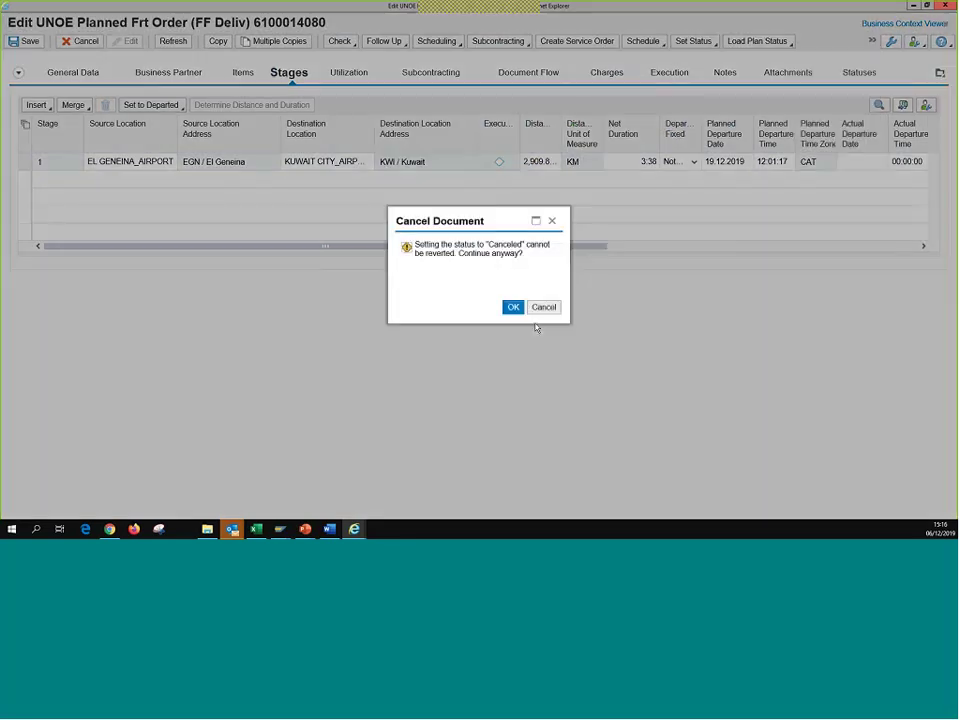
{"action": "left_click", "coordinate": [512, 307]}
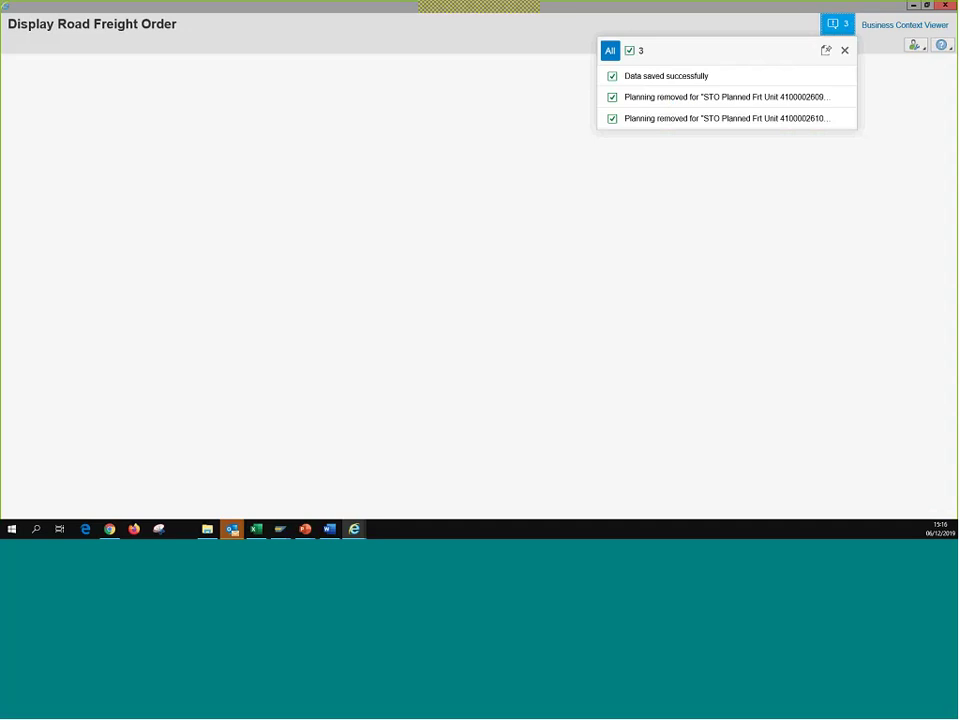
{"action": "left_click", "coordinate": [845, 51]}
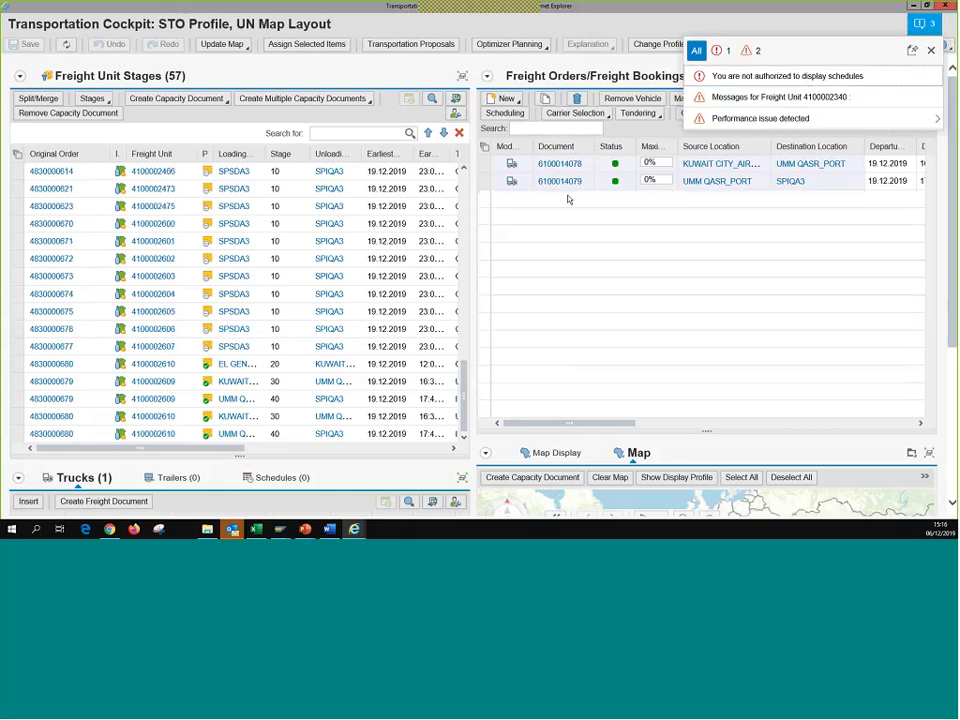
Cancel the freight order document for the Umm Qasr port to SPIQA3 stage and close its window.
{"action": "left_click", "coordinate": [931, 49]}
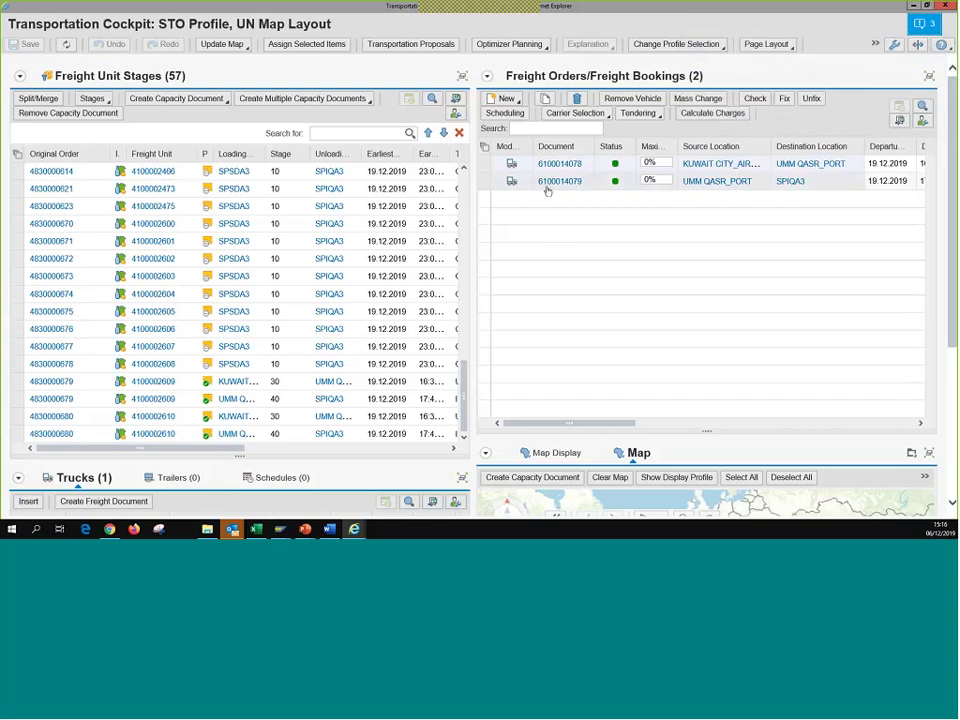
{"action": "left_click", "coordinate": [487, 183]}
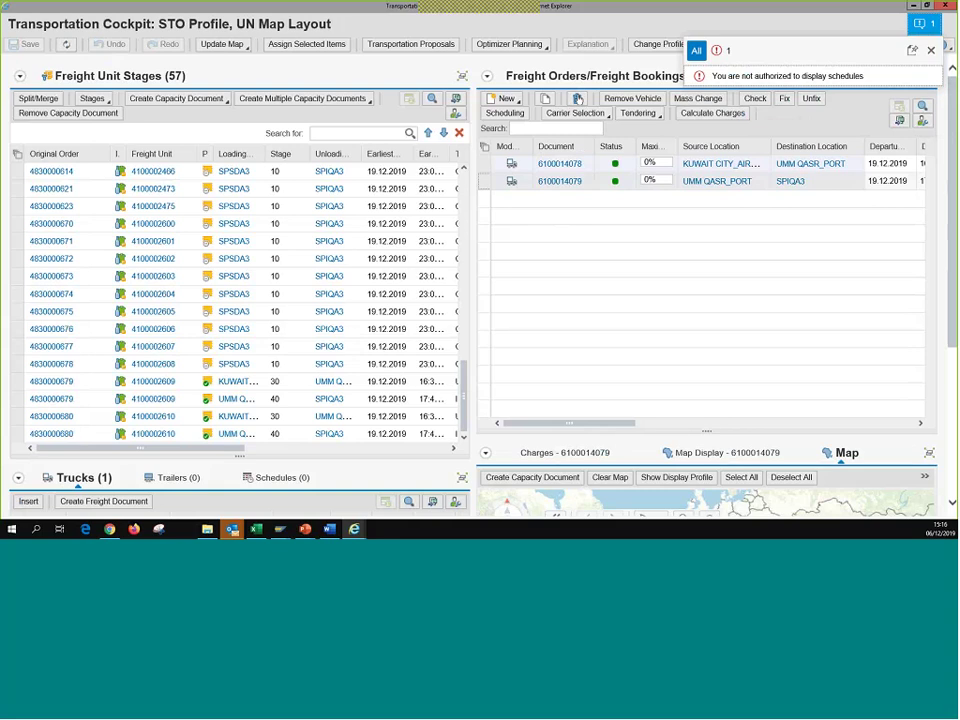
{"action": "left_click", "coordinate": [574, 184]}
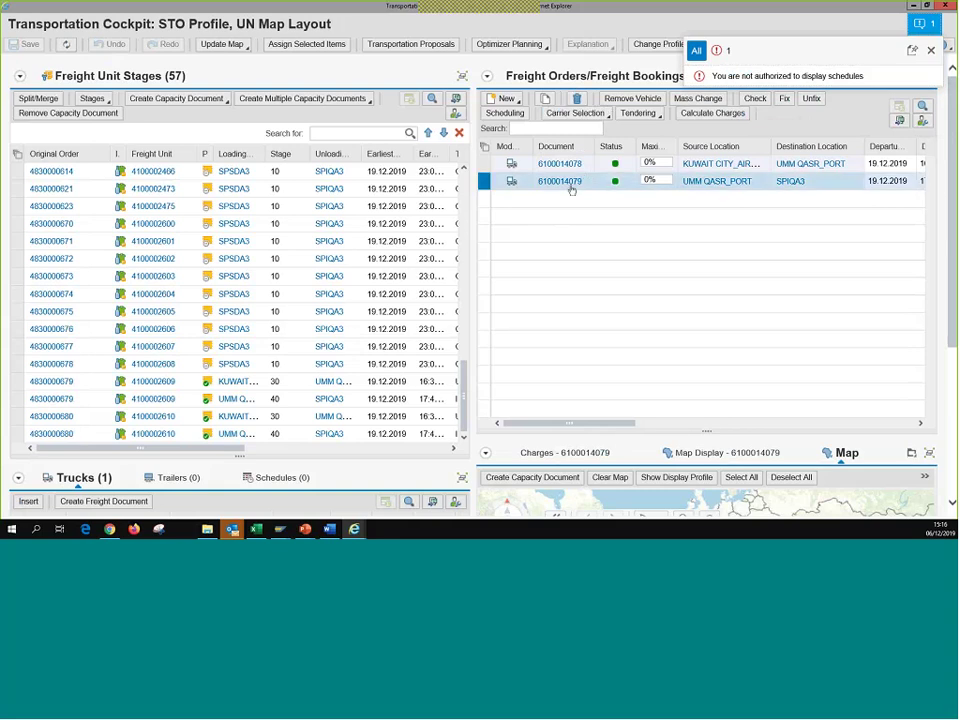
{"action": "mouse_move", "coordinate": [565, 189]}
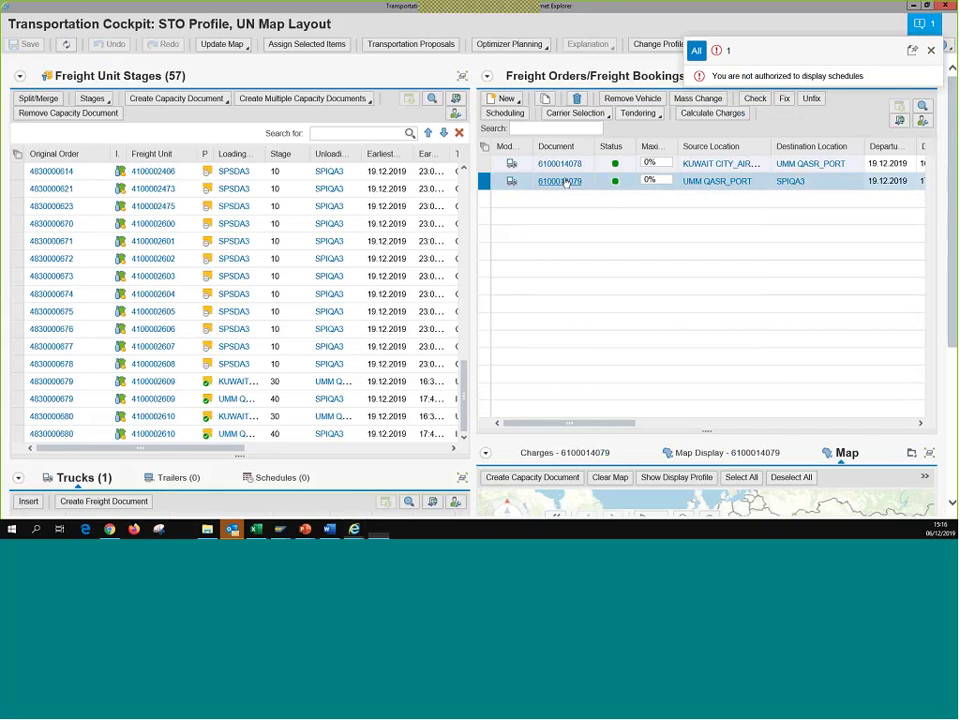
{"action": "left_click", "coordinate": [563, 182]}
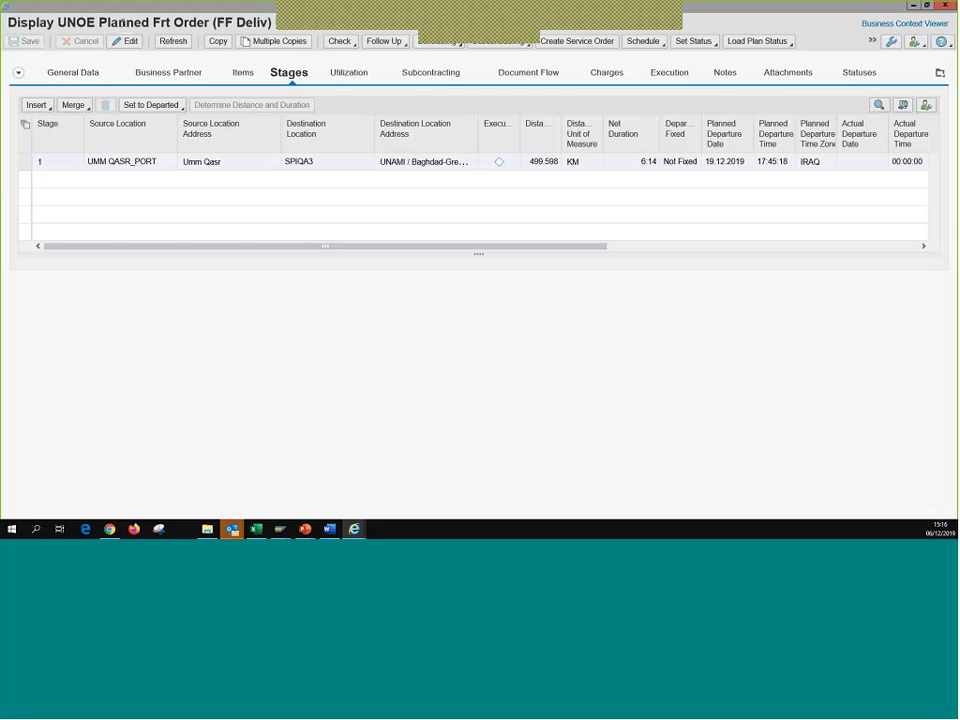
{"action": "left_click", "coordinate": [125, 41]}
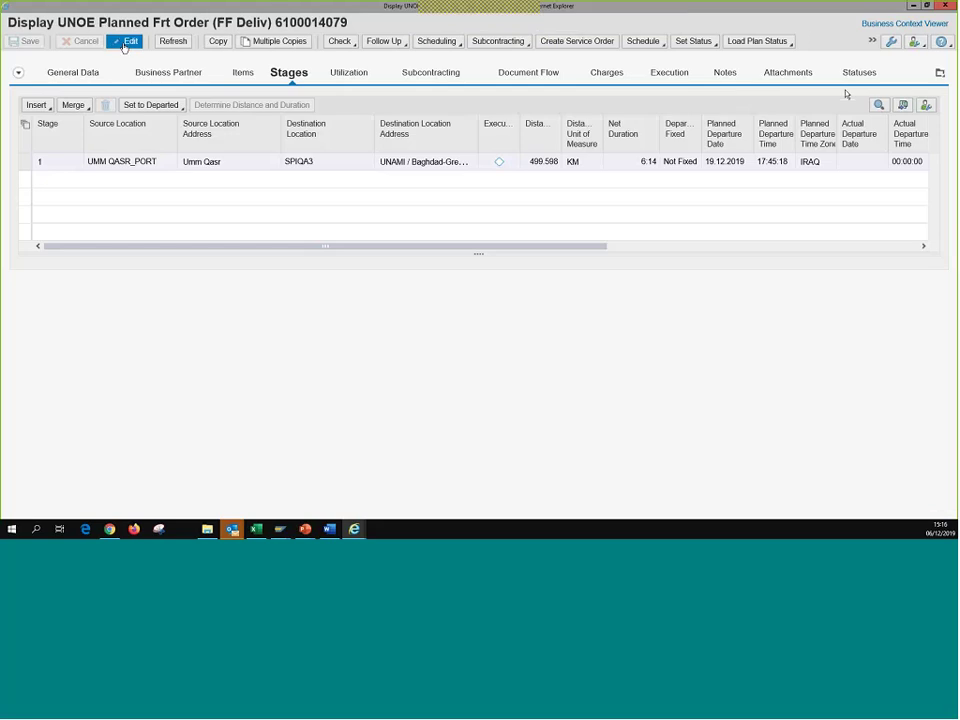
{"action": "left_click", "coordinate": [870, 43]}
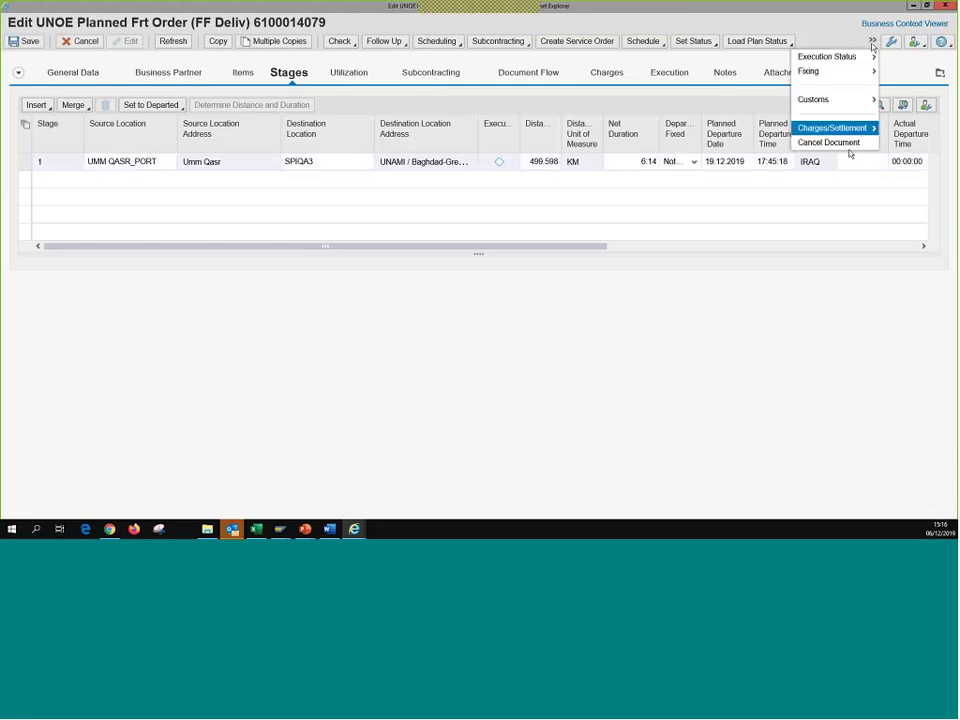
{"action": "left_click", "coordinate": [849, 143]}
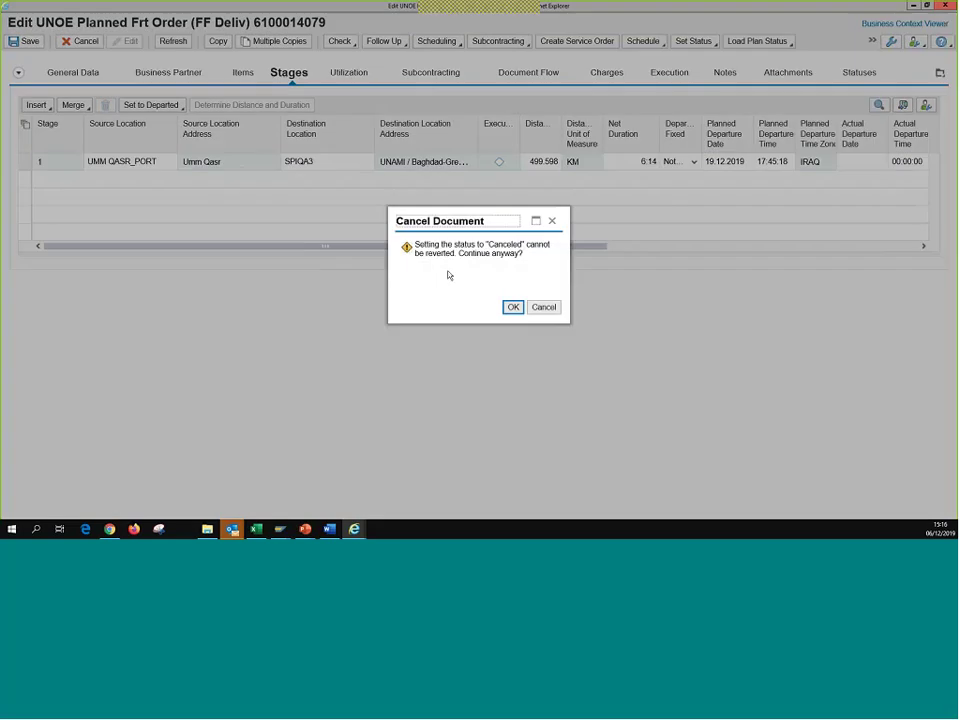
{"action": "left_click", "coordinate": [510, 307]}
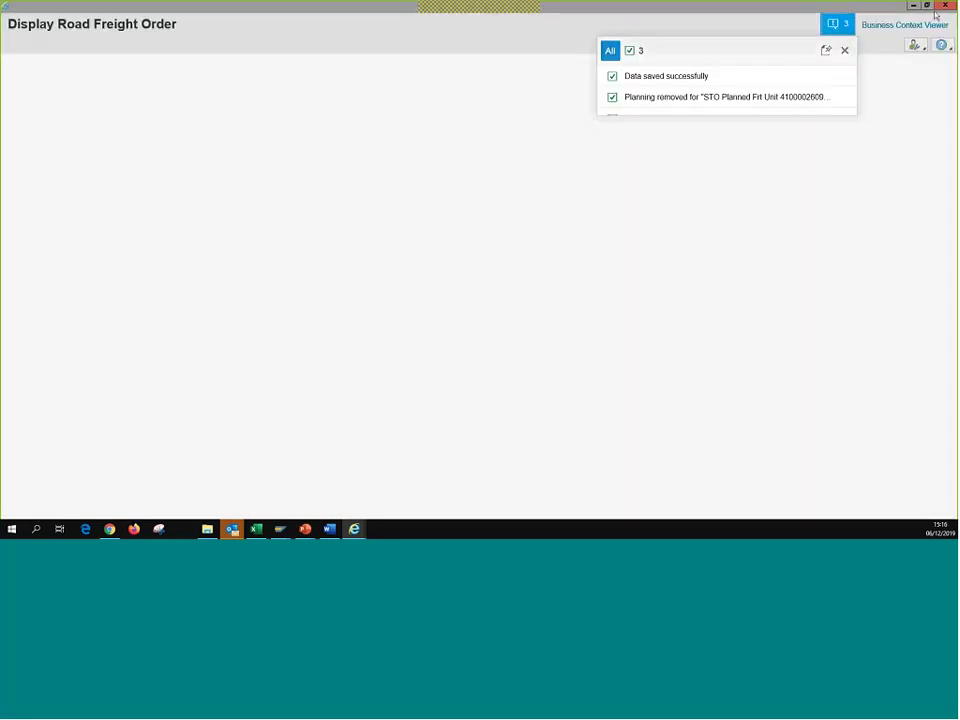
{"action": "left_click", "coordinate": [947, 8]}
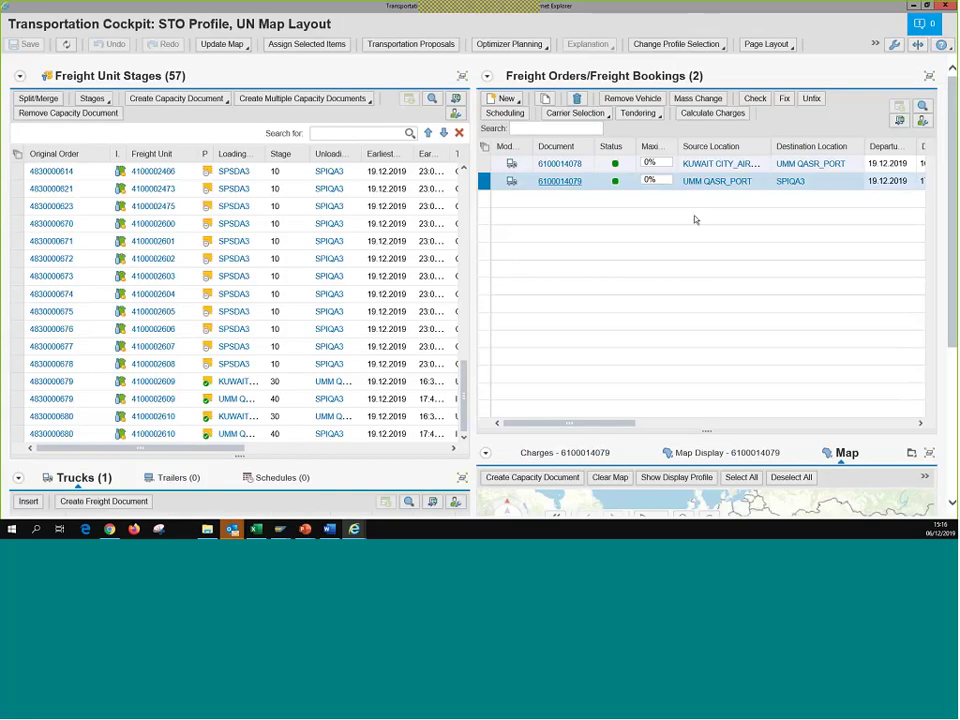
Cancel the freight order document for the Kuwait City airport to Umm Qasr port stage.
{"action": "left_click", "coordinate": [575, 167]}
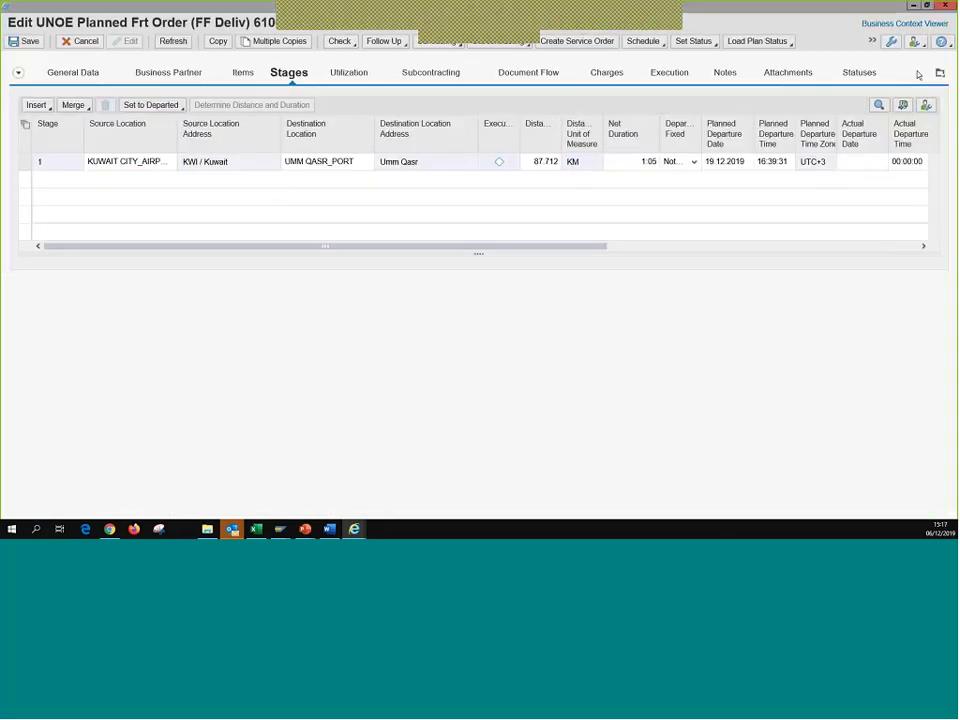
{"action": "left_click", "coordinate": [872, 41]}
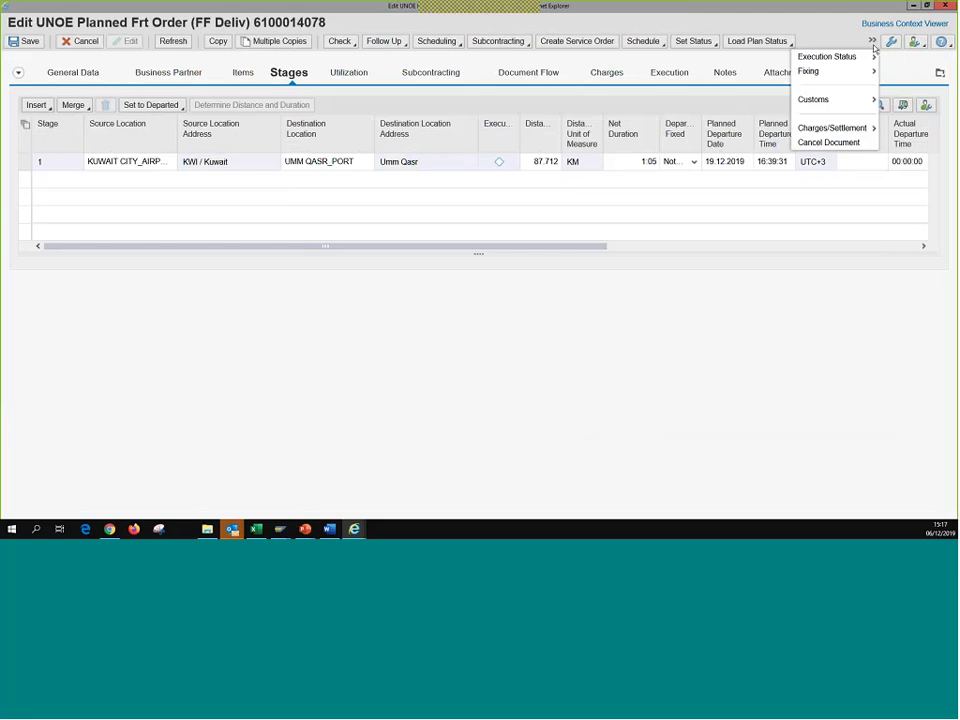
{"action": "left_click", "coordinate": [828, 142]}
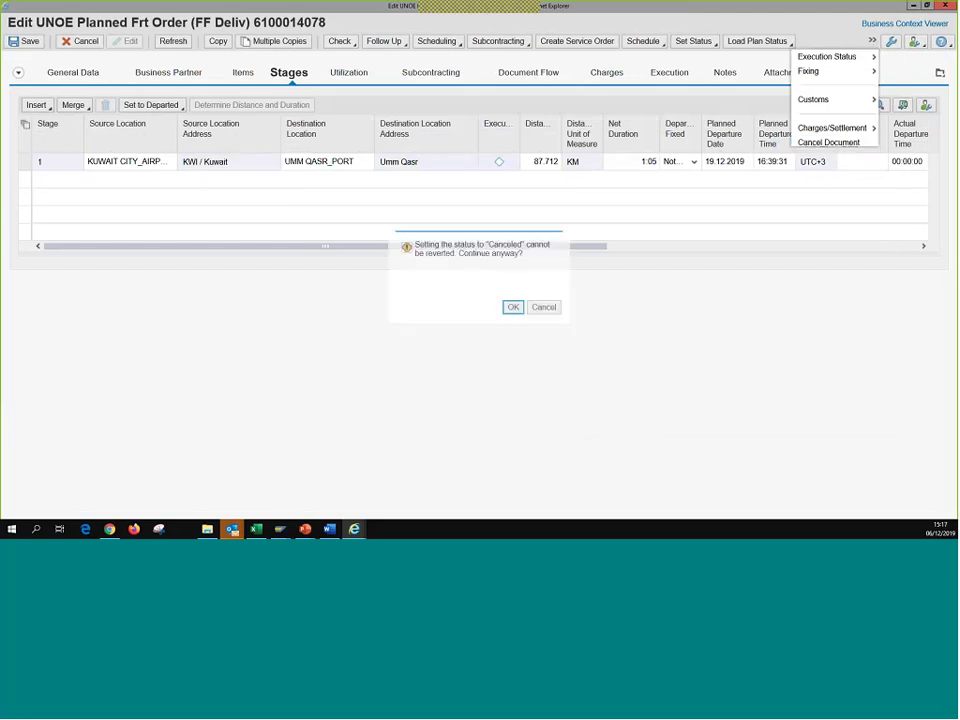
{"action": "left_click", "coordinate": [513, 308]}
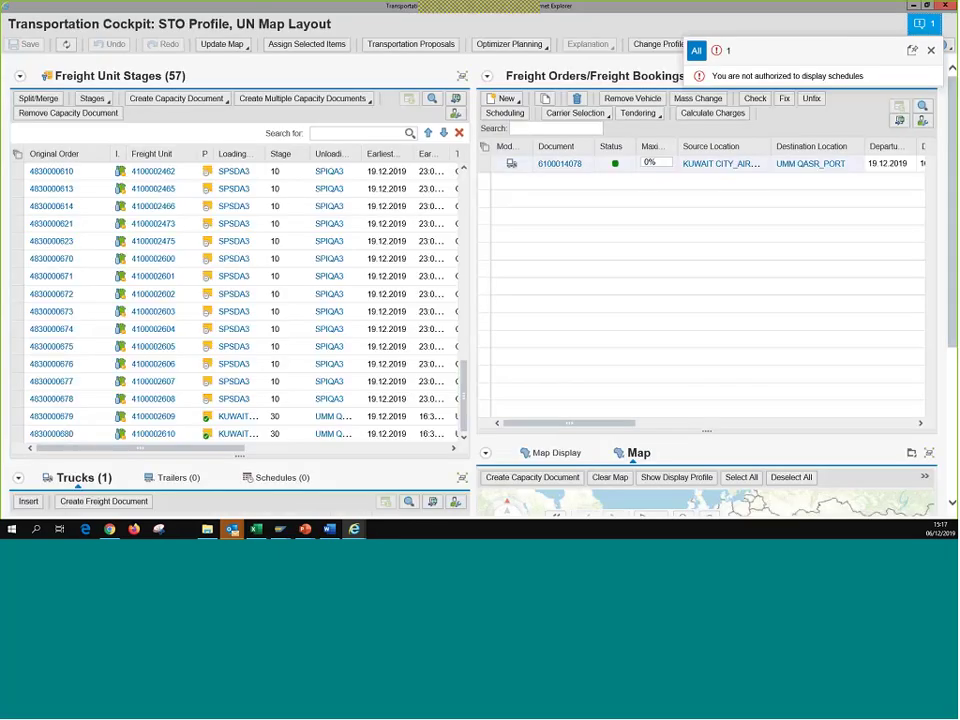
{"action": "left_click", "coordinate": [66, 44]}
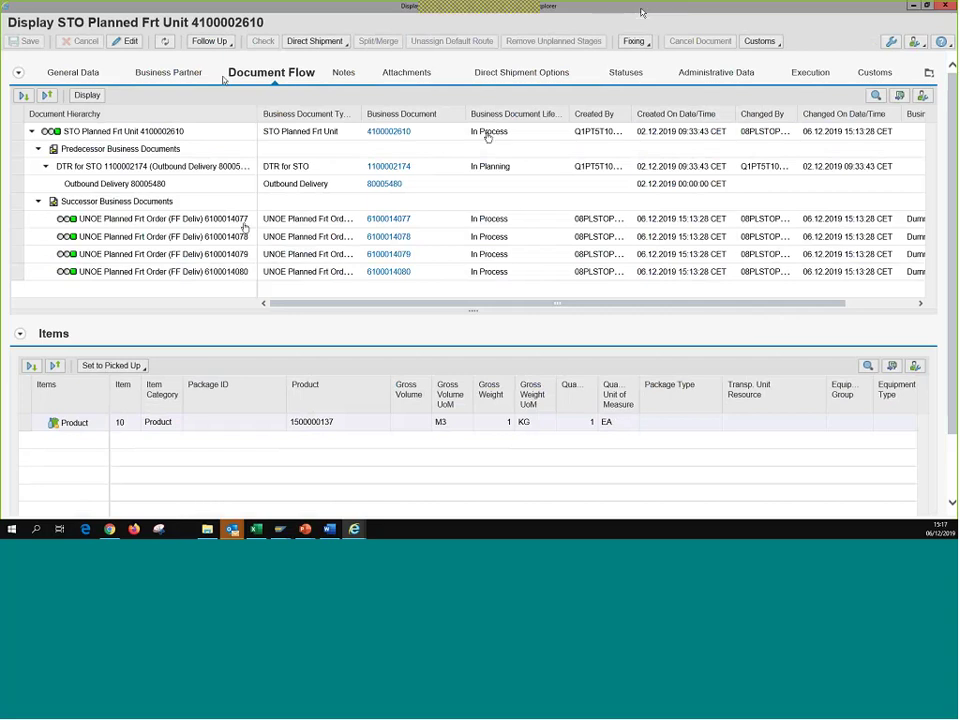
{"action": "key", "text": "alt+F4"}
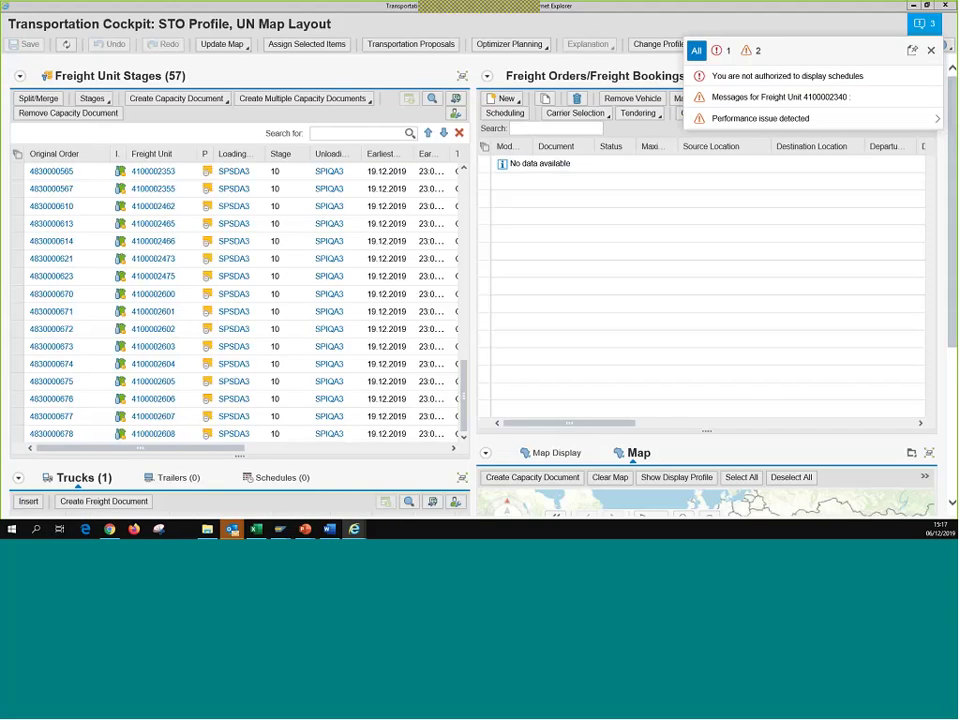
{"action": "left_click", "coordinate": [357, 134]}
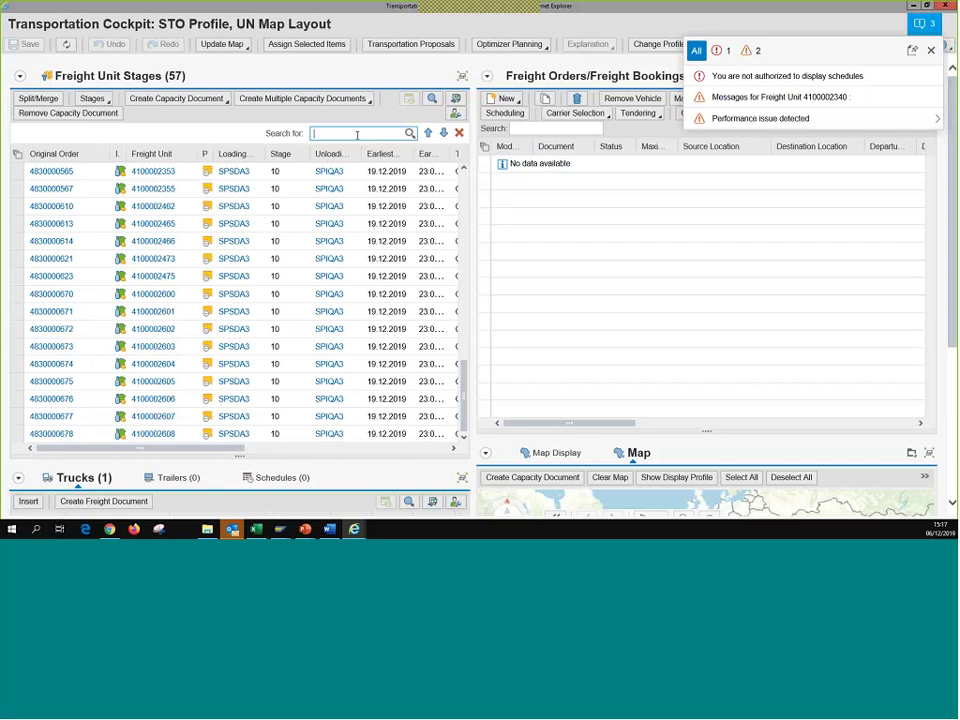
{"action": "type", "text": "4100002610"}
{"action": "key", "text": "Return"}
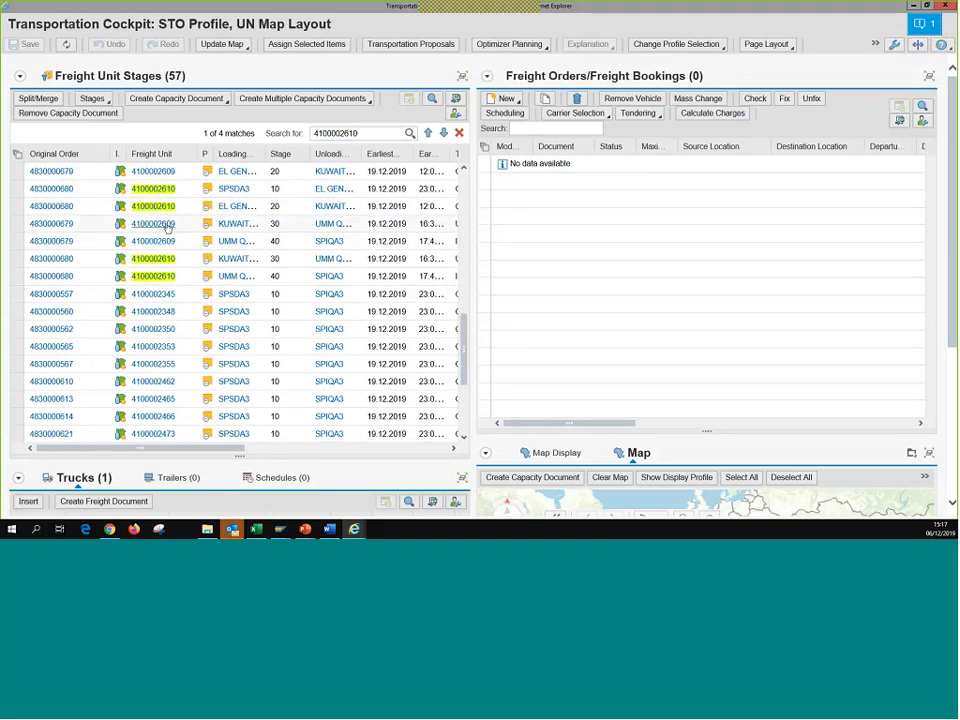
{"action": "scroll", "coordinate": [177, 243], "scroll_direction": "up", "scroll_amount": 1}
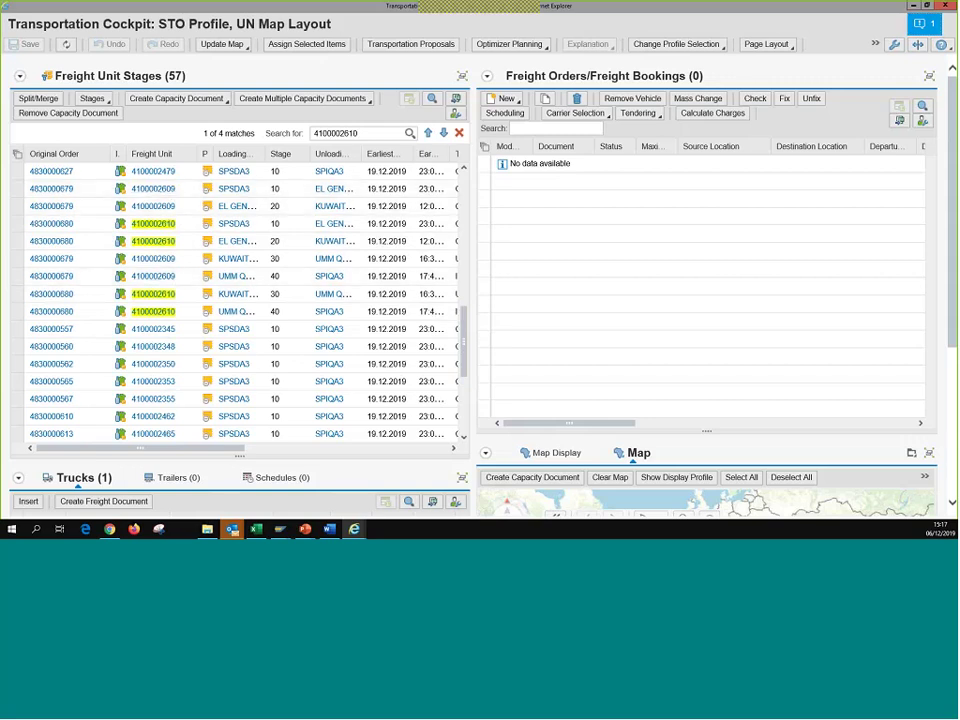
{"action": "left_click", "coordinate": [19, 192]}
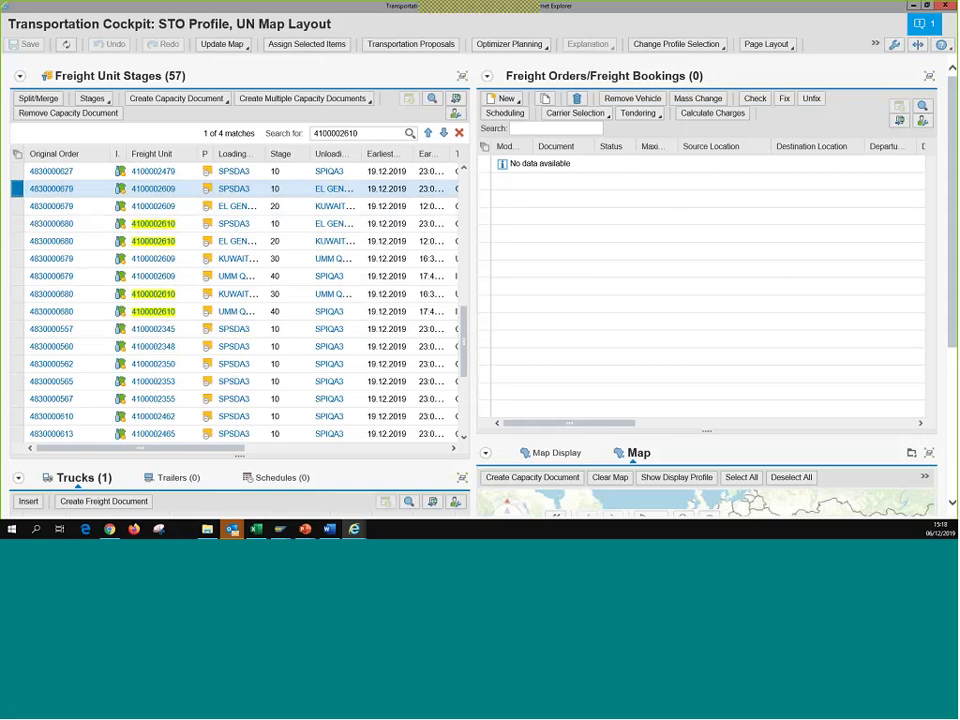
{"action": "left_click", "coordinate": [15, 312], "text": "shift"}
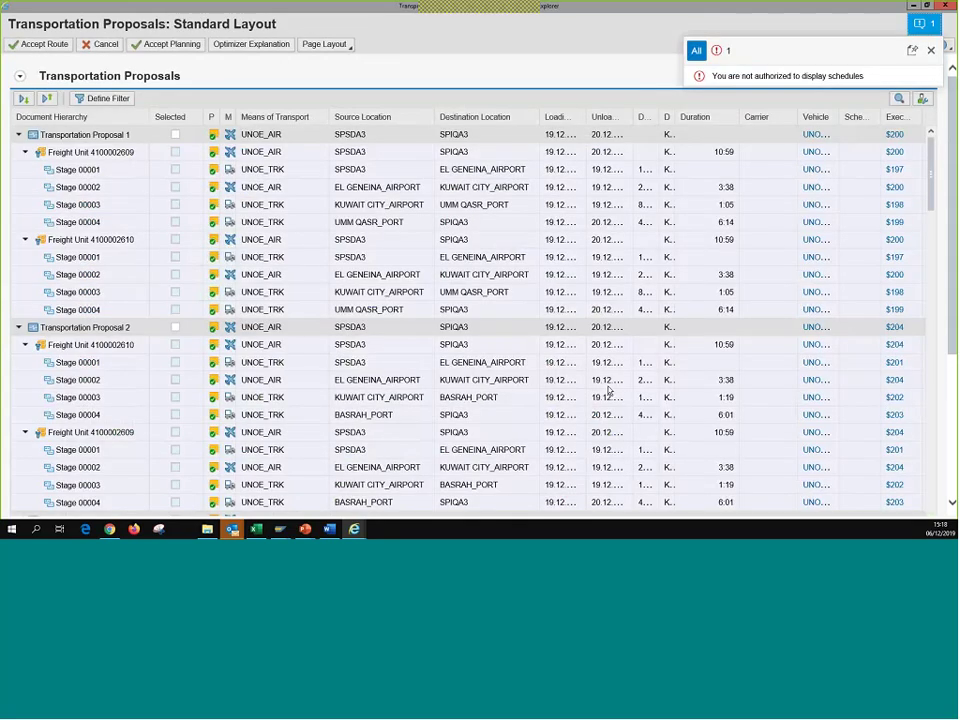
Select Transportation Proposal 8, routed via El Geneina, Zalingei and Kuwait City airports, and accept its planning.
{"action": "scroll", "coordinate": [176, 362], "scroll_direction": "down", "scroll_amount": 1}
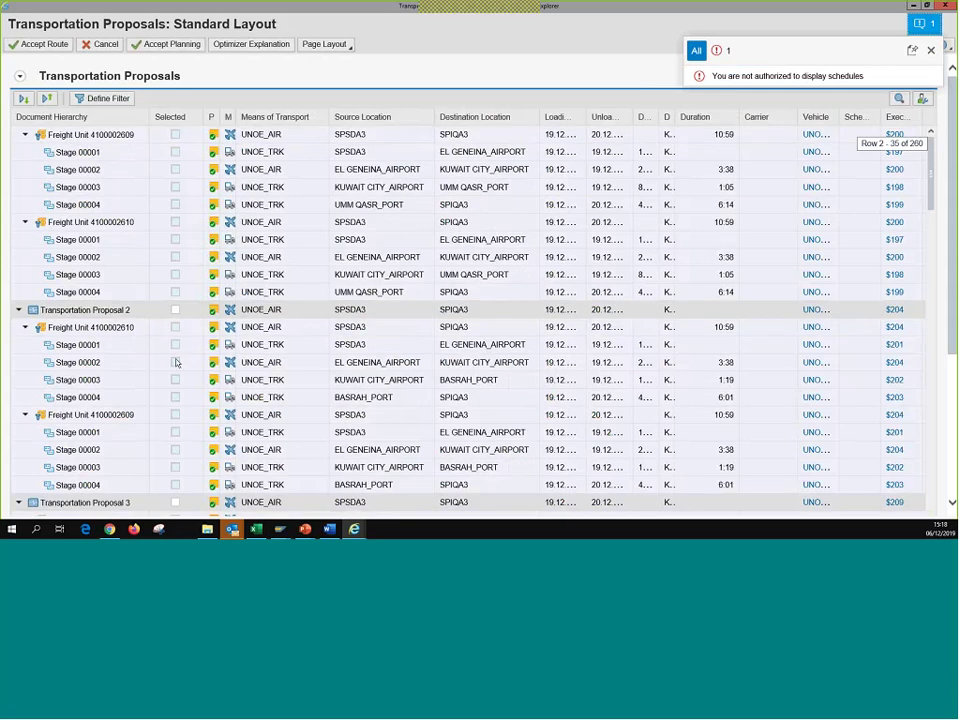
{"action": "scroll", "coordinate": [176, 362], "scroll_direction": "down", "scroll_amount": 10}
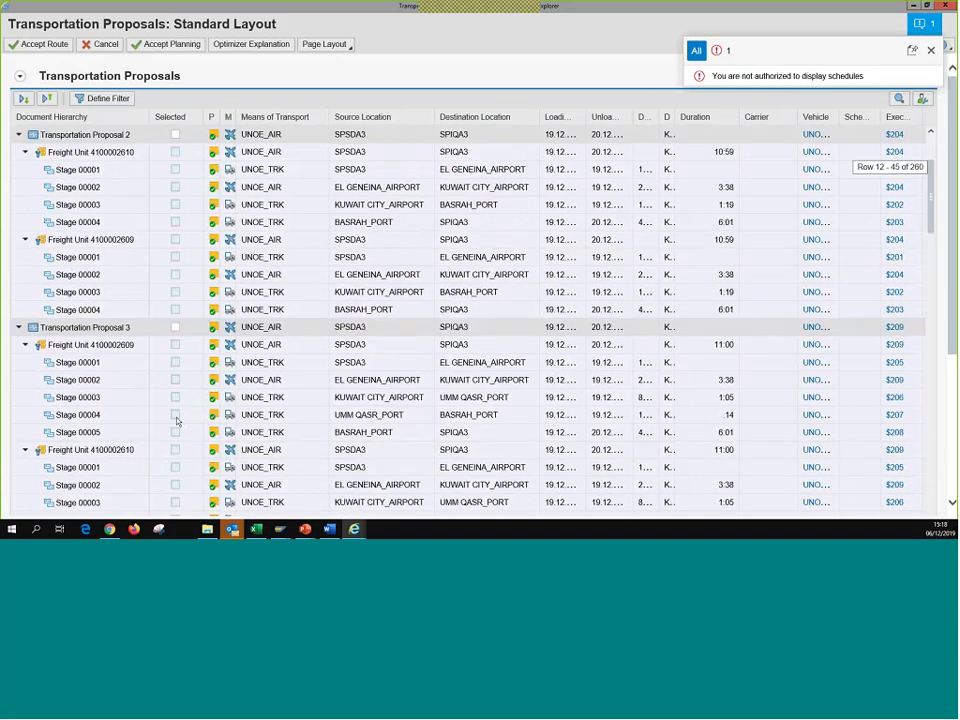
{"action": "scroll", "coordinate": [176, 421], "scroll_direction": "down", "scroll_amount": 5}
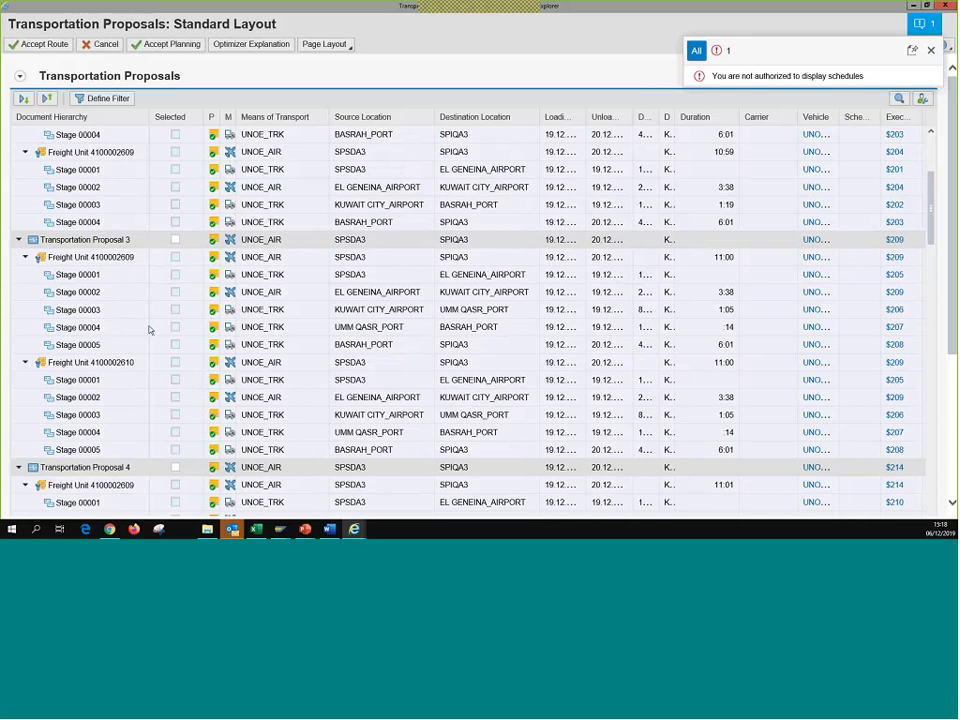
{"action": "left_click_drag", "start_coordinate": [936, 311], "coordinate": [947, 347]}
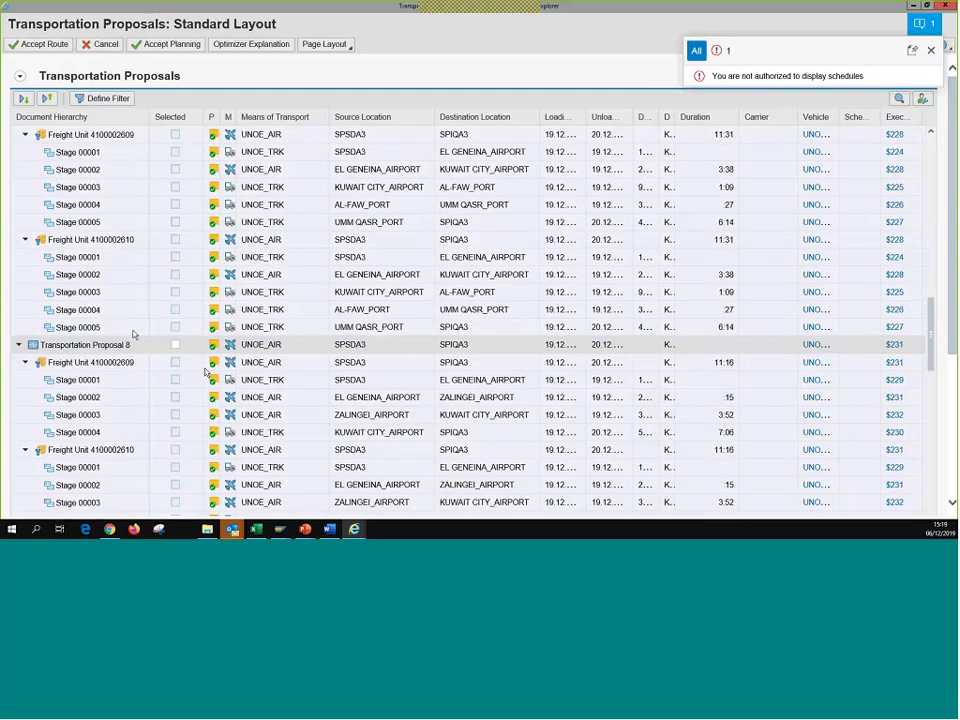
{"action": "left_click", "coordinate": [175, 344]}
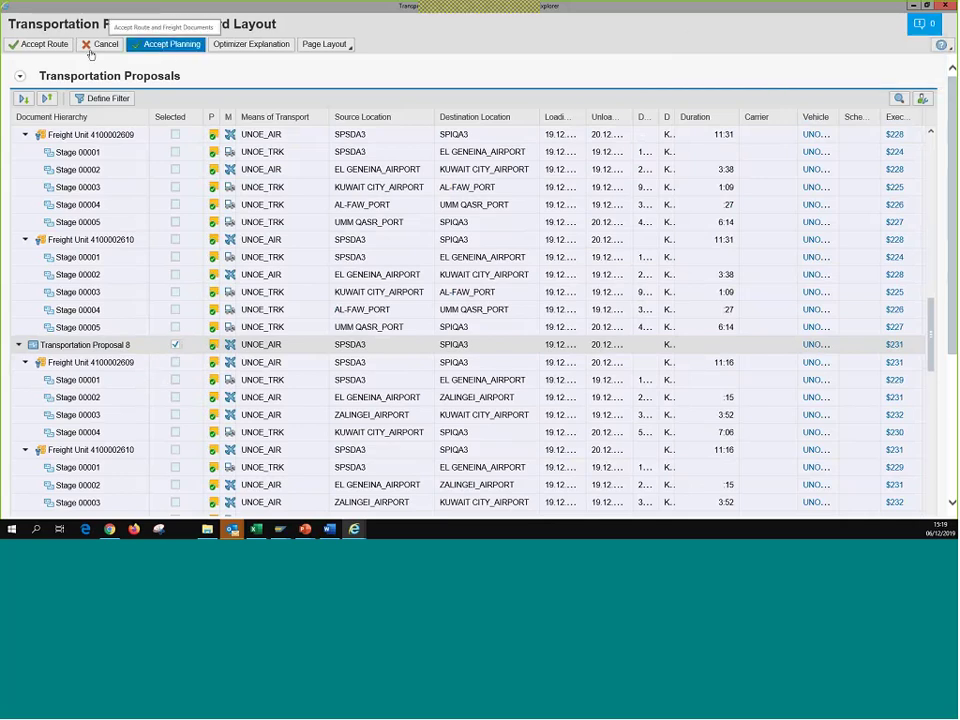
{"action": "left_click", "coordinate": [177, 48]}
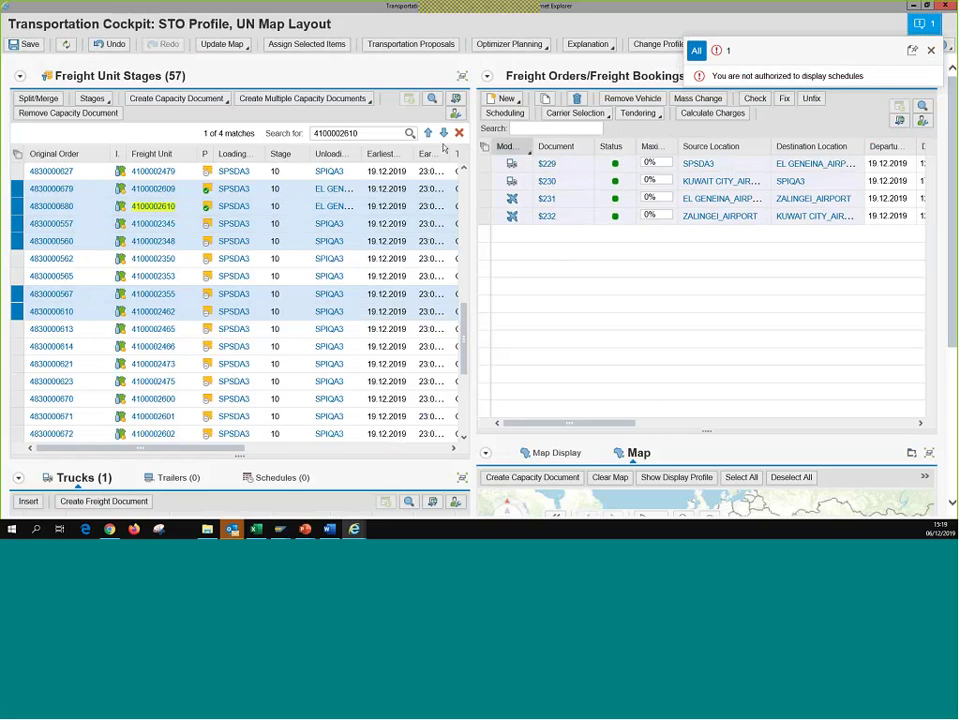
Delete the unsaved air freight document from Zalingei airport to Kuwait City airport and confirm the deletion.
{"action": "left_click", "coordinate": [485, 147]}
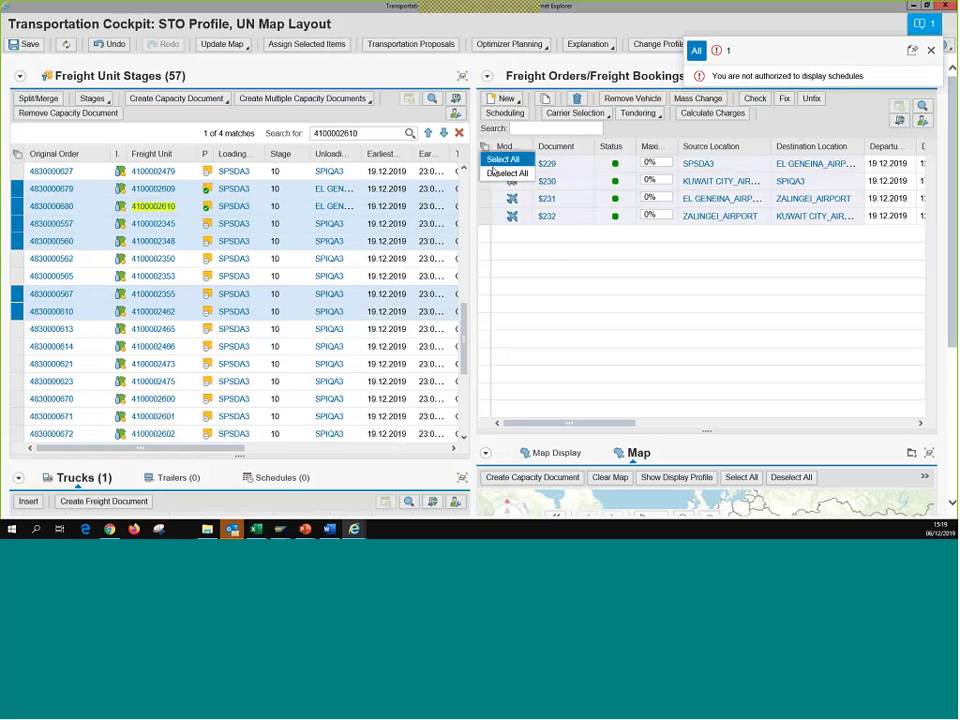
{"action": "left_click", "coordinate": [494, 172]}
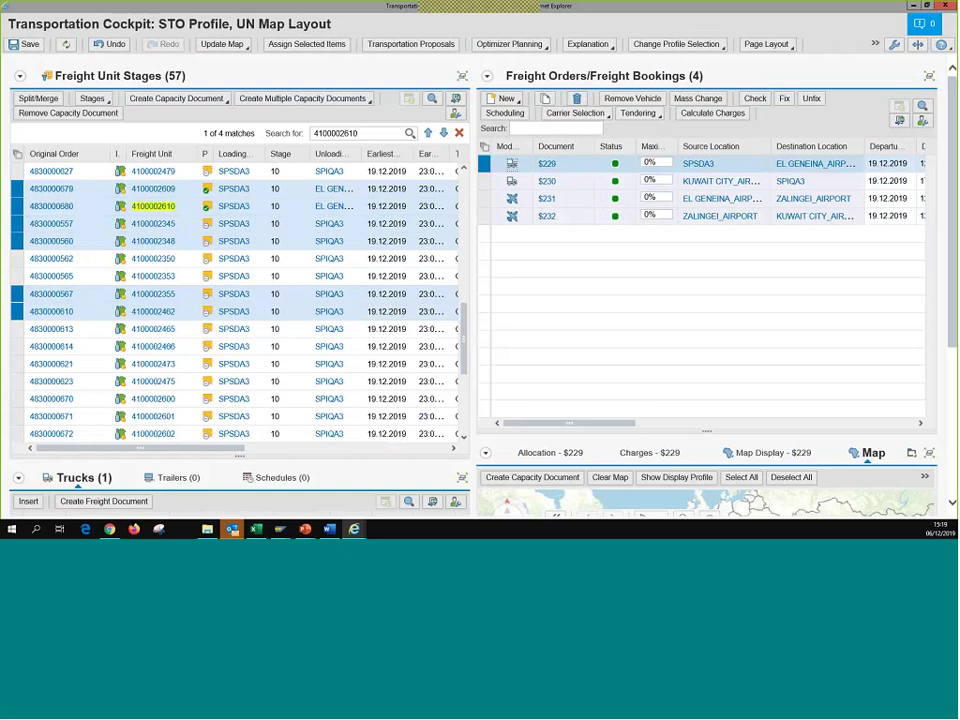
{"action": "left_click", "coordinate": [547, 216]}
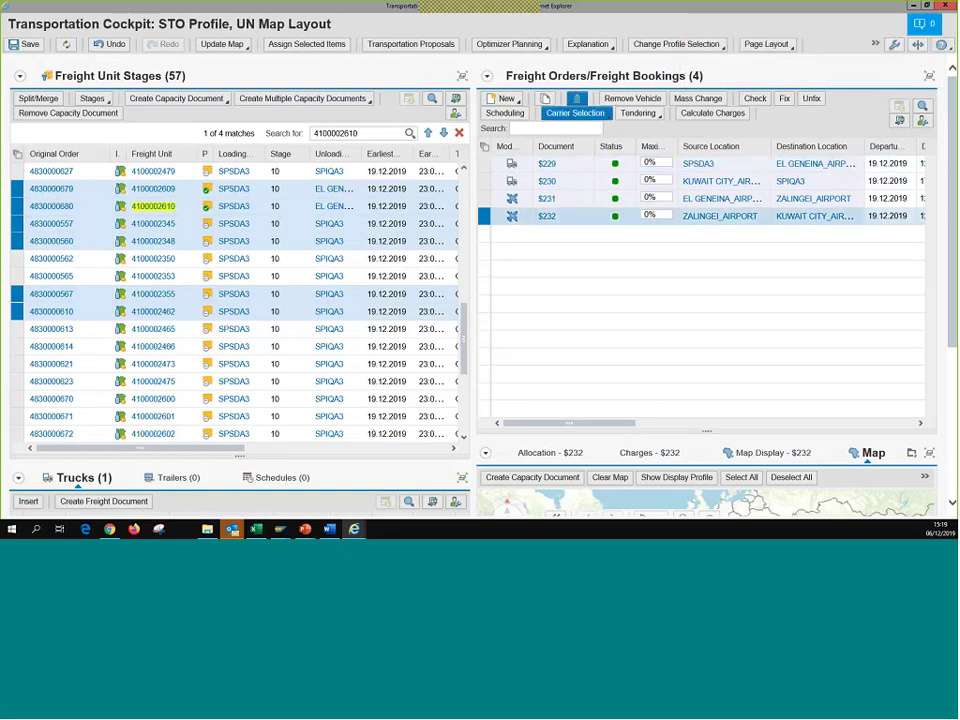
{"action": "left_click", "coordinate": [577, 98]}
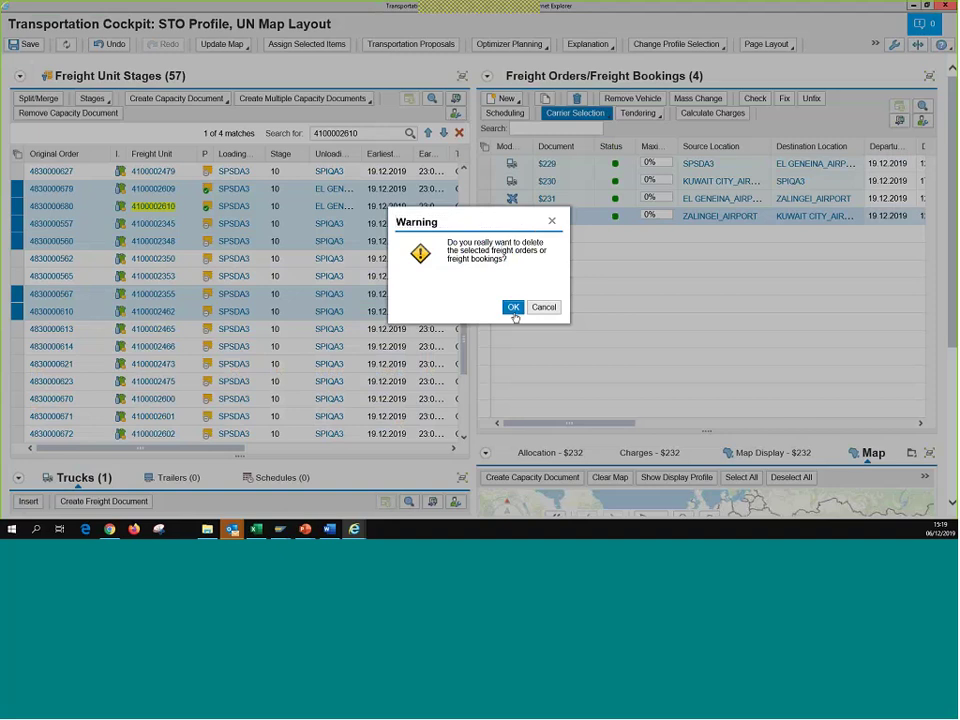
{"action": "left_click", "coordinate": [513, 307]}
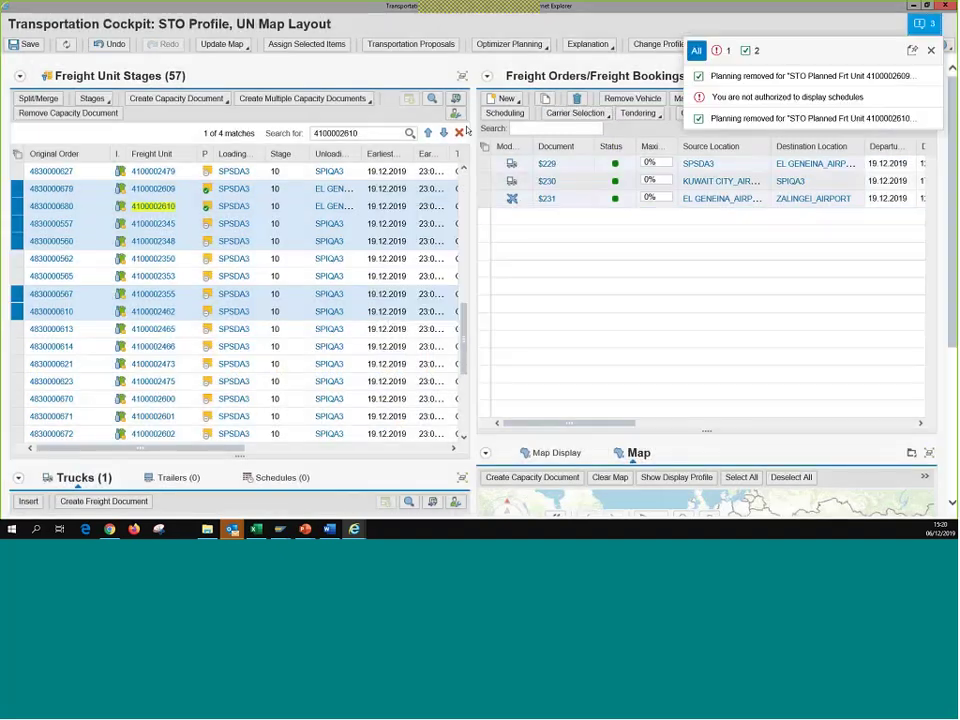
Select all remaining unsaved freight orders and freight bookings and delete them, confirming the deletion.
{"action": "left_click", "coordinate": [485, 148]}
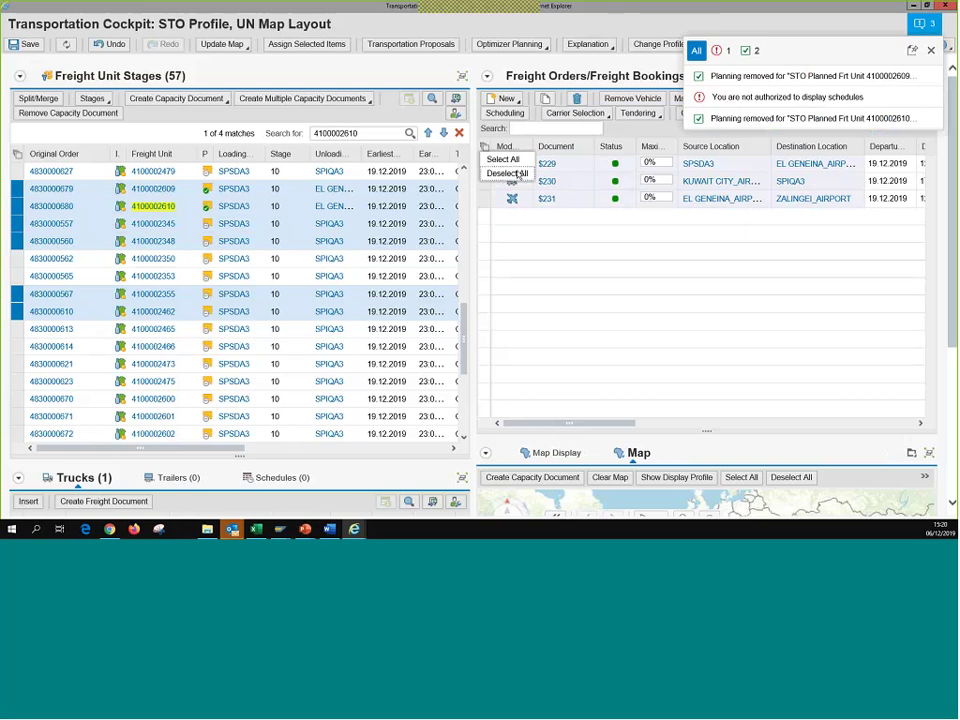
{"action": "left_click", "coordinate": [569, 148]}
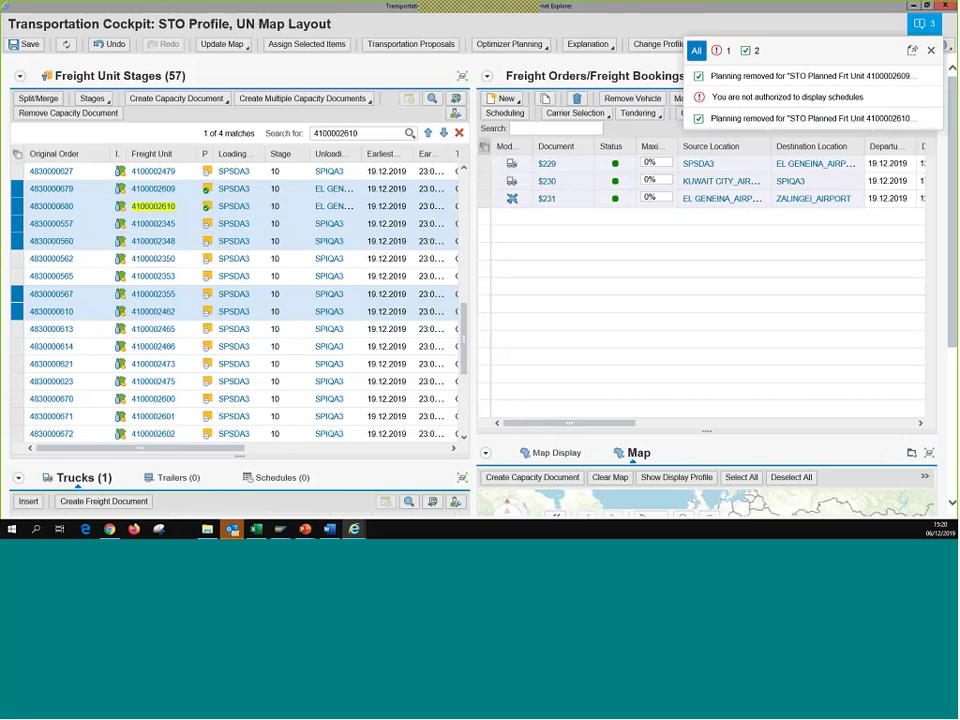
{"action": "left_click", "coordinate": [578, 99]}
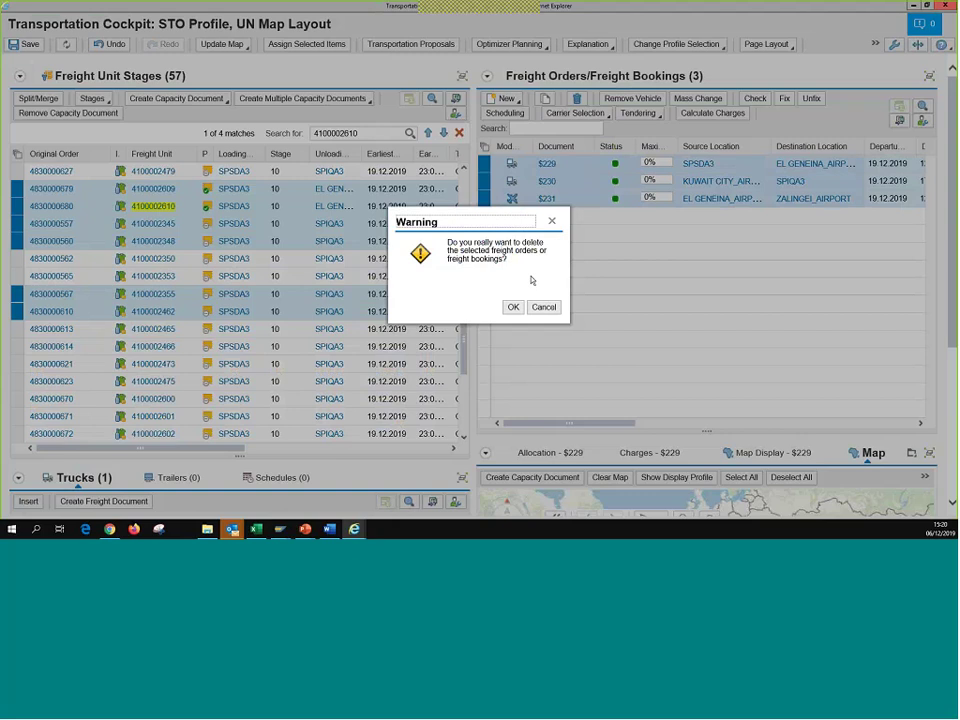
{"action": "key", "text": "Return"}
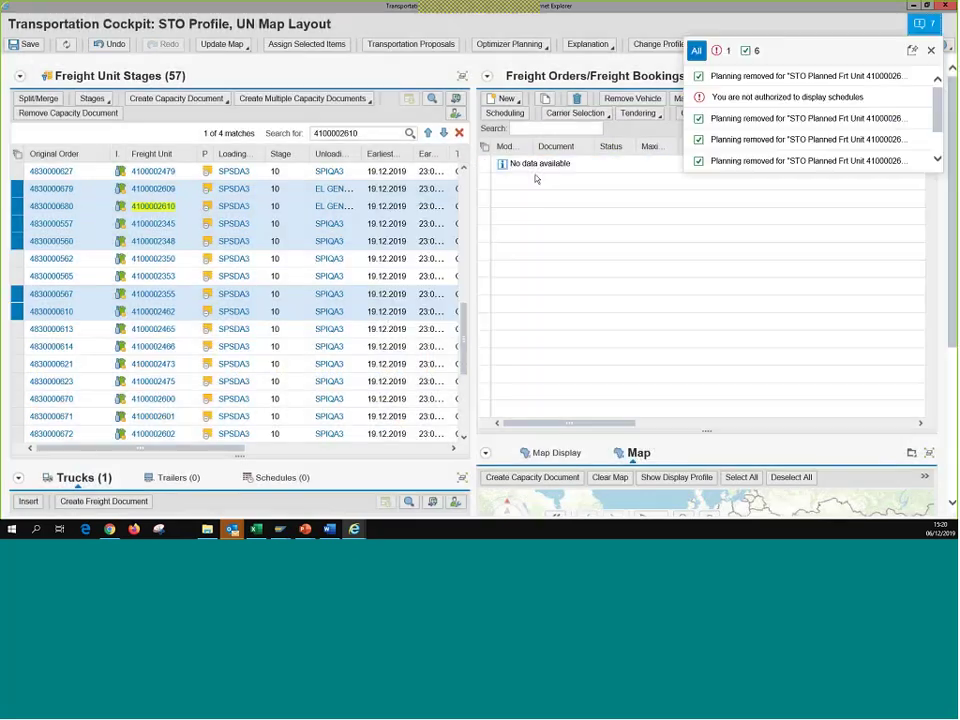
{"action": "left_click", "coordinate": [561, 228]}
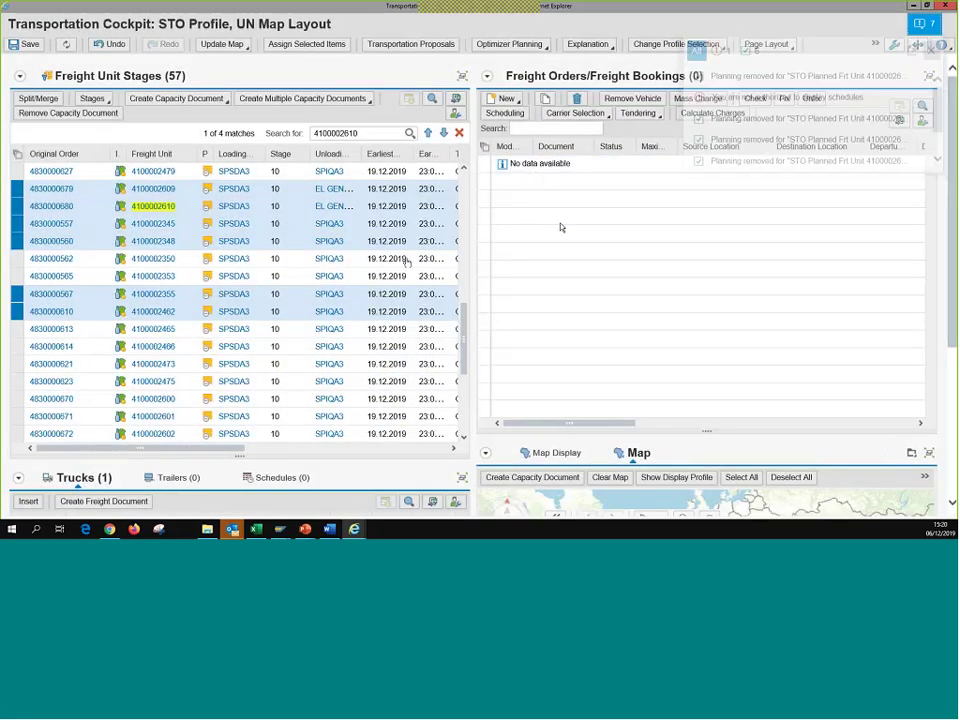
{"action": "left_click", "coordinate": [154, 226]}
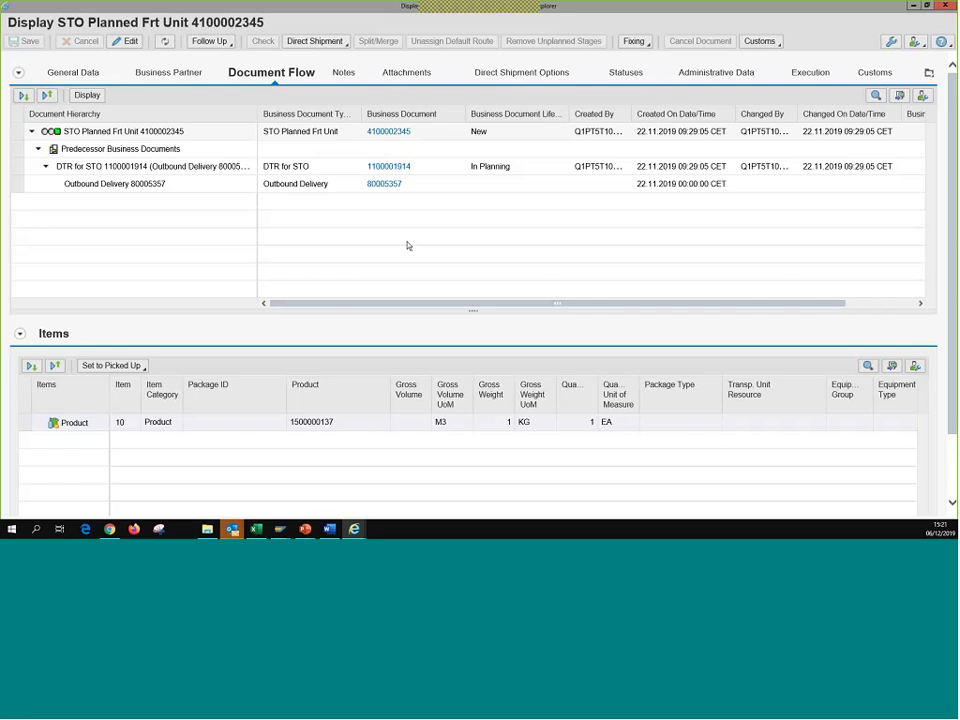
{"action": "key", "text": "ctrl+F1"}
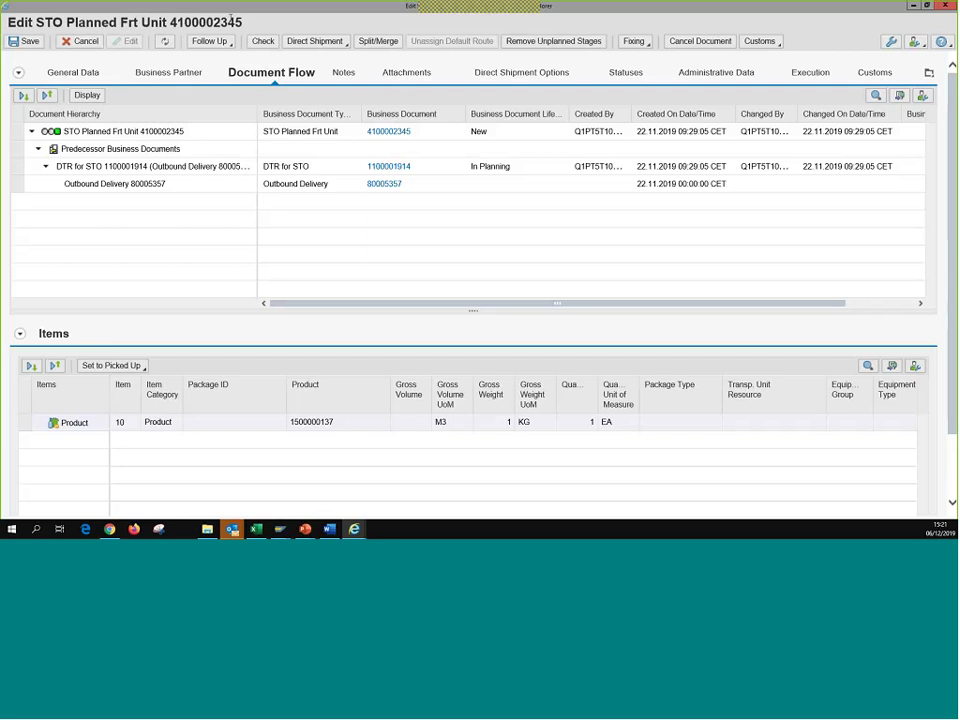
{"action": "left_click", "coordinate": [703, 45]}
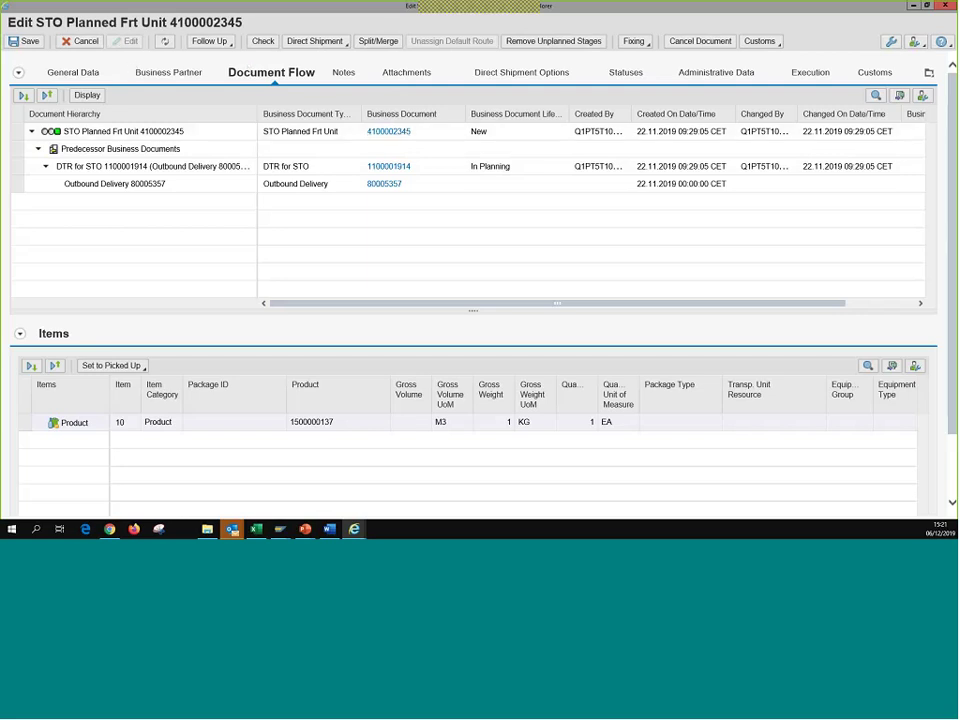
{"action": "double_click", "coordinate": [205, 22]}
{"action": "left_click", "coordinate": [719, 45]}
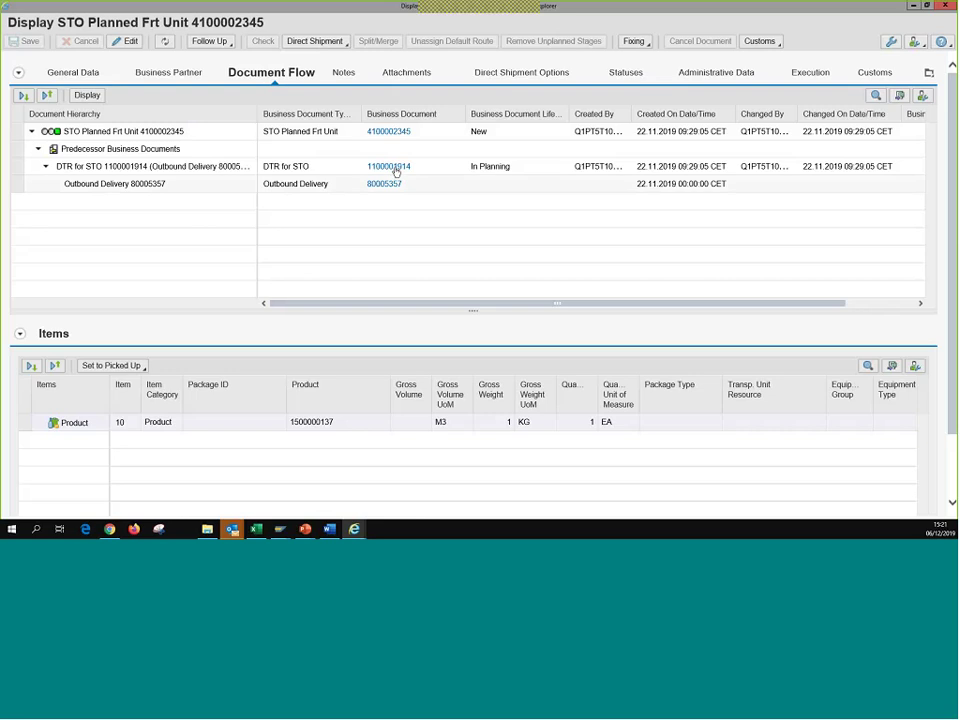
Add a manual block to the predecessor DTR for STO, review the available block reasons, and leave without saving.
{"action": "left_click", "coordinate": [390, 168]}
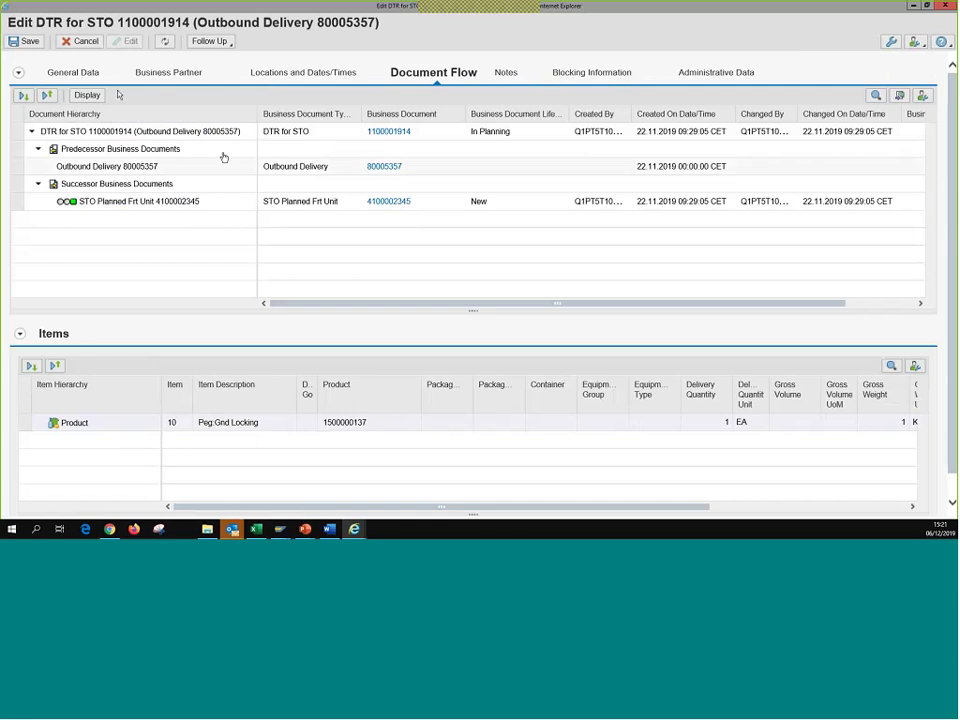
{"action": "left_click", "coordinate": [606, 80]}
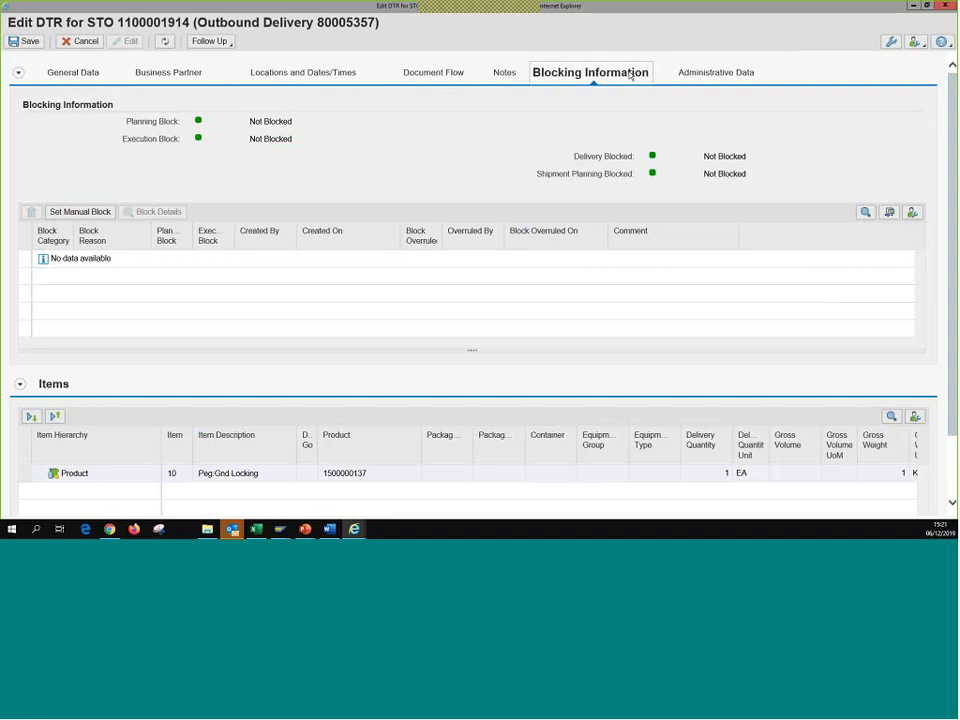
{"action": "left_click", "coordinate": [80, 212]}
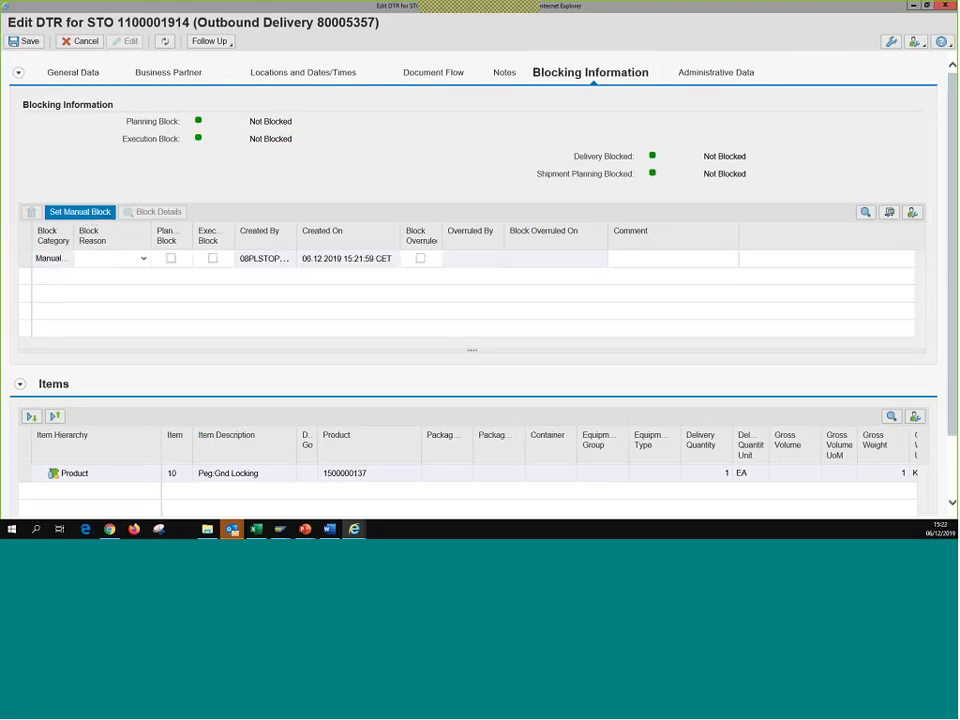
{"action": "left_click", "coordinate": [143, 260]}
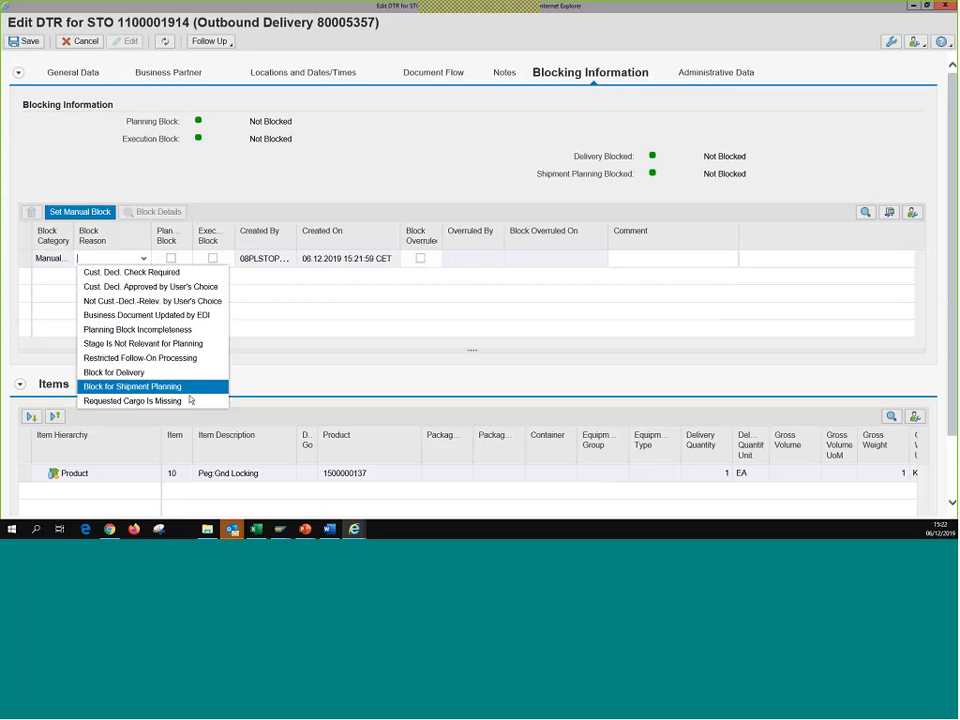
{"action": "left_click", "coordinate": [326, 305]}
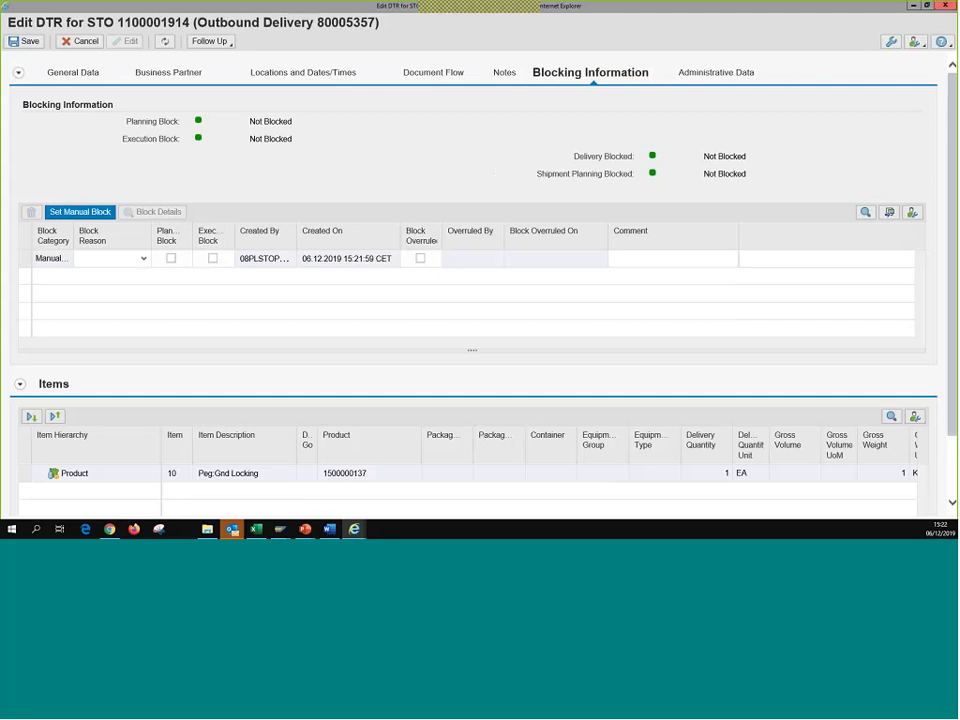
{"action": "left_click", "coordinate": [945, 6]}
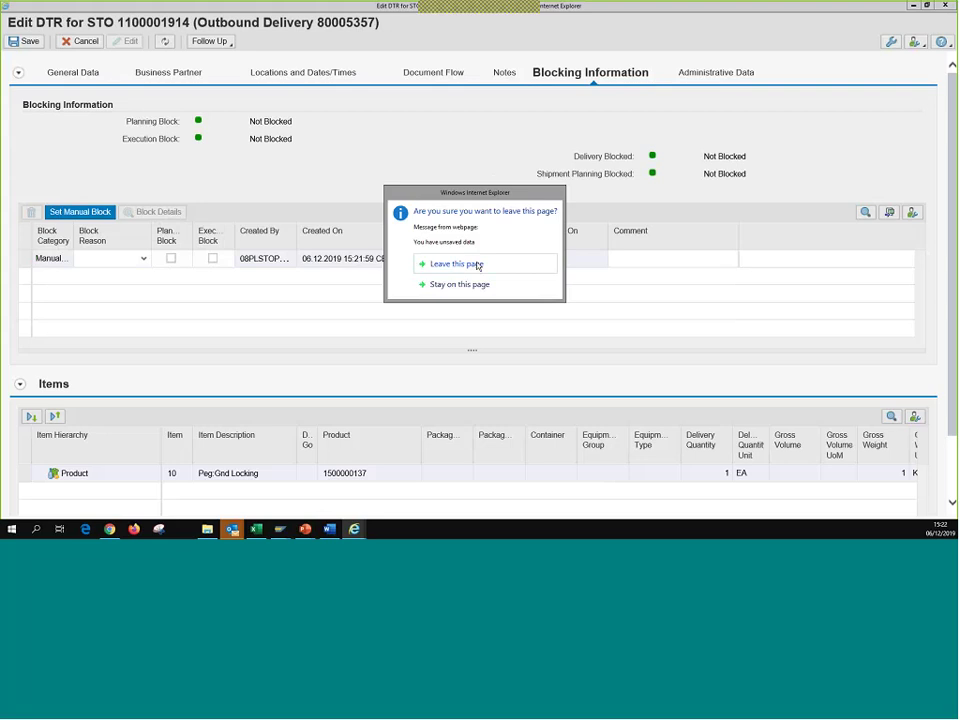
{"action": "left_click", "coordinate": [479, 265]}
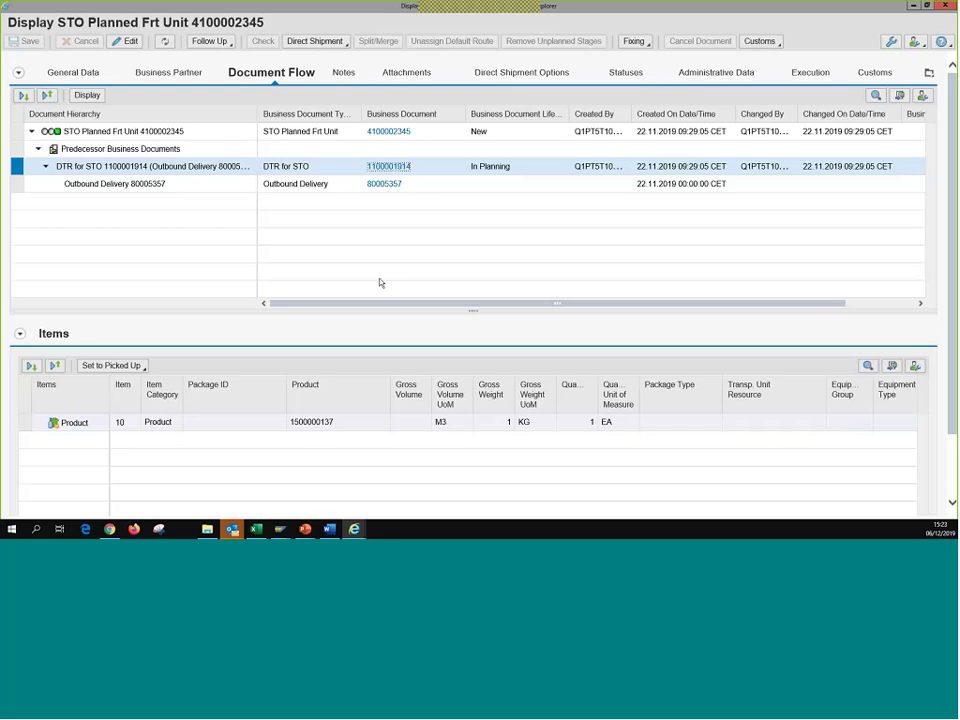
{"action": "left_click", "coordinate": [401, 133]}
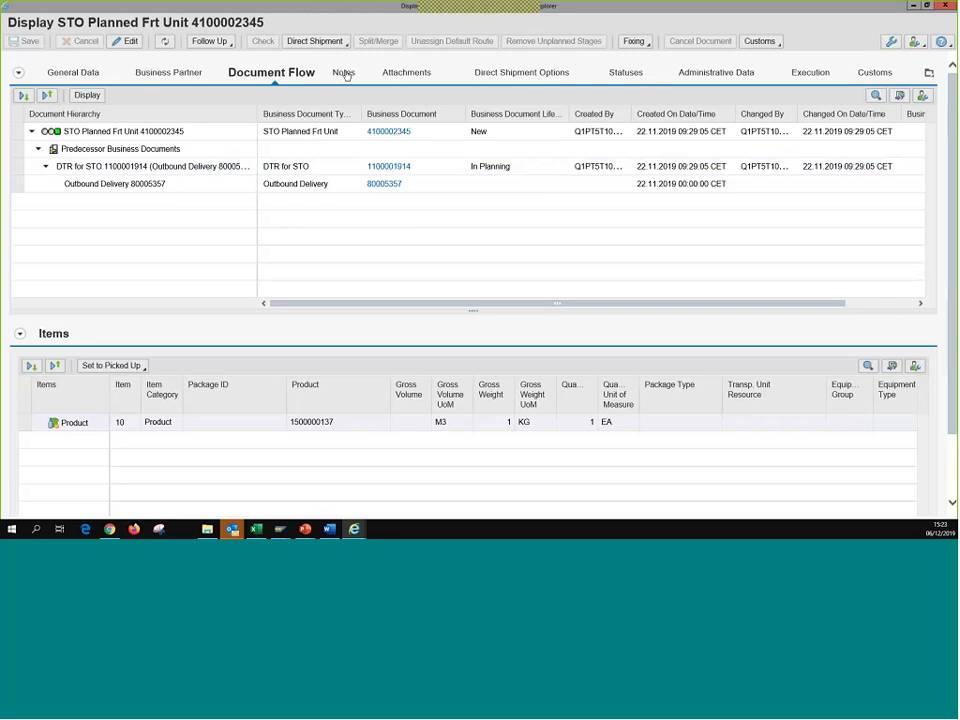
{"action": "left_click", "coordinate": [928, 72]}
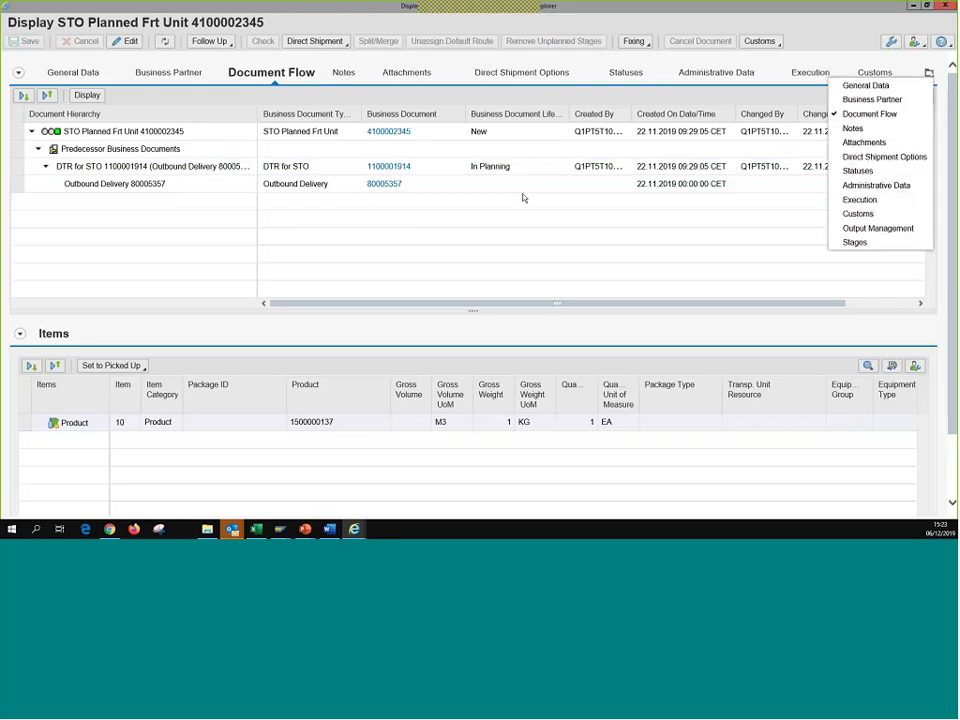
{"action": "left_click", "coordinate": [130, 42]}
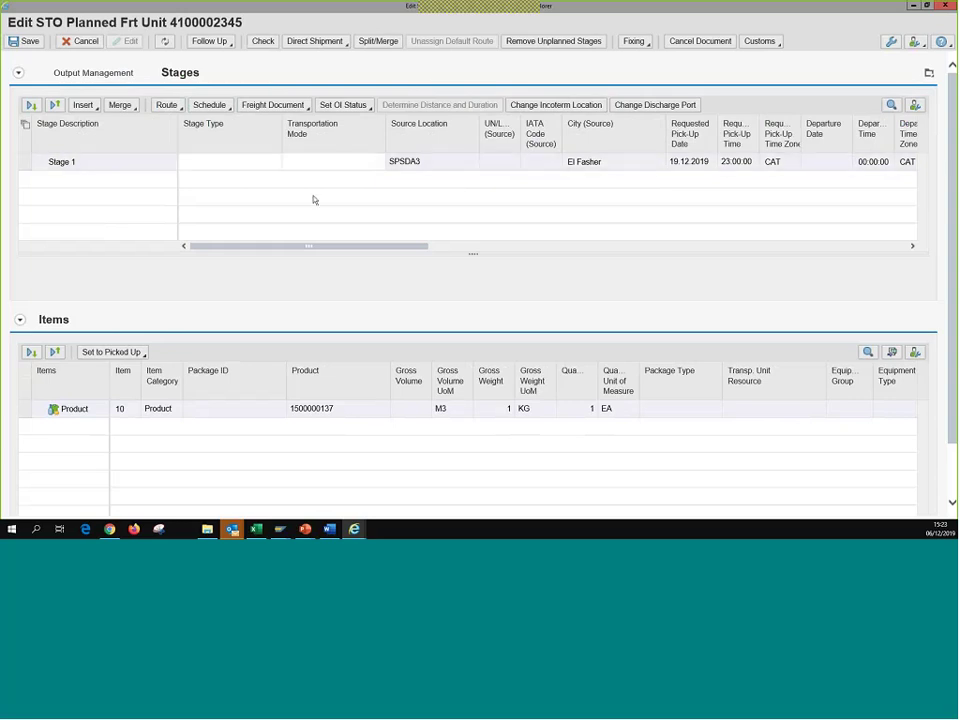
{"action": "left_click", "coordinate": [86, 42]}
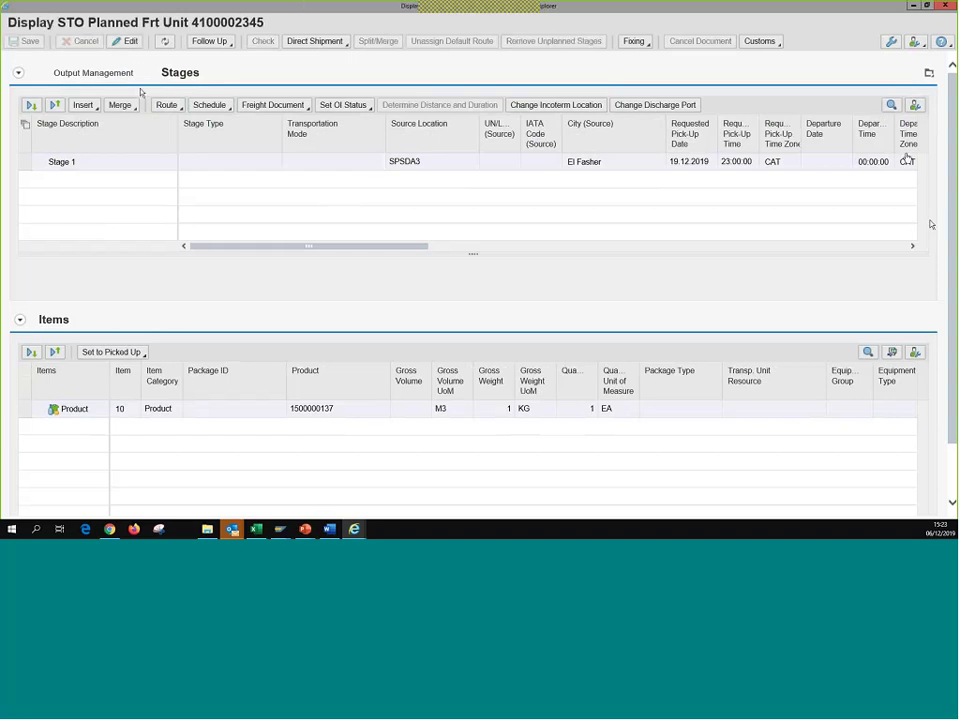
{"action": "left_click", "coordinate": [929, 73]}
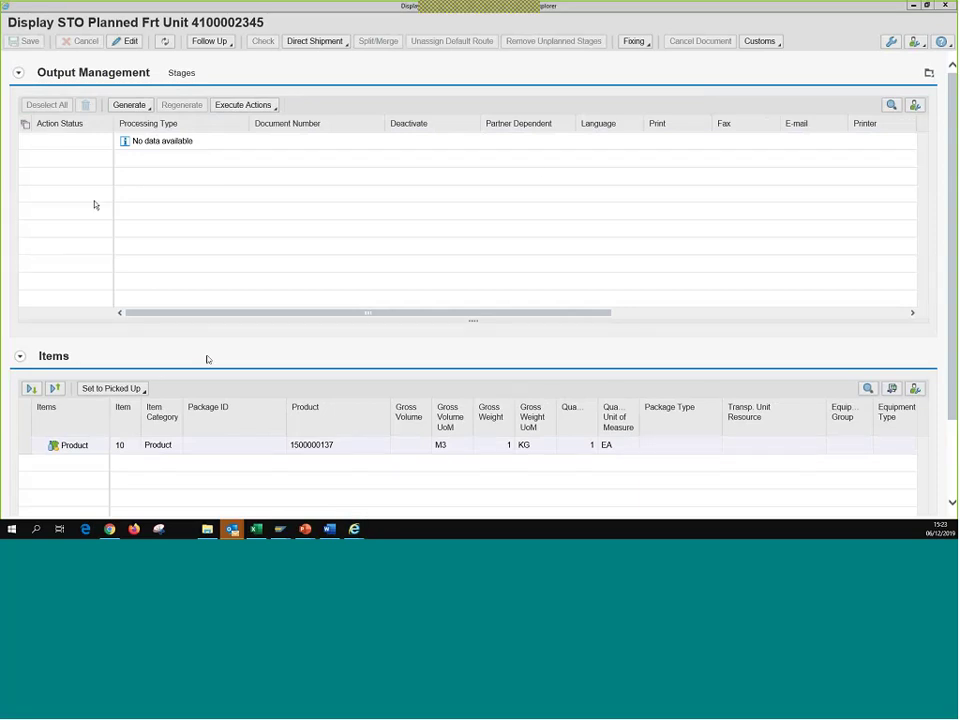
Switch to Freight Order Management in SAP NetWeaver Business Client and close the freight unit and cockpit windows, discarding unsaved data.
{"action": "key", "text": "alt+Tab"}
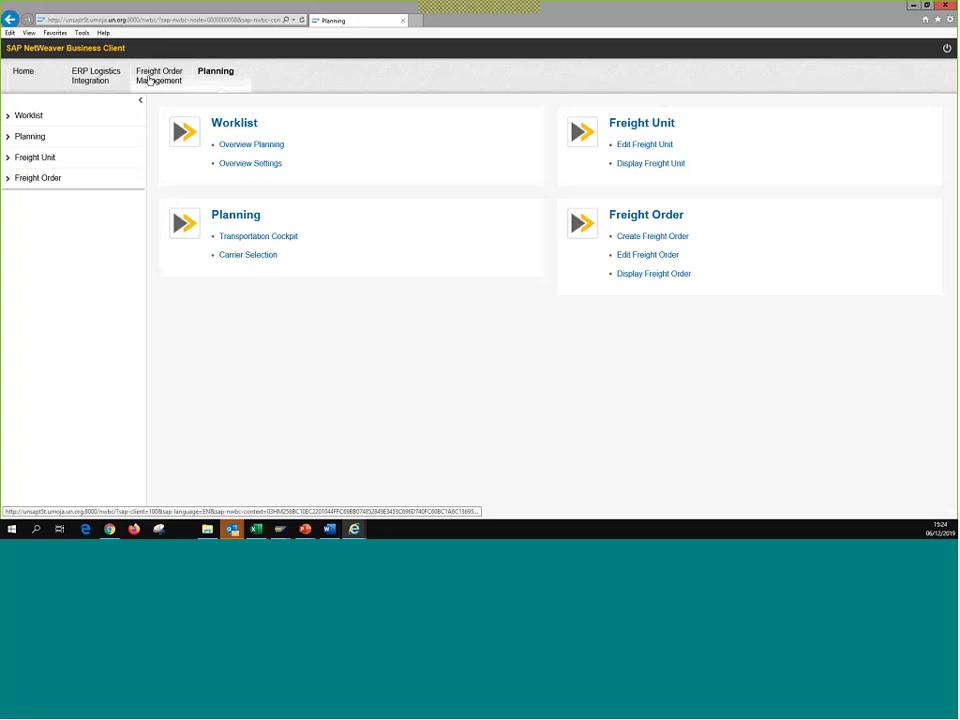
{"action": "left_click", "coordinate": [149, 80]}
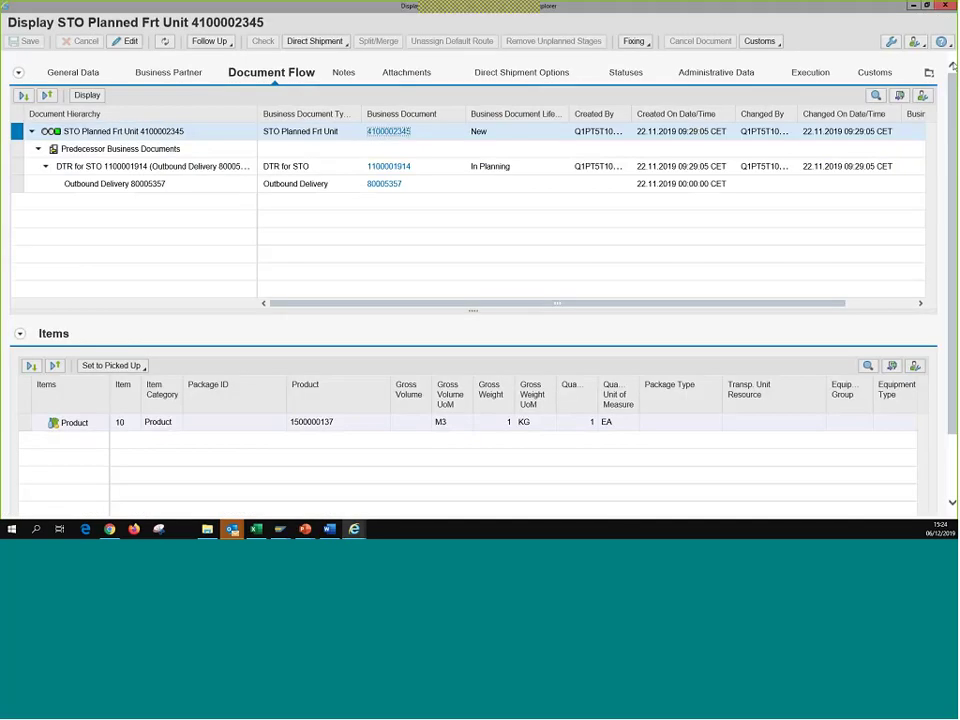
{"action": "left_click", "coordinate": [945, 7]}
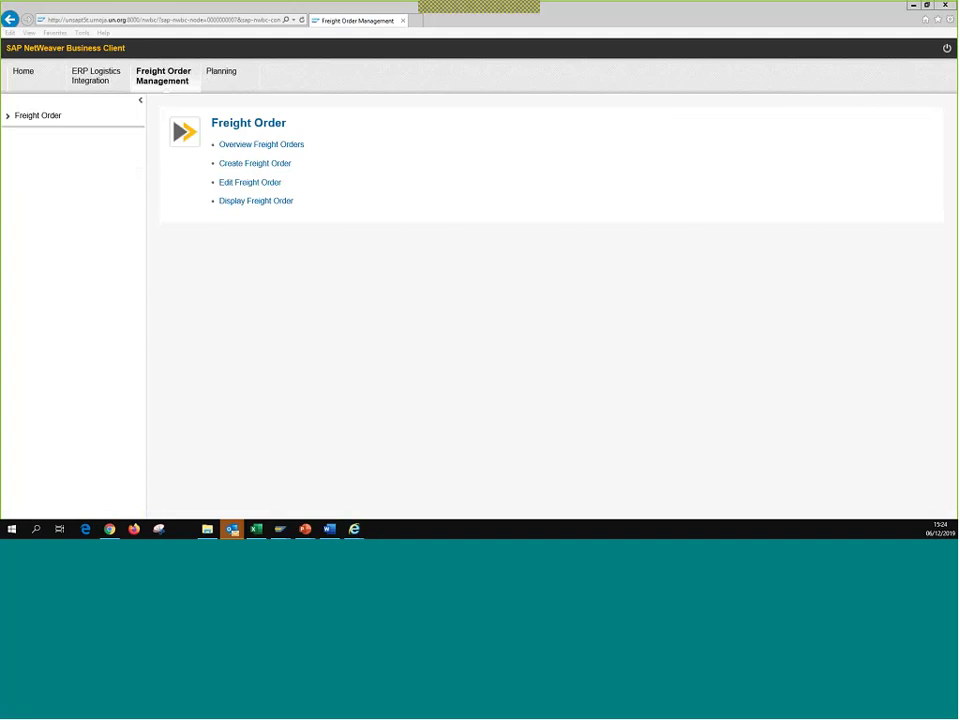
{"action": "left_click", "coordinate": [945, 5]}
{"action": "left_click", "coordinate": [945, 5]}
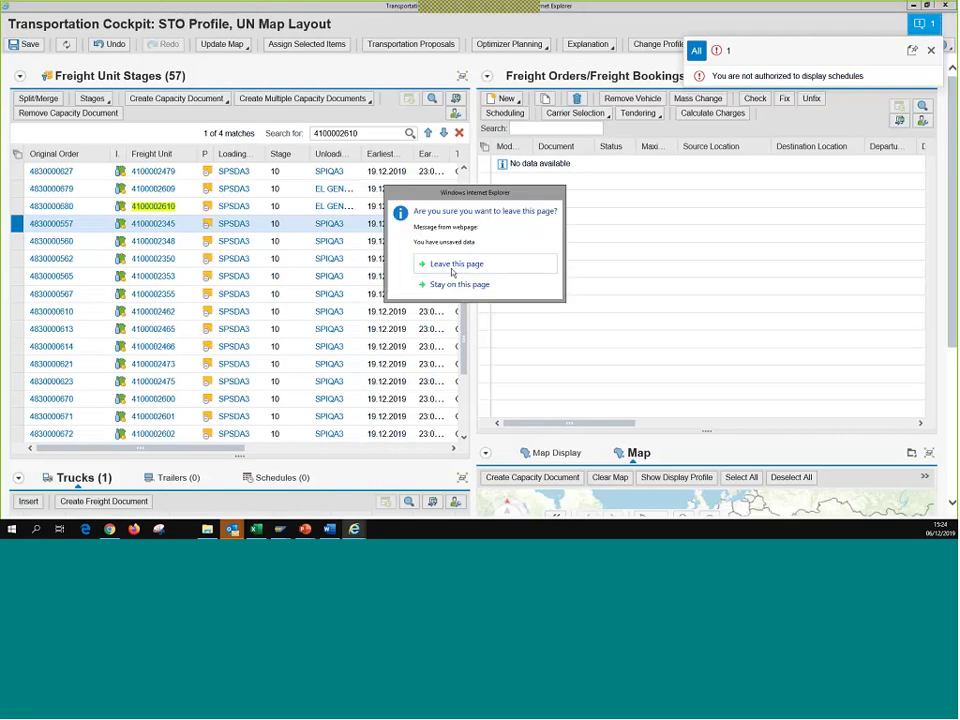
{"action": "left_click", "coordinate": [452, 266]}
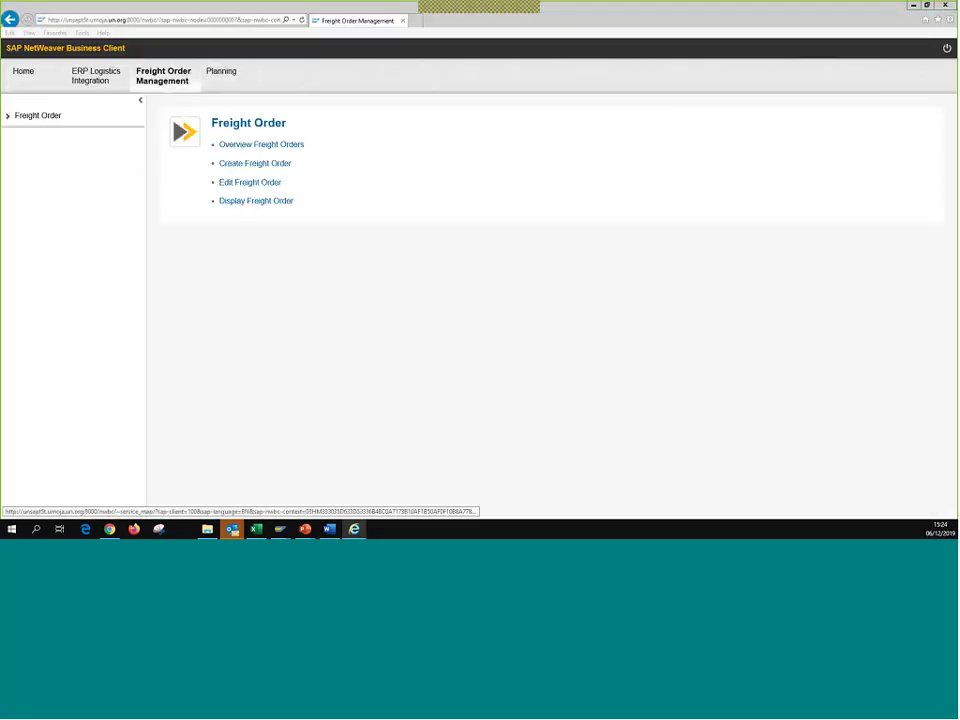
Open the freight orders overview and start changing the criteria of the All Freight Orders query.
{"action": "left_click", "coordinate": [261, 144]}
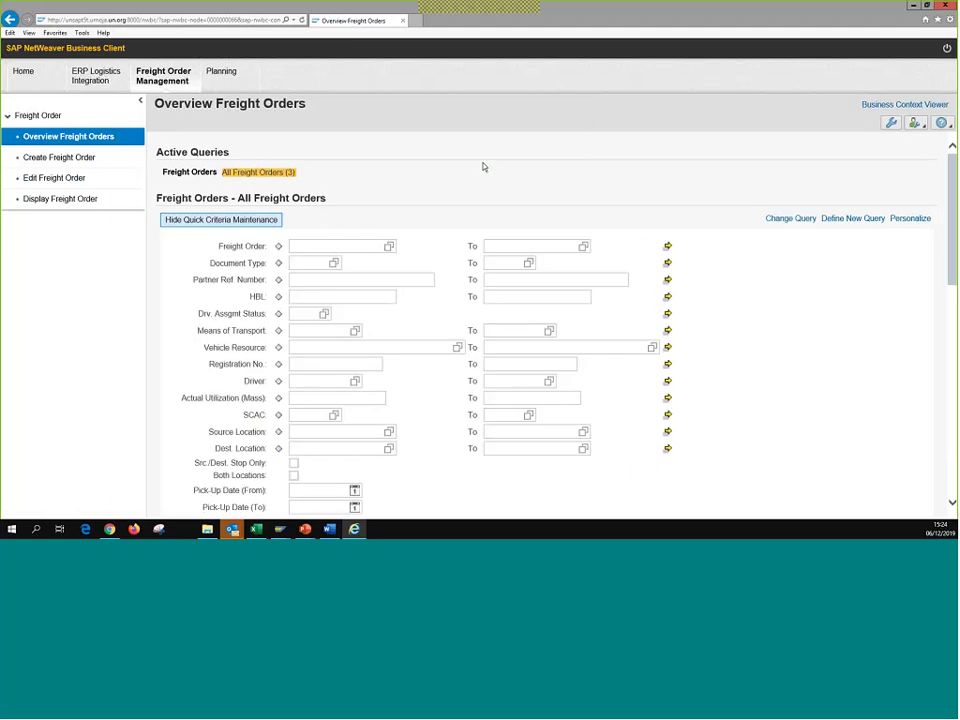
{"action": "scroll", "coordinate": [793, 167], "scroll_direction": "down", "scroll_amount": 1}
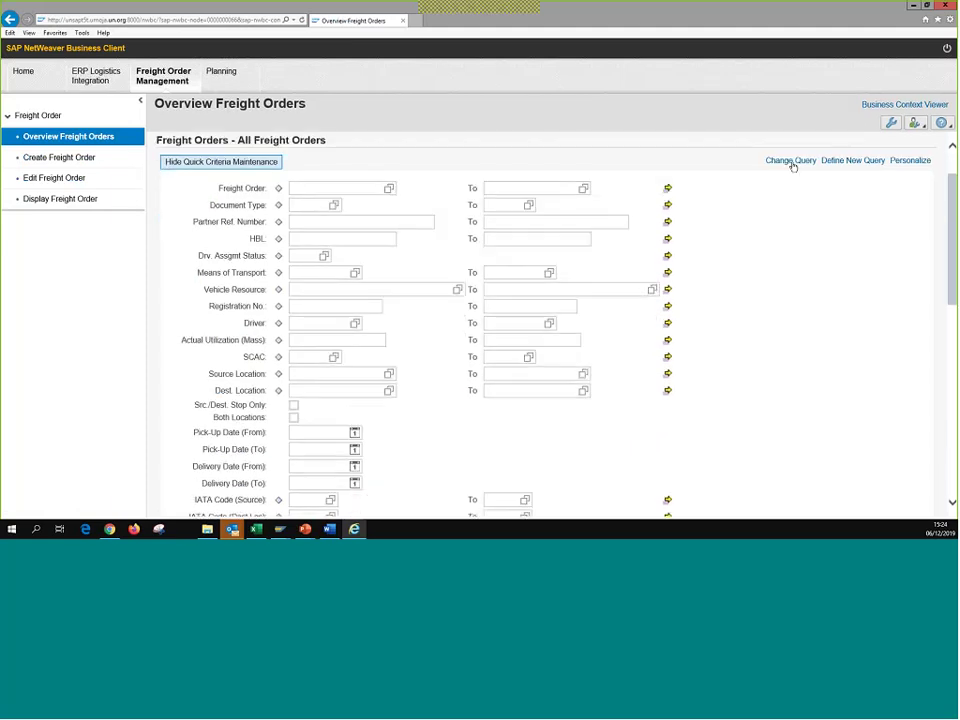
{"action": "left_click", "coordinate": [790, 161]}
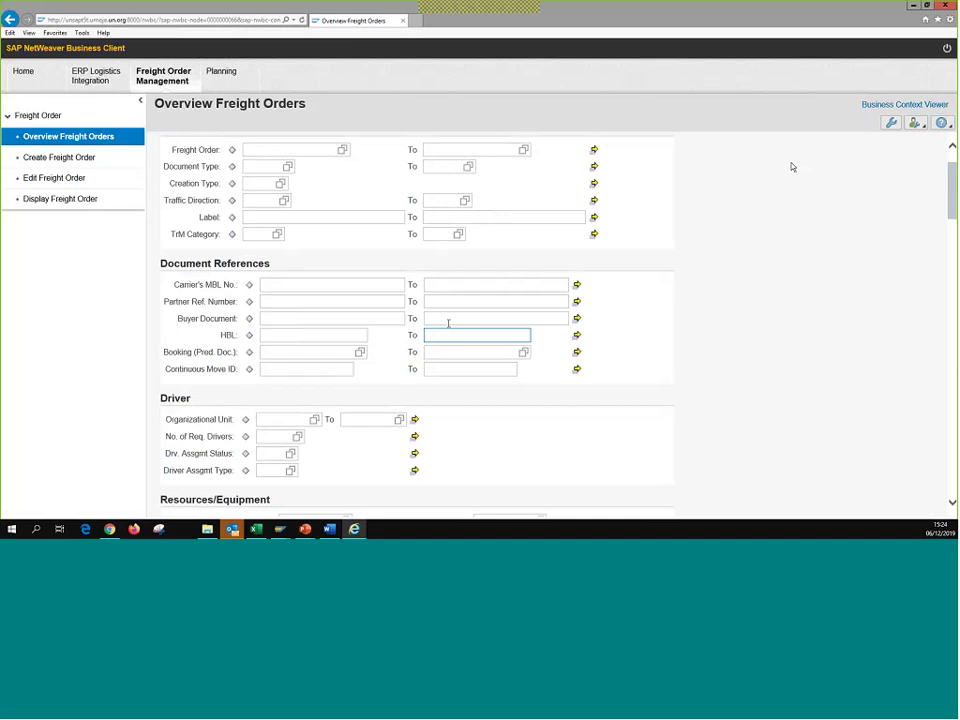
Review the freight order query criteria down to Administrative Data and check the search help for Created By, leaving without choosing a user.
{"action": "scroll", "coordinate": [448, 326], "scroll_direction": "down", "scroll_amount": 3}
{"action": "scroll", "coordinate": [448, 326], "scroll_direction": "down", "scroll_amount": 3}
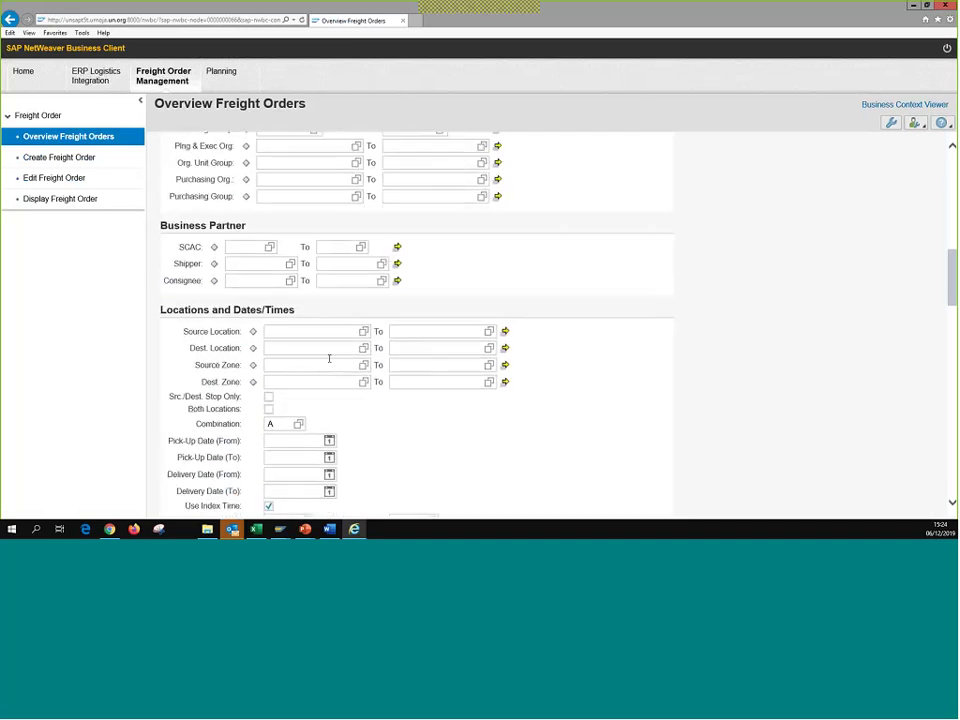
{"action": "scroll", "coordinate": [392, 376], "scroll_direction": "down", "scroll_amount": 3}
{"action": "scroll", "coordinate": [392, 379], "scroll_direction": "down", "scroll_amount": 3}
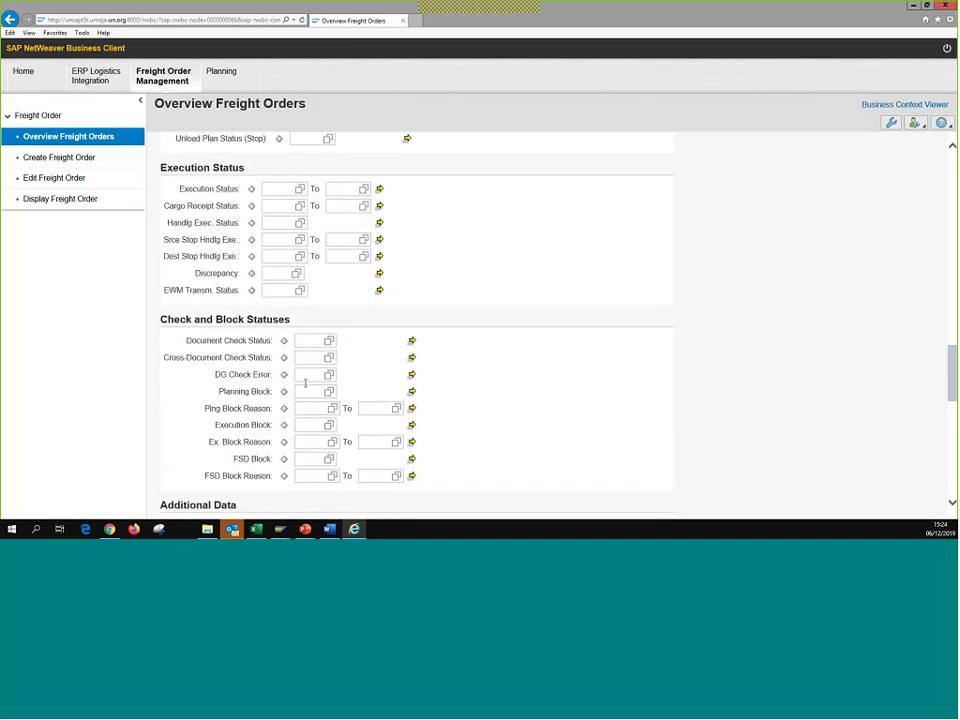
{"action": "scroll", "coordinate": [305, 383], "scroll_direction": "down", "scroll_amount": 3}
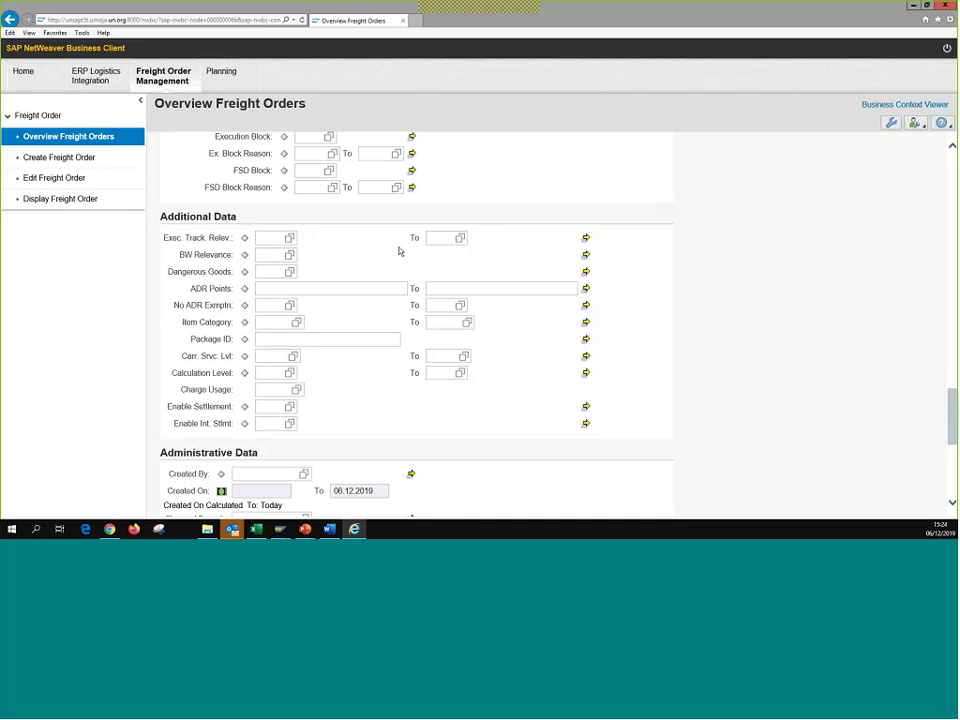
{"action": "scroll", "coordinate": [399, 251], "scroll_direction": "down", "scroll_amount": 2}
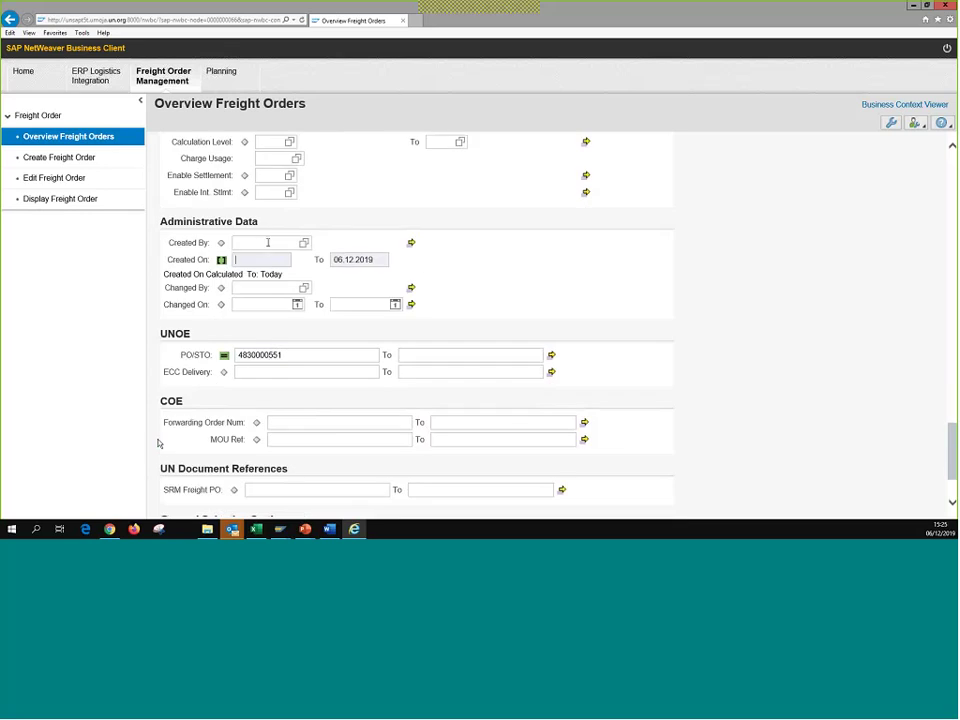
{"action": "left_click", "coordinate": [302, 243]}
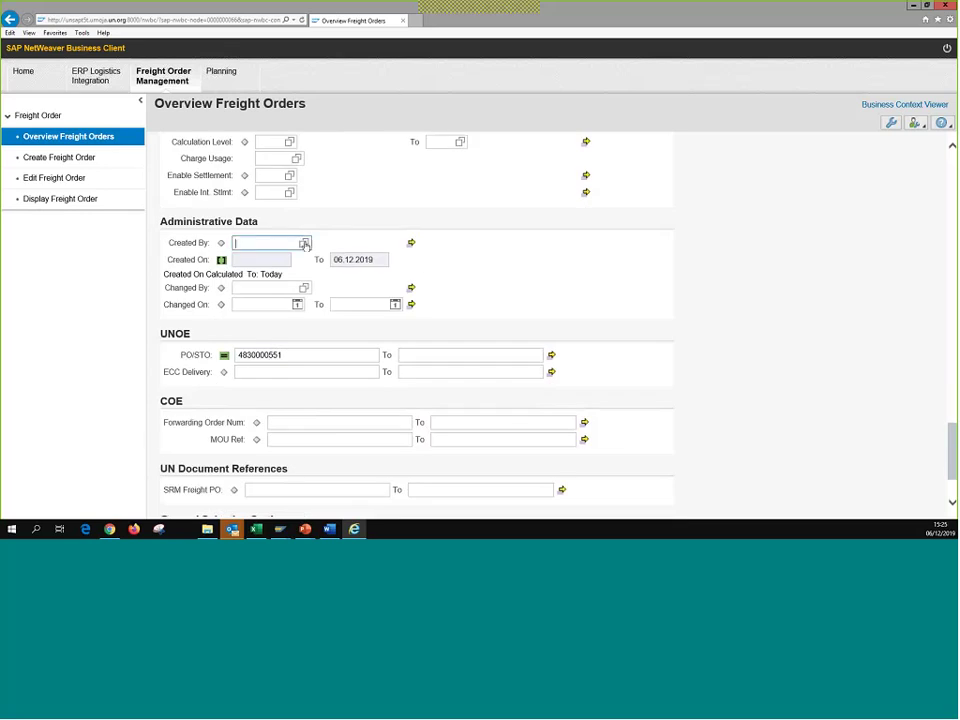
{"action": "left_click", "coordinate": [304, 243]}
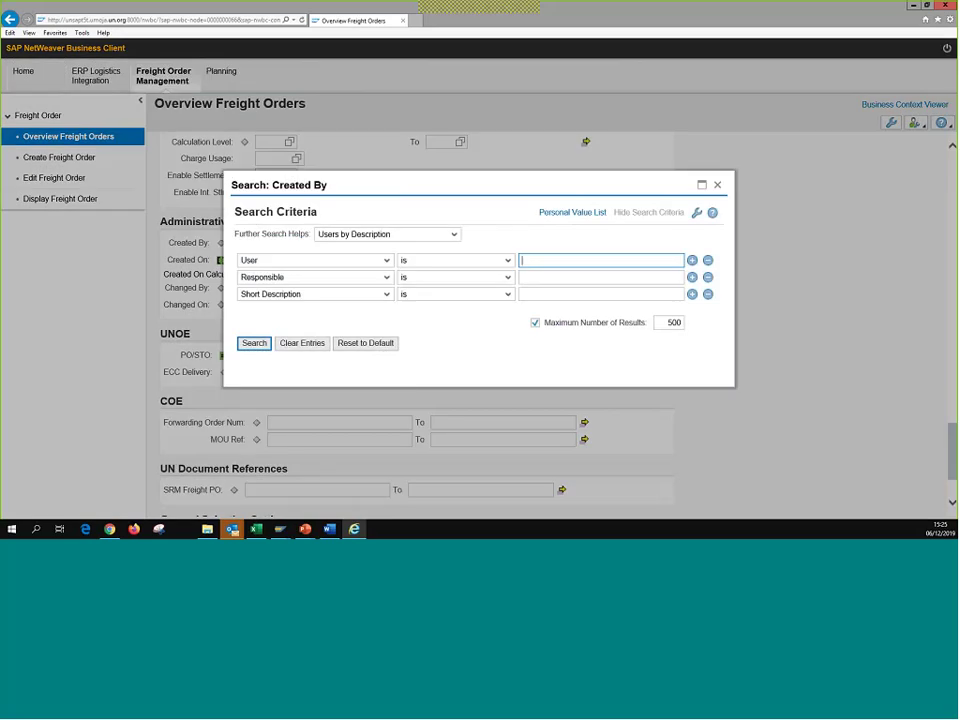
{"action": "left_click", "coordinate": [716, 186]}
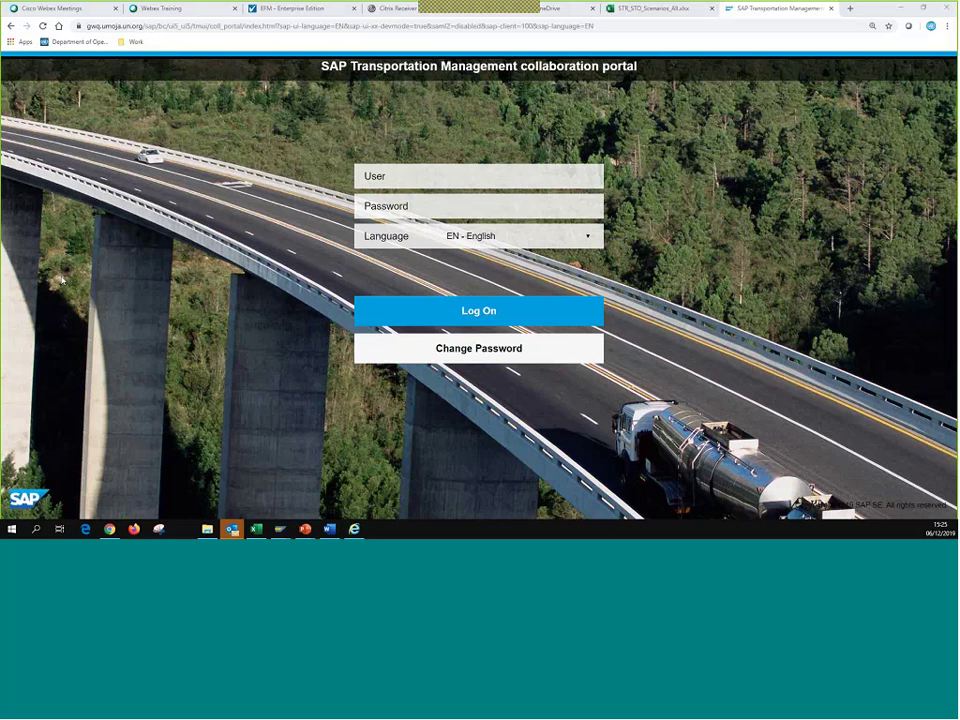
Copy the TM STO Transportation Planner's user ID from the Word exercise sheet and enter it as the Created By criterion in SAP NetWeaver Business Client.
{"action": "key", "text": "alt+Tab"}
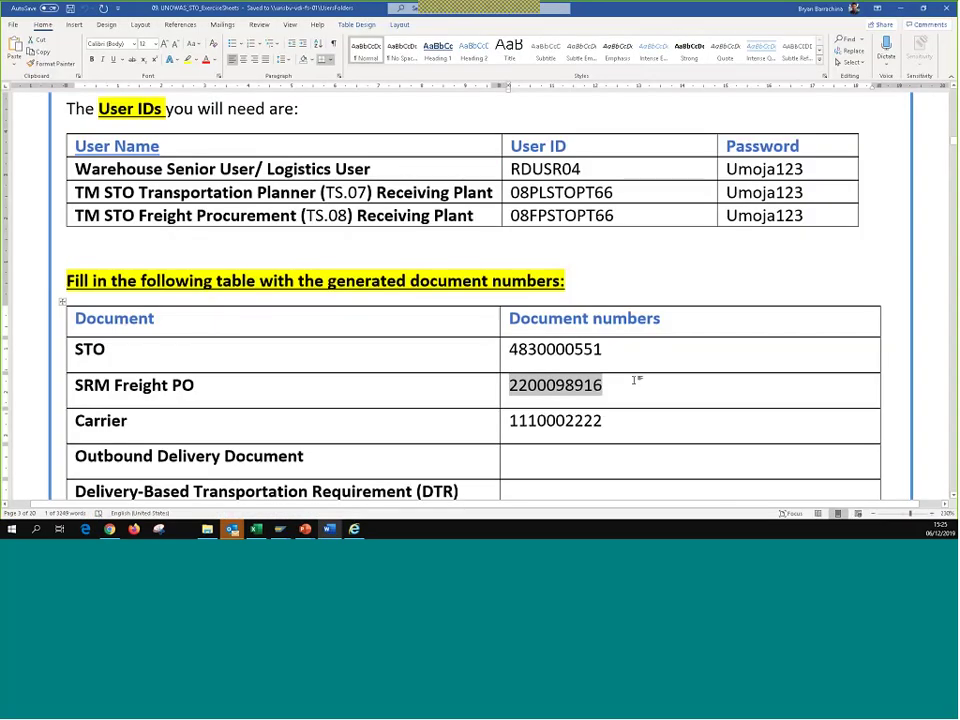
{"action": "left_click", "coordinate": [636, 380]}
{"action": "left_click_drag", "start_coordinate": [529, 192], "coordinate": [613, 192]}
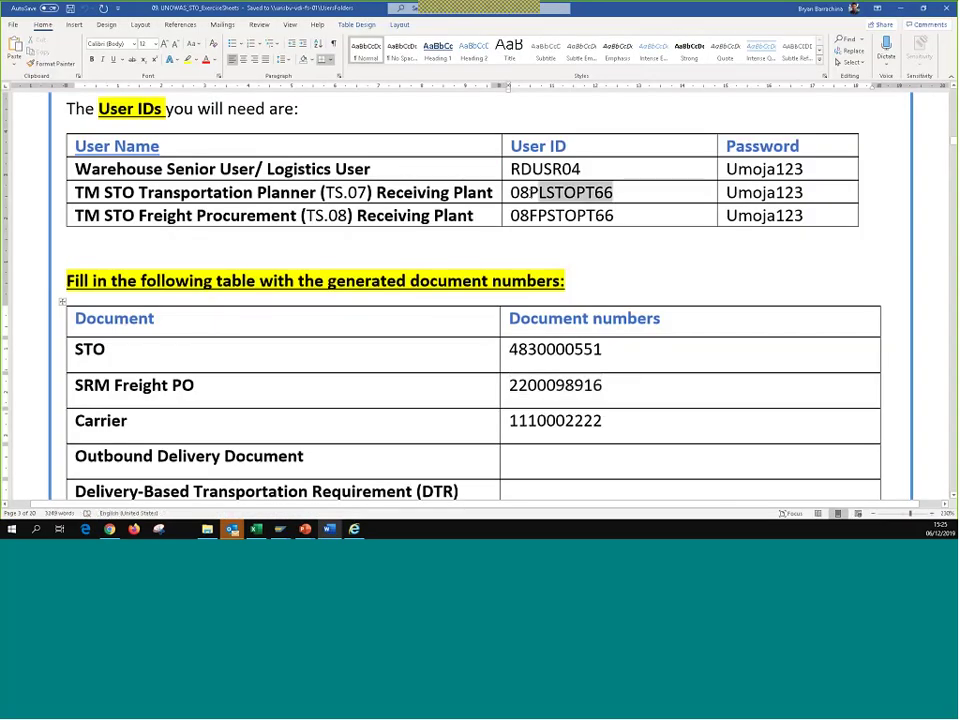
{"action": "left_click", "coordinate": [508, 190]}
{"action": "key", "text": "alt+Tab"}
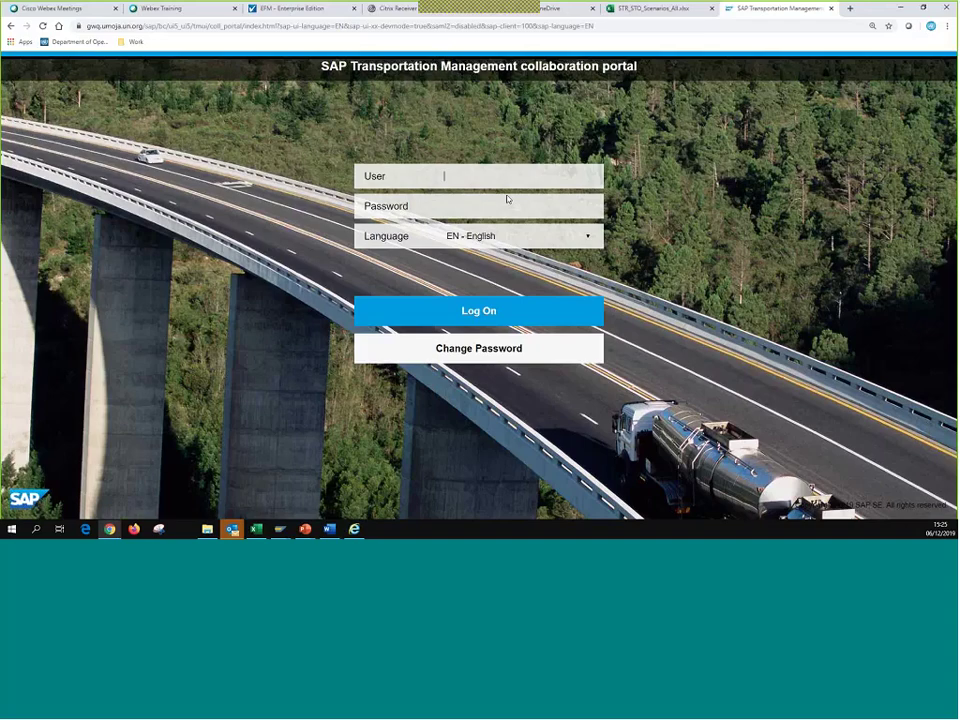
{"action": "key", "text": "alt+Tab"}
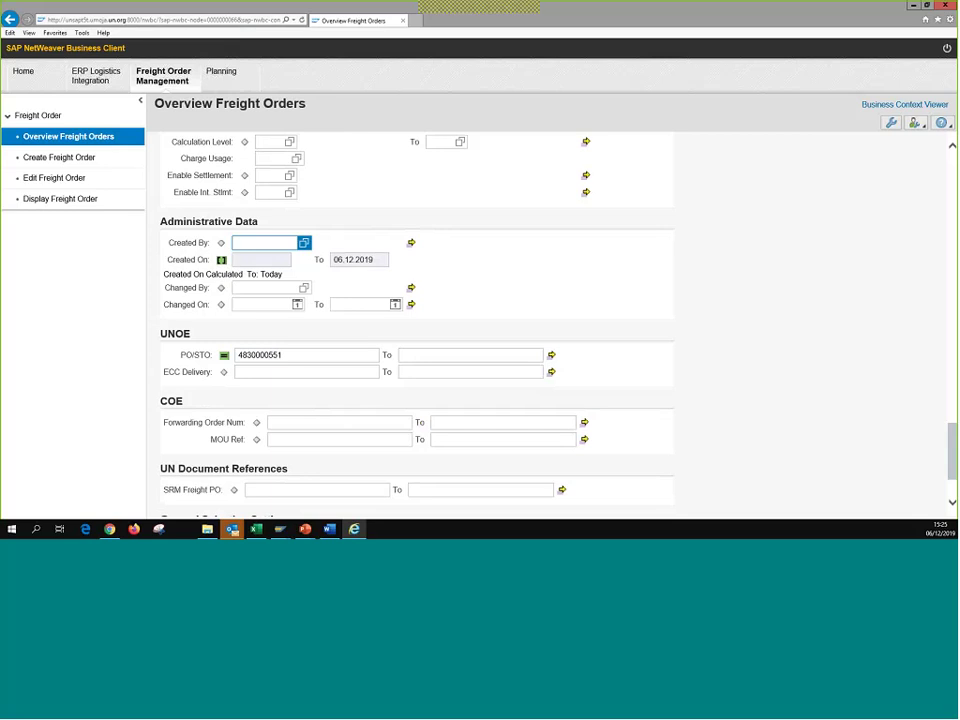
{"action": "type", "text": "08PLSTOPT66"}
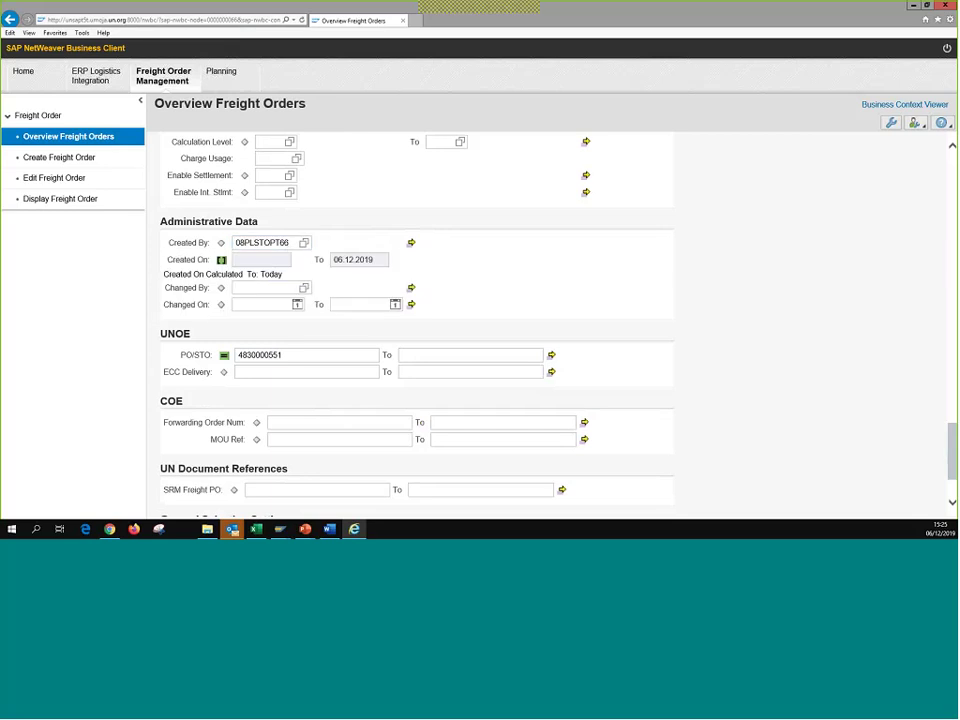
Clear the PO/STO criterion and apply the changed criteria to the freight orders query.
{"action": "double_click", "coordinate": [295, 356]}
{"action": "key", "text": "BackSpace"}
{"action": "scroll", "coordinate": [615, 317], "scroll_direction": "down", "scroll_amount": 1}
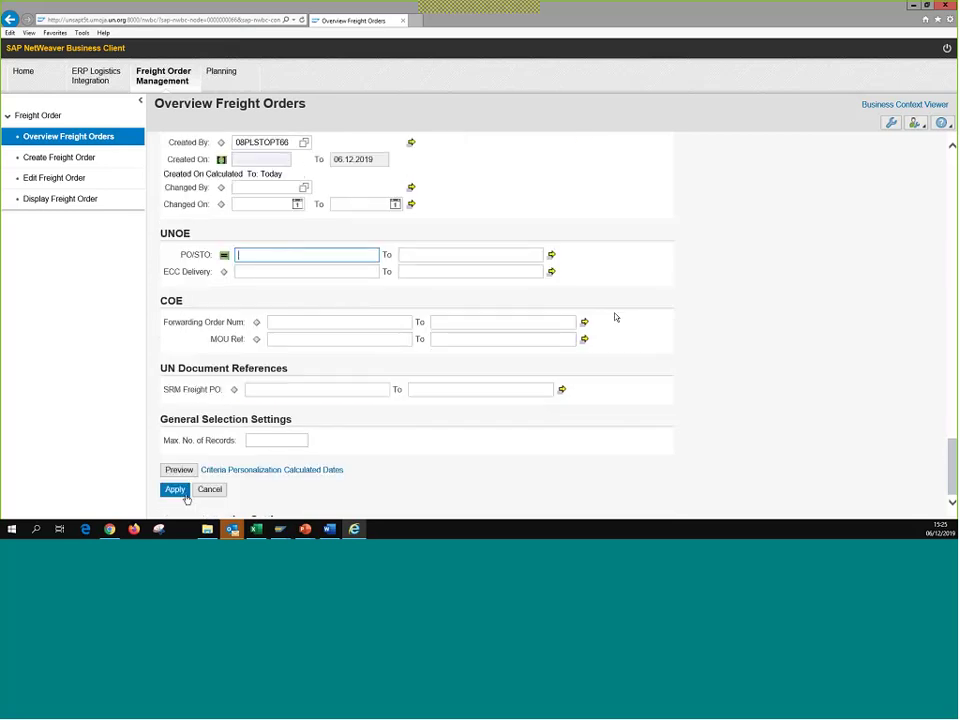
{"action": "left_click", "coordinate": [184, 494]}
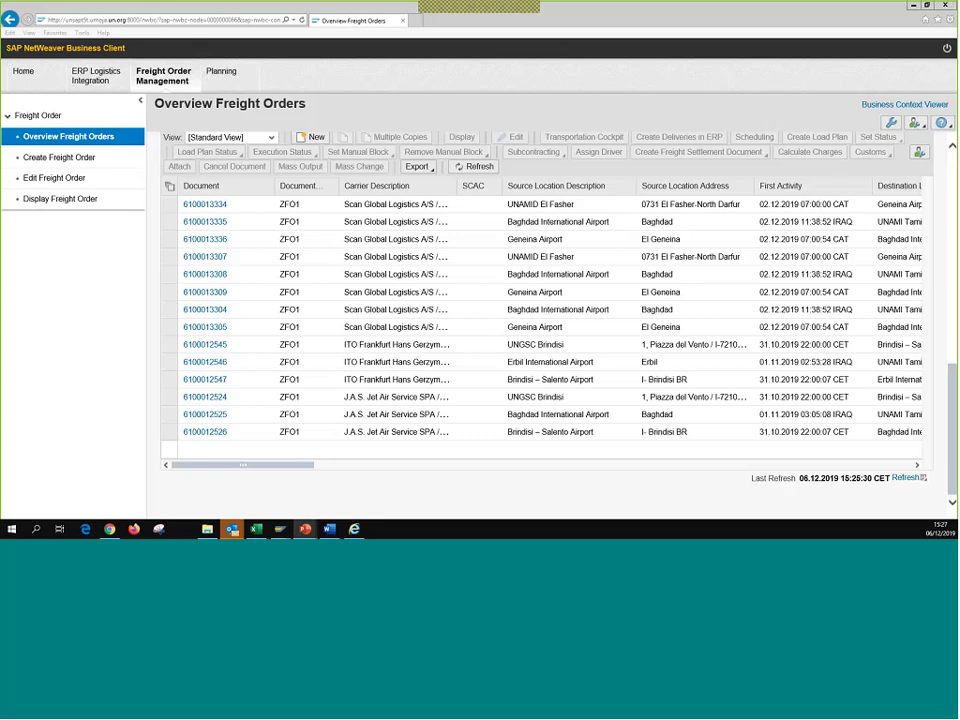
Switch to the PowerPoint slide showing the procure, plan, procure freight, and execute and monitor process flow.
{"action": "left_click", "coordinate": [305, 529]}
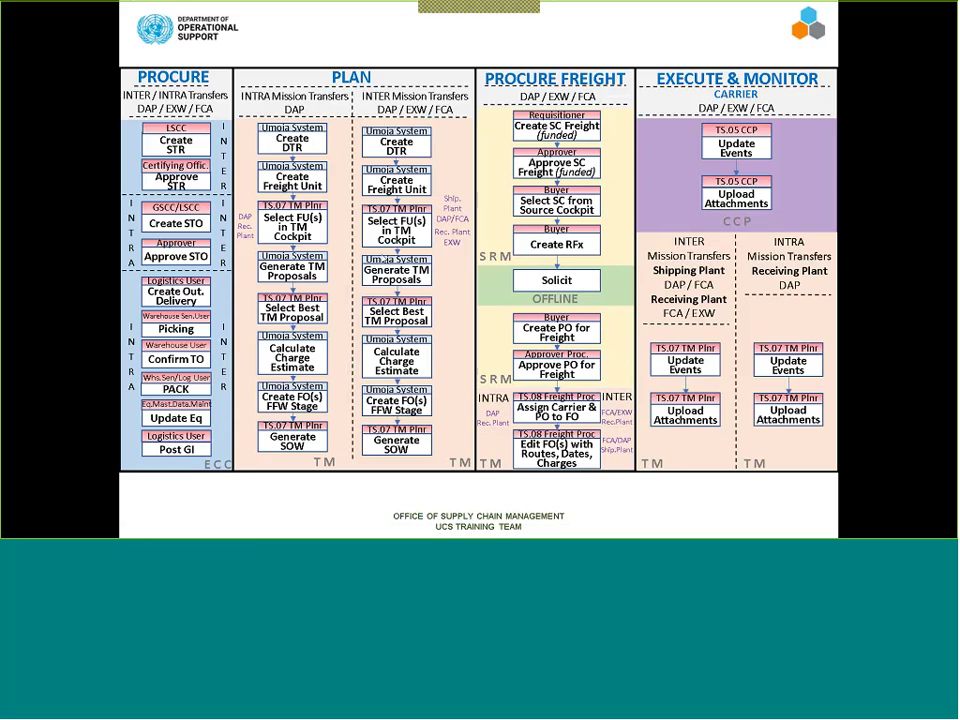